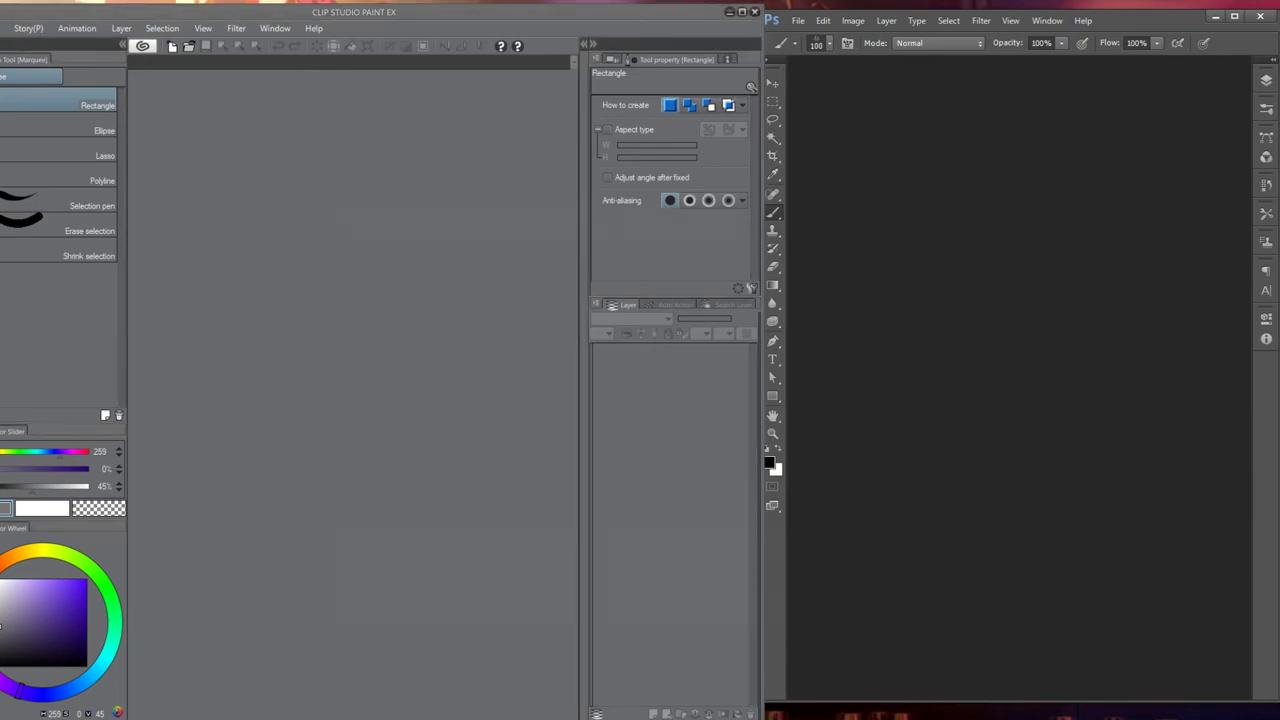
# Open the heere folder of Directional Hair PNGs (6–21) in File Explorer
pyautogui.hotkey('alt', 'Tab')
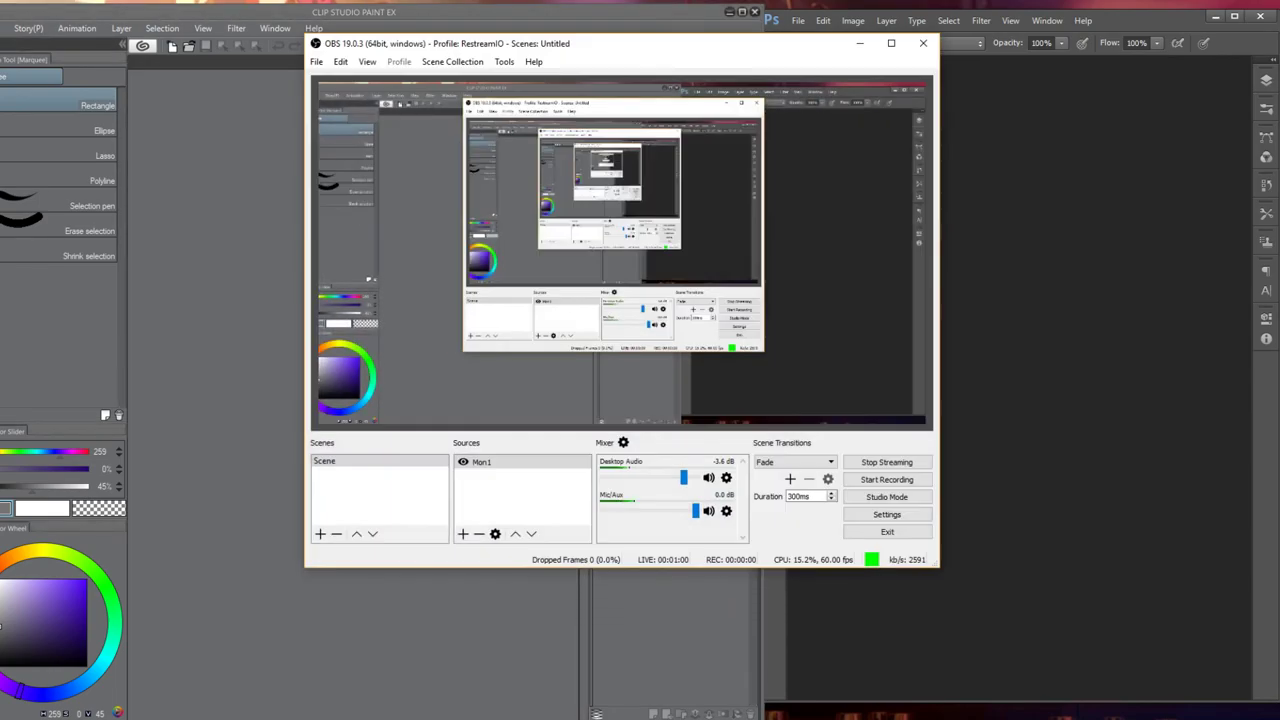
pyautogui.click(860, 43)
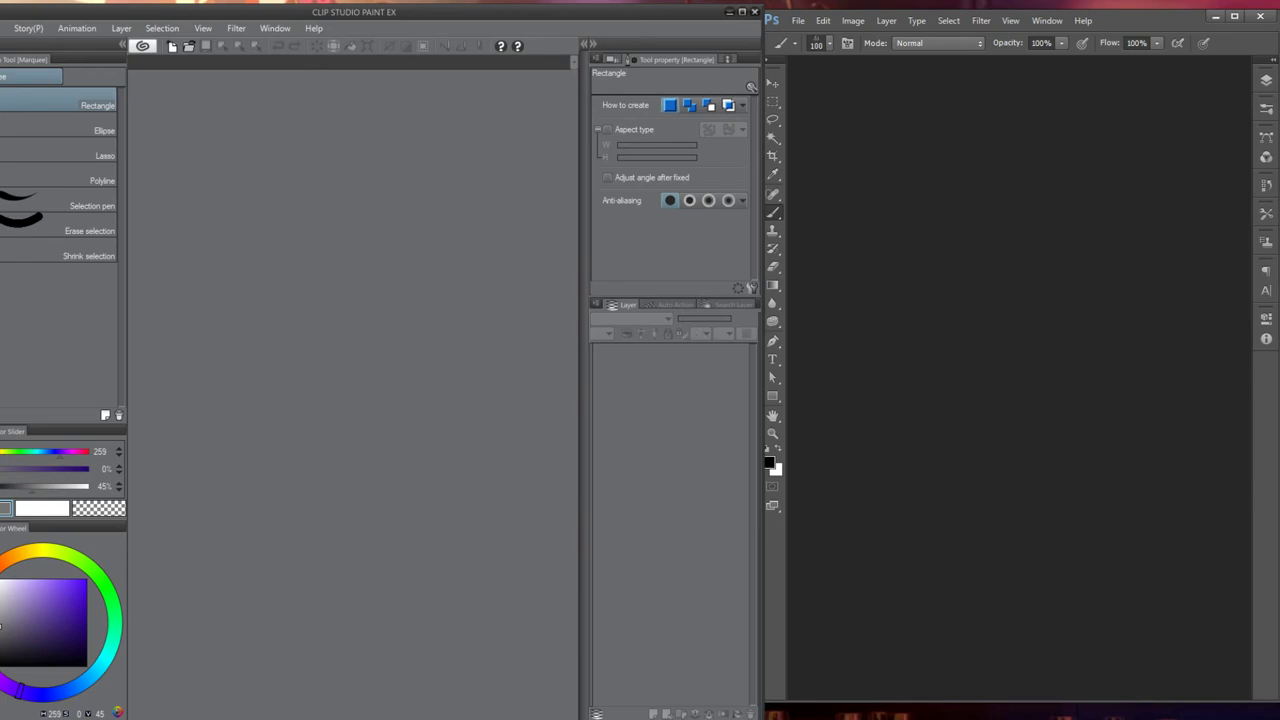
pyautogui.rightClick(370, 716)
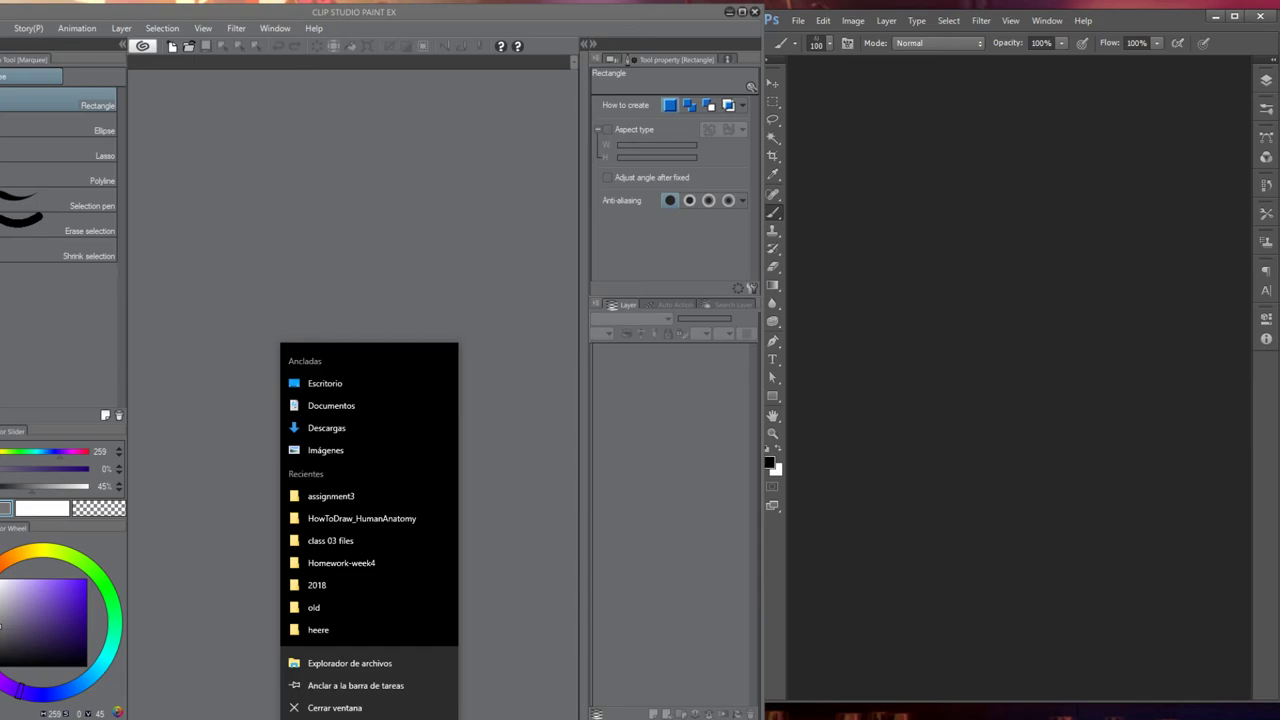
pyautogui.press('Escape')
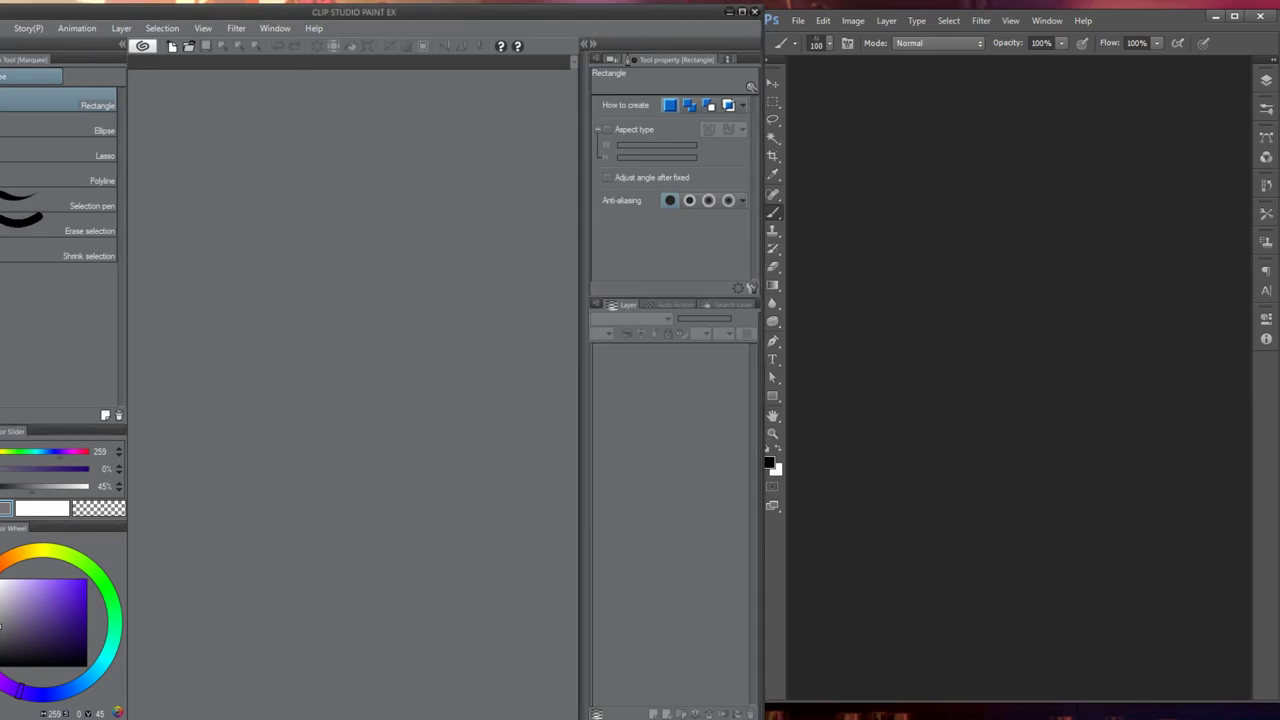
pyautogui.click(370, 716)
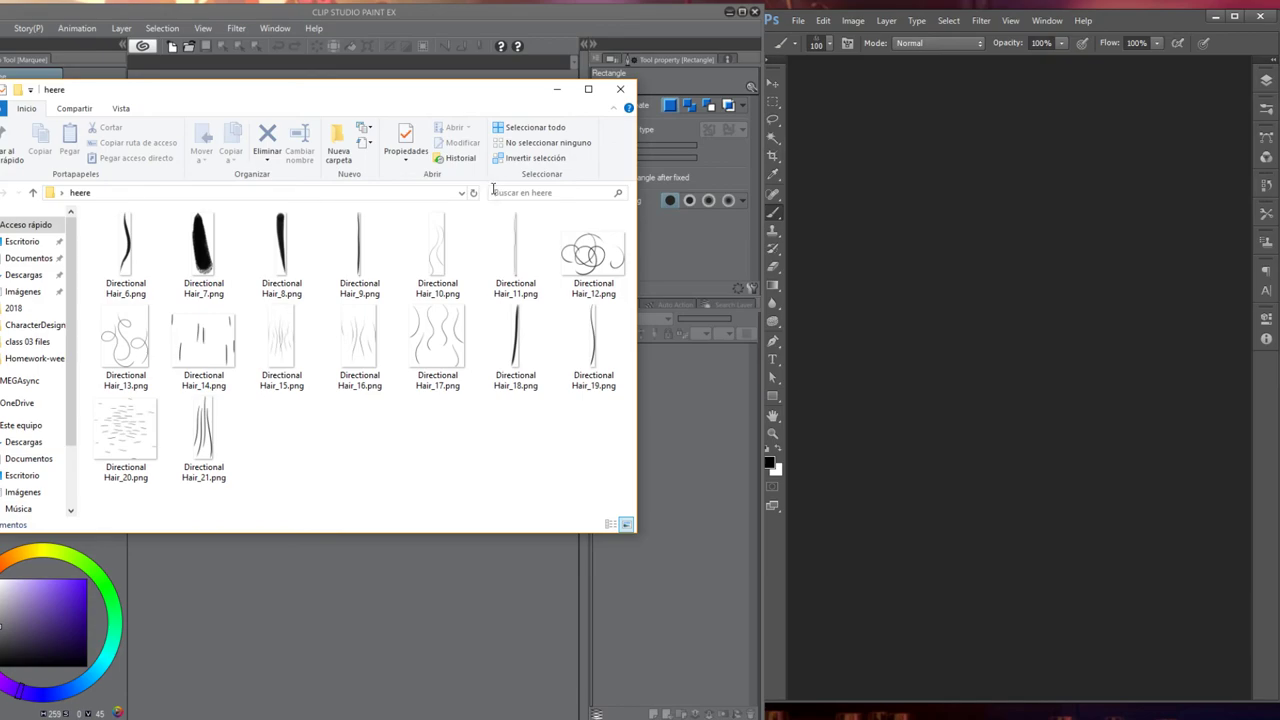
# Create a new white 500 × 500 px, 350 ppi document in Photoshop
pyautogui.click(556, 95)
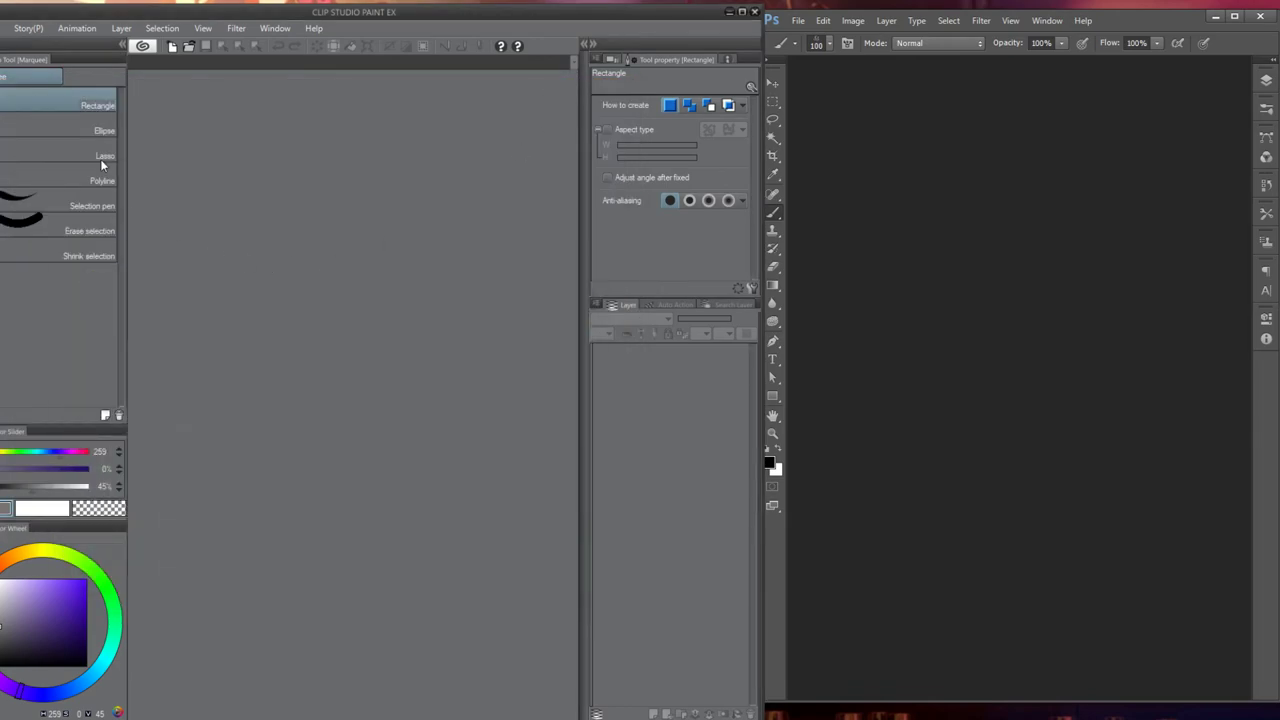
pyautogui.click(798, 22)
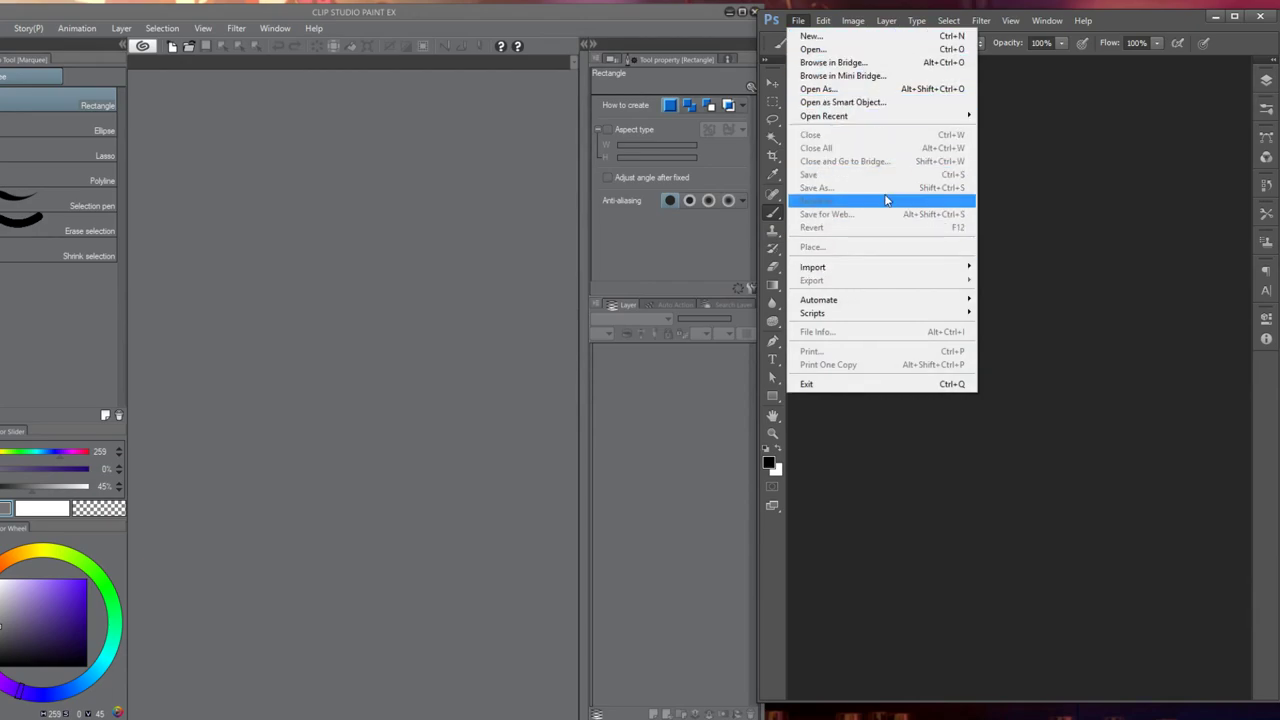
pyautogui.click(887, 48)
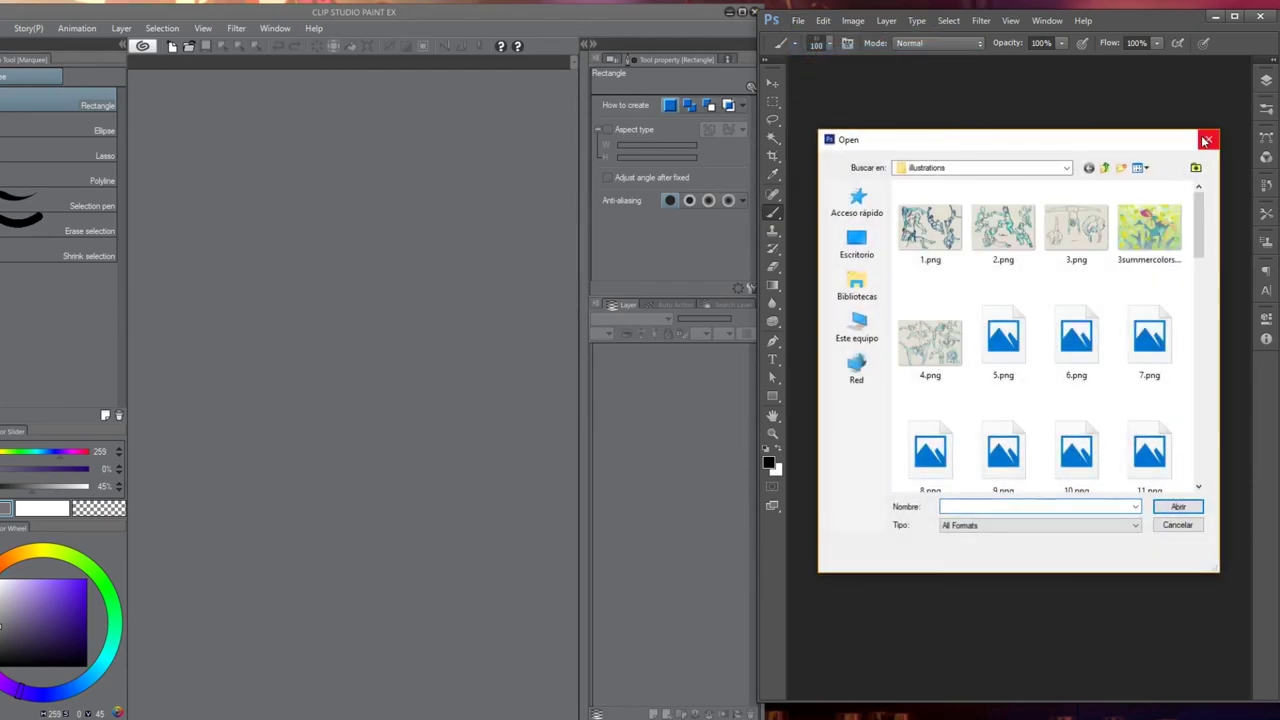
pyautogui.click(1206, 140)
pyautogui.click(798, 20)
pyautogui.click(826, 38)
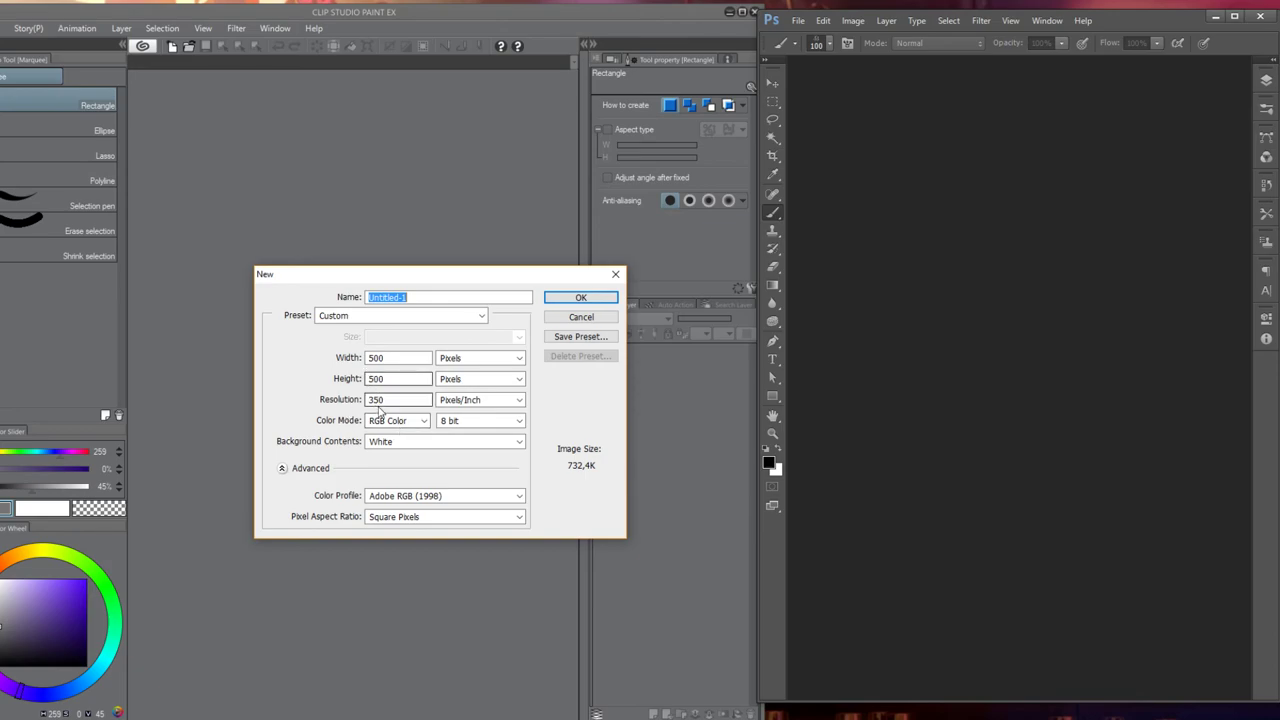
pyautogui.click(562, 299)
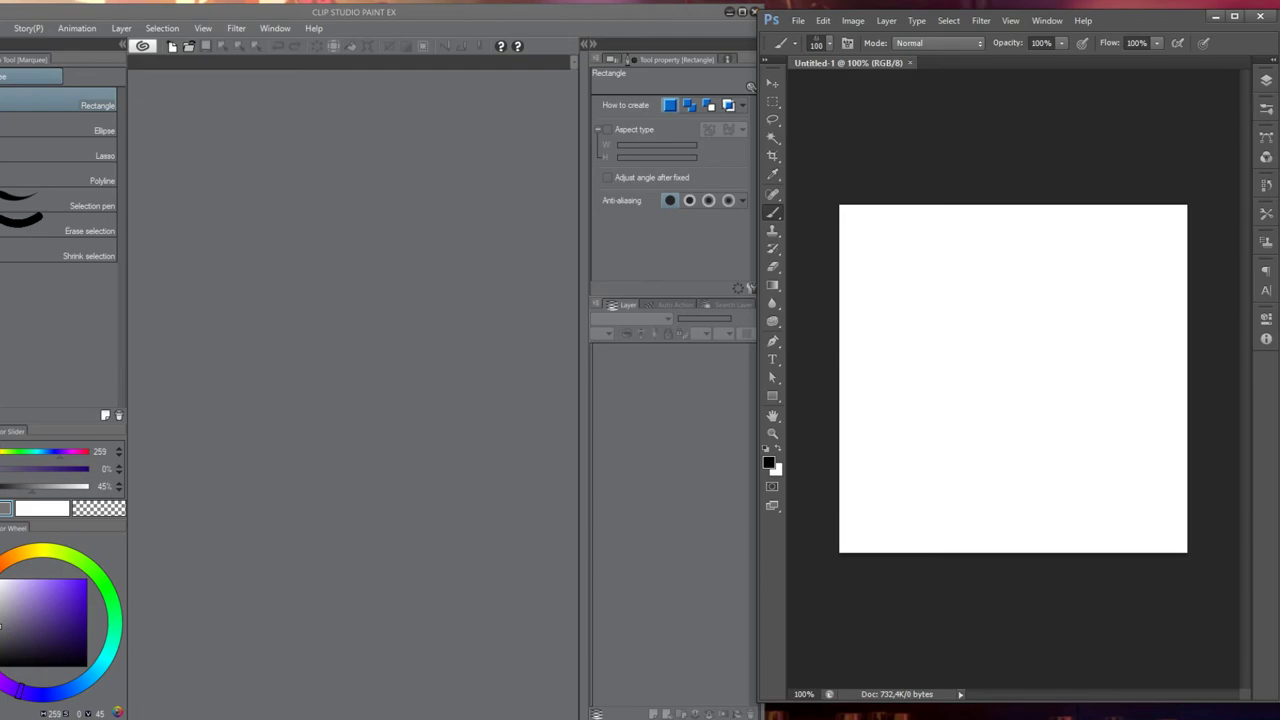
# Bring up Clip Studio's Open dialog from its File menu
pyautogui.hotkey('alt', 'f')
pyautogui.press('Down')
pyautogui.press('Return')
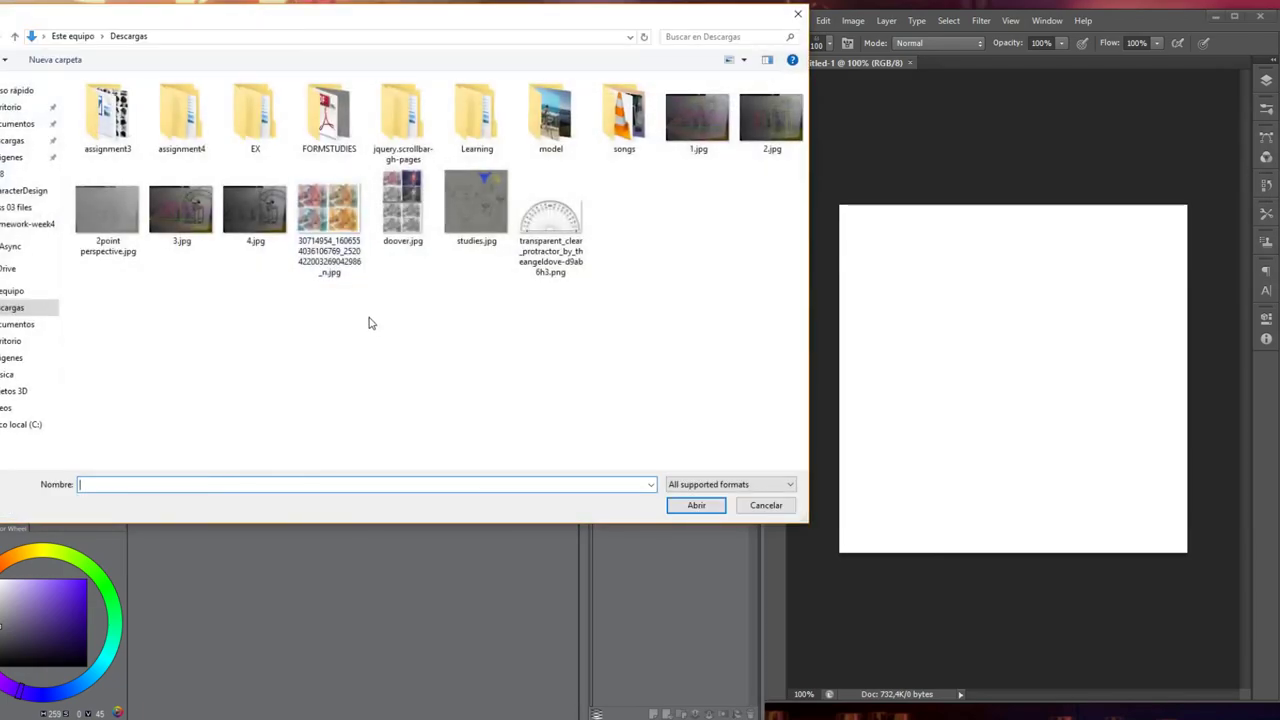
# Open Directional Hair_6.png from the Escritorio > heere folder
pyautogui.click(20, 107)
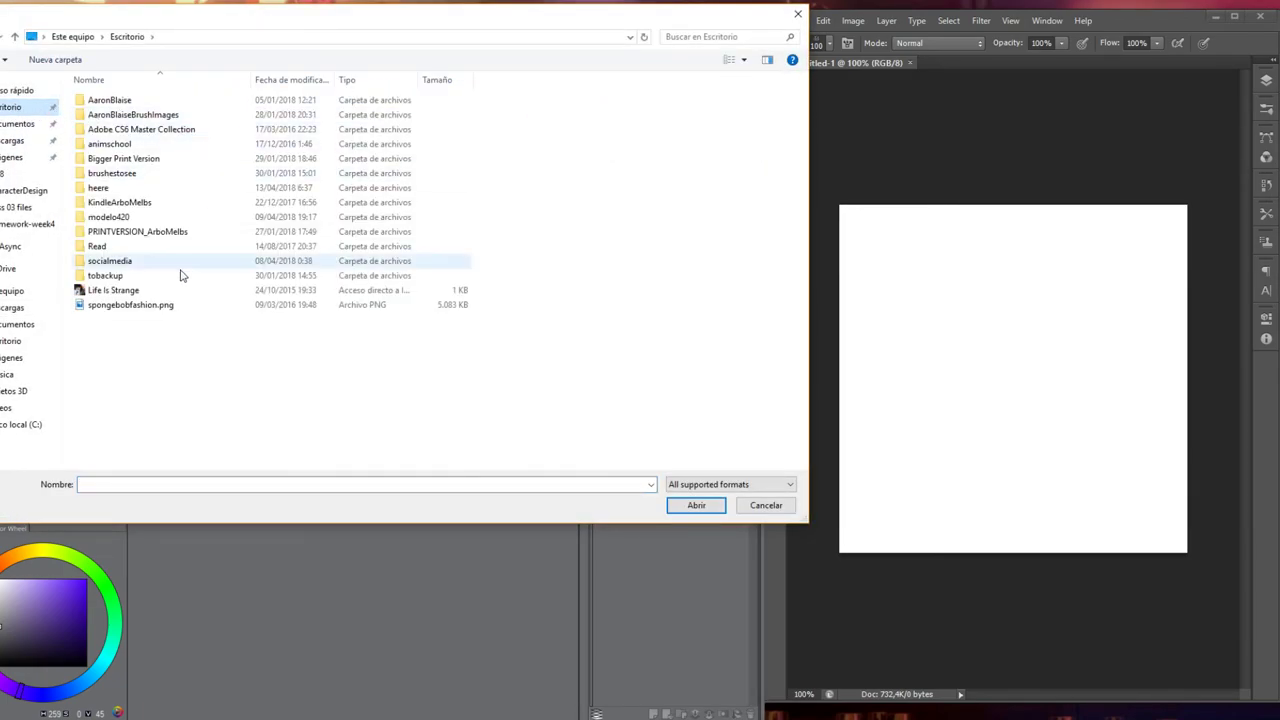
pyautogui.doubleClick(100, 188)
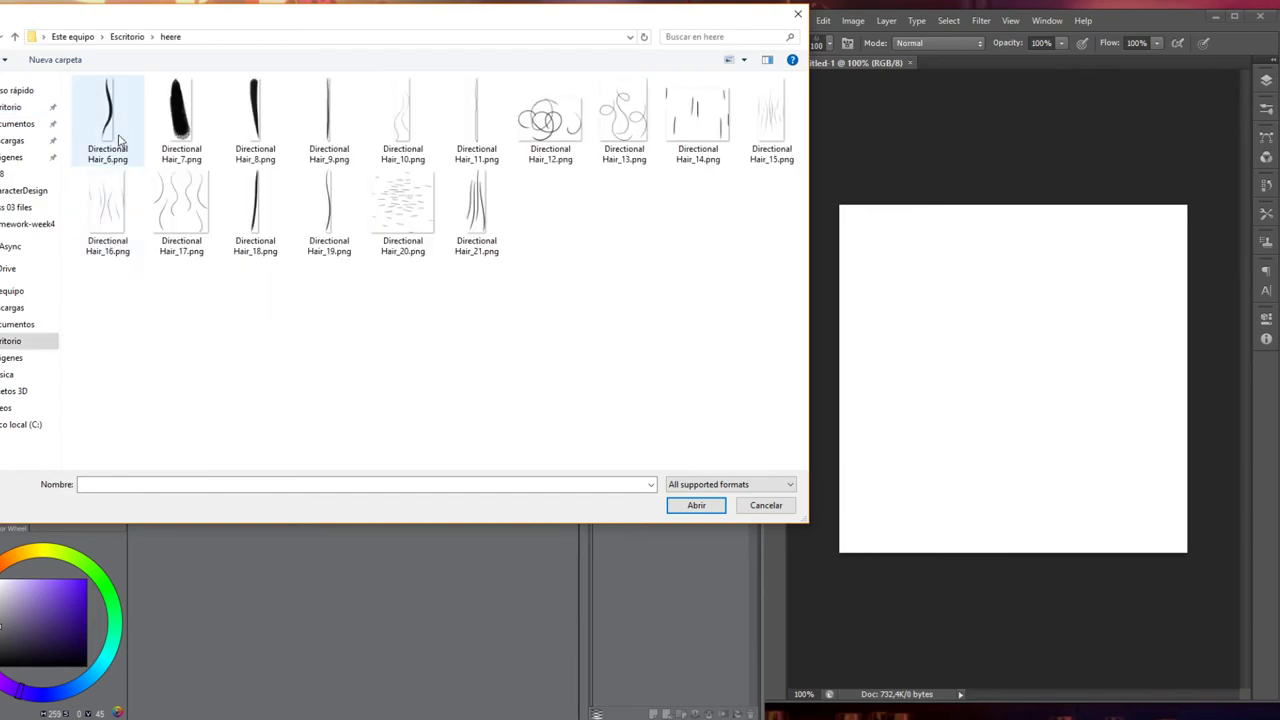
pyautogui.click(110, 120)
pyautogui.click(696, 505)
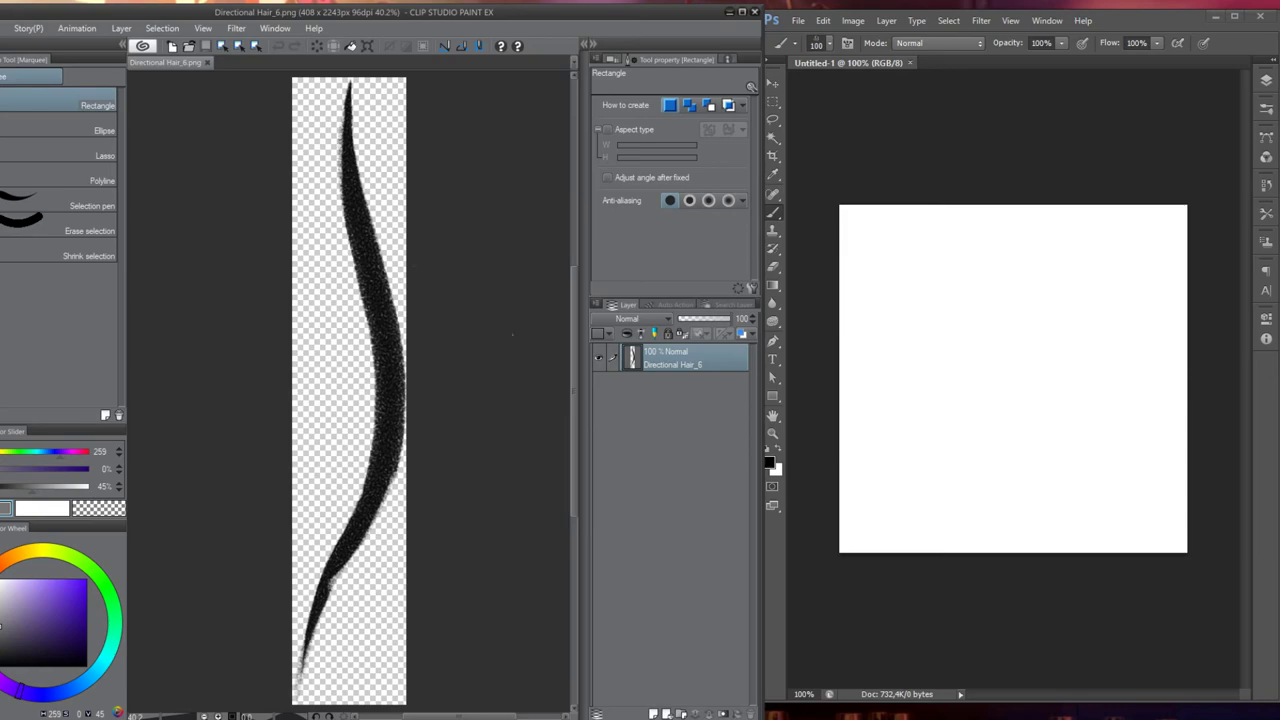
# Convert the hair layer into raster layer 'Directional Hair_6 2' with a chosen expression colour
pyautogui.rightClick(677, 359)
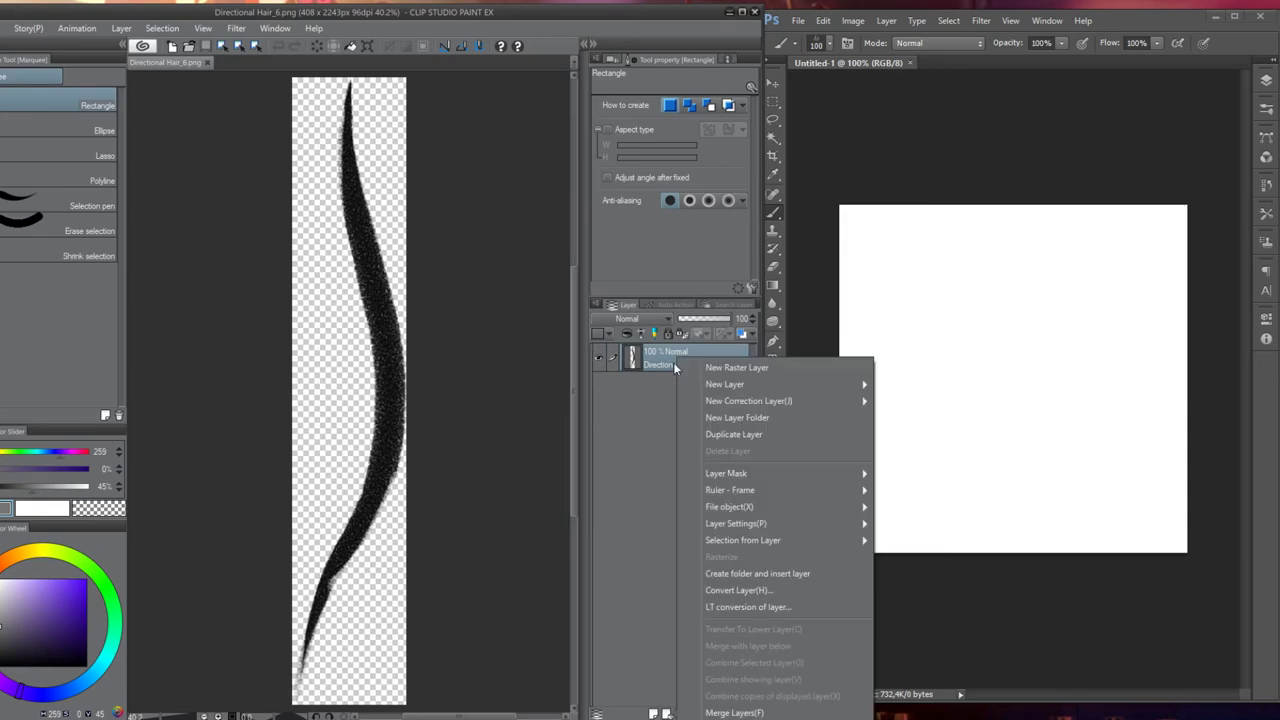
pyautogui.click(762, 591)
pyautogui.click(585, 393)
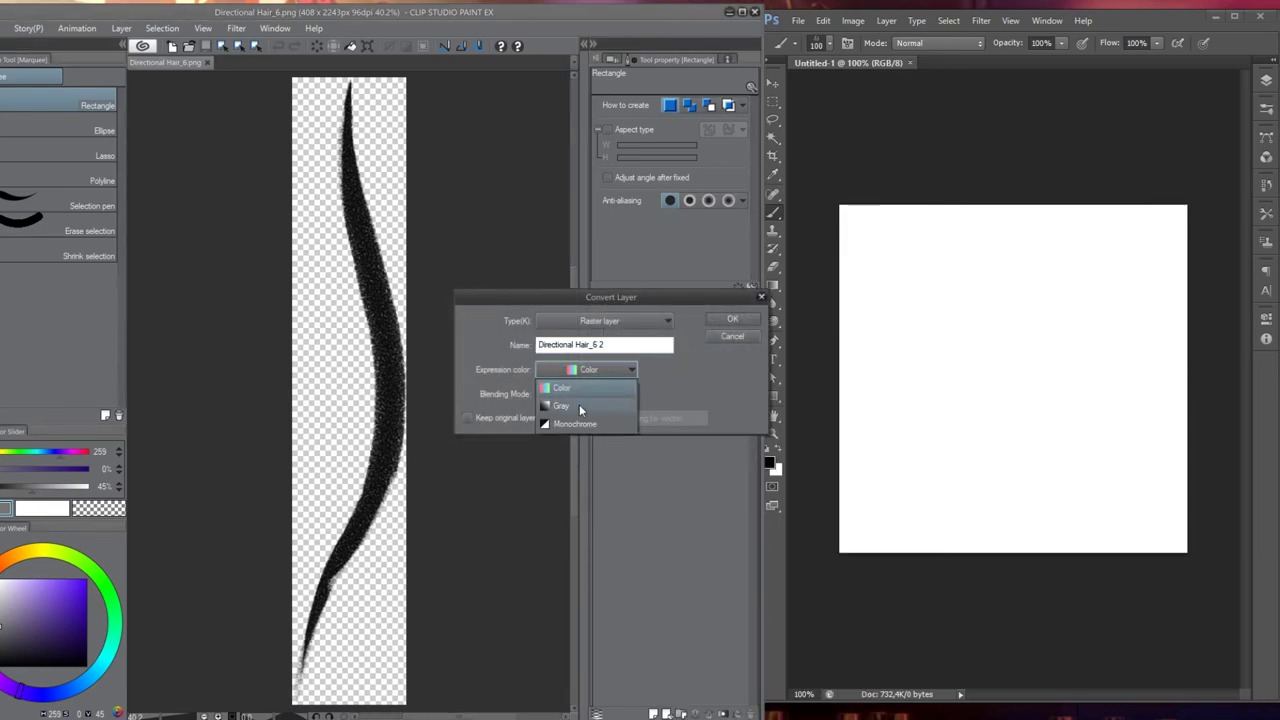
pyautogui.click(590, 405)
pyautogui.click(731, 319)
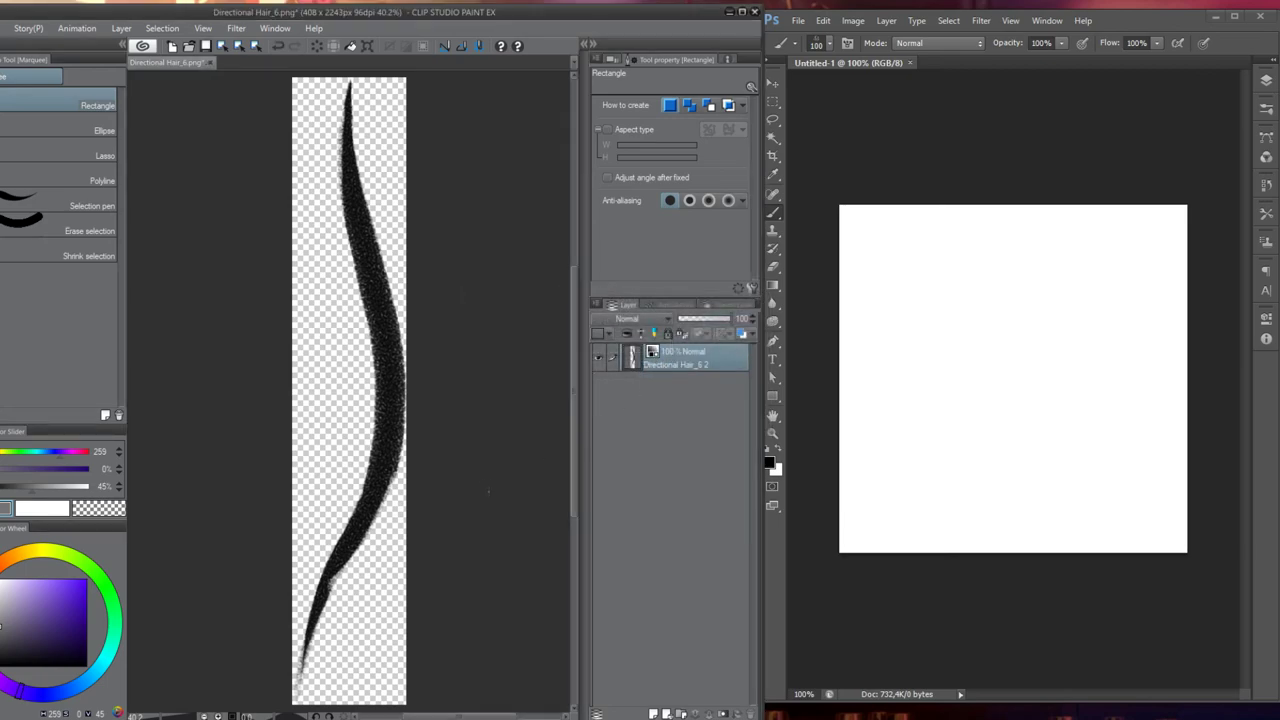
pyautogui.hotkey('alt', 'e')
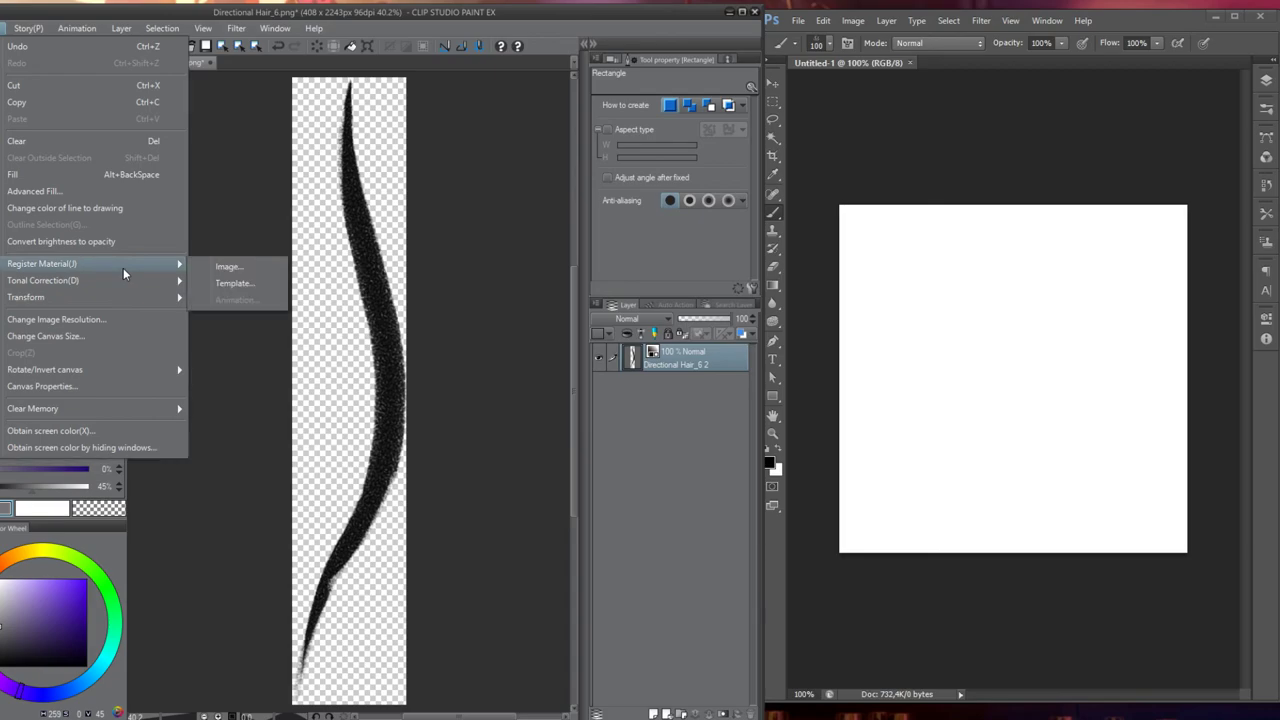
# Register the image as brush-tip material 'Single Hair AB' under Materials > Hair Fur
pyautogui.click(375, 440)
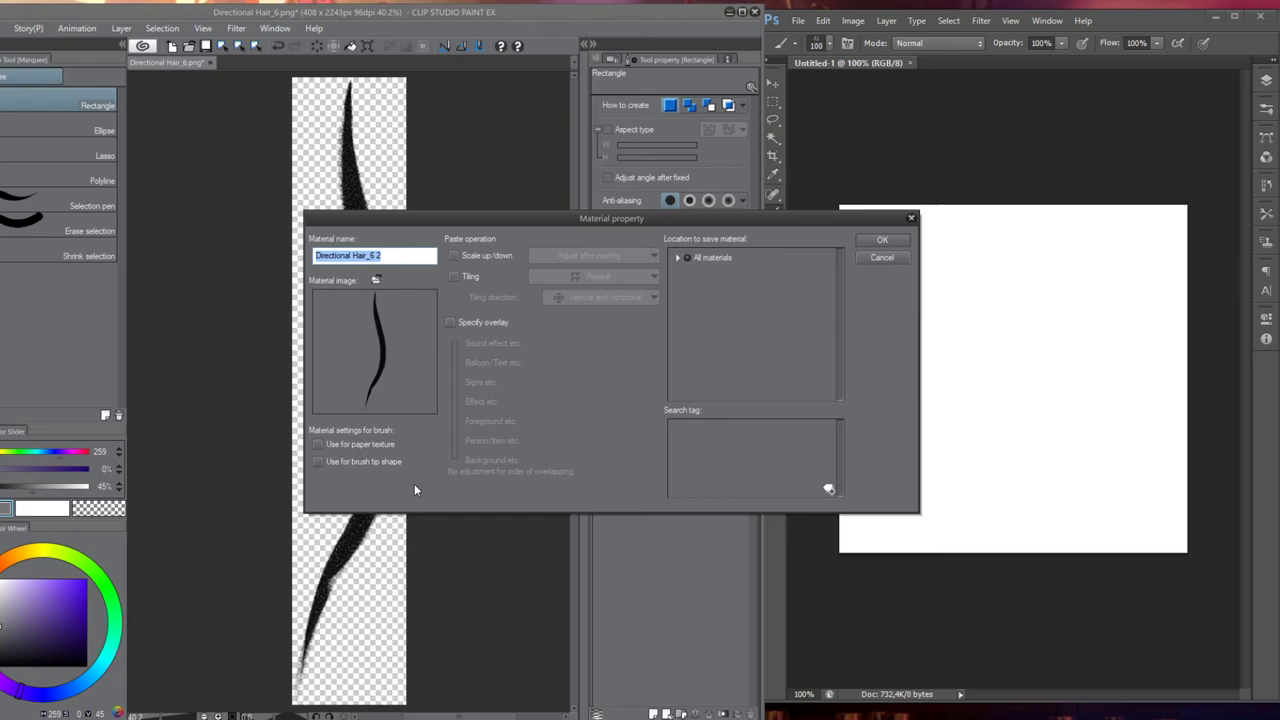
pyautogui.write('Single Hair AB')
pyautogui.click(362, 461)
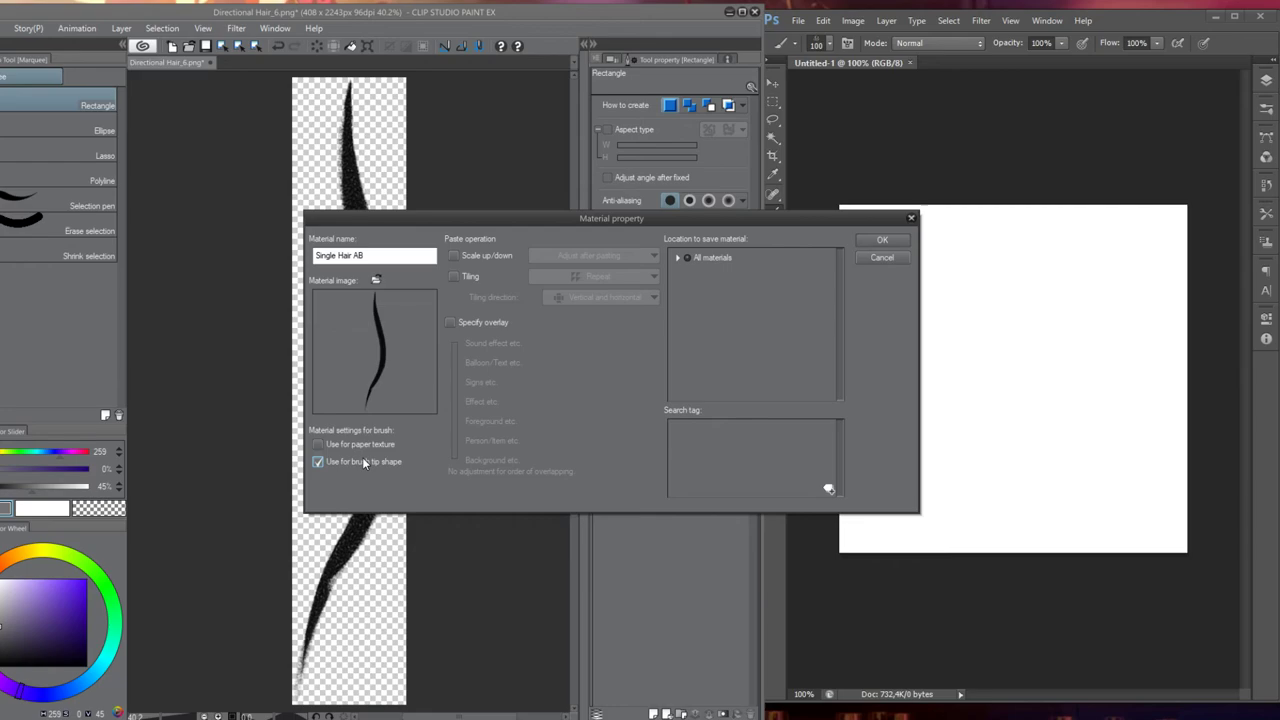
pyautogui.click(762, 260)
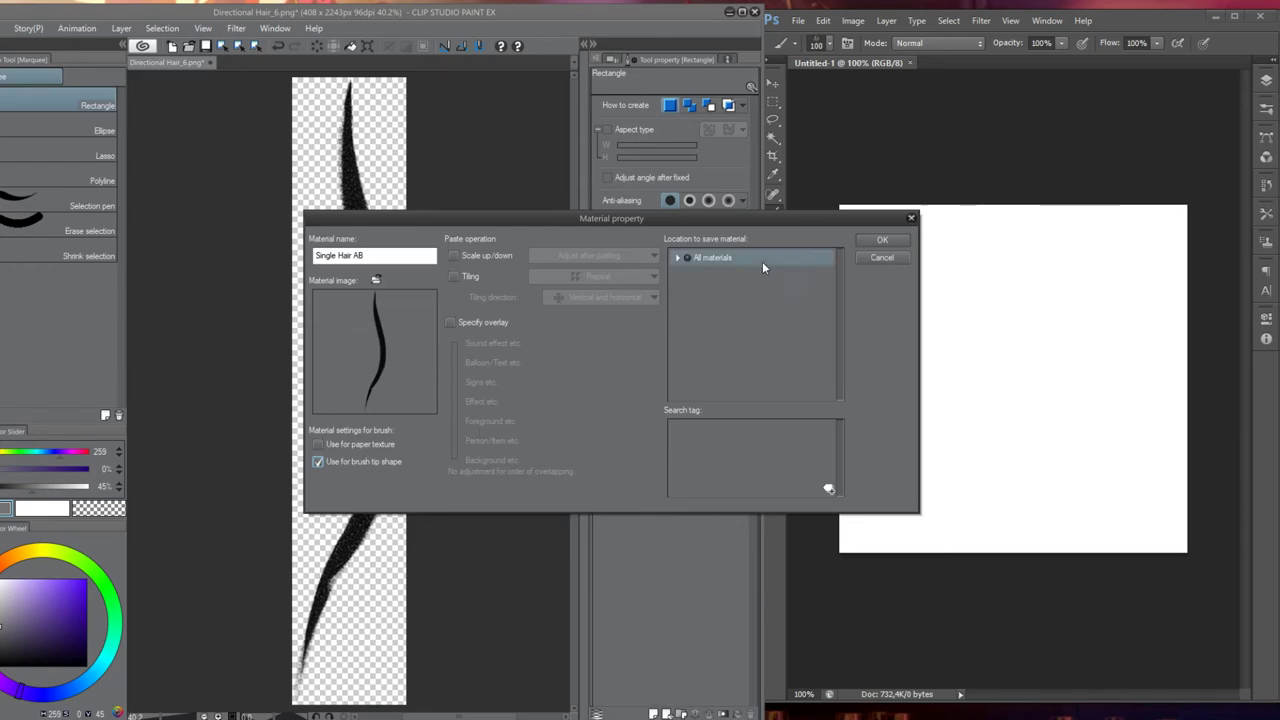
pyautogui.click(677, 259)
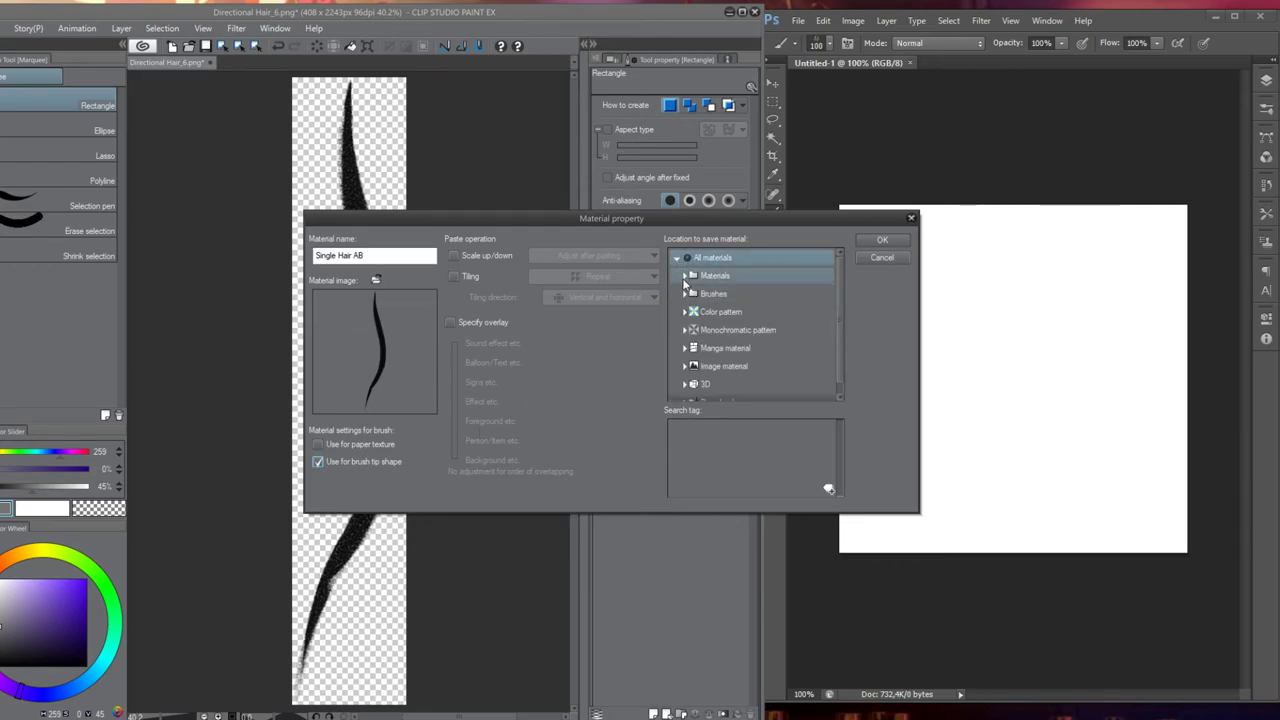
pyautogui.click(684, 276)
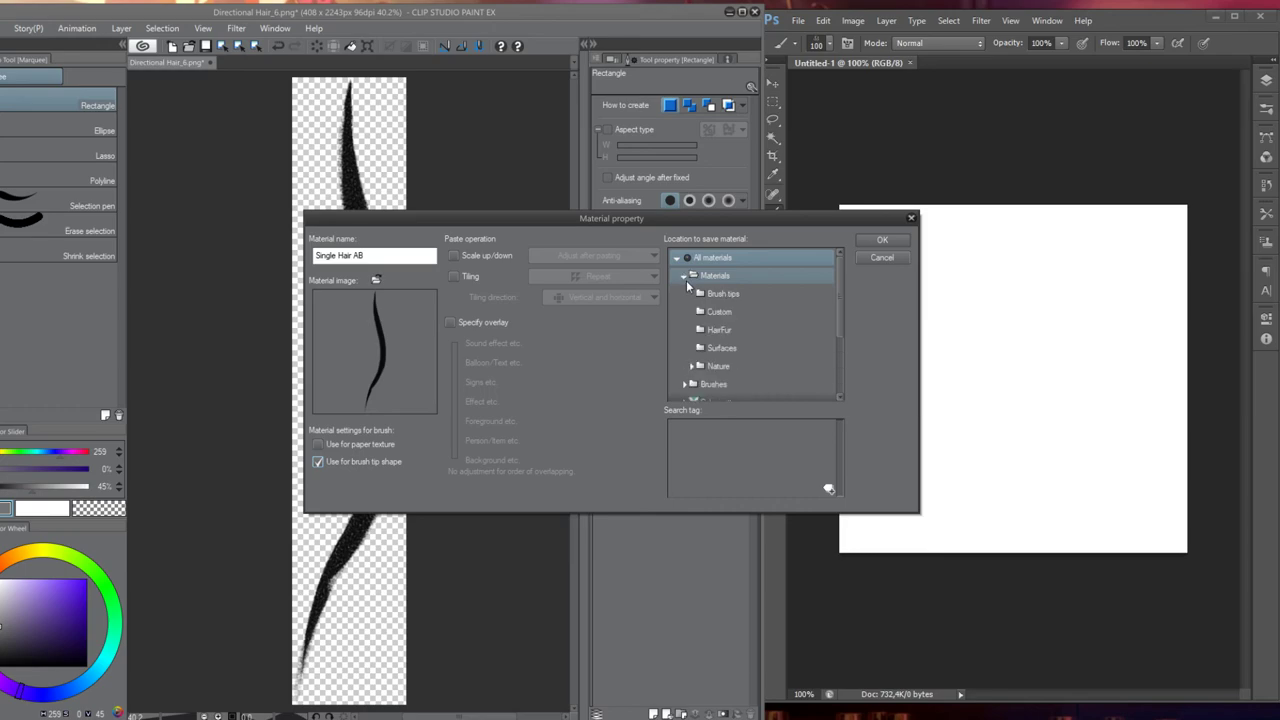
pyautogui.click(726, 349)
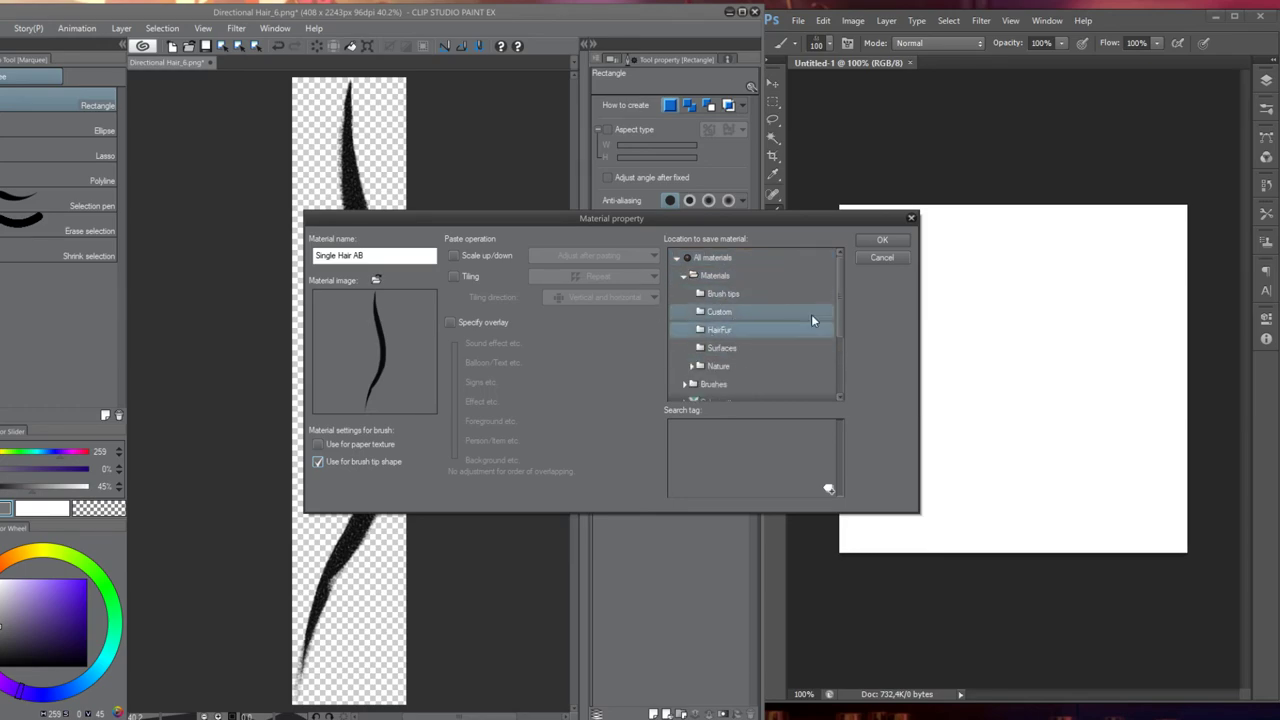
pyautogui.click(879, 240)
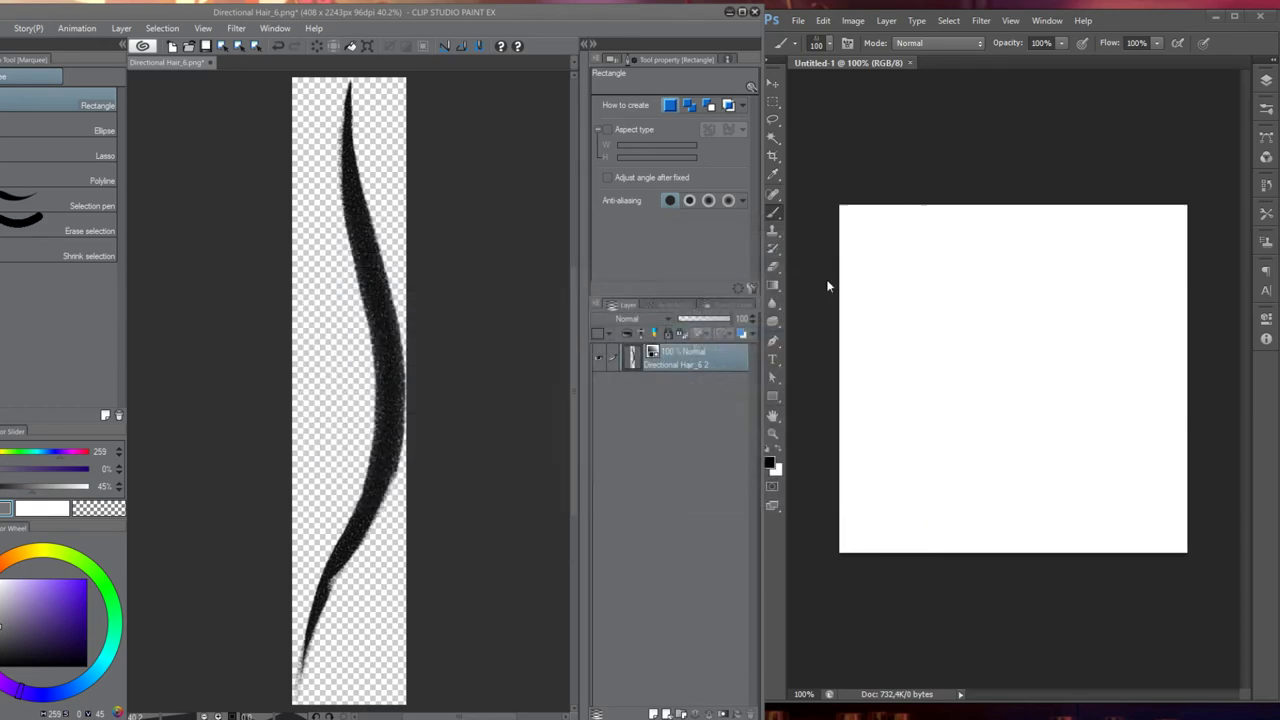
# Close the hair image without saving and create a new 800 × 800 px, 400 dpi canvas
pyautogui.click(209, 64)
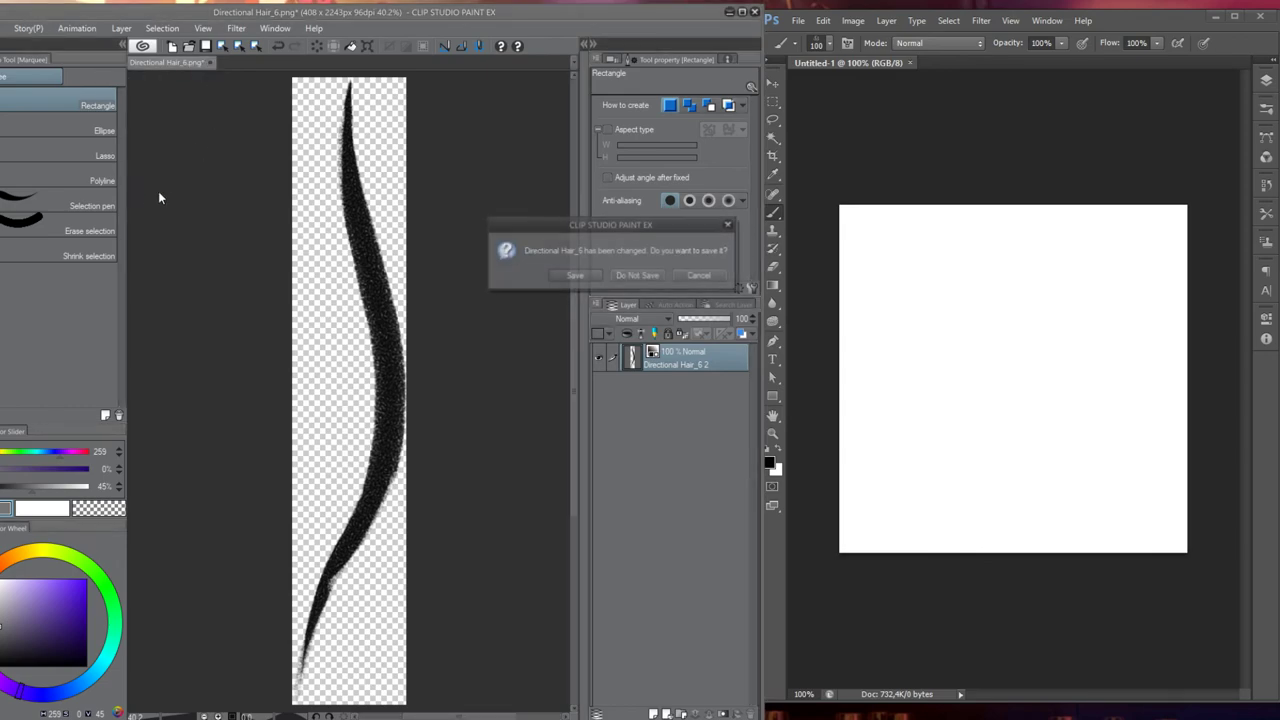
pyautogui.click(620, 277)
pyautogui.click(2, 28)
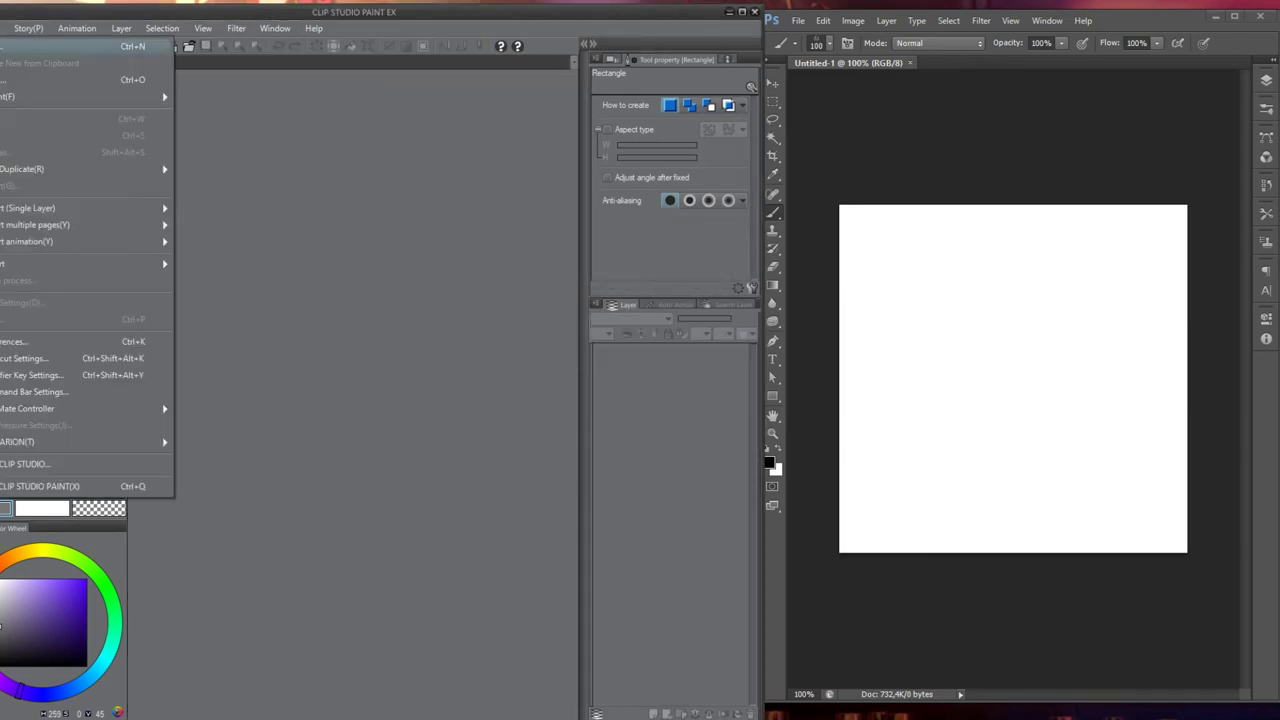
pyautogui.click(13, 53)
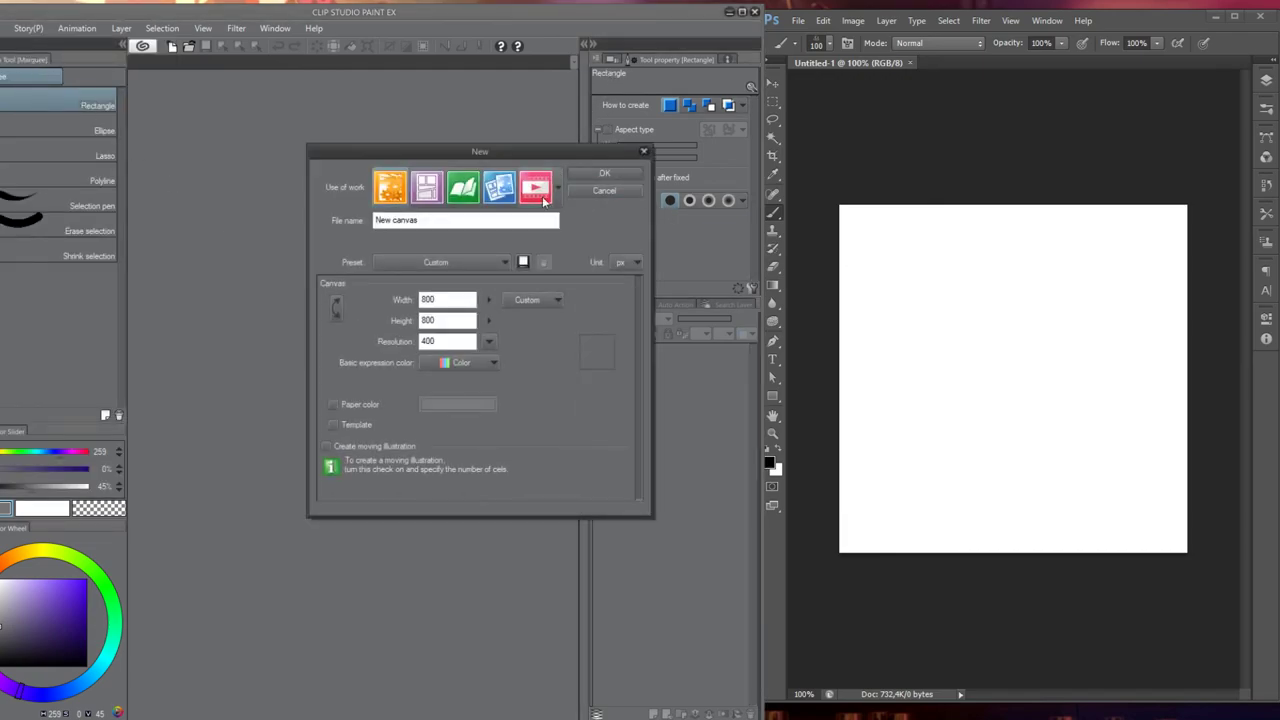
pyautogui.click(605, 175)
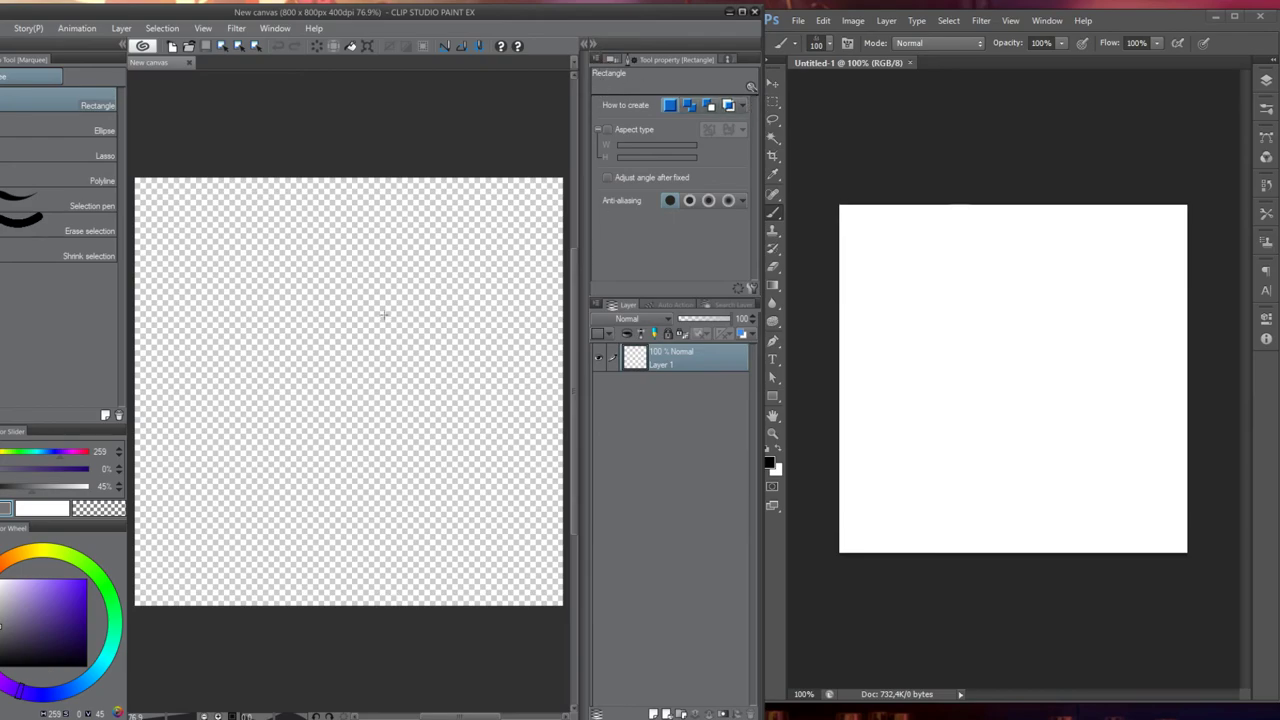
# Fill Layer 1 grey, add an empty Layer 2, and select the Hair clump singles Aaron brush
pyautogui.hotkey('alt', 'BackSpace')
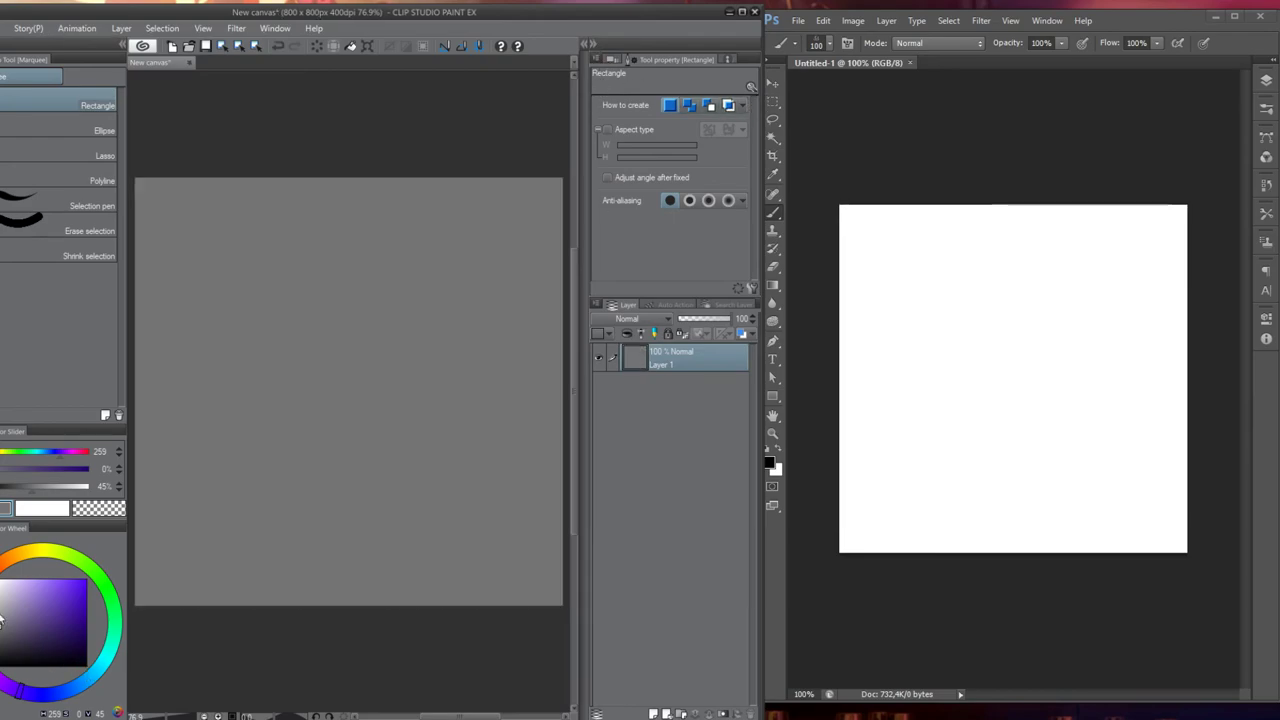
pyautogui.click(653, 713)
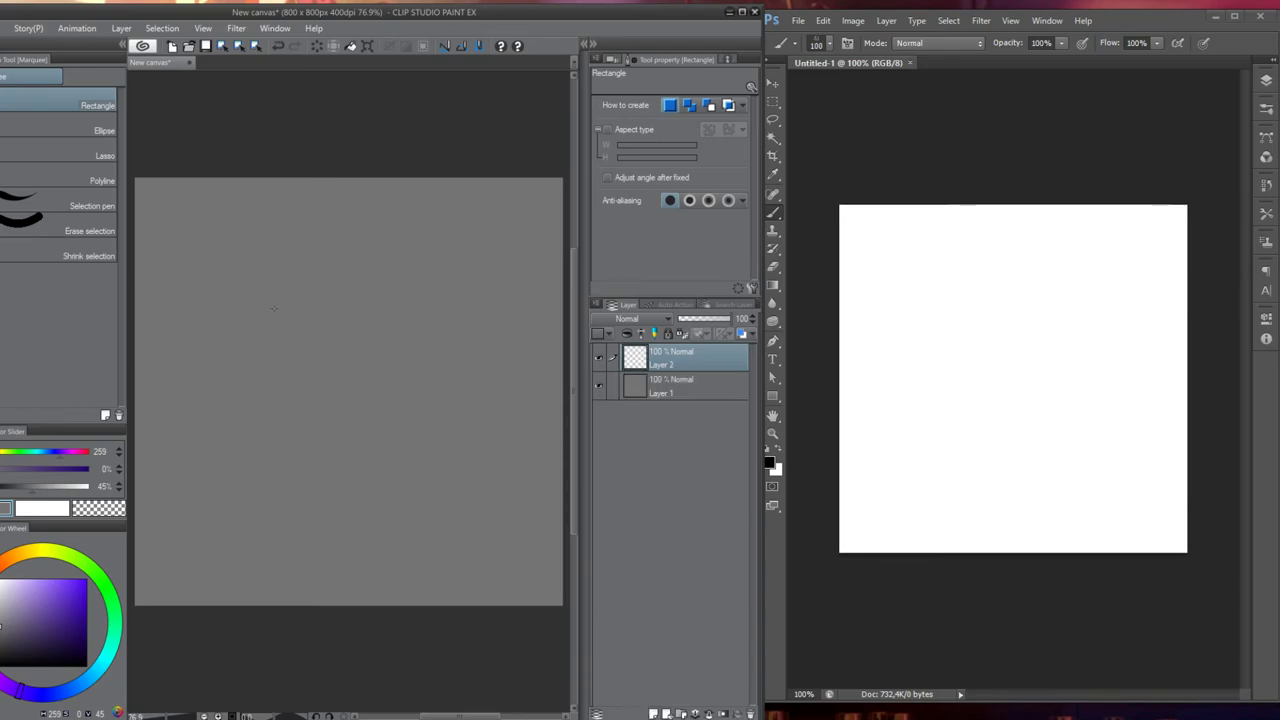
pyautogui.press('b')
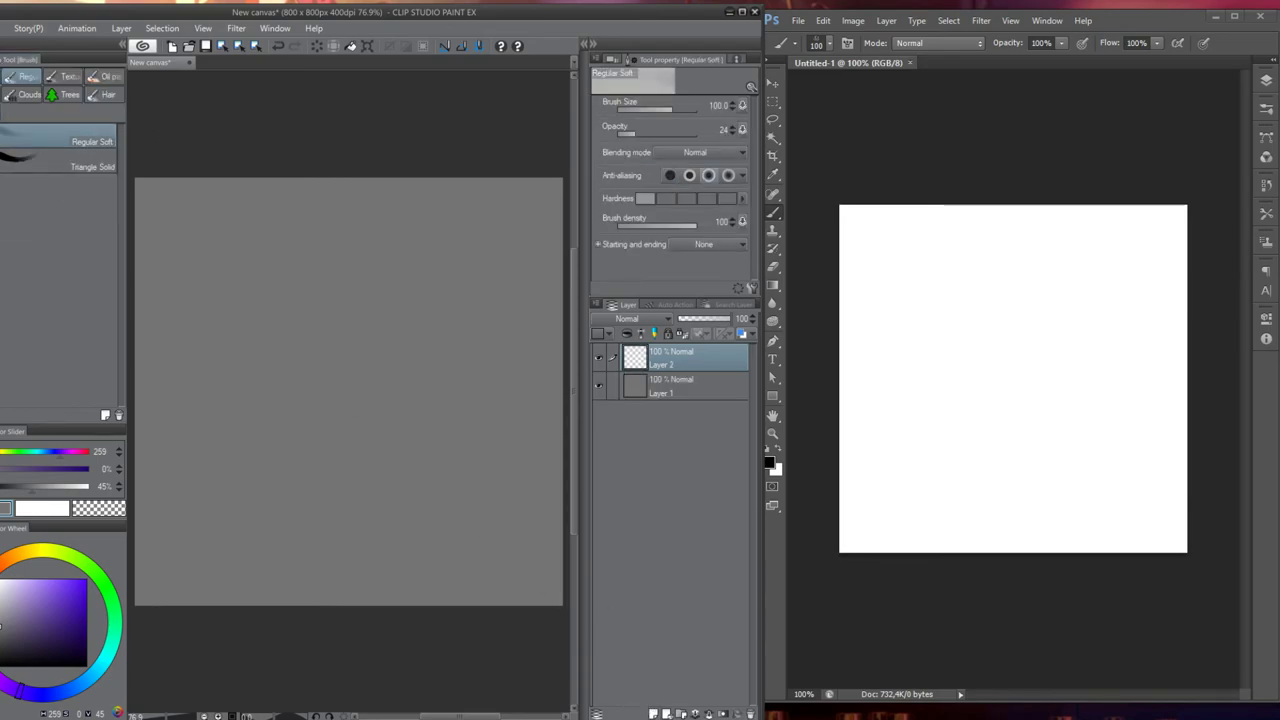
pyautogui.click(100, 96)
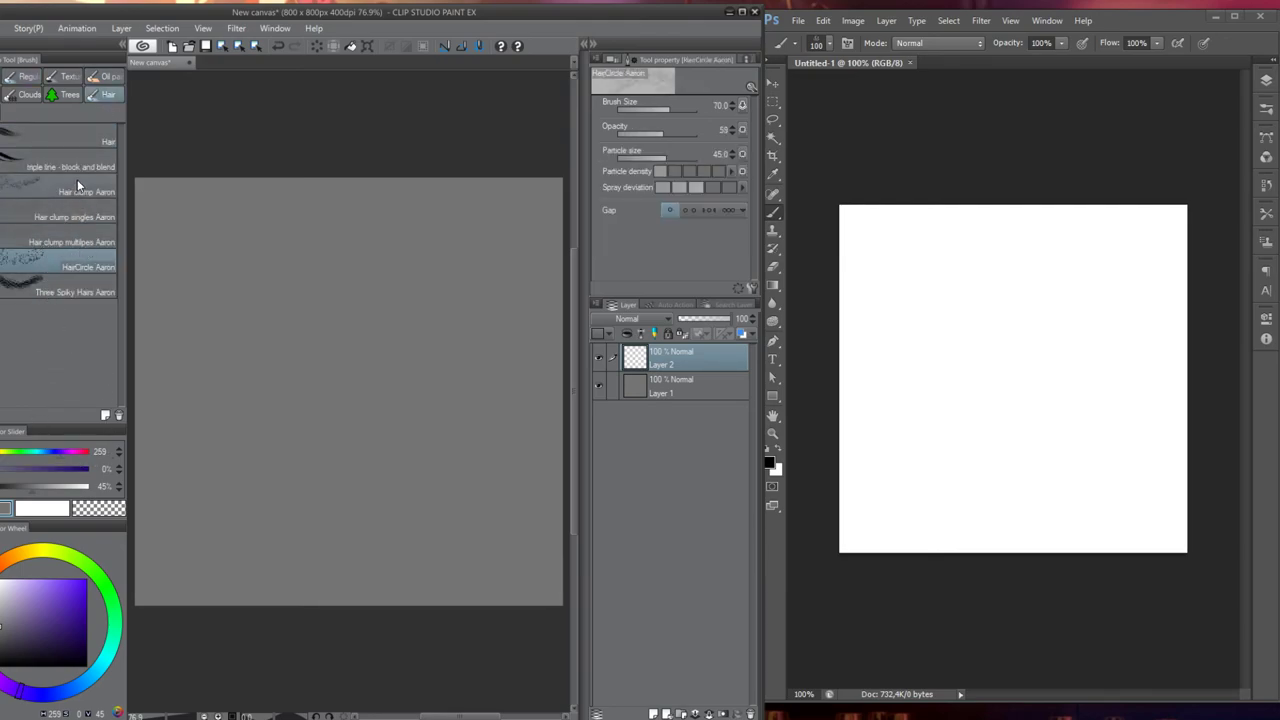
pyautogui.click(82, 292)
pyautogui.moveTo(249, 340); pyautogui.dragTo(280, 345)
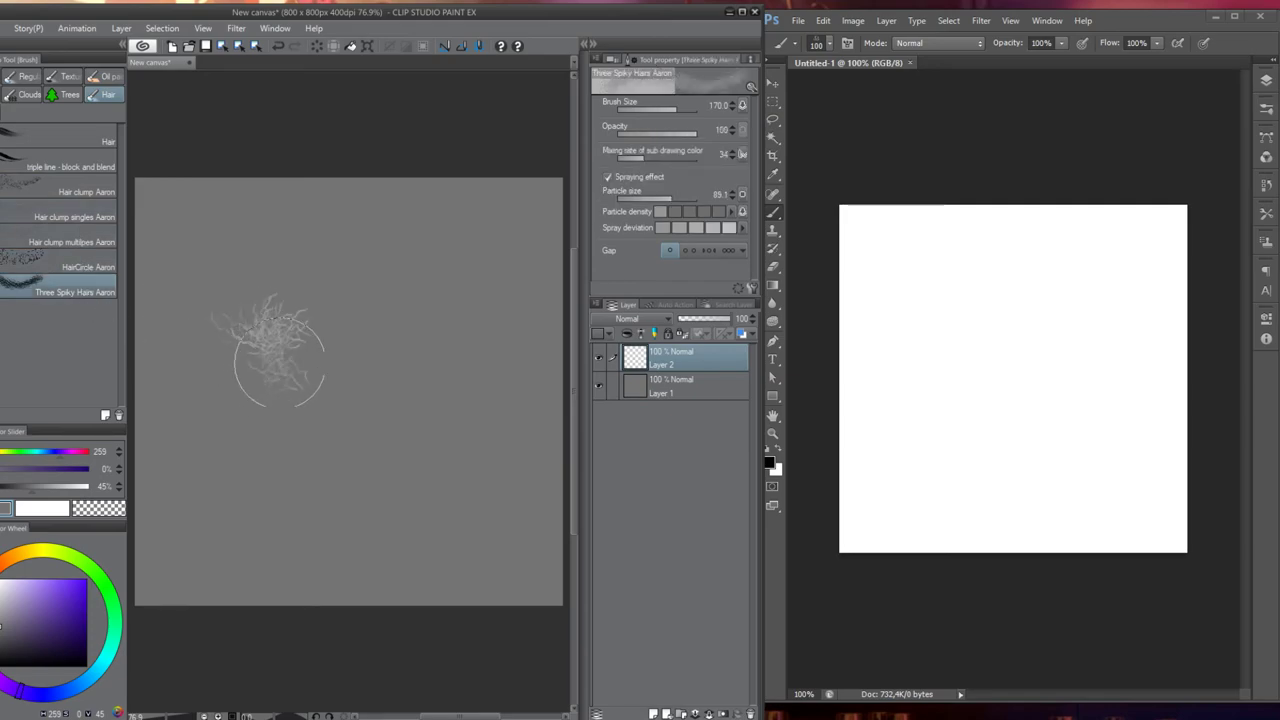
pyautogui.hotkey('ctrl', 'z')
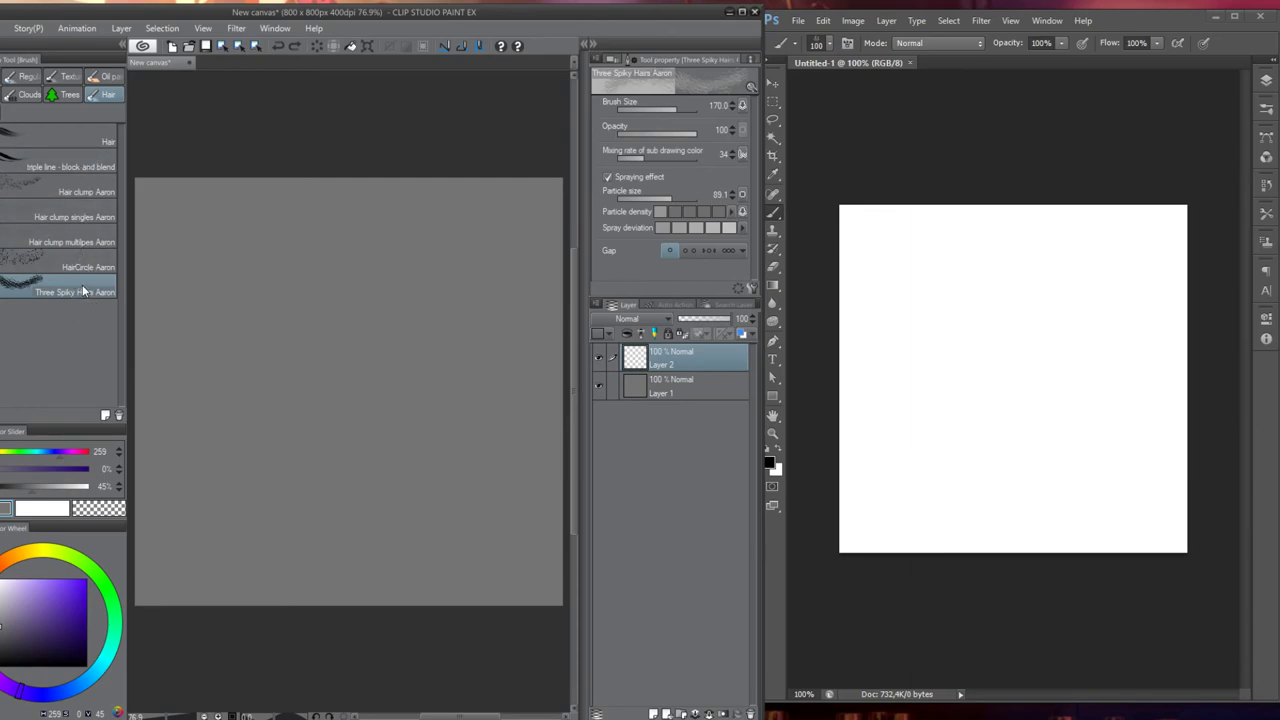
pyautogui.click(76, 217)
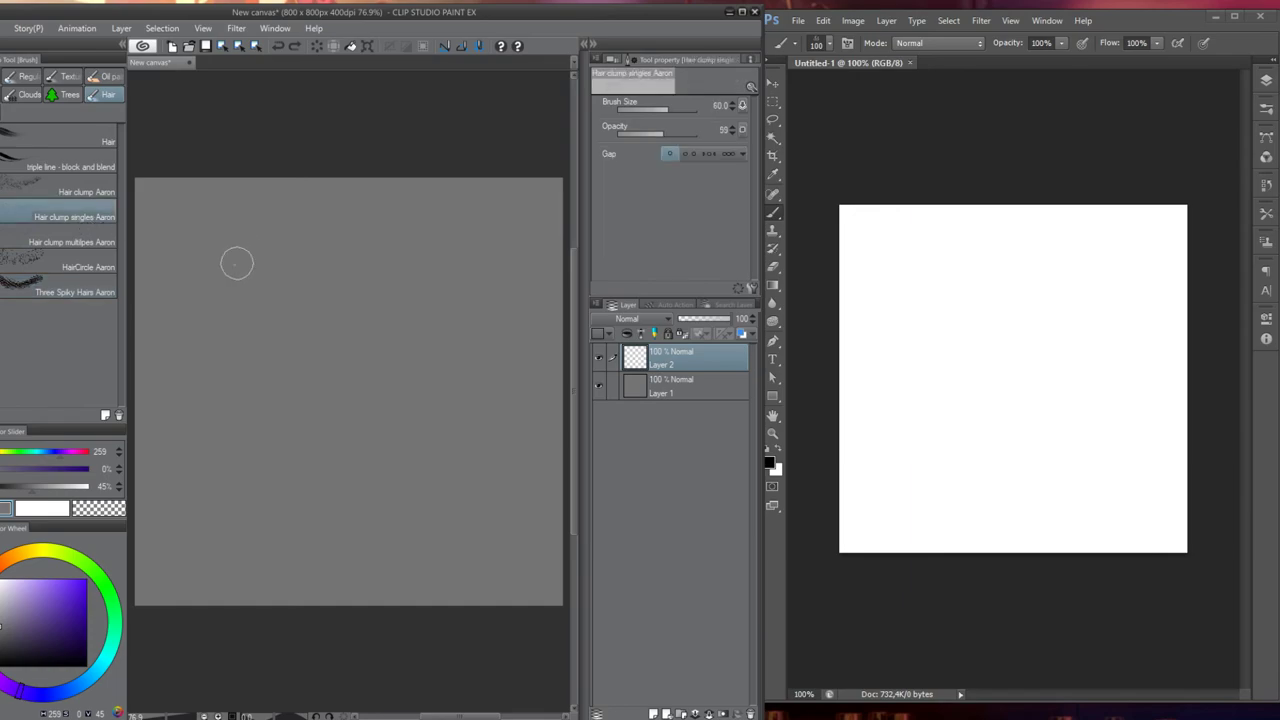
# Duplicate Hair clump singles Aaron as a sub tool named 'Hair singles Aaron'
pyautogui.rightClick(76, 218)
pyautogui.click(136, 226)
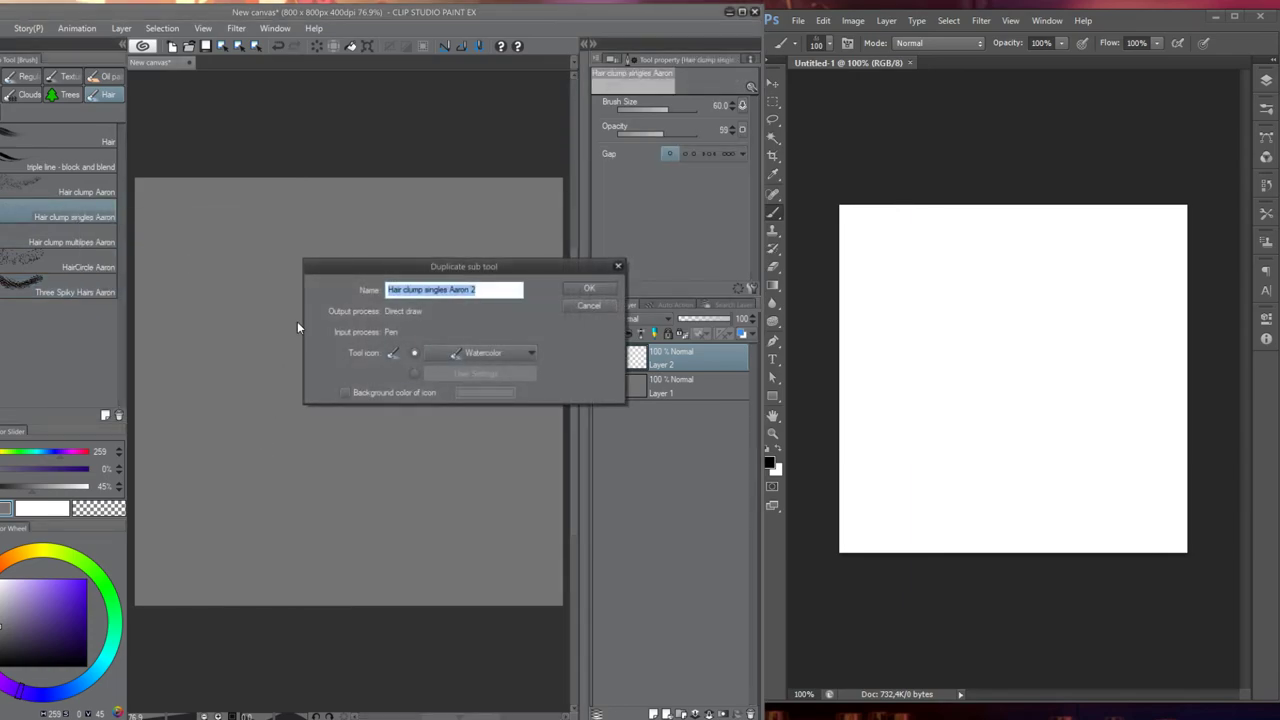
pyautogui.doubleClick(413, 290)
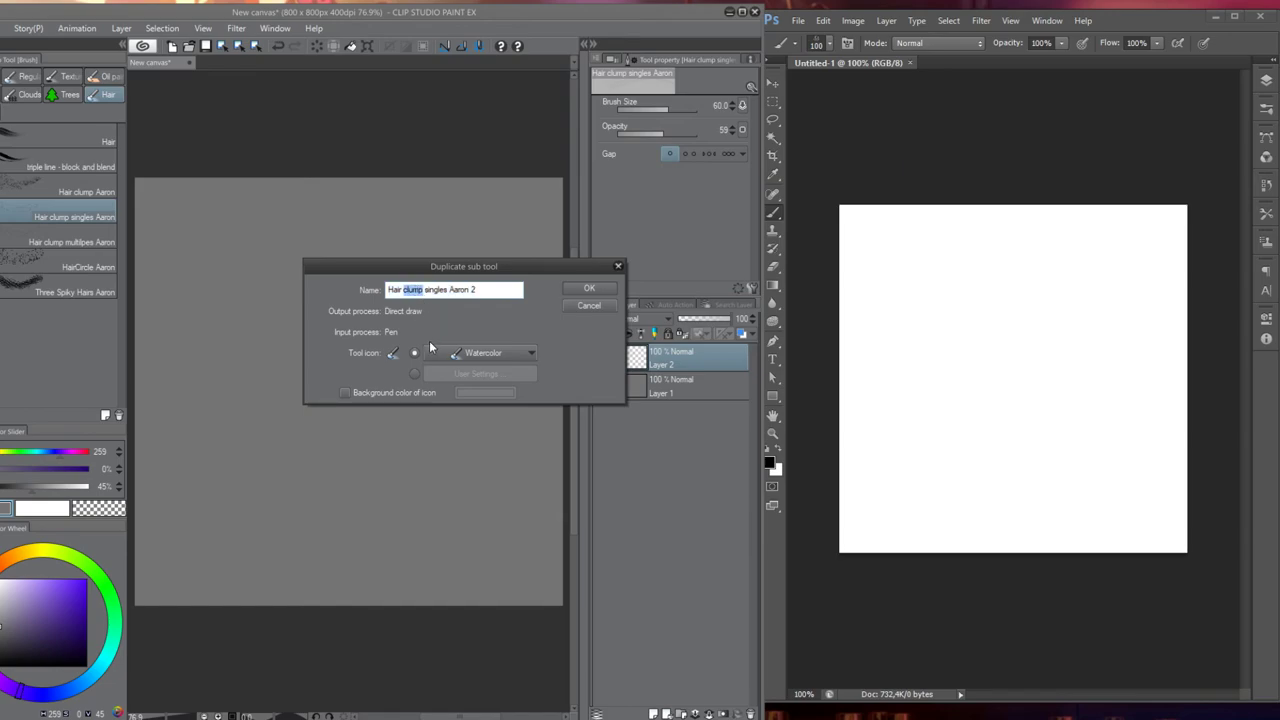
pyautogui.press('BackSpace')
pyautogui.press('BackSpace')
pyautogui.press('BackSpace')
pyautogui.press('BackSpace')
pyautogui.click(588, 290)
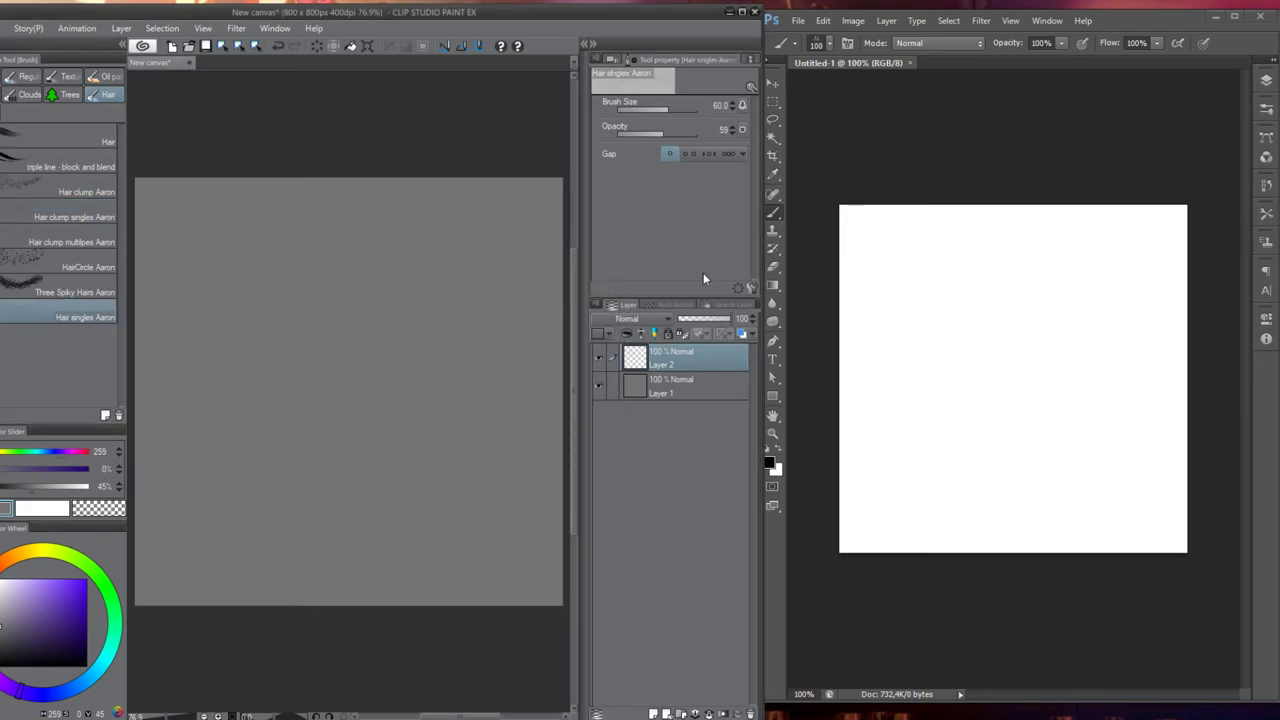
# Show Hair singles Aaron's Sub Tool Detail on the Brush tip page, moved aside
pyautogui.click(752, 288)
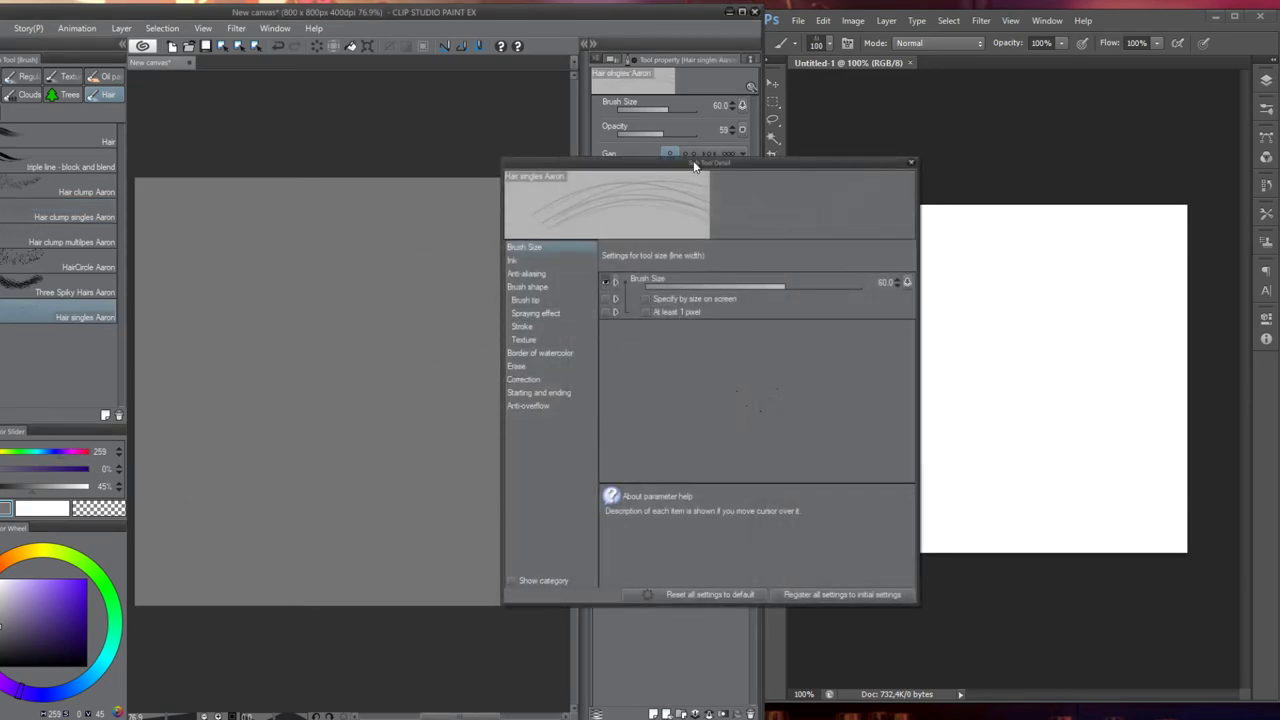
pyautogui.moveTo(651, 172); pyautogui.dragTo(338, 138)
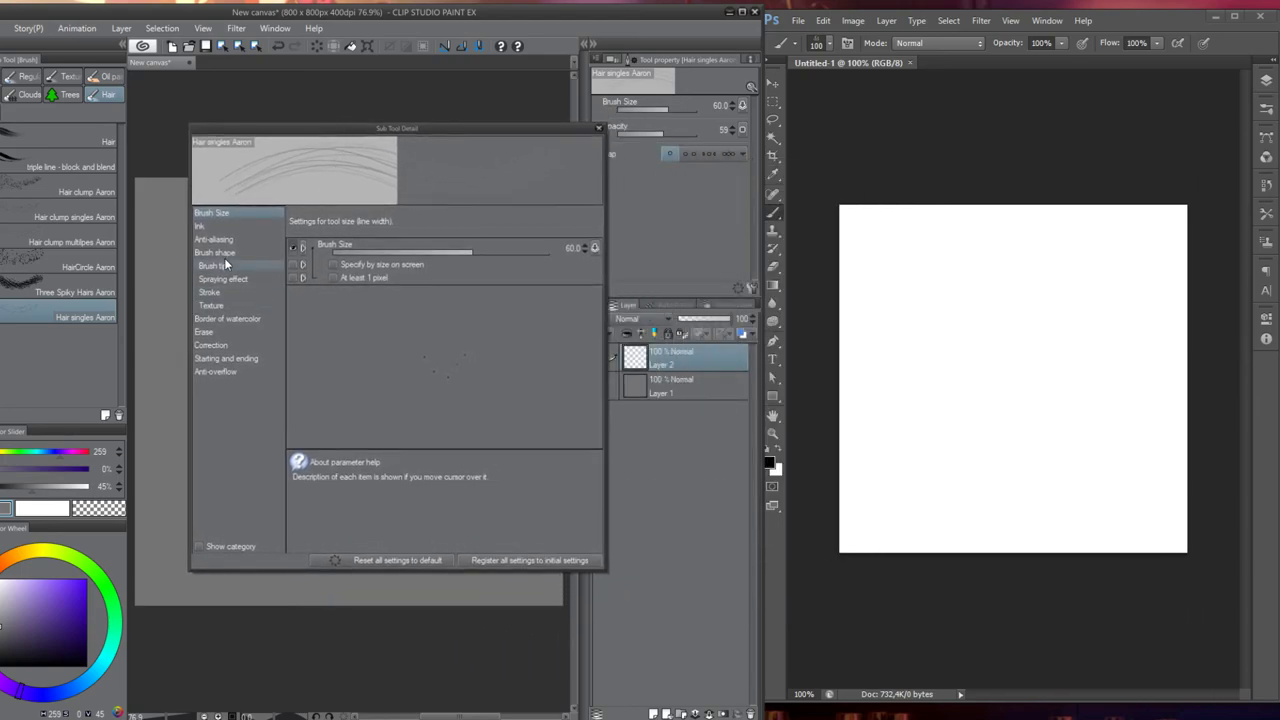
pyautogui.click(226, 266)
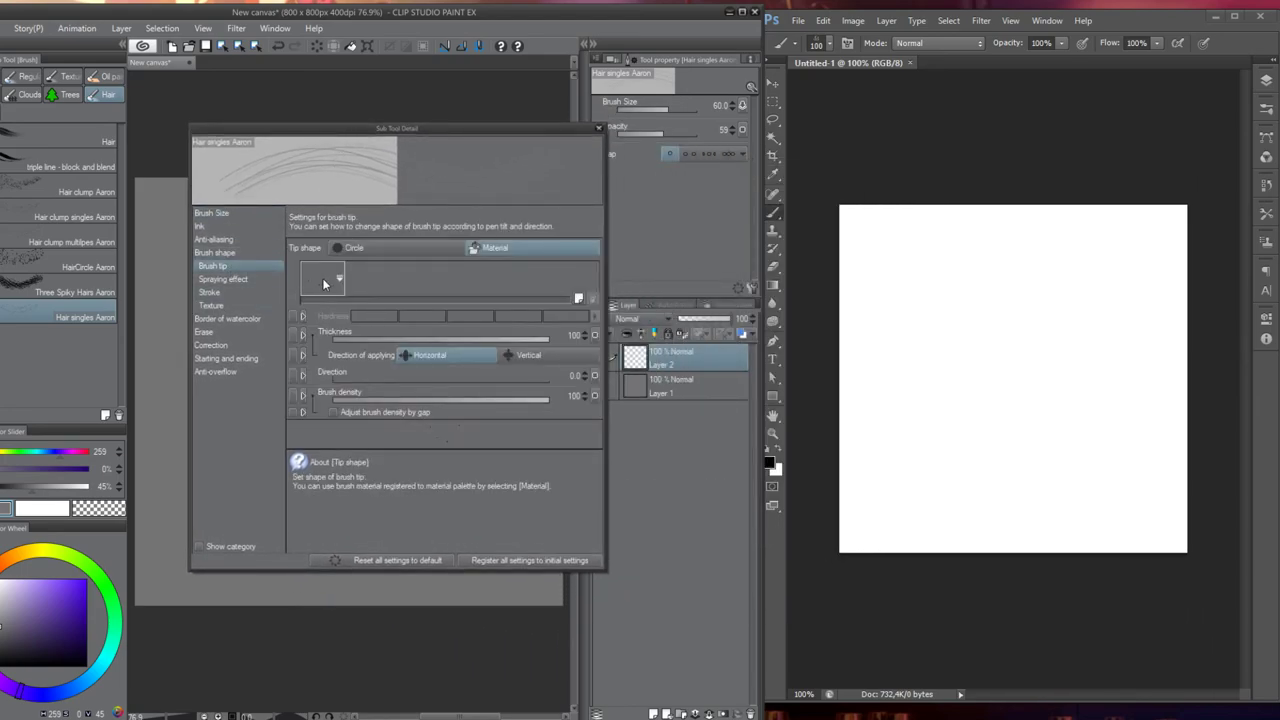
pyautogui.click(580, 300)
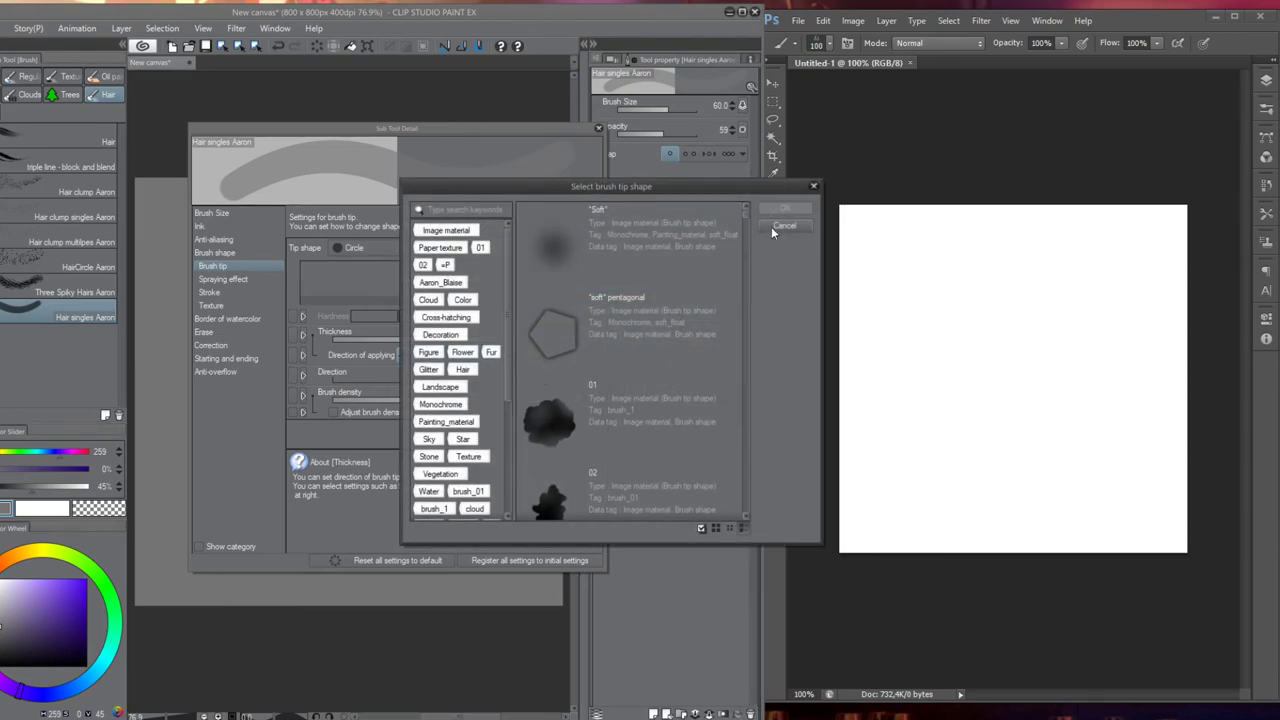
pyautogui.click(772, 230)
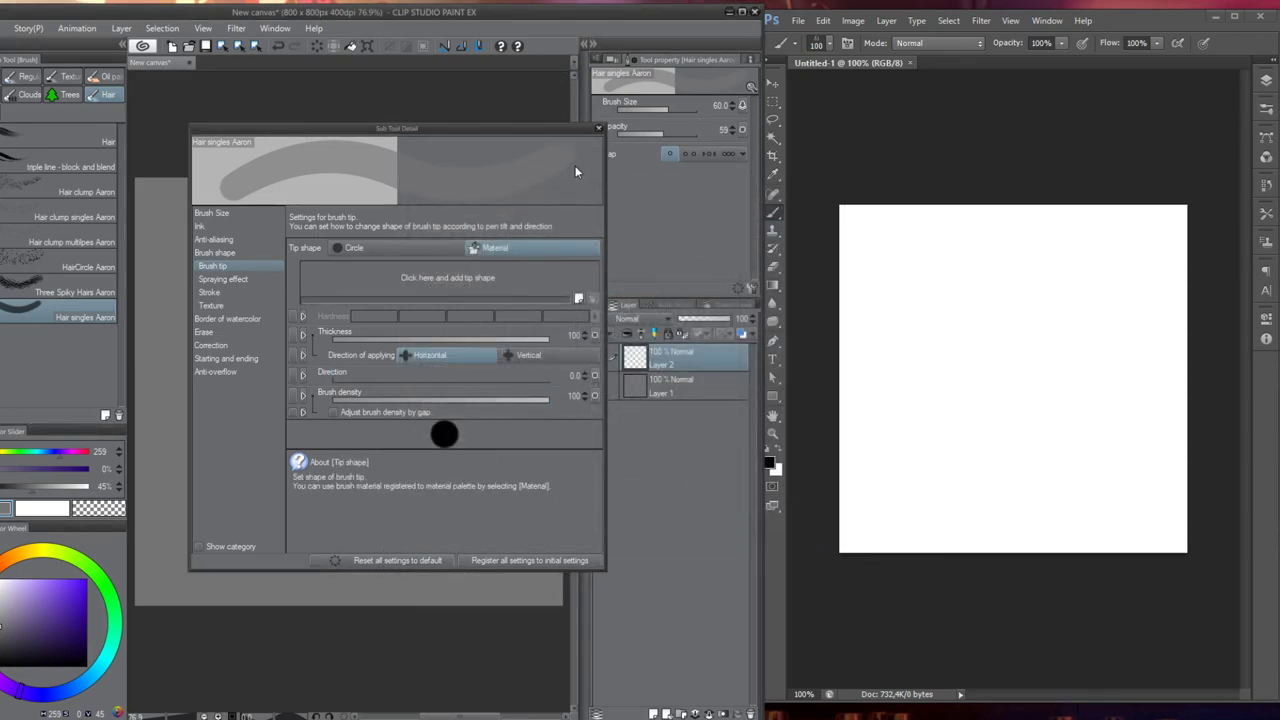
# Close the brush detail and inspect Single Hair AB's properties in the HairFur materials folder
pyautogui.click(597, 131)
pyautogui.click(591, 41)
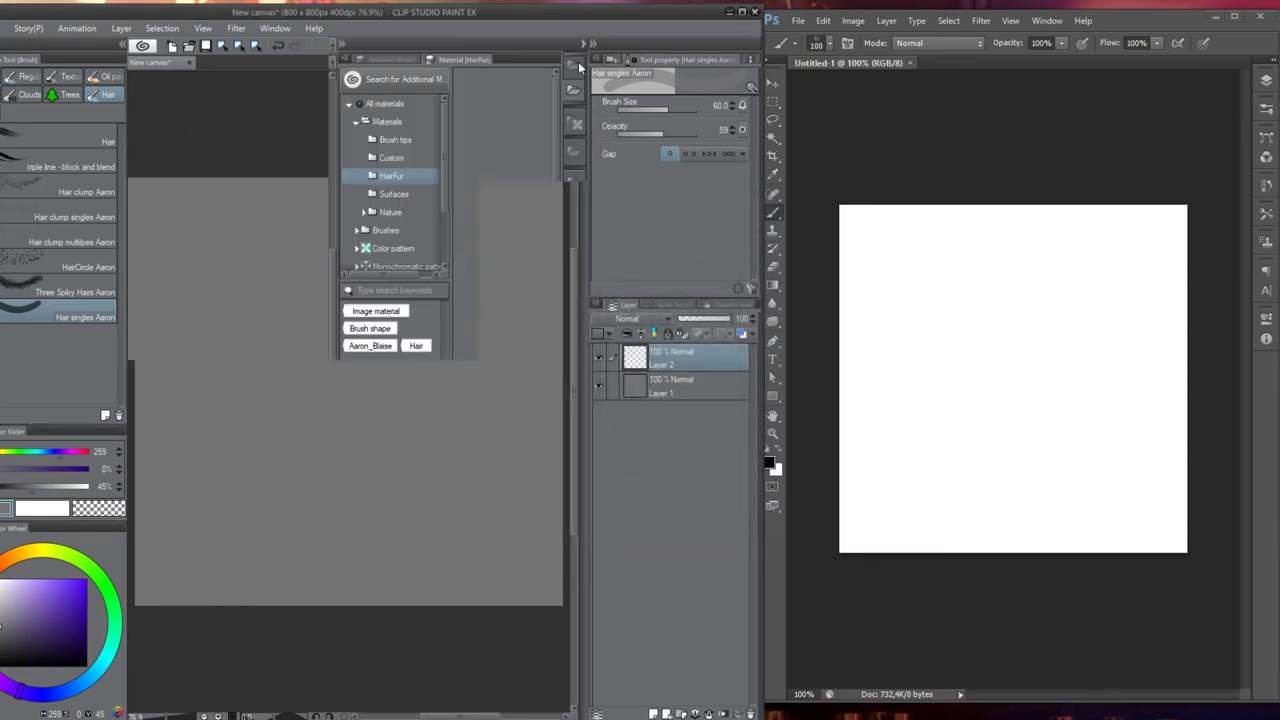
pyautogui.click(395, 140)
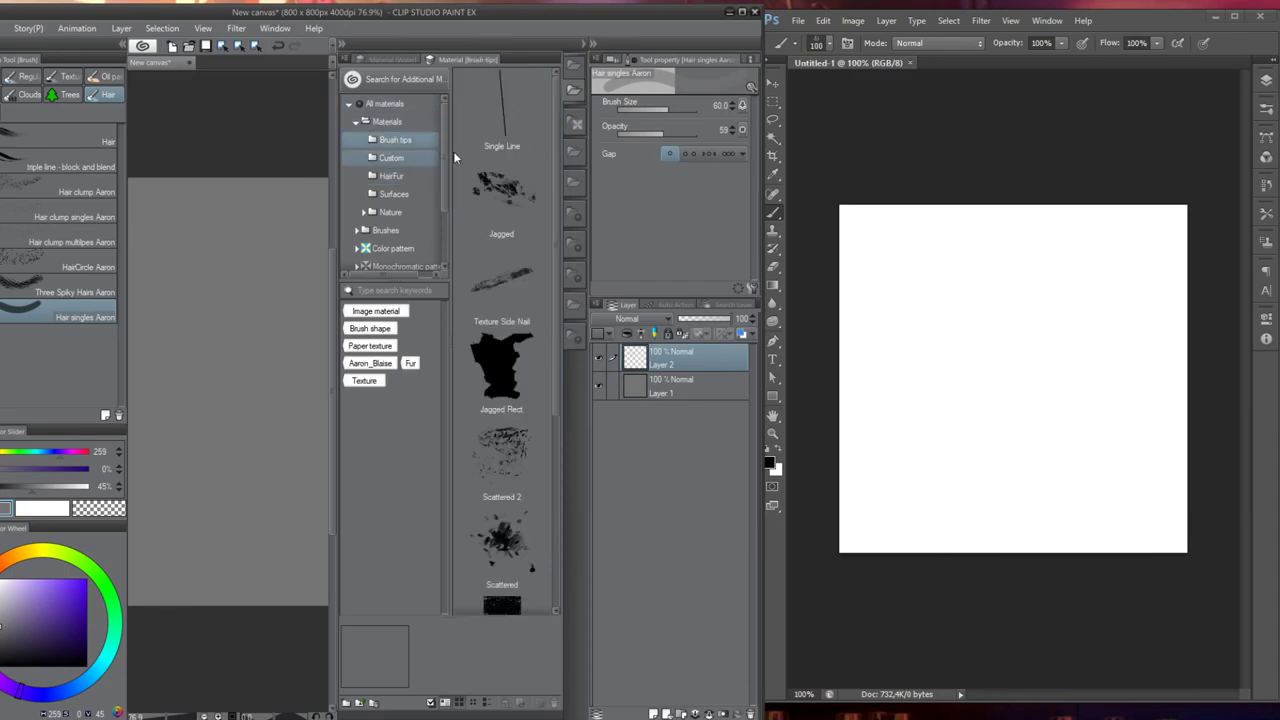
pyautogui.click(391, 176)
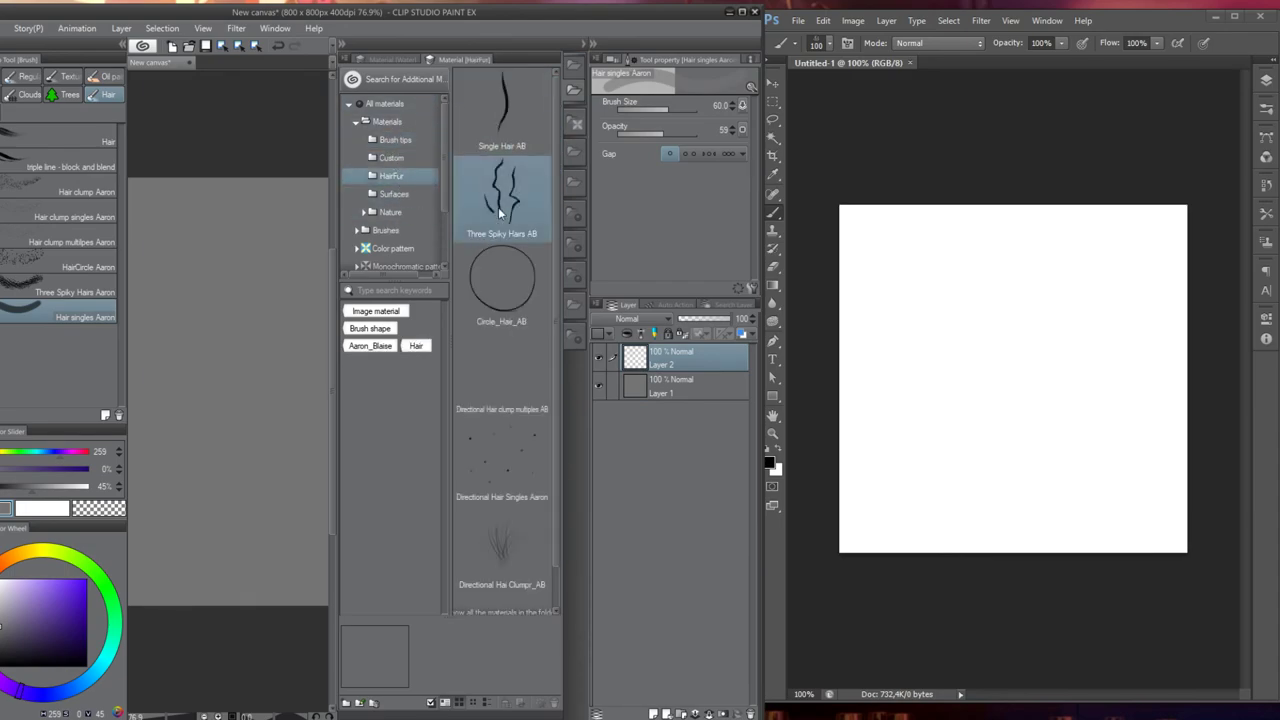
pyautogui.doubleClick(506, 129)
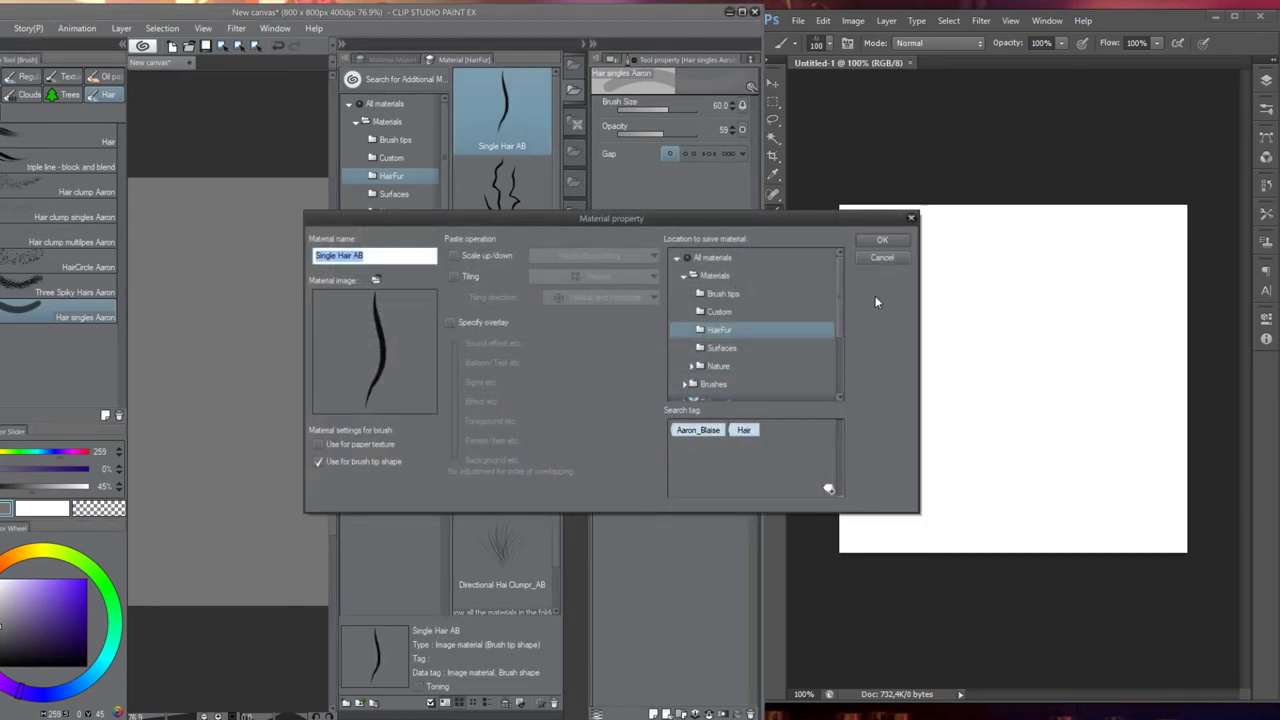
pyautogui.click(881, 240)
pyautogui.click(341, 42)
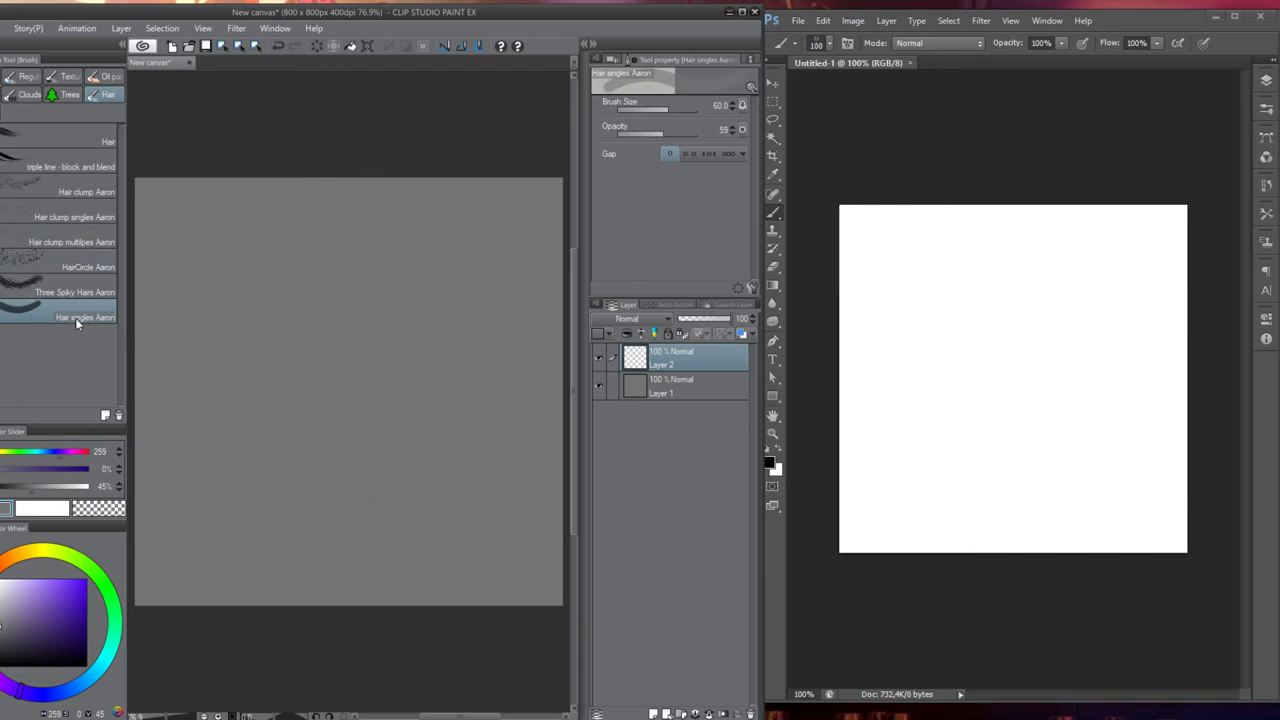
# Add Single Hair AB as the brush tip, found via the Aaron_Blaise and Hair tags
pyautogui.click(753, 287)
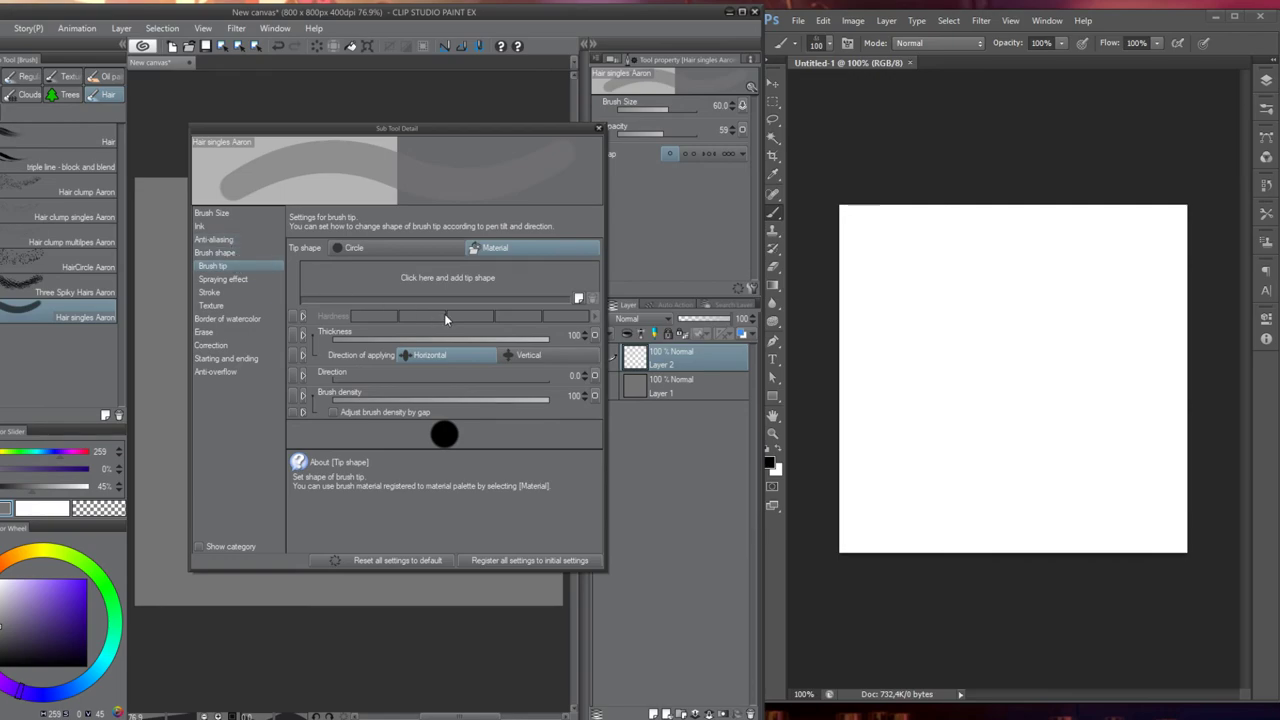
pyautogui.click(578, 298)
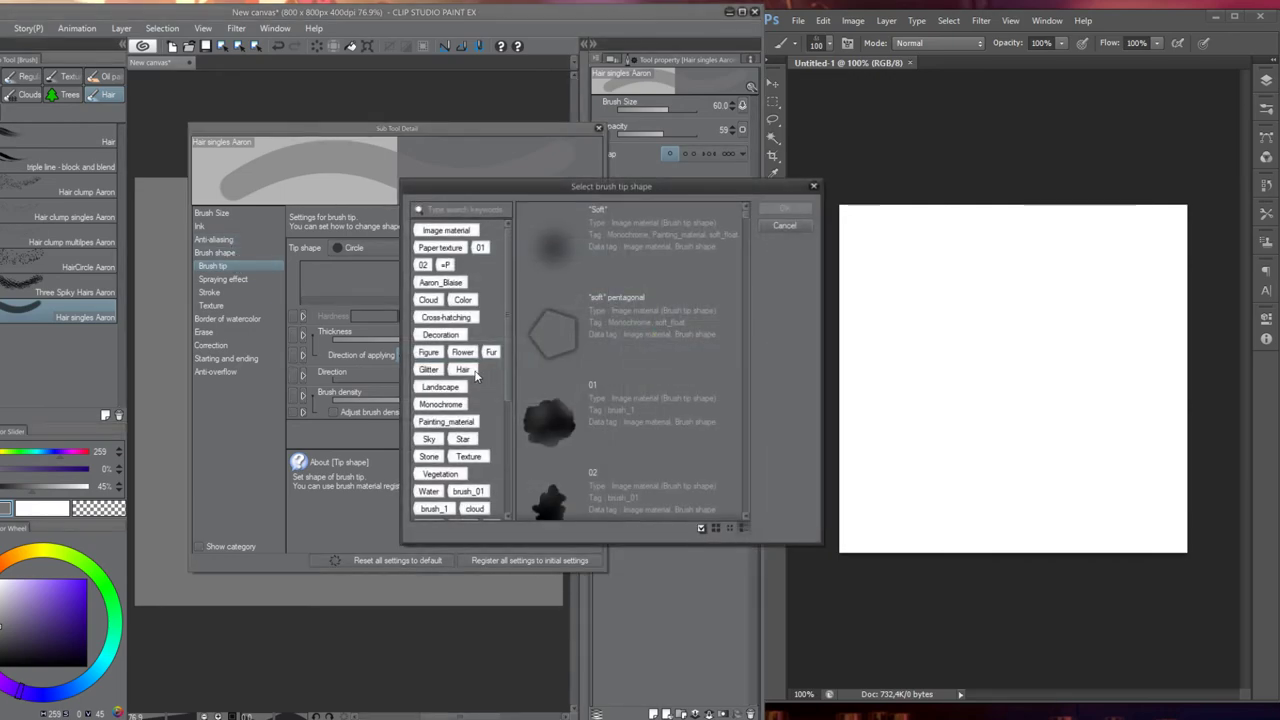
pyautogui.click(440, 284)
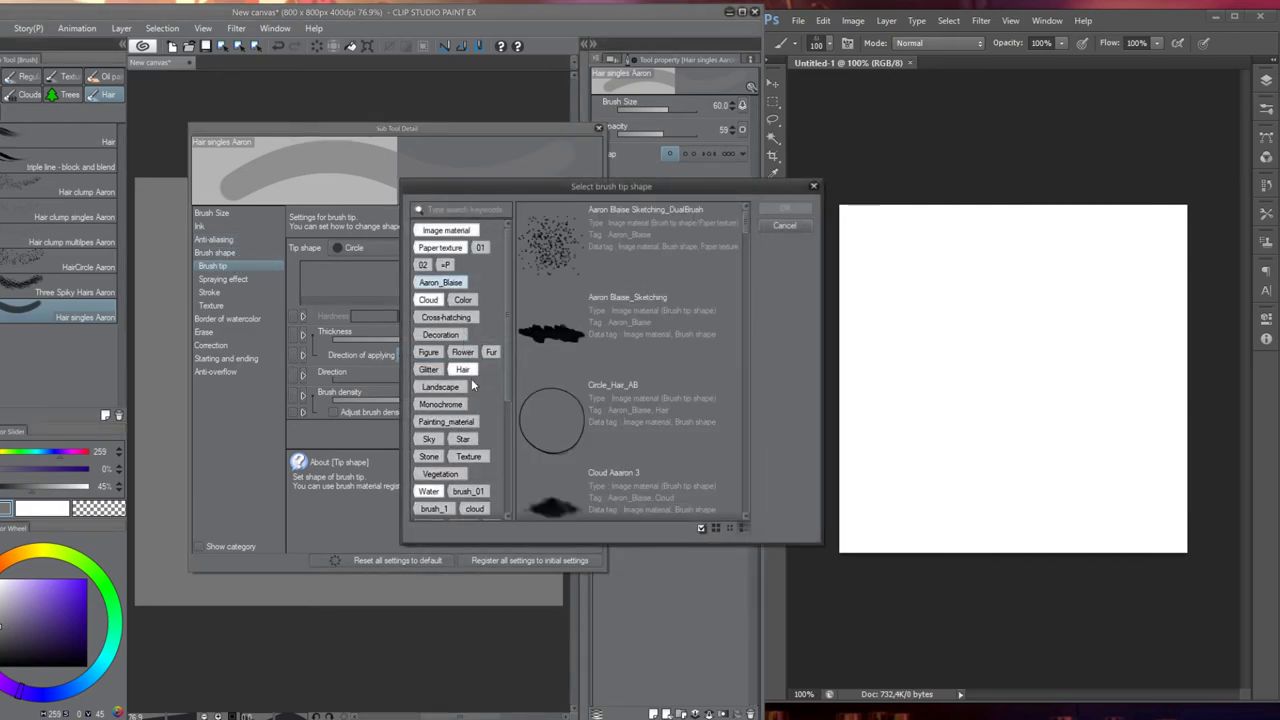
pyautogui.click(462, 369)
pyautogui.moveTo(745, 290); pyautogui.dragTo(743, 432)
pyautogui.click(641, 356)
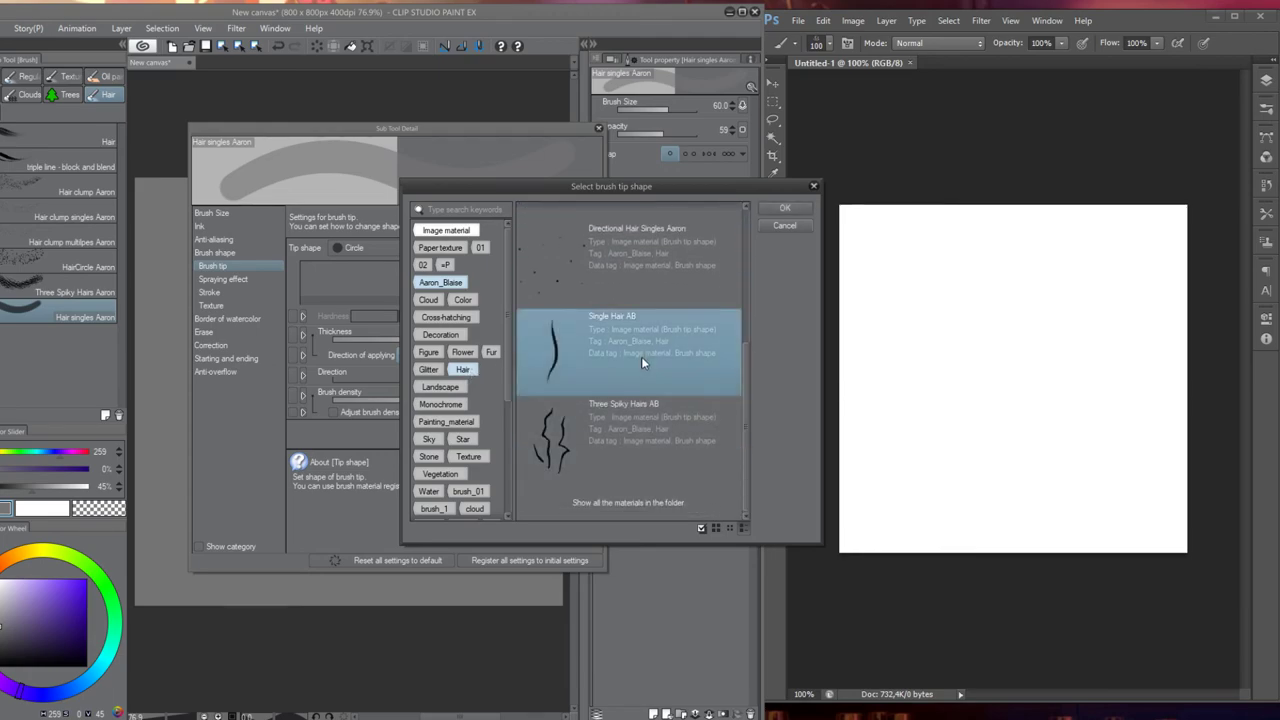
pyautogui.click(776, 210)
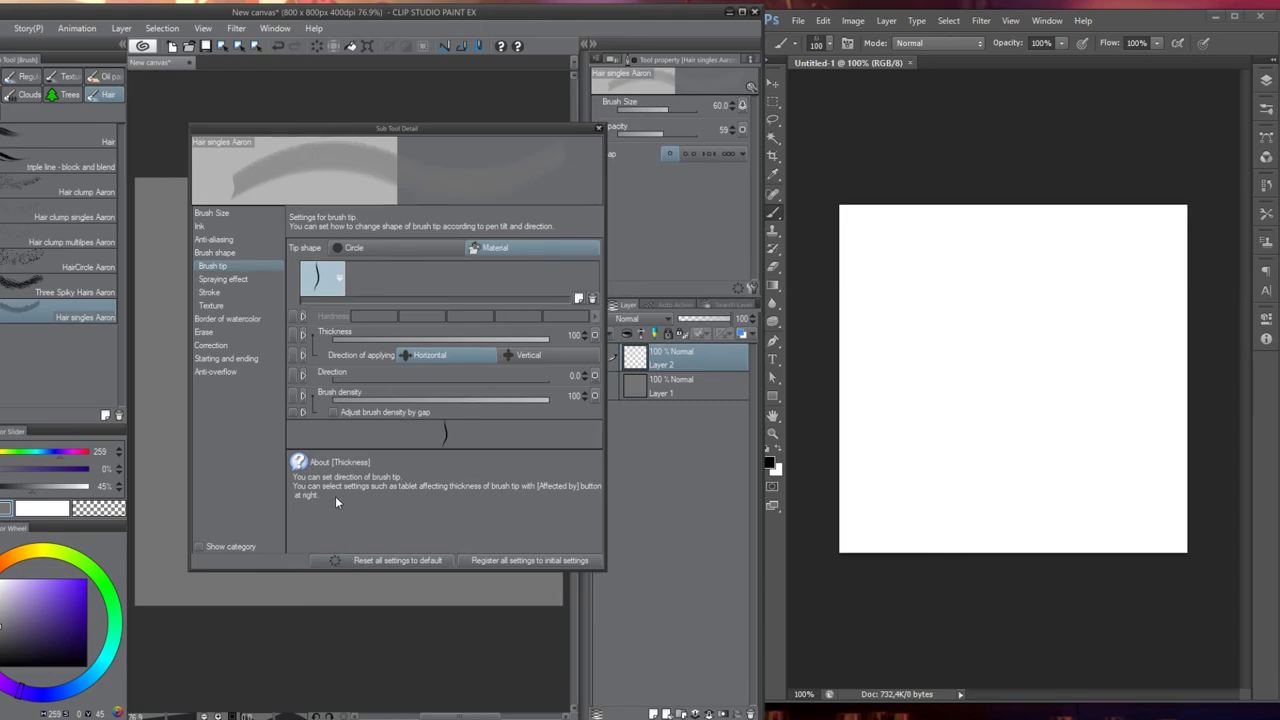
# Pick the 300 px hair brush preset in Photoshop after briefly trying the 254 px one
pyautogui.click(214, 213)
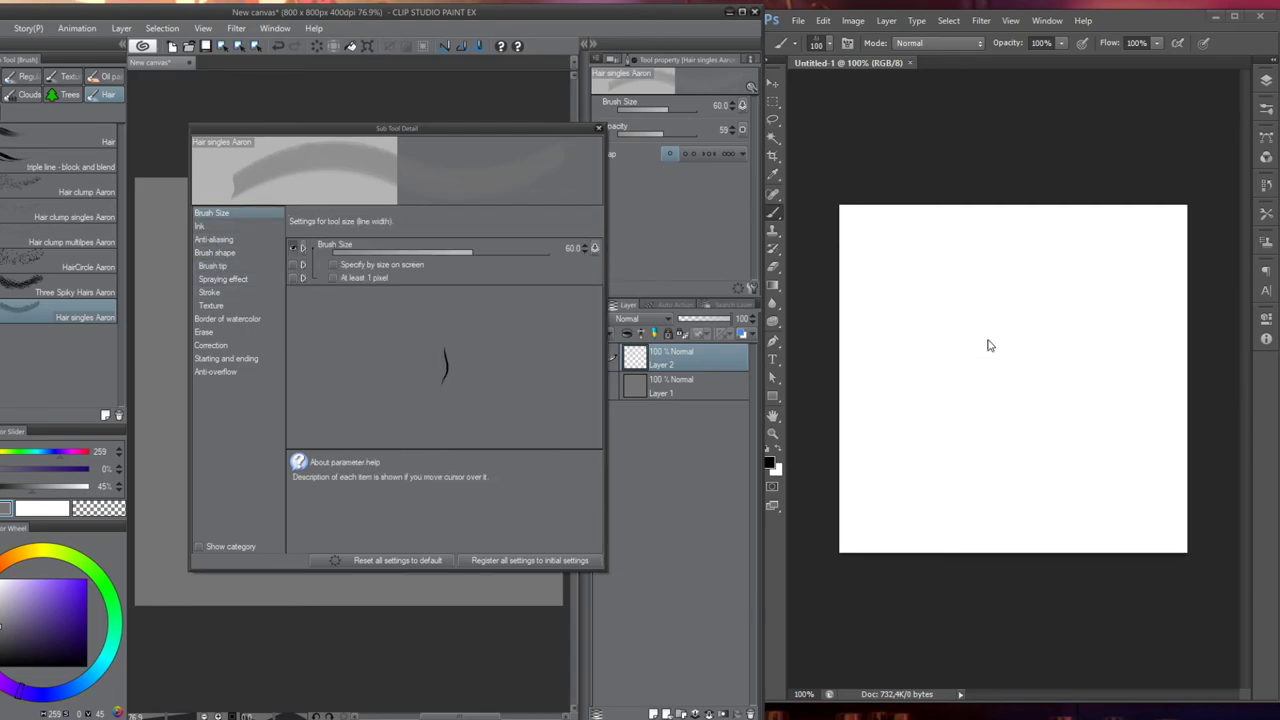
pyautogui.click(830, 45)
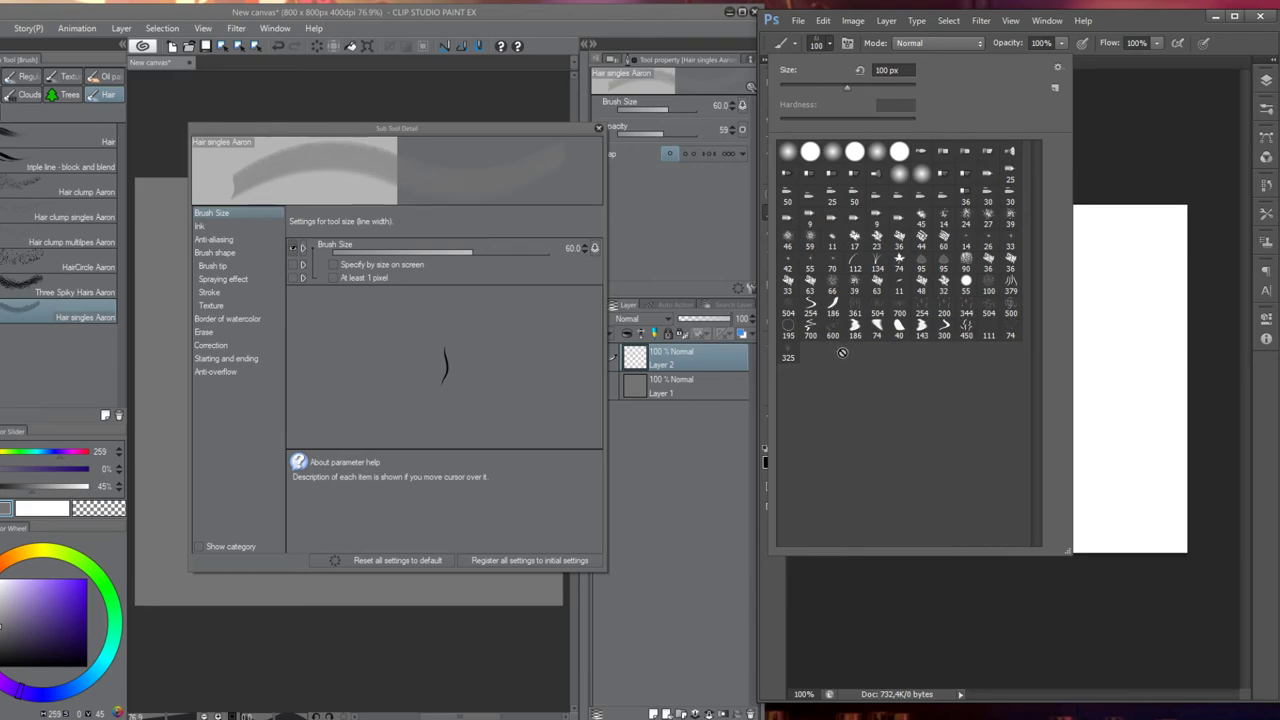
pyautogui.click(943, 335)
pyautogui.click(810, 308)
pyautogui.click(944, 332)
# Paint an S-shaped pile of hair strokes on the canvas and select the whole canvas
pyautogui.moveTo(857, 257); pyautogui.dragTo(1028, 330)
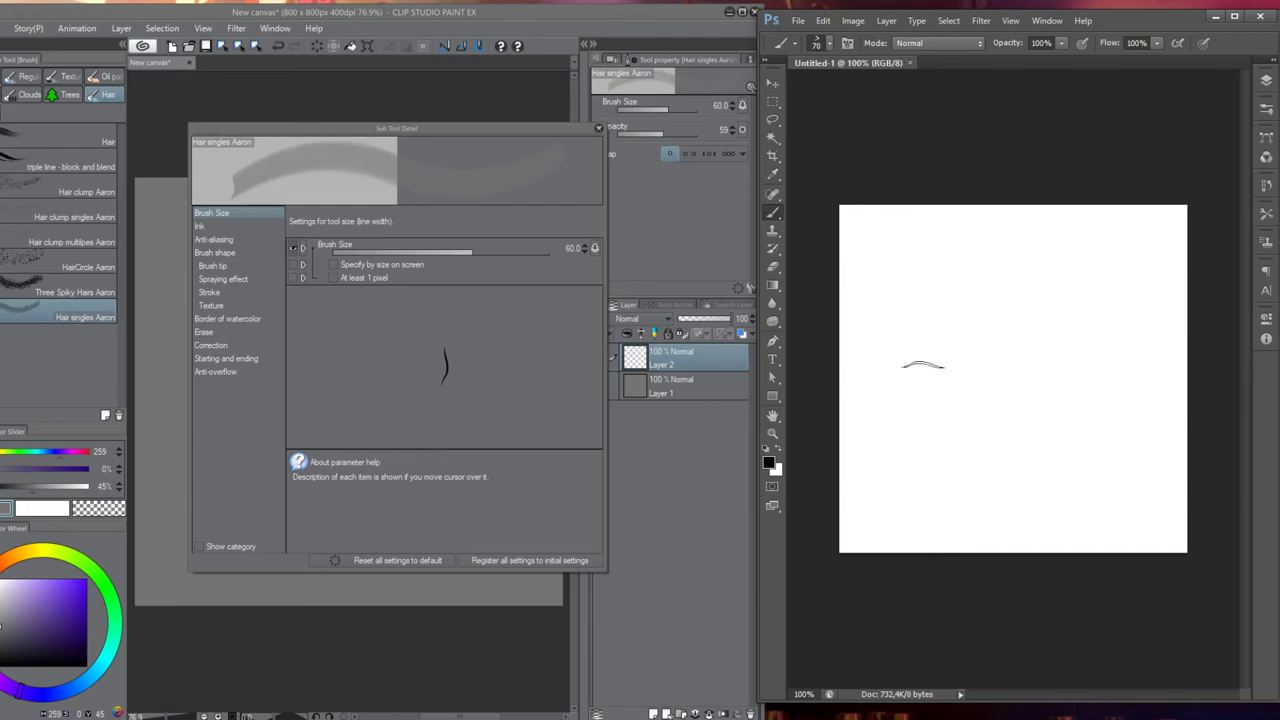
pyautogui.moveTo(900, 360)
pyautogui.mouseDown()
pyautogui.moveTo(937, 318)
pyautogui.moveTo(1063, 376)
pyautogui.moveTo(1150, 300)
pyautogui.mouseUp()
pyautogui.press('z')
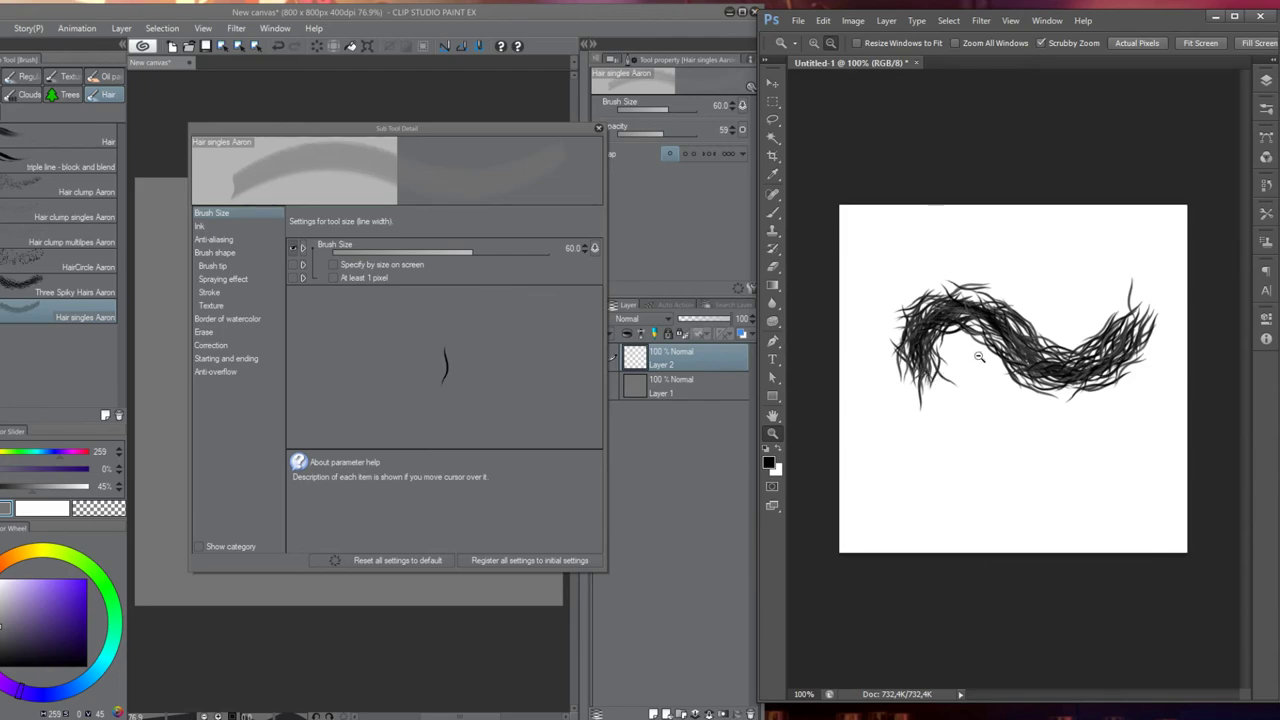
pyautogui.hotkey('ctrl', 'a')
# Try a Content-Aware fill on the canvas, dismiss the not-enough-content error and deselect
pyautogui.hotkey('shift', 'F5')
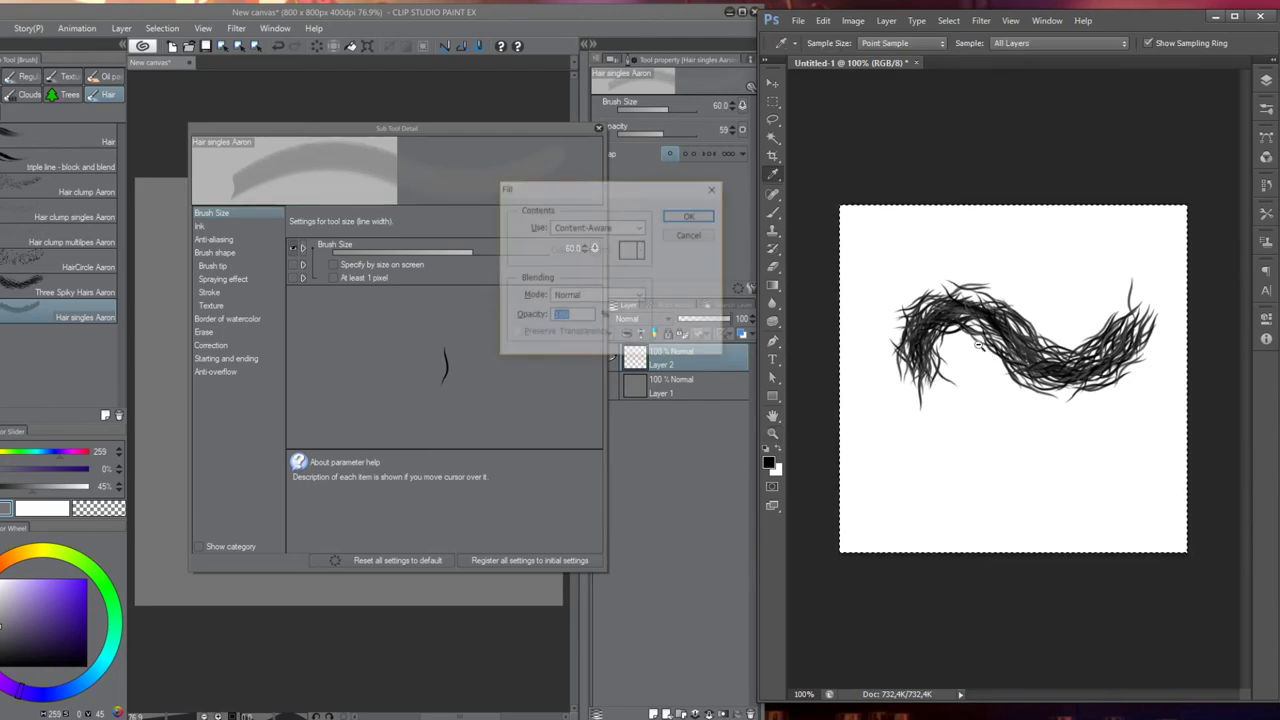
pyautogui.click(706, 218)
pyautogui.click(1022, 277)
pyautogui.press('z')
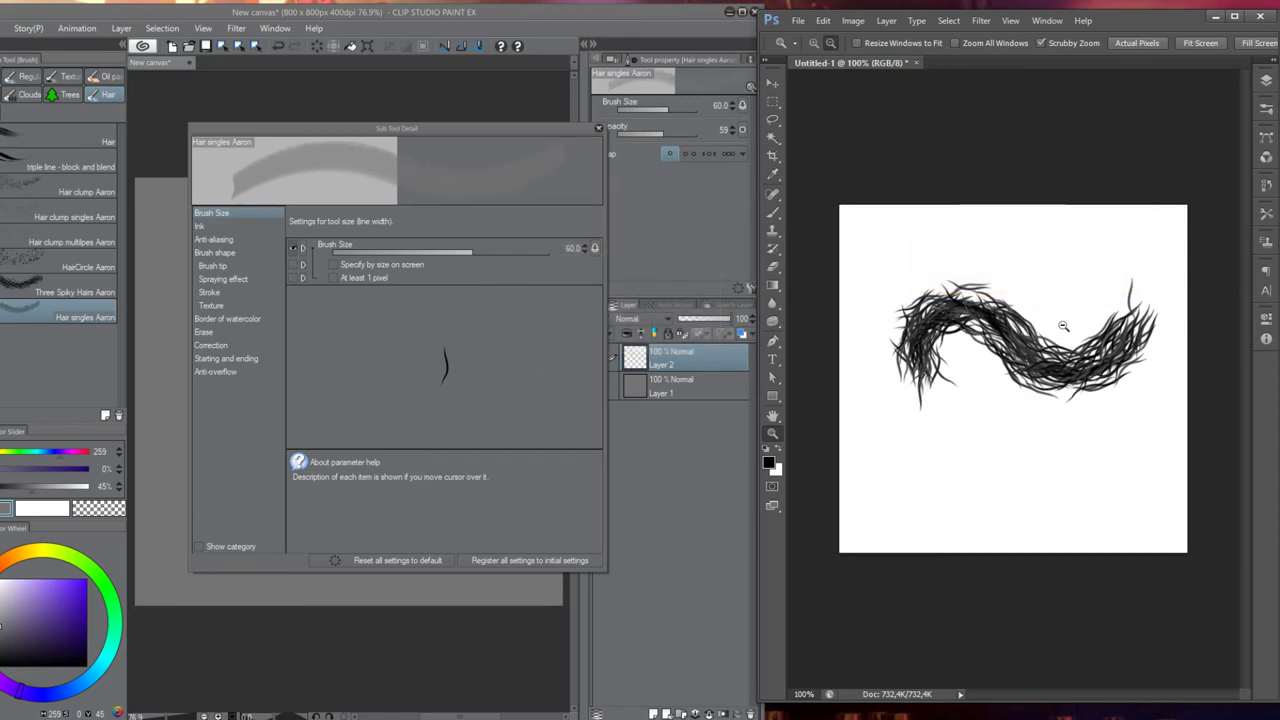
# Add a new Layer 1, convert Background to Layer 0 and fill it white
pyautogui.click(1266, 80)
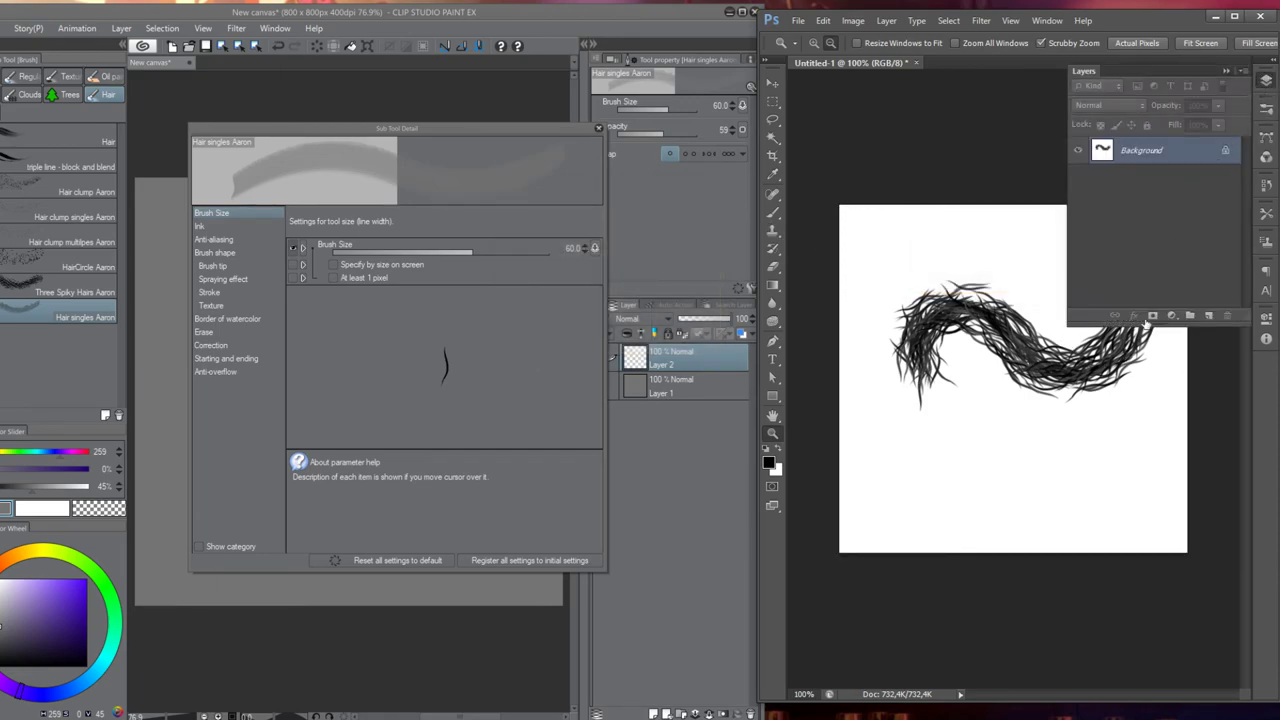
pyautogui.click(1208, 316)
pyautogui.click(1136, 186)
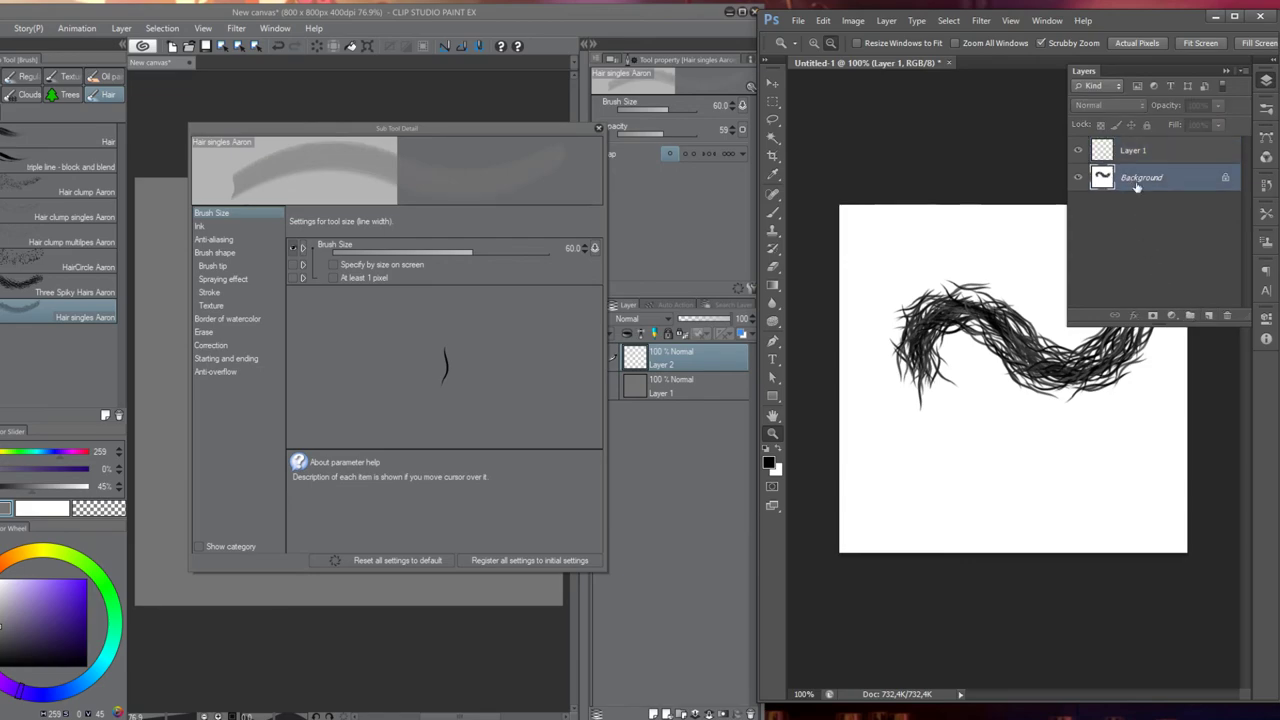
pyautogui.doubleClick(1228, 183)
pyautogui.click(698, 237)
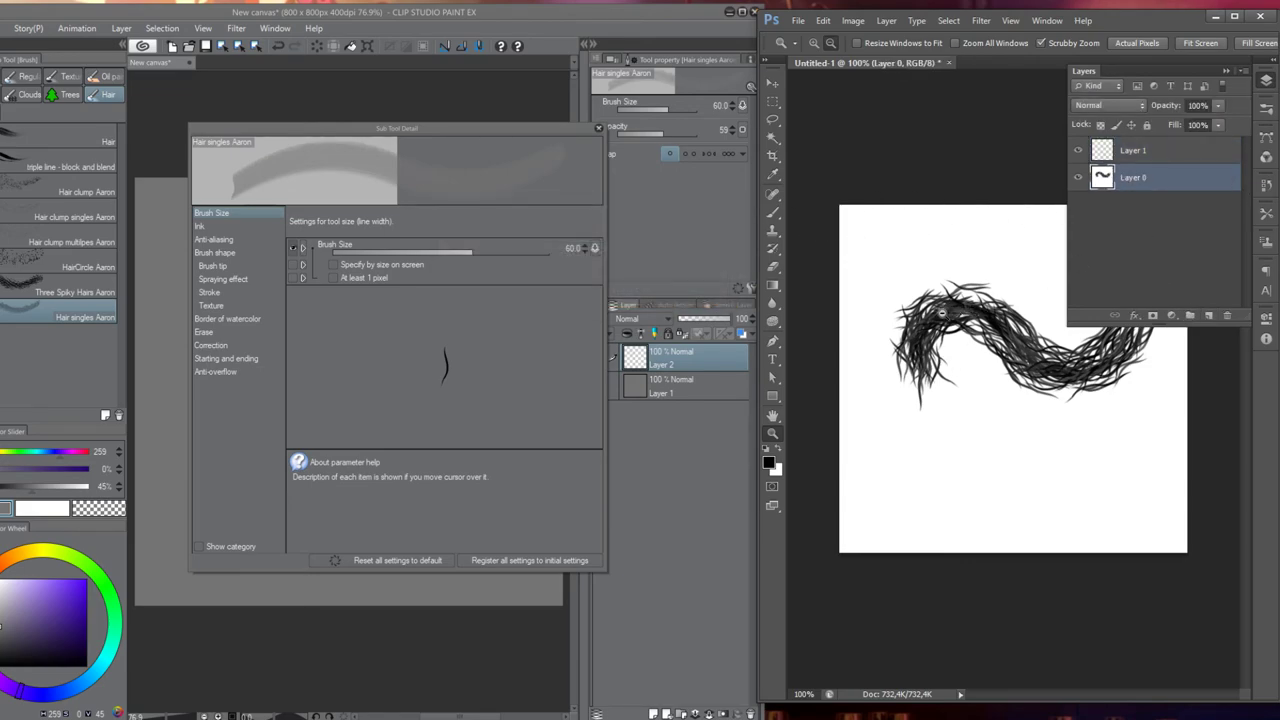
pyautogui.press('x')
pyautogui.hotkey('alt', 'BackSpace')
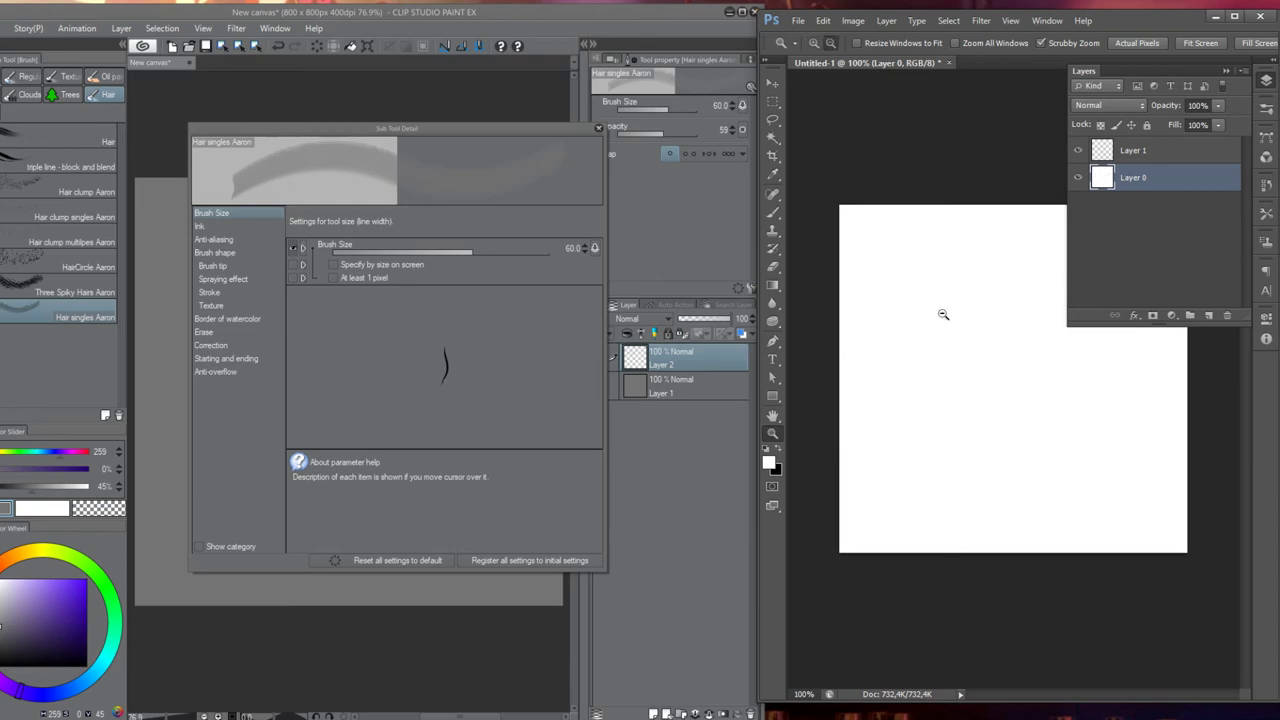
# Select Layer 1, switch to the brush and return the view to 100%
pyautogui.click(1183, 151)
pyautogui.click(1226, 70)
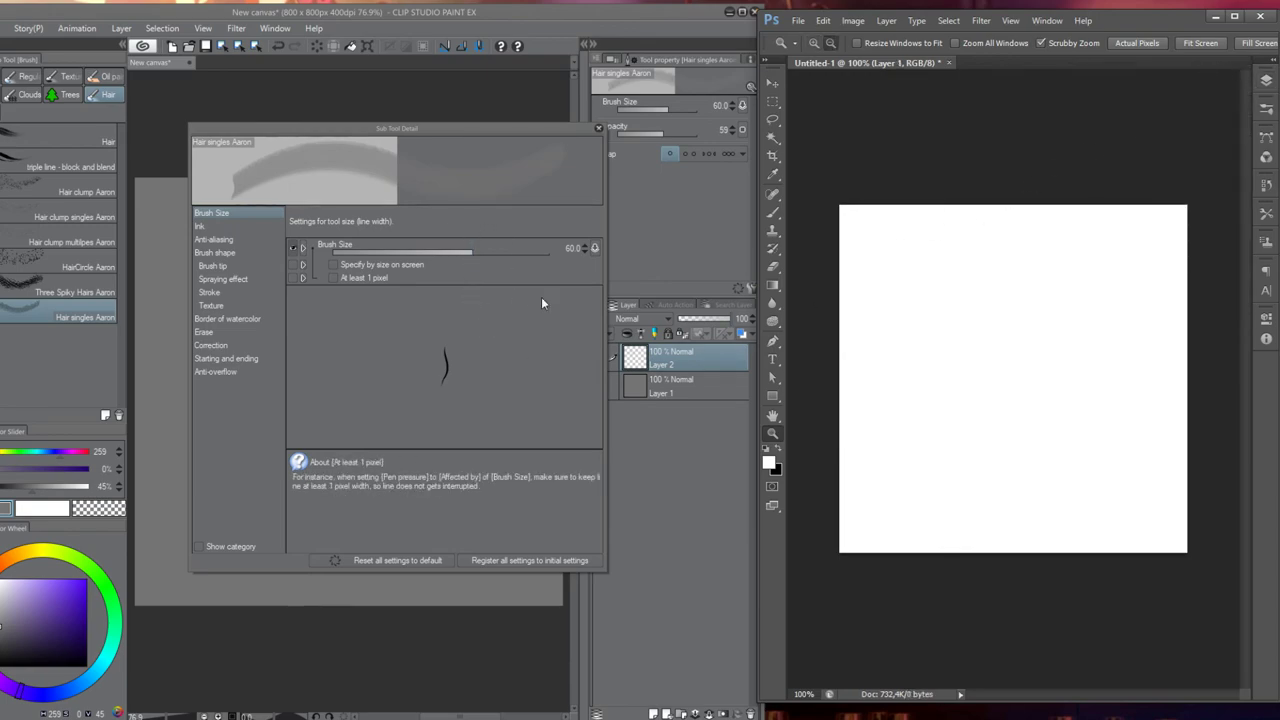
pyautogui.keyDown('alt'); pyautogui.click(936, 263); pyautogui.keyUp('alt')
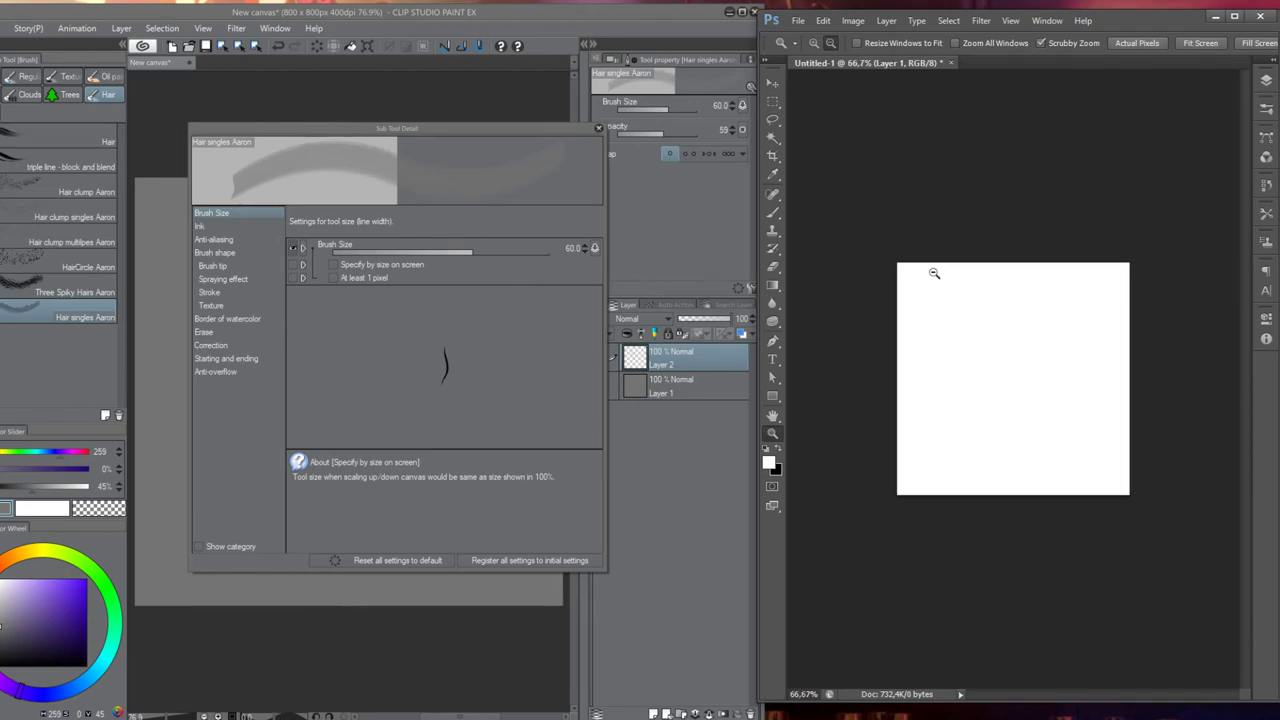
pyautogui.press('b')
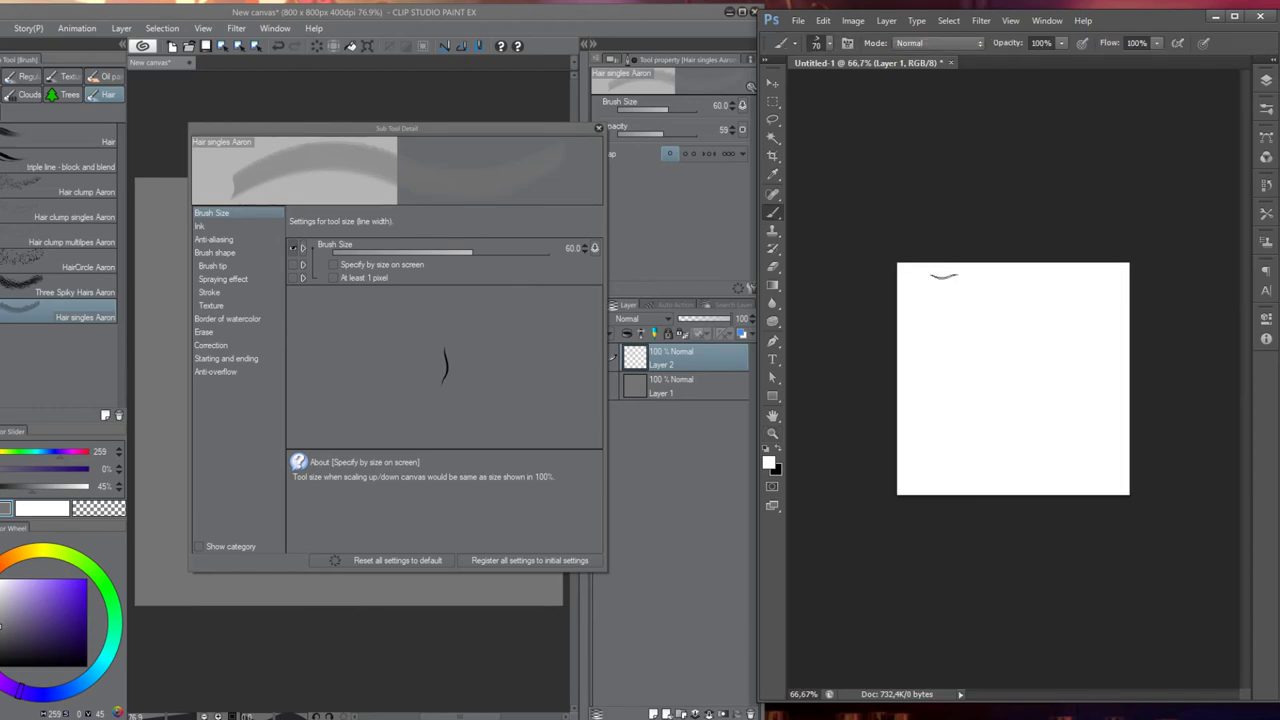
pyautogui.hotkey('ctrl', '+')
pyautogui.click(845, 43)
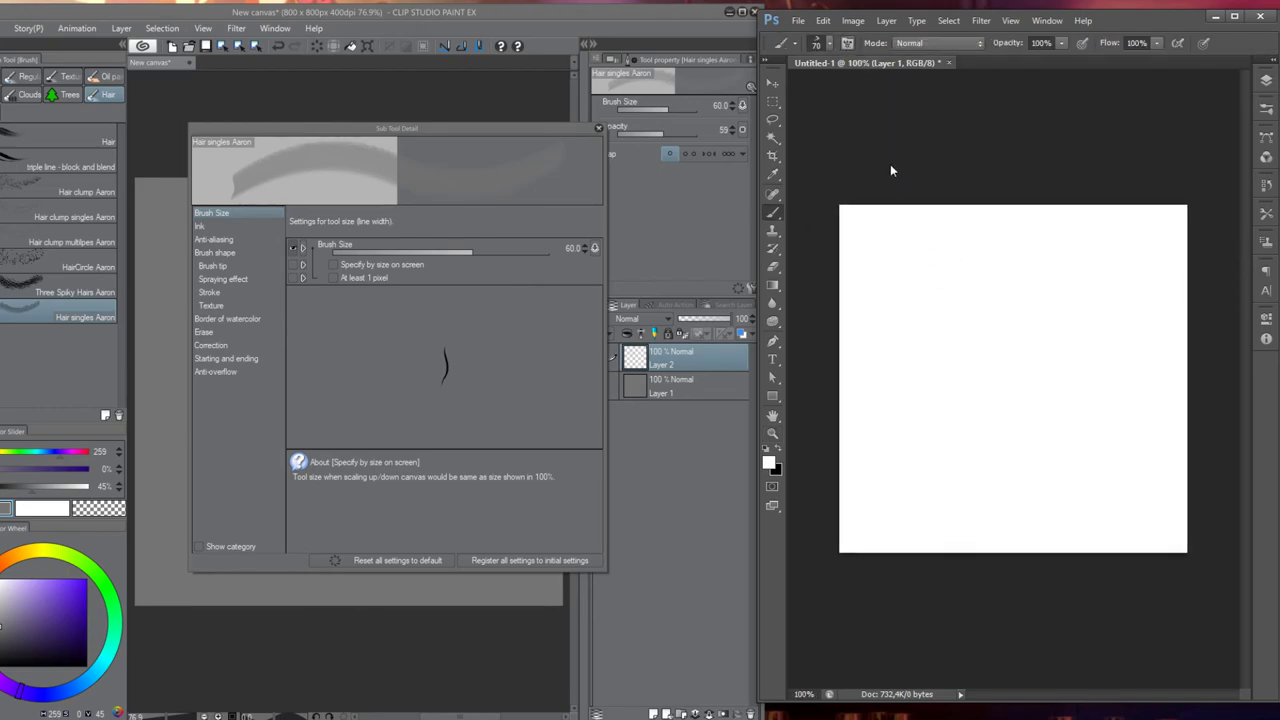
# Inspect Angle Jitter and Flip X Jitter under Shape Dynamics, then close Photoshop's and Clip Studio's brush panels
pyautogui.moveTo(844, 121); pyautogui.dragTo(1038, 114)
pyautogui.click(828, 172)
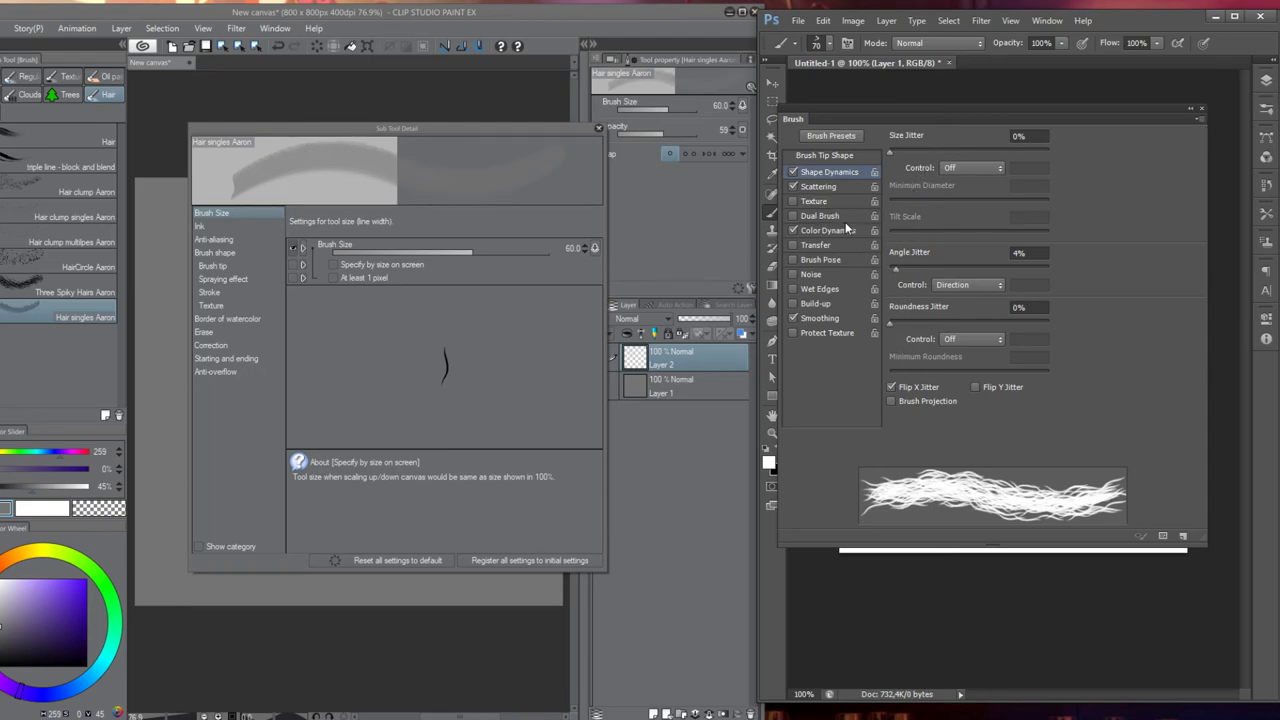
pyautogui.click(1203, 112)
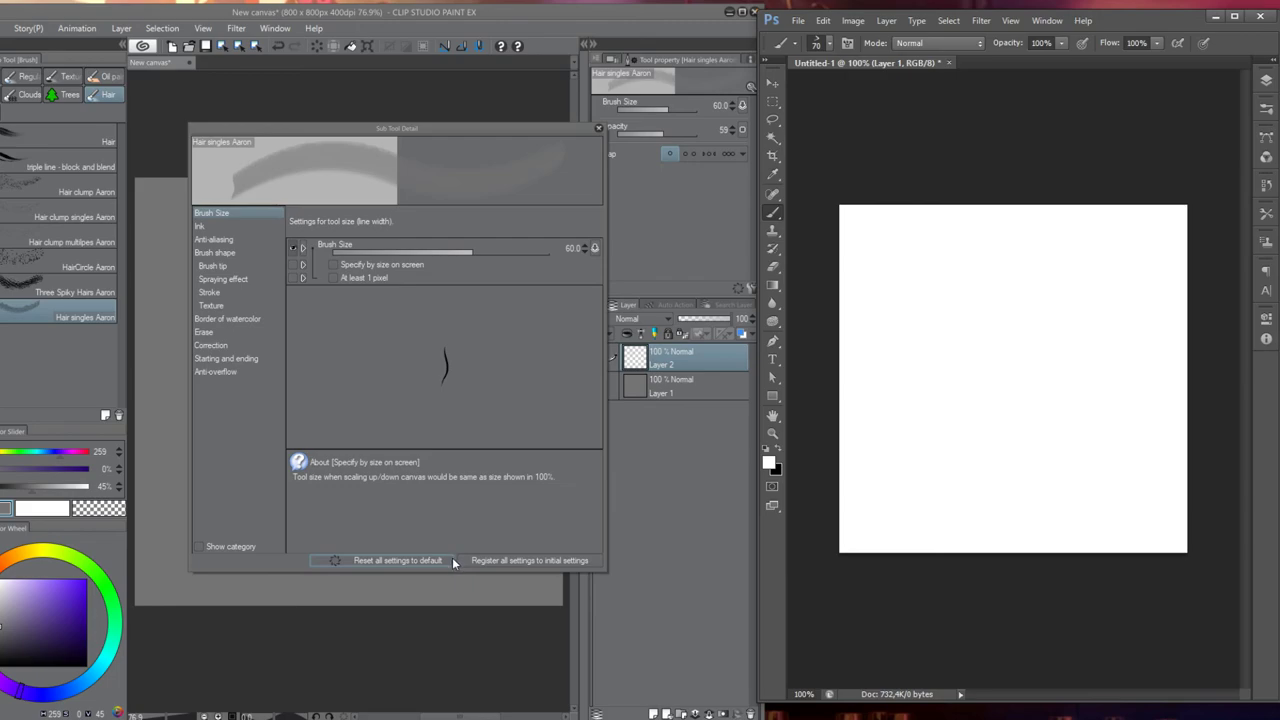
pyautogui.click(598, 130)
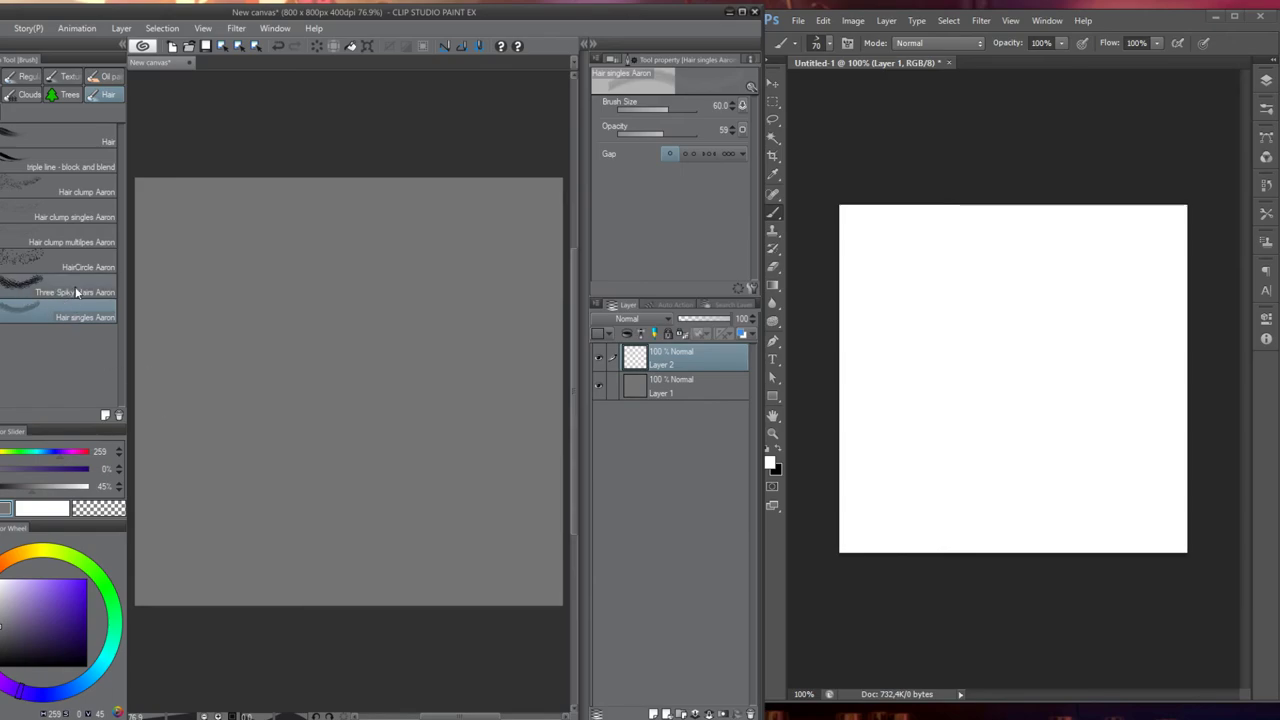
# Duplicate the Three Spiky Hairs Aaron sub tool and name the copy 'SingleHairs Aaron'
pyautogui.rightClick(94, 313)
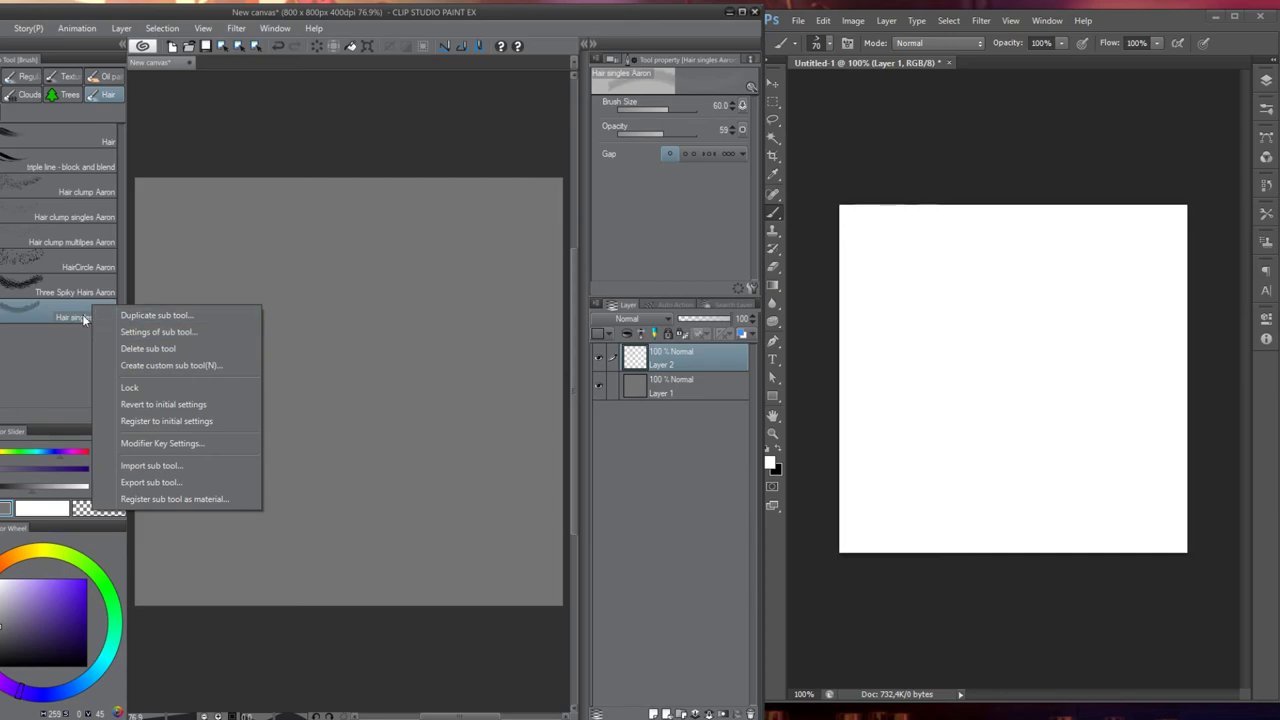
pyautogui.click(148, 350)
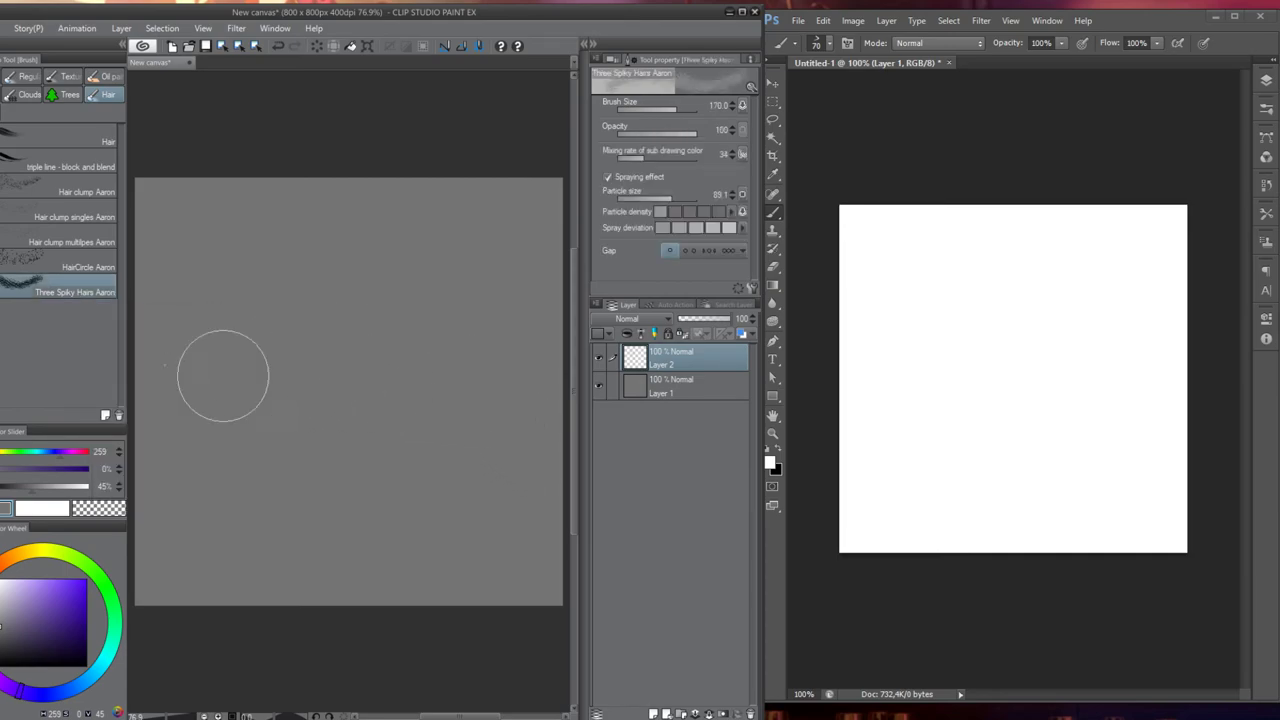
pyautogui.rightClick(86, 291)
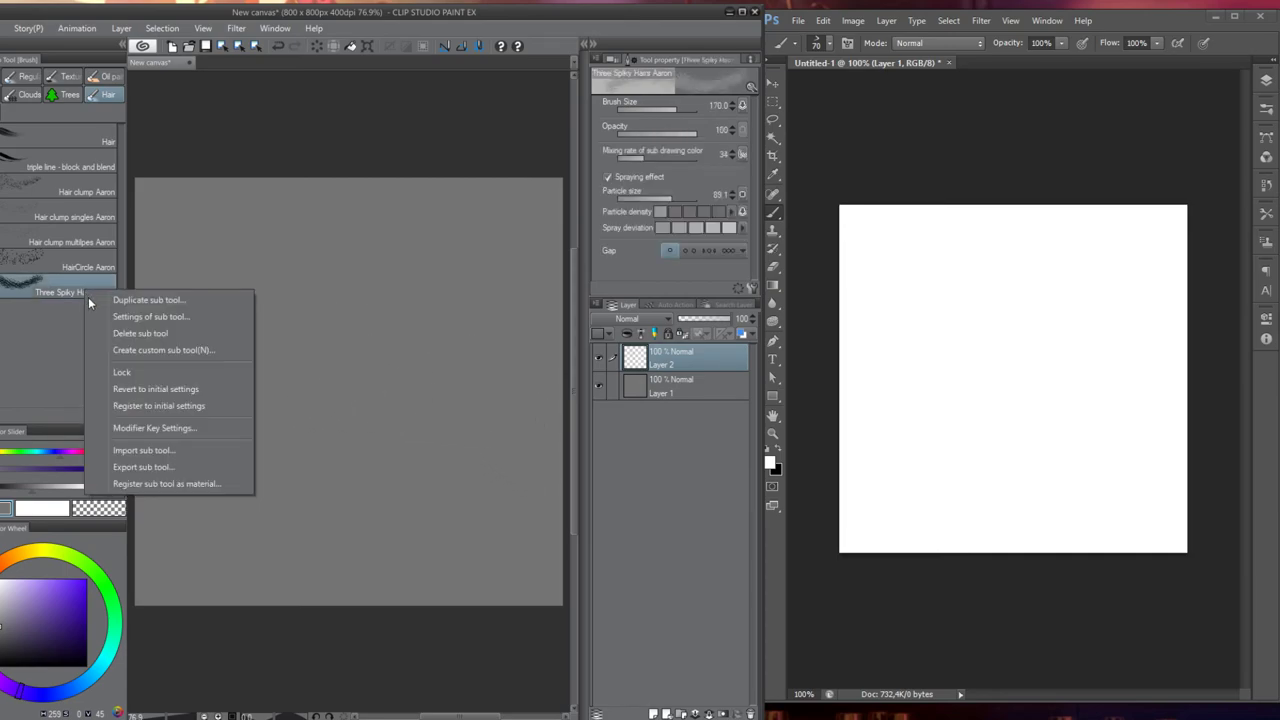
pyautogui.click(141, 300)
pyautogui.click(474, 290)
pyautogui.press('BackSpace')
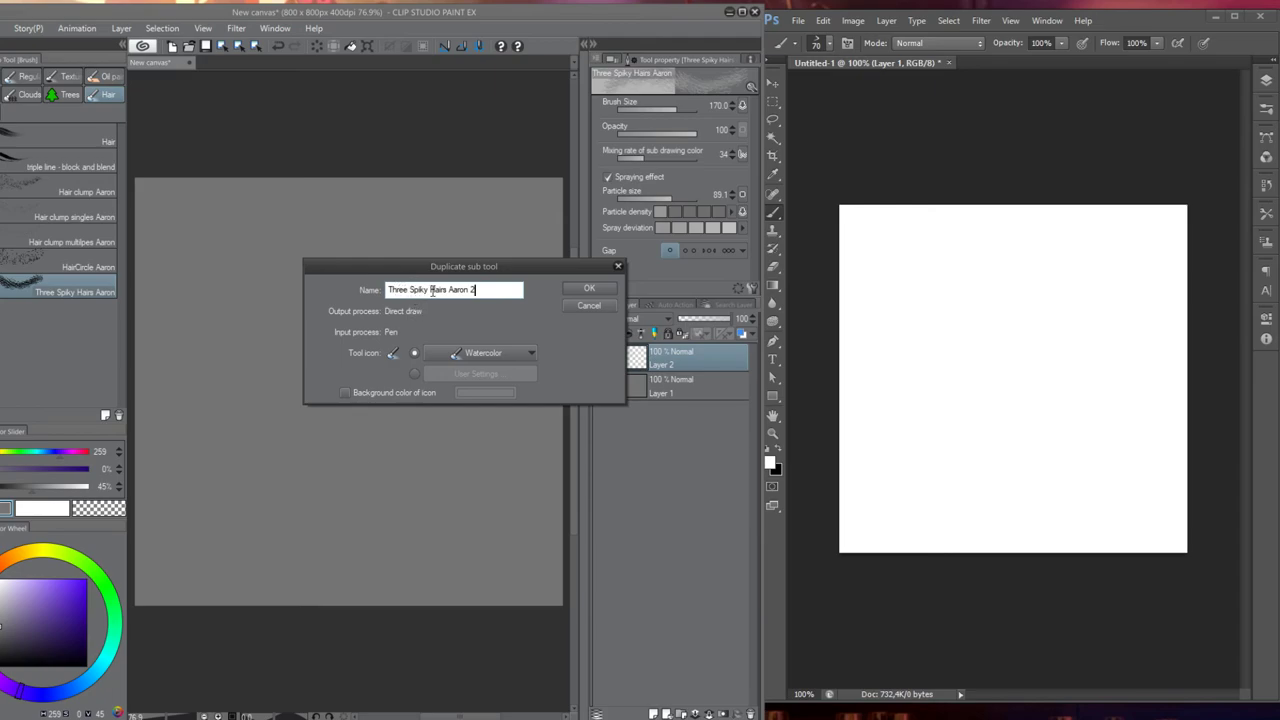
pyautogui.moveTo(431, 289); pyautogui.dragTo(331, 308)
pyautogui.write('SingleHairs Aaron')
pyautogui.click(593, 289)
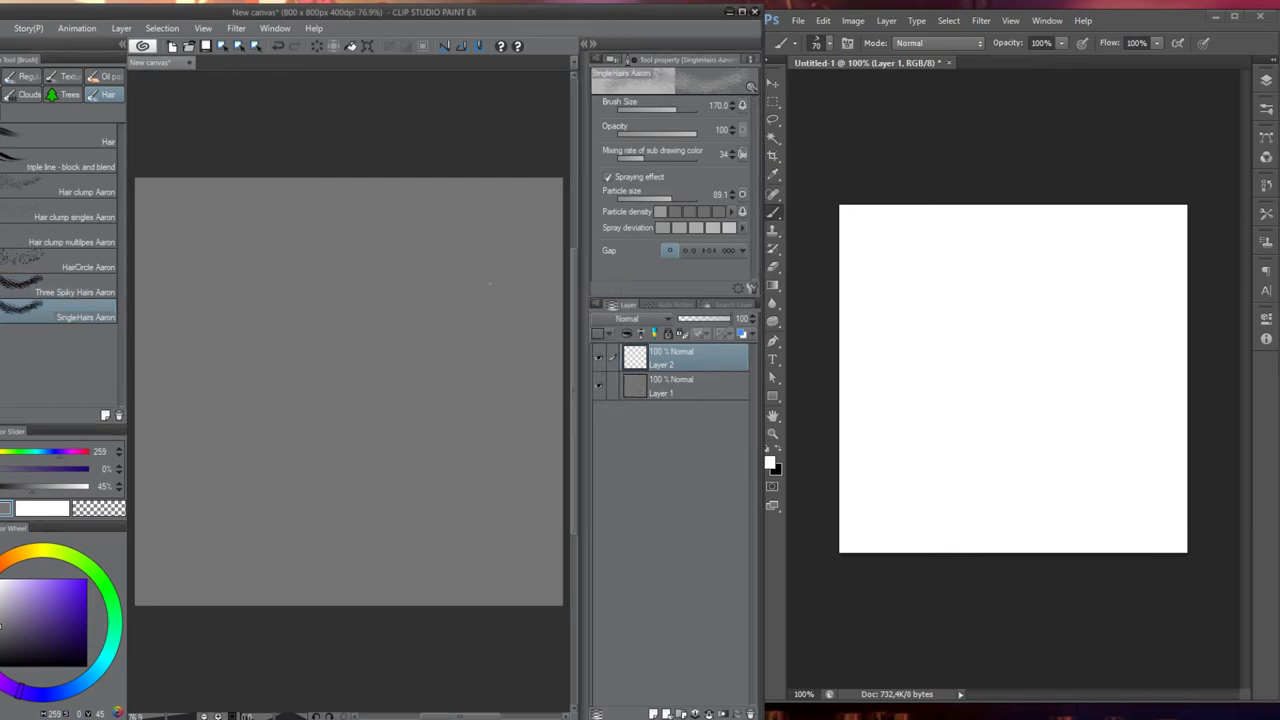
# In Sub Tool Detail's Brush tip page, swap the tip for Single Hair AB from the Hair tag
pyautogui.click(752, 288)
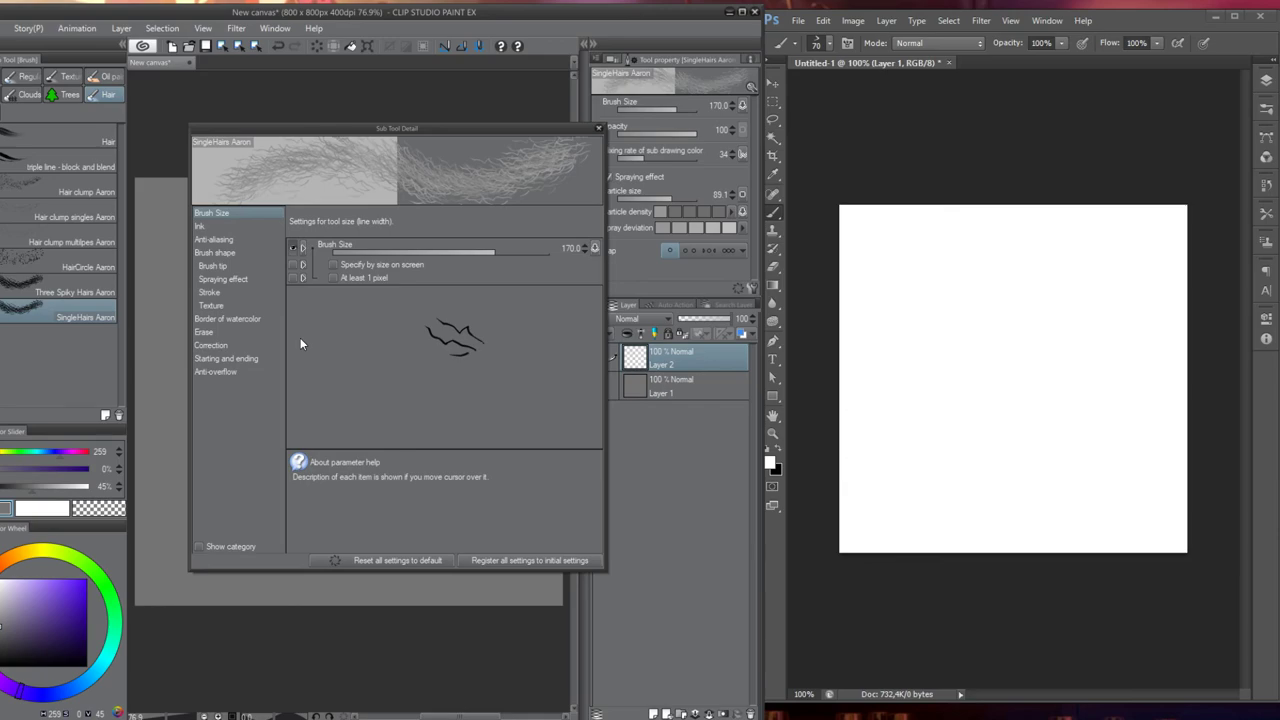
pyautogui.click(214, 265)
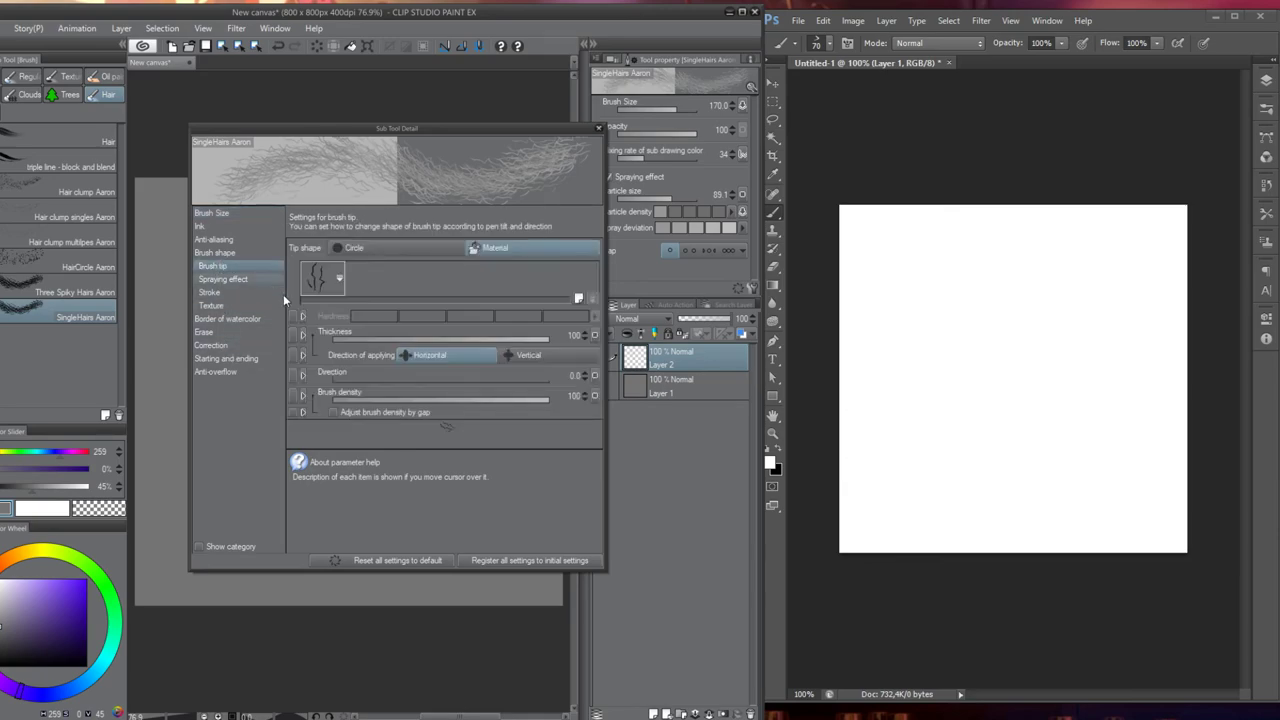
pyautogui.click(341, 275)
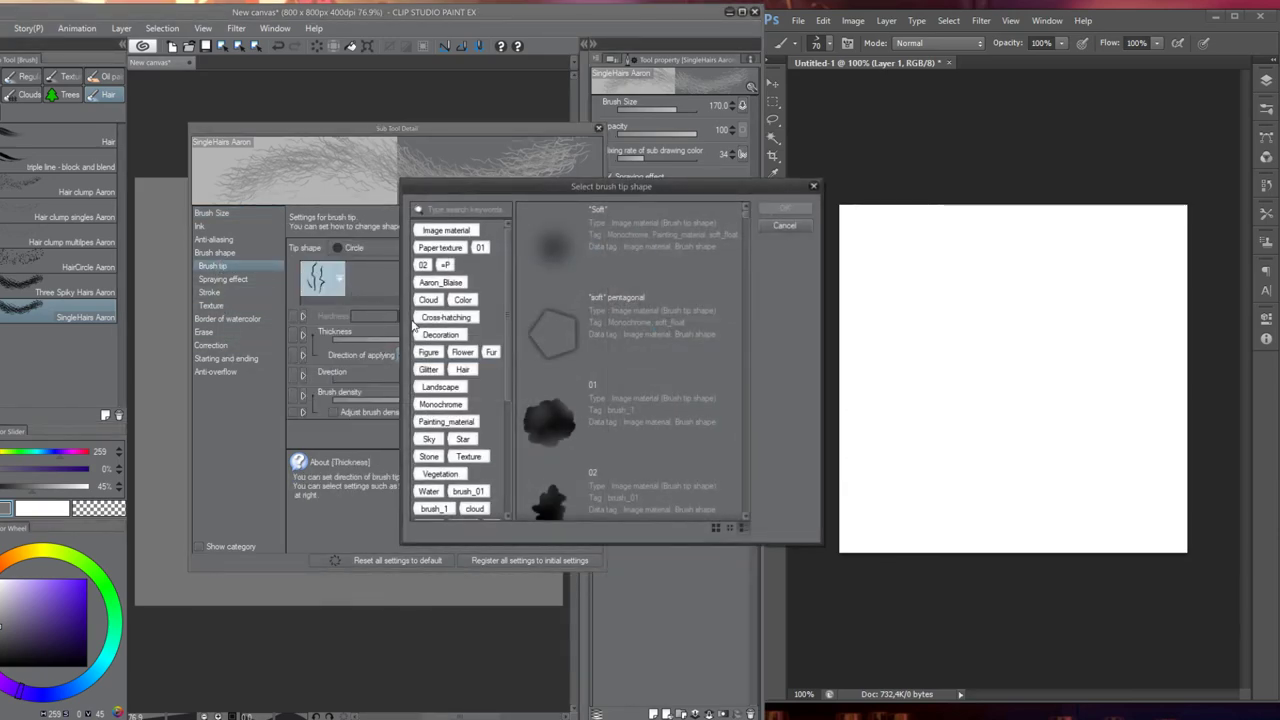
pyautogui.click(461, 370)
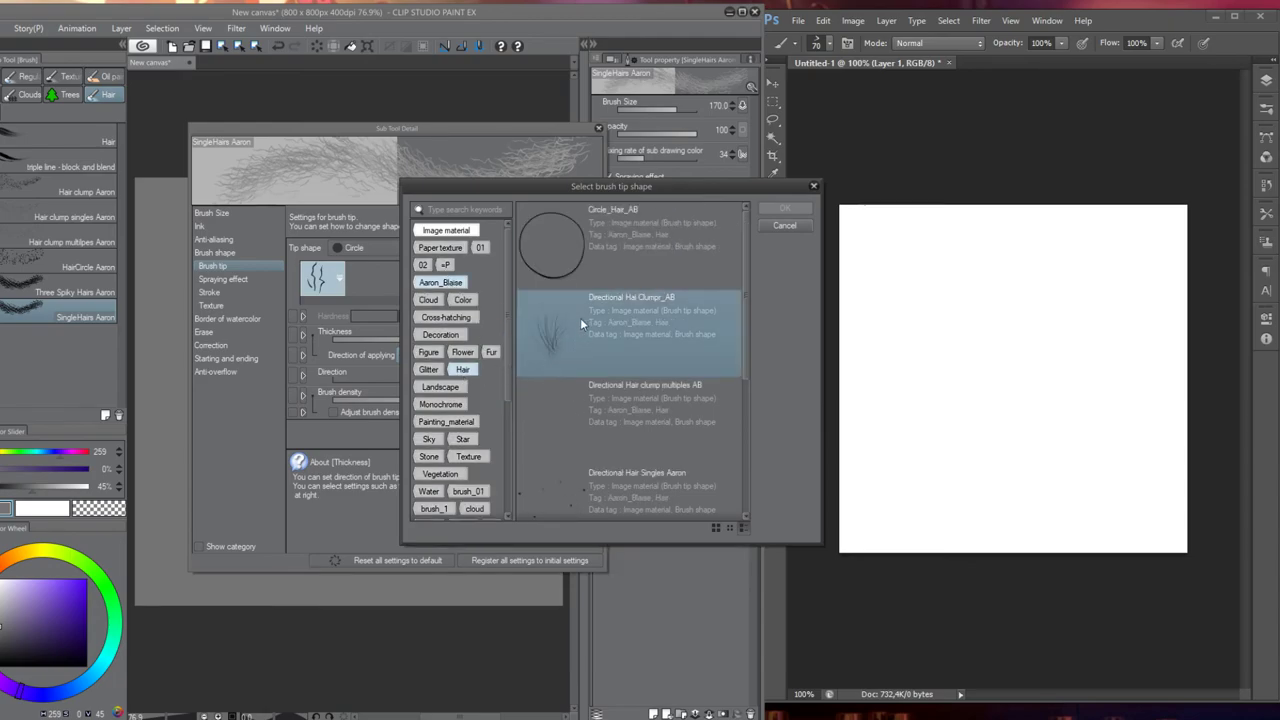
pyautogui.moveTo(746, 235); pyautogui.dragTo(745, 408)
pyautogui.click(647, 357)
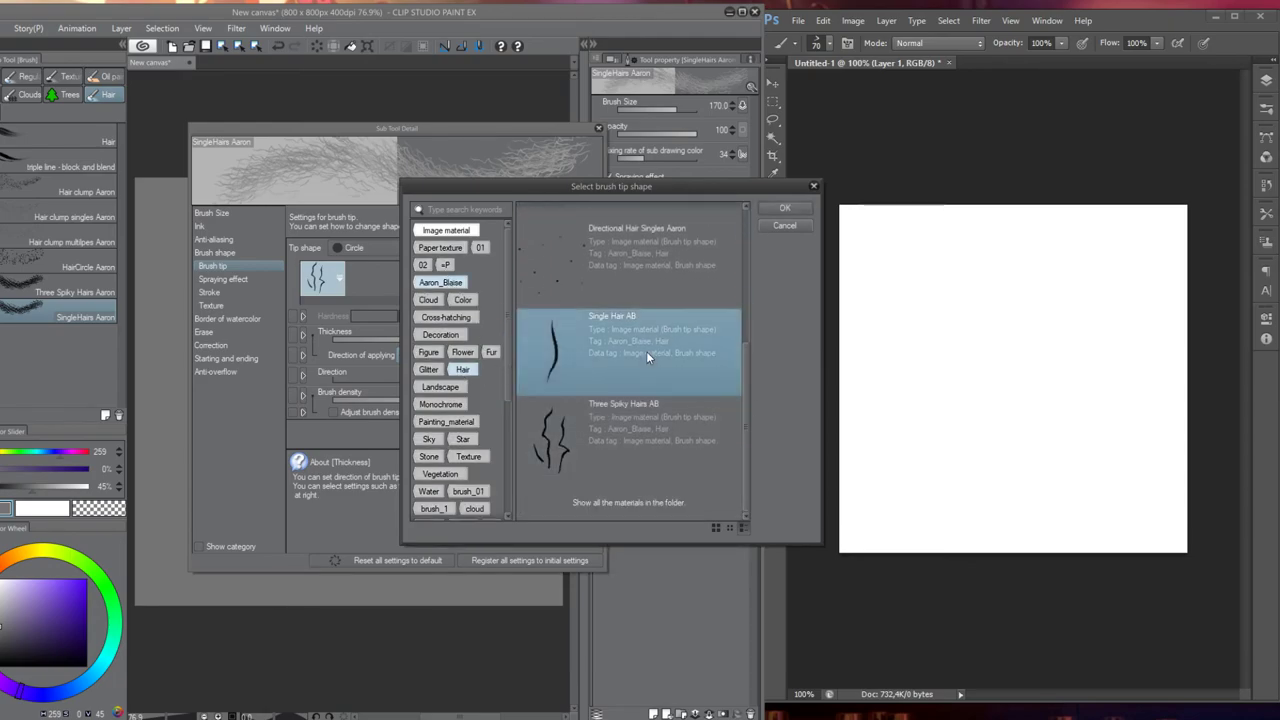
pyautogui.click(776, 210)
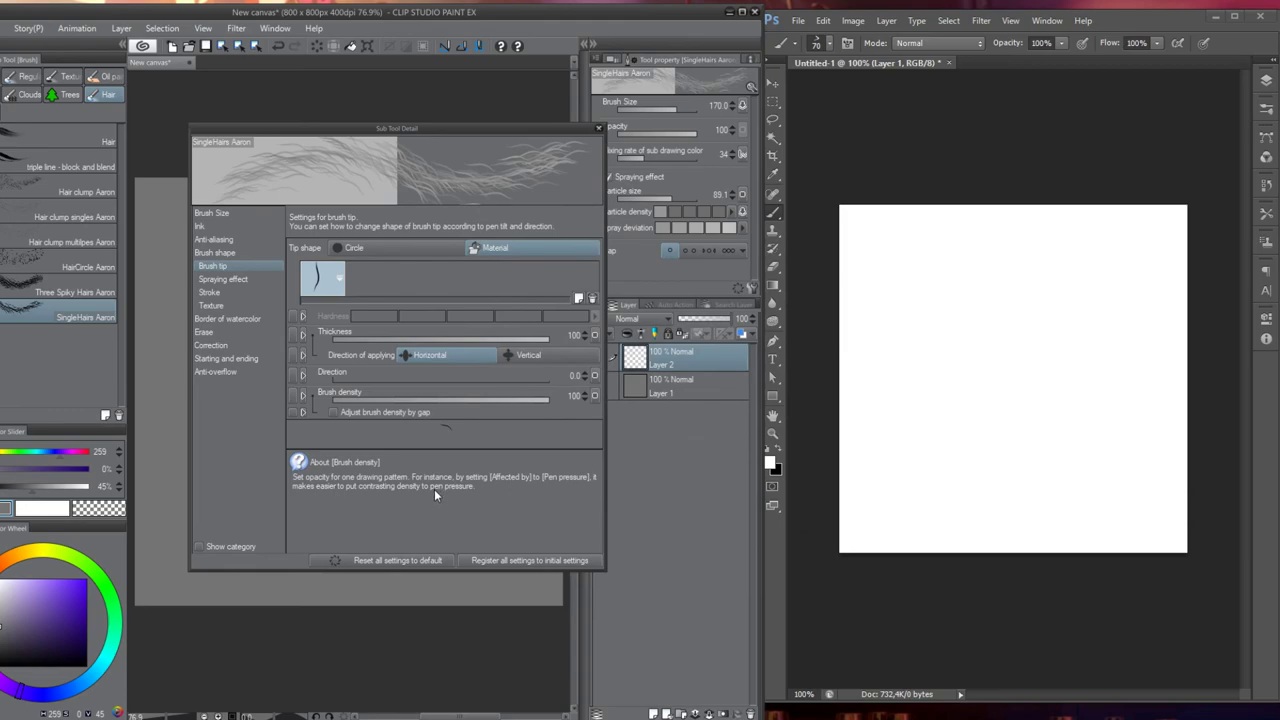
# Try three test hair strokes with the new brush in Clip Studio, undoing each
pyautogui.click(598, 127)
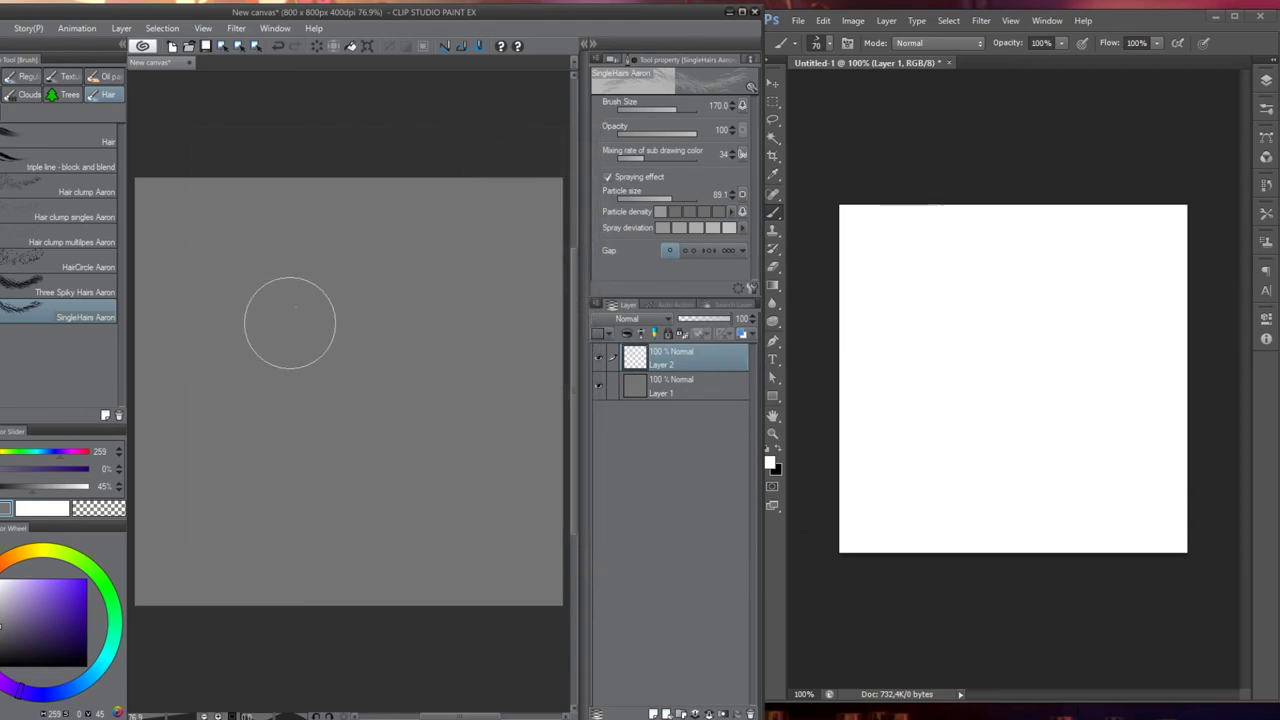
pyautogui.moveTo(286, 243)
pyautogui.mouseDown()
pyautogui.moveTo(312, 284)
pyautogui.moveTo(337, 414)
pyautogui.mouseUp()
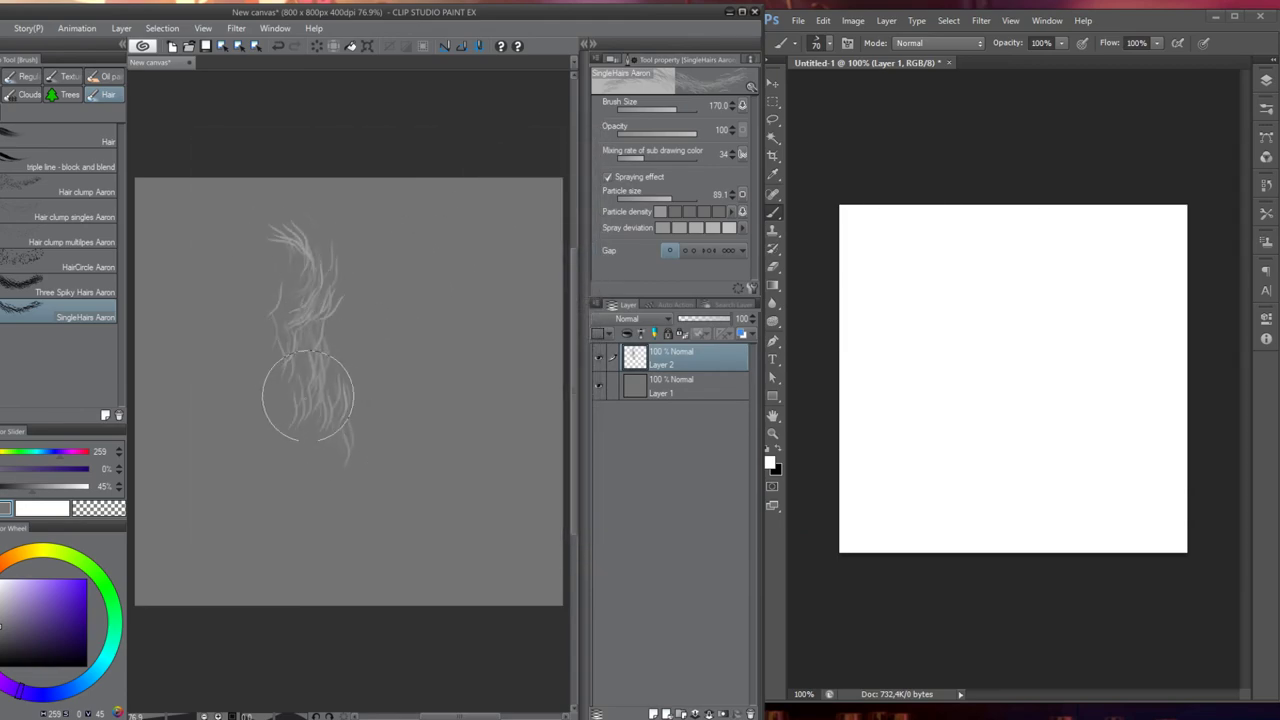
pyautogui.hotkey('ctrl', 'z')
pyautogui.moveTo(310, 254)
pyautogui.mouseDown()
pyautogui.moveTo(294, 378)
pyautogui.moveTo(303, 466)
pyautogui.mouseUp()
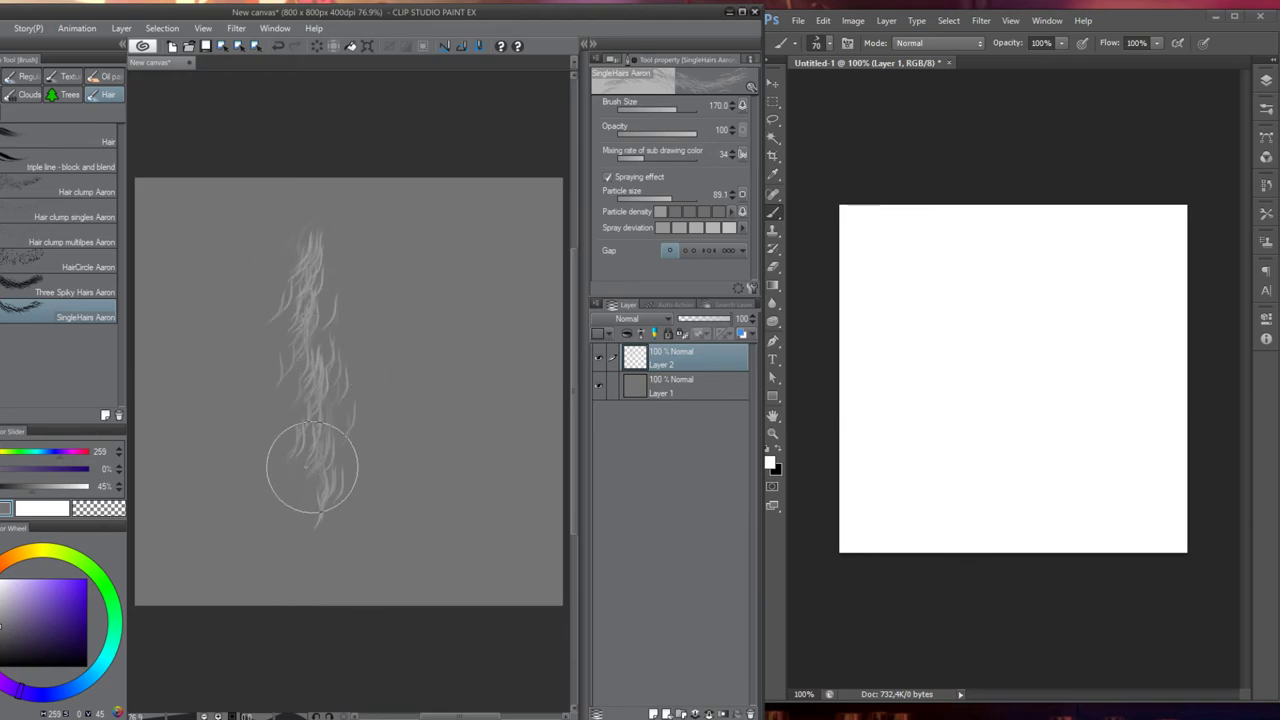
pyautogui.hotkey('ctrl', 'z')
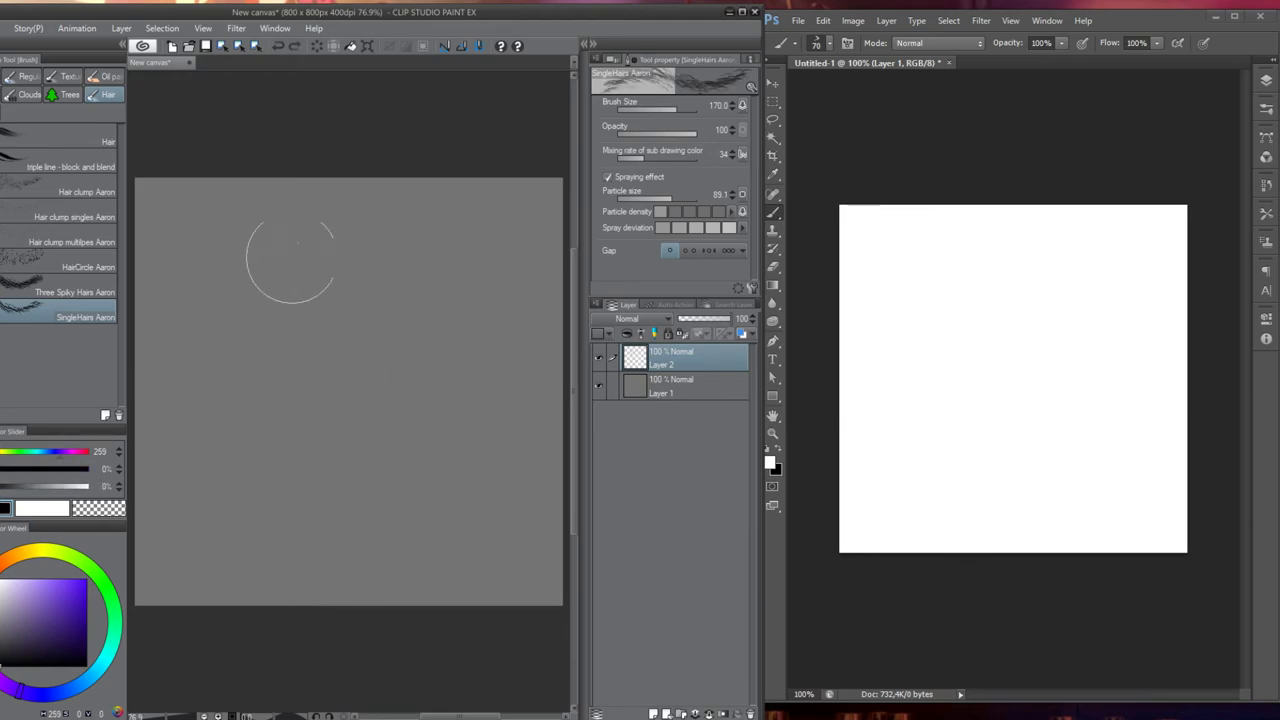
pyautogui.moveTo(286, 251); pyautogui.dragTo(315, 525)
pyautogui.hotkey('ctrl', 'z')
# Paint reference strokes in Photoshop: two vertical hair strokes and one S-shaped stroke
pyautogui.moveTo(906, 237); pyautogui.dragTo(915, 385)
pyautogui.hotkey('ctrl', 'z')
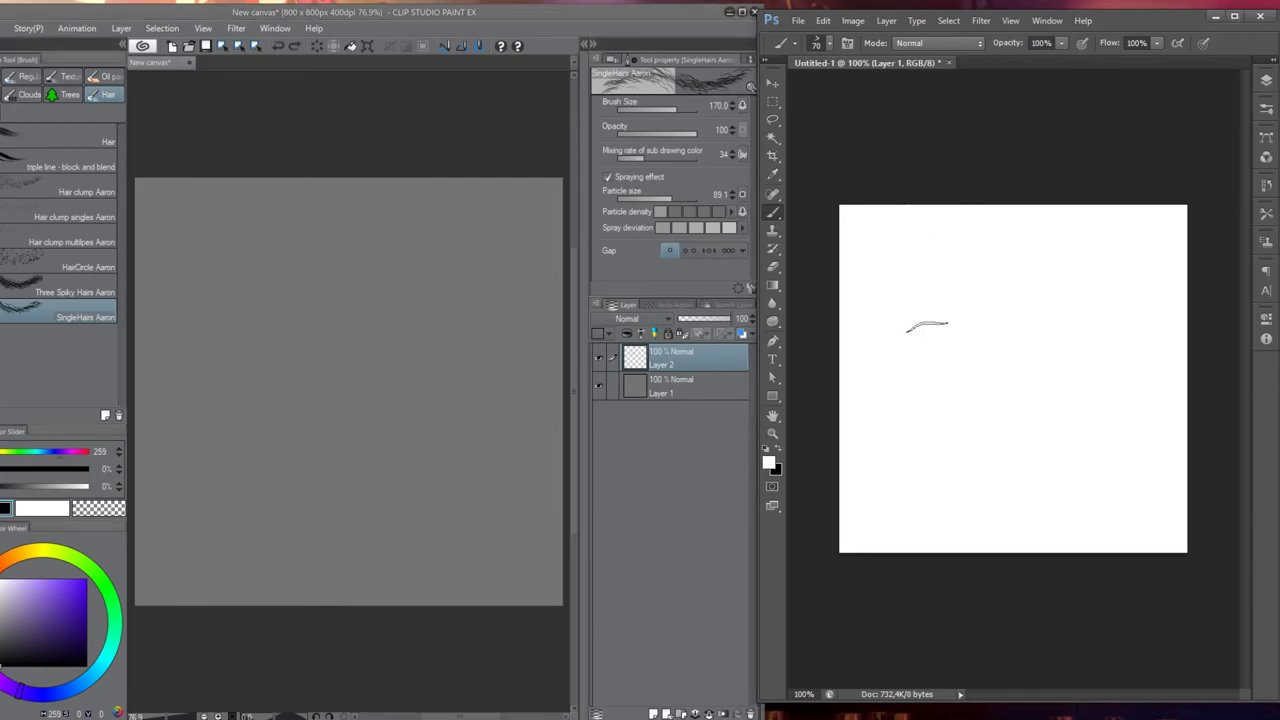
pyautogui.moveTo(912, 235); pyautogui.dragTo(905, 445)
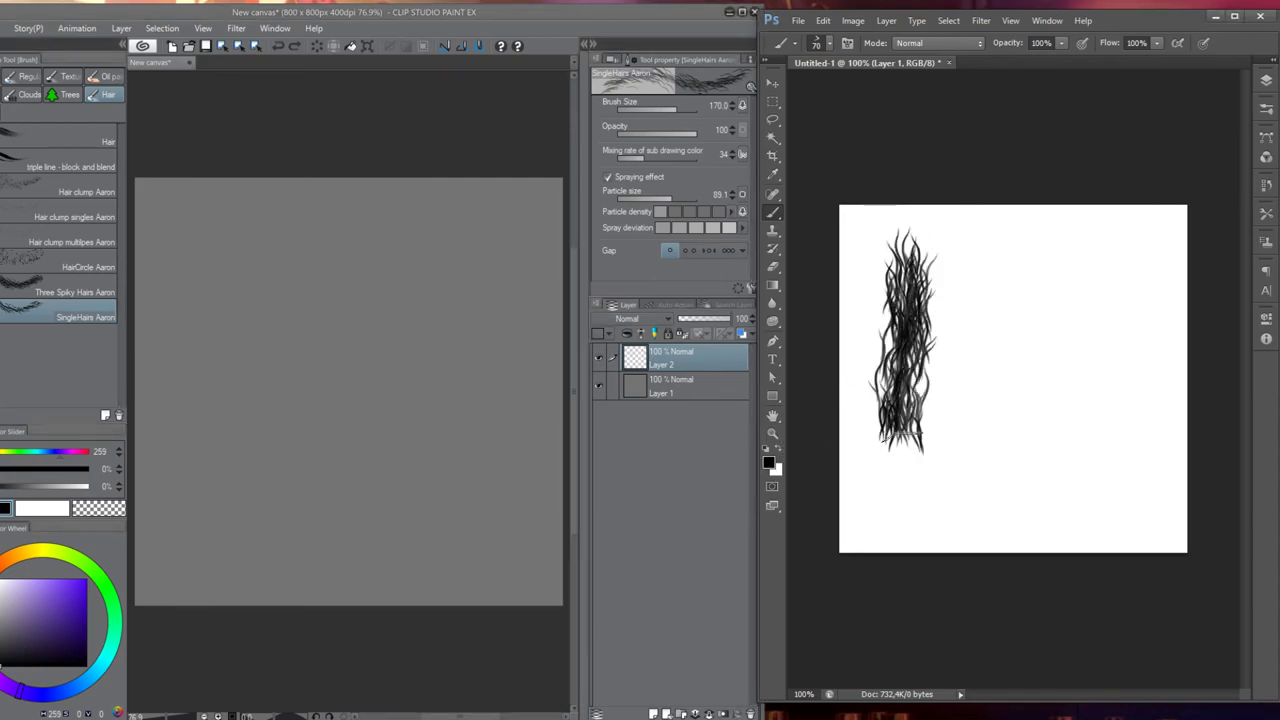
pyautogui.hotkey('ctrl', 'z')
pyautogui.moveTo(905, 232); pyautogui.dragTo(890, 515)
pyautogui.moveTo(966, 226); pyautogui.dragTo(965, 512)
pyautogui.moveTo(1110, 250)
pyautogui.mouseDown()
pyautogui.moveTo(1054, 258)
pyautogui.moveTo(1110, 340)
pyautogui.moveTo(1044, 418)
pyautogui.moveTo(1078, 493)
pyautogui.mouseUp()
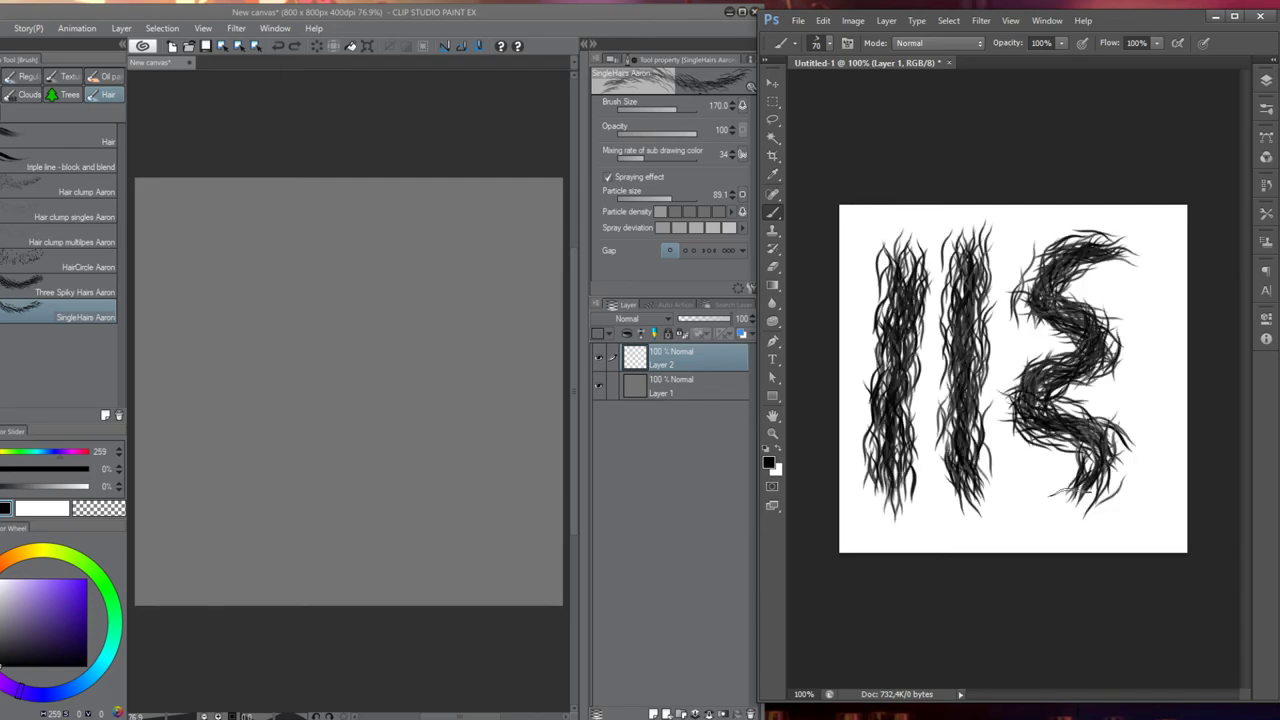
# Reduce the Clip Studio brush size from 170 to 80 and test a vertical stroke
pyautogui.moveTo(228, 225); pyautogui.dragTo(214, 340)
pyautogui.hotkey('ctrl', 'z')
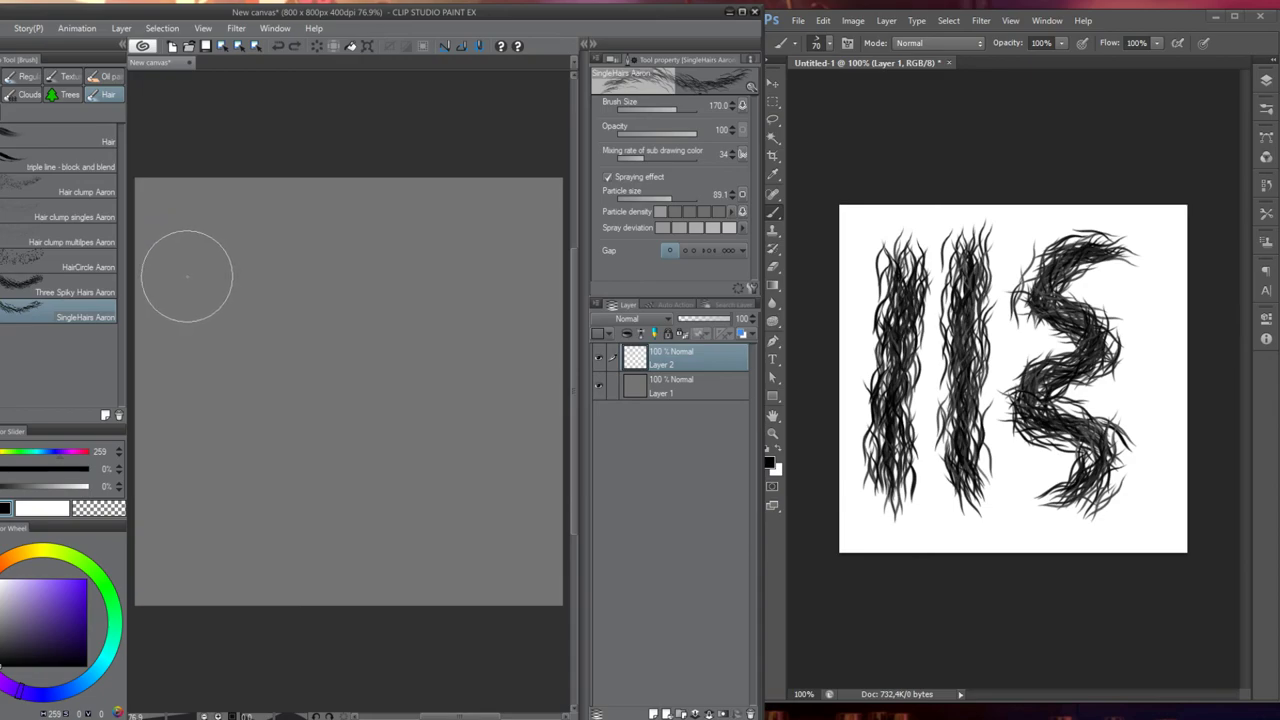
pyautogui.press('[')
pyautogui.press('[')
pyautogui.press('[')
pyautogui.press('[')
pyautogui.moveTo(176, 200); pyautogui.dragTo(195, 560)
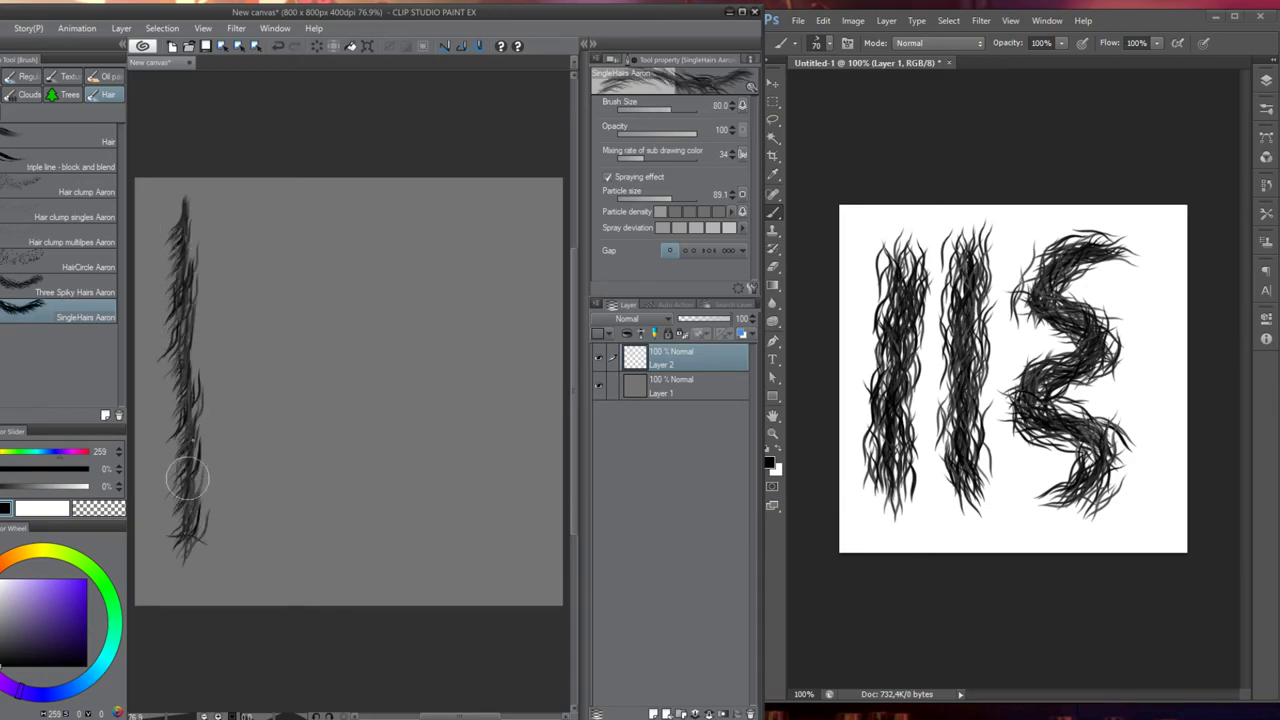
pyautogui.hotkey('ctrl', 'z')
# Test-paint five vertical strands and one S-curve at size 80, then undo them all
pyautogui.moveTo(188, 225); pyautogui.dragTo(193, 551)
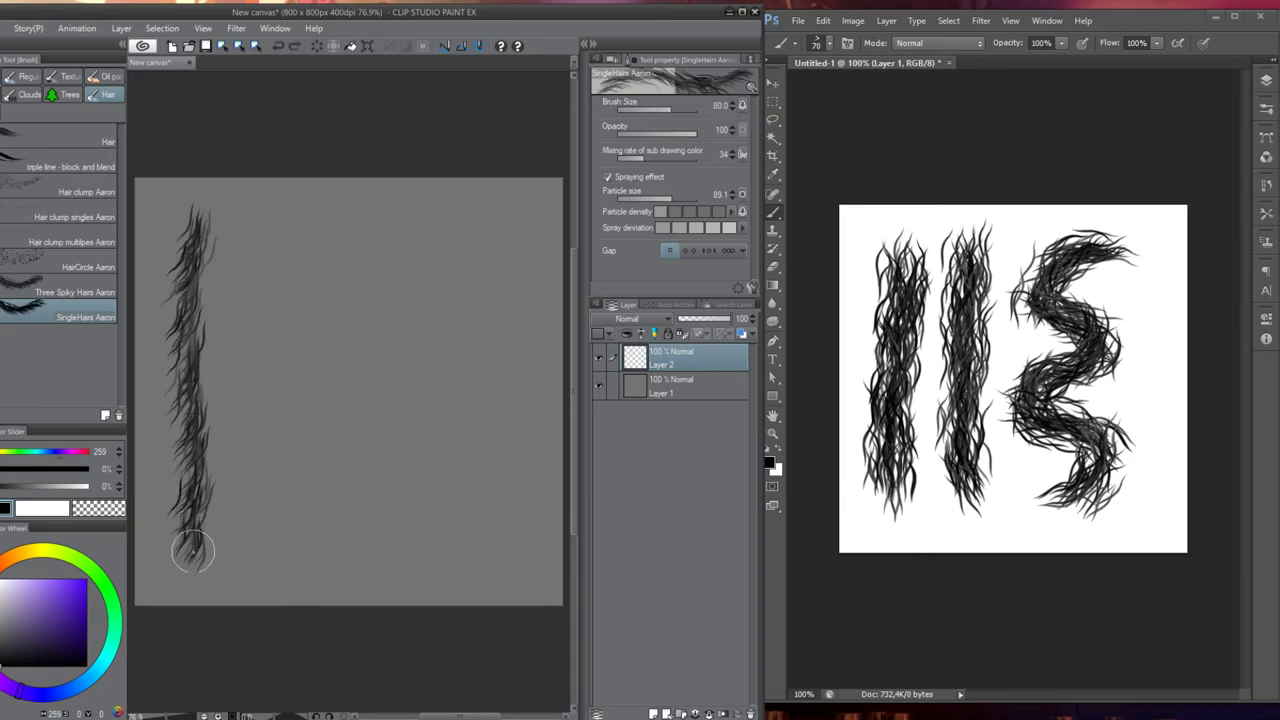
pyautogui.hotkey('ctrl', 'z')
pyautogui.moveTo(200, 218); pyautogui.dragTo(195, 545)
pyautogui.moveTo(240, 220); pyautogui.dragTo(252, 560)
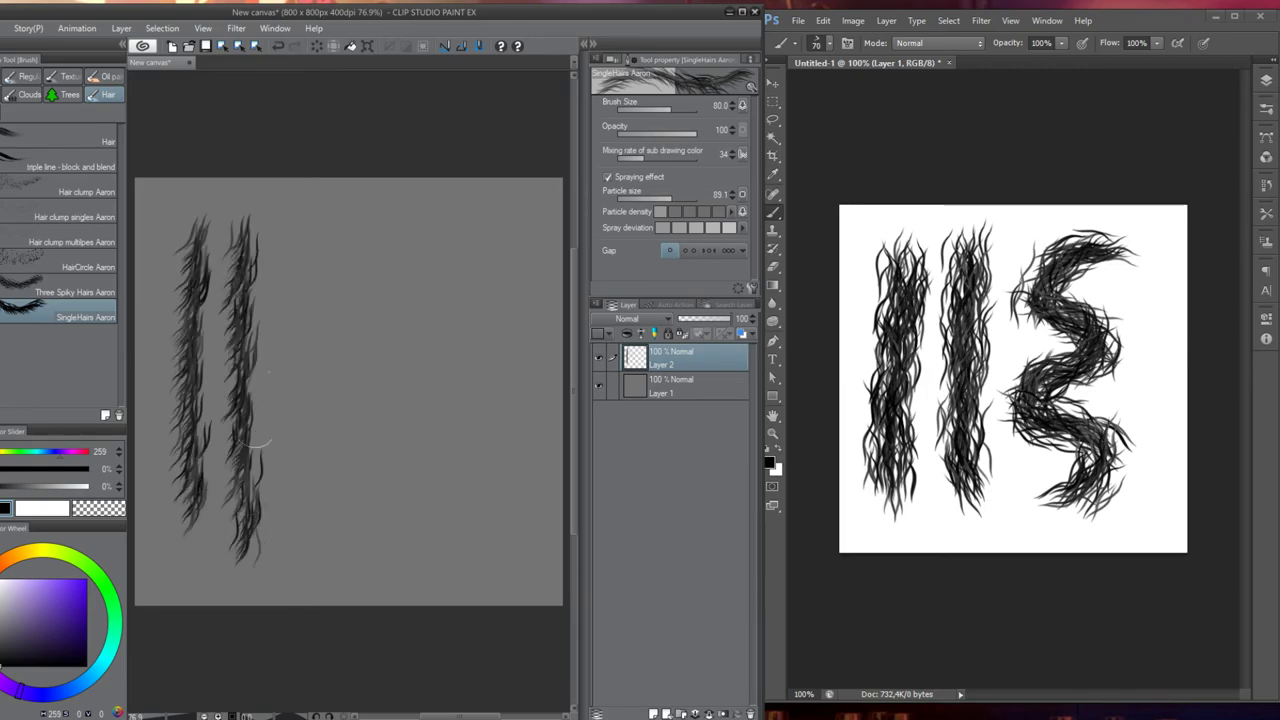
pyautogui.moveTo(300, 215); pyautogui.dragTo(290, 562)
pyautogui.moveTo(382, 232); pyautogui.dragTo(360, 535)
pyautogui.moveTo(450, 235); pyautogui.dragTo(430, 500)
pyautogui.moveTo(505, 262)
pyautogui.mouseDown()
pyautogui.moveTo(485, 482)
pyautogui.moveTo(443, 568)
pyautogui.mouseUp()
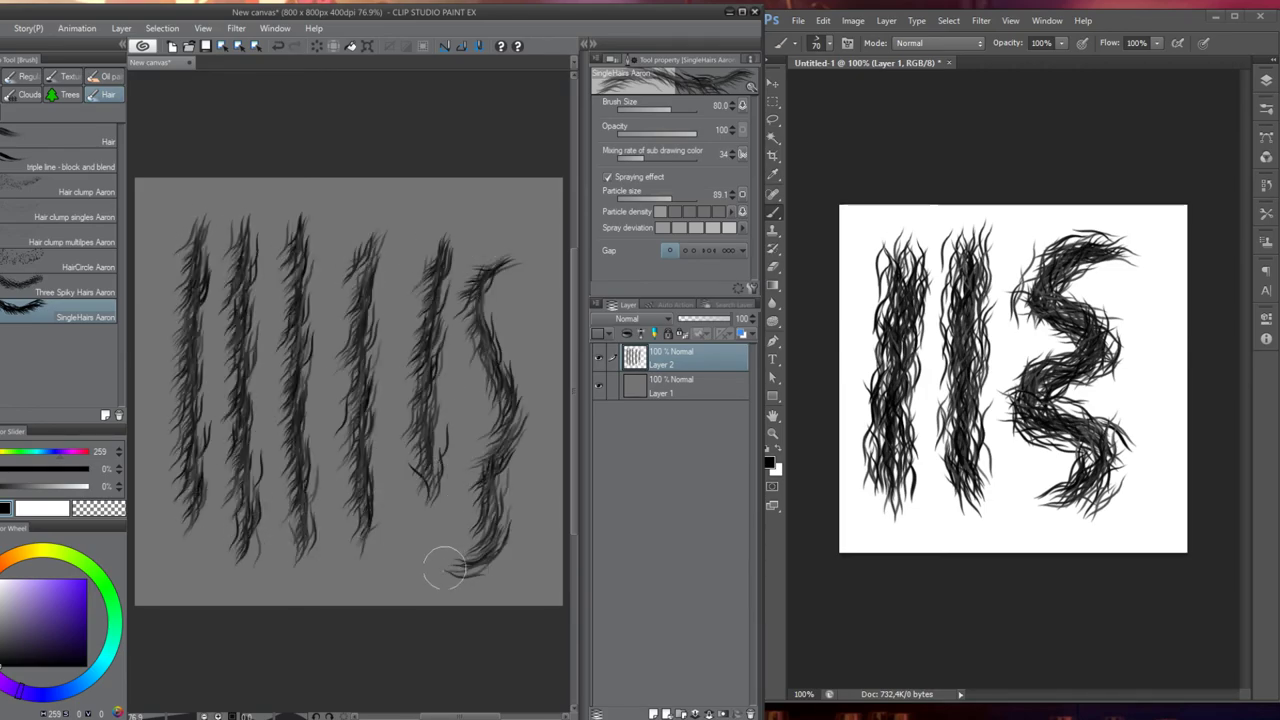
pyautogui.hotkey('ctrl', 'z')
pyautogui.hotkey('ctrl', 'z')
pyautogui.hotkey('ctrl', 'z')
pyautogui.hotkey('ctrl', 'z')
pyautogui.hotkey('ctrl', 'z')
pyautogui.hotkey('ctrl', 'z')
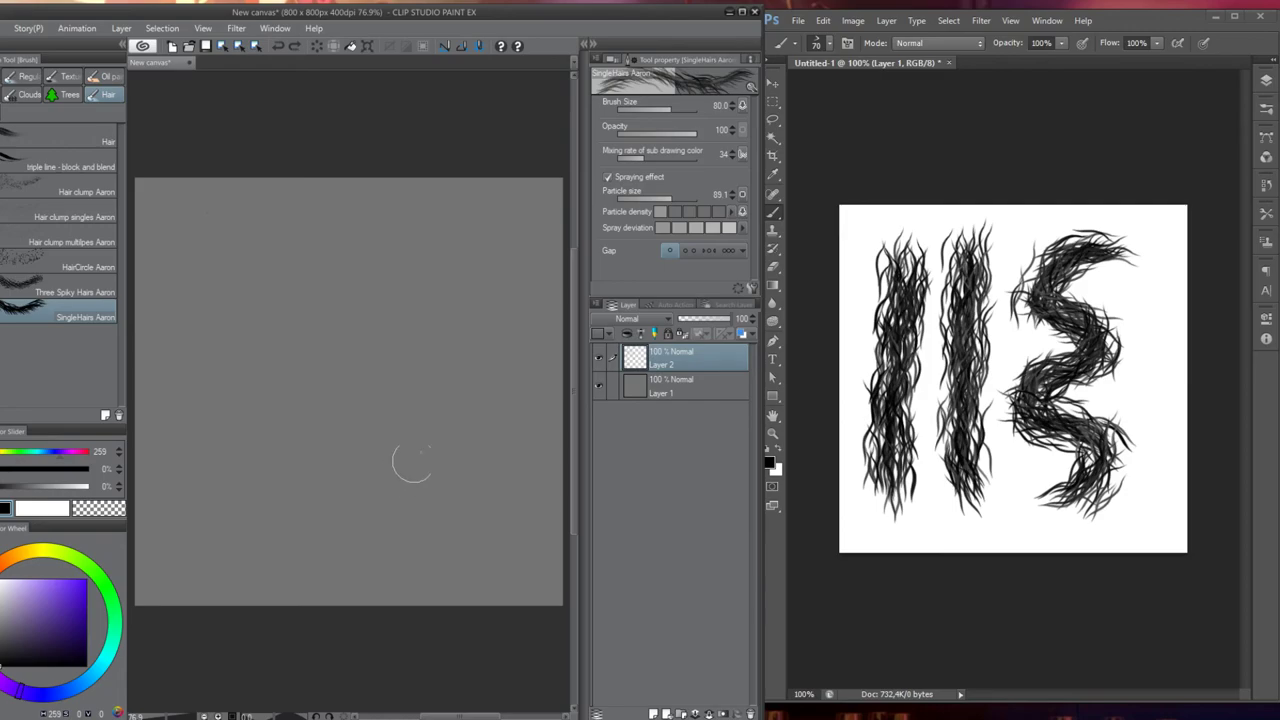
# Check the Brush Size pen-pressure curve in Sub Tool Detail, then go to the Ink page
pyautogui.click(744, 286)
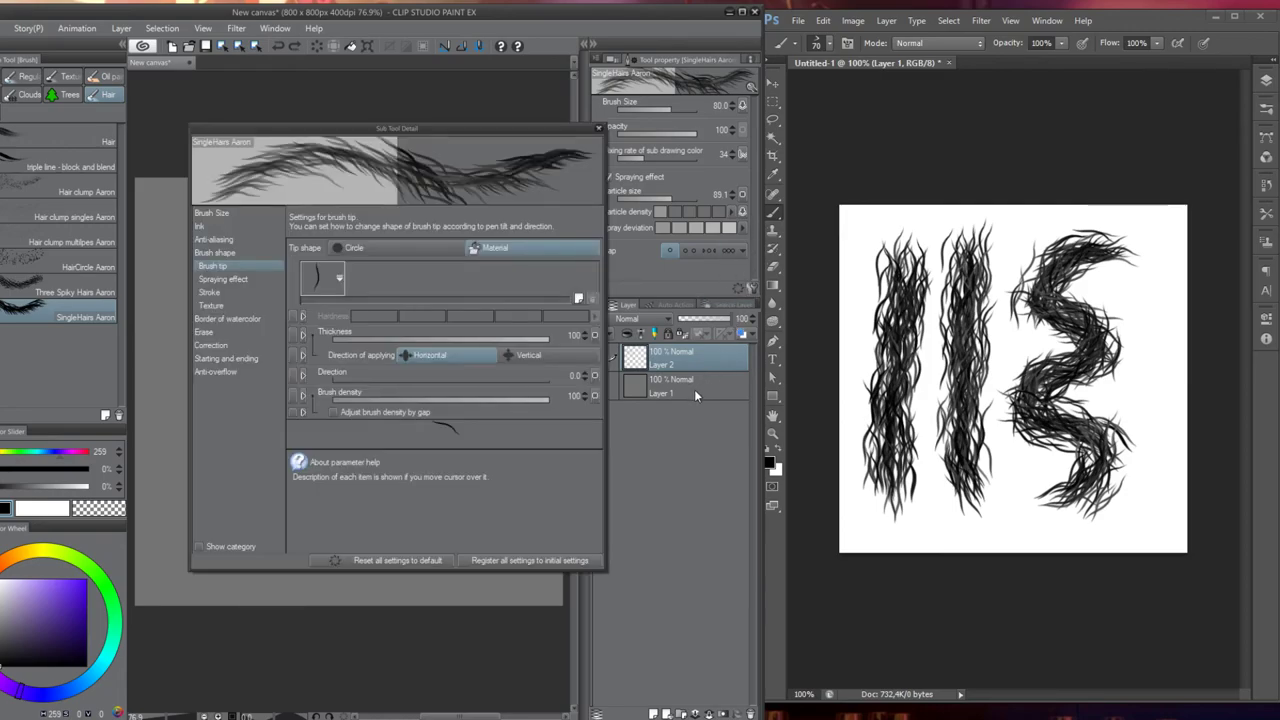
pyautogui.click(240, 212)
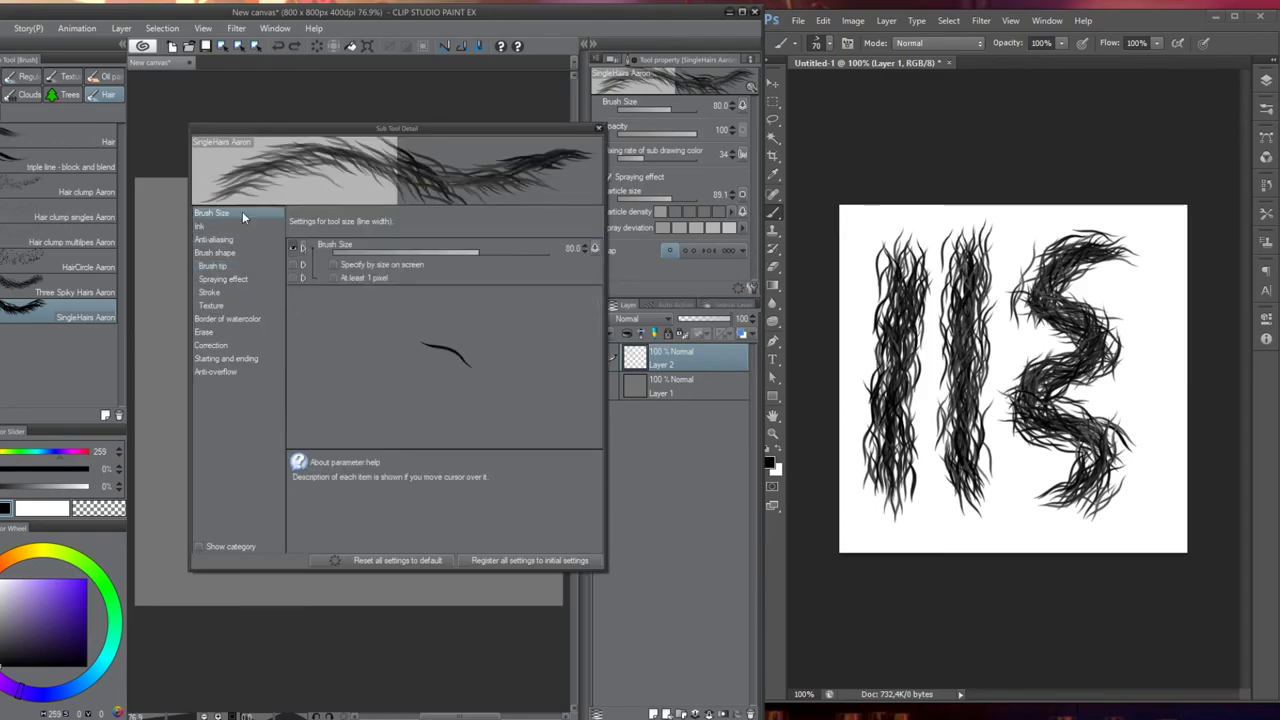
pyautogui.click(594, 248)
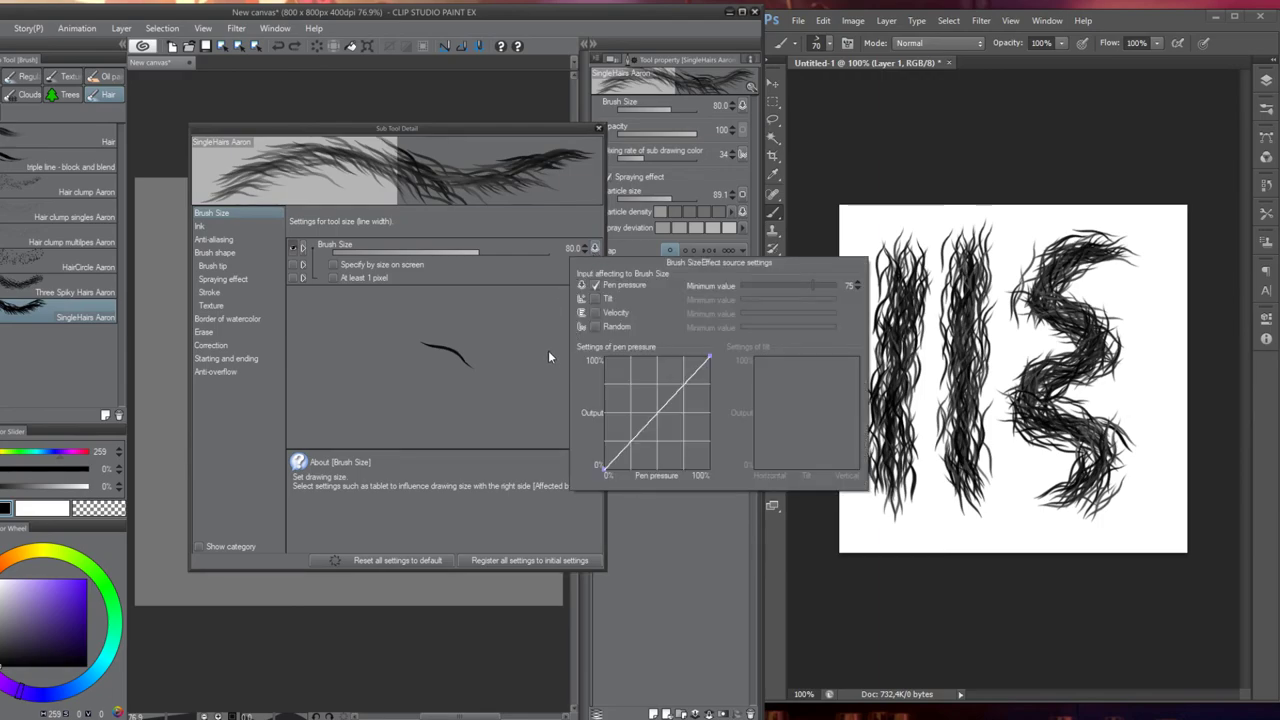
pyautogui.click(469, 284)
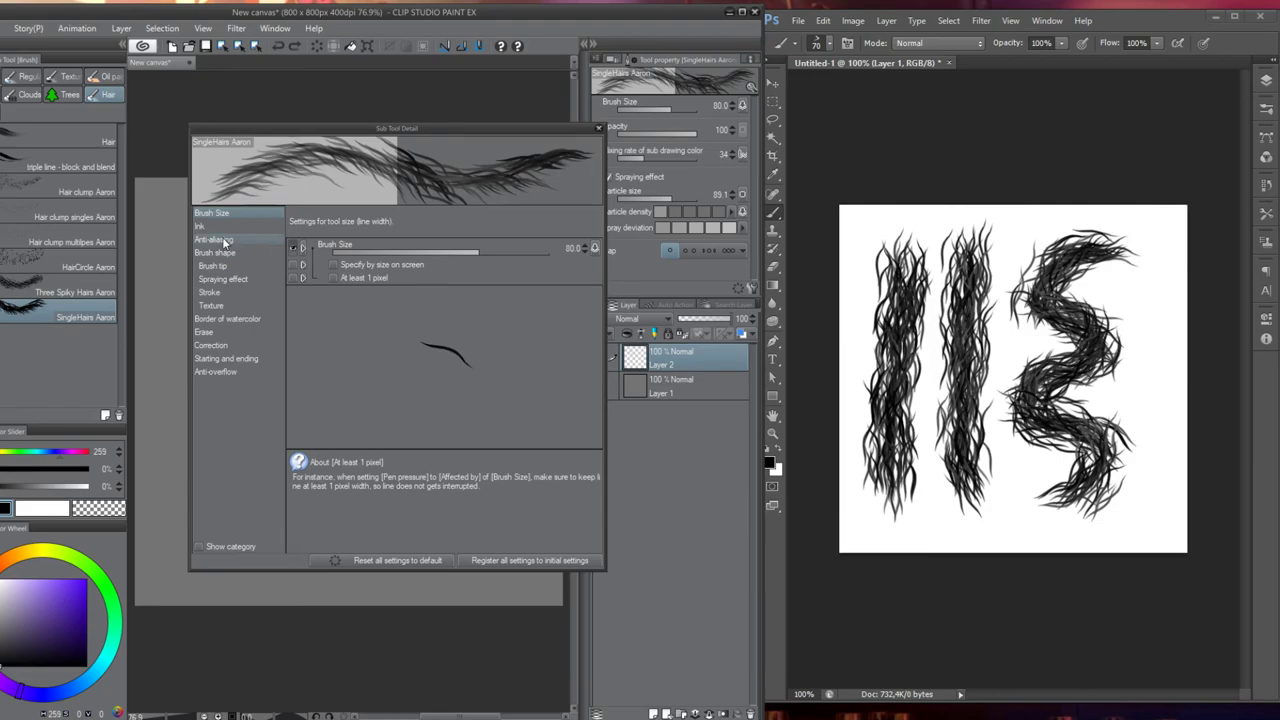
pyautogui.click(595, 249)
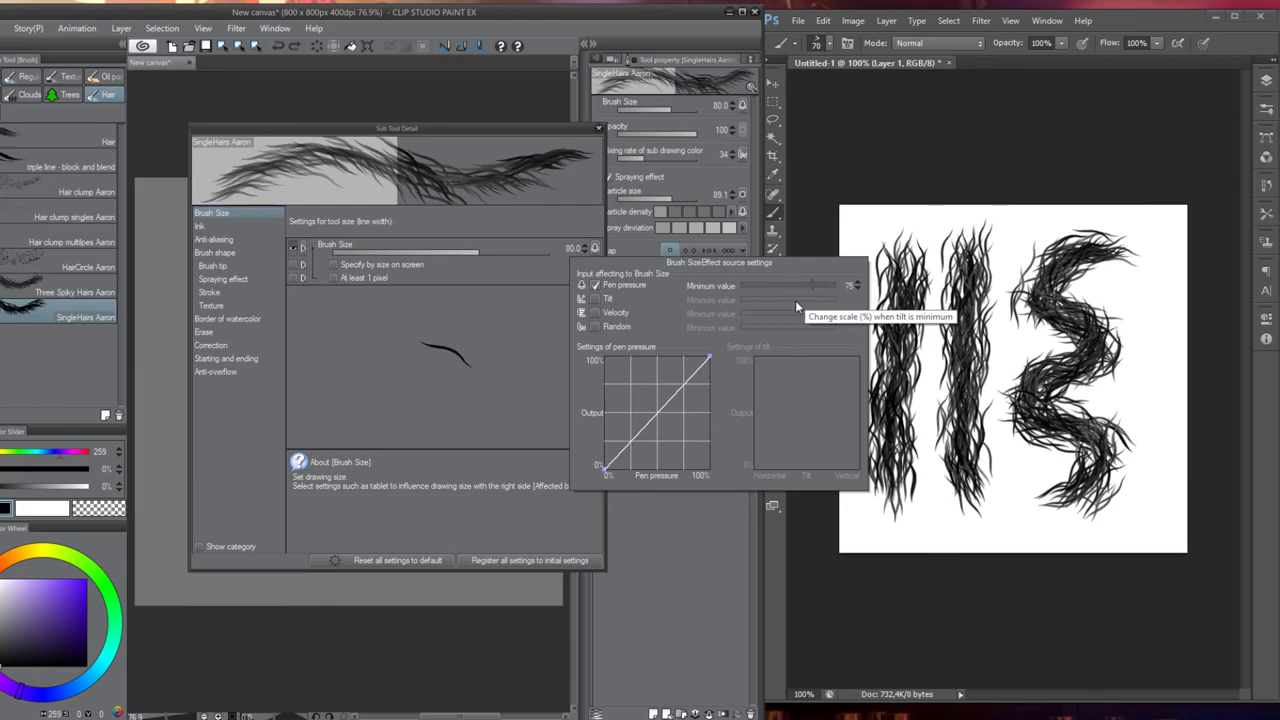
pyautogui.click(478, 289)
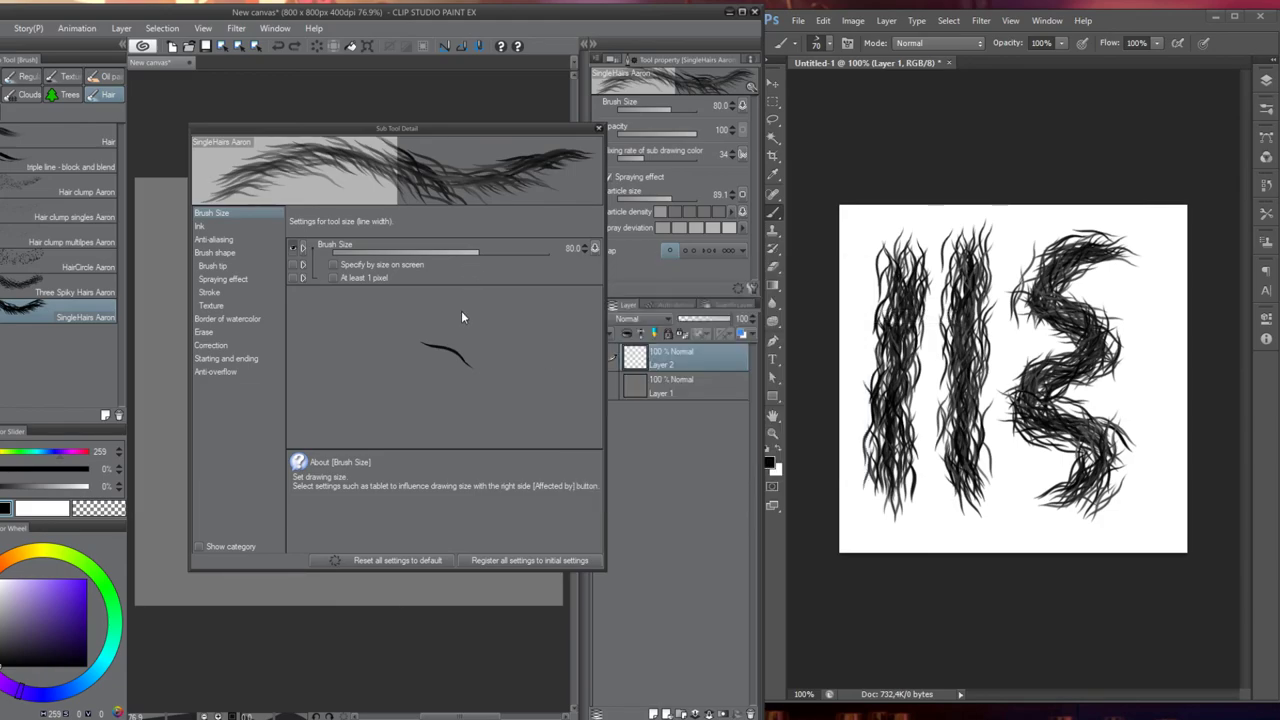
pyautogui.click(225, 226)
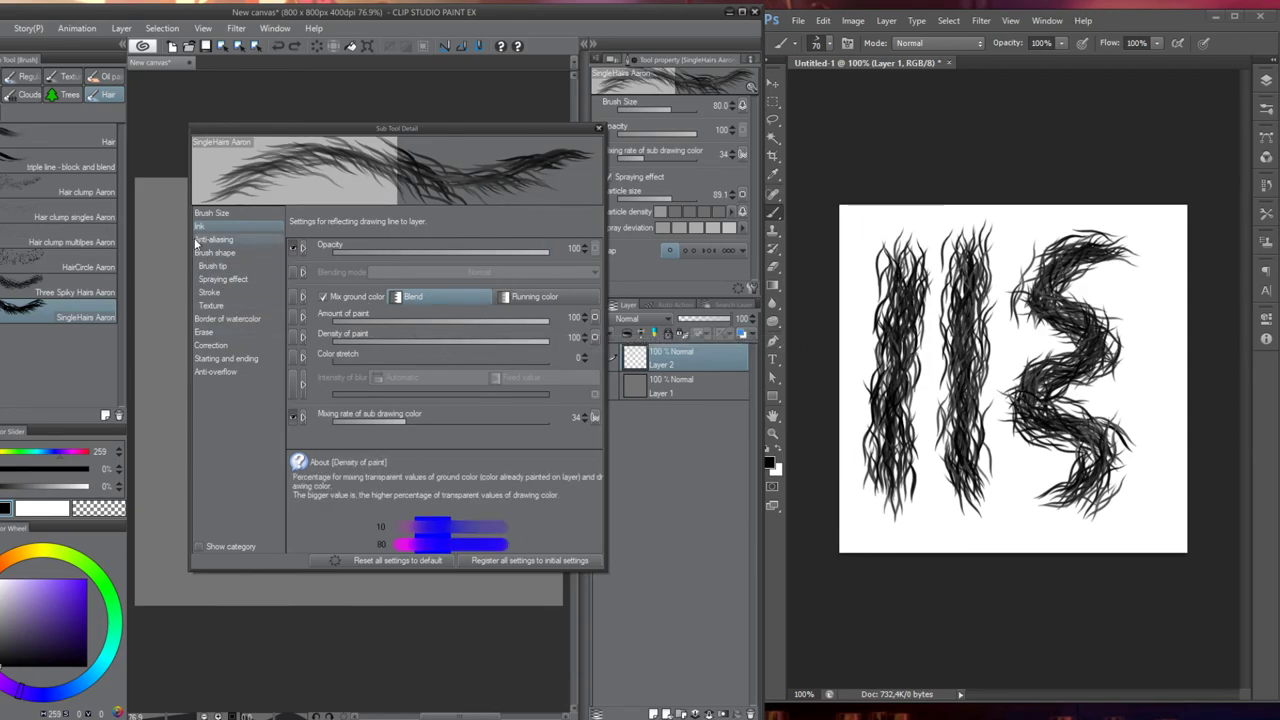
# Check Anti-aliasing and the Ink effect sources for amount, density and mixing rate, then view Stroke (Gap 4.0)
pyautogui.click(232, 238)
pyautogui.click(218, 227)
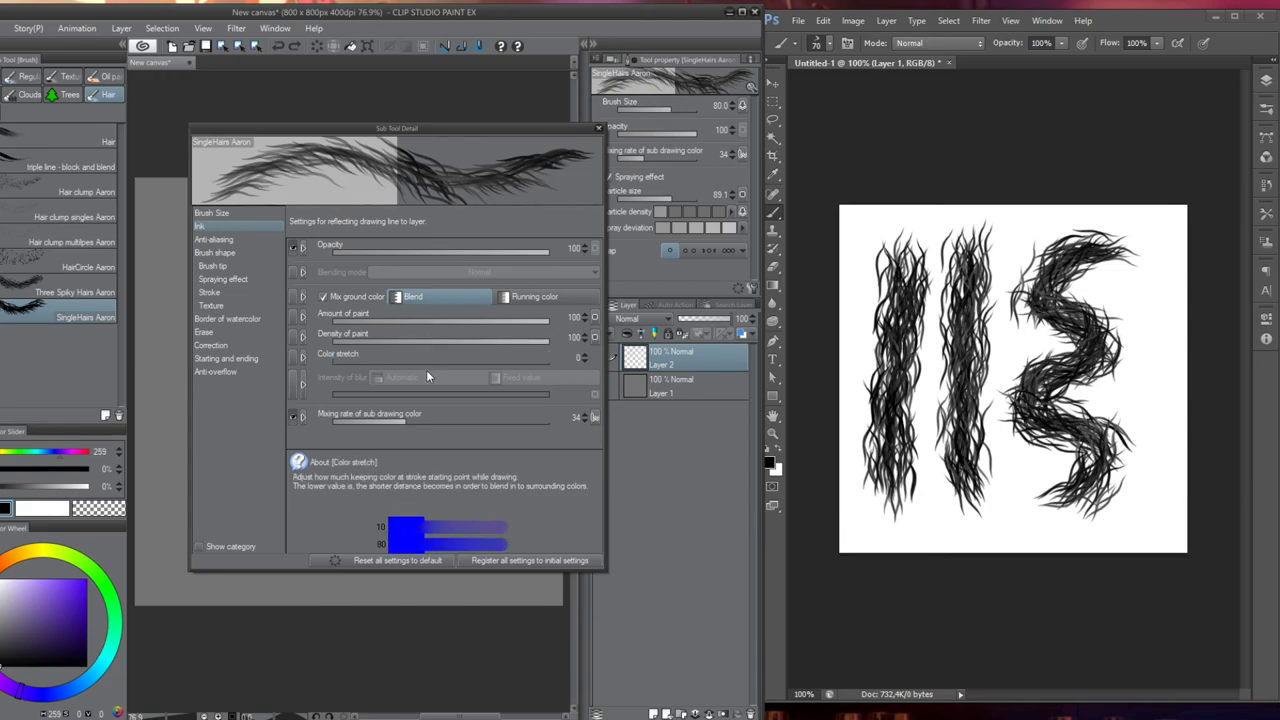
pyautogui.moveTo(159, 257); pyautogui.dragTo(160, 512)
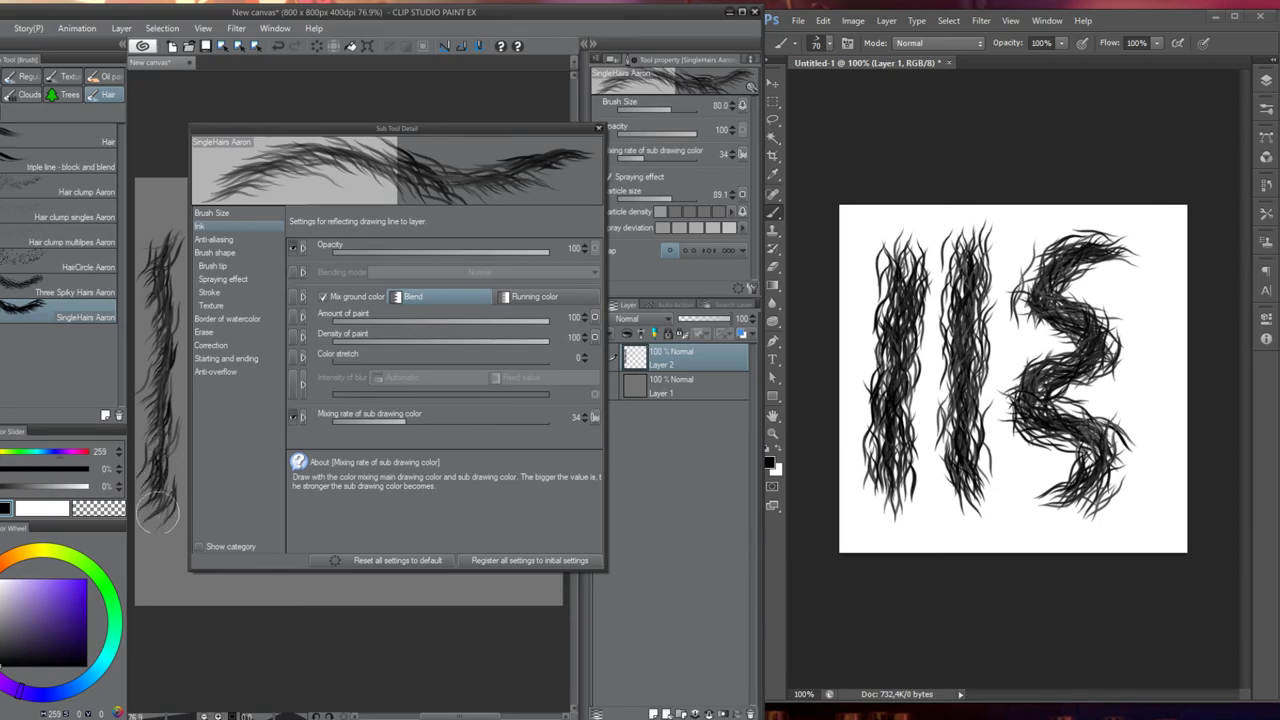
pyautogui.press('Delete')
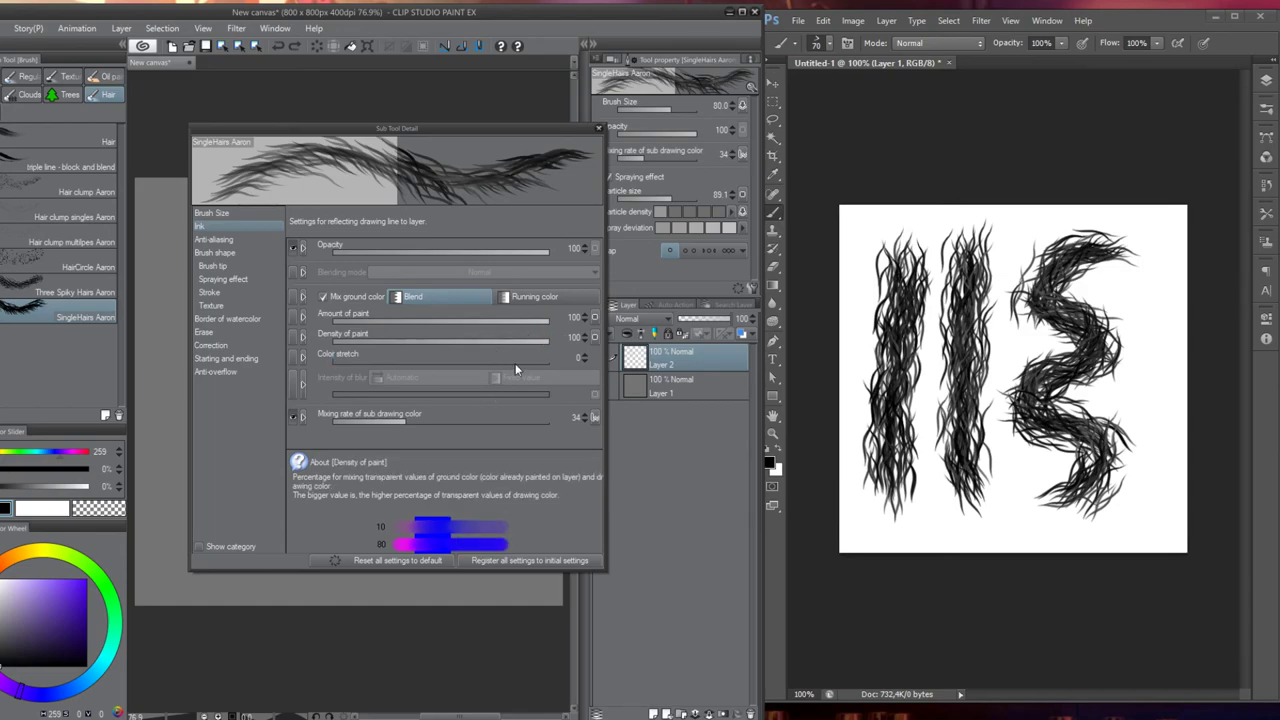
pyautogui.click(595, 318)
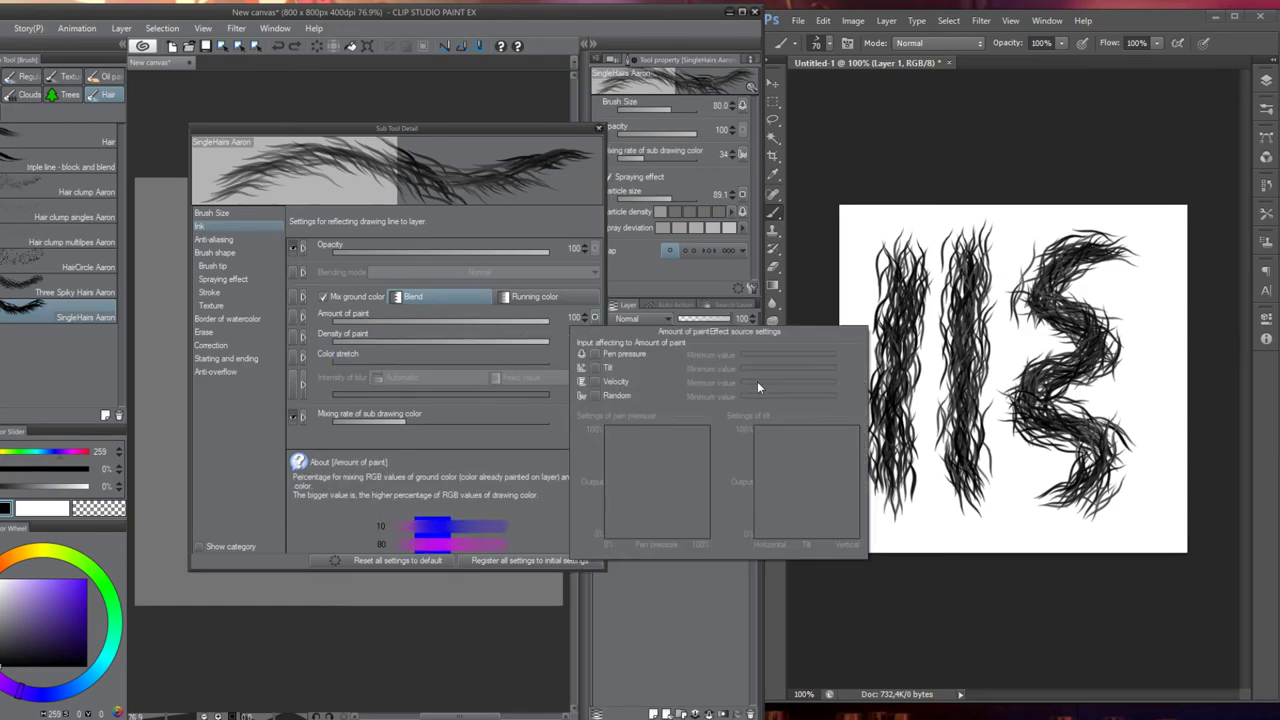
pyautogui.click(595, 337)
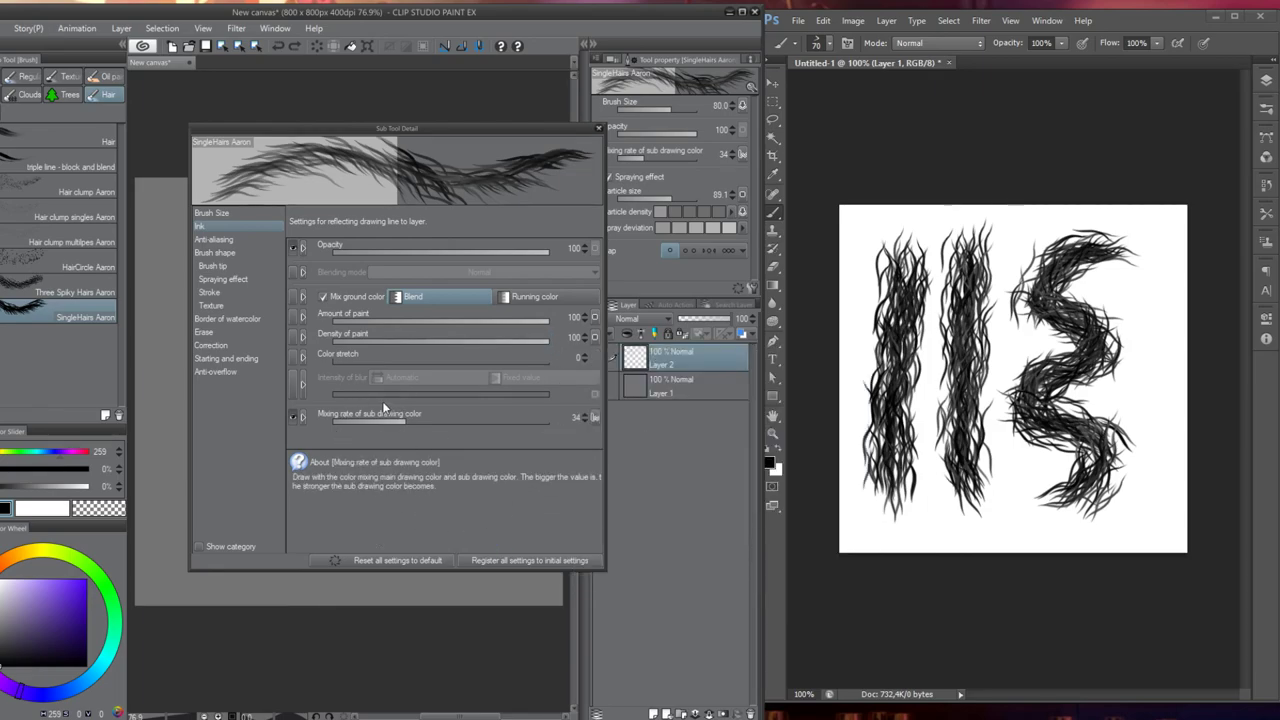
pyautogui.click(595, 417)
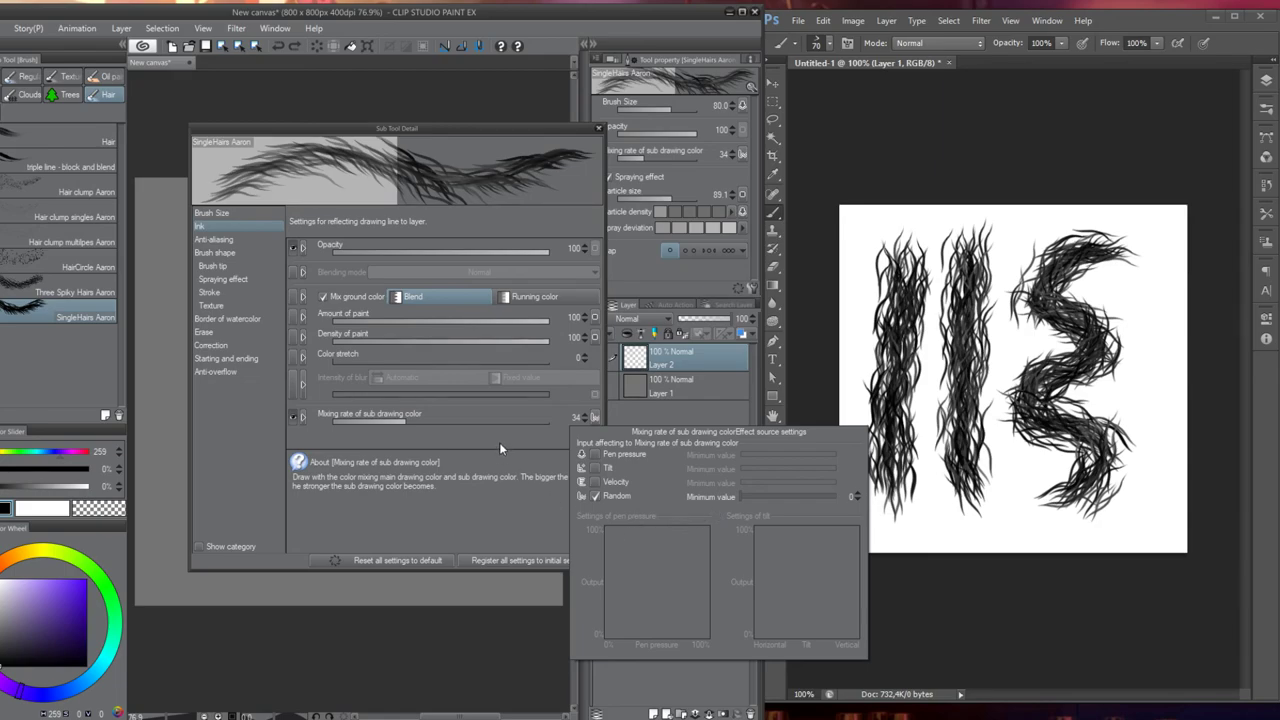
pyautogui.click(248, 294)
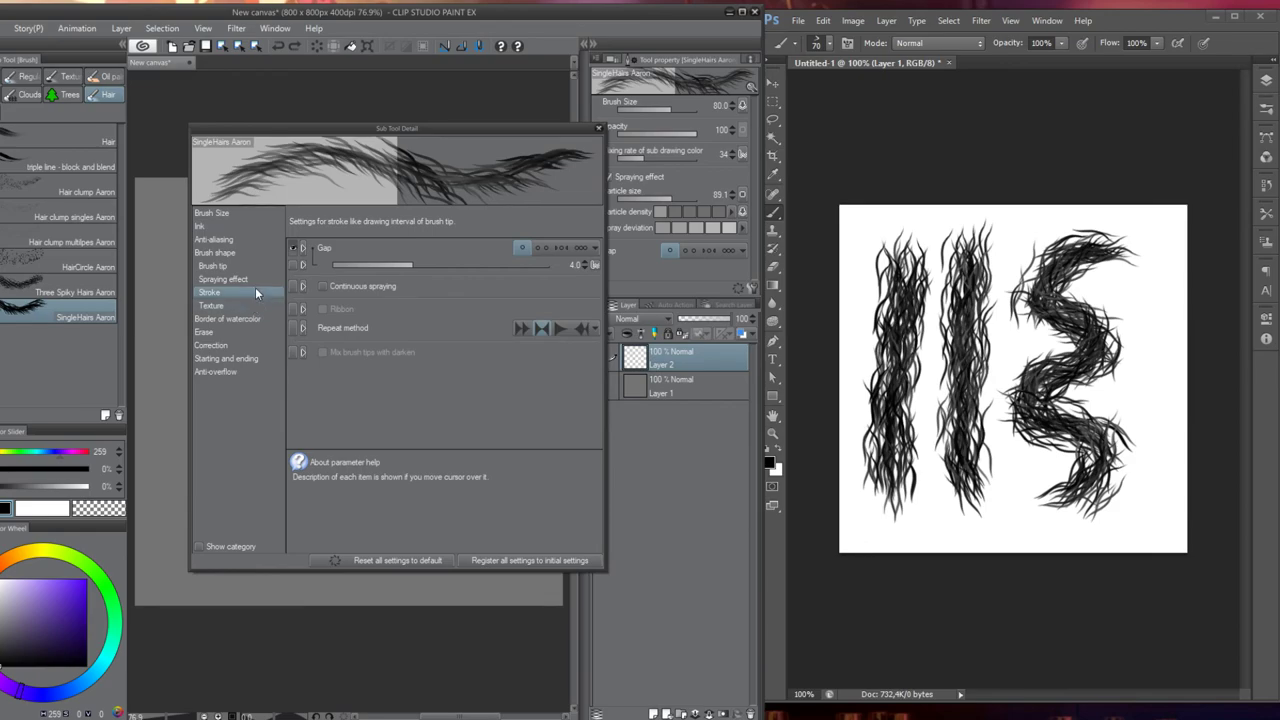
# On the Spraying effect page, max out Particle density, widen Spray deviation, and test vertical and S strokes
pyautogui.click(236, 277)
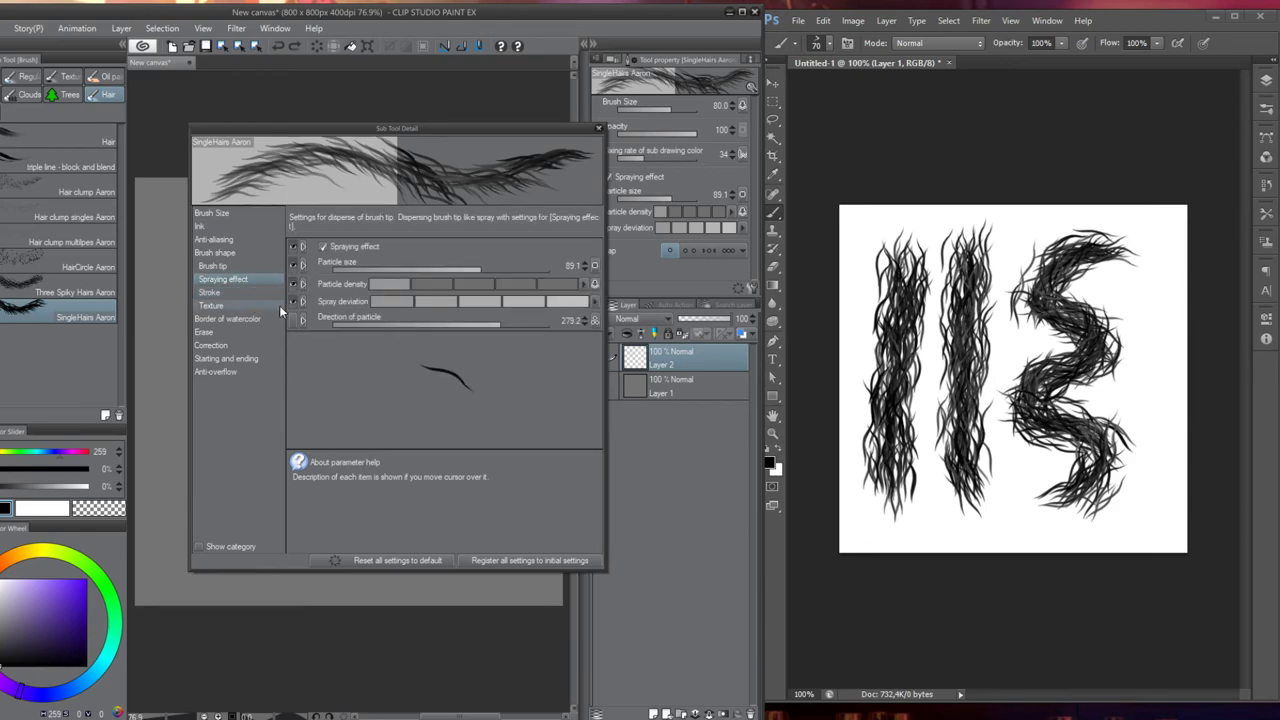
pyautogui.click(430, 284)
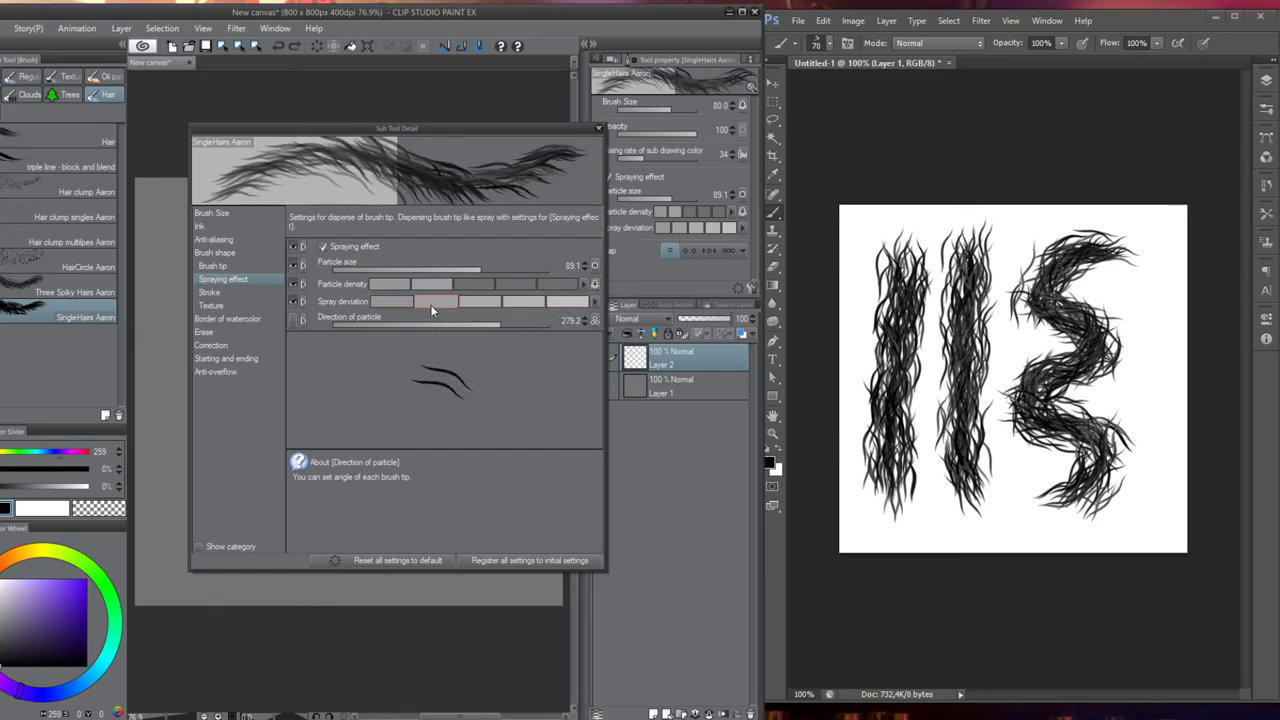
pyautogui.click(486, 302)
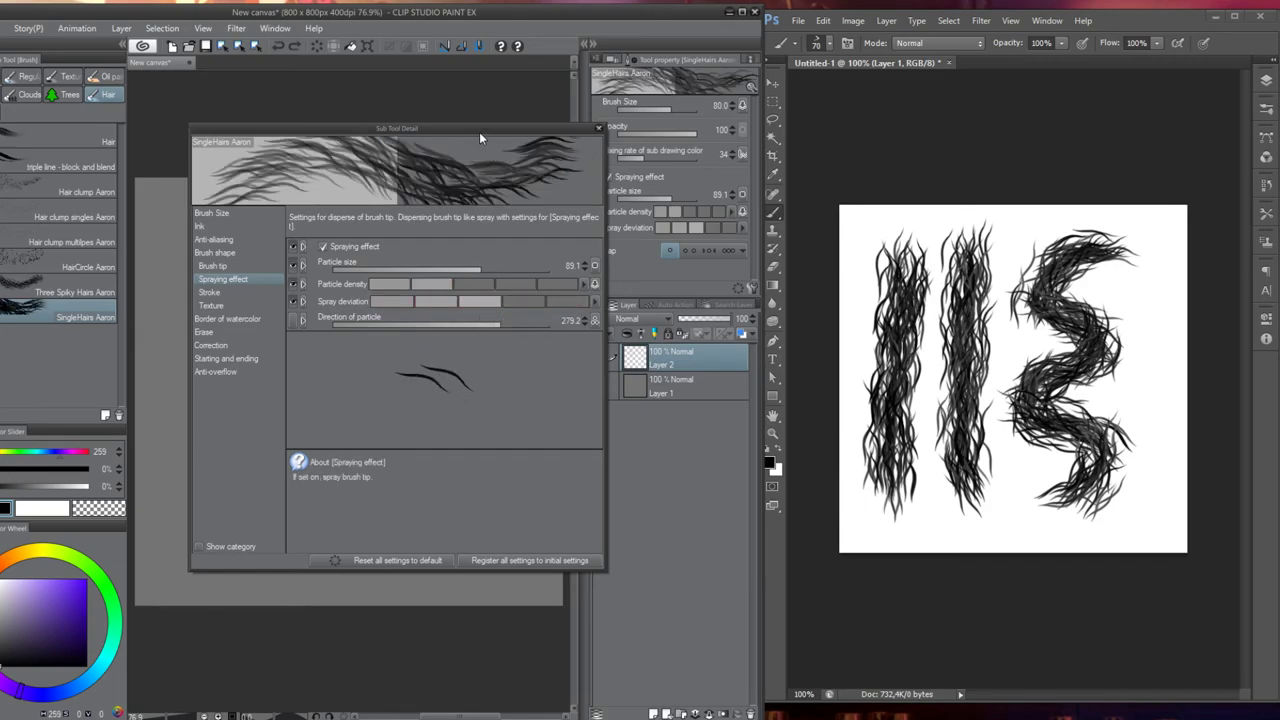
pyautogui.moveTo(487, 132); pyautogui.dragTo(692, 137)
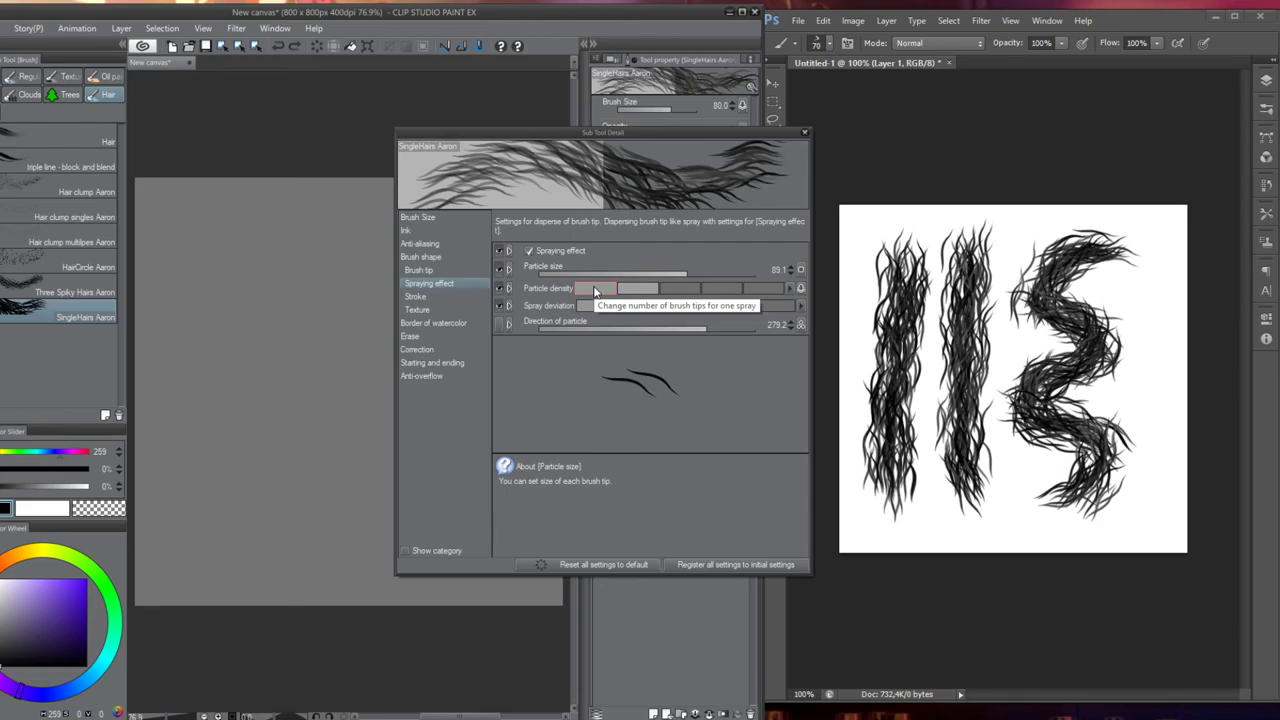
pyautogui.click(762, 288)
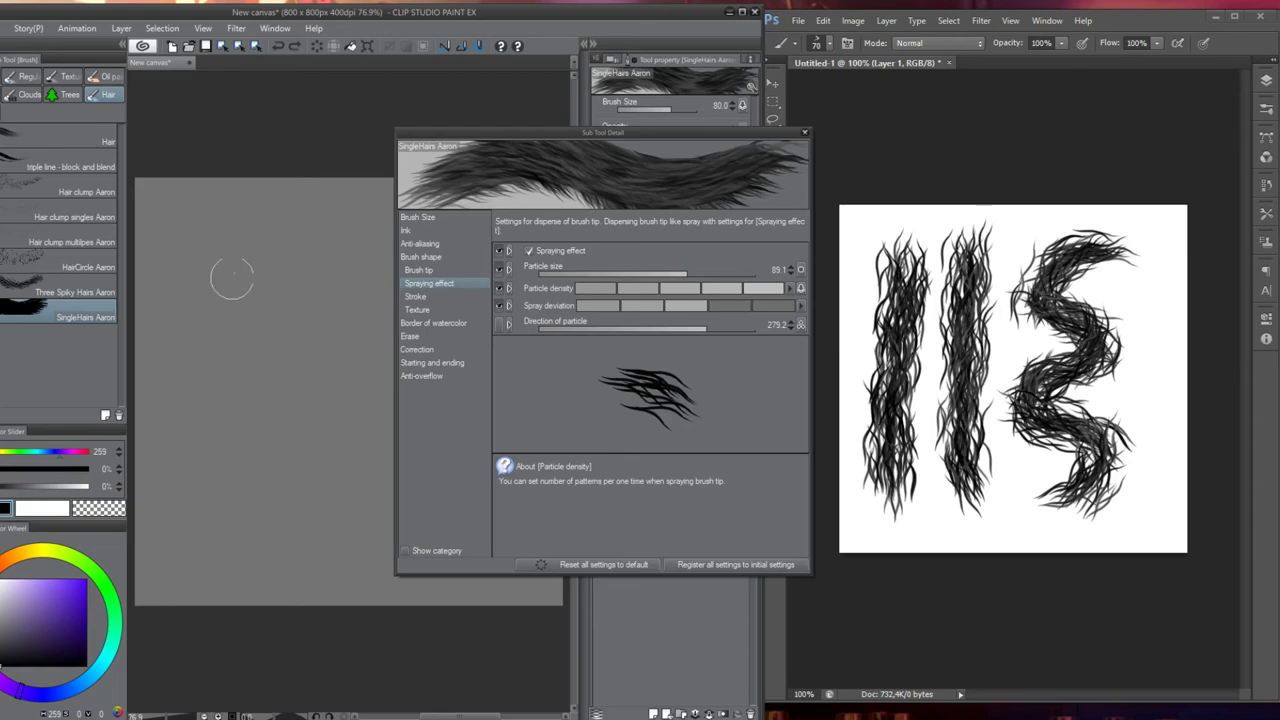
pyautogui.moveTo(252, 225); pyautogui.dragTo(265, 562)
pyautogui.press('Delete')
pyautogui.moveTo(245, 215); pyautogui.dragTo(337, 411)
pyautogui.hotkey('ctrl', 'z')
pyautogui.moveTo(250, 224)
pyautogui.mouseDown()
pyautogui.moveTo(180, 290)
pyautogui.moveTo(290, 498)
pyautogui.moveTo(382, 525)
pyautogui.mouseUp()
pyautogui.press('Delete')
# Step Particle density down and back up with test strokes, adjust Spray deviation, and open density's pen-pressure settings
pyautogui.click(585, 289)
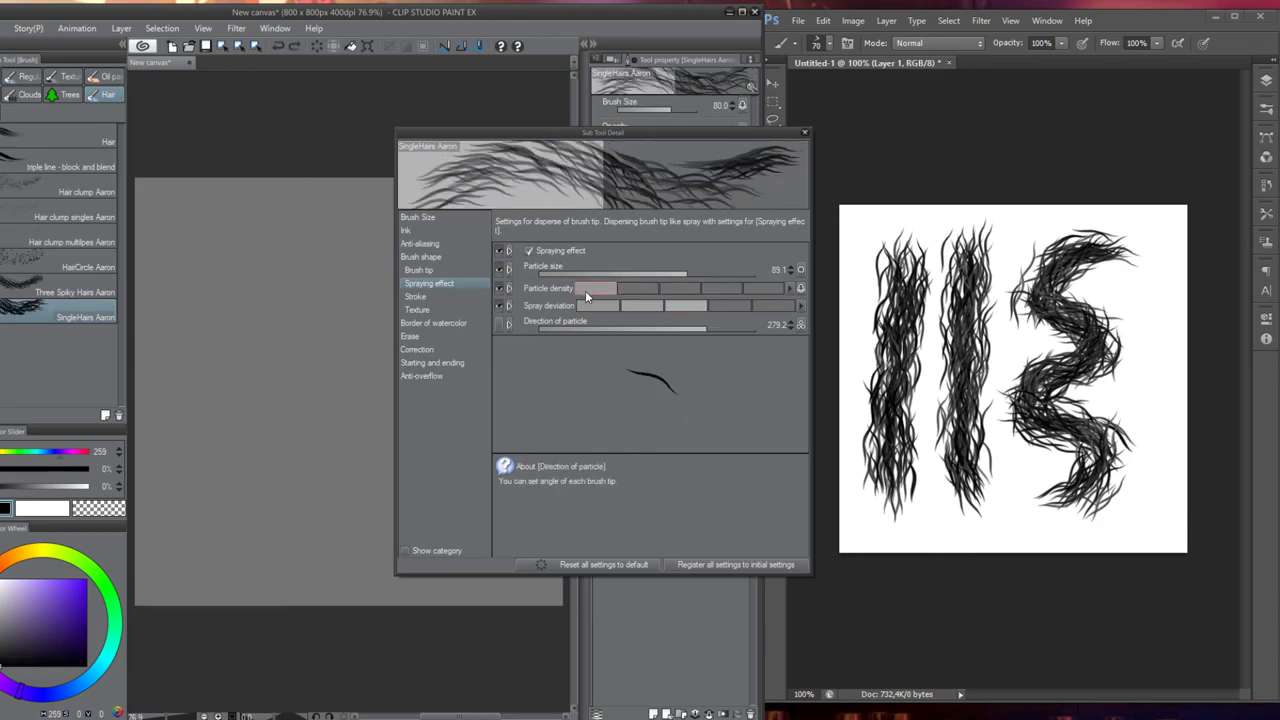
pyautogui.moveTo(258, 210)
pyautogui.mouseDown()
pyautogui.moveTo(232, 368)
pyautogui.moveTo(232, 568)
pyautogui.mouseUp()
pyautogui.press('Delete')
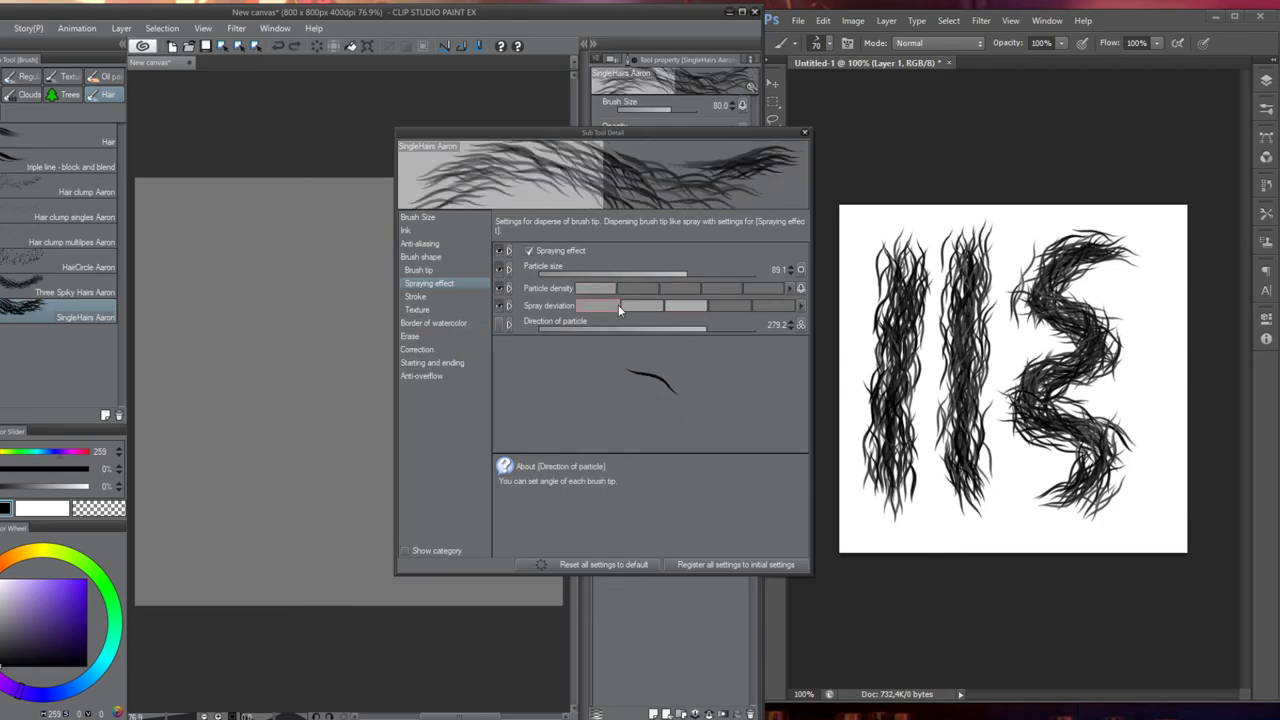
pyautogui.click(637, 288)
pyautogui.moveTo(255, 235)
pyautogui.mouseDown()
pyautogui.moveTo(257, 557)
pyautogui.moveTo(283, 582)
pyautogui.mouseUp()
pyautogui.press('Delete')
pyautogui.click(680, 288)
pyautogui.moveTo(246, 204); pyautogui.dragTo(248, 550)
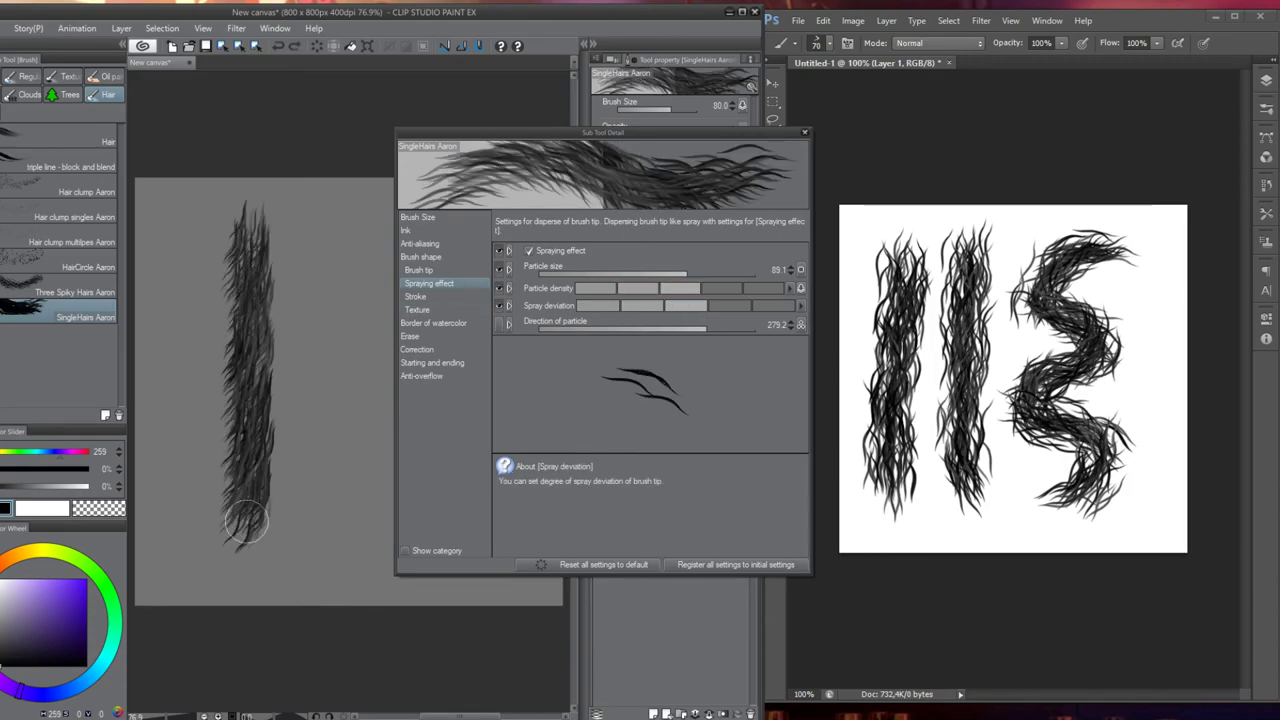
pyautogui.press('Delete')
pyautogui.click(641, 305)
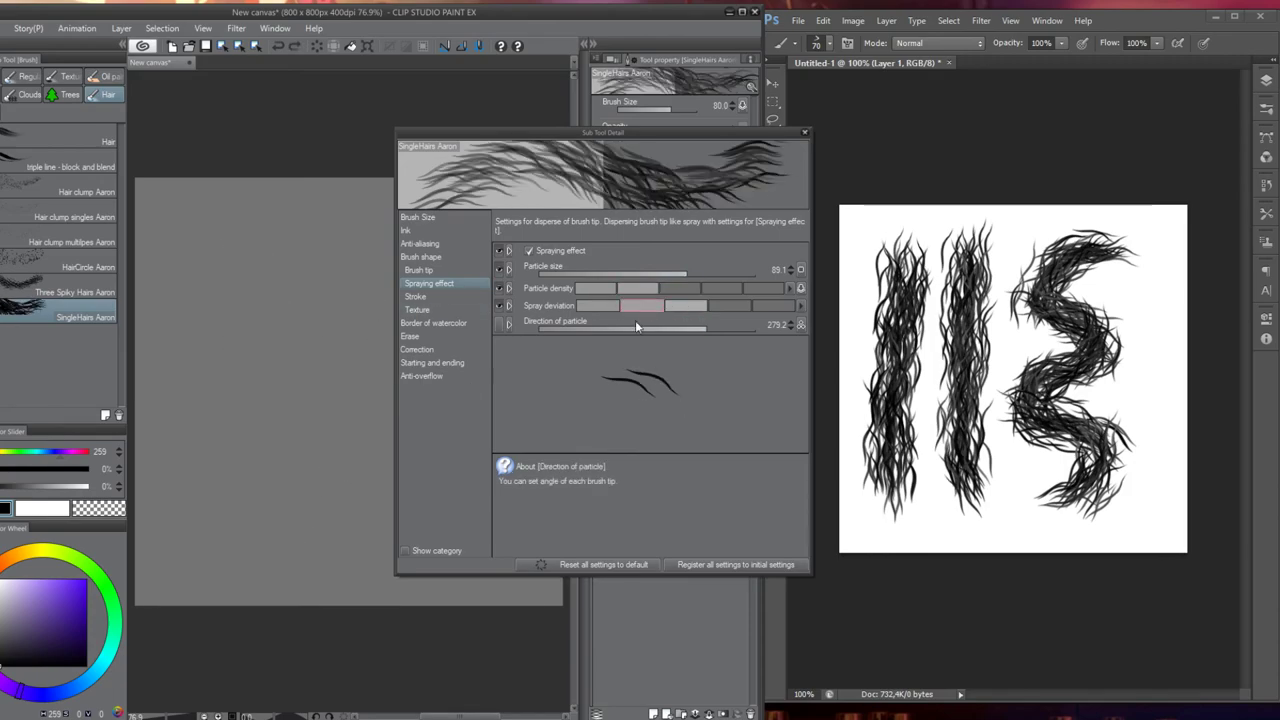
pyautogui.click(800, 288)
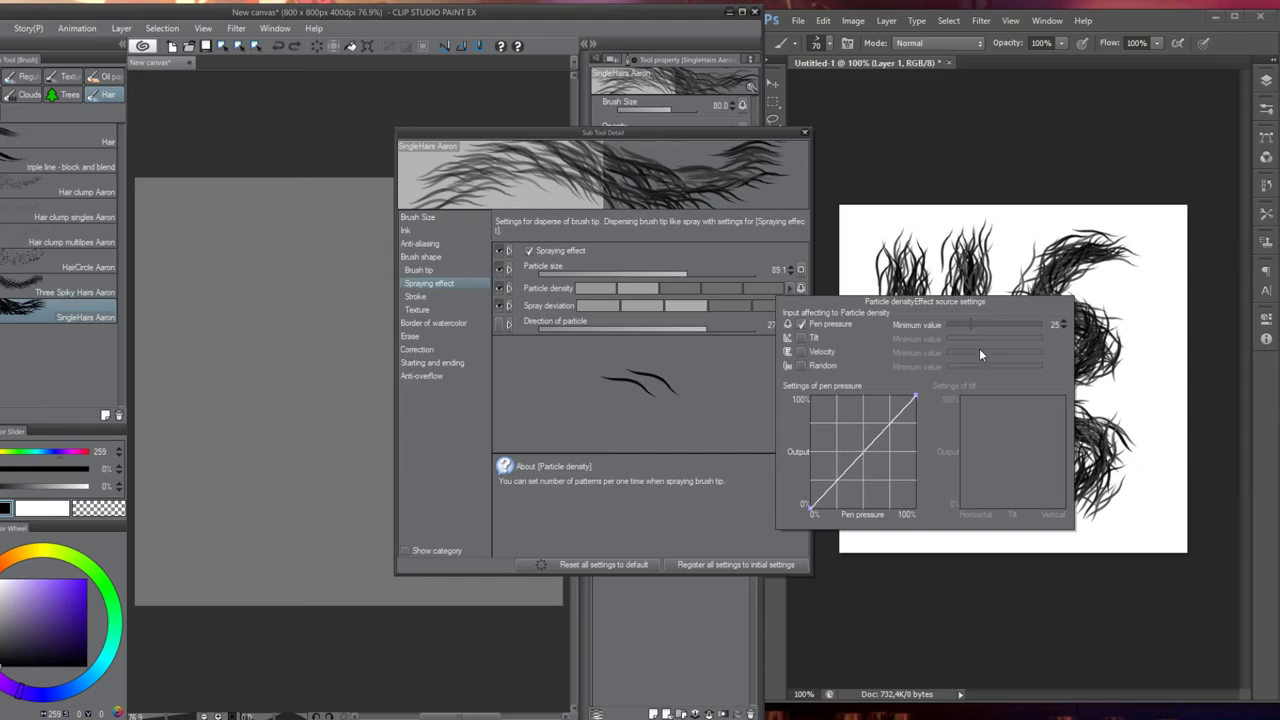
# Raise the particle-density pressure minimum to 49, then to 71, testing a stroke after each
pyautogui.click(991, 324)
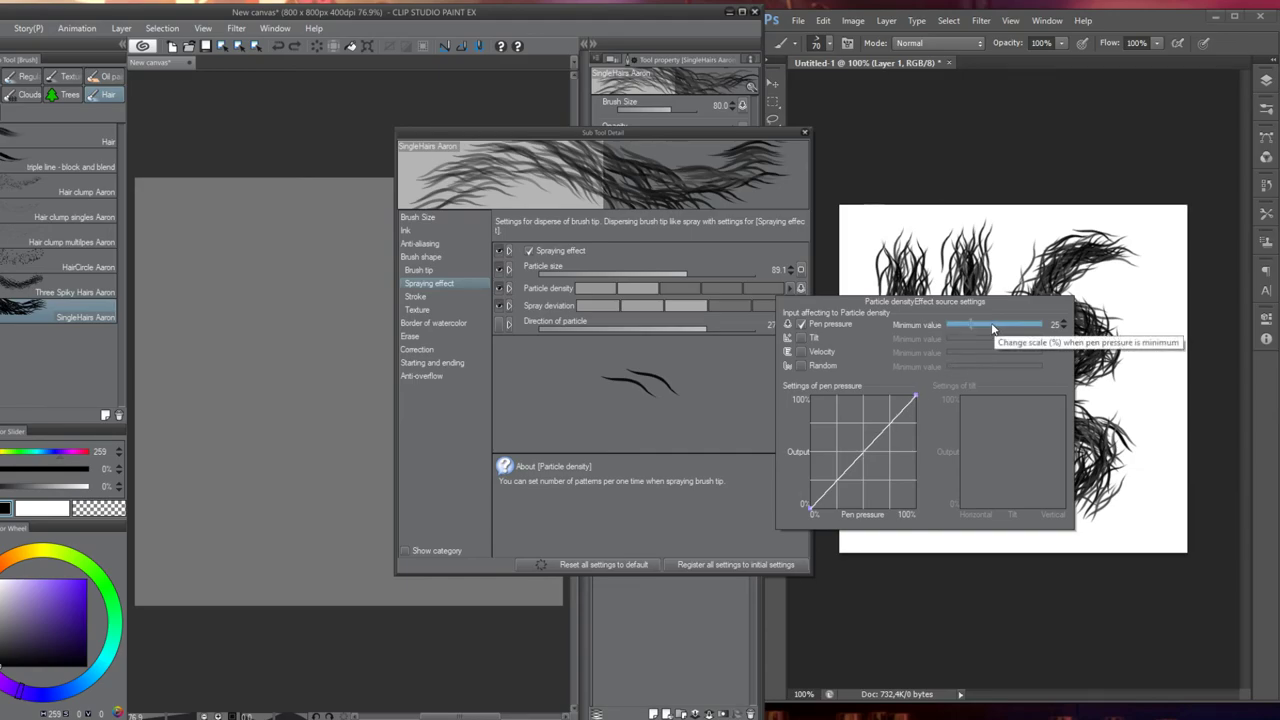
pyautogui.moveTo(991, 323); pyautogui.dragTo(994, 323)
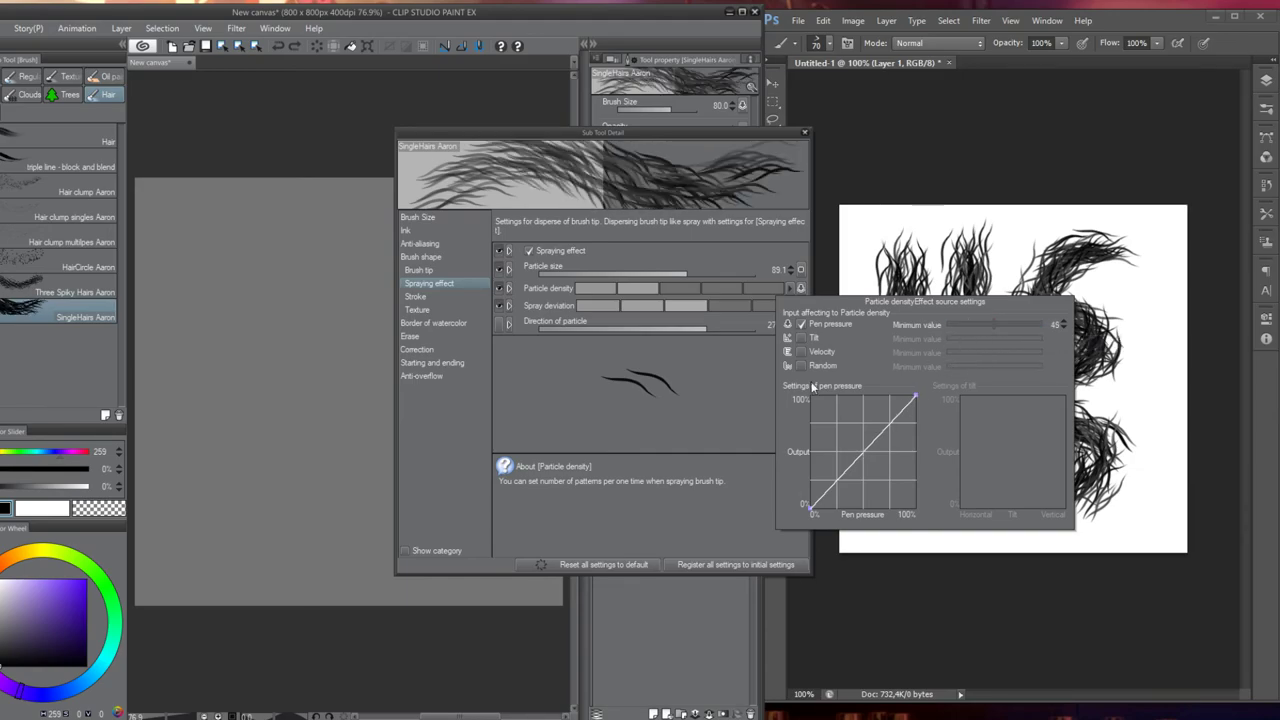
pyautogui.moveTo(229, 205); pyautogui.dragTo(230, 570)
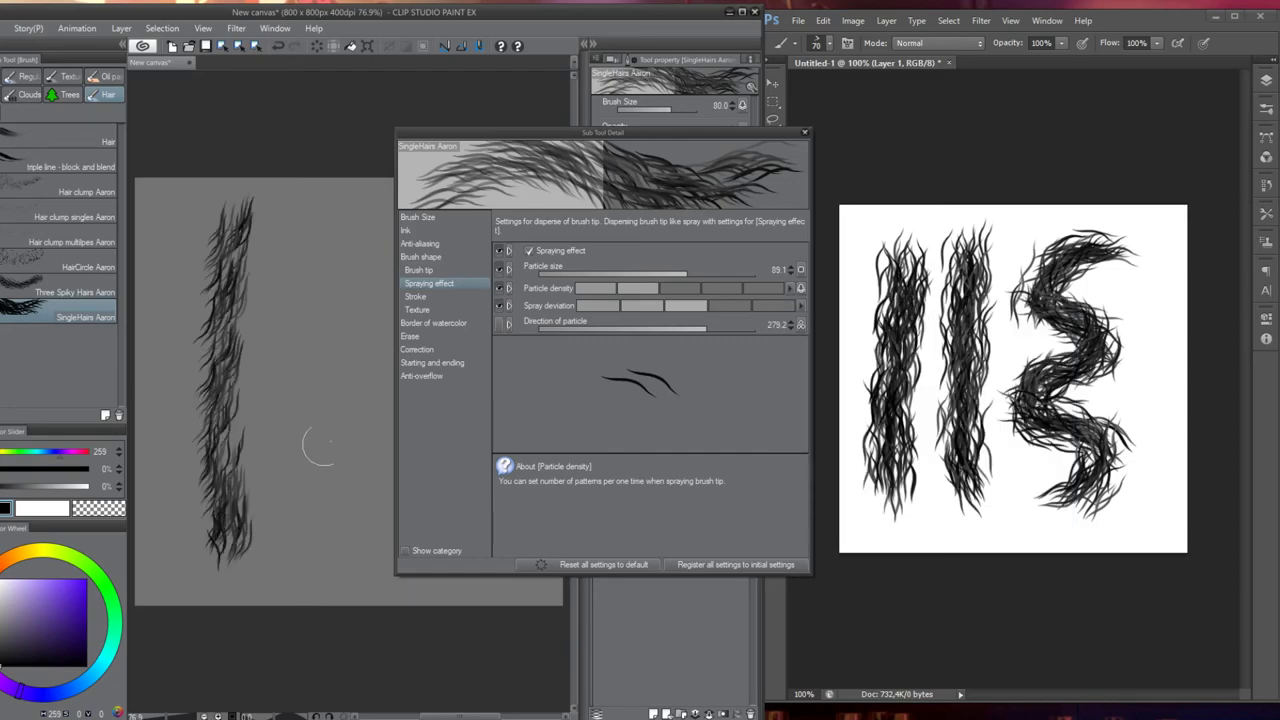
pyautogui.hotkey('ctrl', 'z')
pyautogui.click(800, 288)
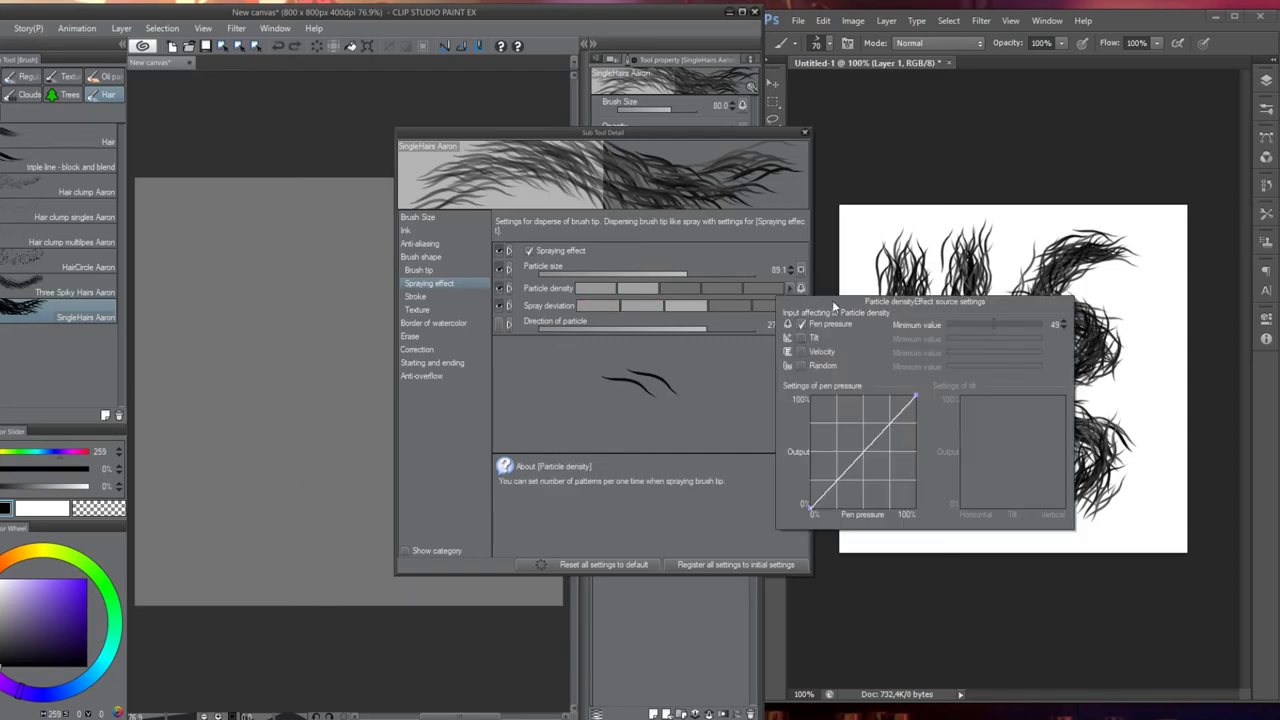
pyautogui.moveTo(998, 326); pyautogui.dragTo(1016, 327)
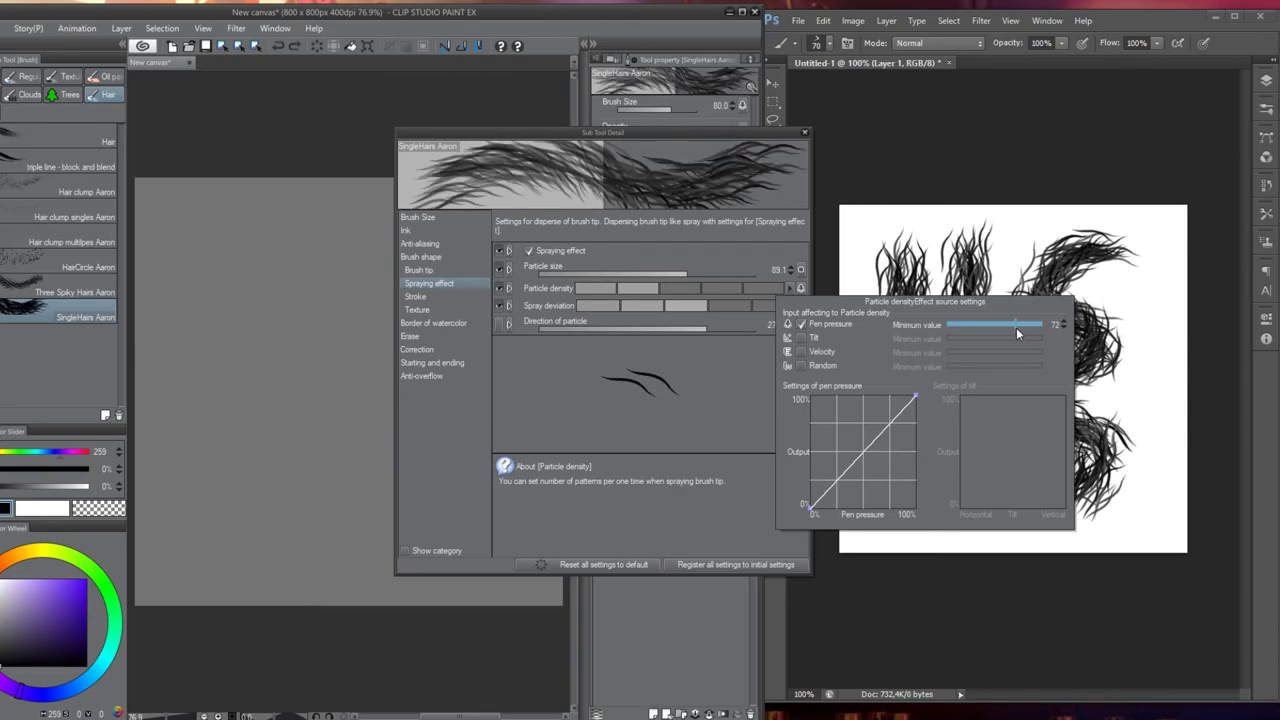
pyautogui.moveTo(195, 222); pyautogui.dragTo(192, 515)
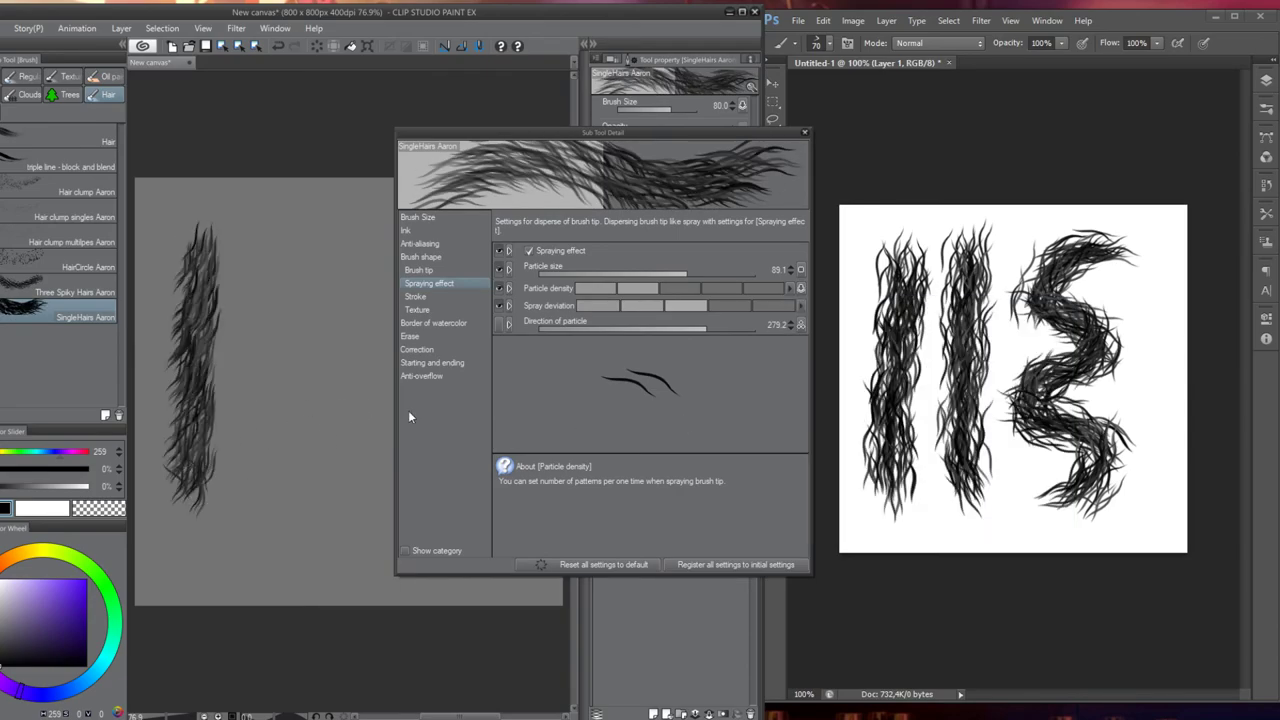
pyautogui.hotkey('ctrl', 'z')
# Settle the pressure minimum at 62, close the popup and test a stroke
pyautogui.click(800, 288)
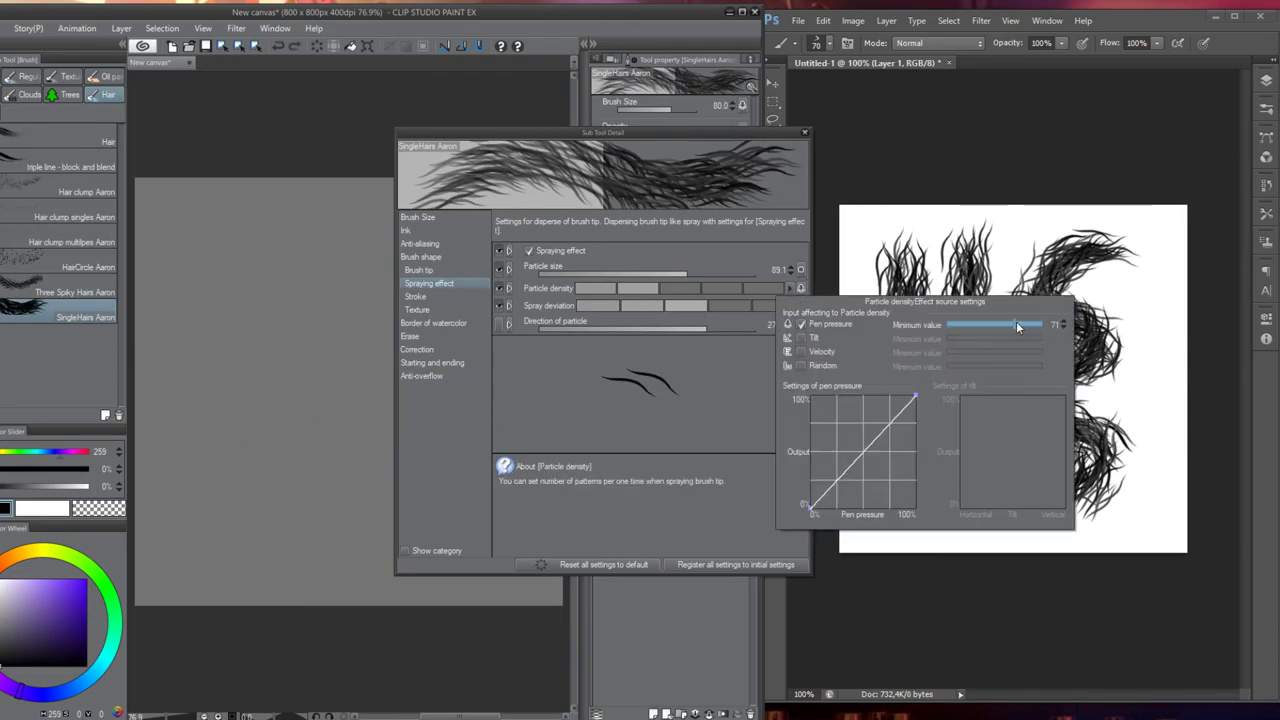
pyautogui.moveTo(1016, 321); pyautogui.dragTo(1004, 324)
pyautogui.click(508, 338)
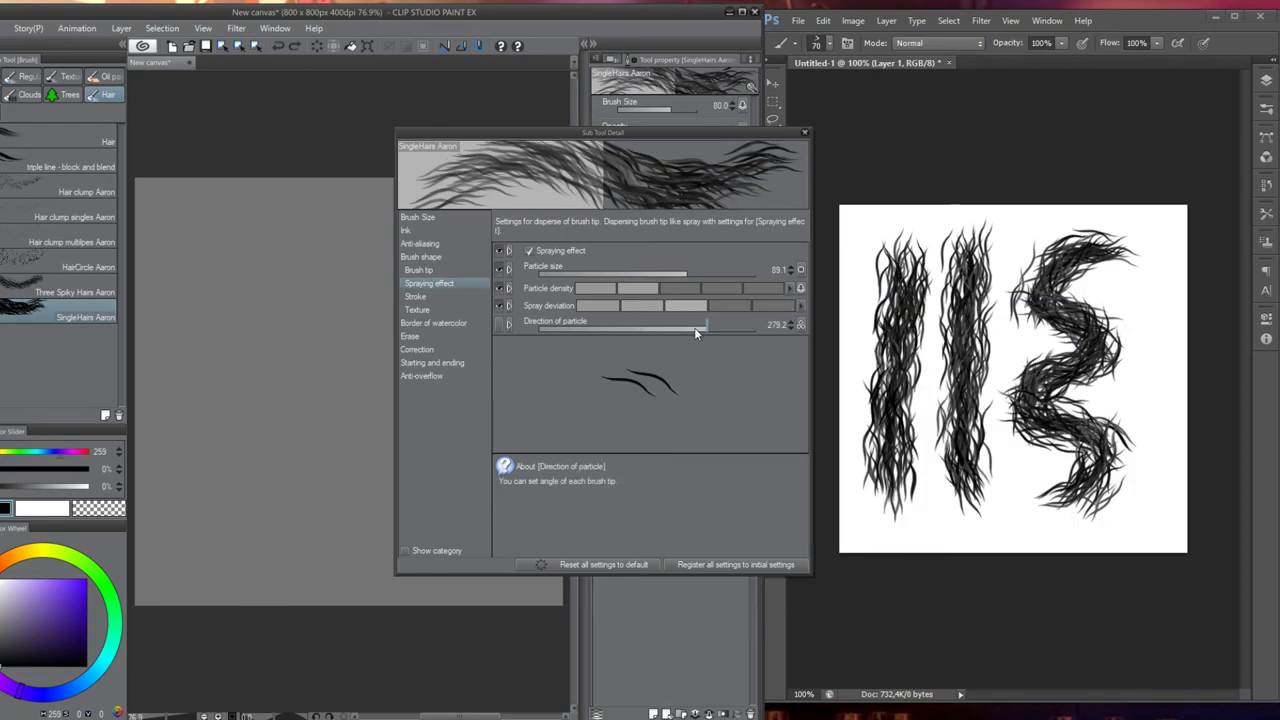
pyautogui.moveTo(226, 230); pyautogui.dragTo(232, 398)
pyautogui.hotkey('ctrl', 'z')
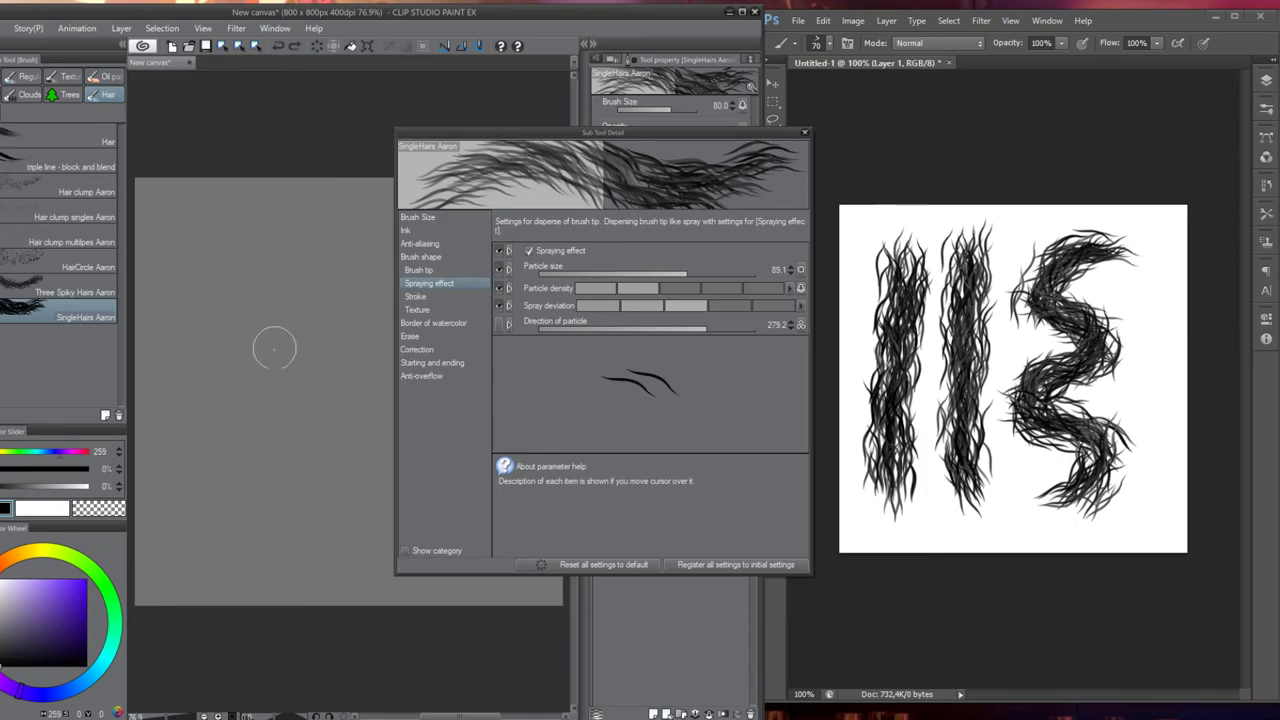
# Test spray deviation at its lowest and highest settings with hair strokes on the canvas
pyautogui.moveTo(274, 334)
pyautogui.mouseDown()
pyautogui.moveTo(268, 372)
pyautogui.moveTo(296, 345)
pyautogui.mouseUp()
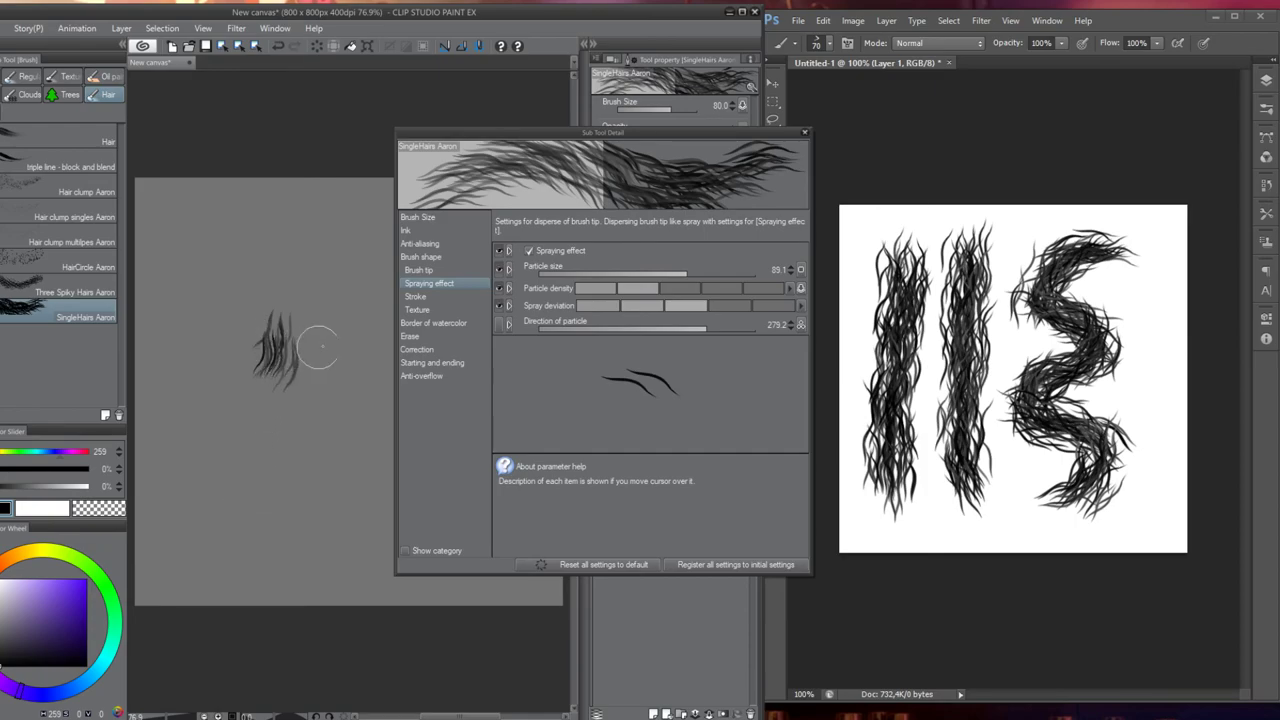
pyautogui.press('Delete')
pyautogui.click(593, 306)
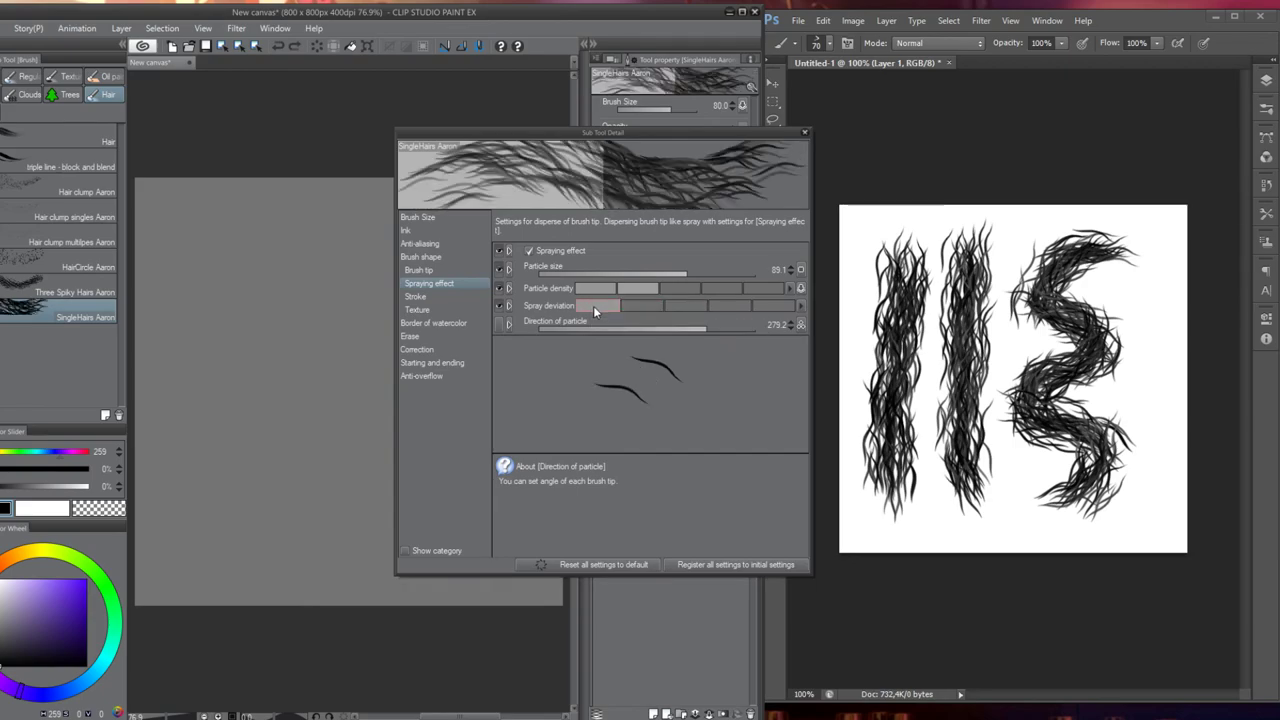
pyautogui.click(775, 306)
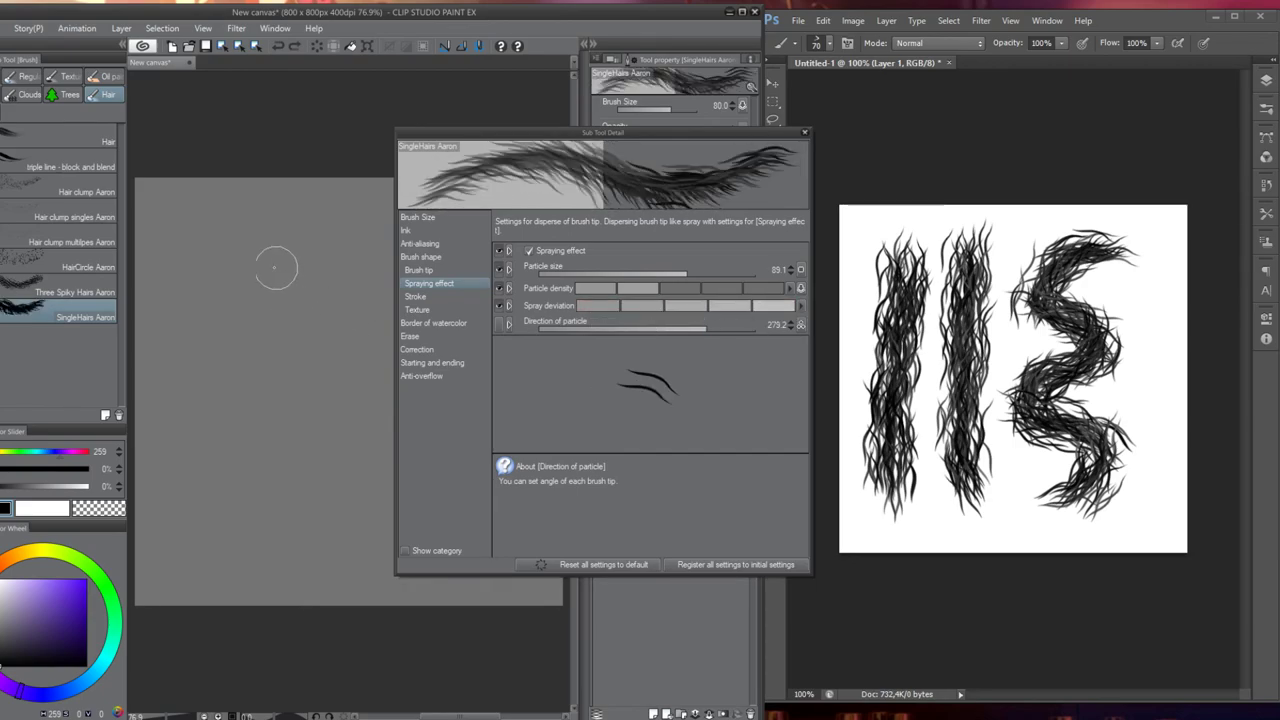
pyautogui.moveTo(280, 236)
pyautogui.mouseDown()
pyautogui.moveTo(264, 391)
pyautogui.moveTo(292, 488)
pyautogui.mouseUp()
pyautogui.press('Delete')
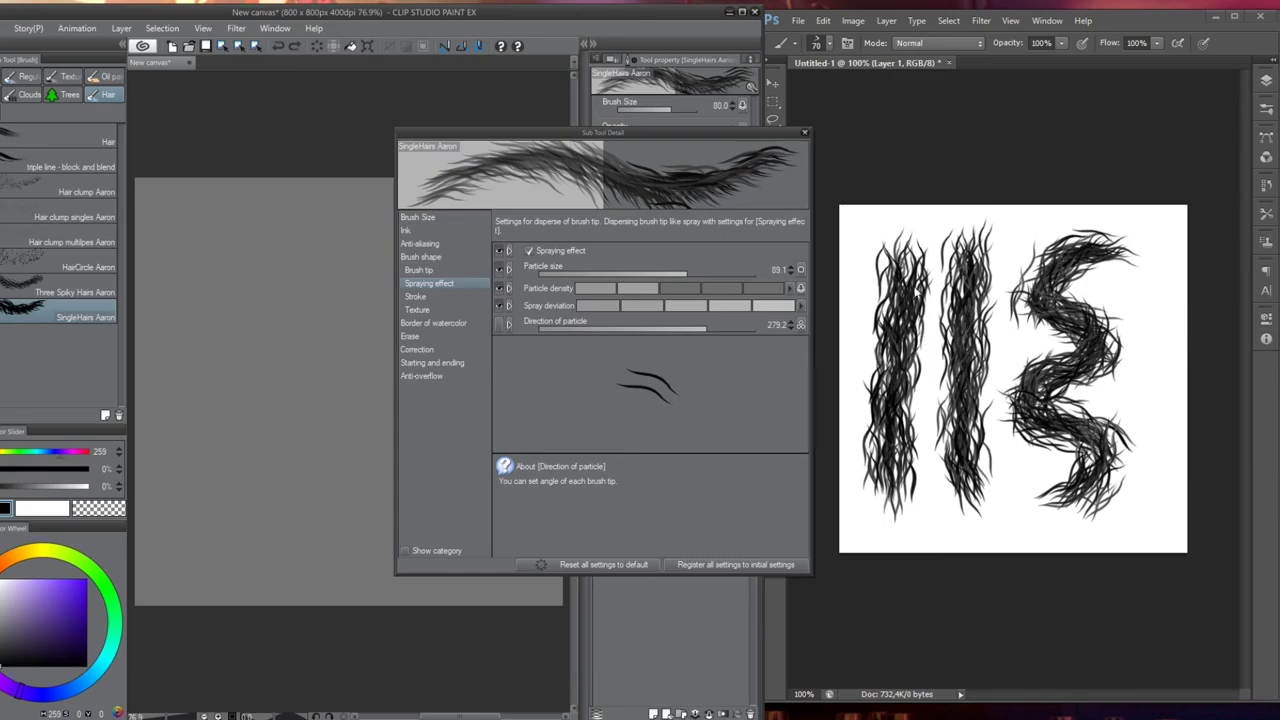
# Compare against the Photoshop hair strokes and set spray deviation to about two steps
pyautogui.click(918, 282)
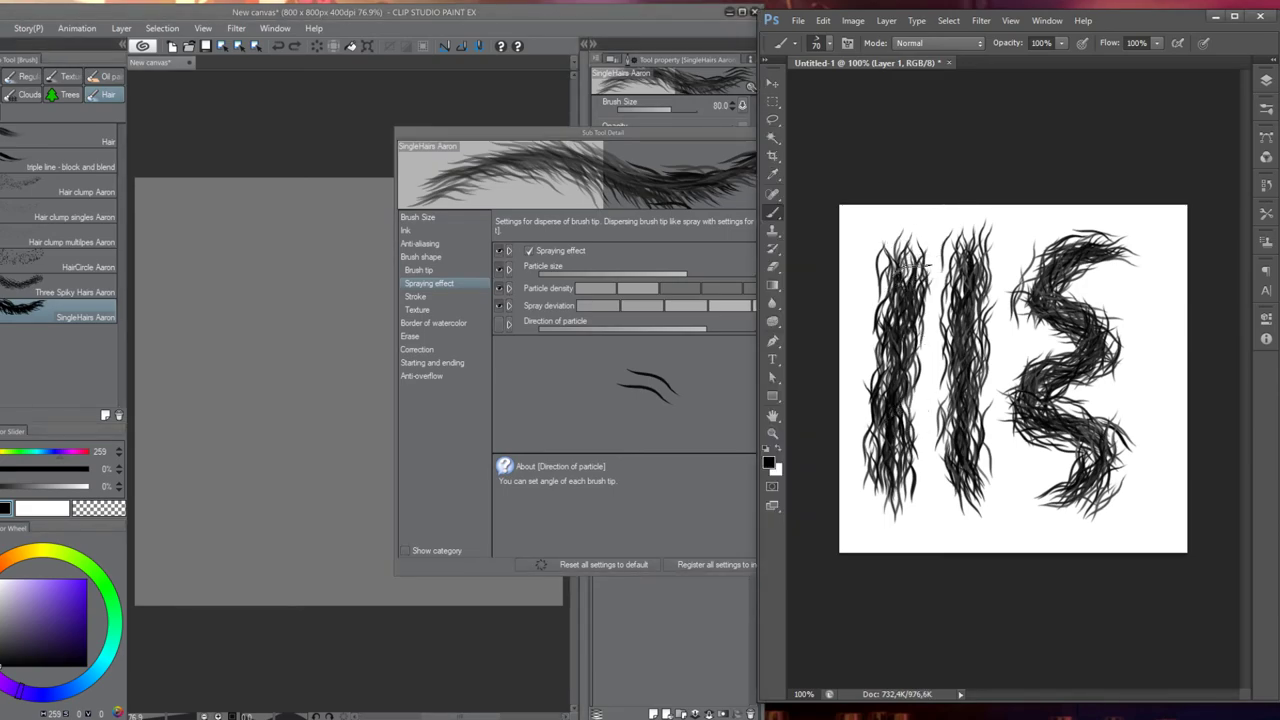
pyautogui.click(570, 307)
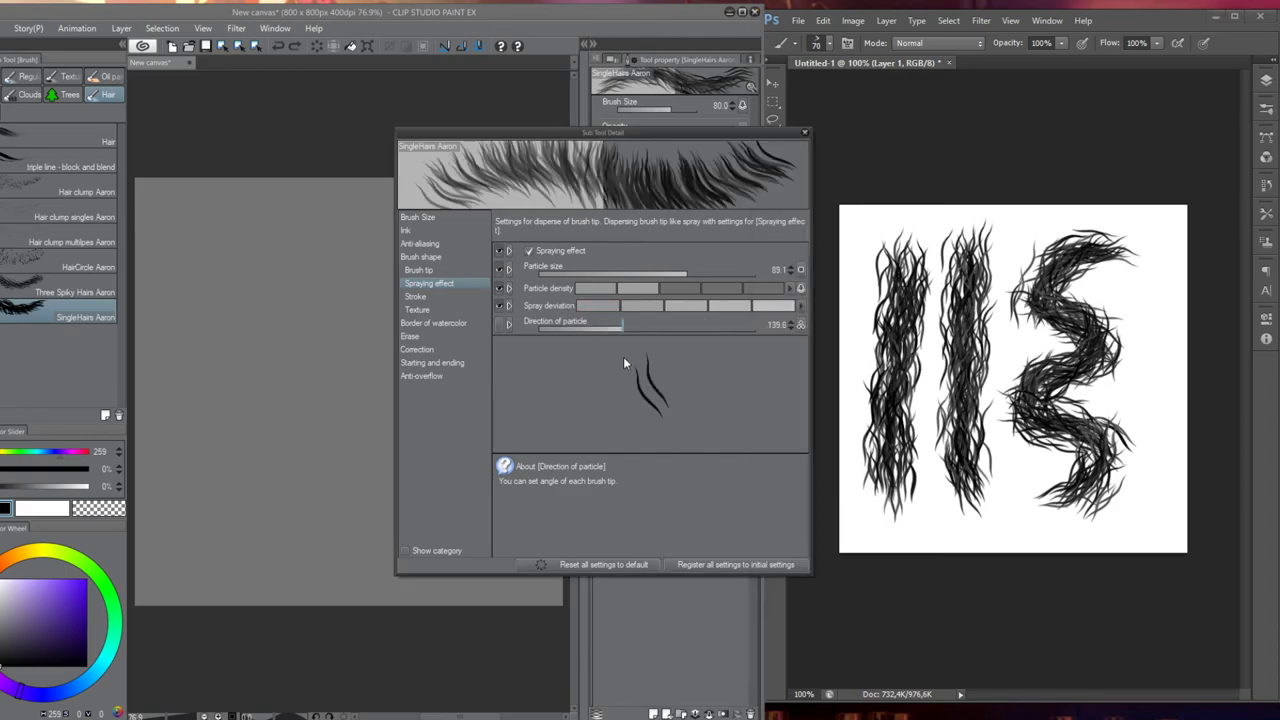
pyautogui.click(612, 305)
pyautogui.moveTo(612, 305); pyautogui.dragTo(674, 323)
# Set particle direction to 252.7 and test several vertical hair strokes, clearing each one
pyautogui.moveTo(248, 244); pyautogui.dragTo(258, 498)
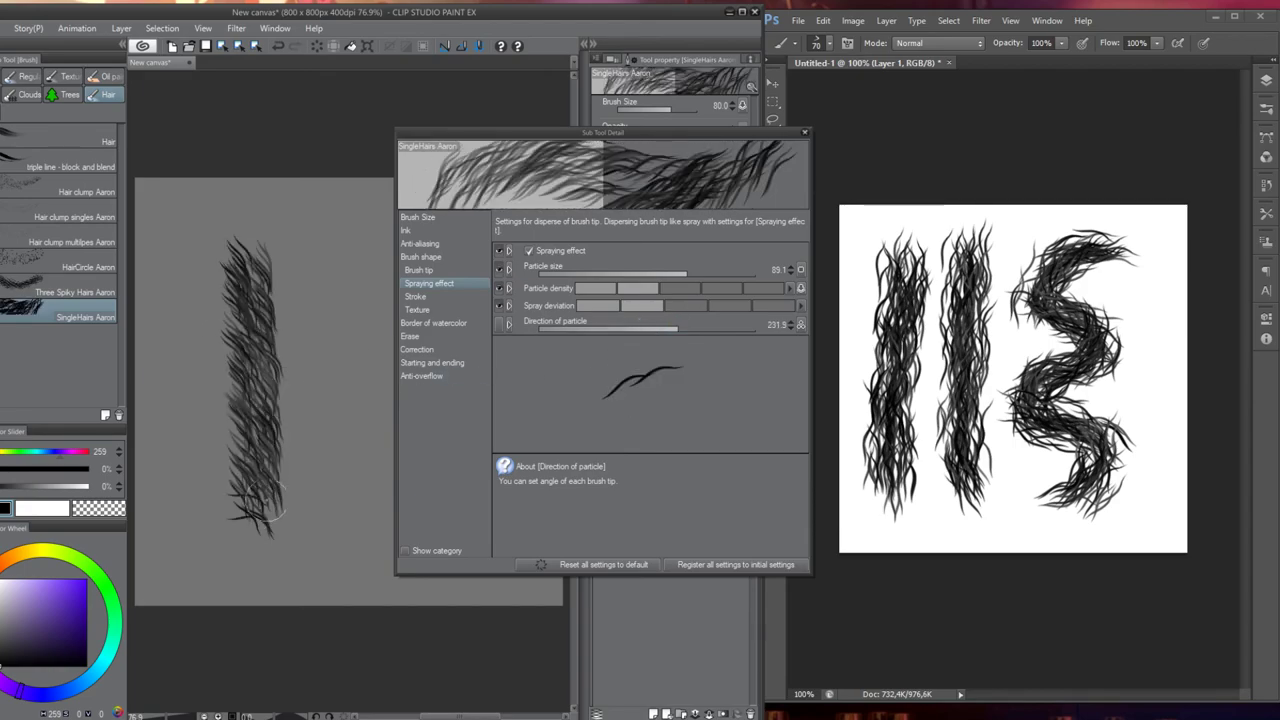
pyautogui.press('Delete')
pyautogui.moveTo(645, 326); pyautogui.dragTo(662, 324)
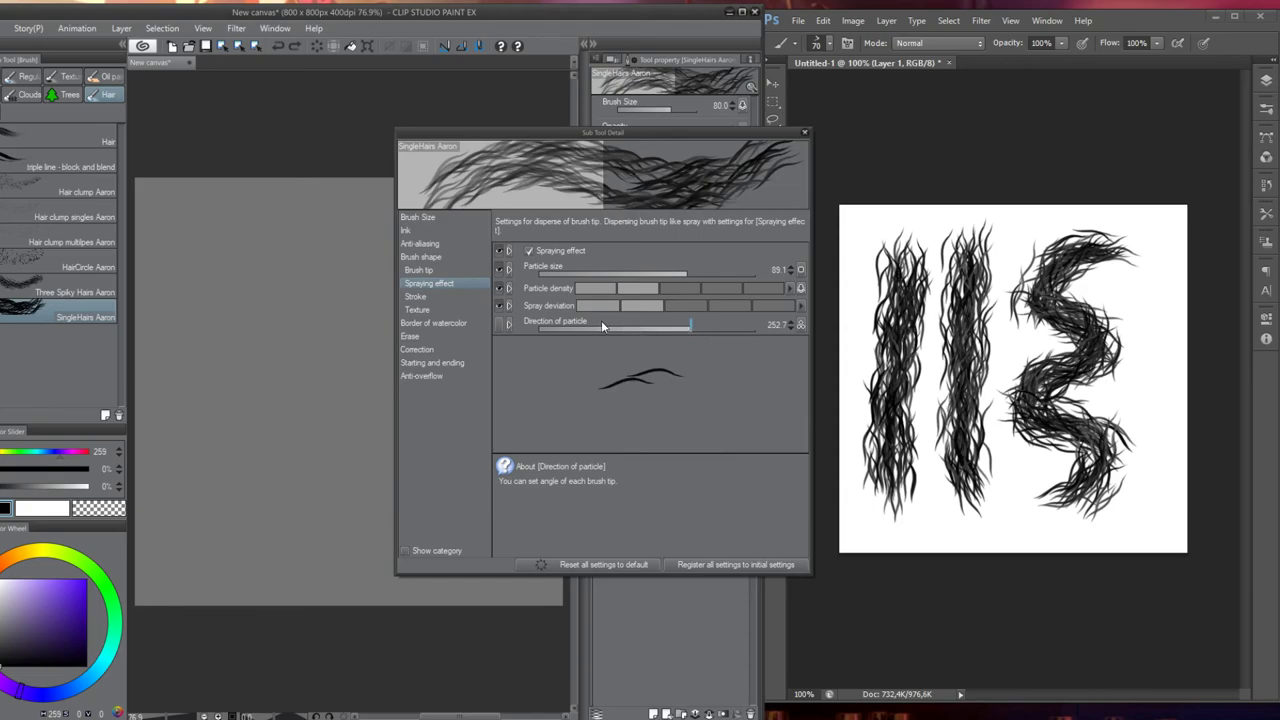
pyautogui.moveTo(238, 240); pyautogui.dragTo(258, 543)
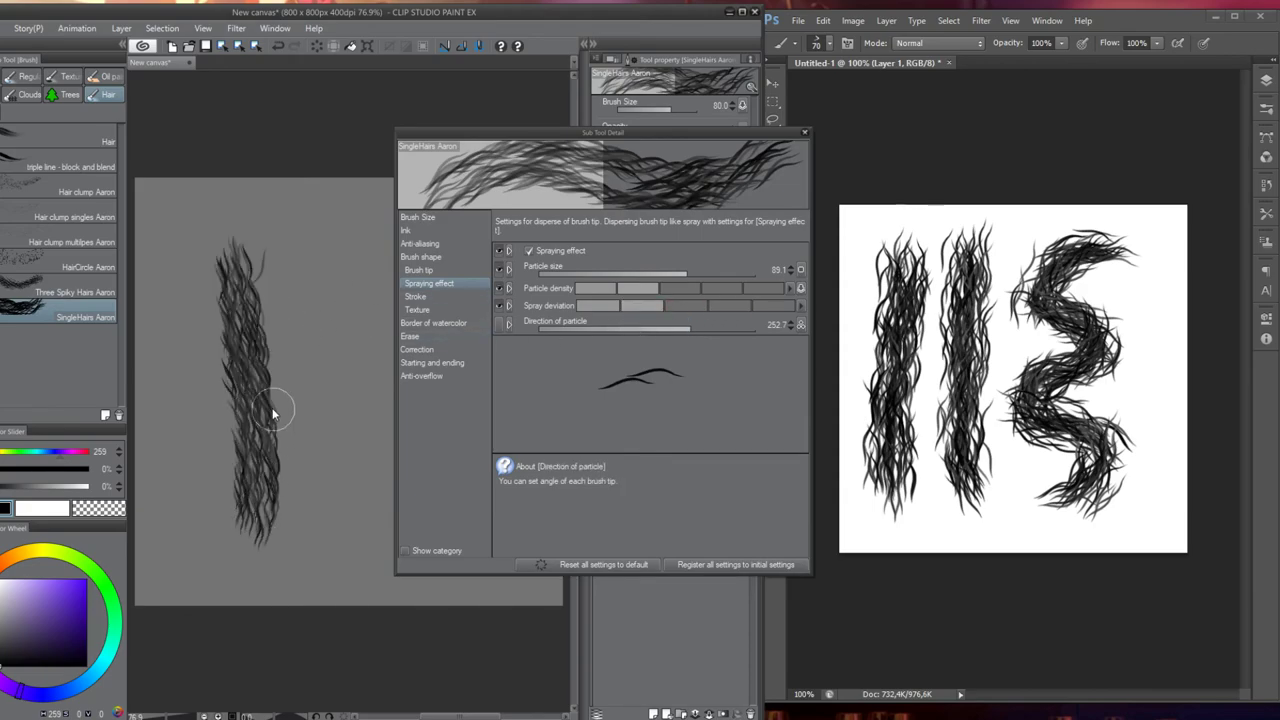
pyautogui.press('Delete')
pyautogui.moveTo(211, 205)
pyautogui.mouseDown()
pyautogui.moveTo(223, 495)
pyautogui.moveTo(237, 568)
pyautogui.mouseUp()
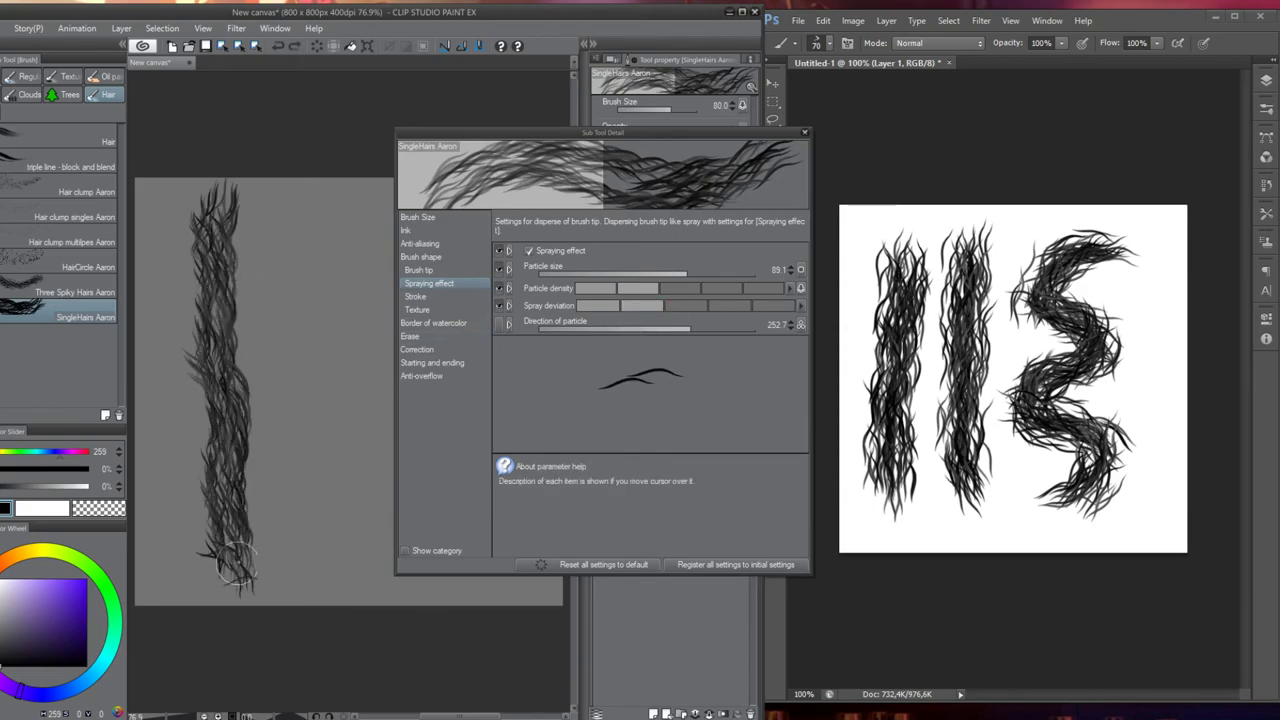
pyautogui.press('Delete')
pyautogui.moveTo(279, 240); pyautogui.dragTo(272, 578)
pyautogui.press('Delete')
pyautogui.moveTo(229, 243); pyautogui.dragTo(240, 500)
pyautogui.press('Delete')
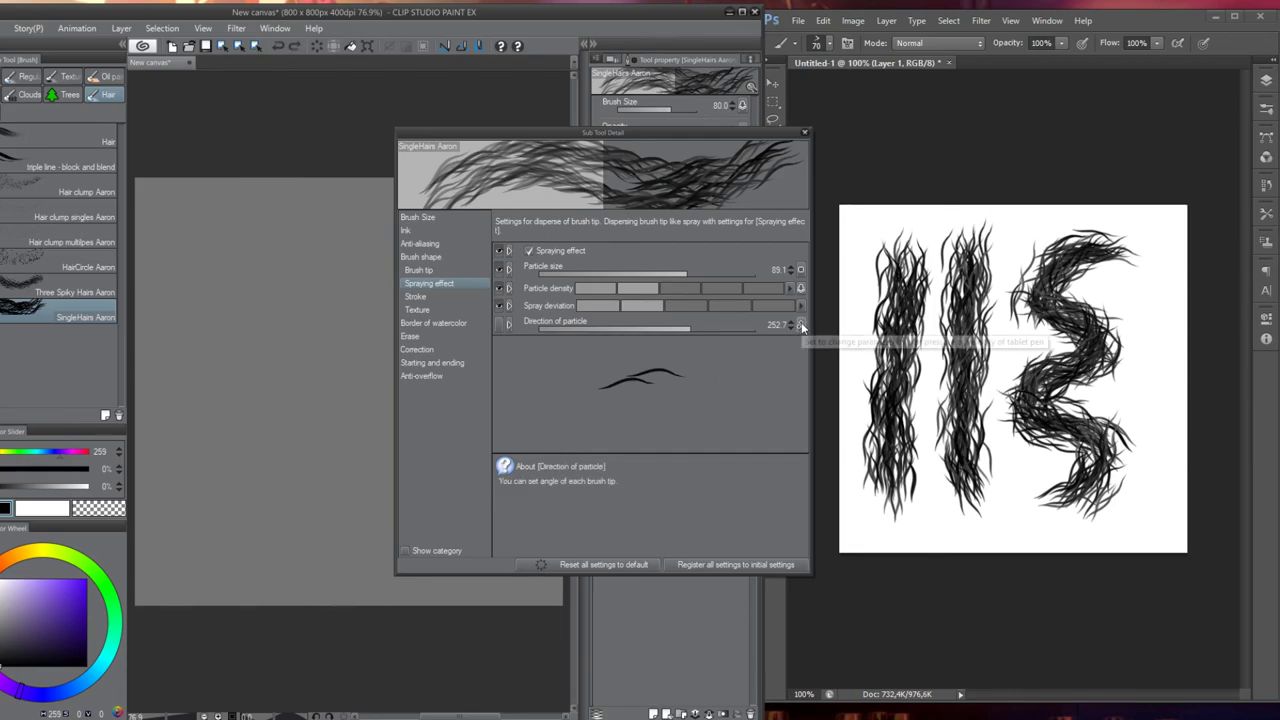
# Set particle direction's effect source to Direction of whole spray with Random off, then test a stroke
pyautogui.click(801, 326)
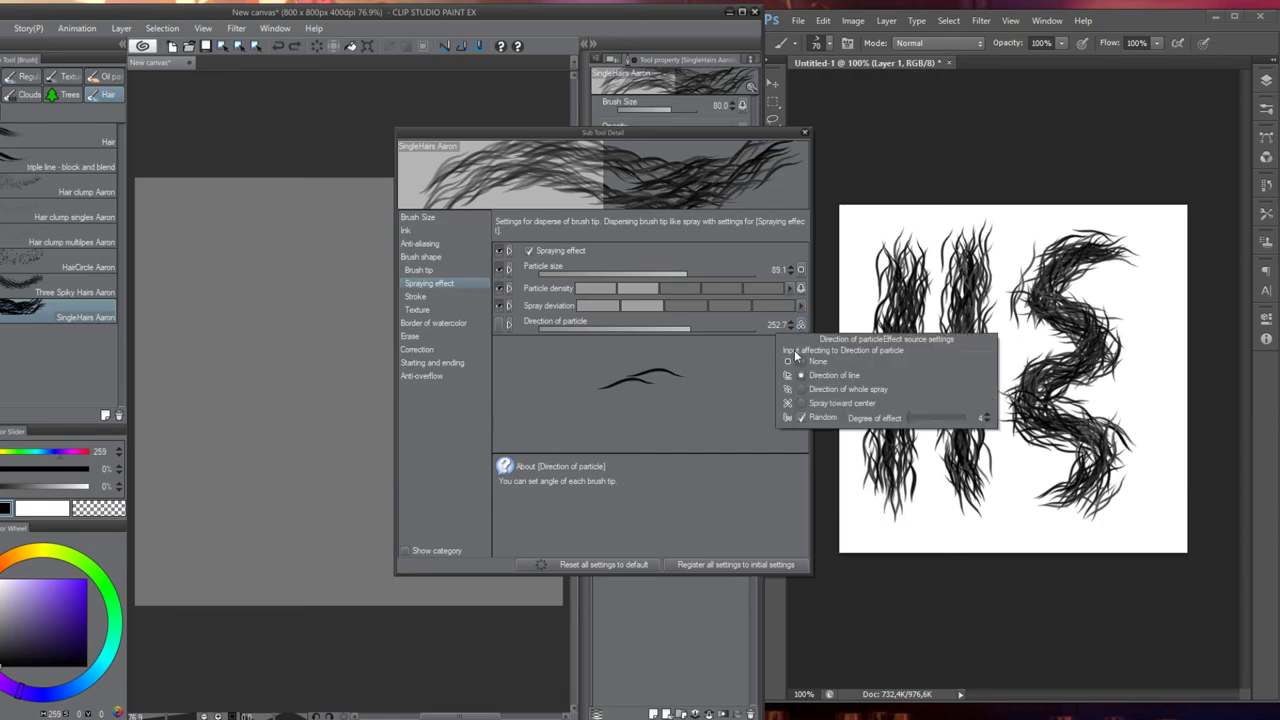
pyautogui.click(799, 375)
pyautogui.click(800, 361)
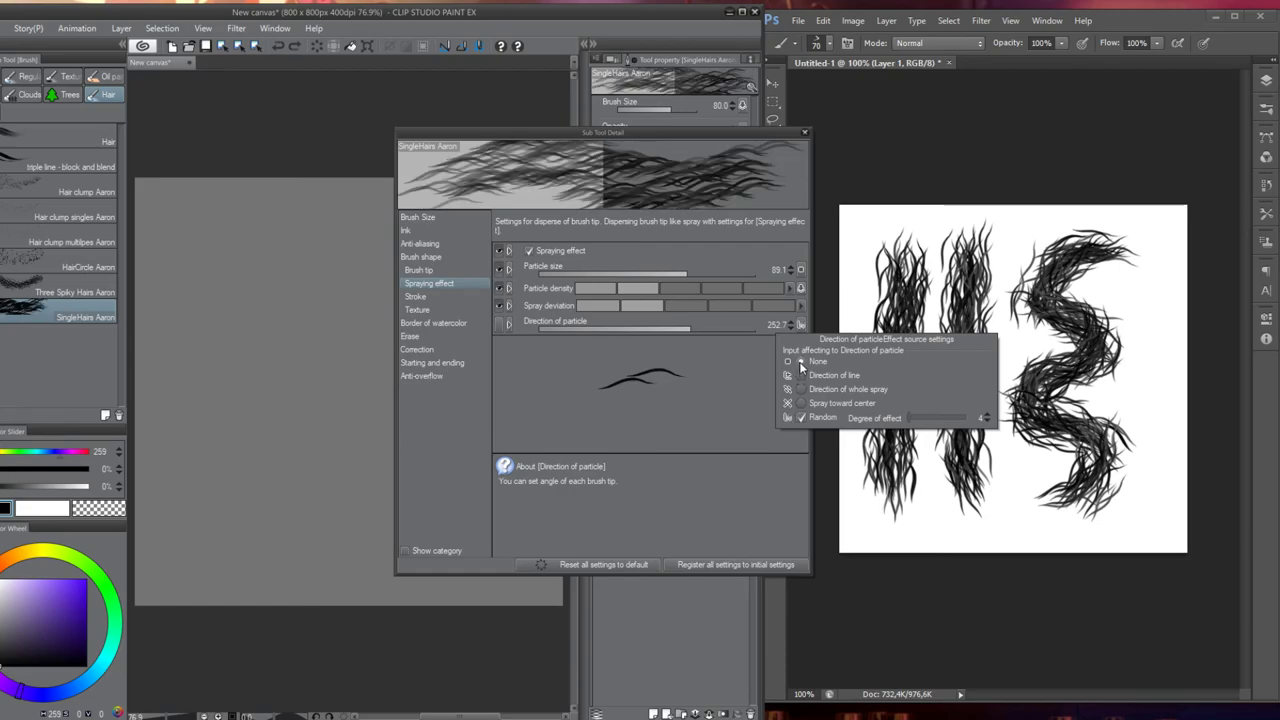
pyautogui.click(800, 375)
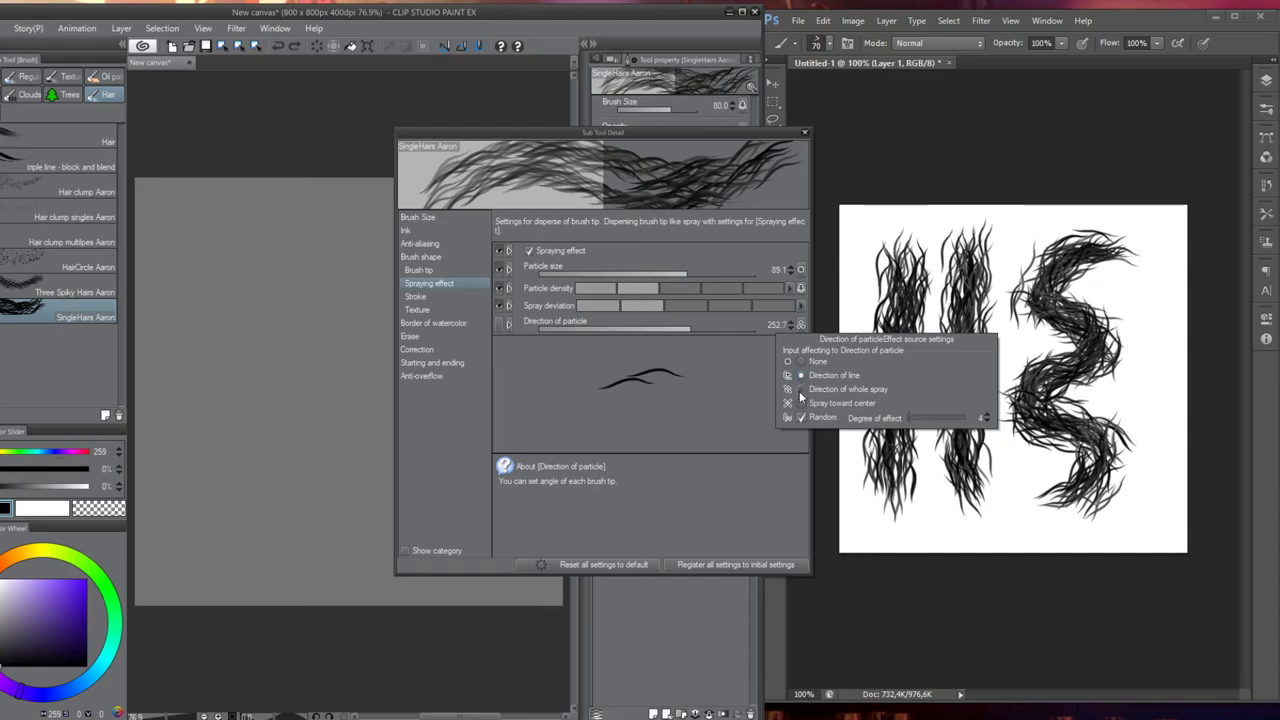
pyautogui.click(800, 389)
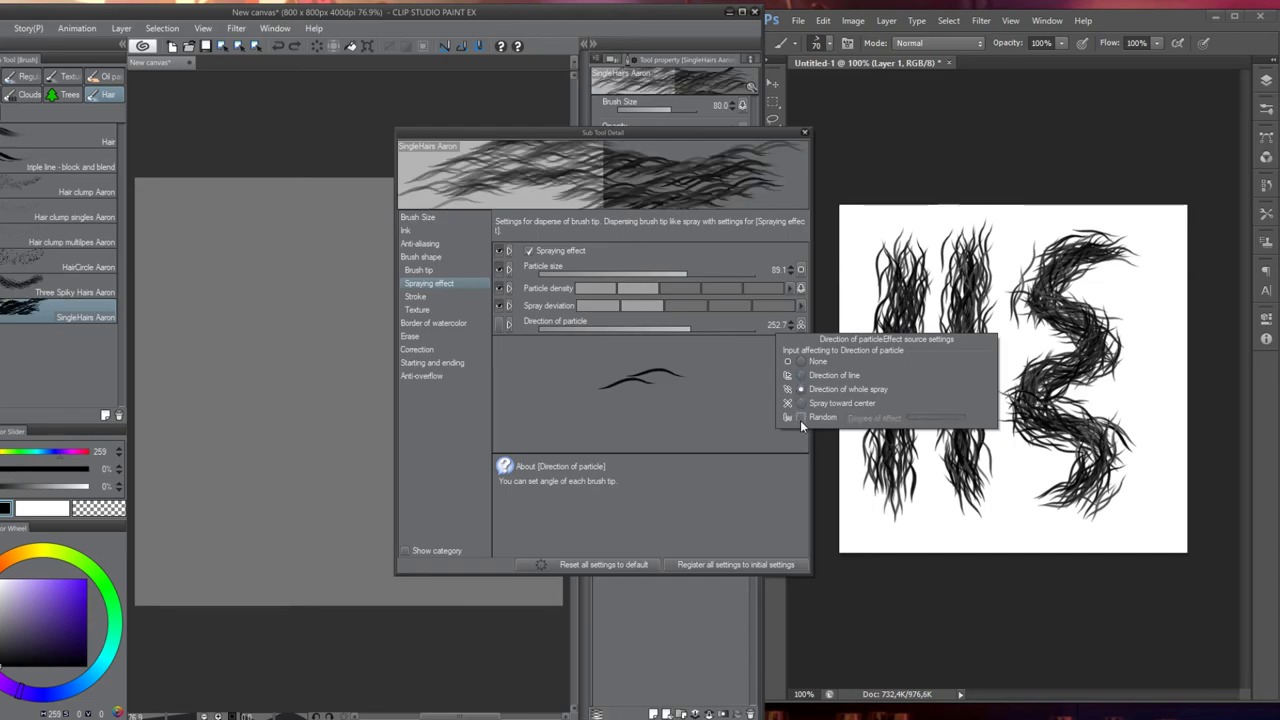
pyautogui.click(800, 418)
pyautogui.click(256, 272)
pyautogui.moveTo(243, 271); pyautogui.dragTo(240, 544)
pyautogui.hotkey('ctrl', 'z')
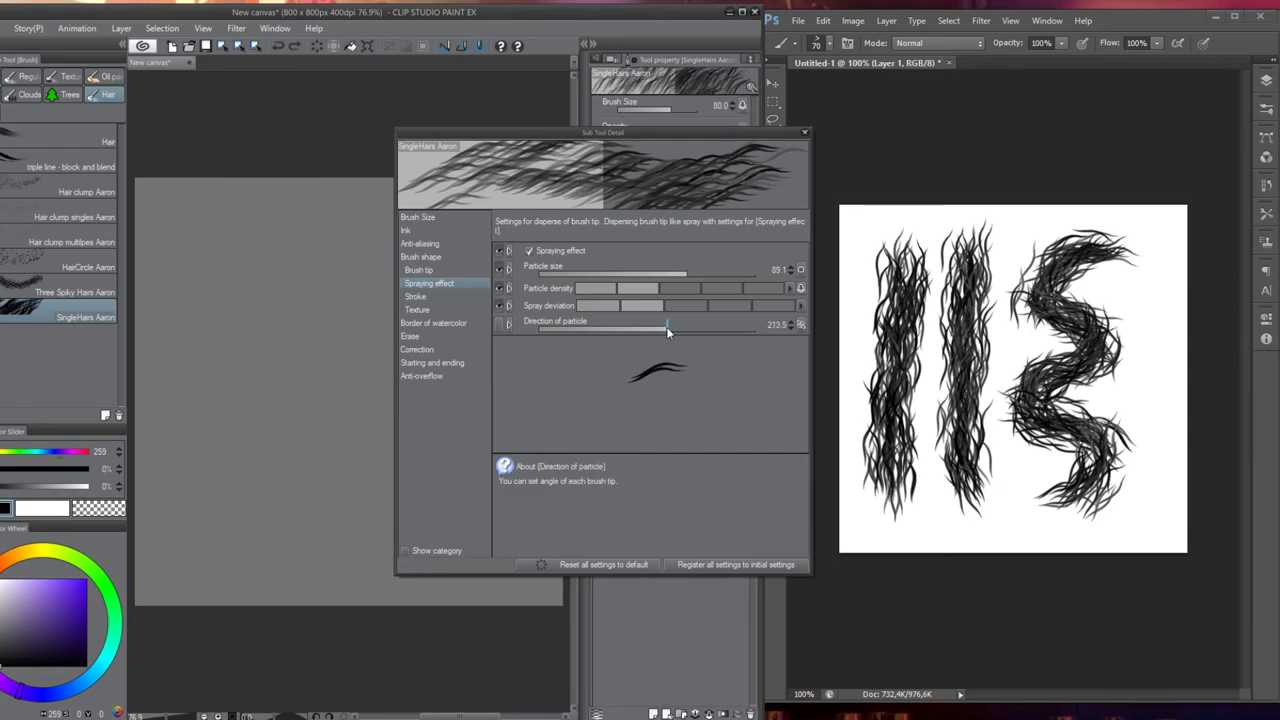
# Set particle direction to 166.2 and test vertical strokes, undoing each
pyautogui.click(427, 272)
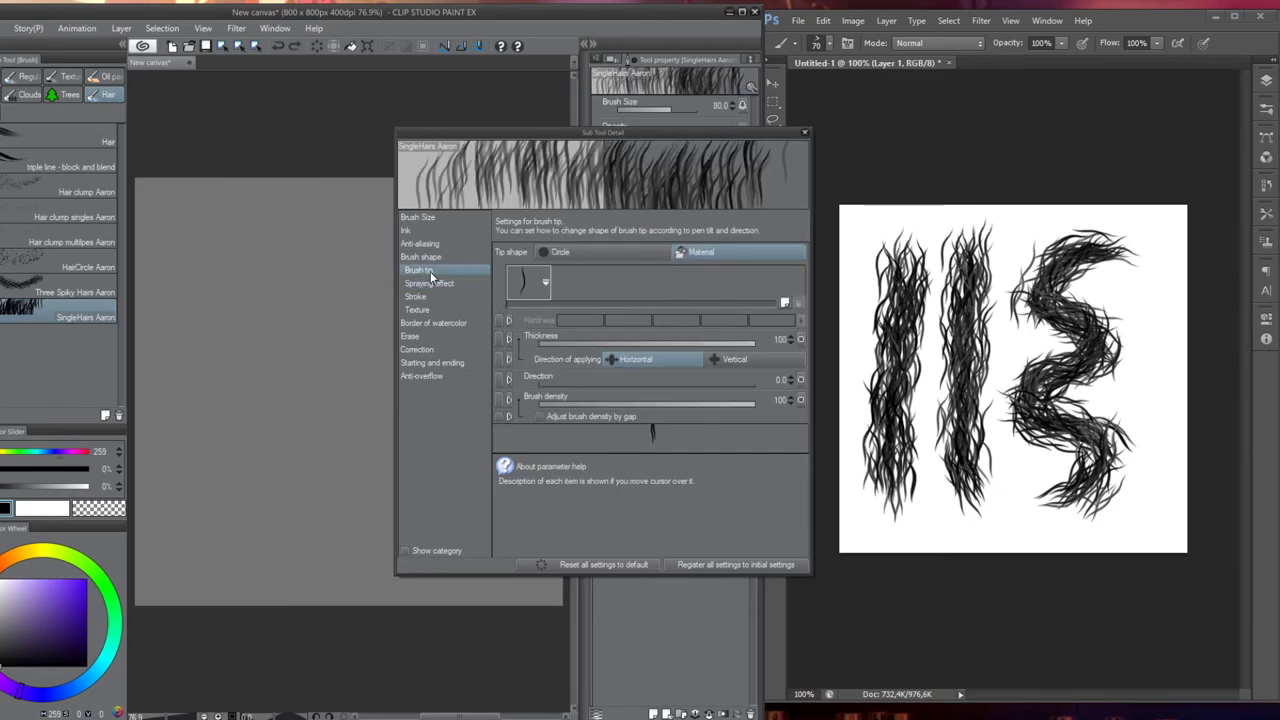
pyautogui.click(430, 283)
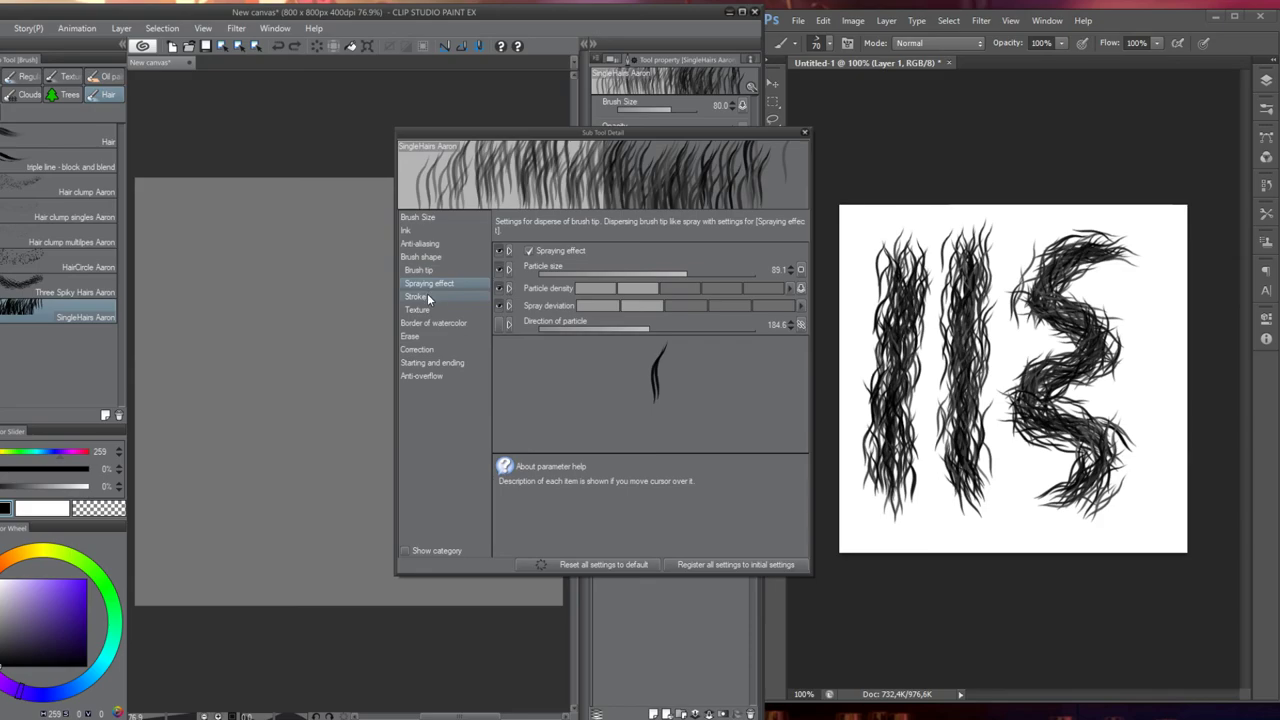
pyautogui.moveTo(640, 330)
pyautogui.mouseDown()
pyautogui.moveTo(620, 328)
pyautogui.moveTo(640, 328)
pyautogui.mouseUp()
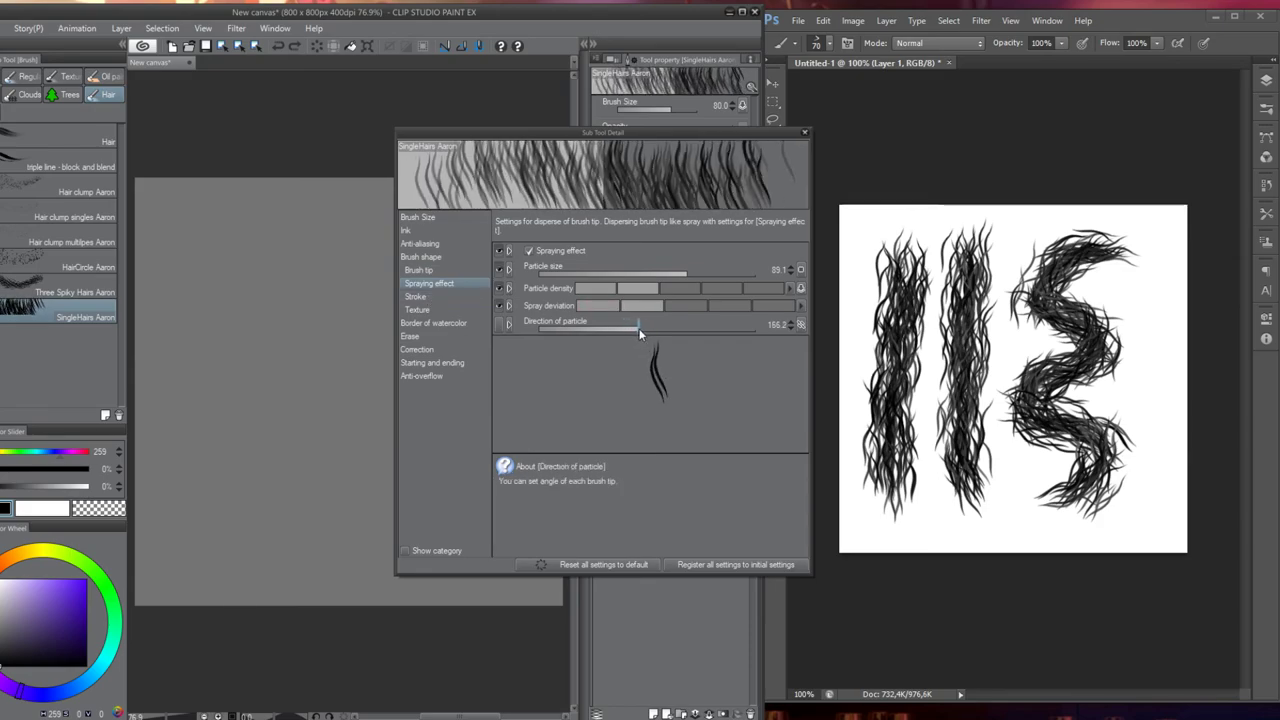
pyautogui.moveTo(213, 235)
pyautogui.mouseDown()
pyautogui.moveTo(255, 420)
pyautogui.moveTo(250, 505)
pyautogui.mouseUp()
pyautogui.hotkey('ctrl', 'z')
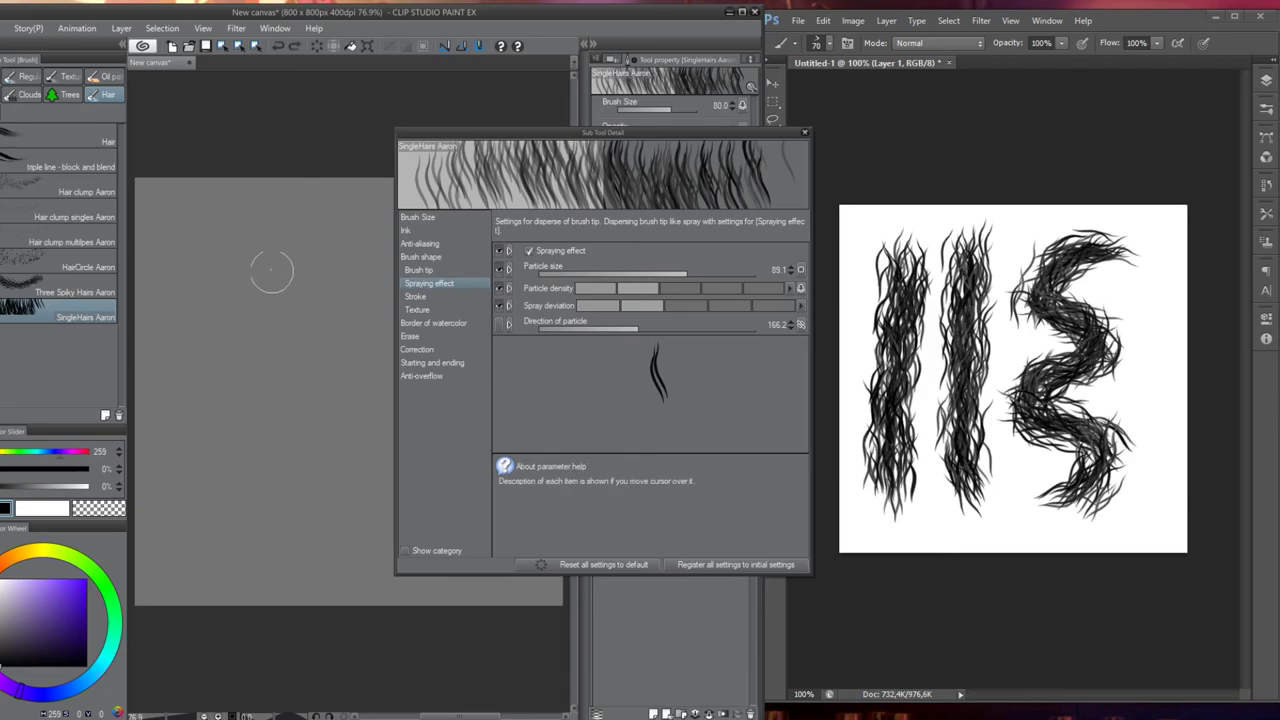
pyautogui.moveTo(240, 210); pyautogui.dragTo(245, 568)
pyautogui.hotkey('ctrl', 'z')
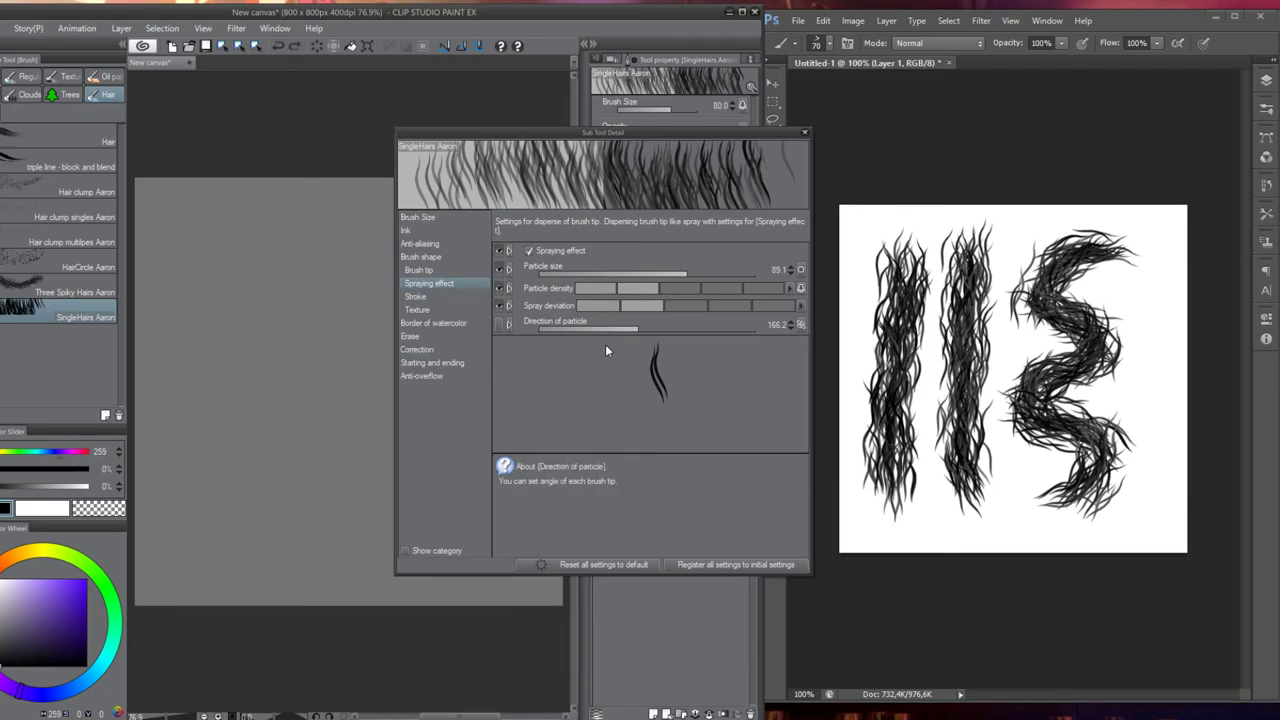
# Raise spray deviation in two steps, testing strokes at brush size 200 and then back at 100
pyautogui.click(686, 309)
pyautogui.moveTo(241, 263); pyautogui.dragTo(238, 480)
pyautogui.hotkey('ctrl', 'z')
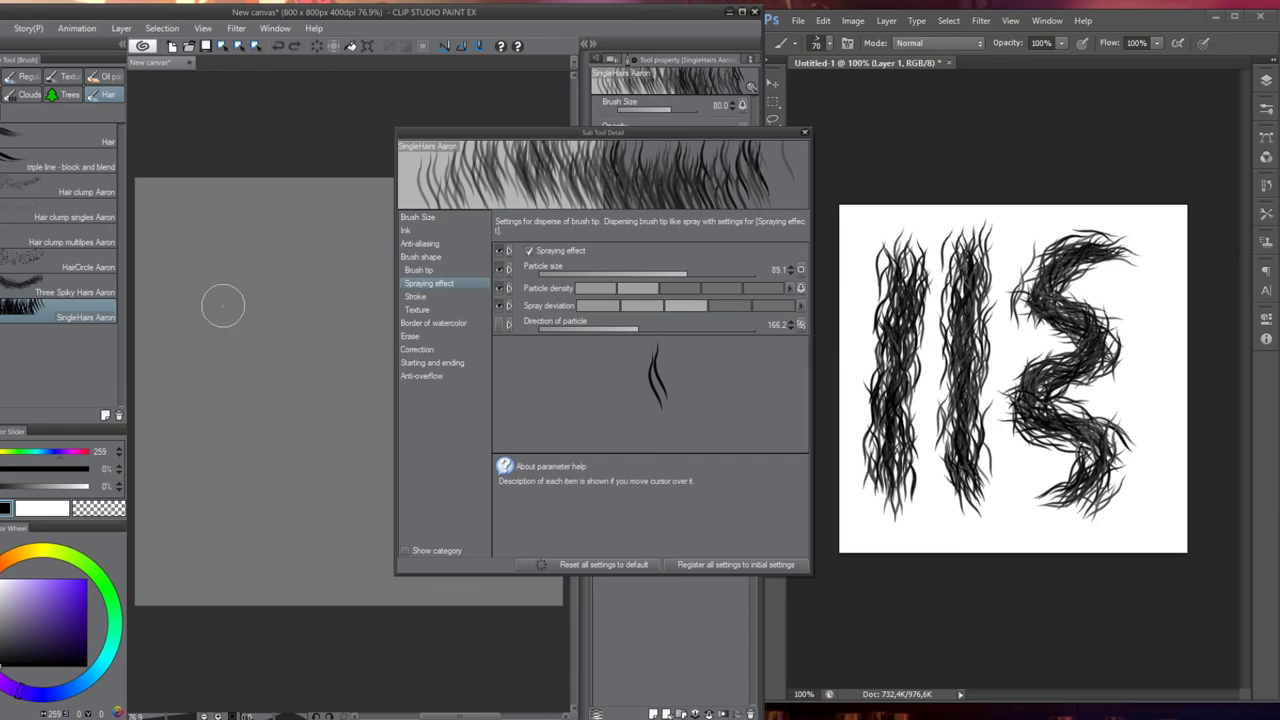
pyautogui.press(']')
pyautogui.press(']')
pyautogui.press(']')
pyautogui.press(']')
pyautogui.press(']')
pyautogui.moveTo(232, 285); pyautogui.dragTo(245, 490)
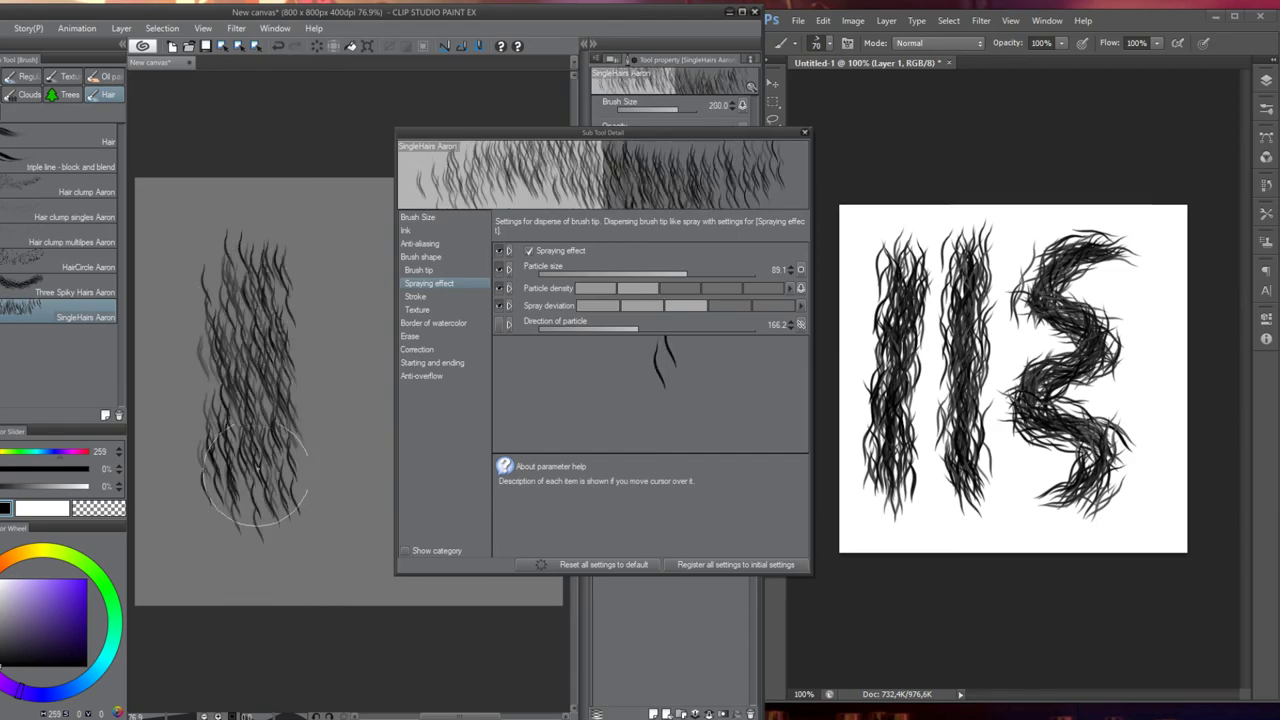
pyautogui.hotkey('ctrl', 'z')
pyautogui.click(632, 306)
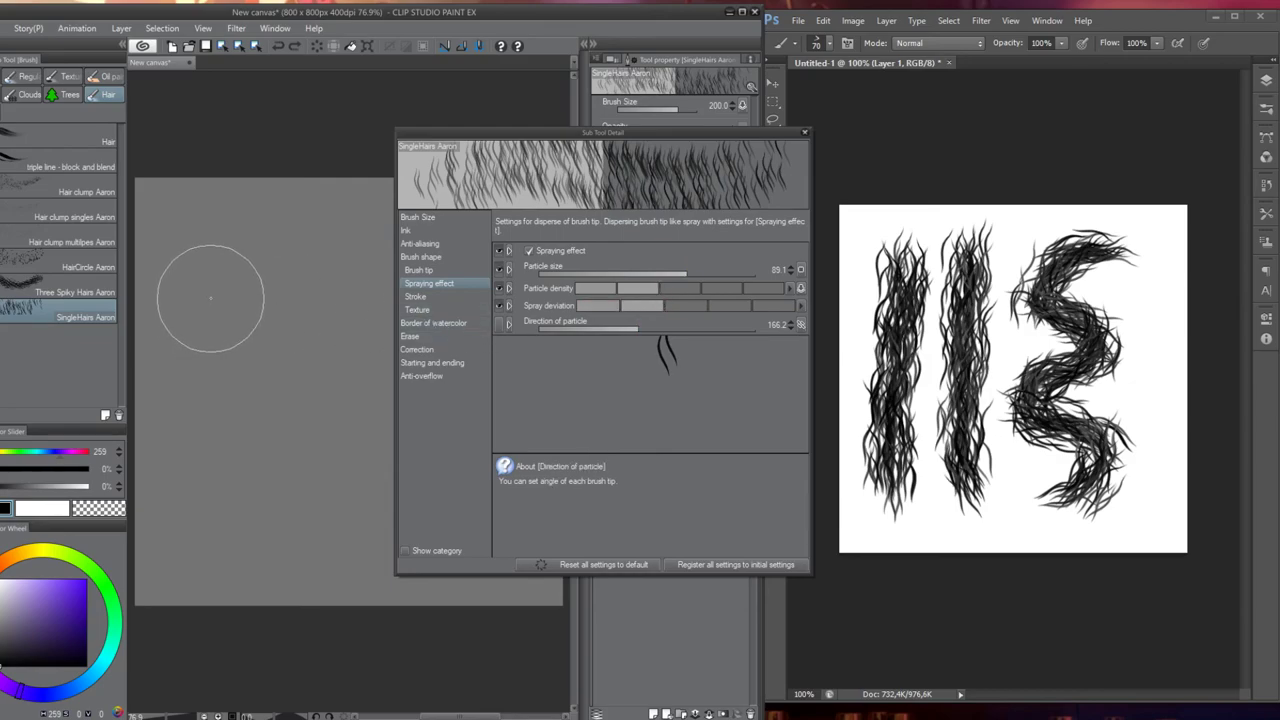
pyautogui.press('[')
pyautogui.press('[')
pyautogui.press('[')
pyautogui.press('[')
pyautogui.moveTo(229, 243); pyautogui.dragTo(230, 545)
pyautogui.hotkey('ctrl', 'z')
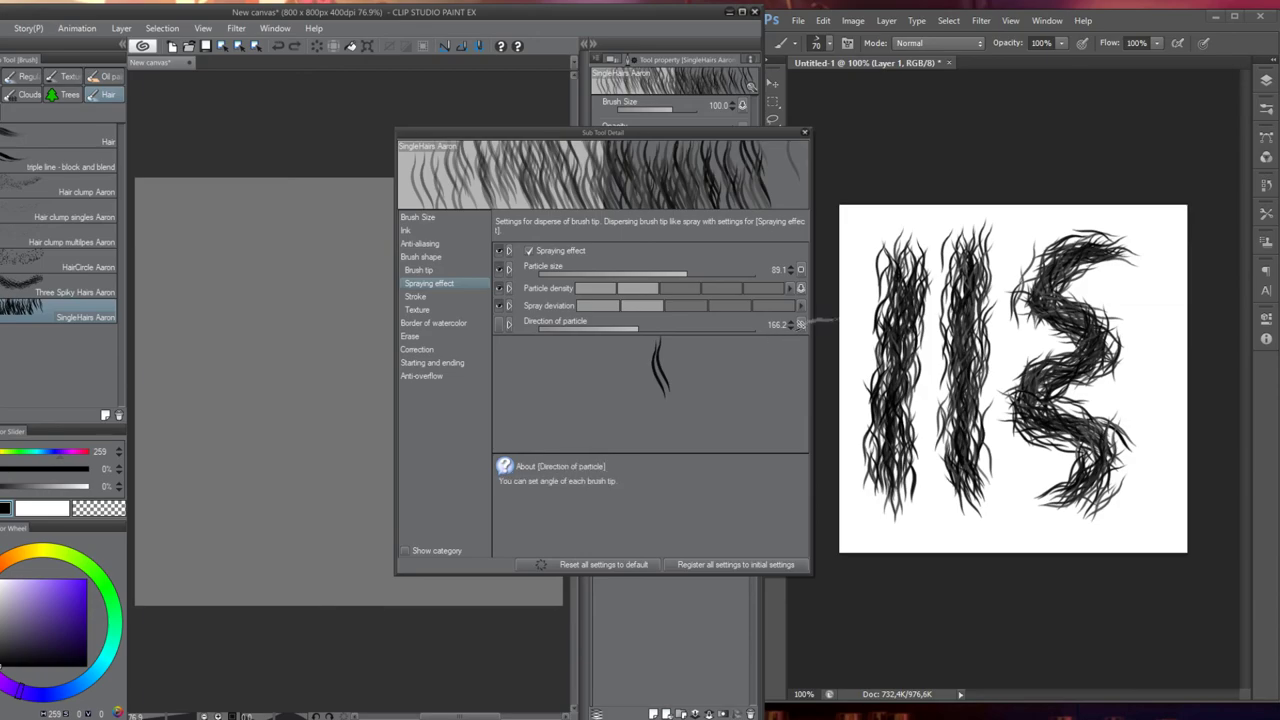
# Enable Random particle direction with degree of effect 14 and test a stroke
pyautogui.click(799, 325)
pyautogui.click(801, 417)
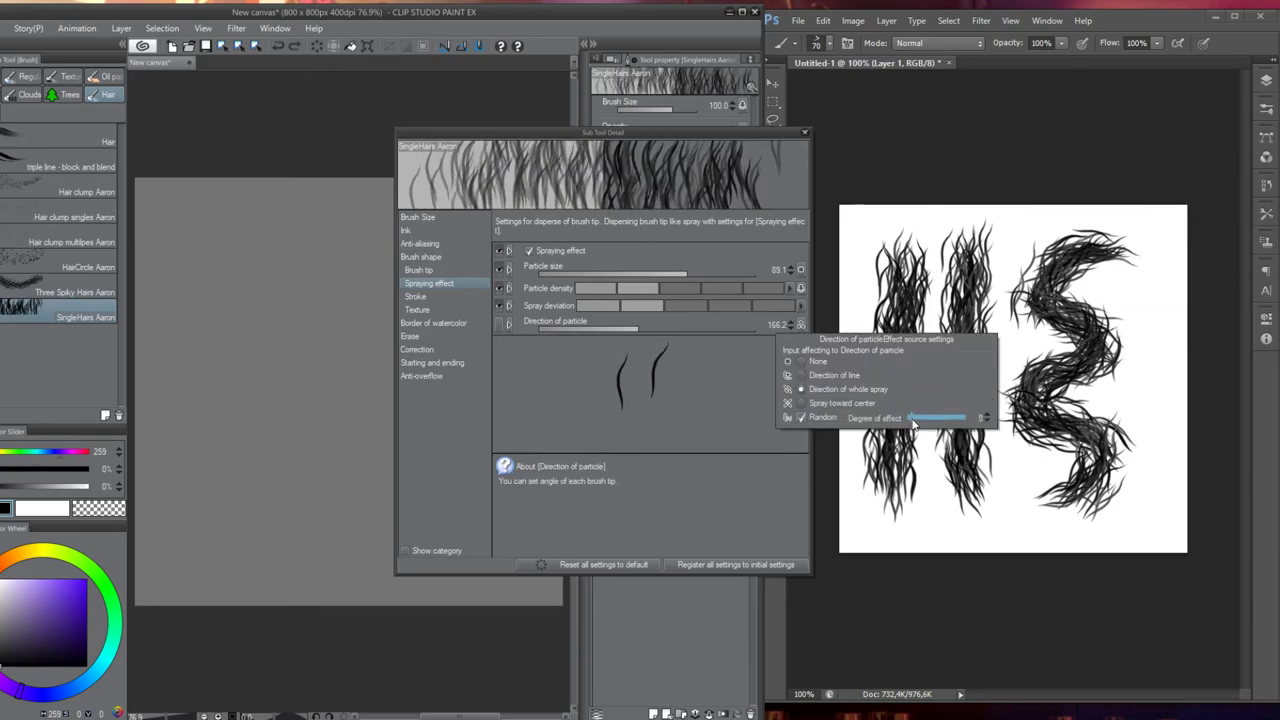
pyautogui.moveTo(912, 425)
pyautogui.mouseDown()
pyautogui.moveTo(937, 425)
pyautogui.moveTo(916, 422)
pyautogui.mouseUp()
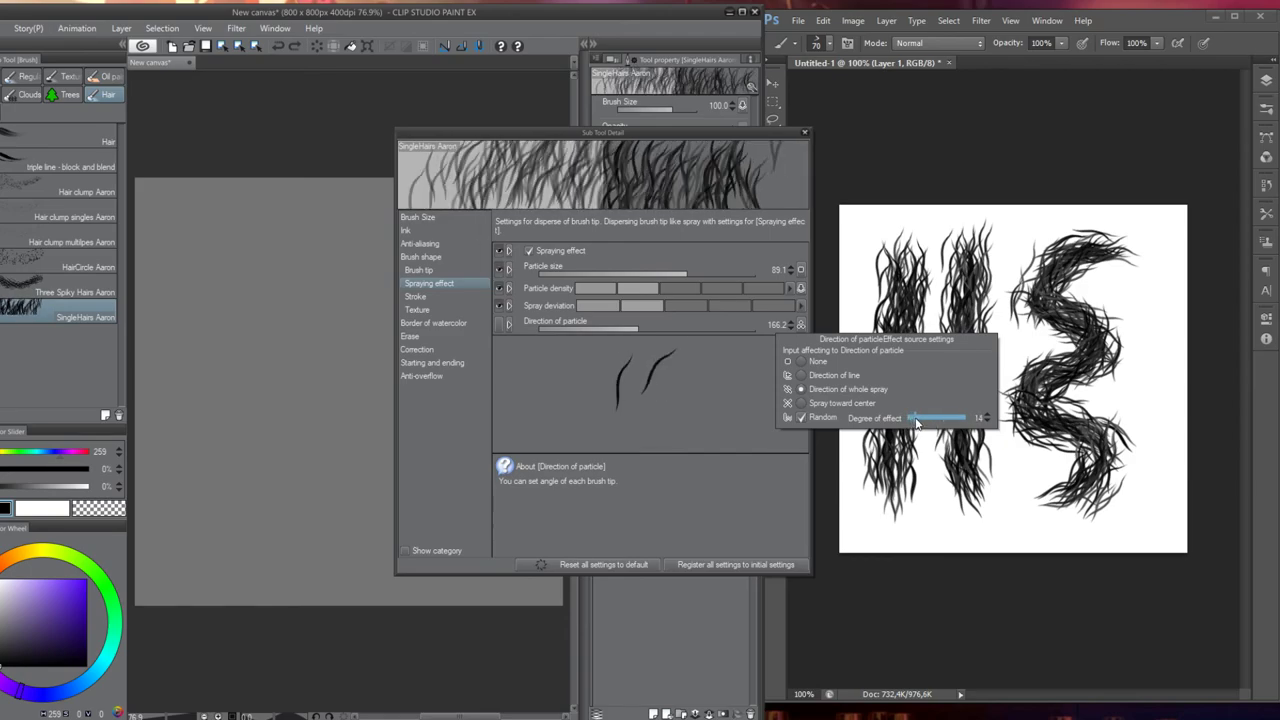
pyautogui.click(801, 403)
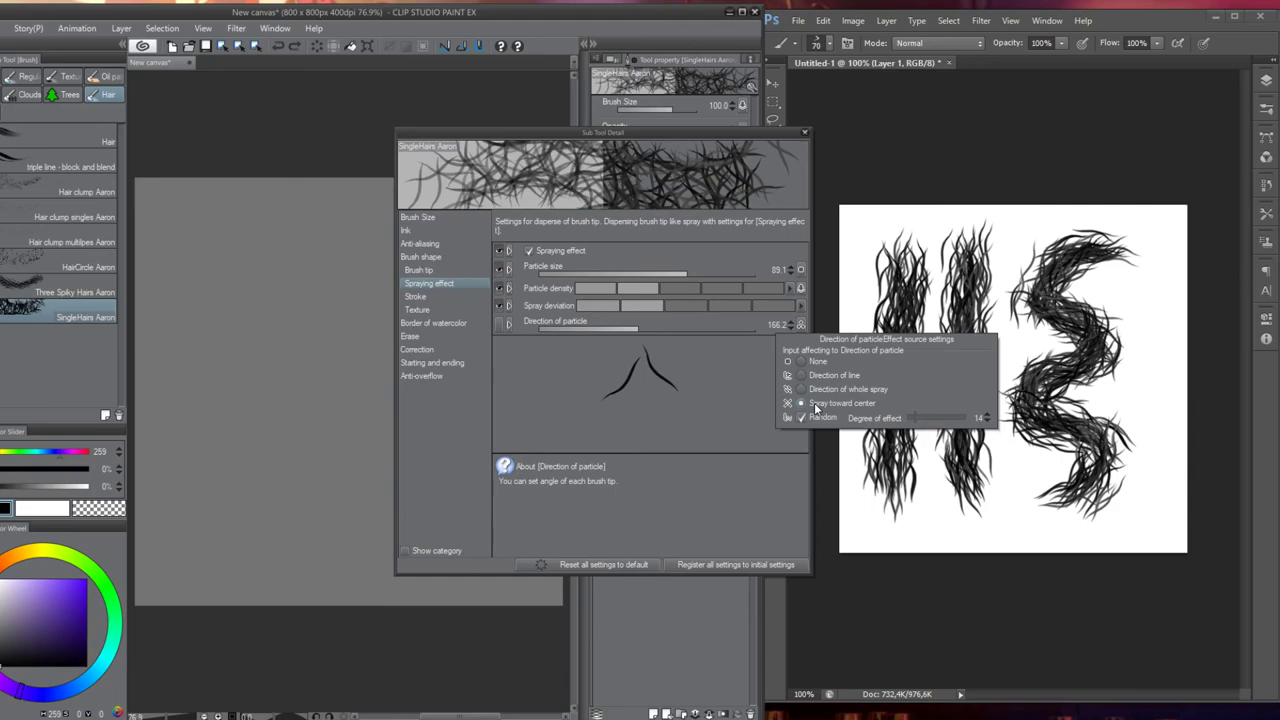
pyautogui.click(261, 293)
pyautogui.moveTo(263, 240); pyautogui.dragTo(270, 500)
pyautogui.hotkey('ctrl', 'z')
# Switch particle direction to follow Direction of line and test a vertical stroke
pyautogui.click(800, 326)
pyautogui.click(824, 375)
pyautogui.click(241, 293)
pyautogui.moveTo(241, 236); pyautogui.dragTo(236, 500)
pyautogui.hotkey('ctrl', 'z')
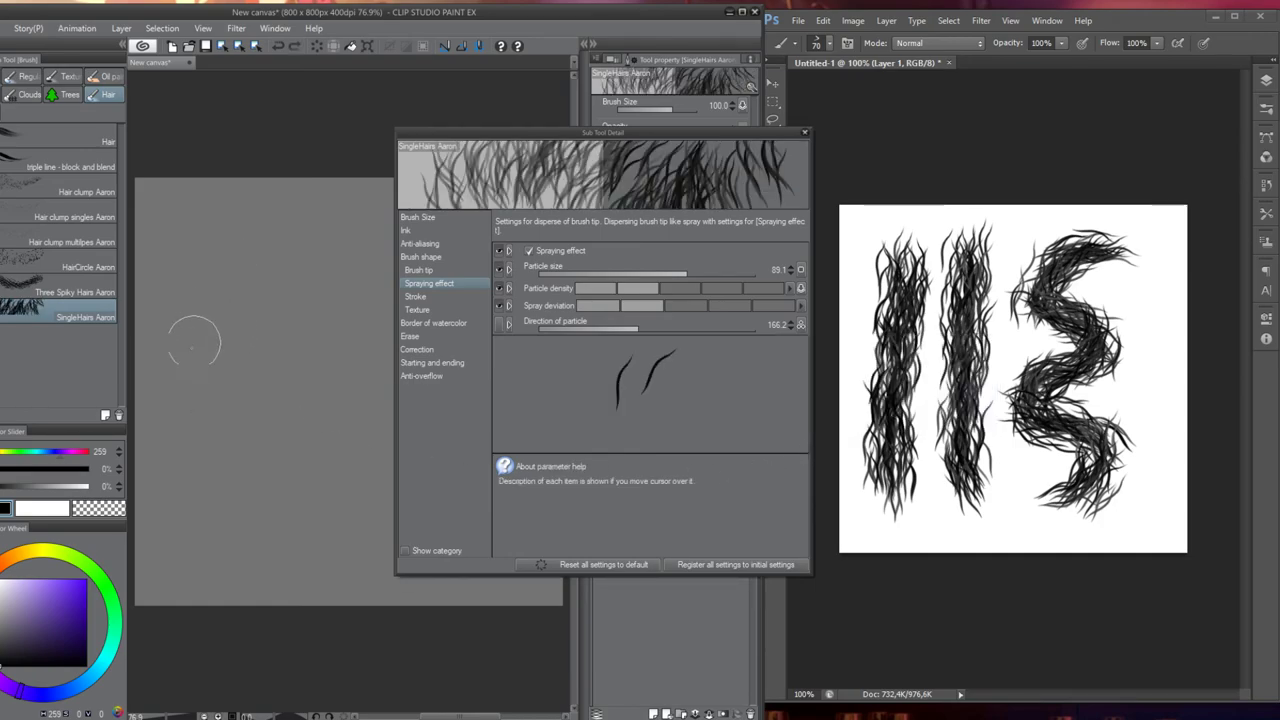
# Try particle direction at 250.4 with test hair strokes, undoing each
pyautogui.moveTo(194, 337)
pyautogui.mouseDown()
pyautogui.moveTo(268, 373)
pyautogui.moveTo(360, 400)
pyautogui.mouseUp()
pyautogui.hotkey('ctrl', 'z')
pyautogui.moveTo(629, 336); pyautogui.dragTo(689, 338)
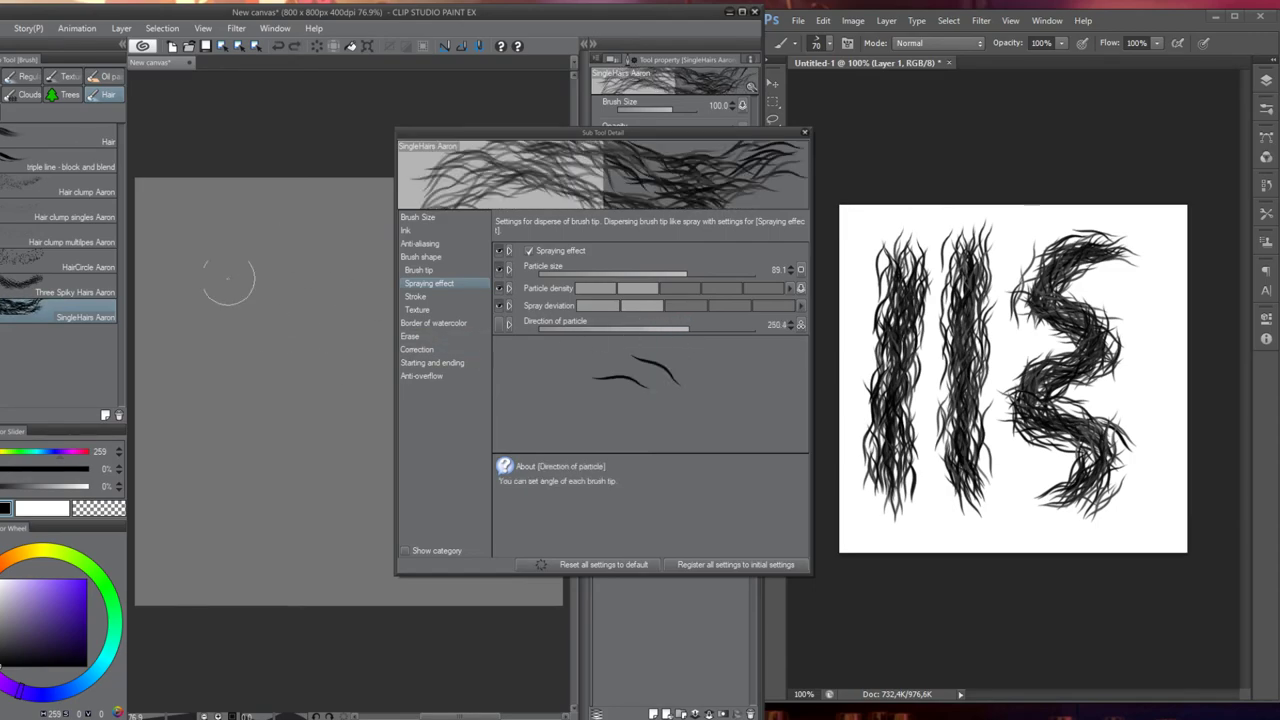
pyautogui.moveTo(240, 222); pyautogui.dragTo(242, 545)
pyautogui.hotkey('ctrl', 'z')
pyautogui.moveTo(238, 205); pyautogui.dragTo(243, 540)
pyautogui.hotkey('ctrl', 'z')
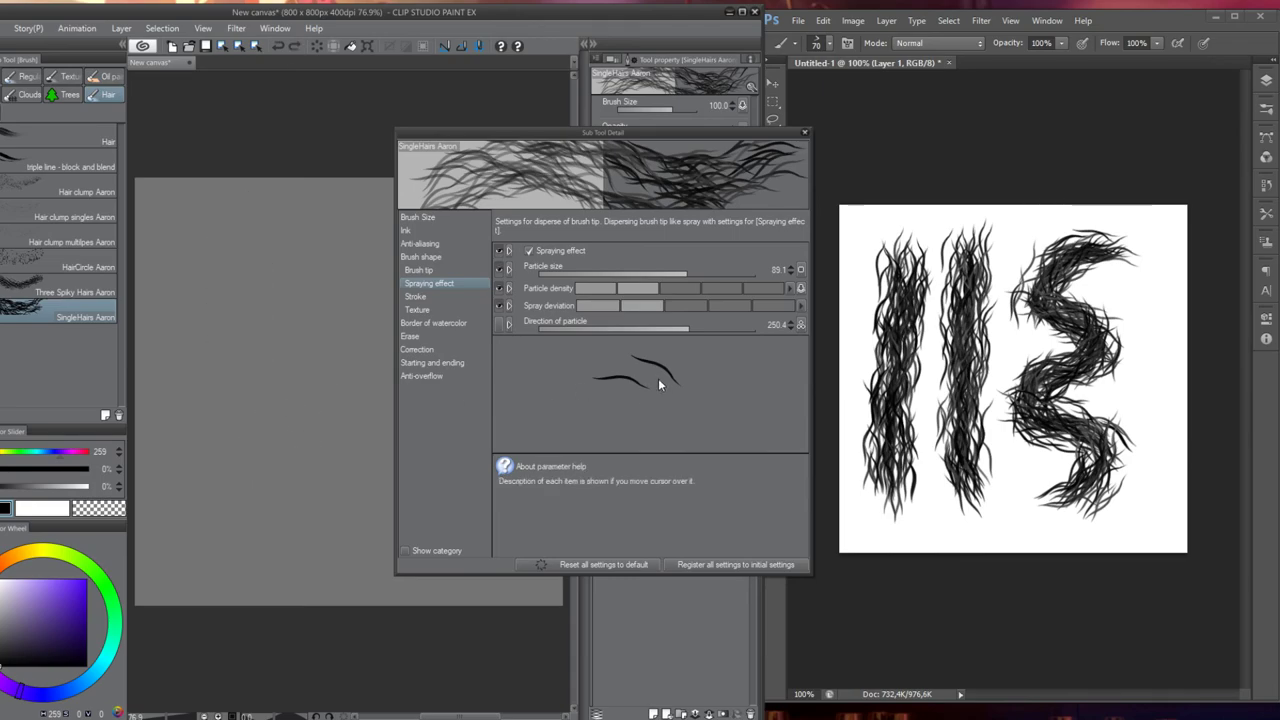
# Lower particle direction to 56.5, paint two hair strokes, then bring up Photoshop's brush settings
pyautogui.click(586, 330)
pyautogui.moveTo(591, 331)
pyautogui.mouseDown()
pyautogui.moveTo(564, 329)
pyautogui.moveTo(572, 336)
pyautogui.mouseUp()
pyautogui.moveTo(262, 205)
pyautogui.mouseDown()
pyautogui.moveTo(275, 575)
pyautogui.moveTo(295, 512)
pyautogui.mouseUp()
pyautogui.hotkey('ctrl', 'z')
pyautogui.hotkey('ctrl', 'z')
pyautogui.moveTo(237, 245); pyautogui.dragTo(244, 505)
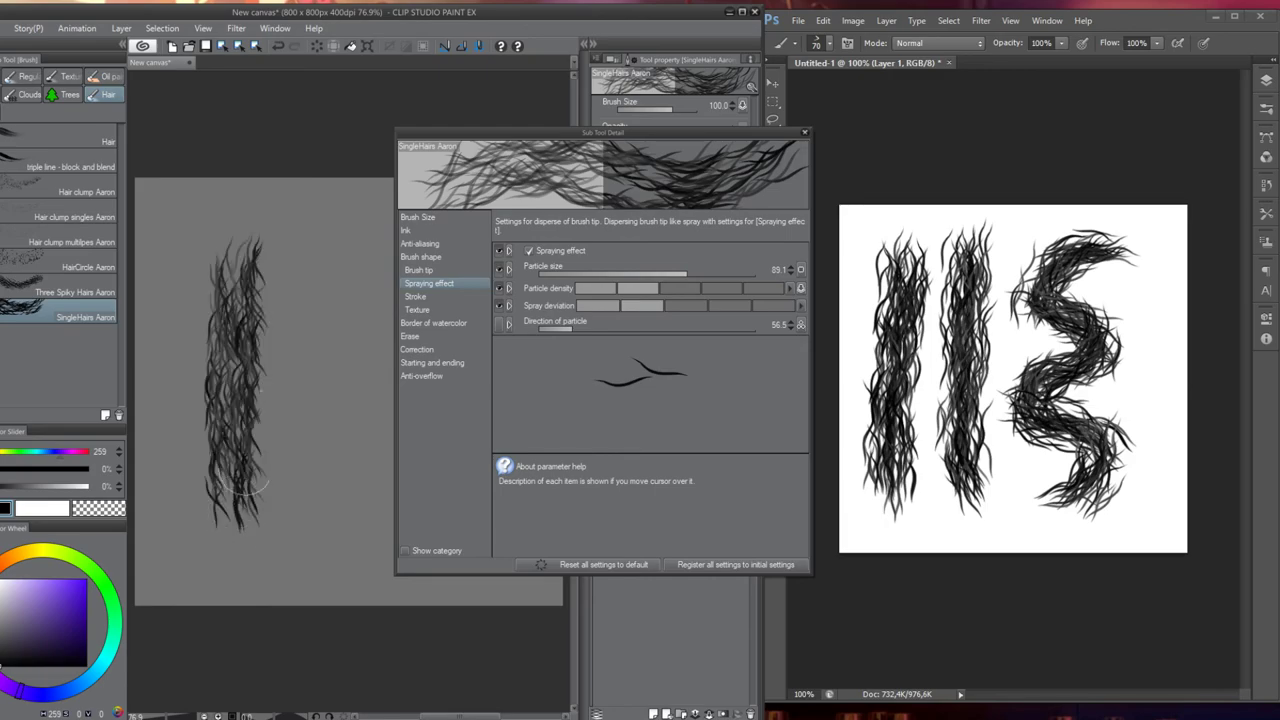
pyautogui.moveTo(292, 225); pyautogui.dragTo(284, 560)
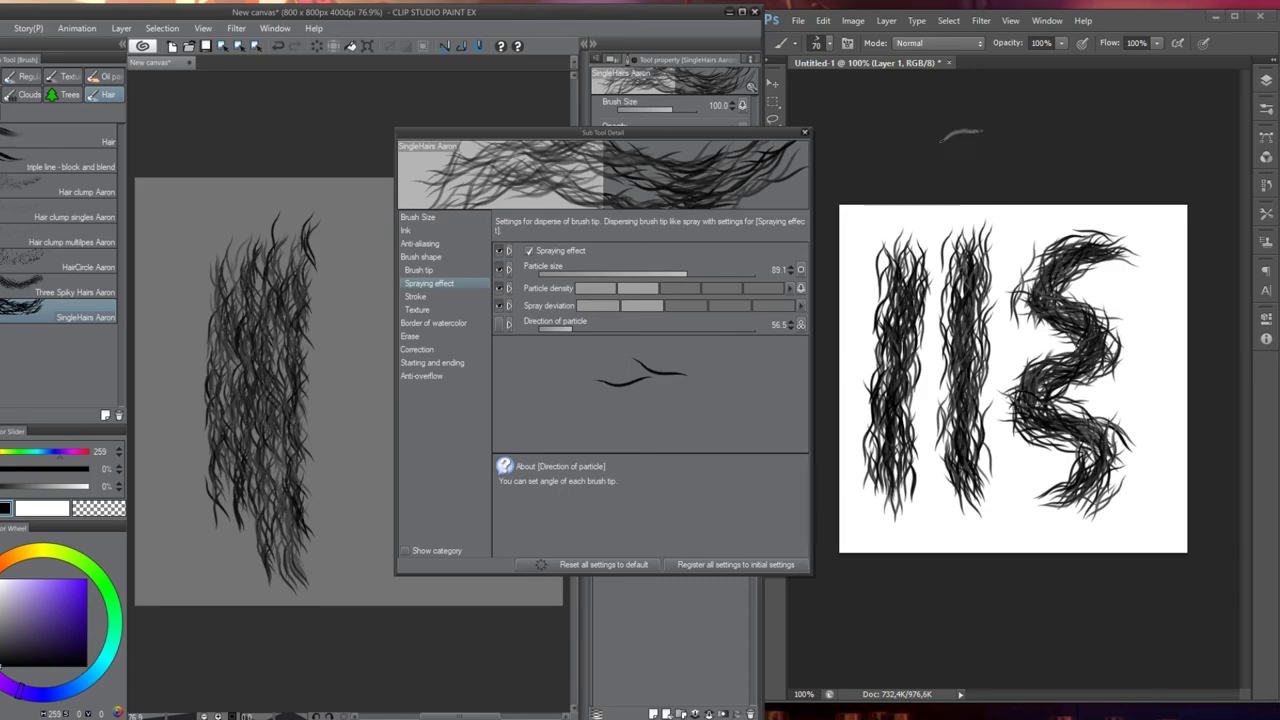
pyautogui.click(848, 44)
pyautogui.click(848, 44)
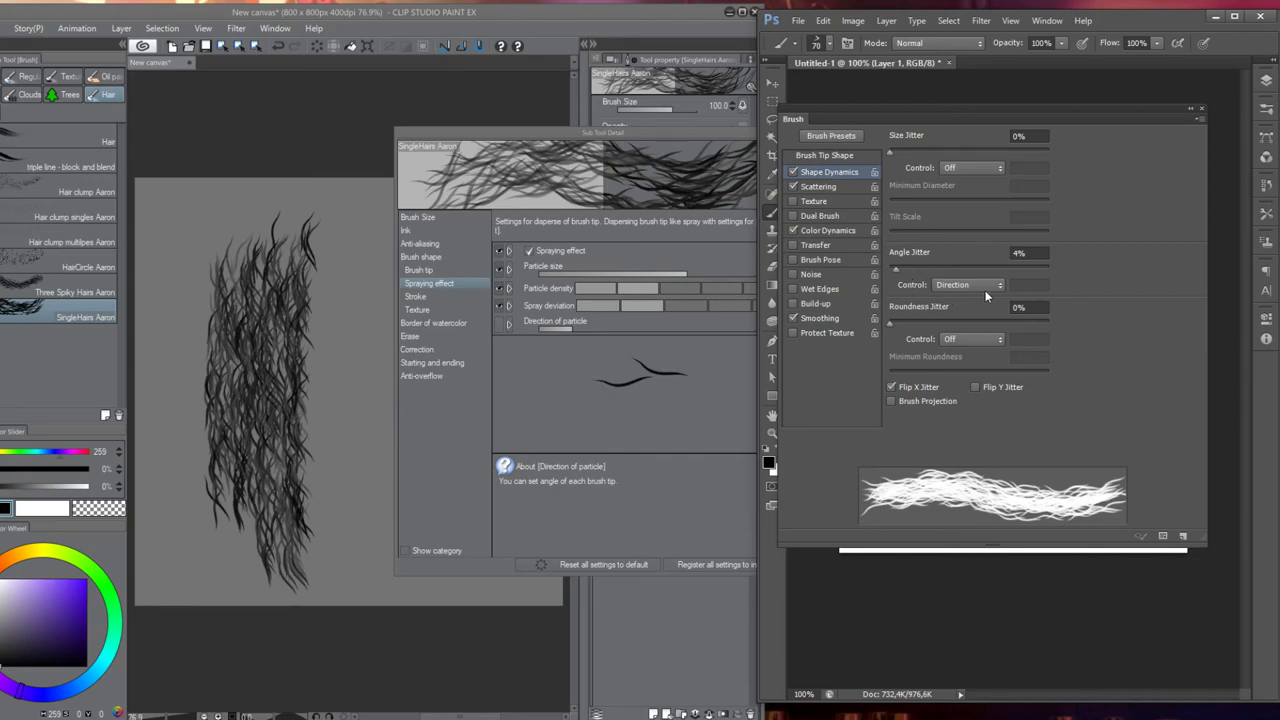
# Toggle Flip X Jitter off and back on in Shape Dynamics, then close the Brush panel
pyautogui.click(892, 388)
pyautogui.click(892, 388)
pyautogui.click(1203, 109)
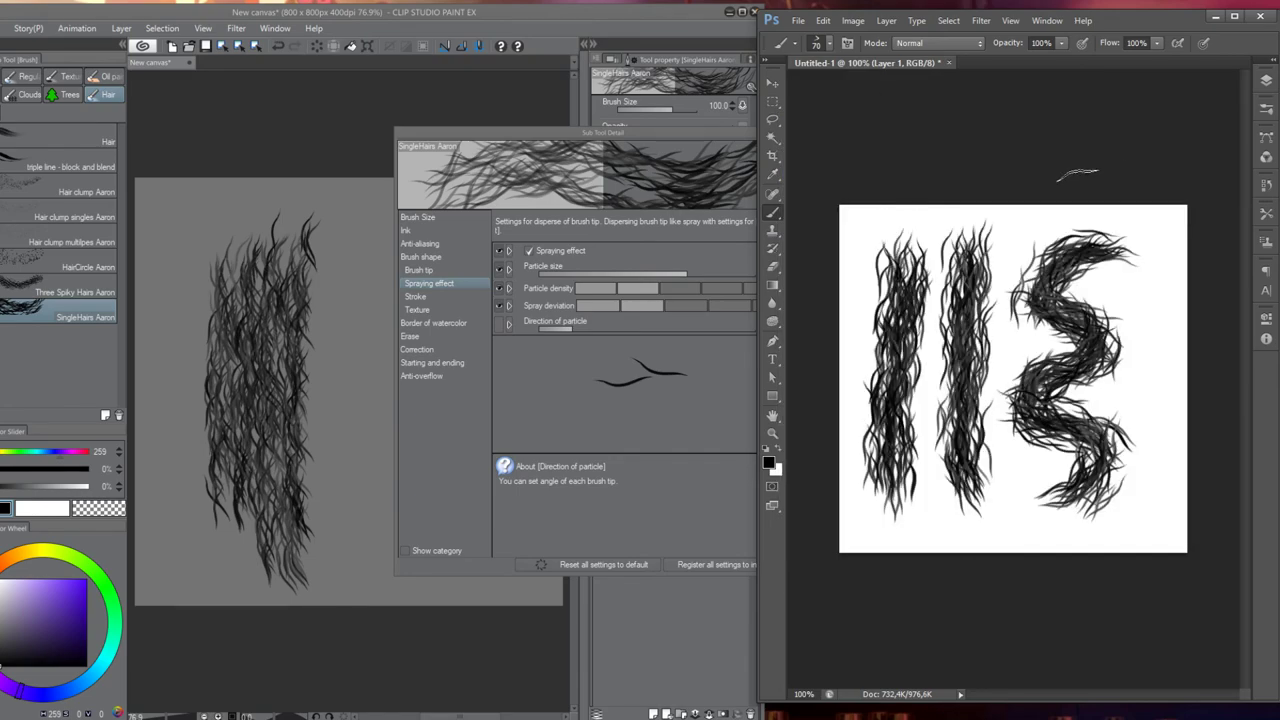
# Back in Clip Studio Paint, undo the earlier hair strokes to clear the canvas
pyautogui.click(536, 379)
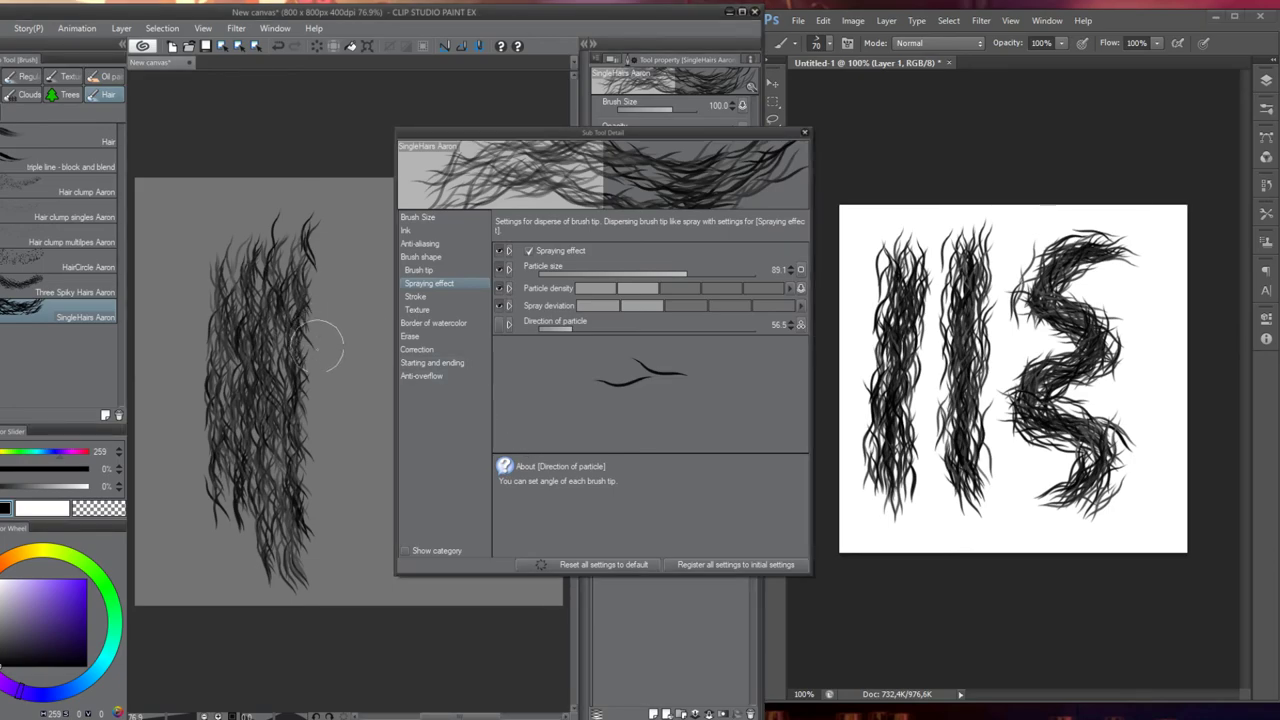
pyautogui.hotkey('ctrl', 'z')
pyautogui.hotkey('ctrl', 'z')
pyautogui.moveTo(268, 240); pyautogui.dragTo(275, 590)
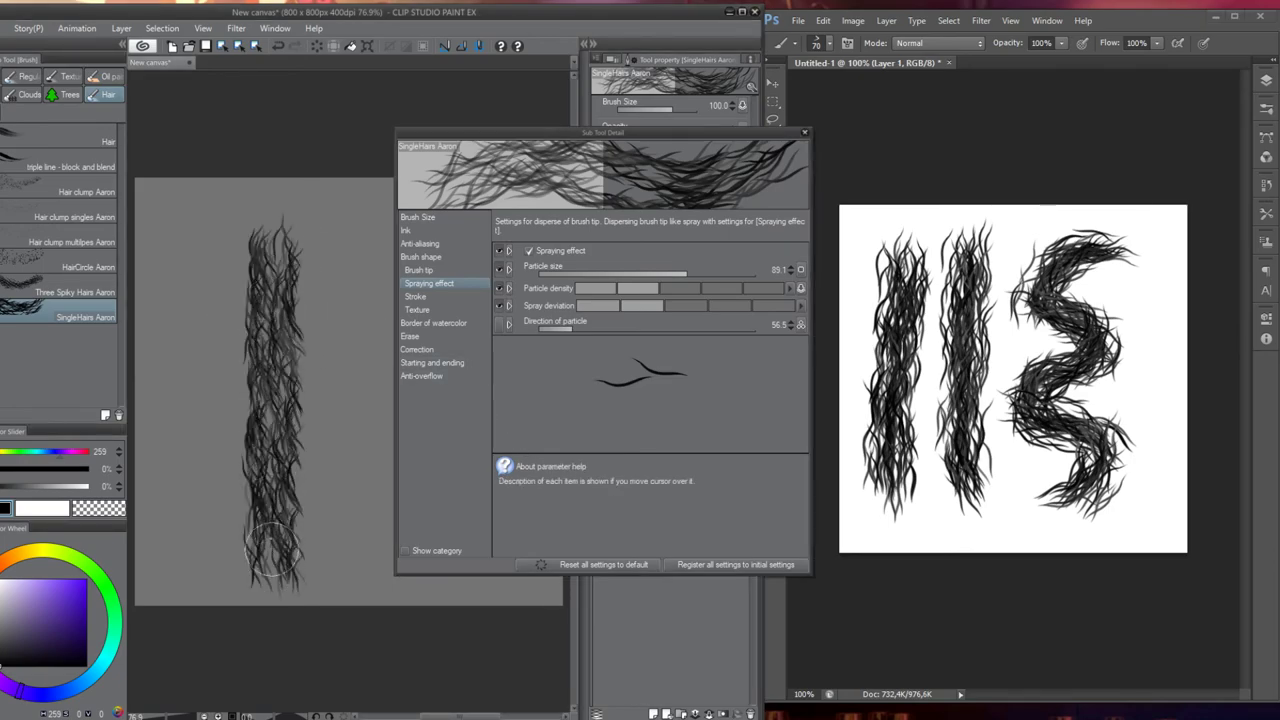
pyautogui.hotkey('ctrl', 'z')
# Set particle direction to 240.0, test two strokes, and open its effect-source settings
pyautogui.moveTo(699, 329)
pyautogui.mouseDown()
pyautogui.moveTo(777, 332)
pyautogui.moveTo(704, 320)
pyautogui.moveTo(686, 330)
pyautogui.mouseUp()
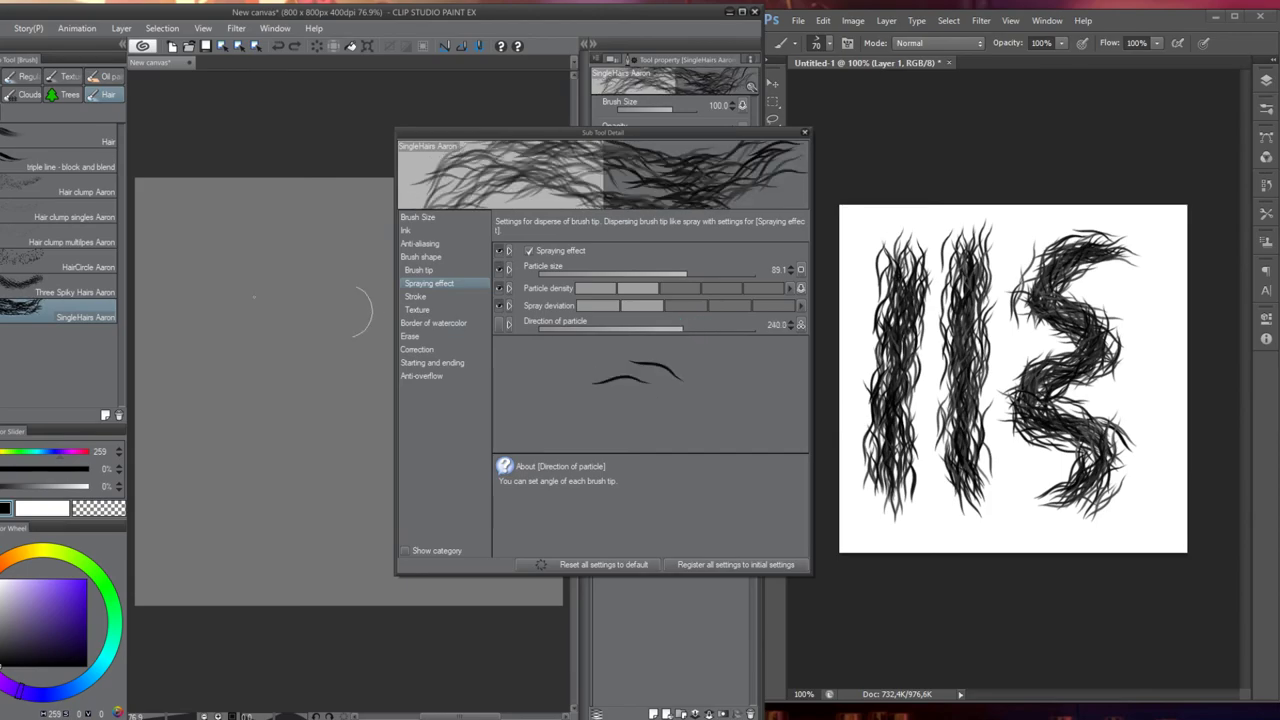
pyautogui.moveTo(228, 205); pyautogui.dragTo(245, 578)
pyautogui.hotkey('ctrl', 'z')
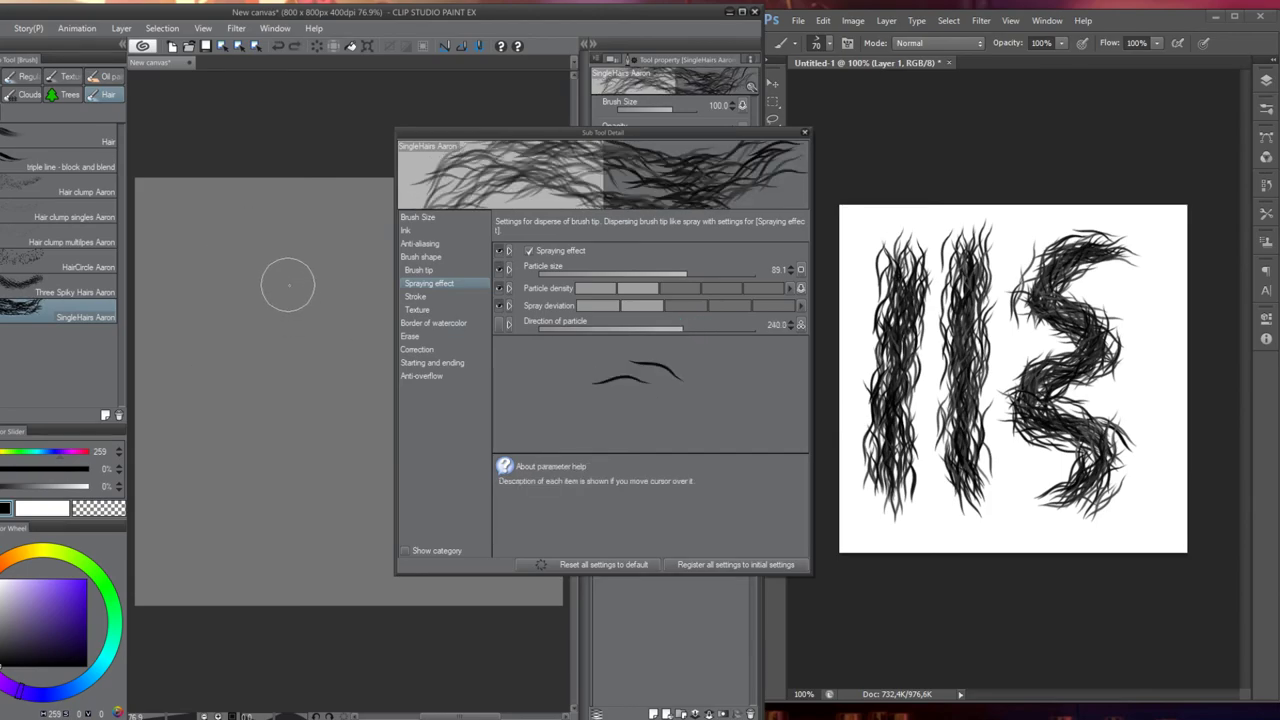
pyautogui.moveTo(288, 285); pyautogui.dragTo(282, 590)
pyautogui.hotkey('ctrl', 'z')
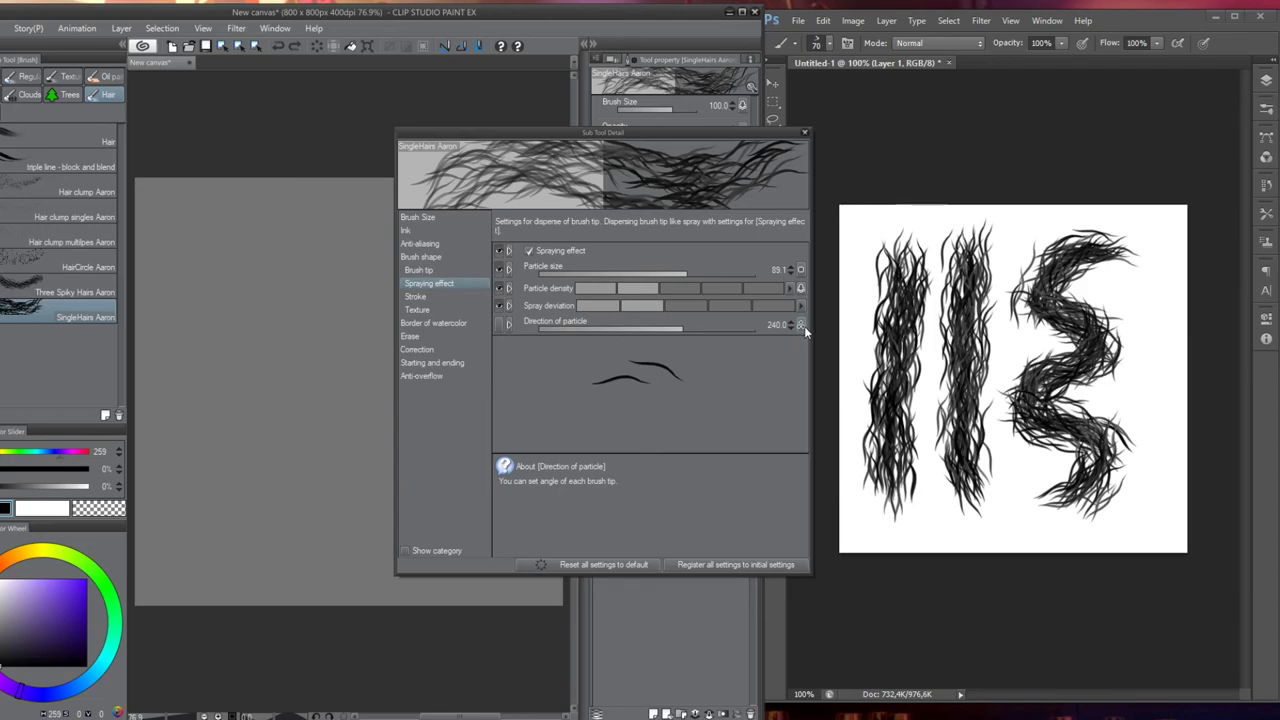
pyautogui.click(801, 325)
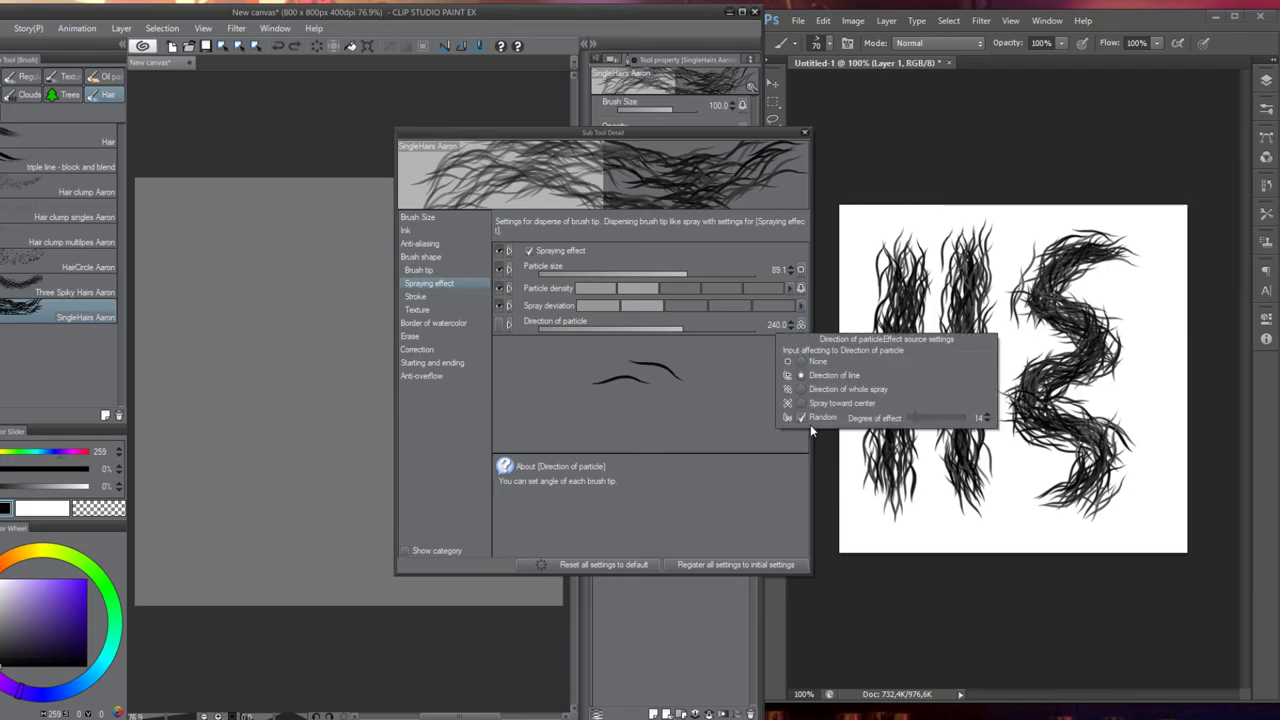
# Choose Direction of whole spray as the particle direction source and paint a vertical test stroke
pyautogui.click(866, 390)
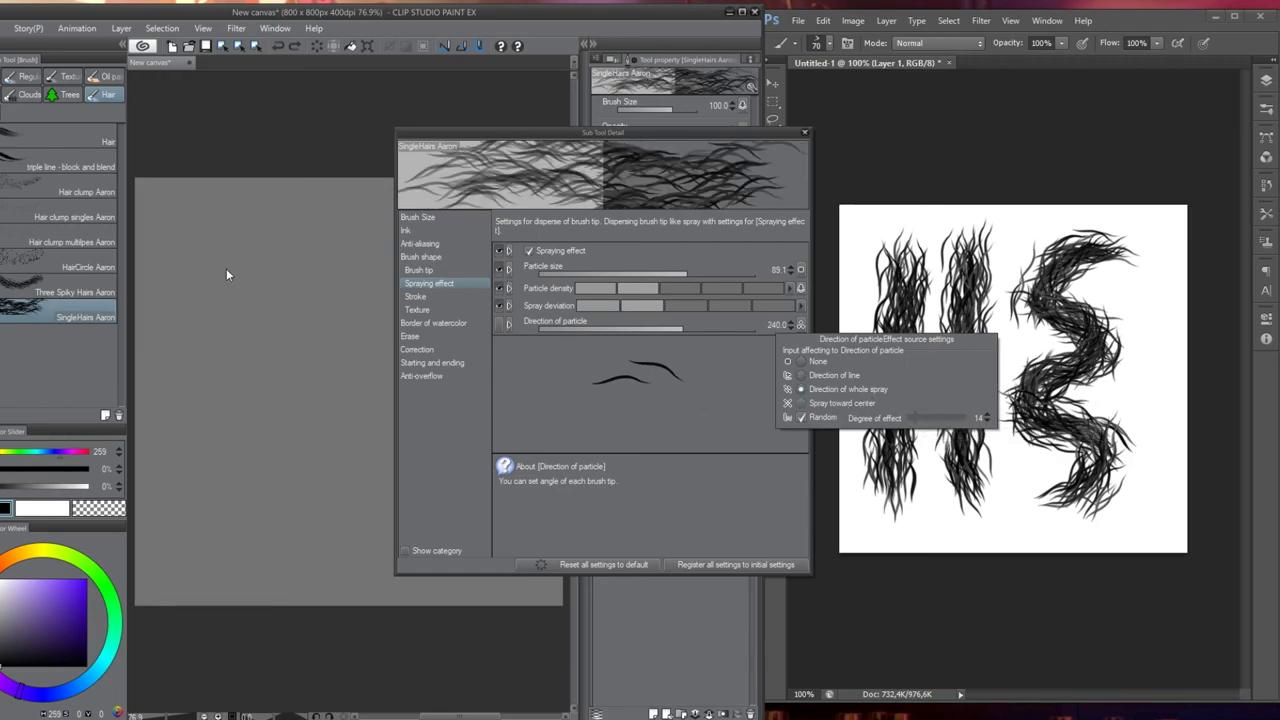
pyautogui.moveTo(240, 218)
pyautogui.mouseDown()
pyautogui.moveTo(226, 511)
pyautogui.moveTo(226, 440)
pyautogui.mouseUp()
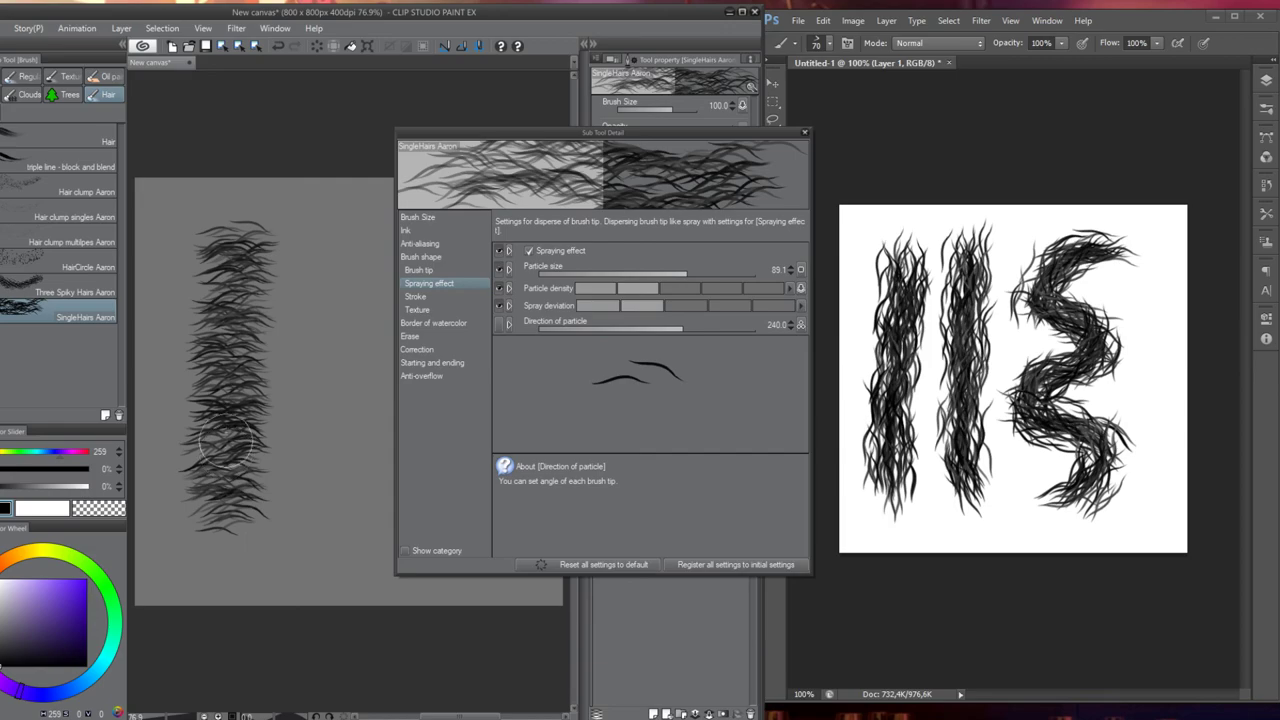
# Clear the canvas, set particle direction to 147.7, and paint three test hair strokes
pyautogui.press('Delete')
pyautogui.moveTo(641, 330); pyautogui.dragTo(634, 327)
pyautogui.moveTo(290, 212); pyautogui.dragTo(282, 572)
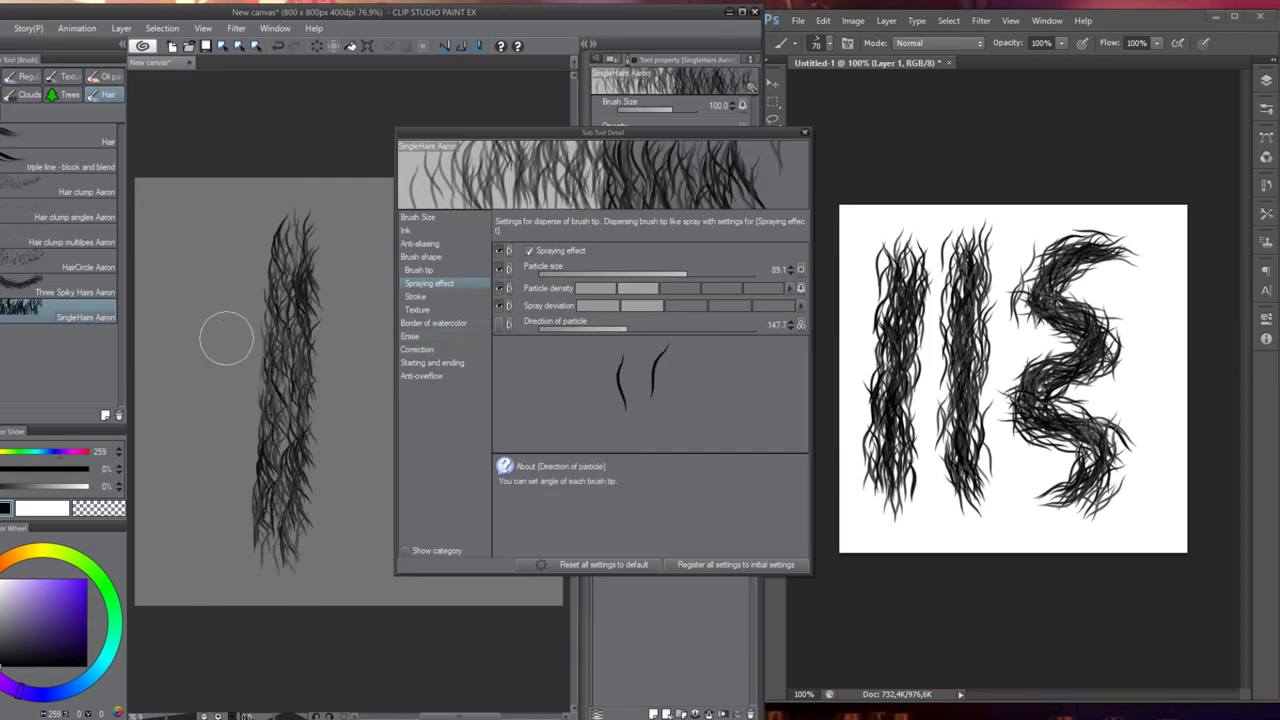
pyautogui.moveTo(238, 258)
pyautogui.mouseDown()
pyautogui.moveTo(225, 555)
pyautogui.moveTo(300, 585)
pyautogui.mouseUp()
pyautogui.moveTo(325, 225); pyautogui.dragTo(300, 540)
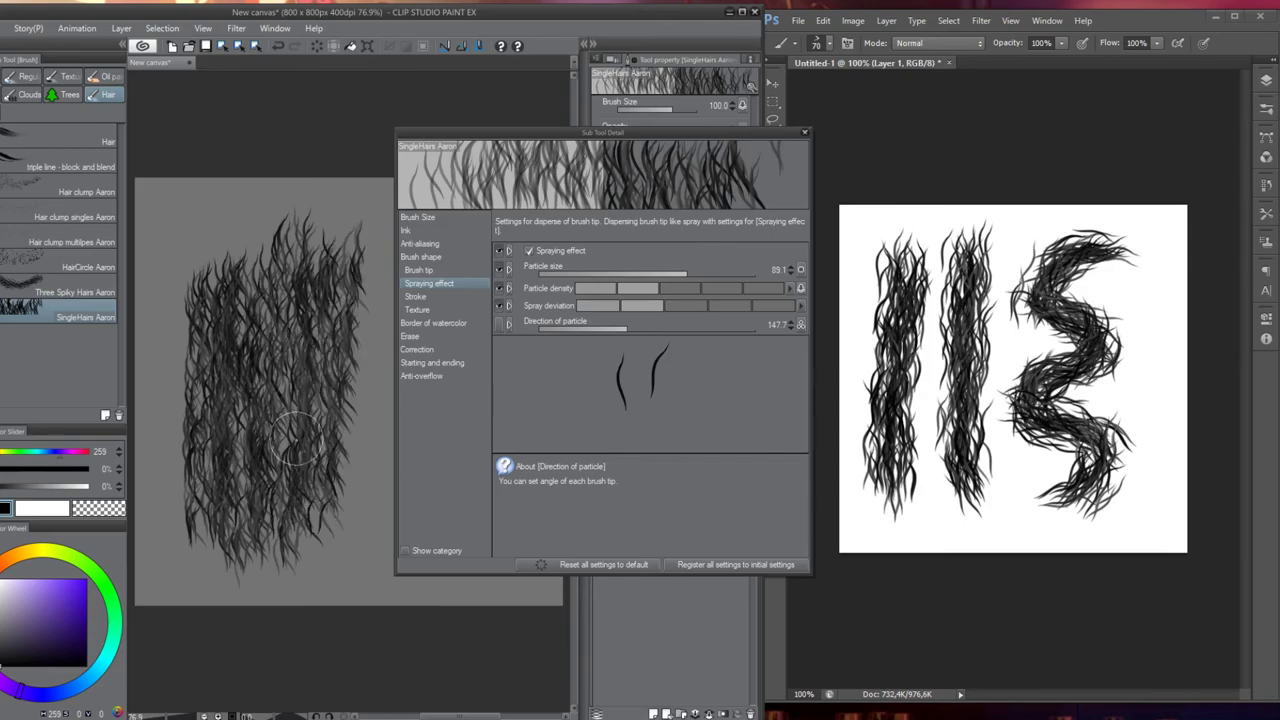
pyautogui.hotkey('ctrl', 'z')
pyautogui.hotkey('ctrl', 'z')
pyautogui.hotkey('ctrl', 'z')
pyautogui.hotkey('ctrl', 'z')
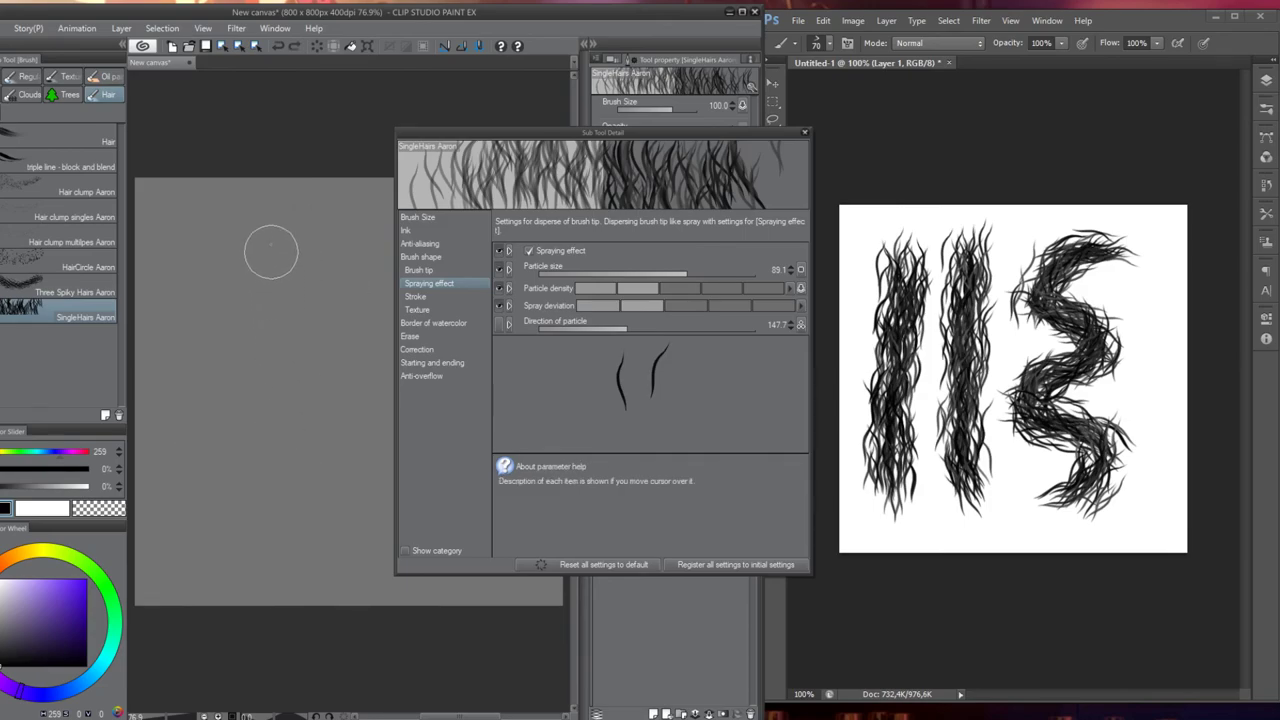
# Paint and undo two more columns of test hair strokes to compare results
pyautogui.moveTo(245, 212); pyautogui.dragTo(232, 538)
pyautogui.moveTo(268, 262); pyautogui.dragTo(258, 540)
pyautogui.moveTo(310, 212); pyautogui.dragTo(286, 543)
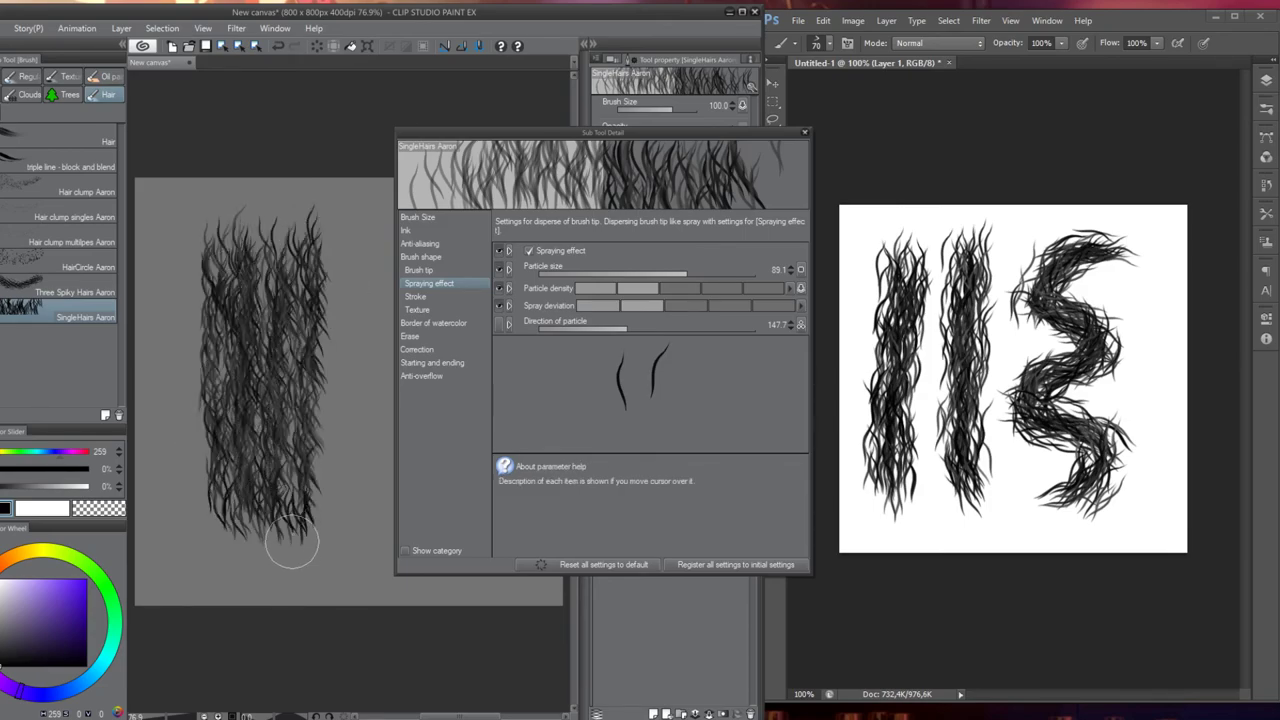
pyautogui.hotkey('ctrl', 'z')
pyautogui.hotkey('ctrl', 'z')
pyautogui.hotkey('ctrl', 'z')
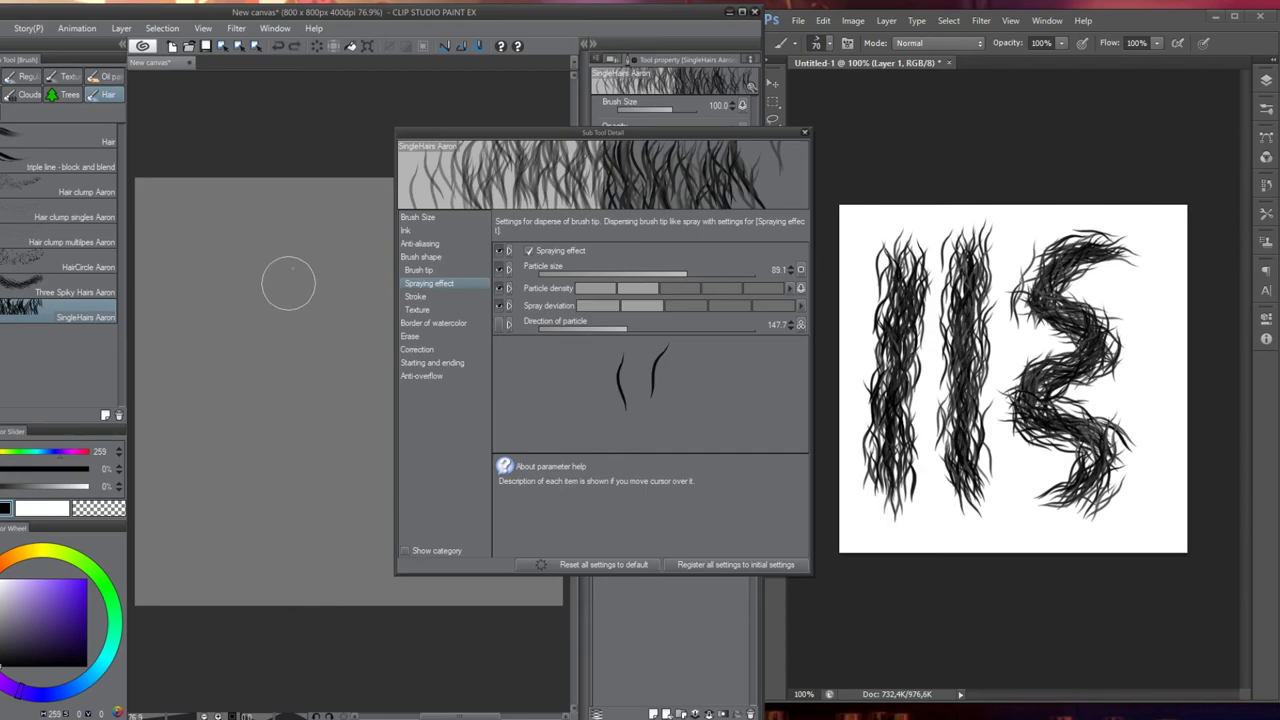
pyautogui.moveTo(315, 225); pyautogui.dragTo(268, 578)
pyautogui.moveTo(258, 250); pyautogui.dragTo(238, 578)
pyautogui.moveTo(228, 232); pyautogui.dragTo(234, 571)
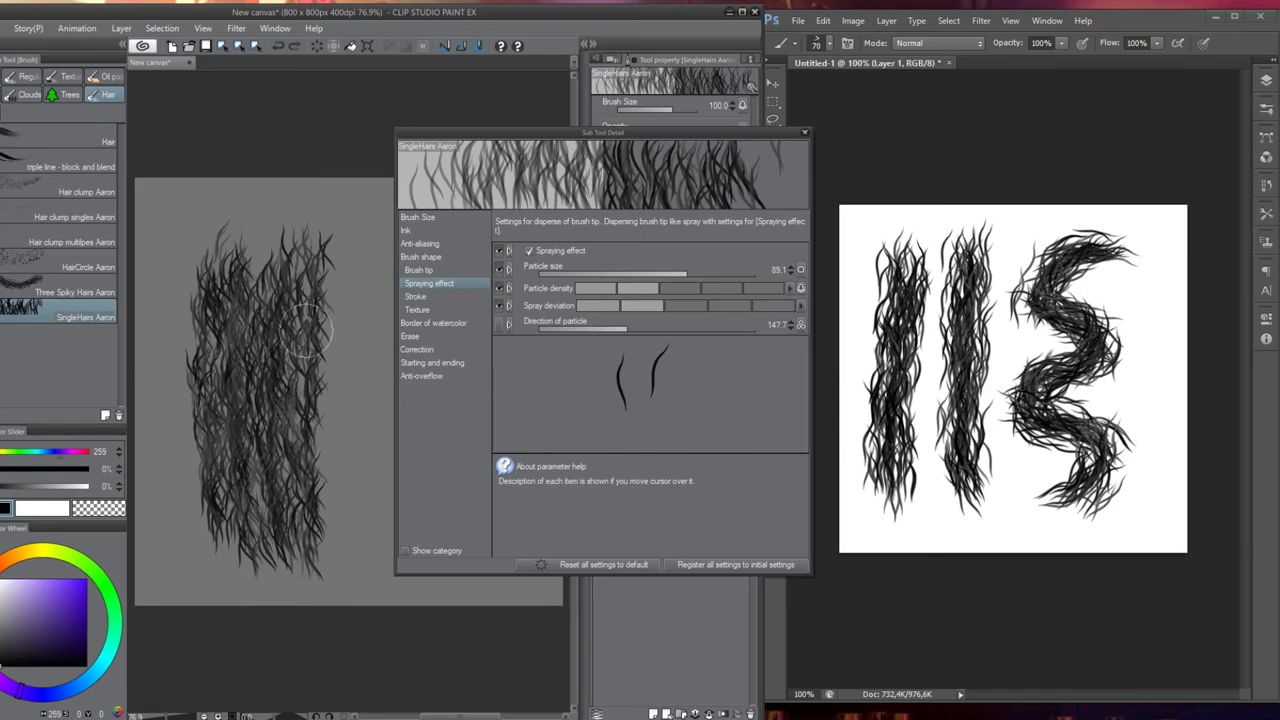
pyautogui.hotkey('ctrl', 'z')
pyautogui.press('Delete')
# Paint four more vertical hair strokes, then undo the right-hand one
pyautogui.moveTo(290, 262); pyautogui.dragTo(292, 595)
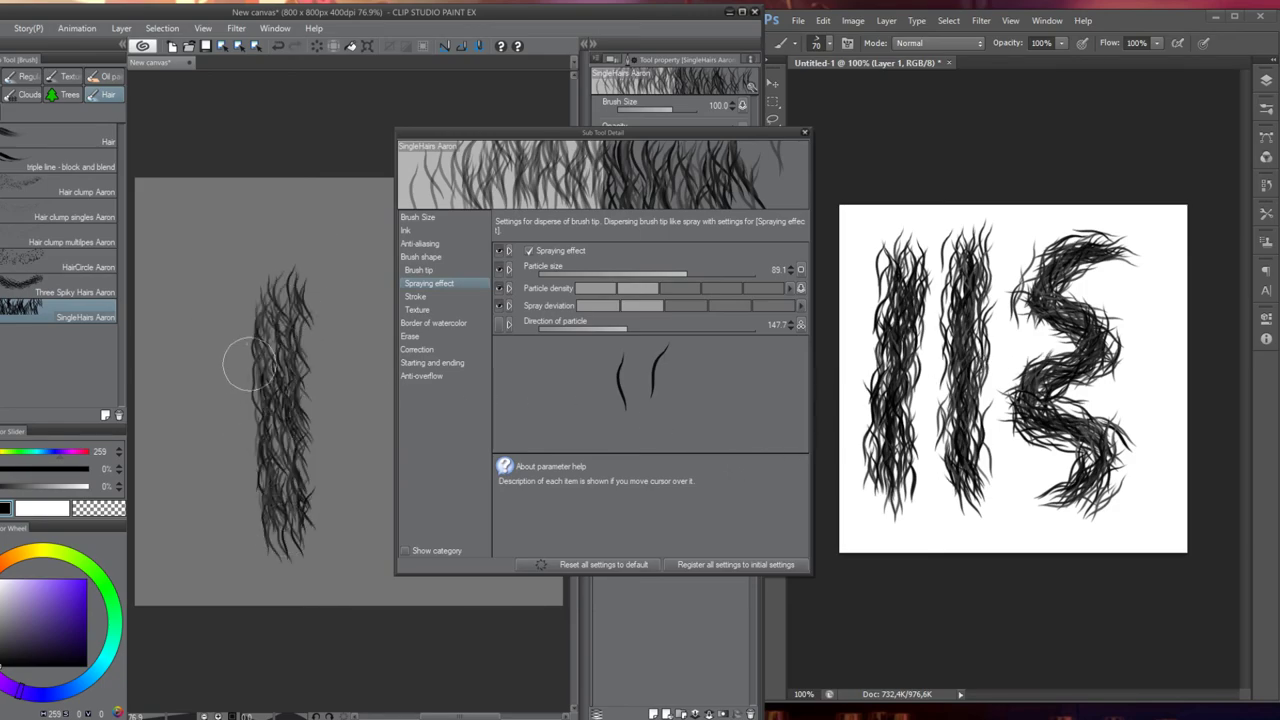
pyautogui.moveTo(245, 290); pyautogui.dragTo(250, 585)
pyautogui.moveTo(238, 255); pyautogui.dragTo(240, 530)
pyautogui.moveTo(310, 240); pyautogui.dragTo(286, 586)
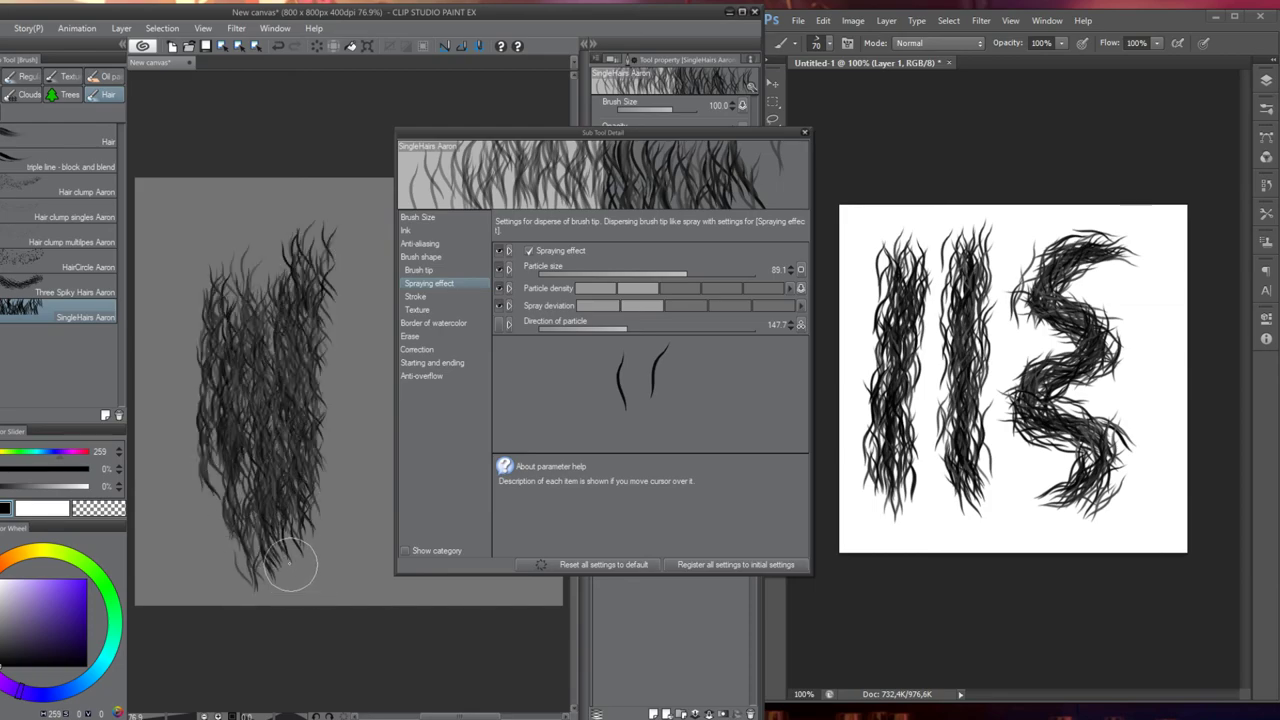
pyautogui.hotkey('ctrl', 'z')
pyautogui.hotkey('ctrl', 'z')
pyautogui.hotkey('ctrl', 'z')
pyautogui.hotkey('ctrl', 'z')
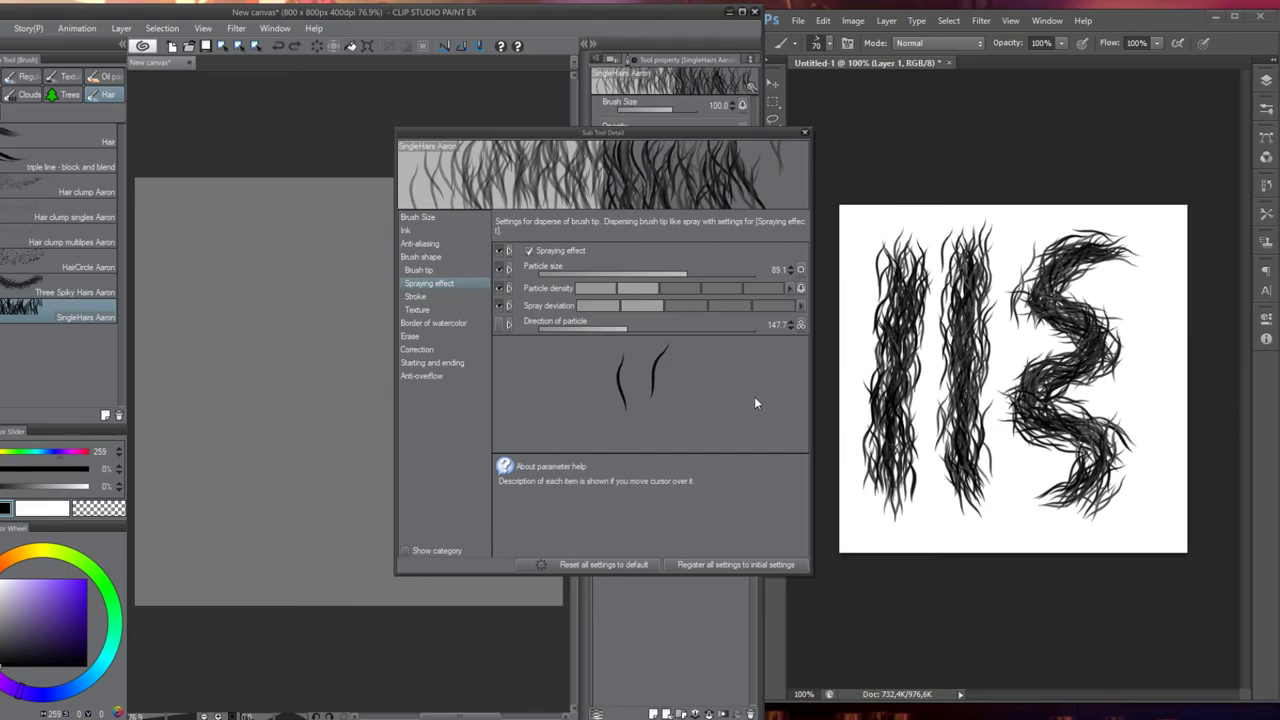
pyautogui.click(416, 297)
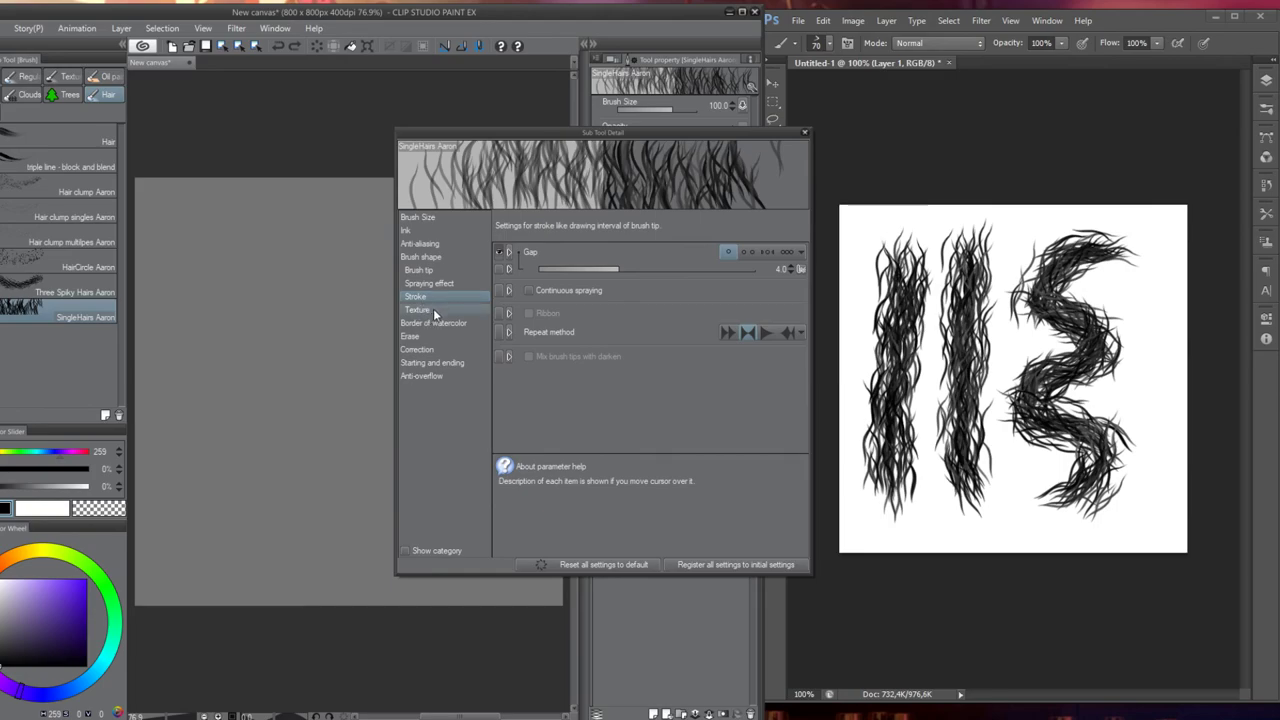
pyautogui.click(417, 310)
pyautogui.click(435, 324)
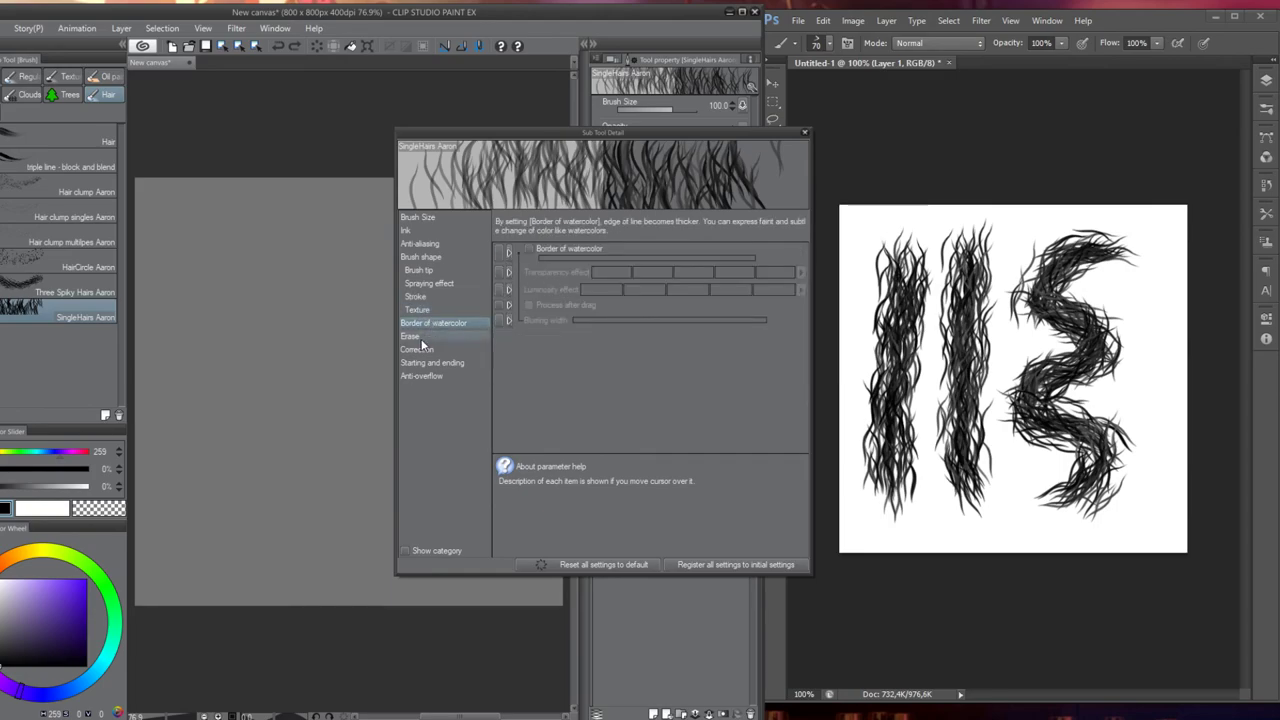
pyautogui.click(424, 338)
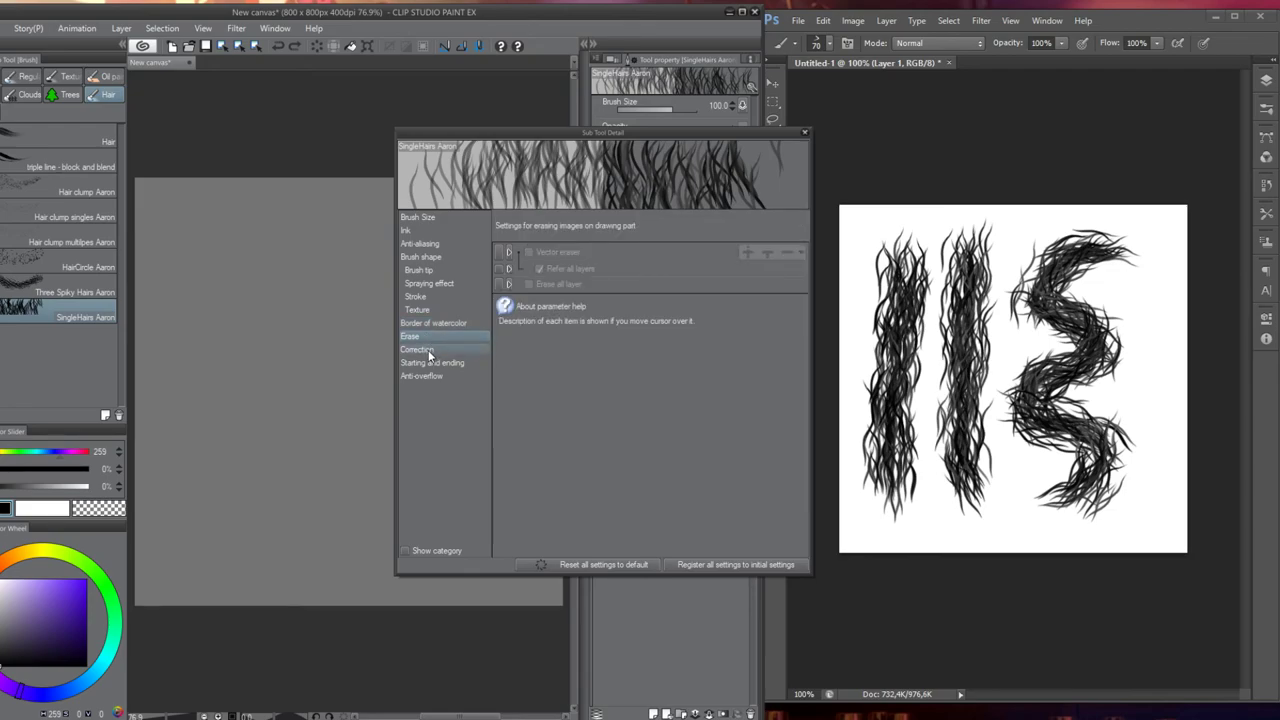
pyautogui.click(428, 350)
pyautogui.click(432, 363)
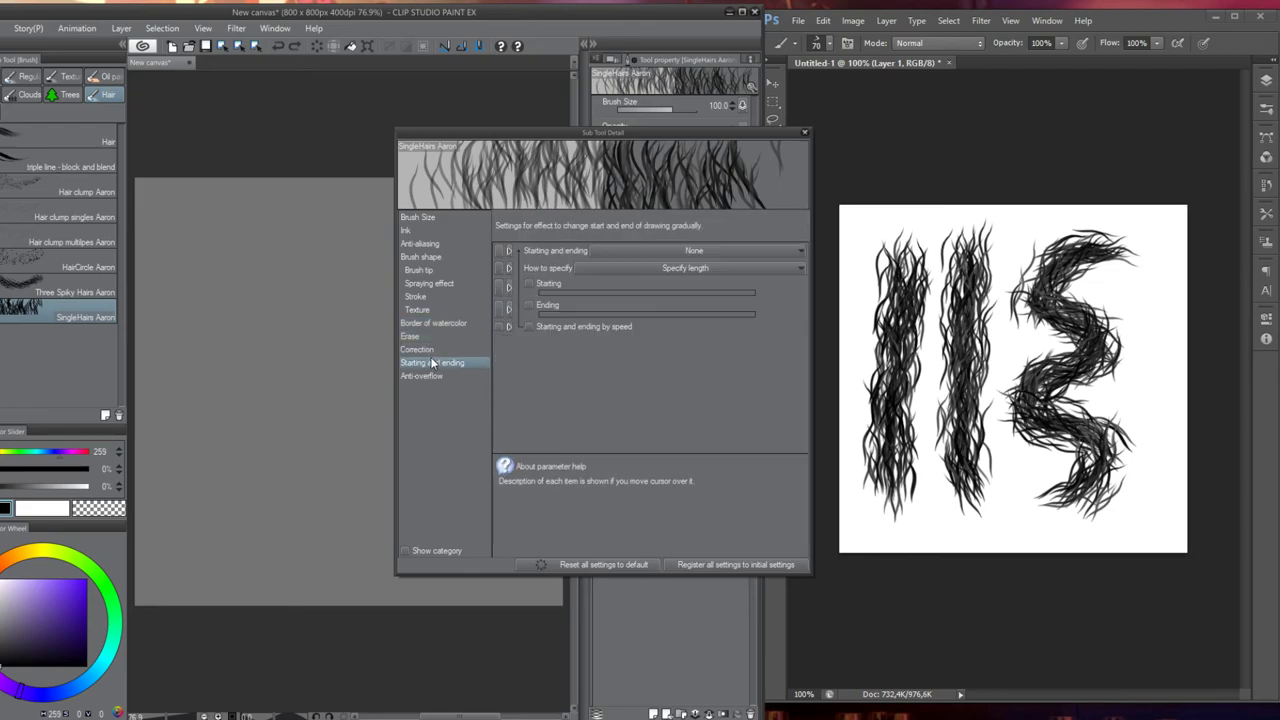
pyautogui.click(438, 286)
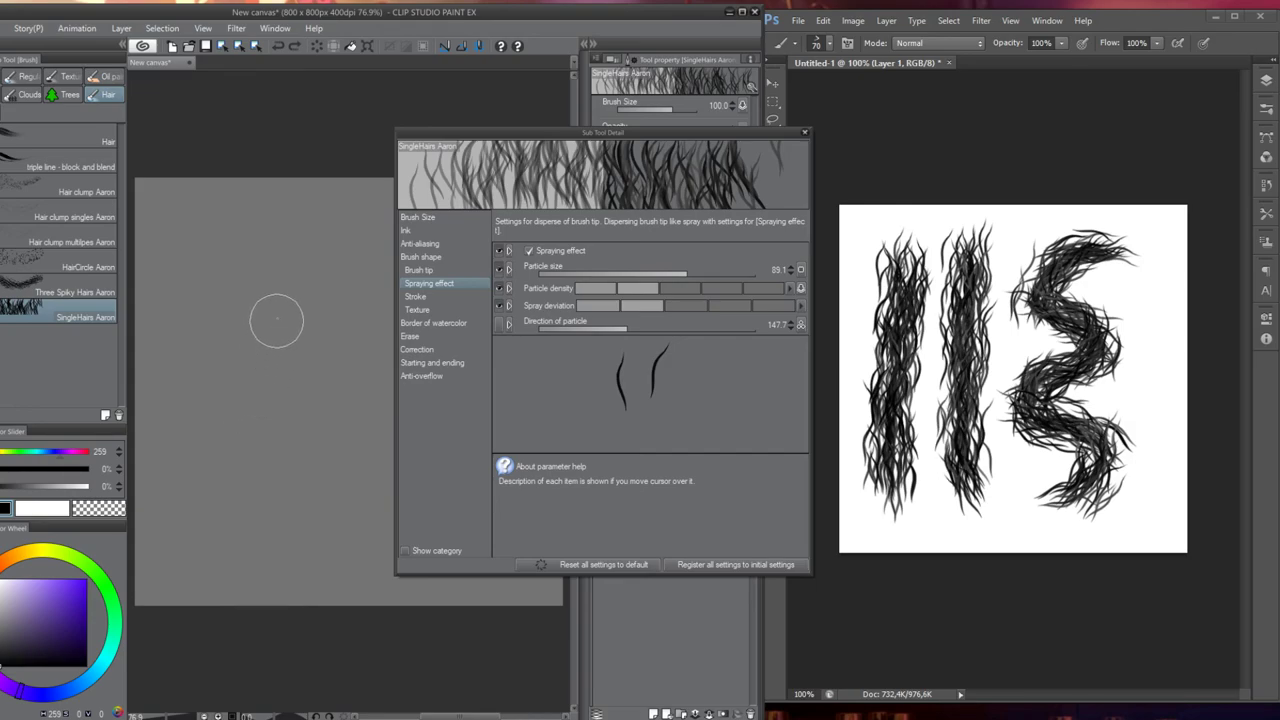
pyautogui.moveTo(277, 314); pyautogui.dragTo(288, 515)
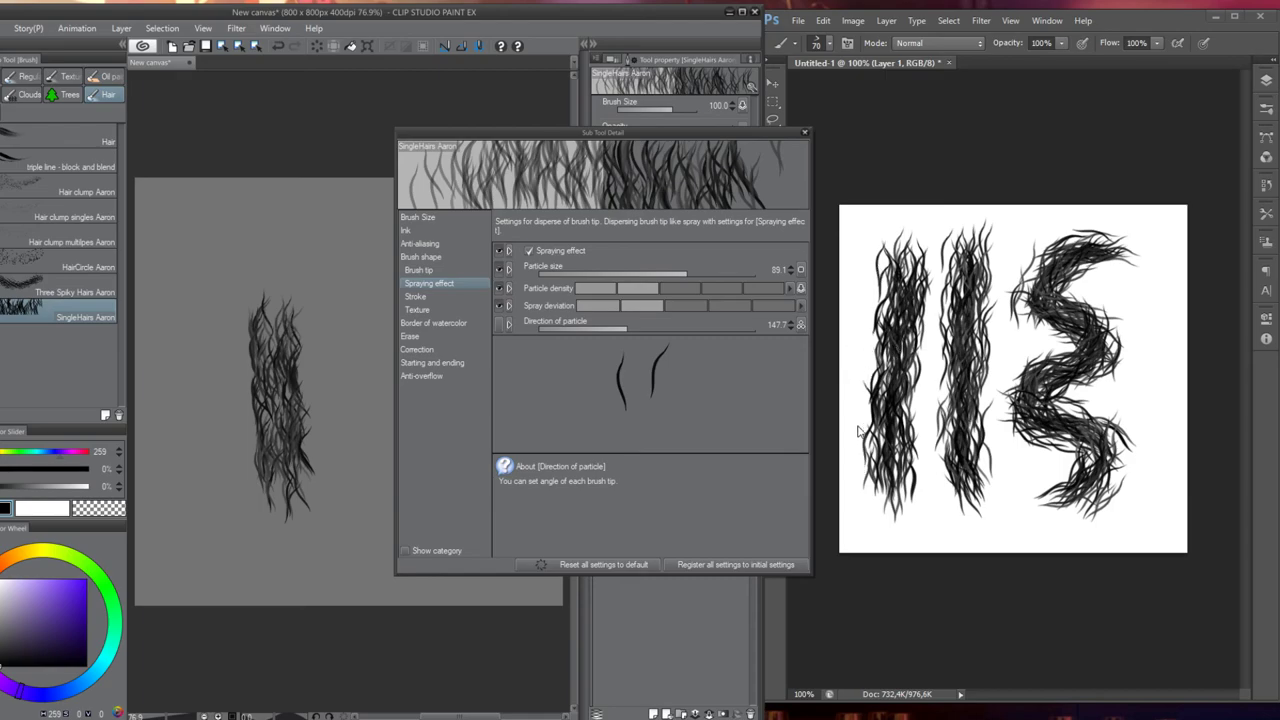
pyautogui.press('Delete')
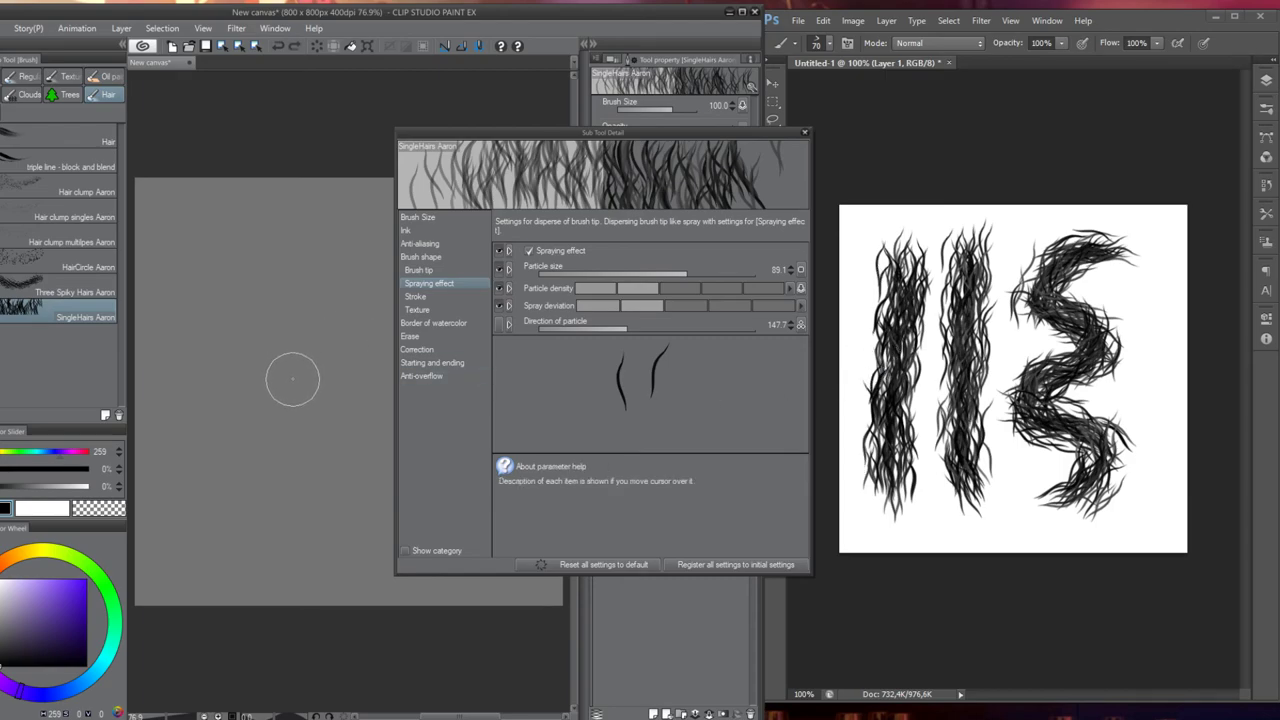
# Open Directional Hair_6.png as a new canvas and close the Sub Tool Detail window
pyautogui.click(440, 270)
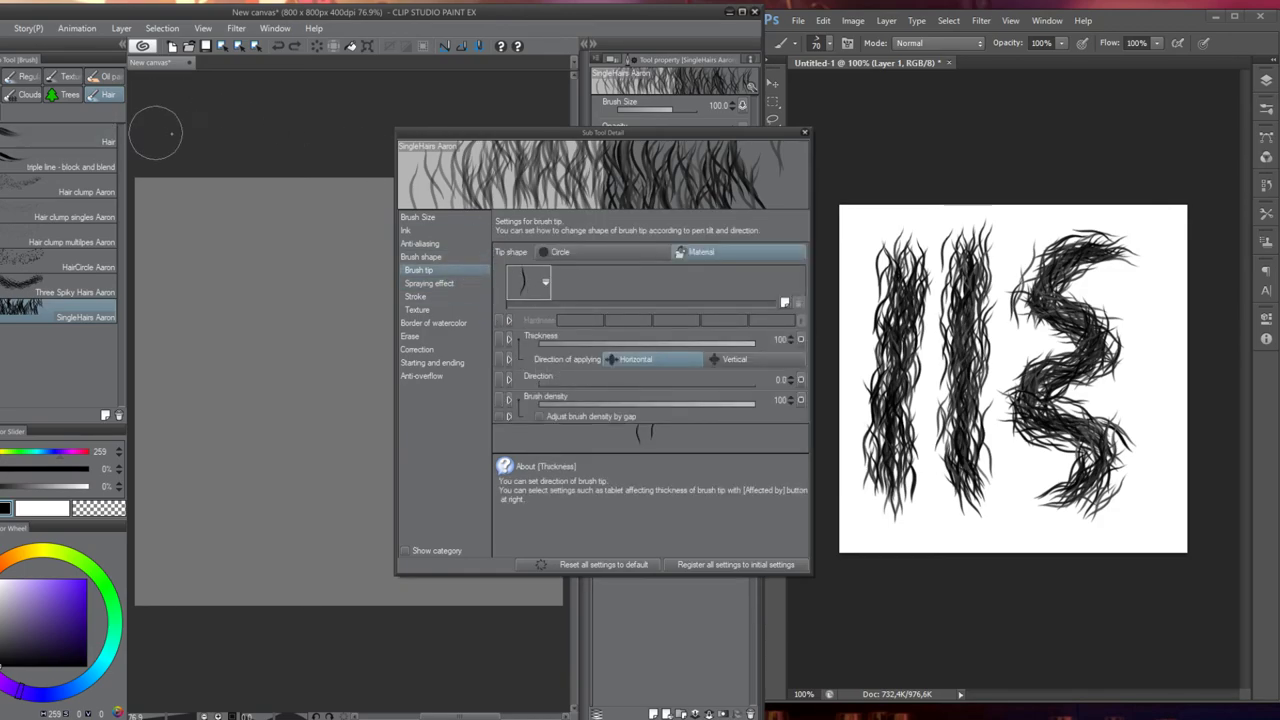
pyautogui.click(8, 28)
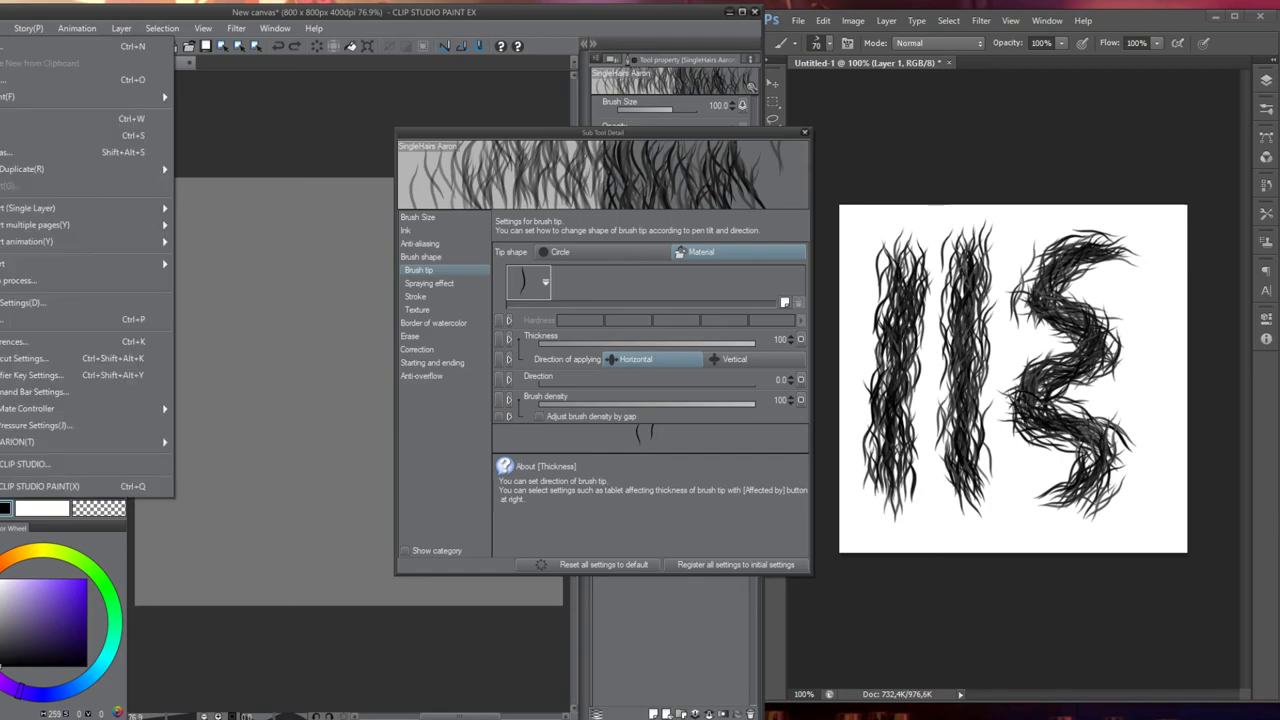
pyautogui.click(30, 80)
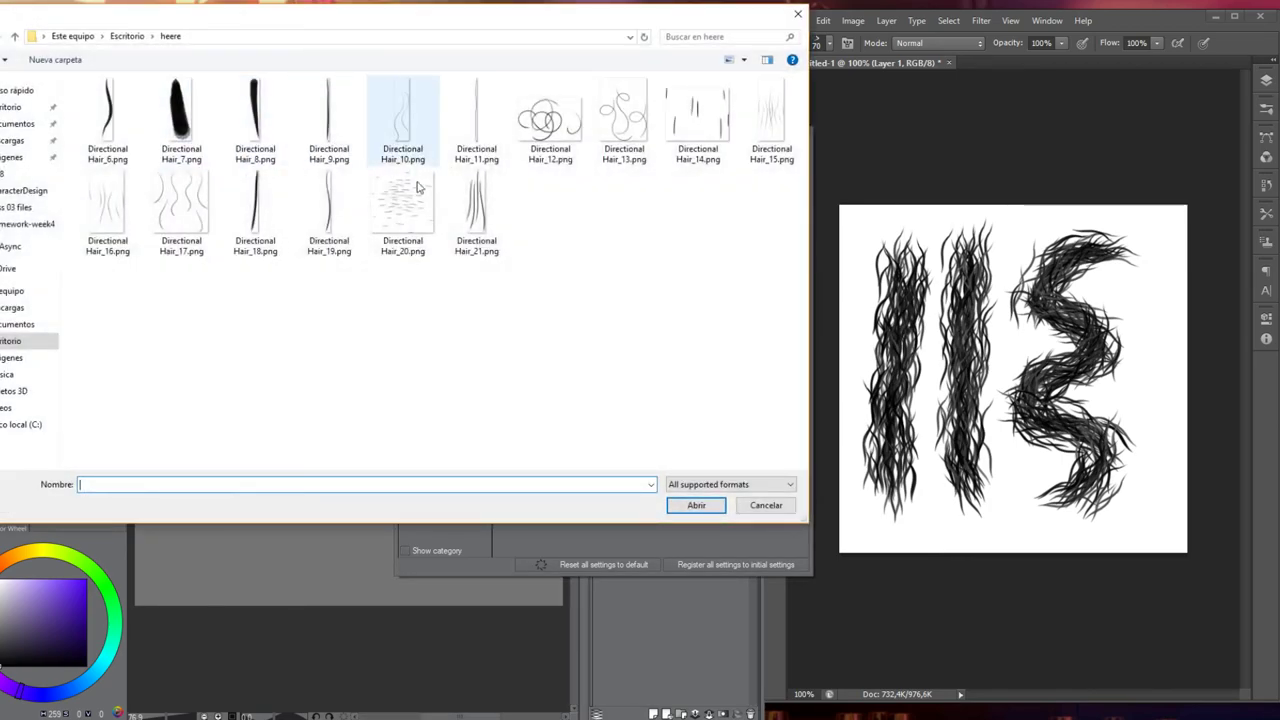
pyautogui.click(108, 138)
pyautogui.click(700, 505)
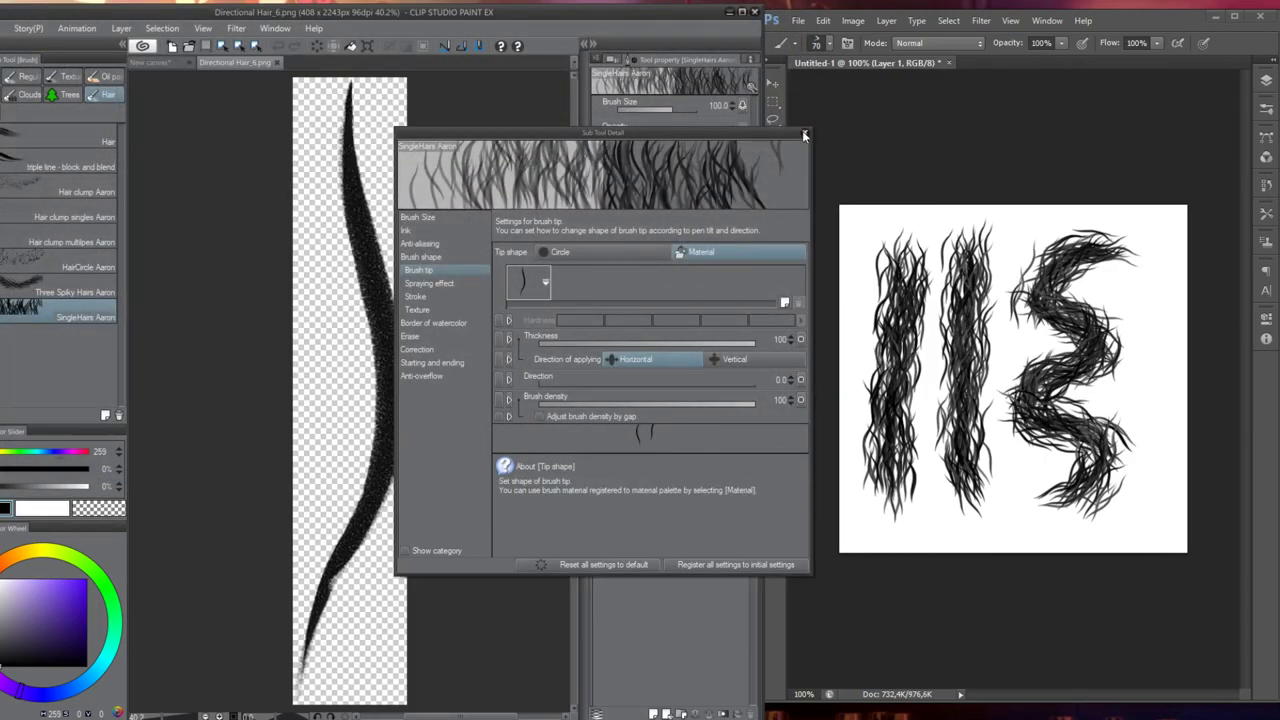
pyautogui.click(806, 134)
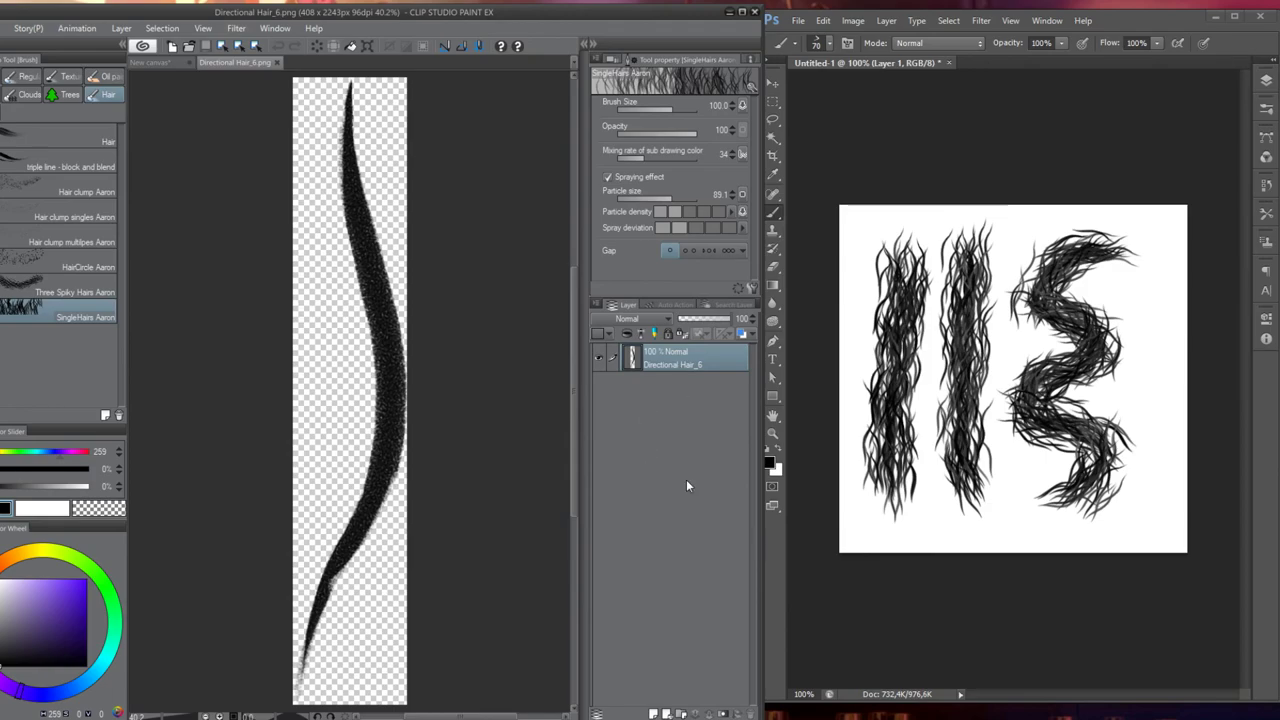
# Convert the hair image layer, setting its expression colour to Gray
pyautogui.rightClick(675, 363)
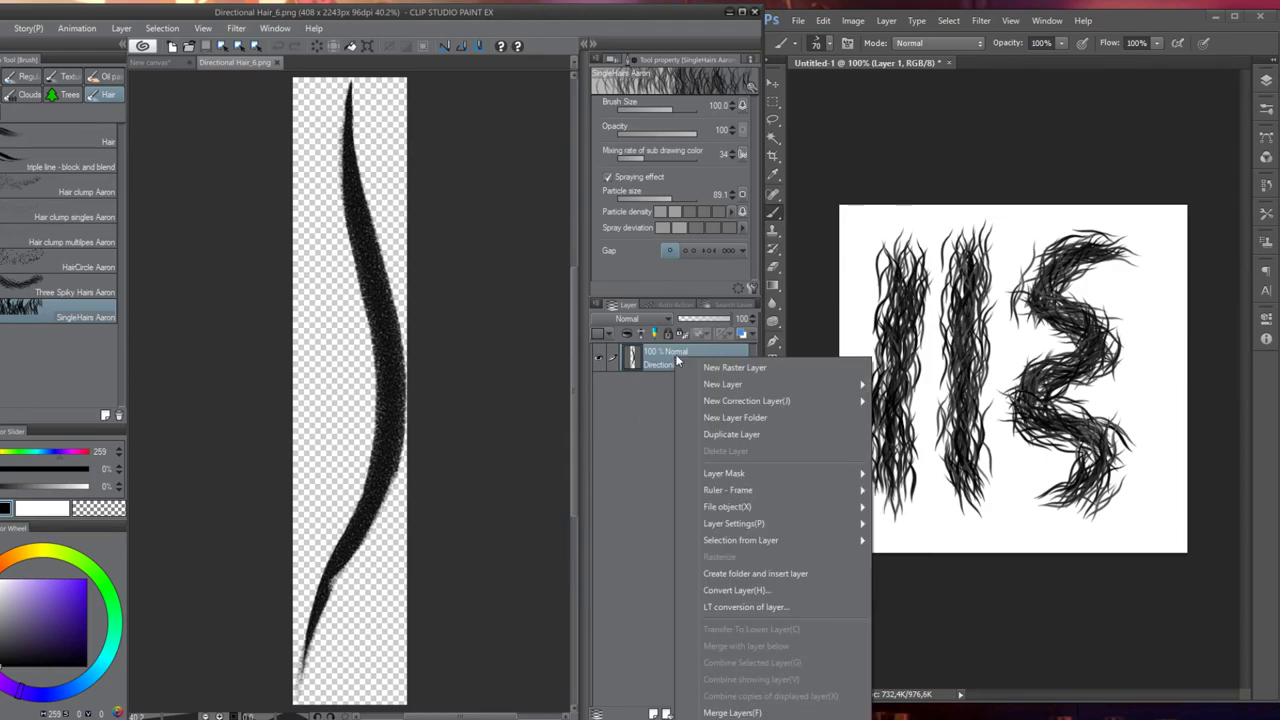
pyautogui.click(746, 590)
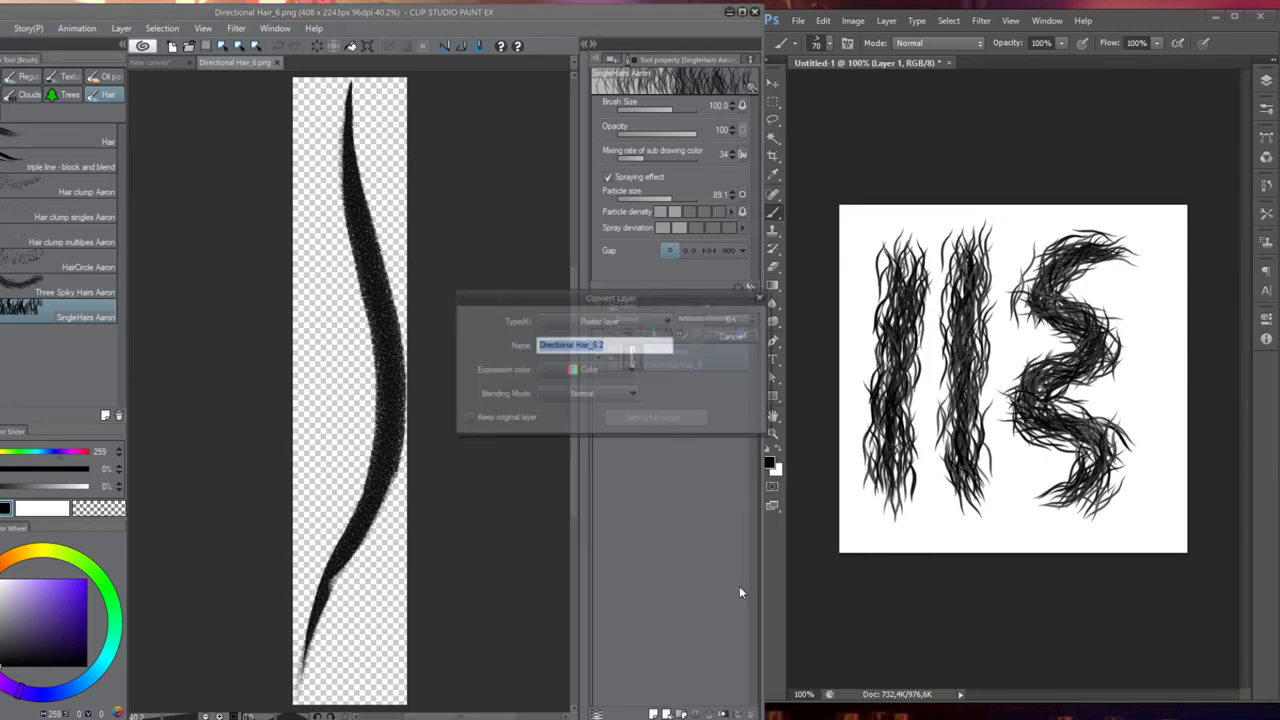
pyautogui.click(605, 369)
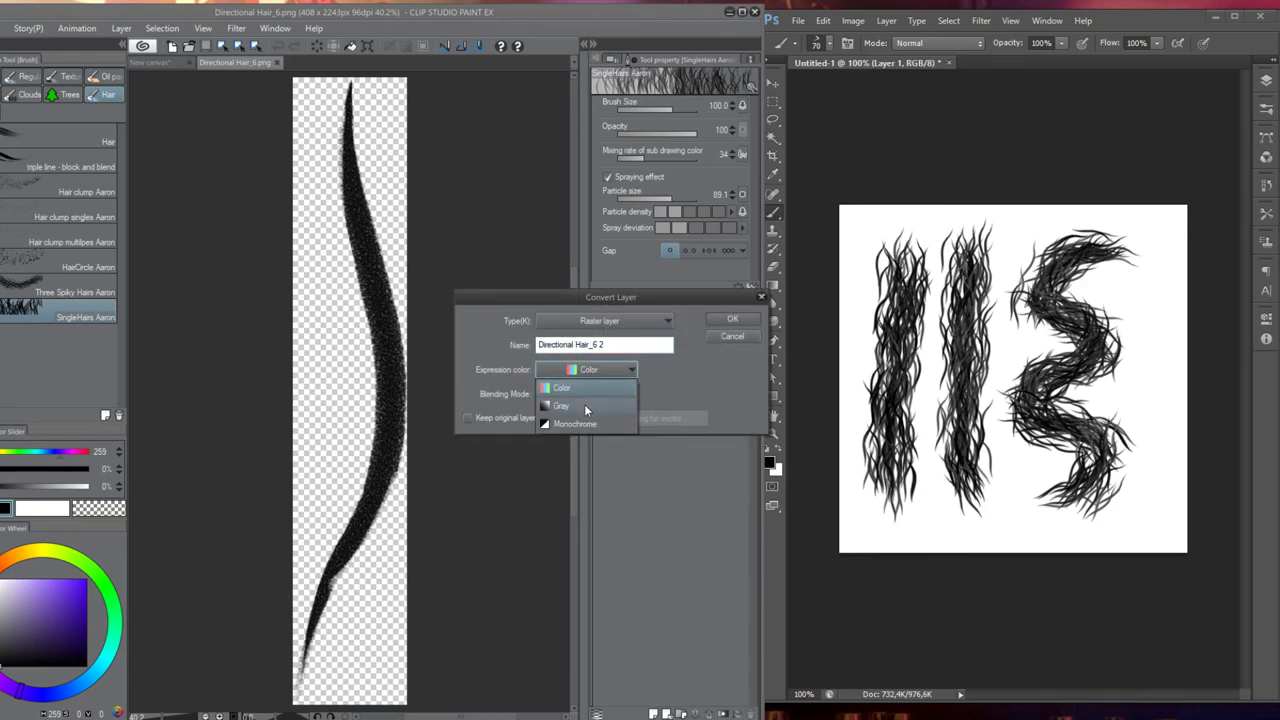
pyautogui.click(584, 404)
pyautogui.click(719, 322)
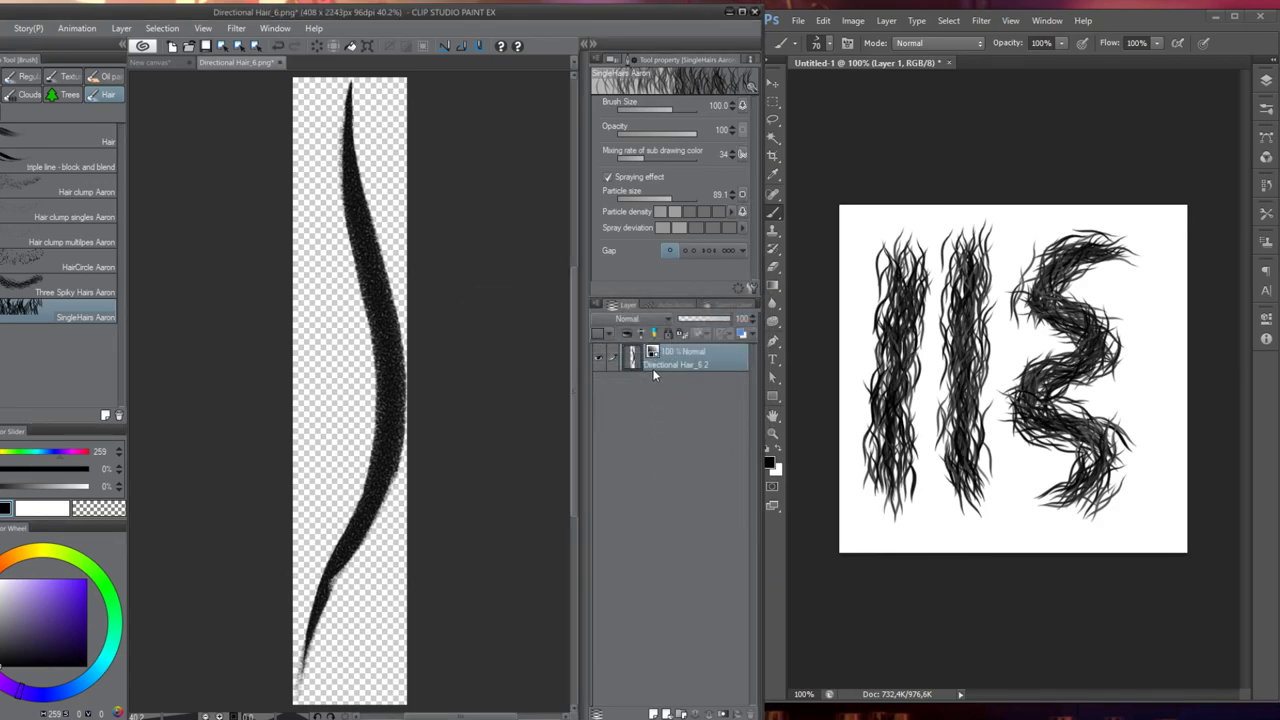
# Flip the hair stroke horizontally with Ctrl+T and apply the transformation
pyautogui.hotkey('ctrl', 't')
pyautogui.click(648, 105)
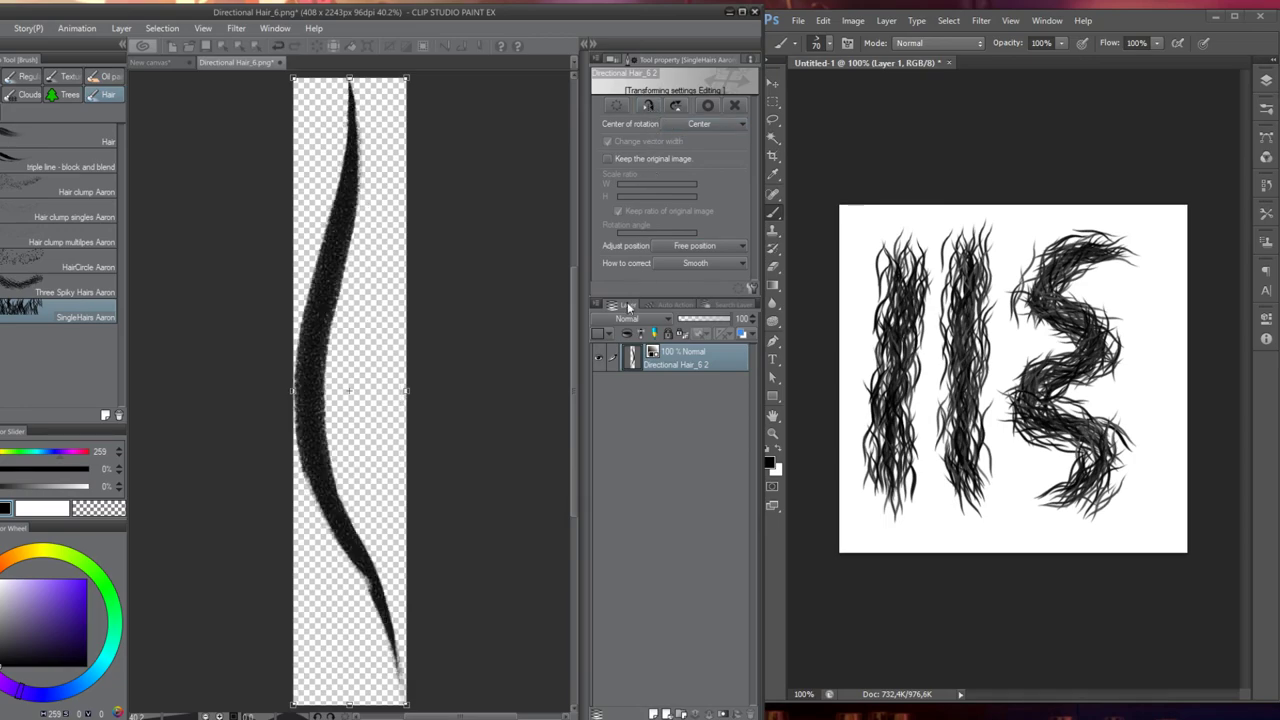
pyautogui.press('Return')
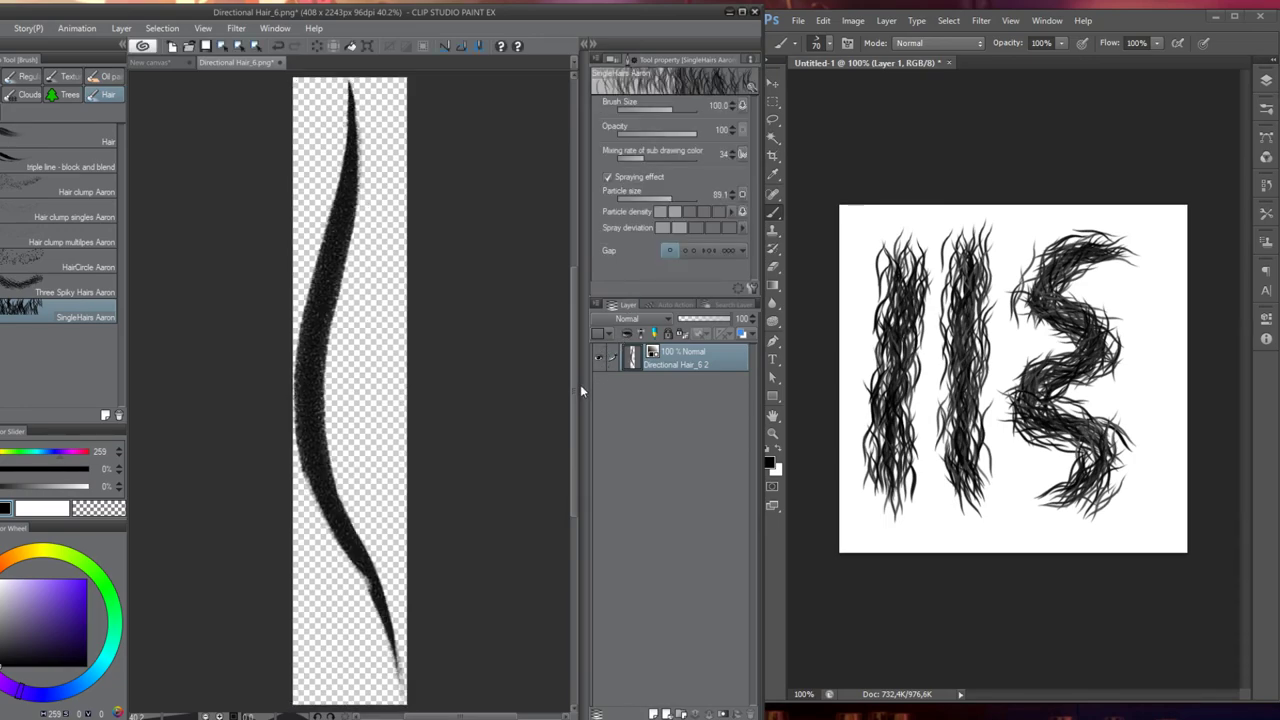
pyautogui.hotkey('ctrl', 'z')
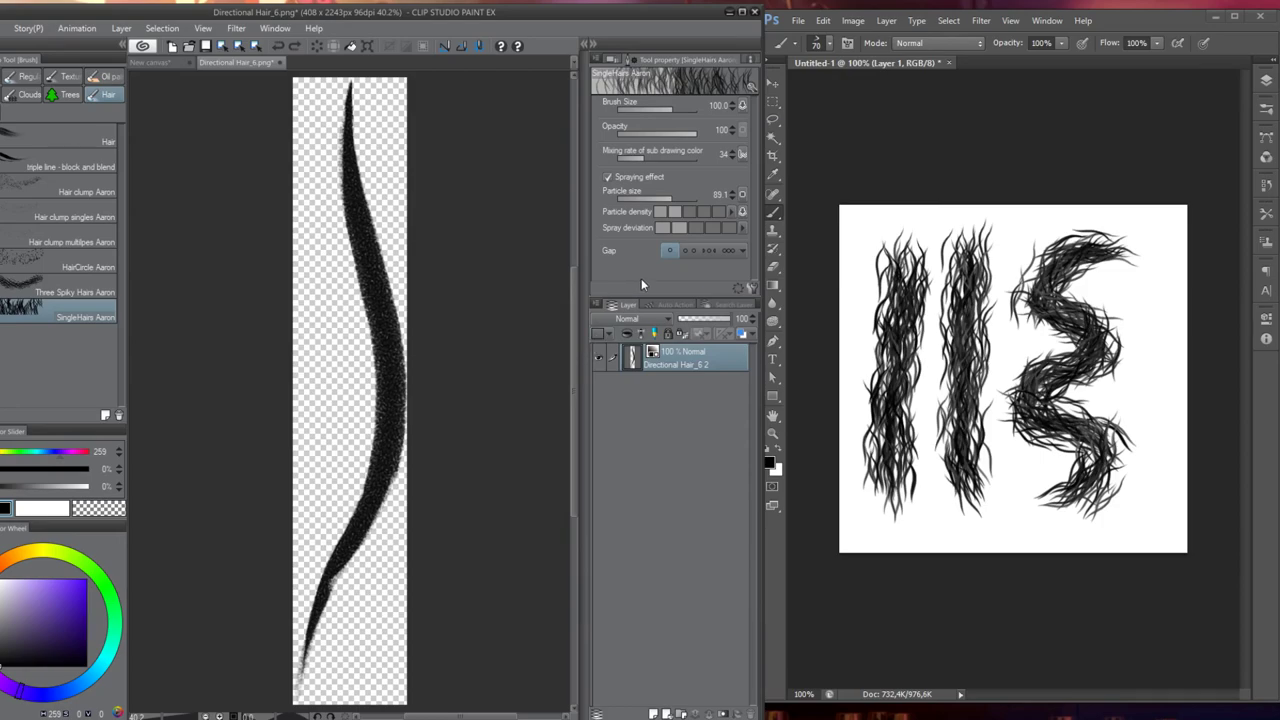
pyautogui.hotkey('ctrl', 't')
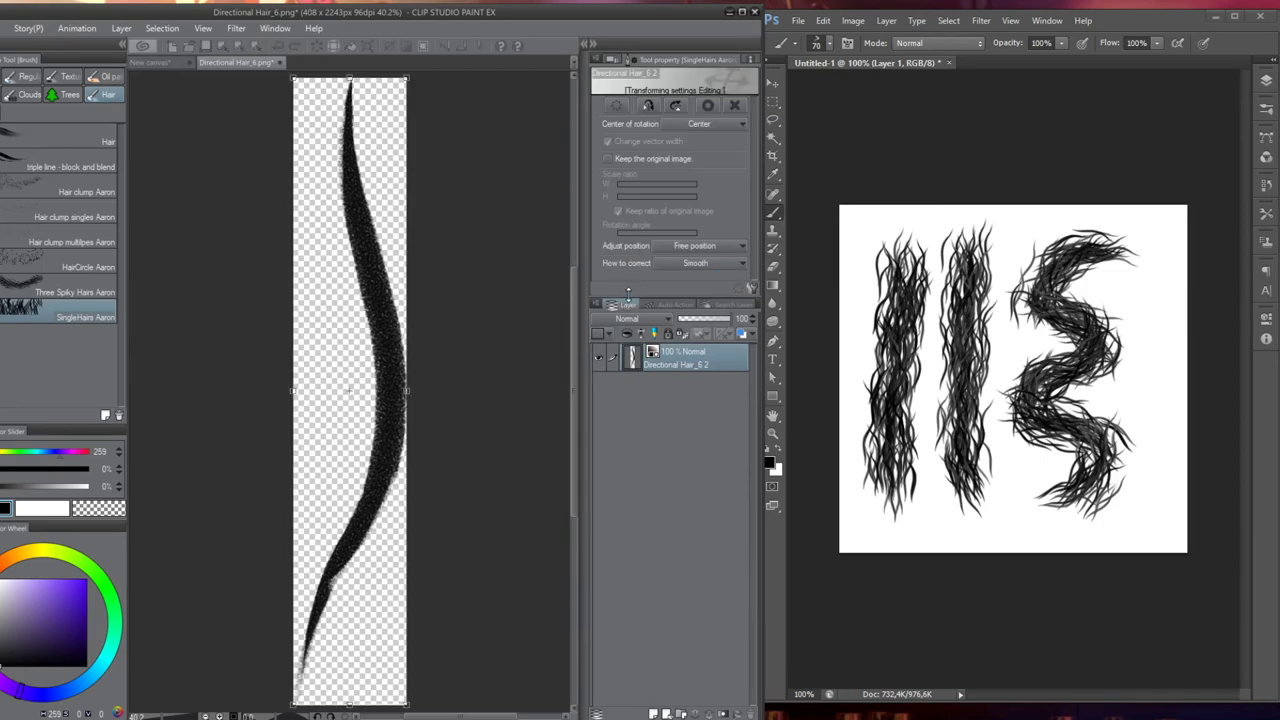
pyautogui.click(675, 107)
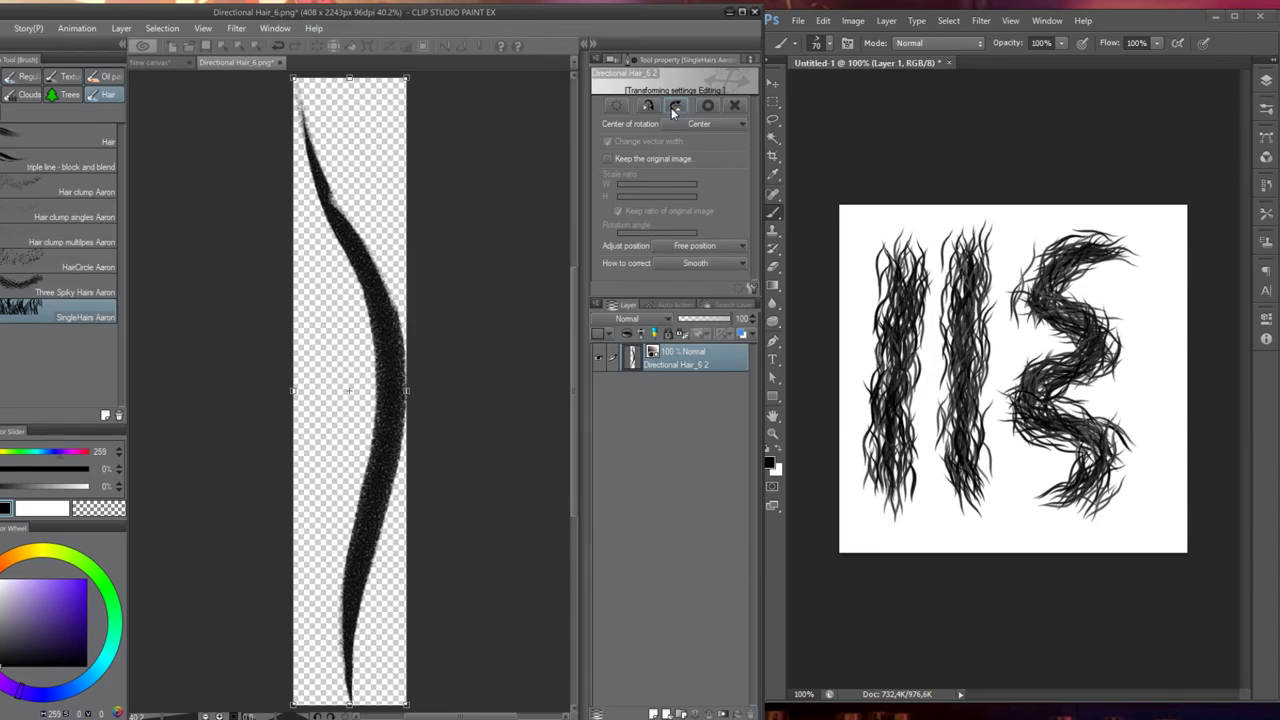
pyautogui.click(675, 107)
pyautogui.click(649, 107)
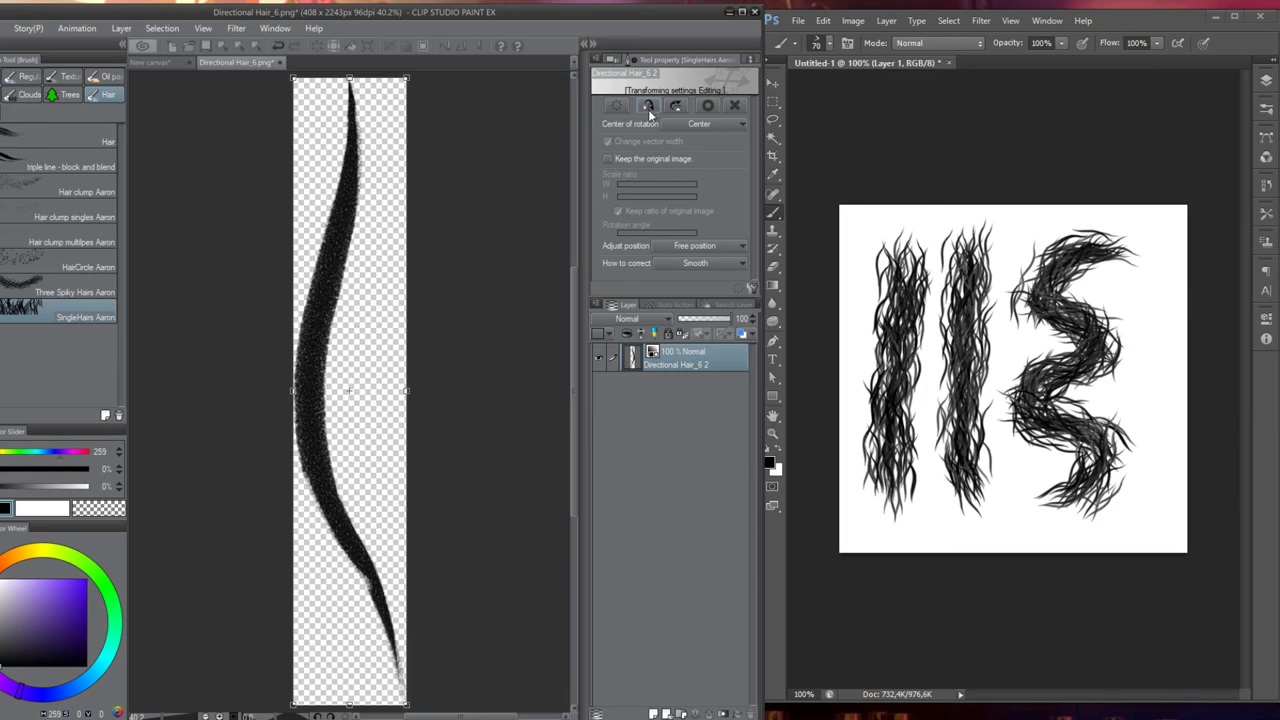
pyautogui.press('Return')
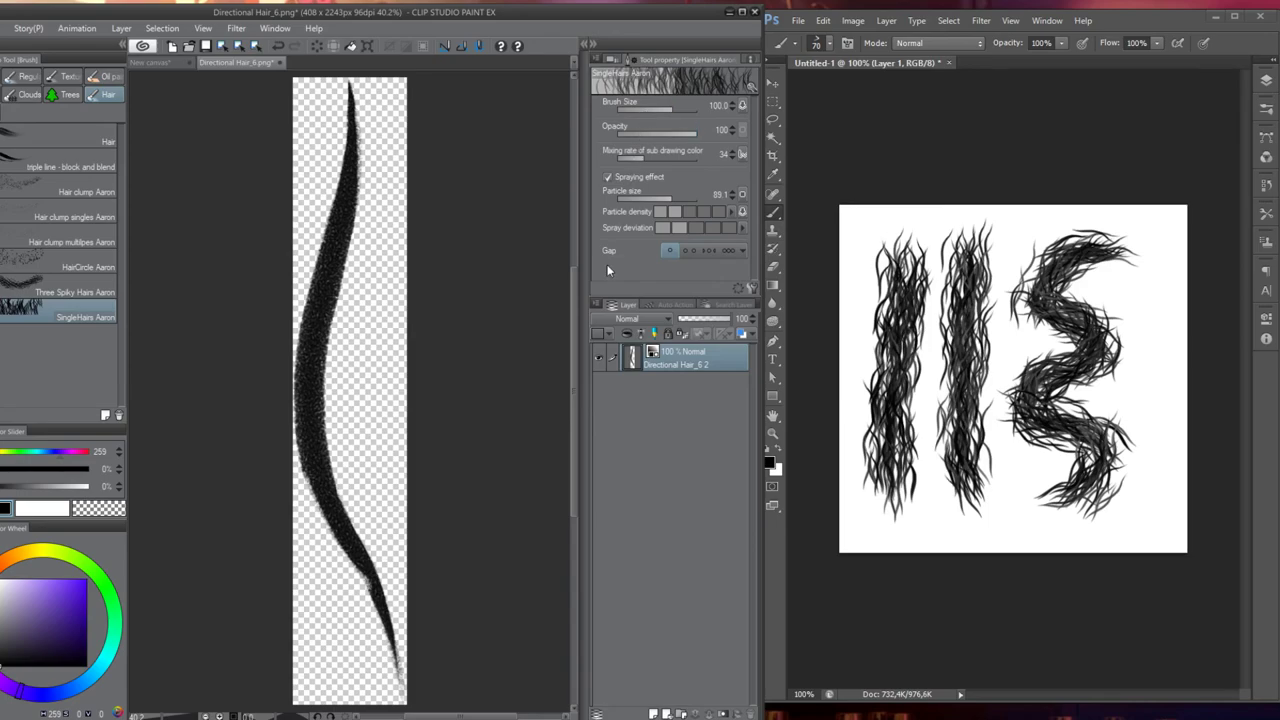
# Register the canvas image as a material named 'Single Hair Flipped Aaron'
pyautogui.click(3, 28)
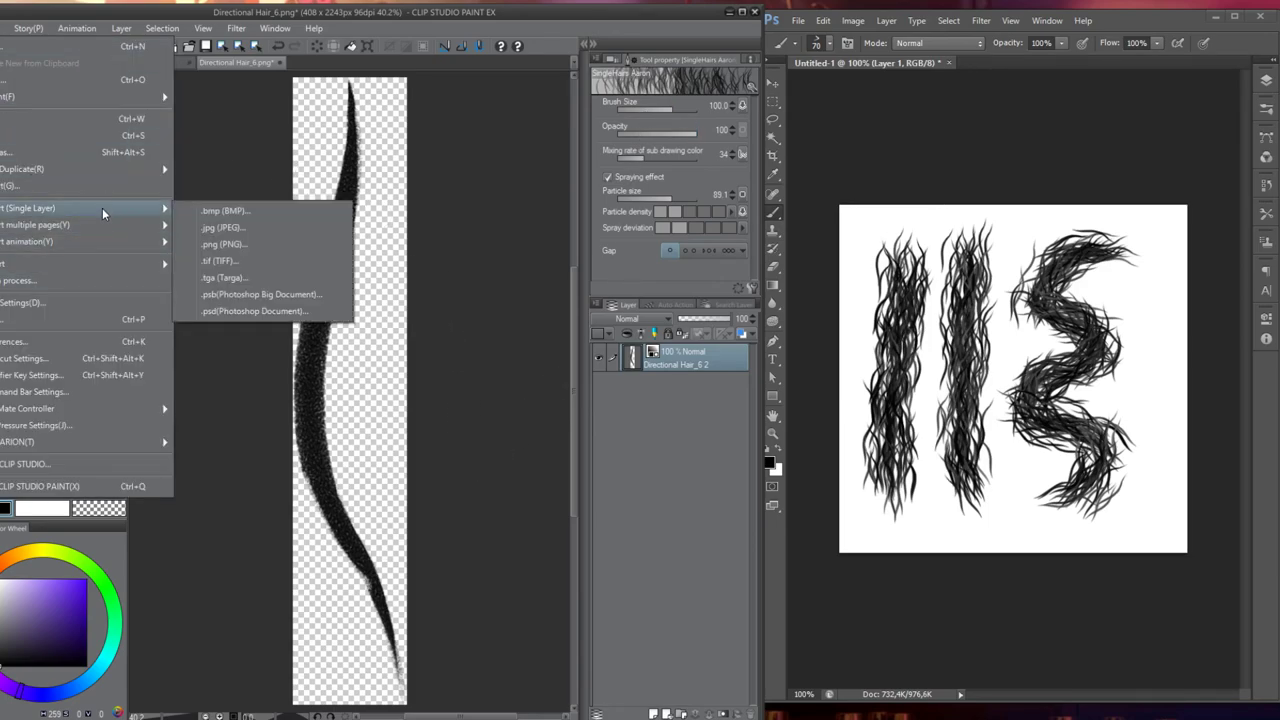
pyautogui.moveTo(20, 27)
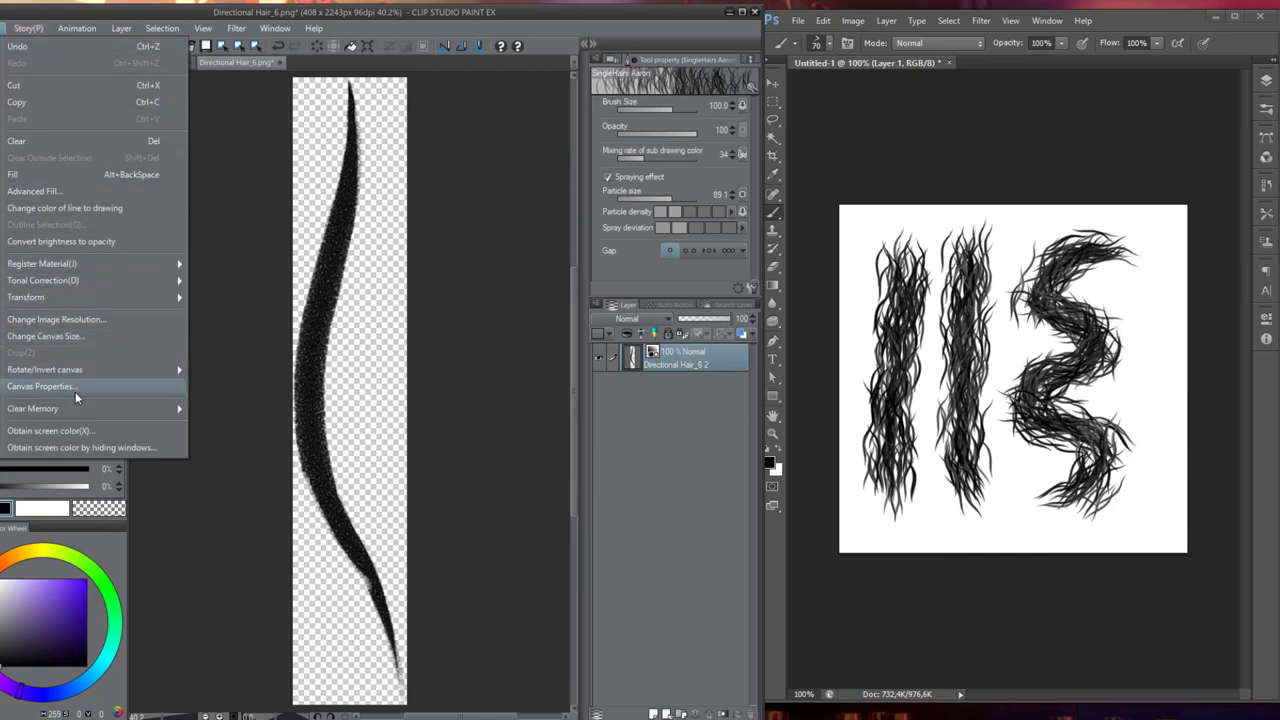
pyautogui.moveTo(61, 265)
pyautogui.click(221, 285)
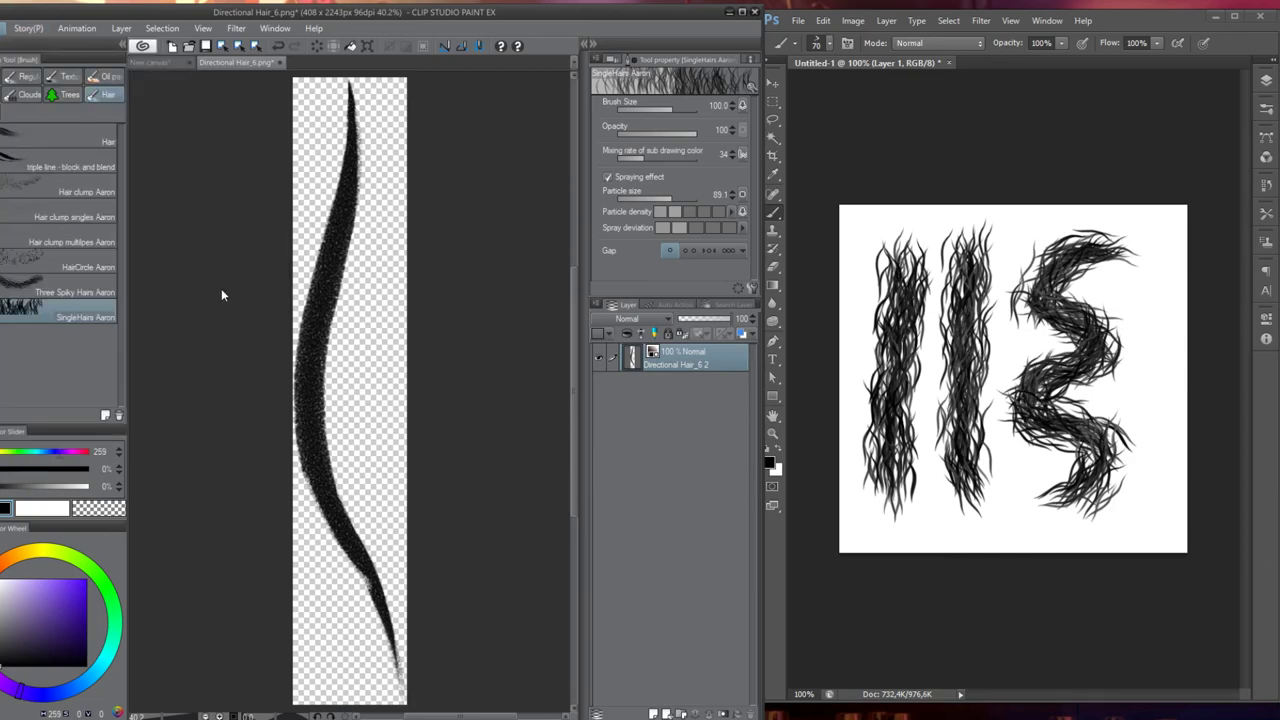
pyautogui.click(375, 253)
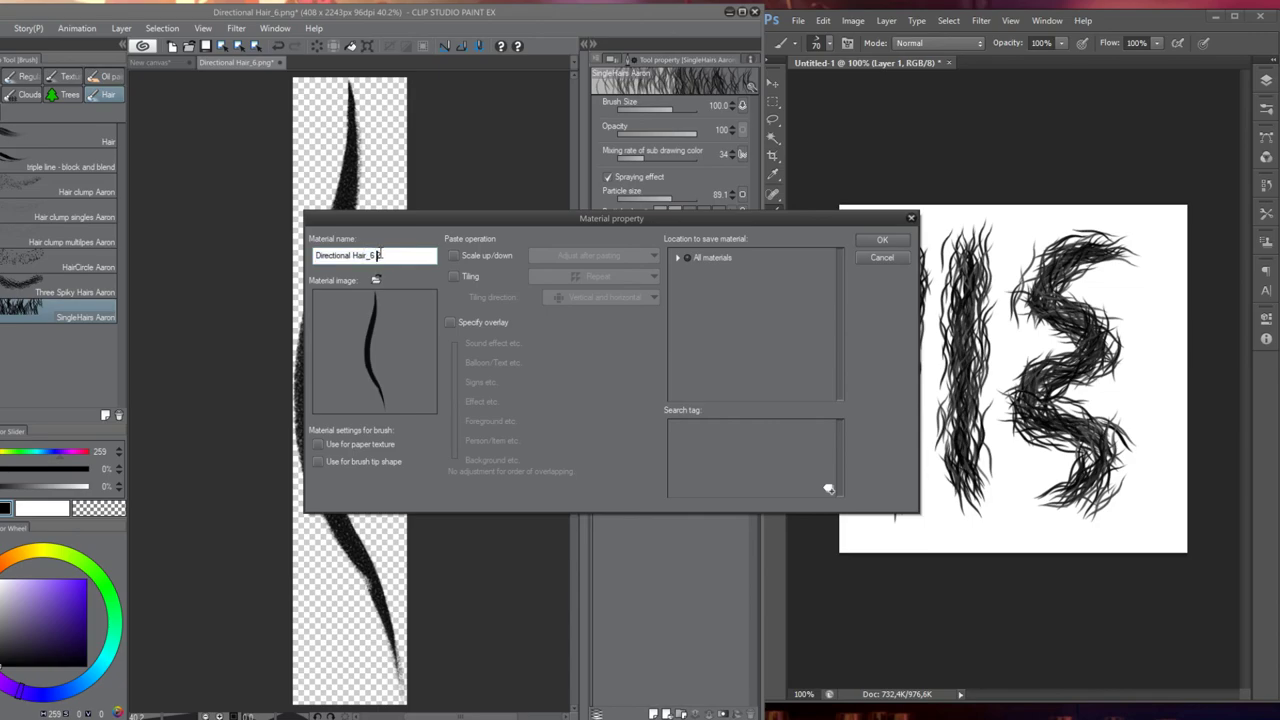
pyautogui.moveTo(402, 255); pyautogui.dragTo(245, 229)
pyautogui.write('Single Hair A')
pyautogui.press('BackSpace')
pyautogui.write('2')
pyautogui.press('BackSpace')
pyautogui.write('Flipped Aaron')
# Enable it as a brush tip shape and save it to the Materials > HairFur folder
pyautogui.click(318, 461)
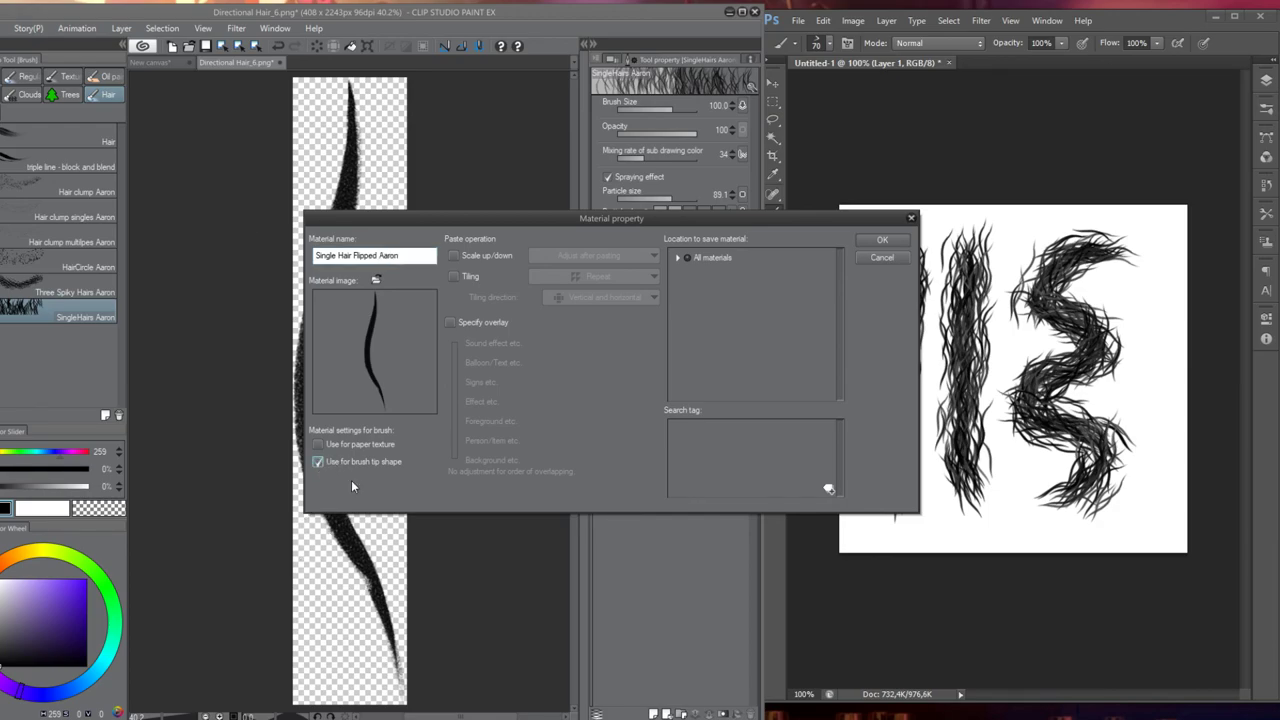
pyautogui.click(677, 258)
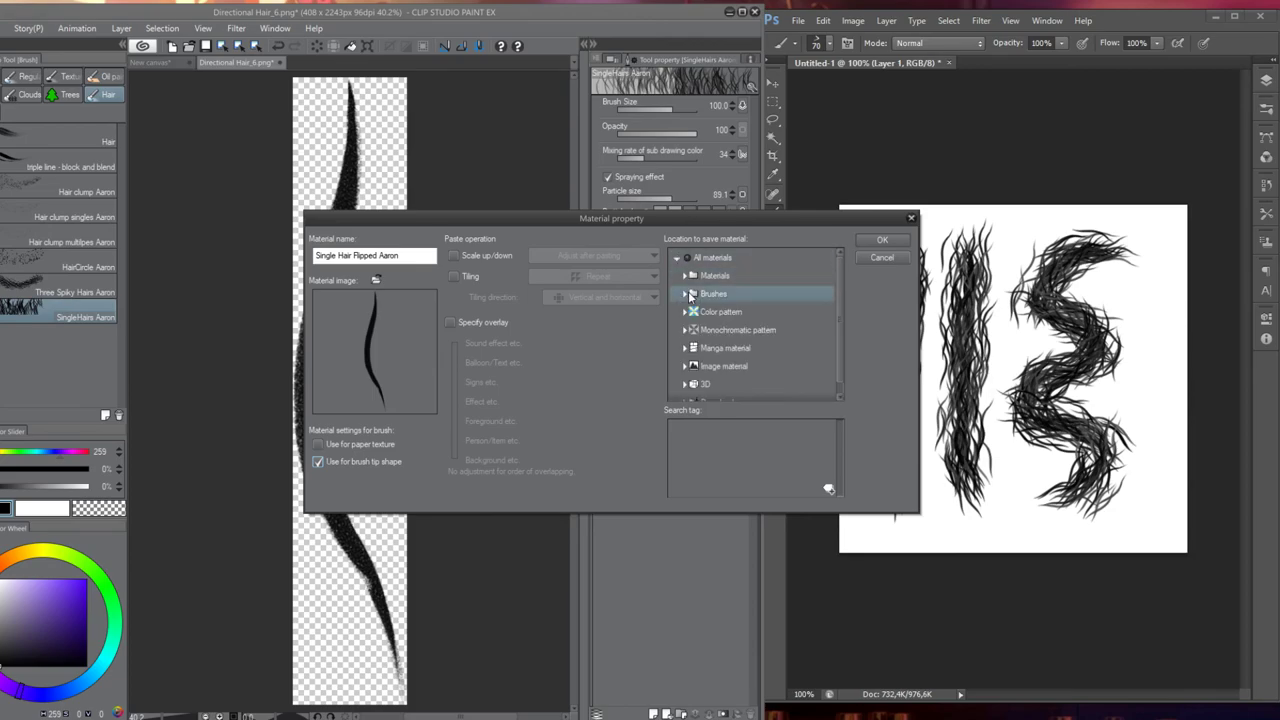
pyautogui.click(686, 277)
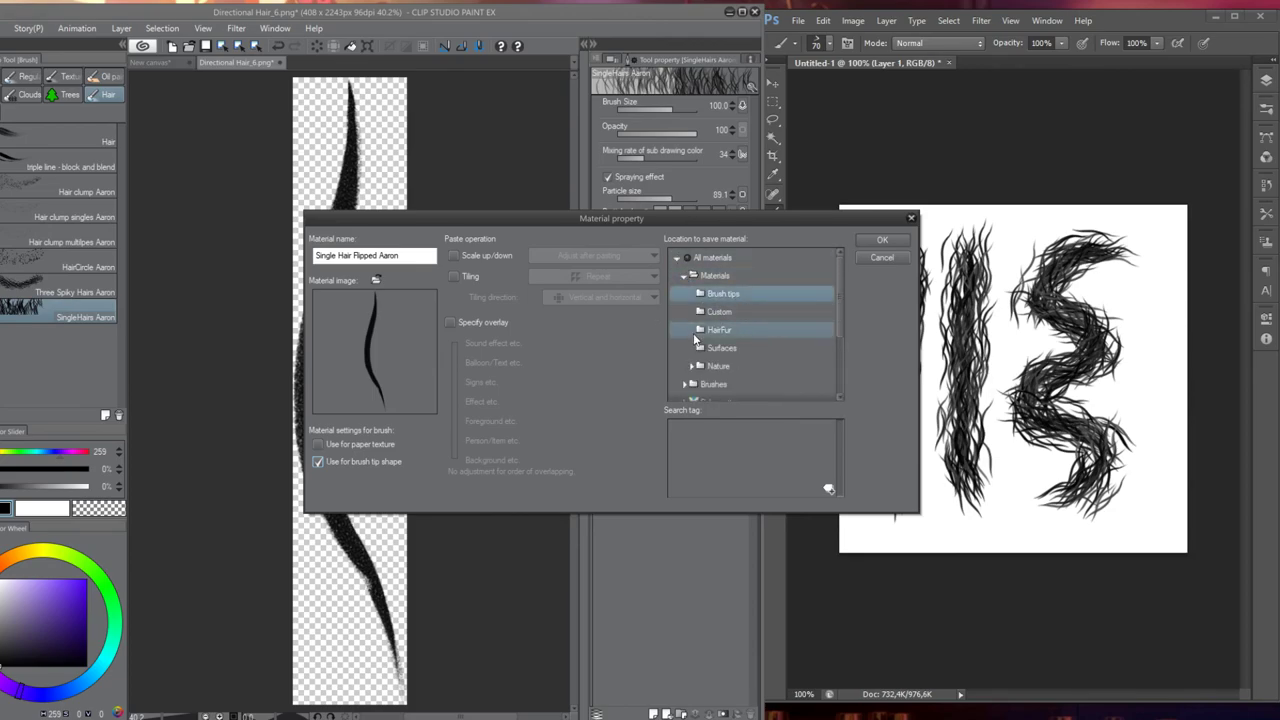
pyautogui.click(778, 339)
pyautogui.click(882, 240)
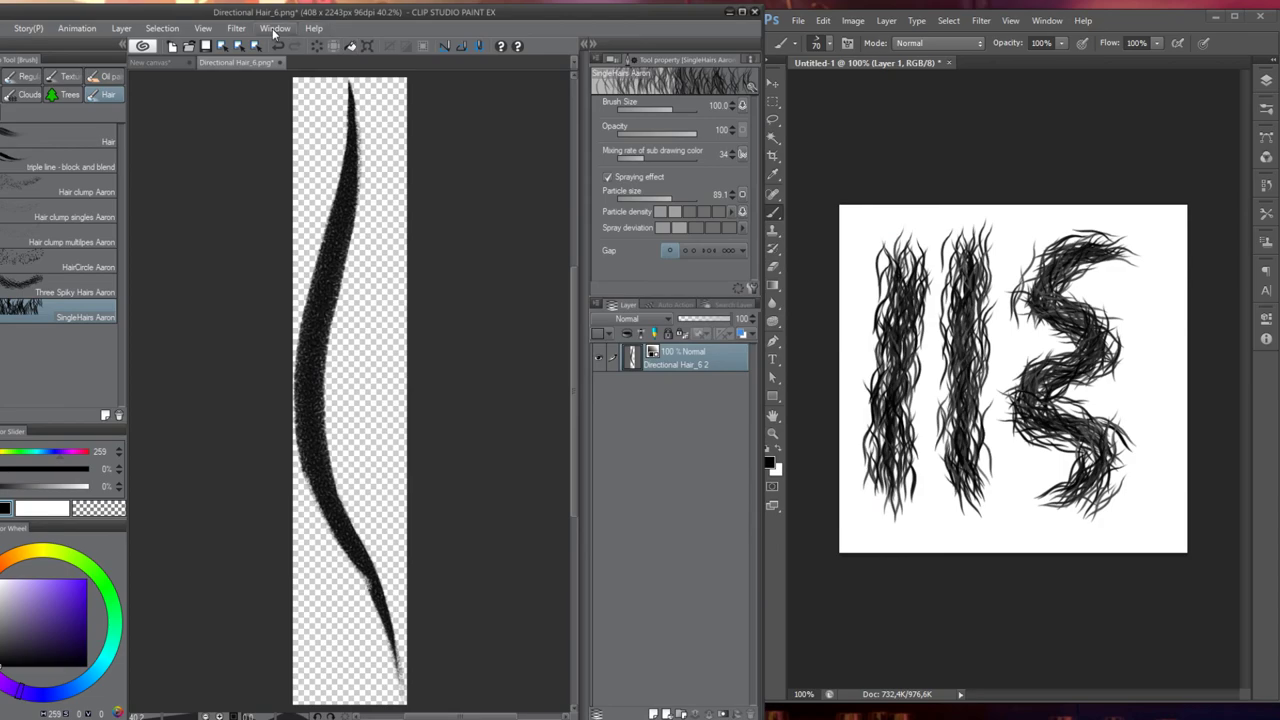
# On the New canvas, rename the HairFur material 'Single Hair Flipped Aaron' to 'Single Hair Flipped AB'
pyautogui.click(175, 67)
pyautogui.click(591, 44)
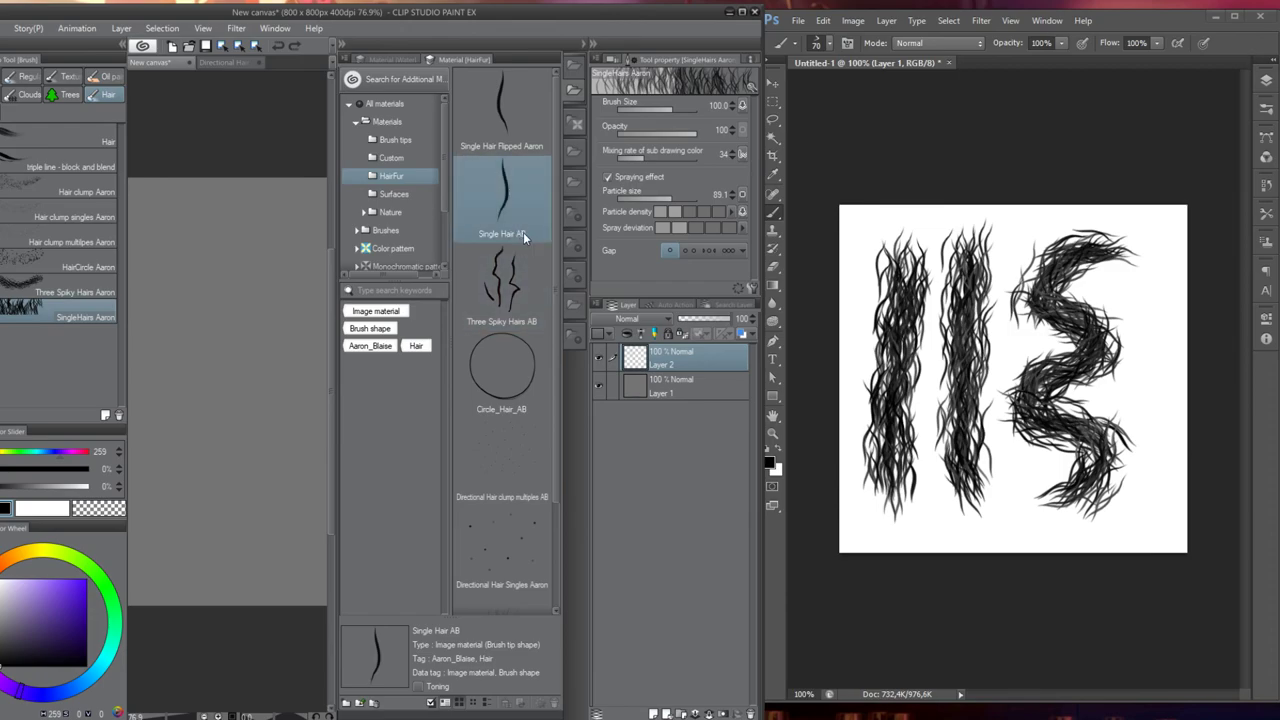
pyautogui.click(517, 134)
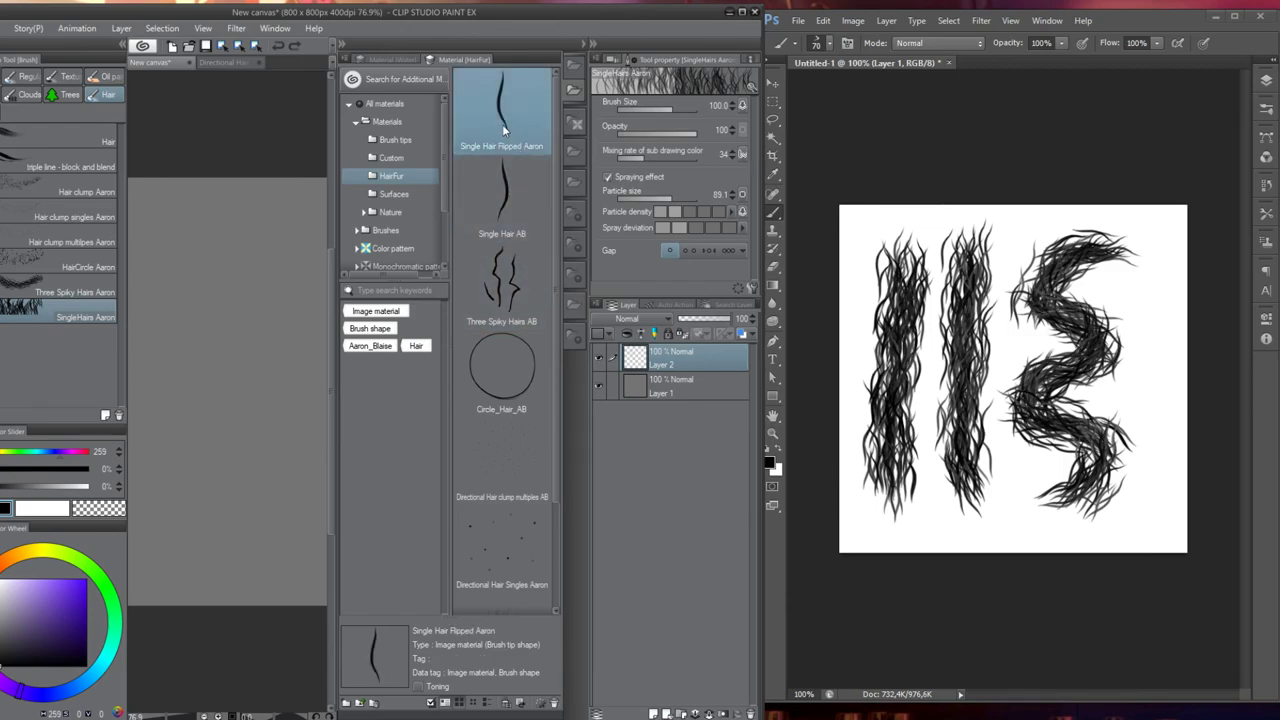
pyautogui.doubleClick(505, 121)
pyautogui.click(386, 255)
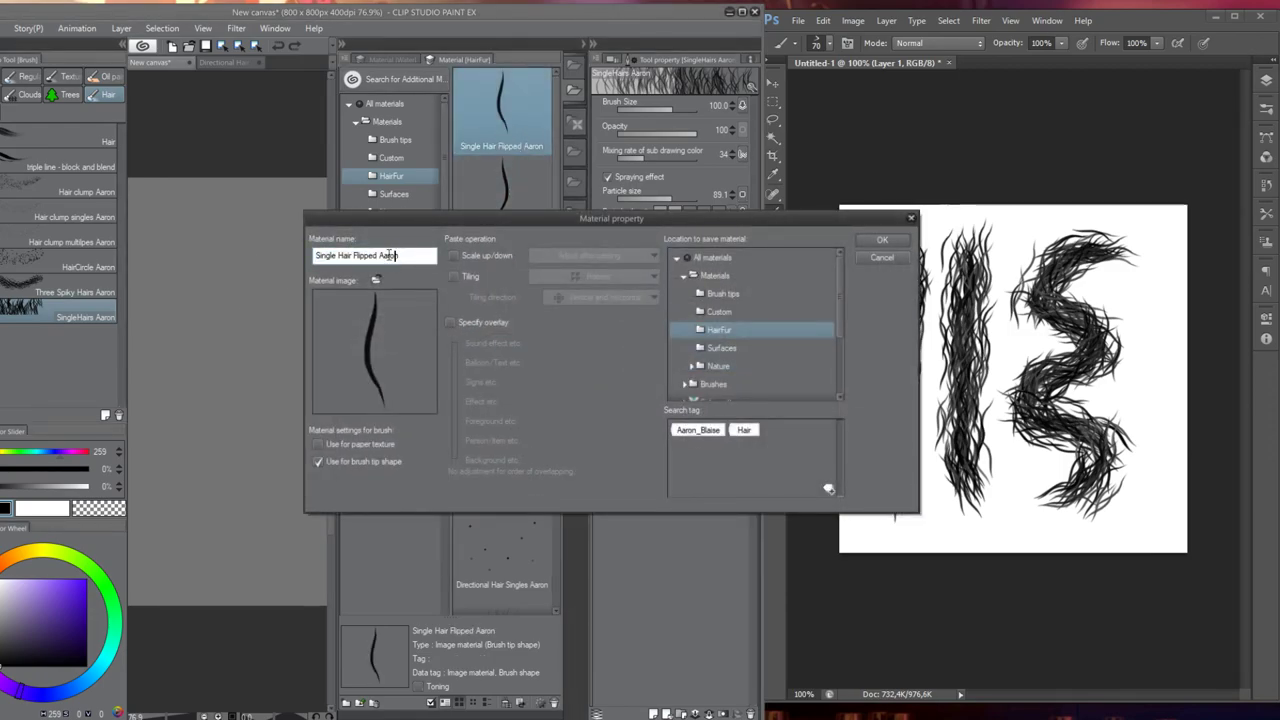
pyautogui.moveTo(381, 255); pyautogui.dragTo(413, 255)
pyautogui.write('AB')
pyautogui.click(882, 240)
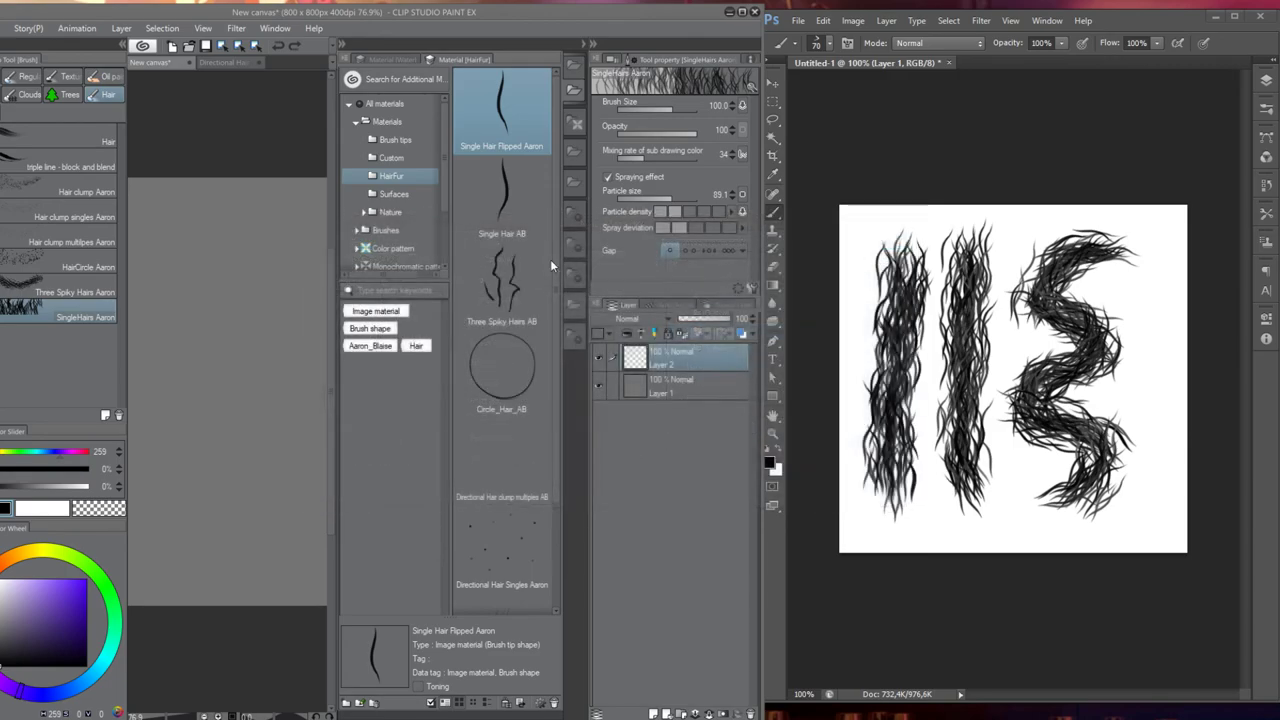
pyautogui.click(586, 41)
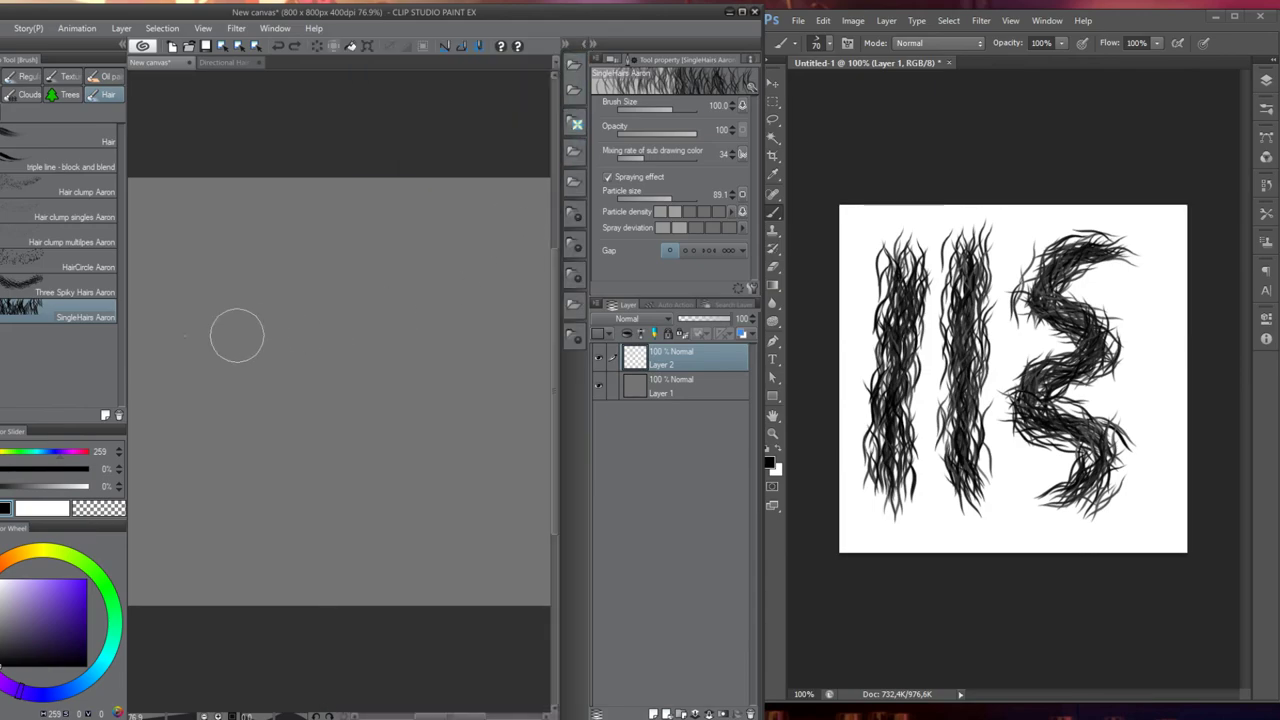
# In the brush tip settings, add Single Hair Flipped AB, found via Aaron_Blaise and Hair tags
pyautogui.click(753, 287)
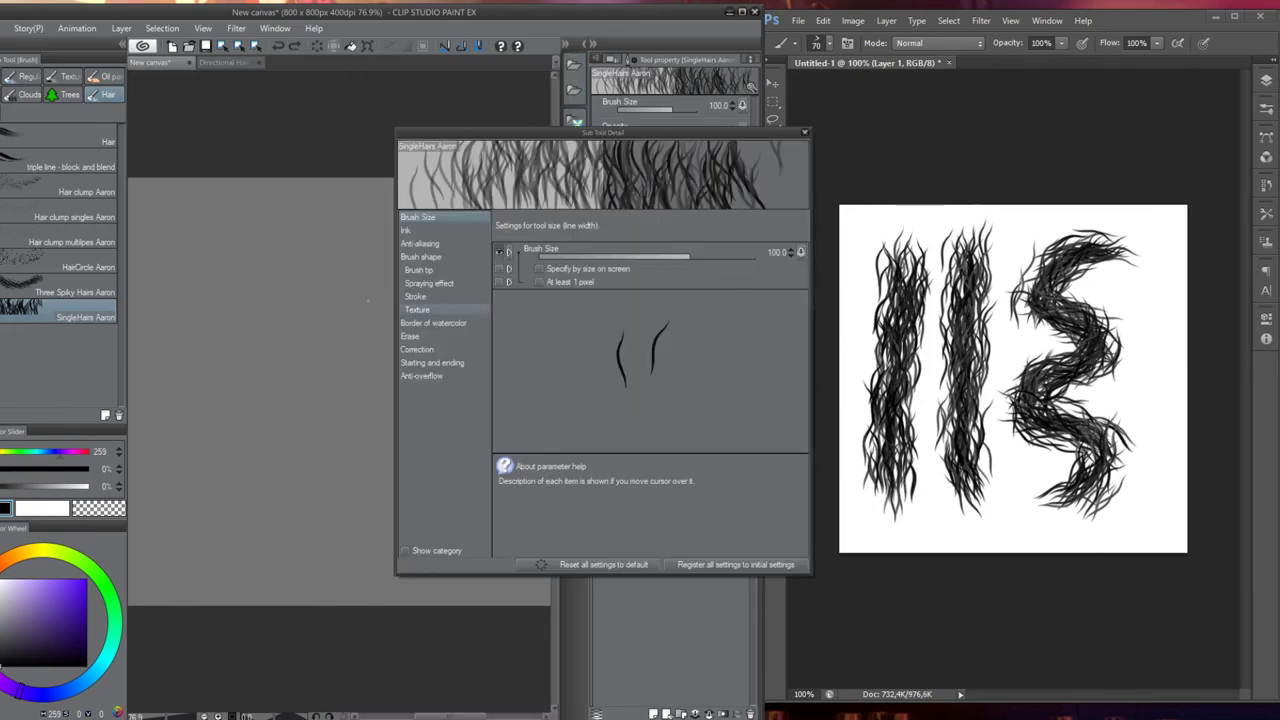
pyautogui.click(440, 271)
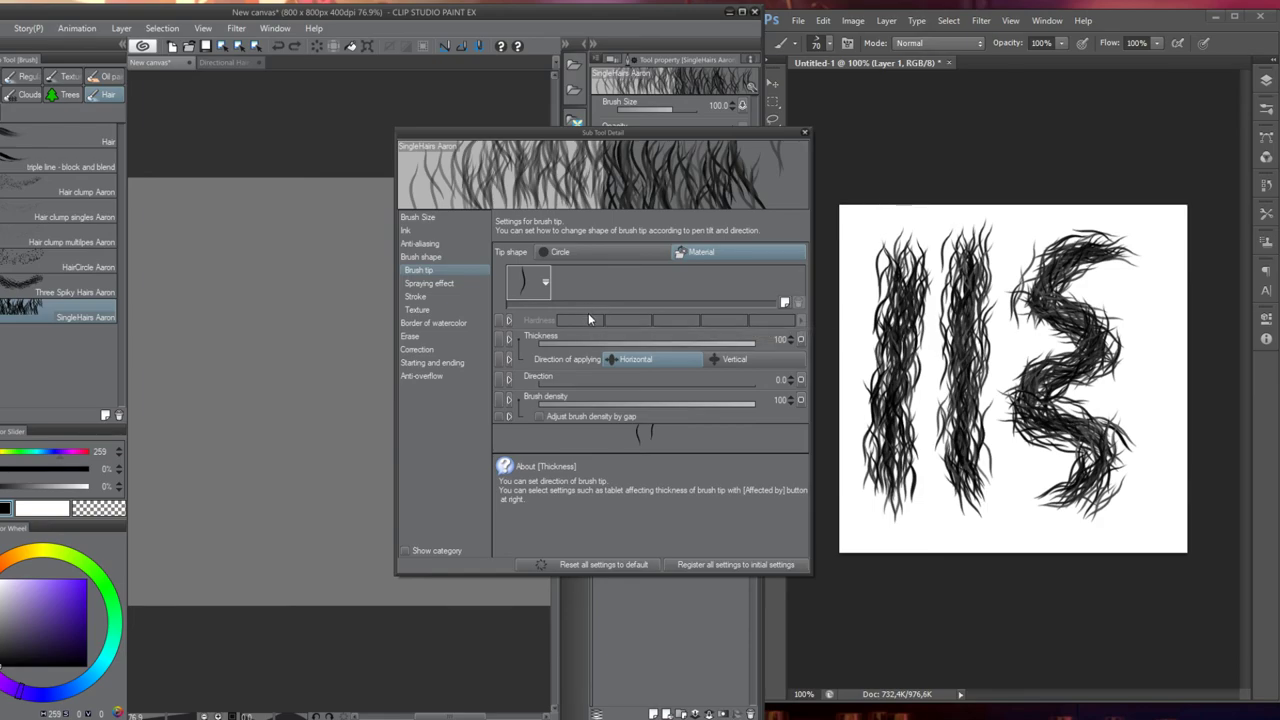
pyautogui.click(783, 303)
pyautogui.click(448, 283)
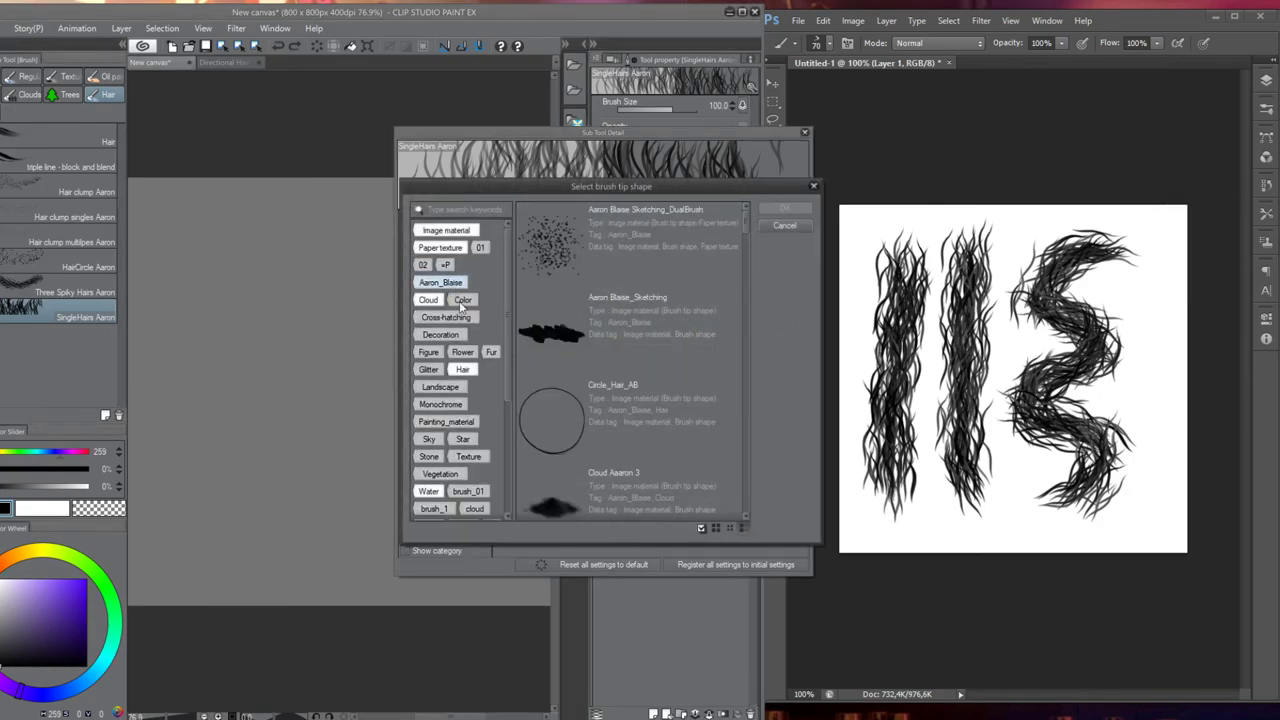
pyautogui.click(462, 369)
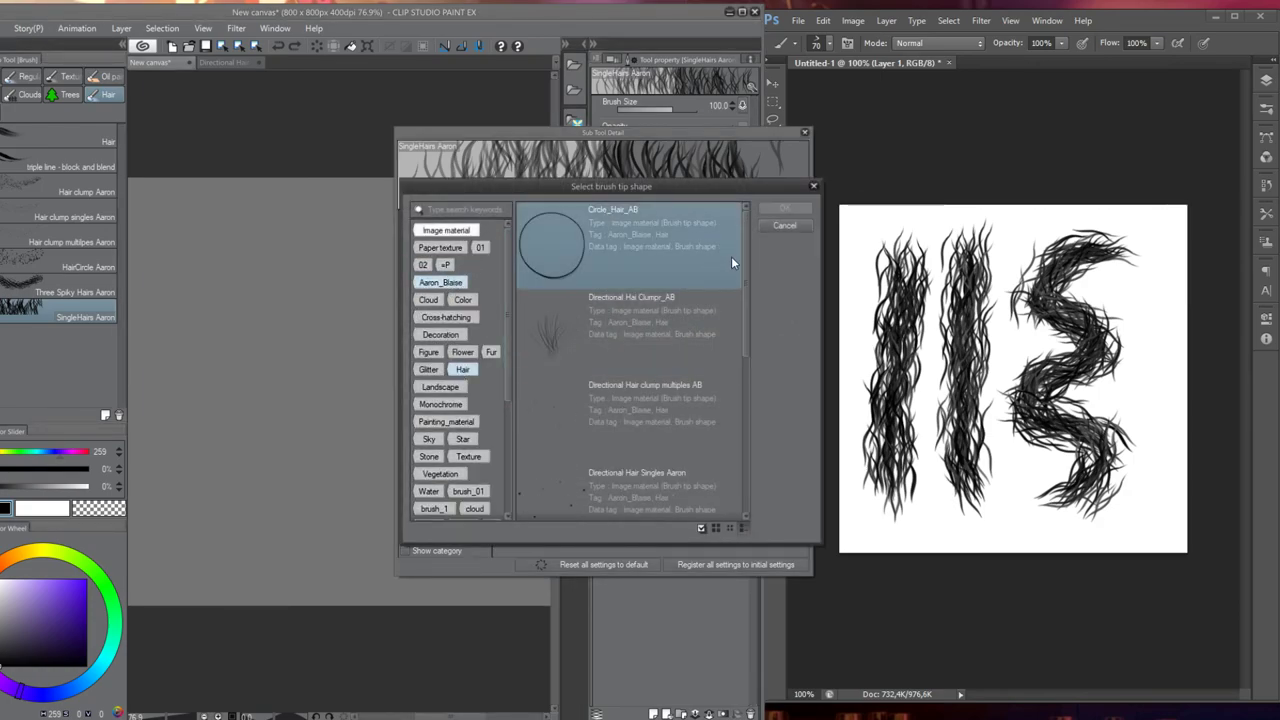
pyautogui.moveTo(743, 262); pyautogui.dragTo(735, 418)
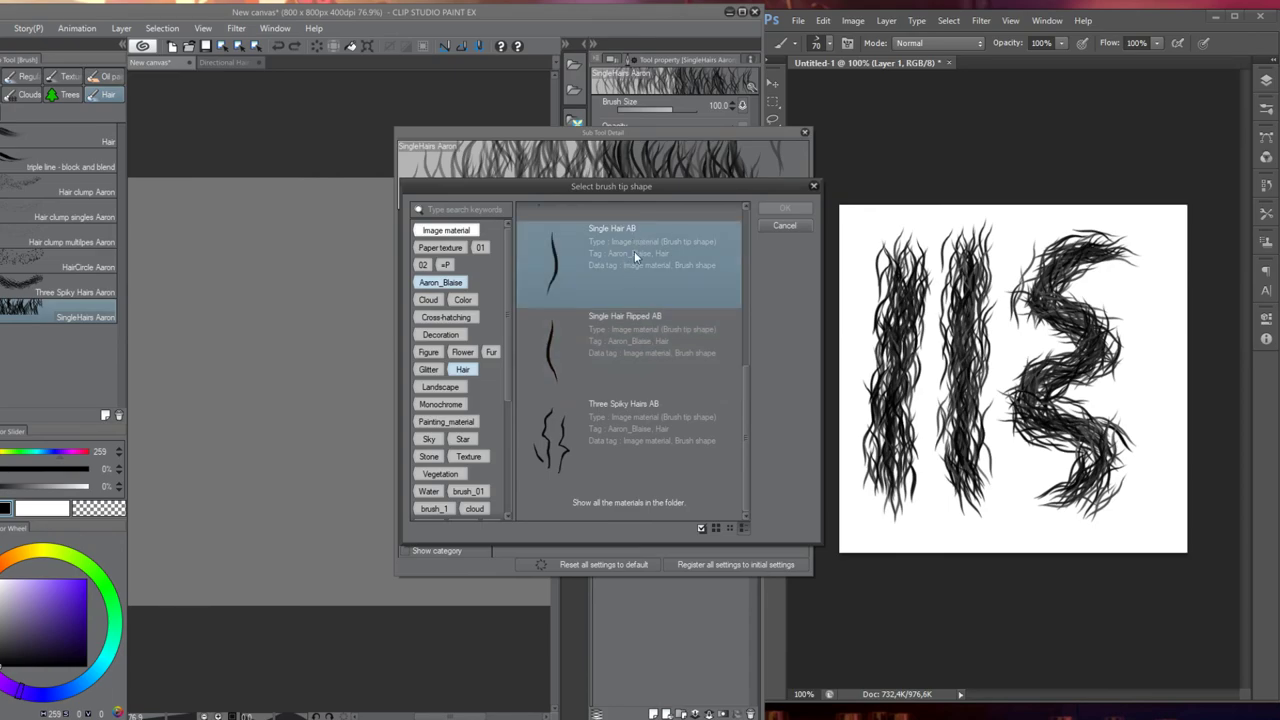
pyautogui.click(619, 367)
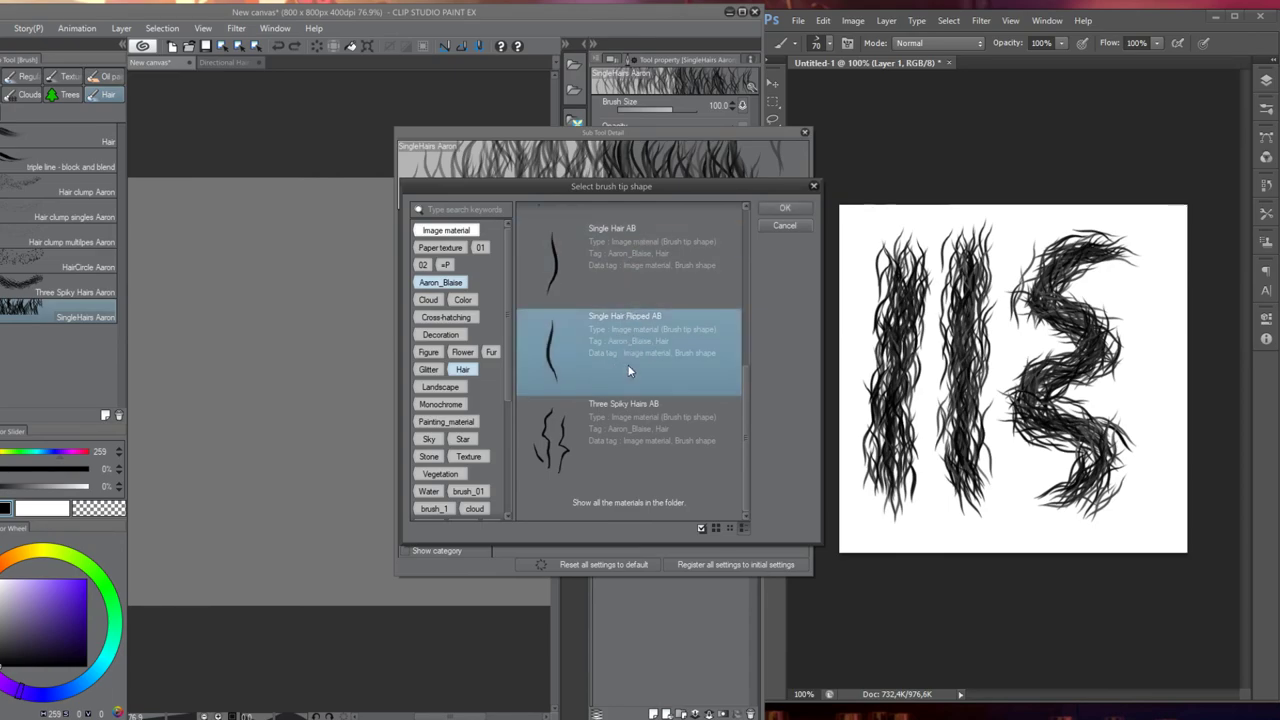
pyautogui.click(784, 208)
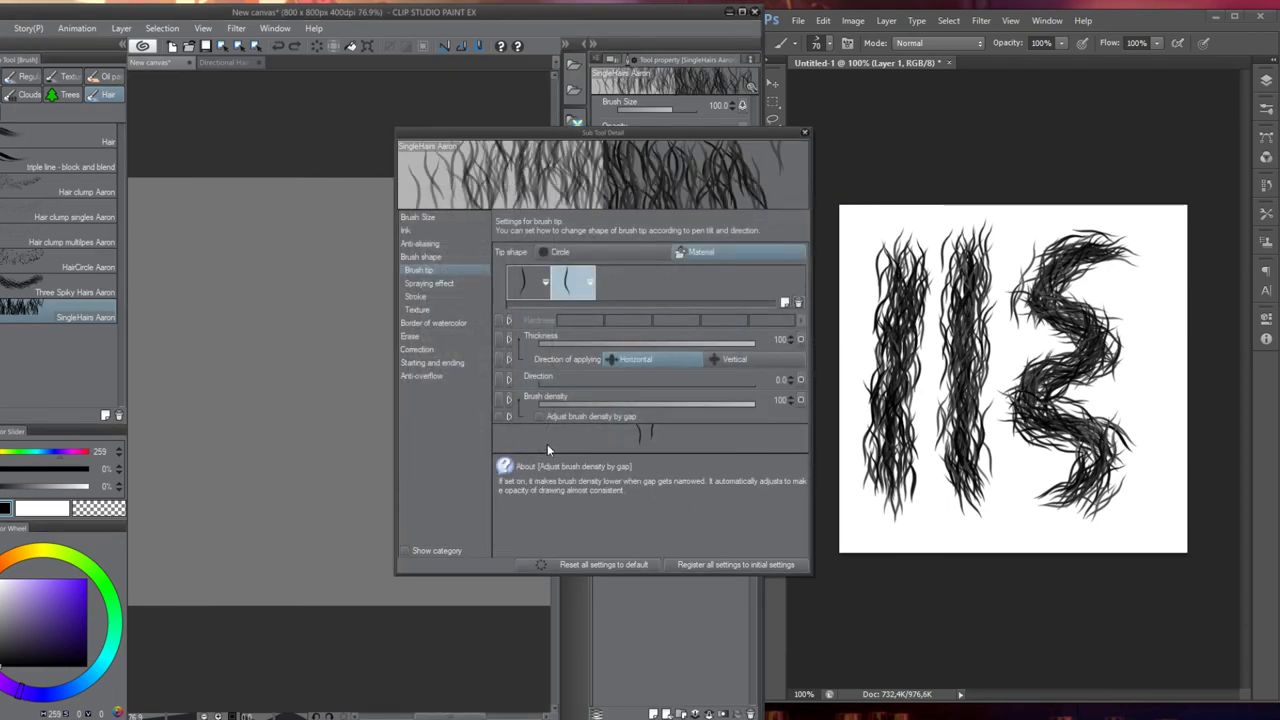
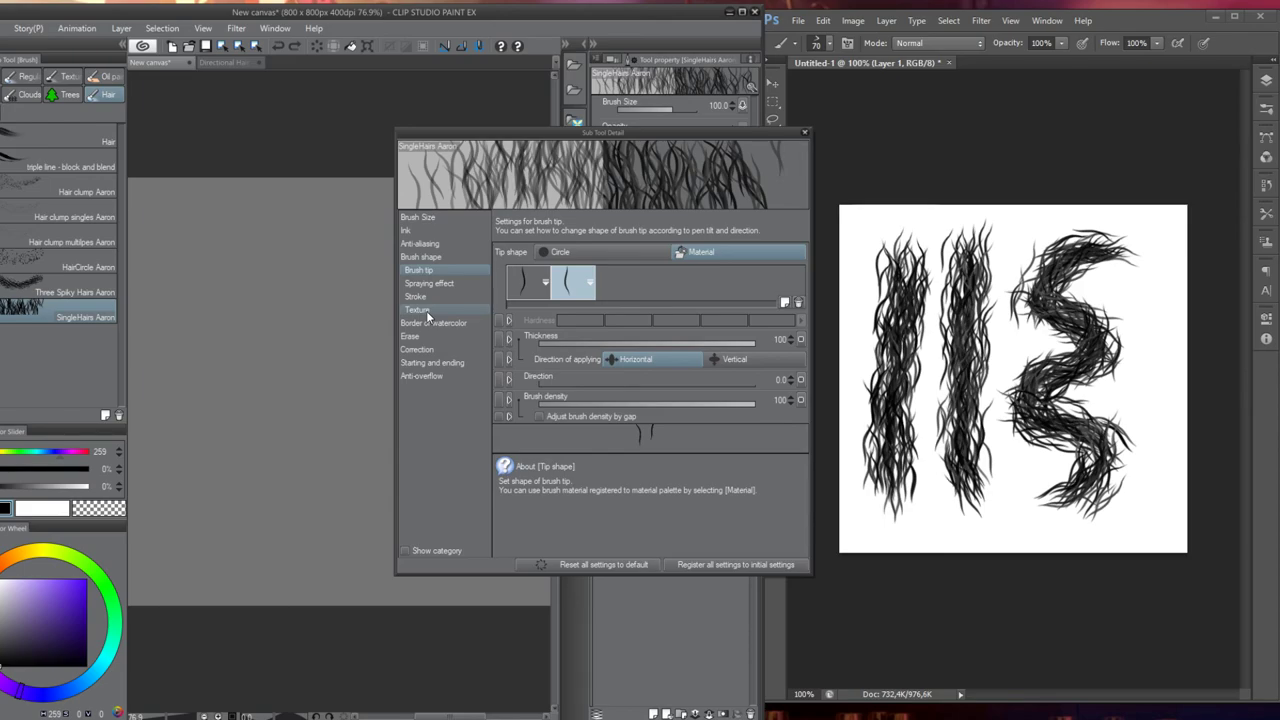
# Enlarge the brush to 150 and try several test hair strokes, undoing each
pyautogui.moveTo(262, 320)
pyautogui.mouseDown()
pyautogui.moveTo(268, 300)
pyautogui.moveTo(276, 525)
pyautogui.mouseUp()
pyautogui.hotkey('ctrl', 'z')
pyautogui.moveTo(189, 235); pyautogui.dragTo(215, 550)
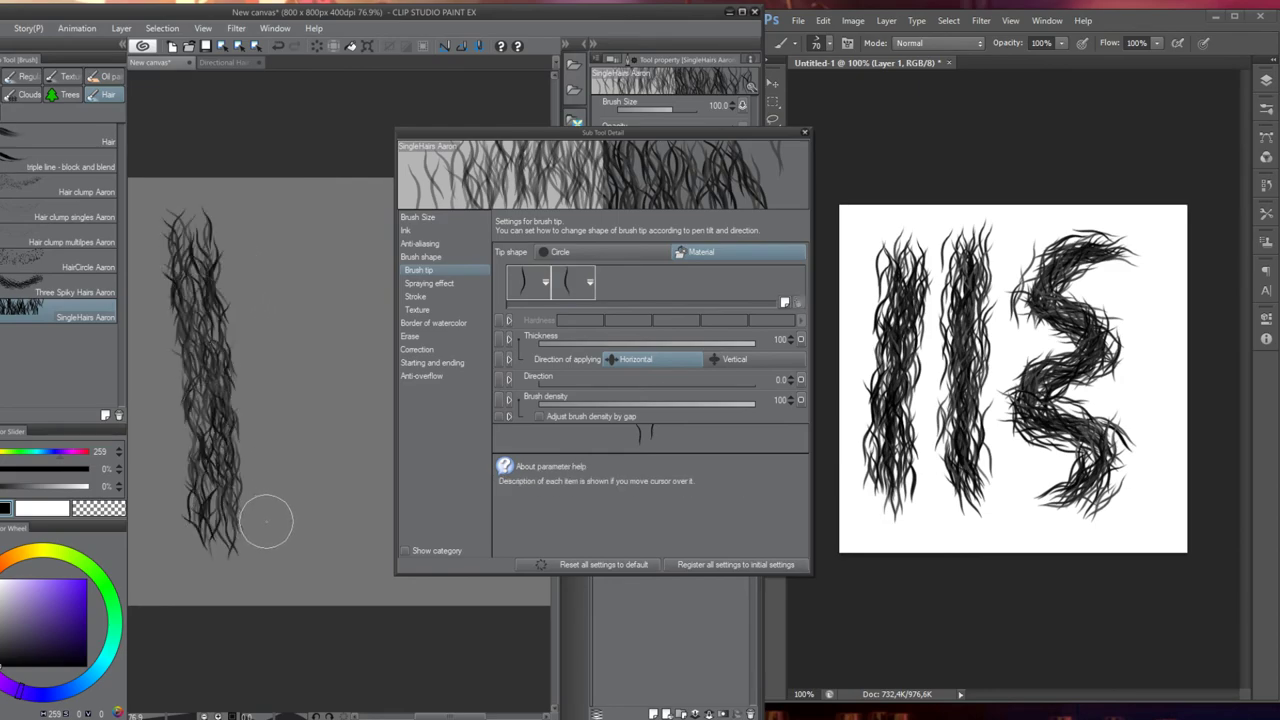
pyautogui.hotkey('ctrl', 'z')
pyautogui.press(']')
pyautogui.press(']')
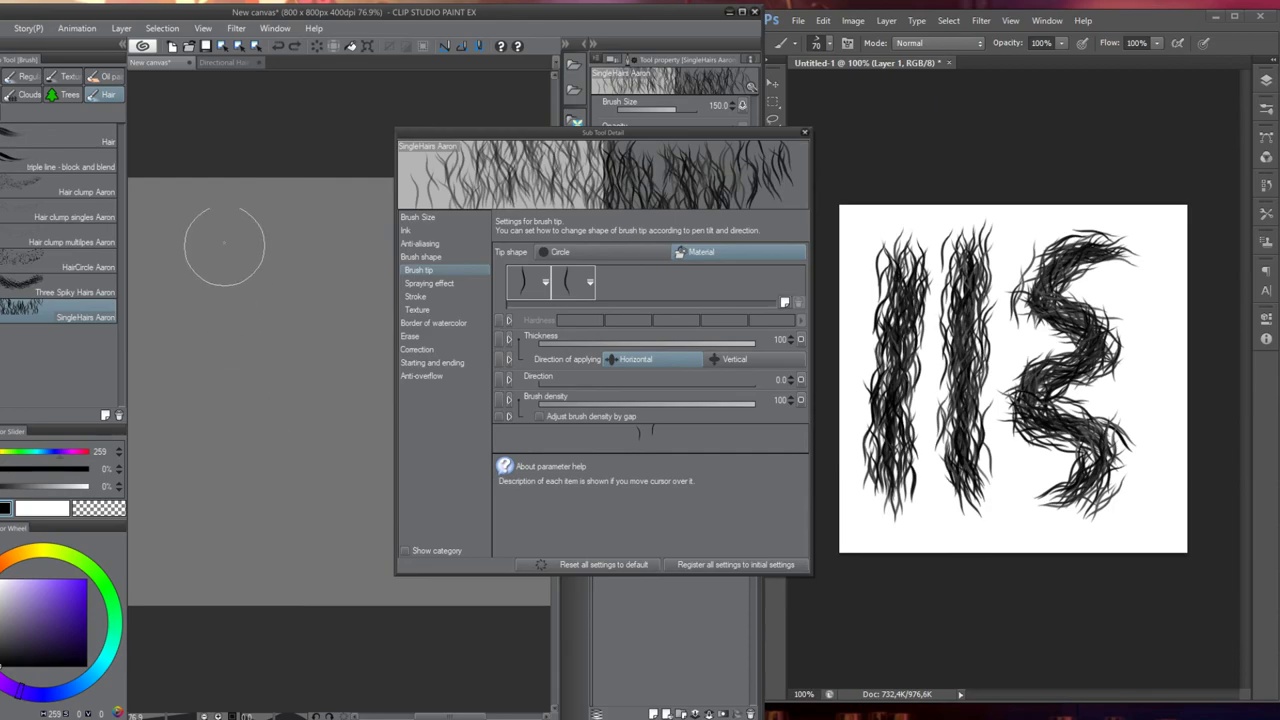
pyautogui.moveTo(222, 250); pyautogui.dragTo(218, 575)
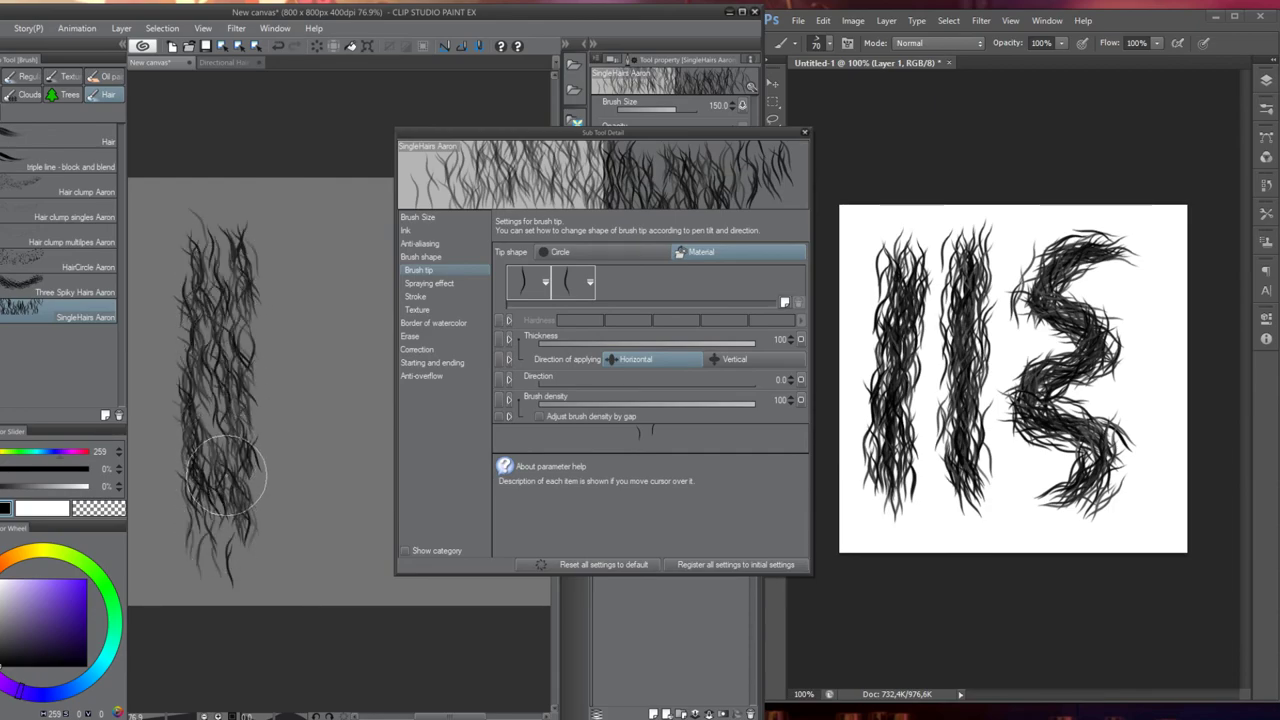
pyautogui.hotkey('ctrl', 'z')
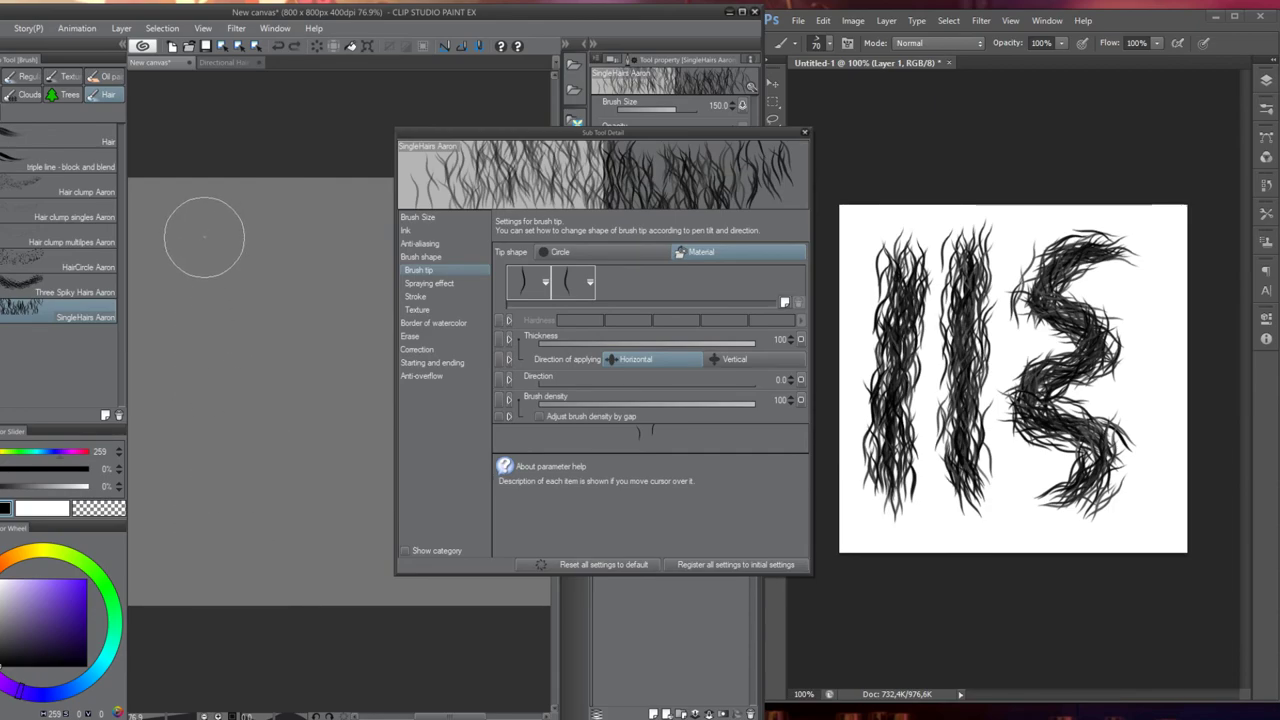
pyautogui.moveTo(205, 228); pyautogui.dragTo(210, 560)
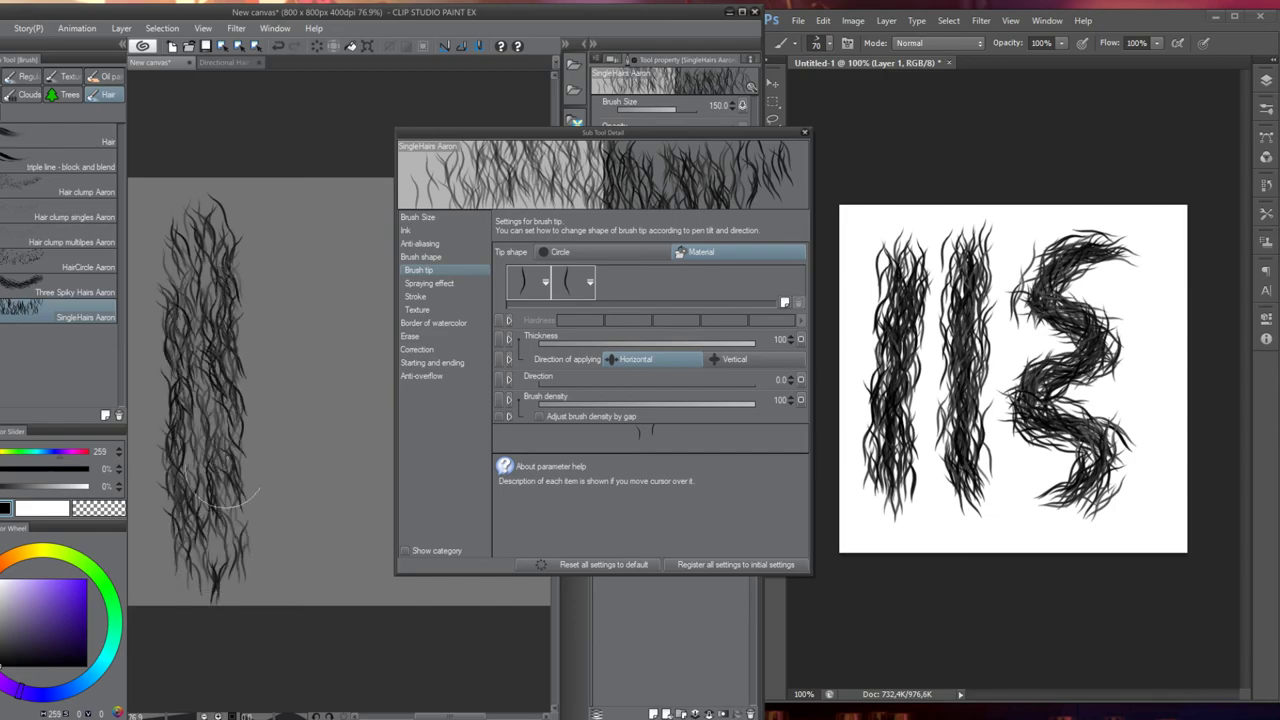
pyautogui.hotkey('ctrl', 'z')
pyautogui.moveTo(254, 206); pyautogui.dragTo(232, 480)
pyautogui.hotkey('ctrl', 'z')
# Try long and short hair strokes, keeping one tall top-to-bottom stroke
pyautogui.moveTo(205, 250); pyautogui.dragTo(192, 492)
pyautogui.hotkey('ctrl', 'z')
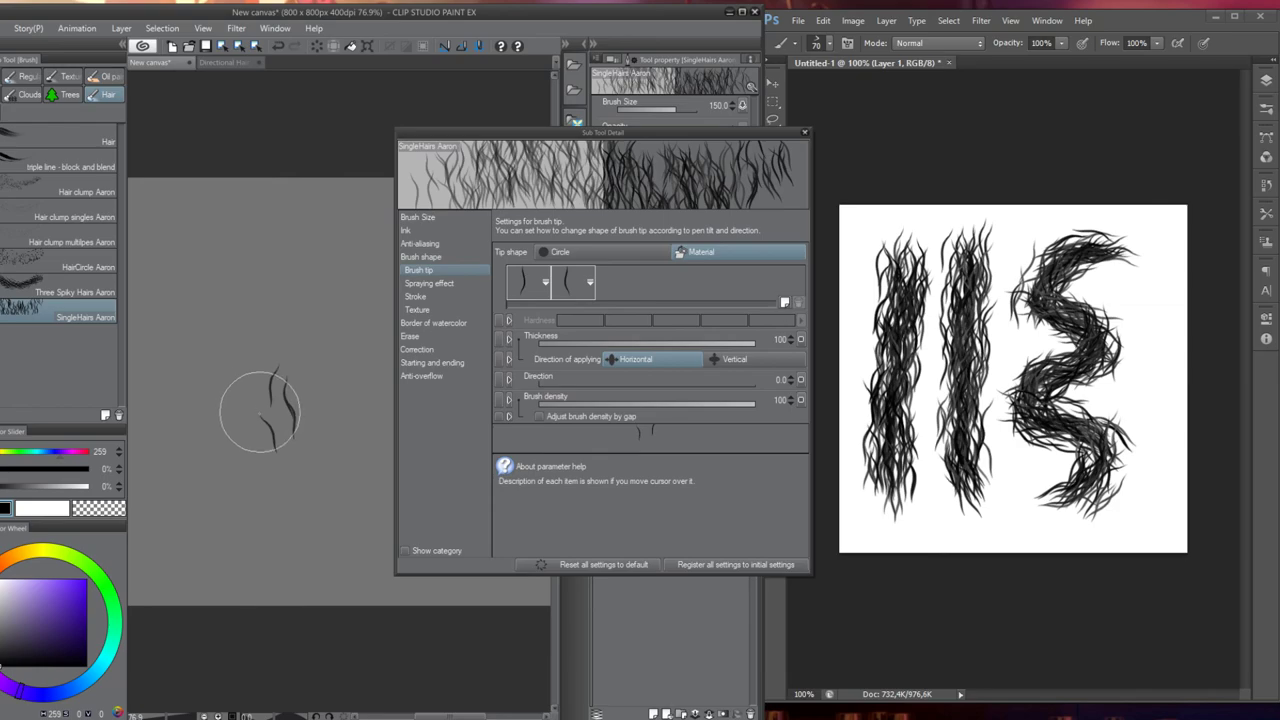
pyautogui.moveTo(278, 372)
pyautogui.mouseDown()
pyautogui.moveTo(290, 440)
pyautogui.moveTo(270, 450)
pyautogui.mouseUp()
pyautogui.moveTo(245, 285)
pyautogui.mouseDown()
pyautogui.moveTo(232, 345)
pyautogui.moveTo(272, 380)
pyautogui.moveTo(296, 332)
pyautogui.moveTo(286, 286)
pyautogui.moveTo(294, 366)
pyautogui.moveTo(286, 314)
pyautogui.moveTo(314, 371)
pyautogui.moveTo(294, 343)
pyautogui.moveTo(286, 357)
pyautogui.mouseUp()
pyautogui.hotkey('ctrl', 'z')
pyautogui.hotkey('ctrl', 'z')
pyautogui.hotkey('ctrl', 'z')
pyautogui.hotkey('ctrl', 'z')
pyautogui.hotkey('ctrl', 'z')
pyautogui.hotkey('ctrl', 'z')
pyautogui.hotkey('ctrl', 'z')
pyautogui.hotkey('ctrl', 'z')
pyautogui.hotkey('ctrl', 'z')
pyautogui.hotkey('ctrl', 'z')
pyautogui.hotkey('ctrl', 'z')
pyautogui.hotkey('ctrl', 'z')
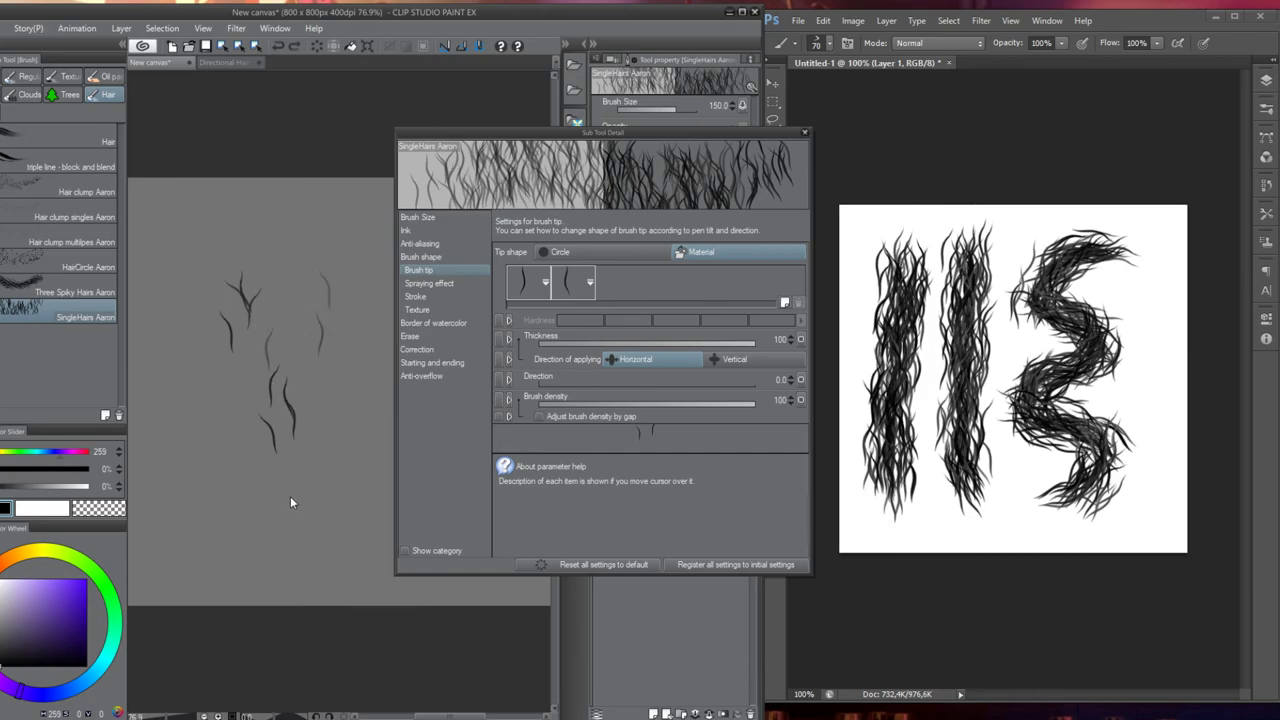
pyautogui.moveTo(240, 230); pyautogui.dragTo(245, 555)
pyautogui.hotkey('ctrl', 'z')
pyautogui.moveTo(226, 238); pyautogui.dragTo(225, 580)
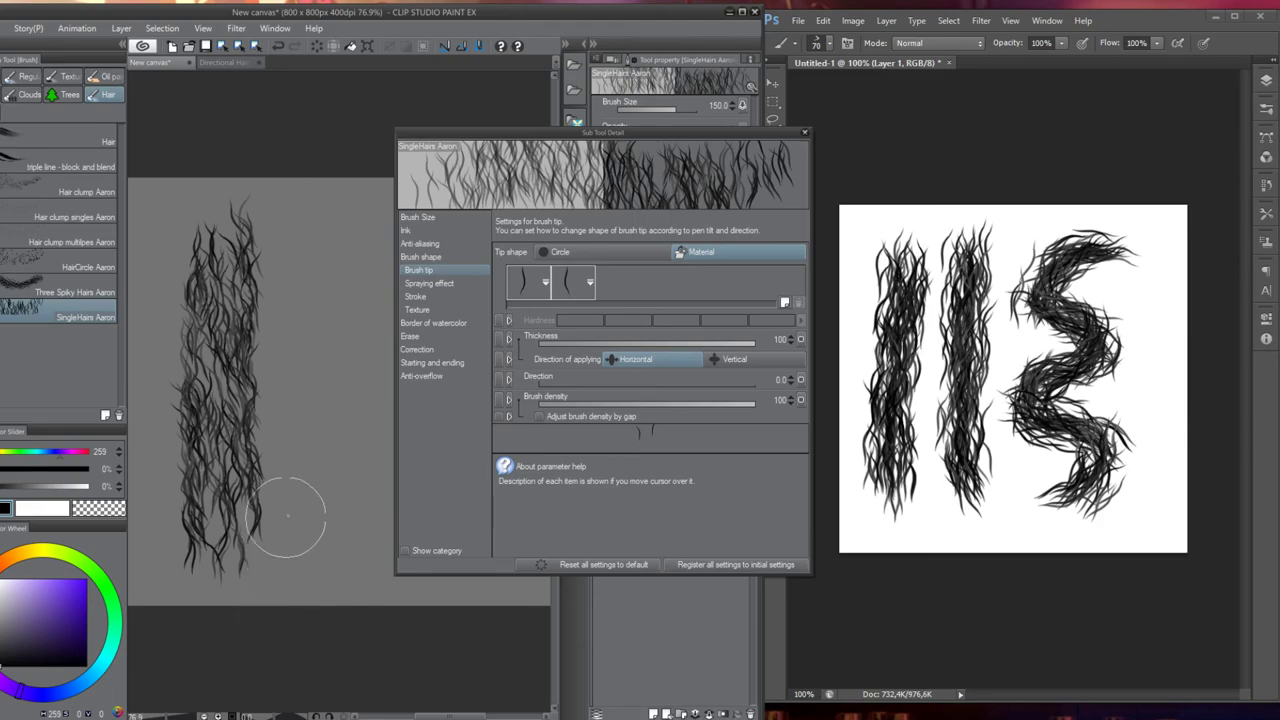
pyautogui.moveTo(286, 514)
pyautogui.mouseDown()
pyautogui.moveTo(300, 540)
pyautogui.moveTo(320, 460)
pyautogui.mouseUp()
pyautogui.hotkey('ctrl', 'z')
pyautogui.moveTo(286, 343); pyautogui.dragTo(335, 483)
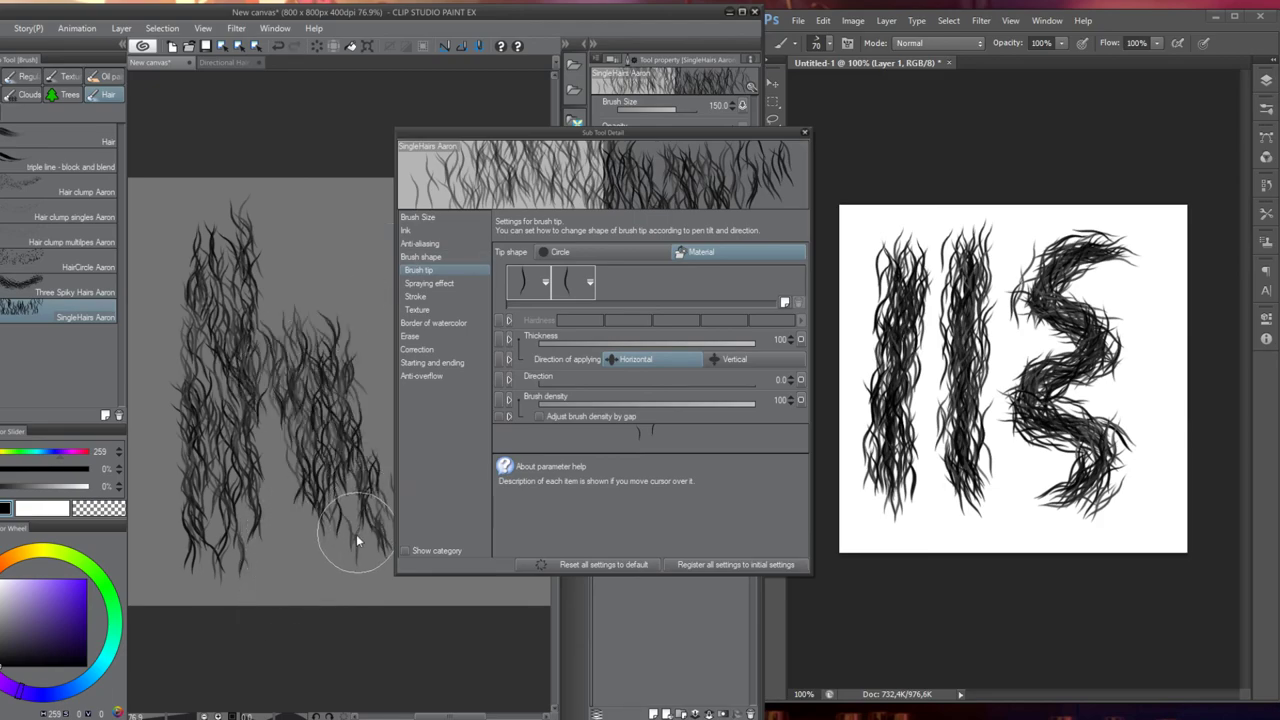
pyautogui.hotkey('ctrl', 'z')
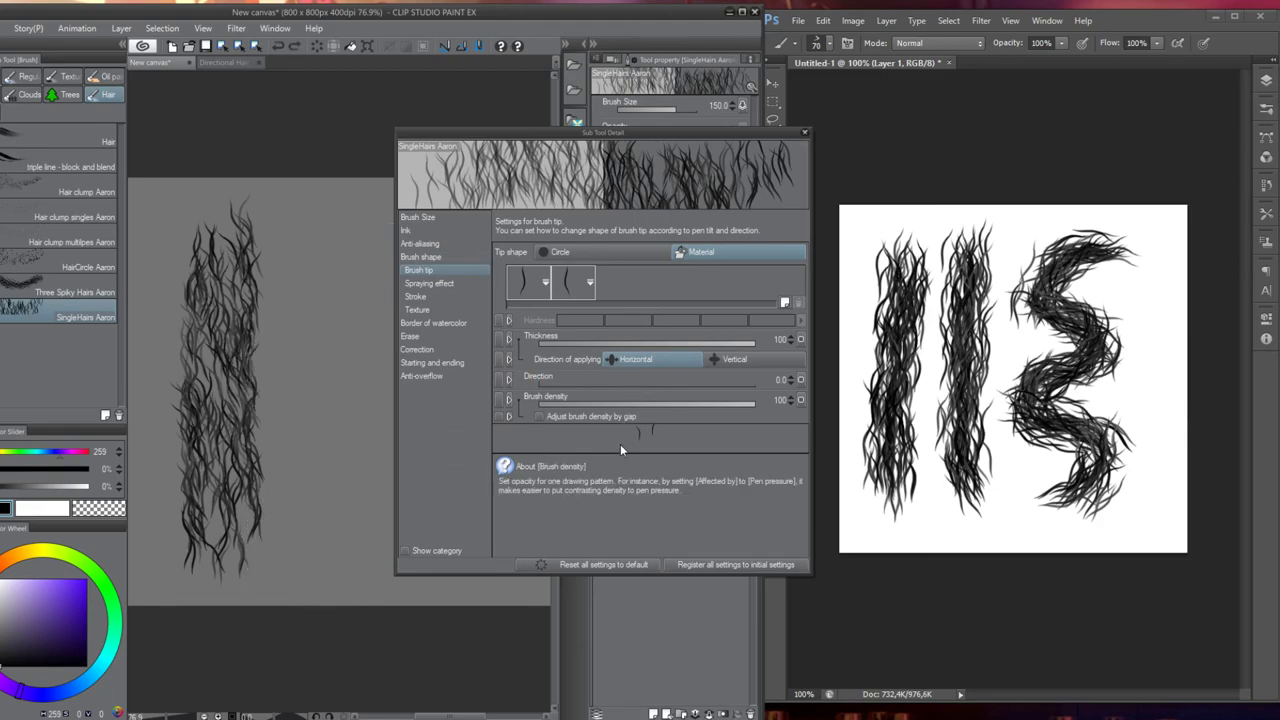
# Make brush-tip direction random at amount 6, add Direction of line, and test it
pyautogui.click(800, 380)
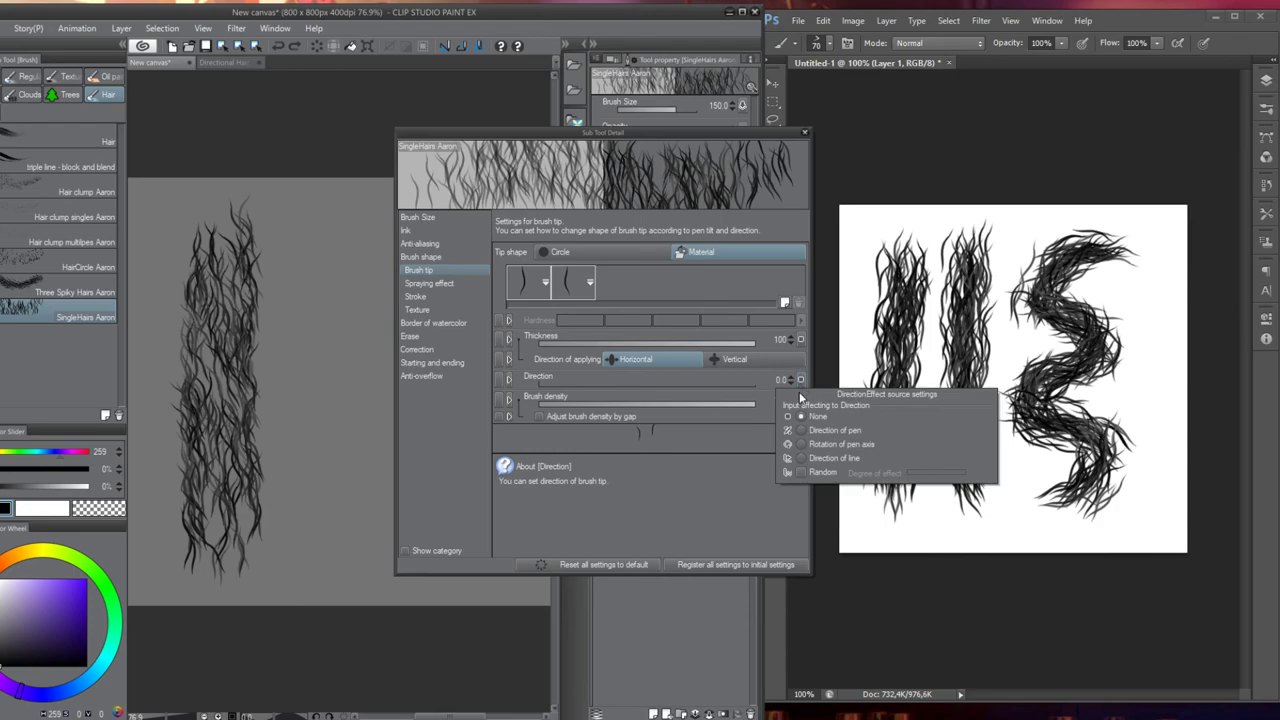
pyautogui.click(801, 472)
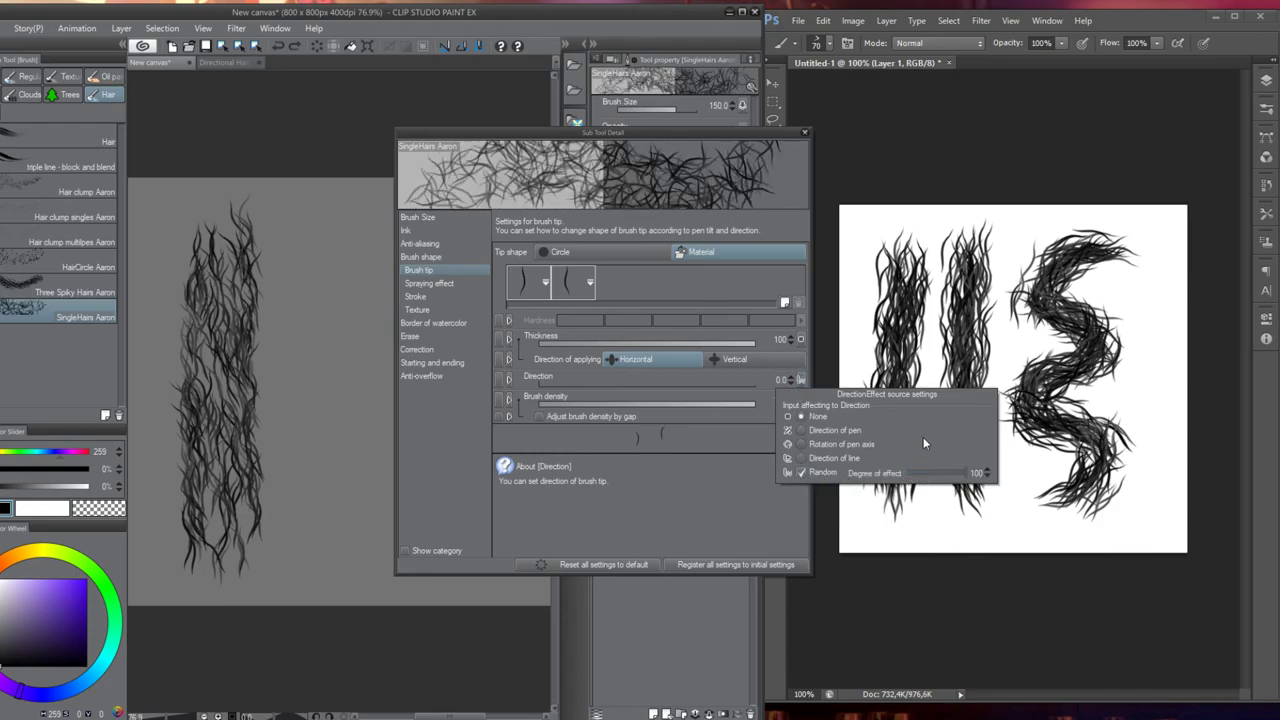
pyautogui.click(912, 476)
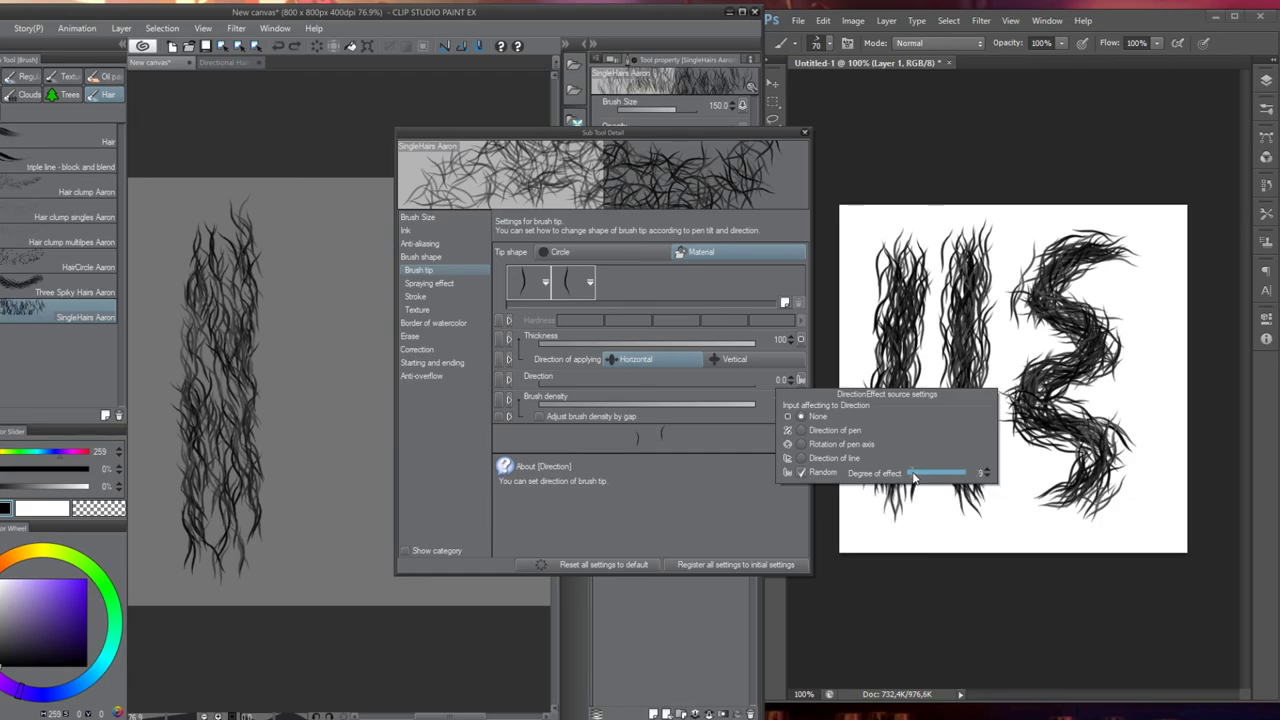
pyautogui.click(988, 477)
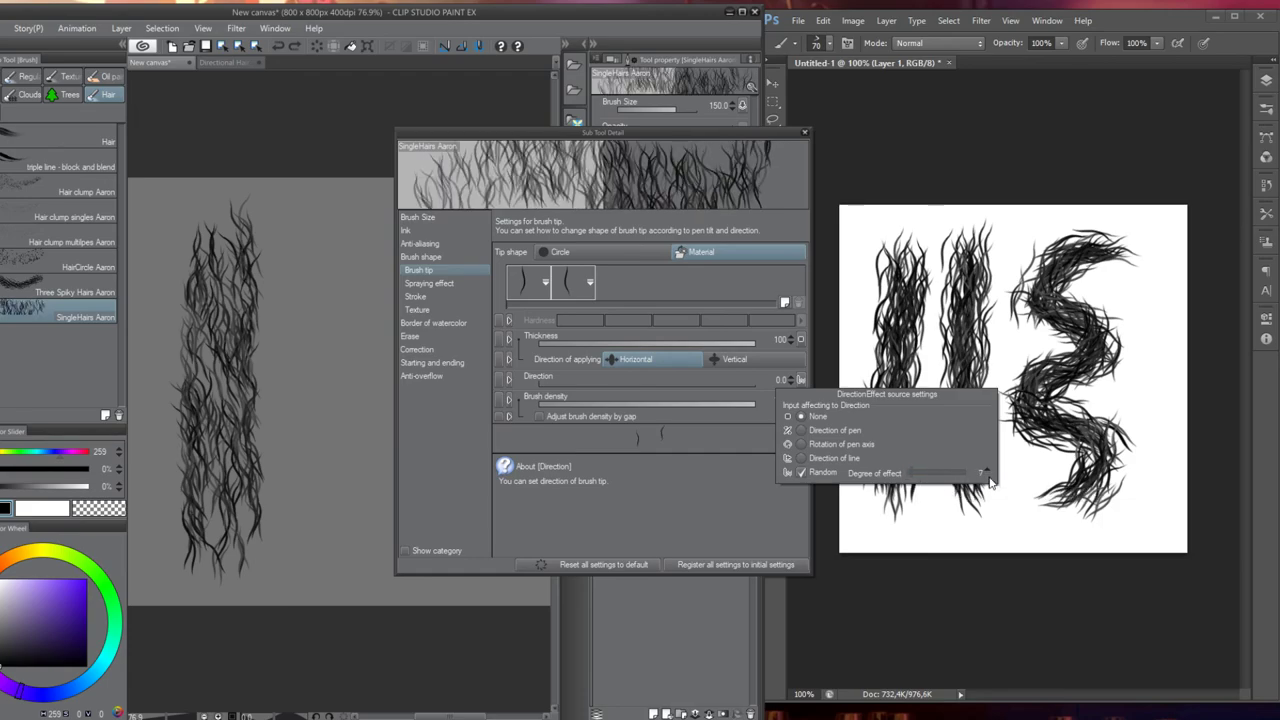
pyautogui.click(988, 477)
pyautogui.click(988, 477)
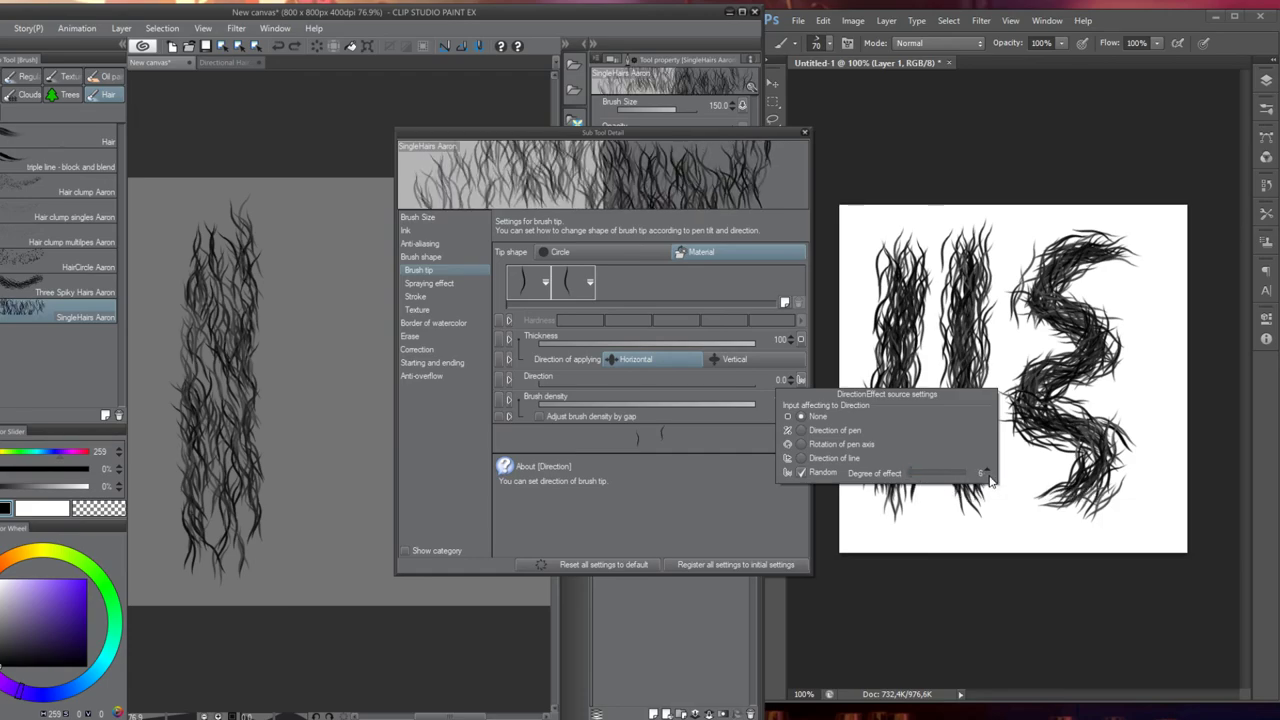
pyautogui.click(802, 458)
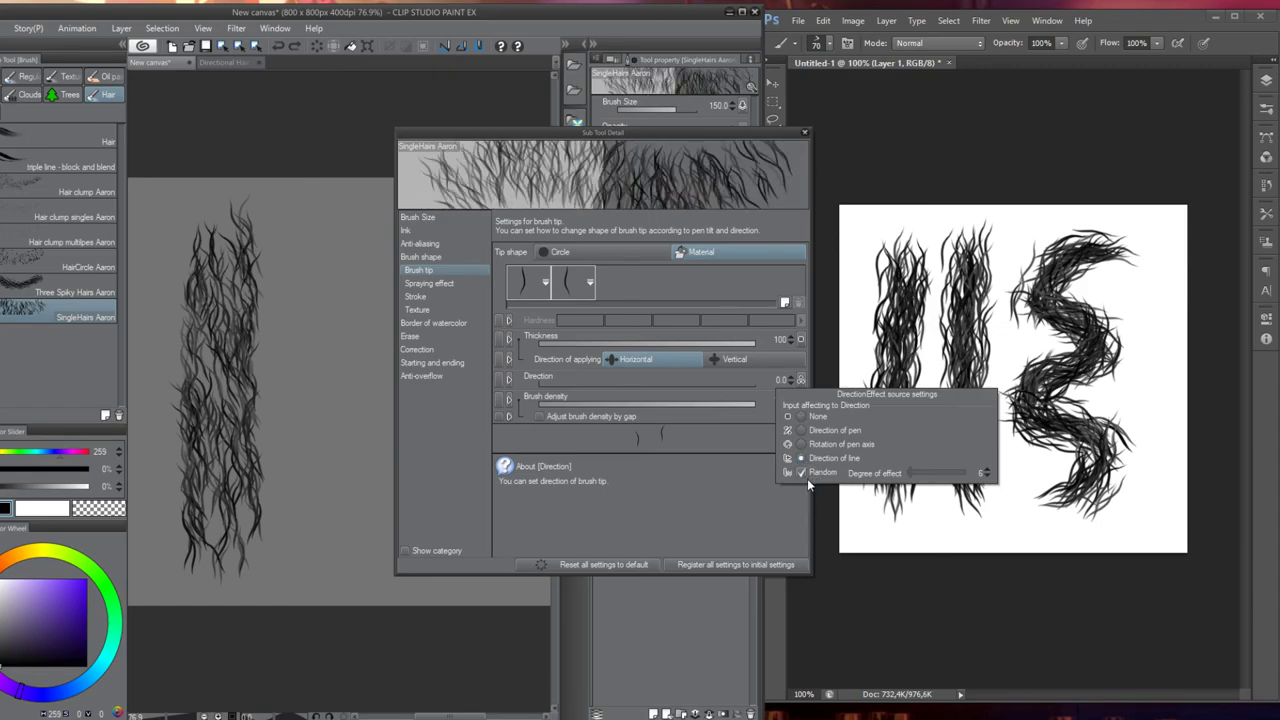
pyautogui.click(314, 363)
pyautogui.moveTo(319, 256); pyautogui.dragTo(330, 560)
pyautogui.hotkey('ctrl', 'z')
# Set the Spraying effect's Direction of particle to 147.0
pyautogui.moveTo(614, 412)
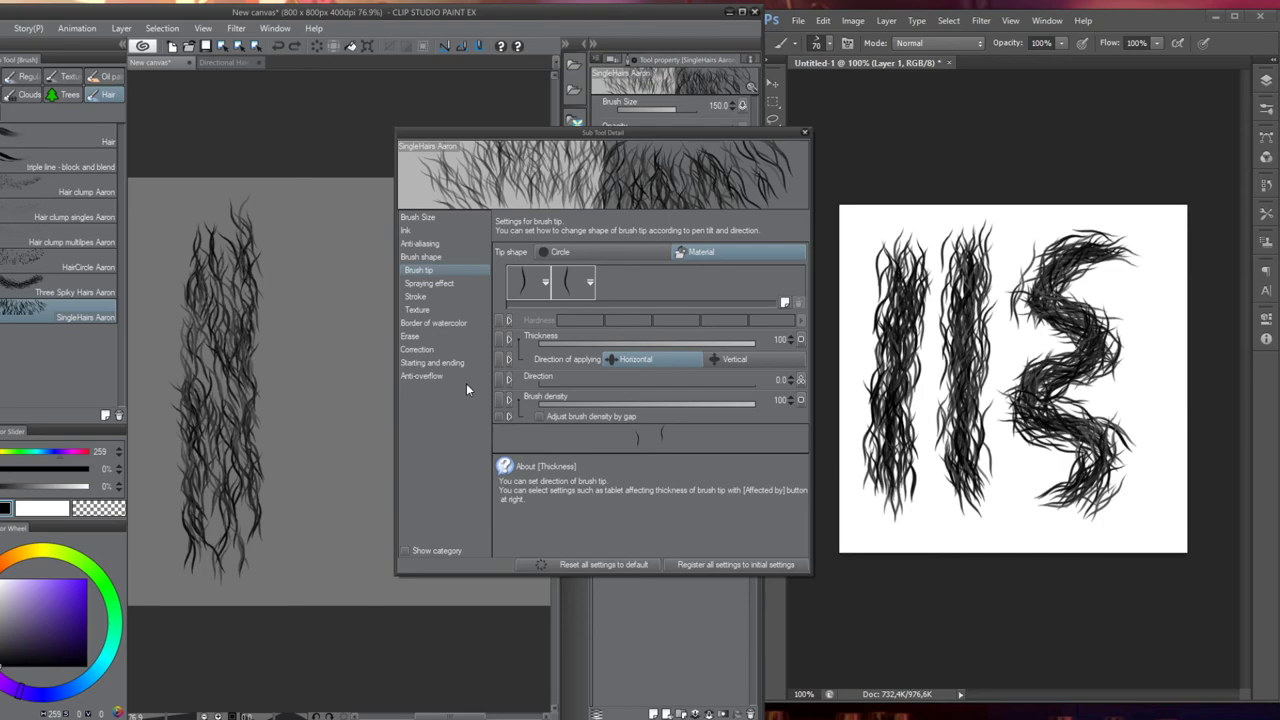
pyautogui.click(437, 283)
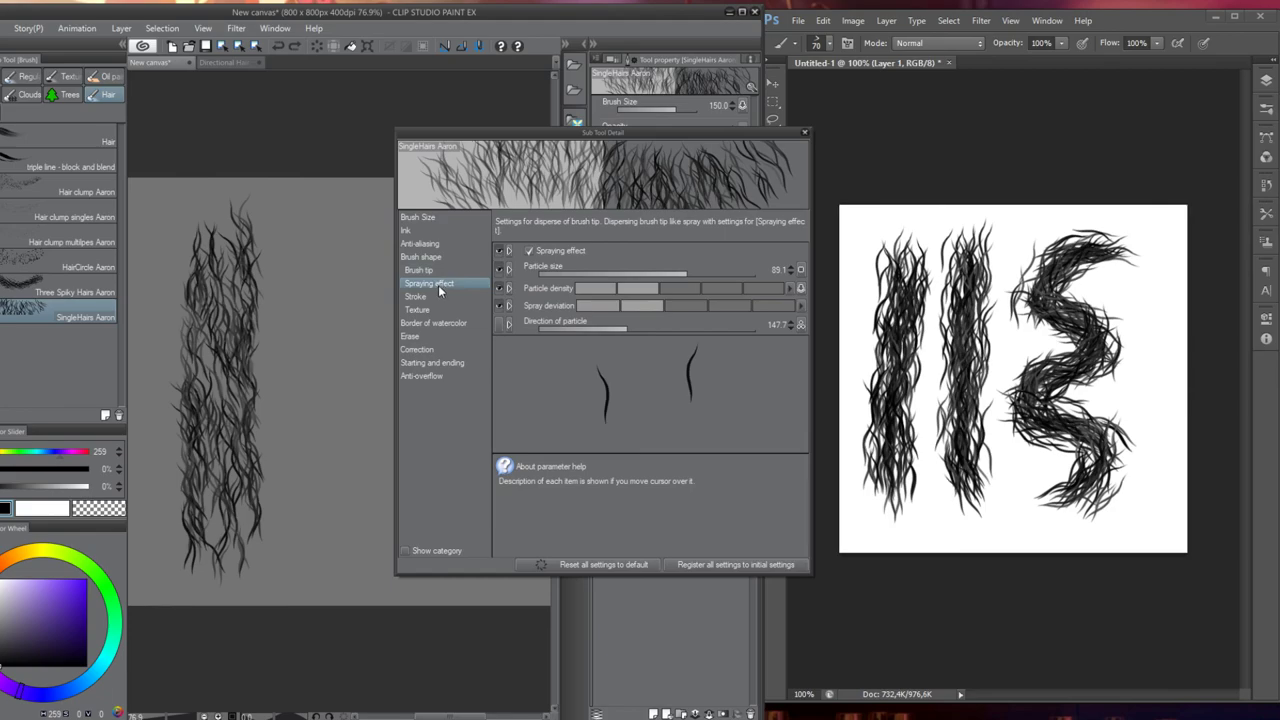
pyautogui.click(436, 294)
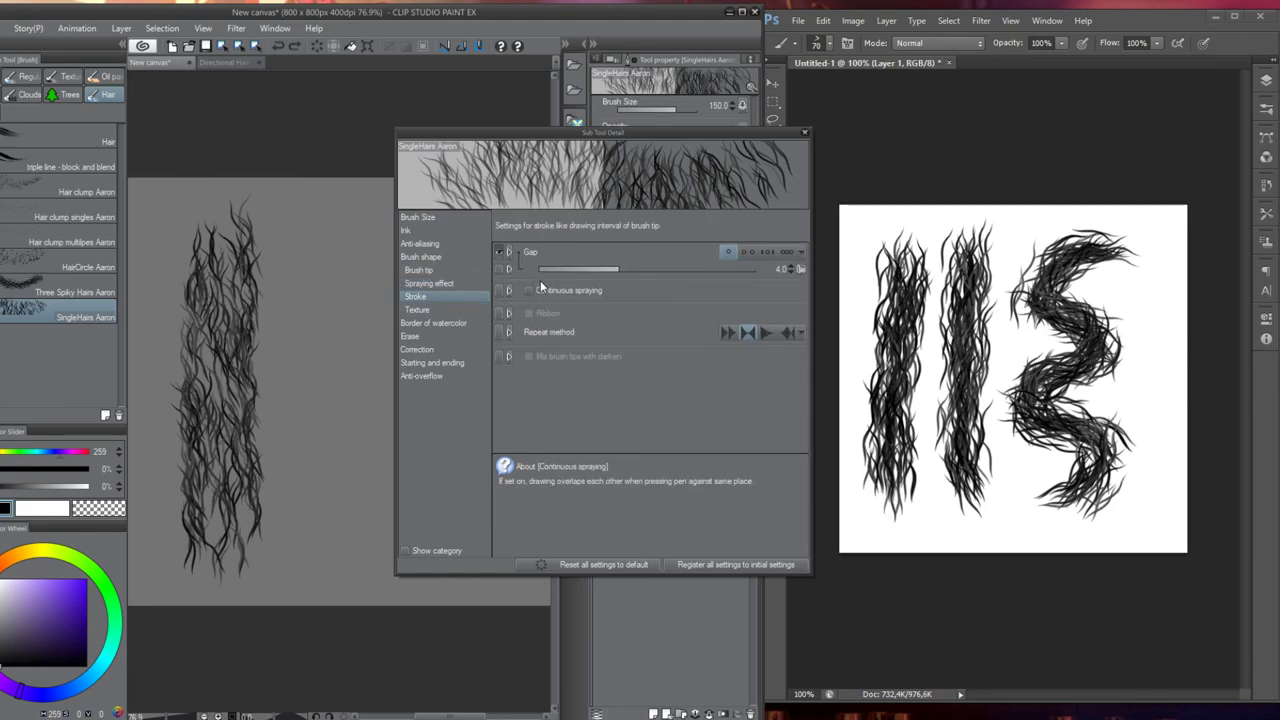
pyautogui.click(430, 283)
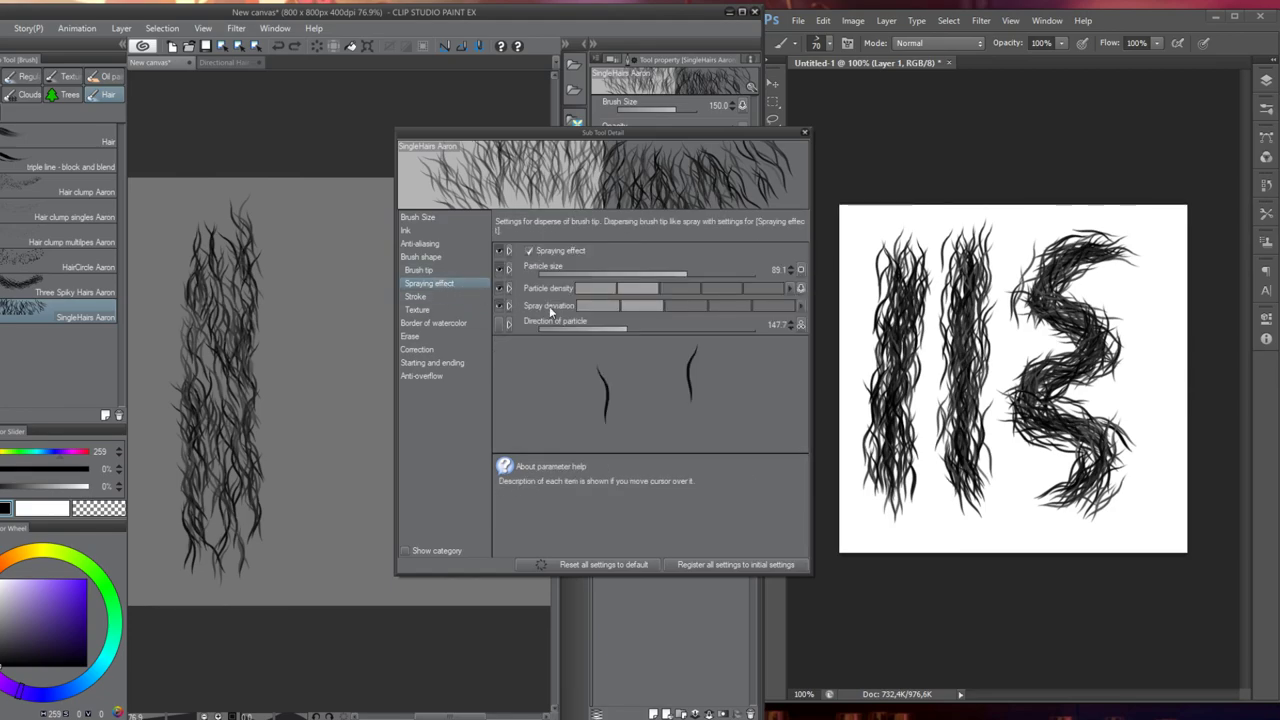
pyautogui.click(630, 326)
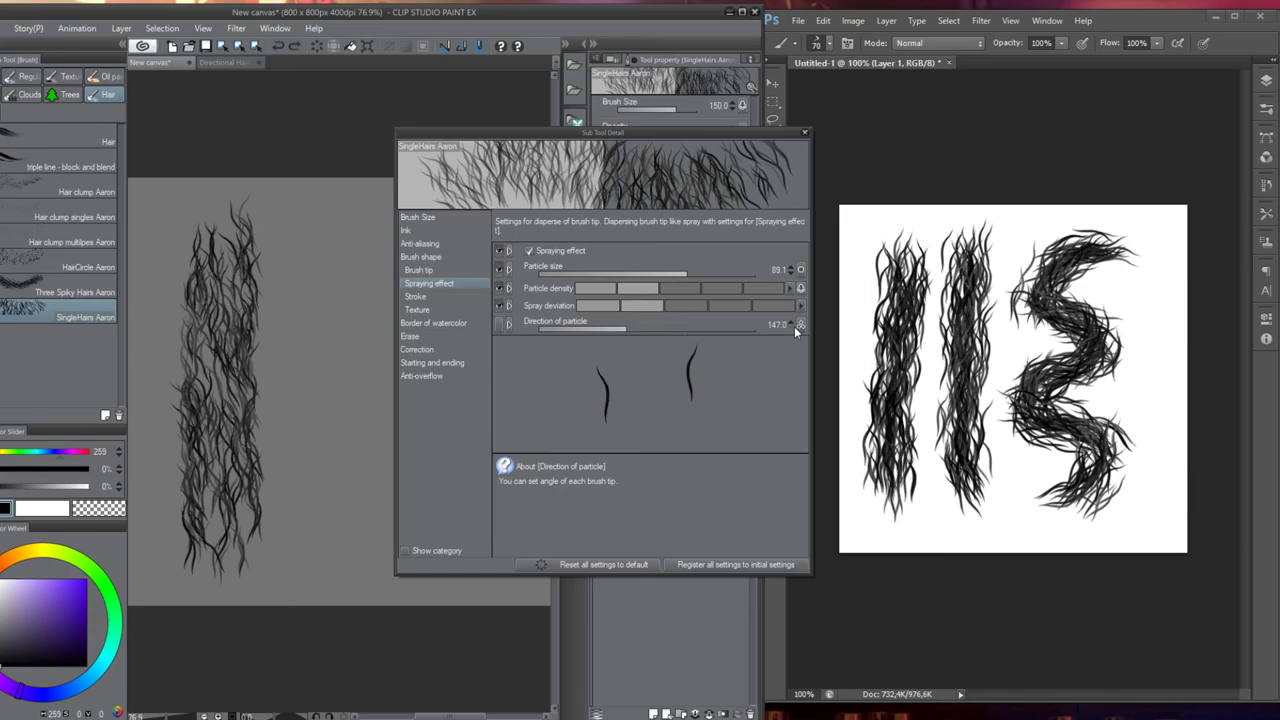
# Remove Random as an effect source for the brush-tip direction
pyautogui.click(429, 269)
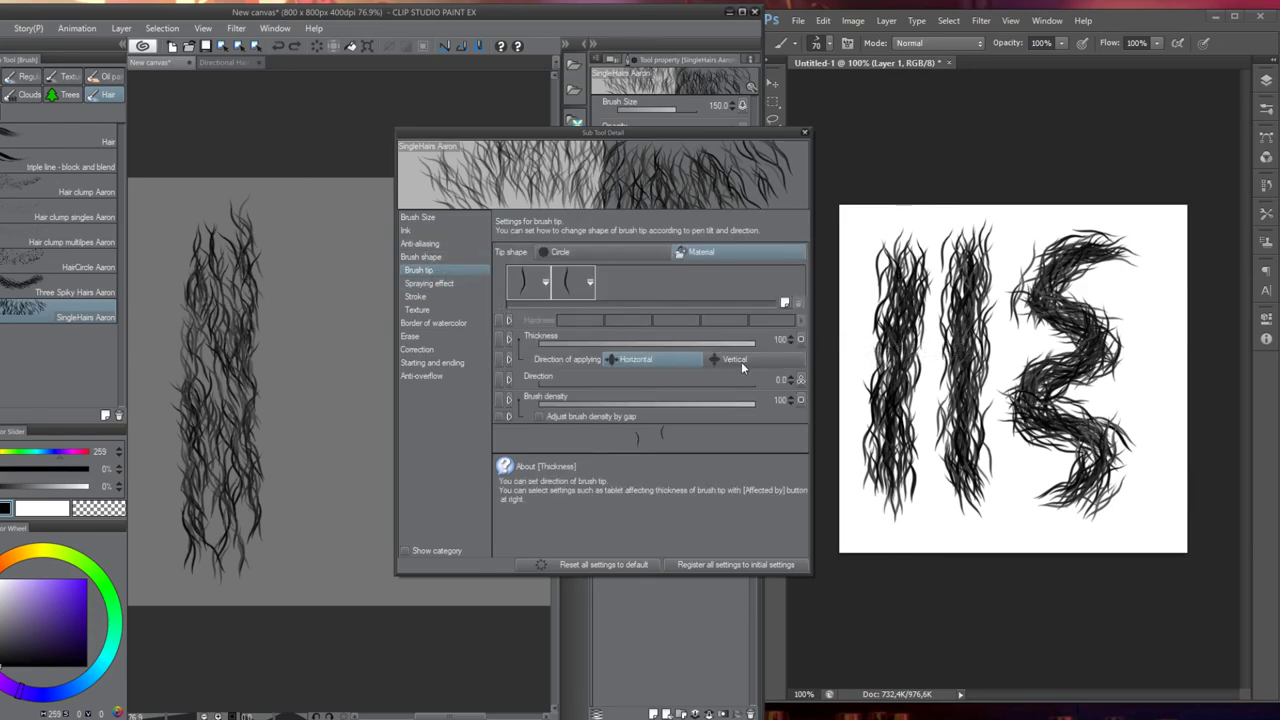
pyautogui.click(800, 380)
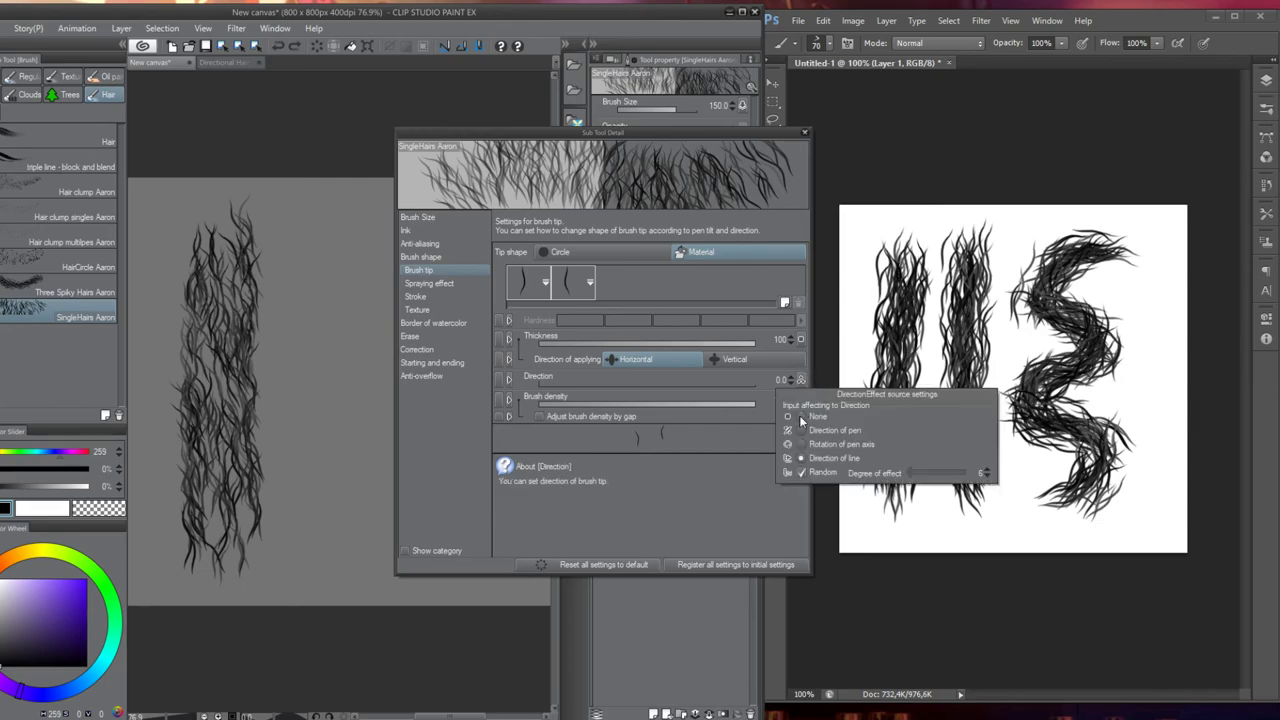
pyautogui.click(802, 473)
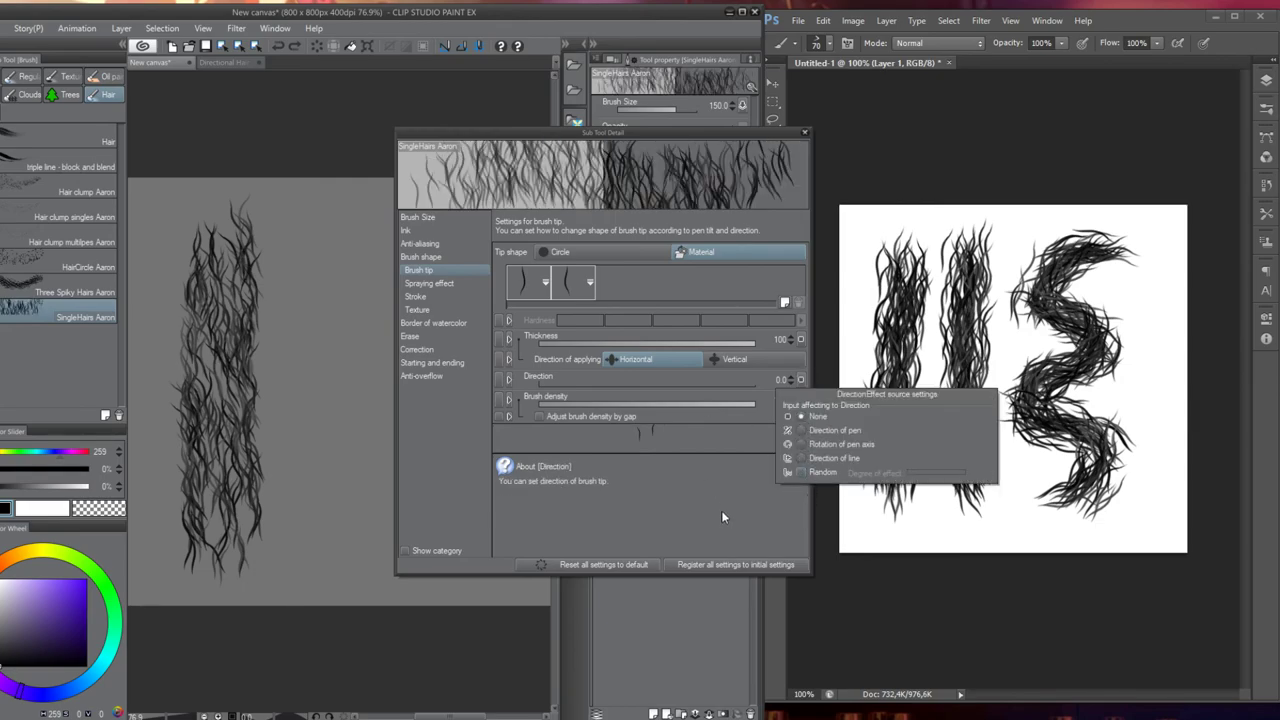
# Draw and delete several test hair strokes, leaving the canvas blank
pyautogui.moveTo(300, 386); pyautogui.dragTo(298, 404)
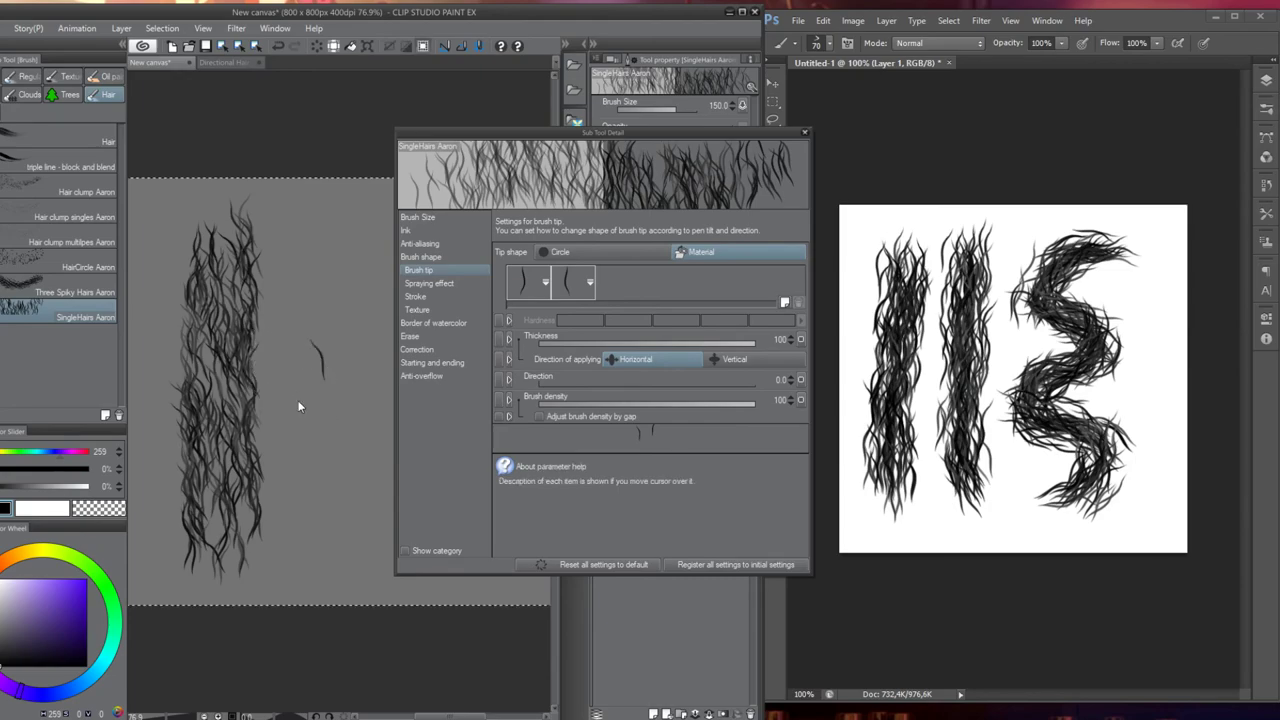
pyautogui.press('Delete')
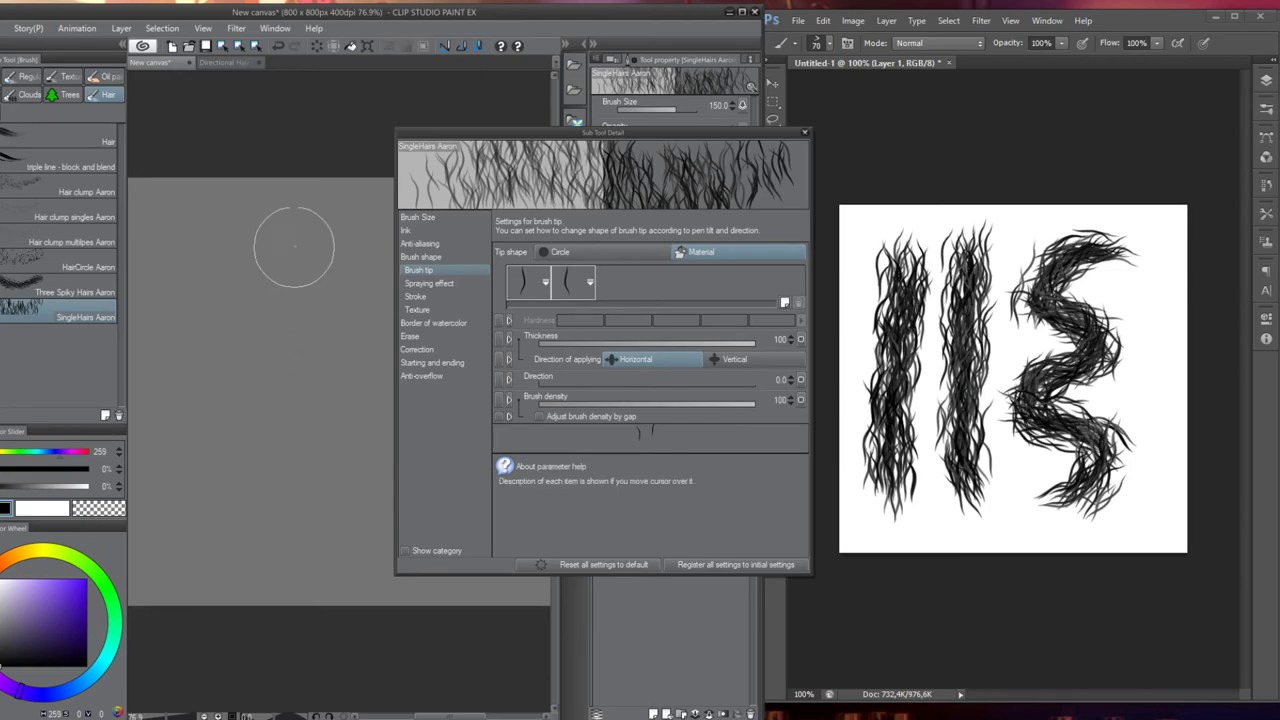
pyautogui.moveTo(286, 251); pyautogui.dragTo(303, 570)
pyautogui.press('Delete')
pyautogui.moveTo(205, 215); pyautogui.dragTo(225, 575)
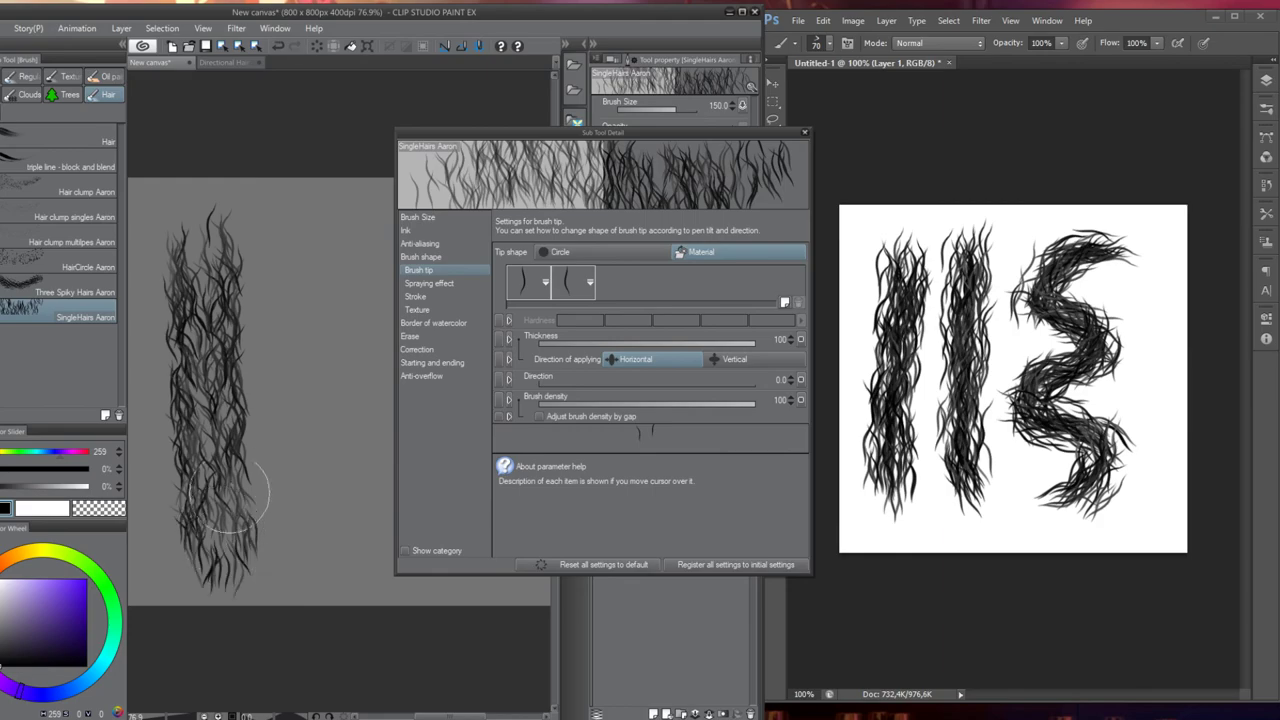
pyautogui.press('Delete')
pyautogui.moveTo(220, 225); pyautogui.dragTo(228, 578)
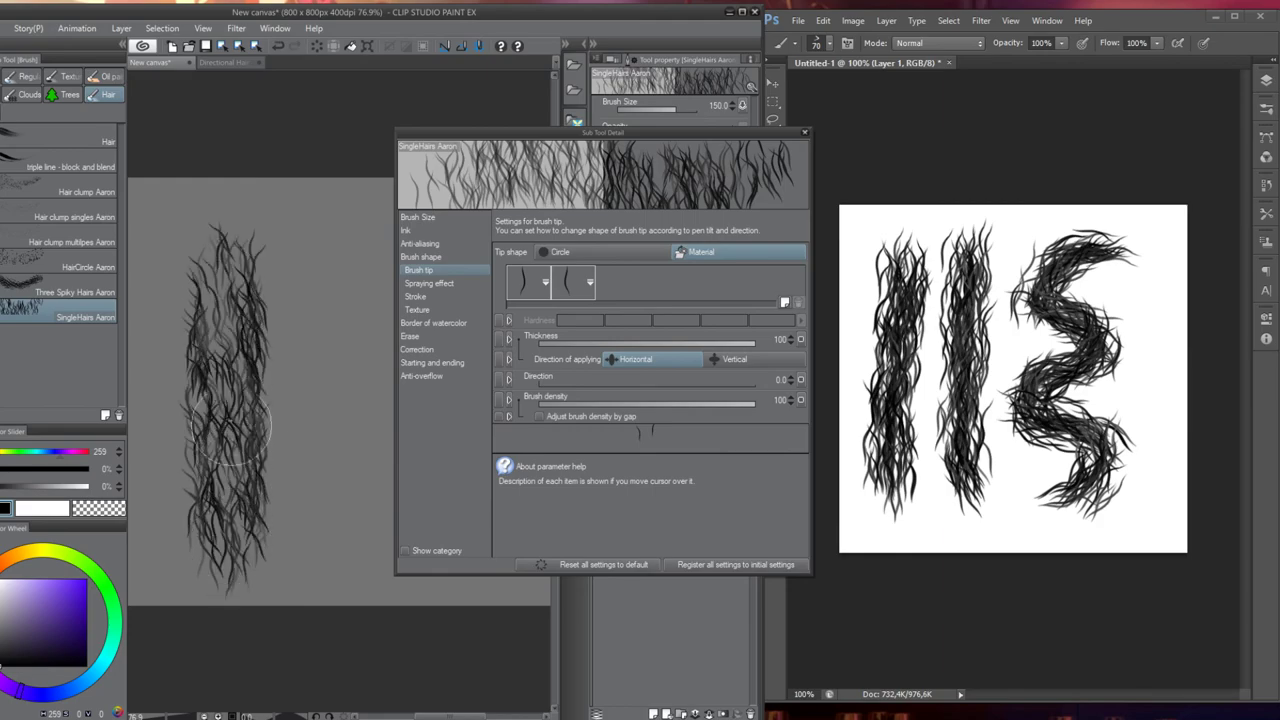
pyautogui.press('Delete')
pyautogui.moveTo(190, 395)
pyautogui.mouseDown()
pyautogui.moveTo(230, 300)
pyautogui.moveTo(335, 475)
pyautogui.mouseUp()
pyautogui.press('Delete')
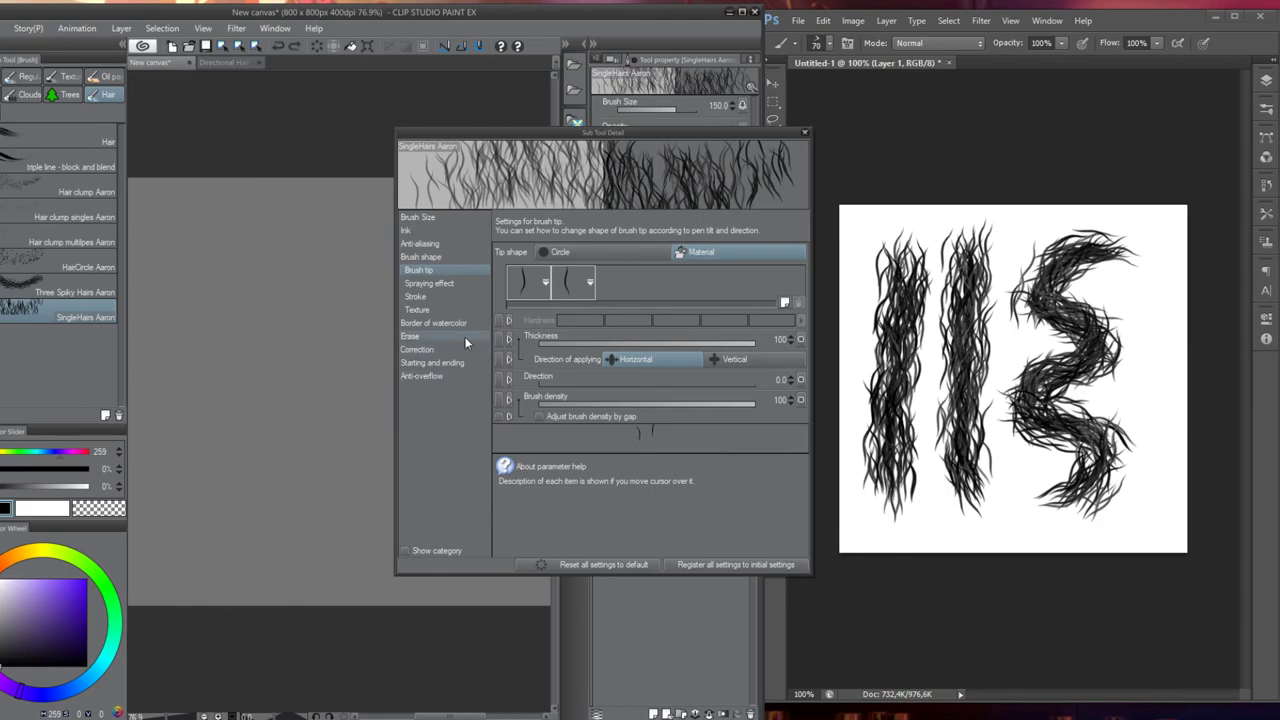
# Rotate the particle direction to 68.1 and test it
pyautogui.click(422, 284)
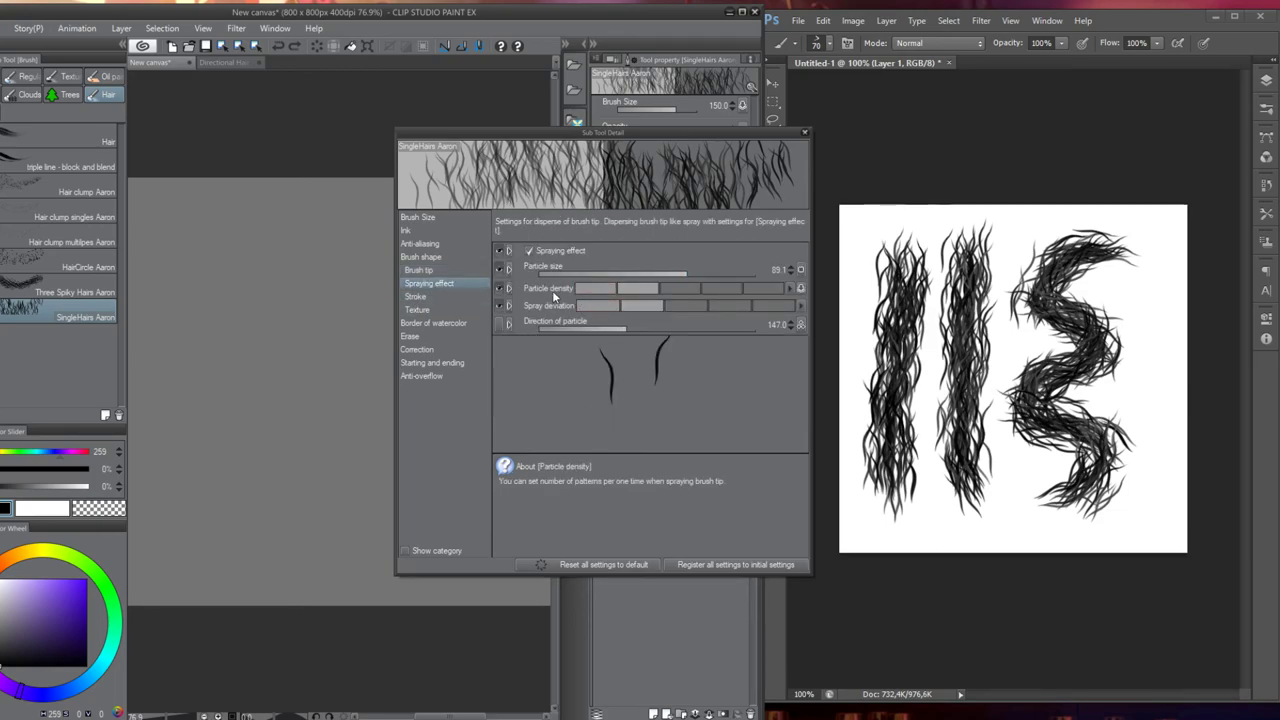
pyautogui.moveTo(633, 328)
pyautogui.mouseDown()
pyautogui.moveTo(657, 328)
pyautogui.moveTo(577, 330)
pyautogui.mouseUp()
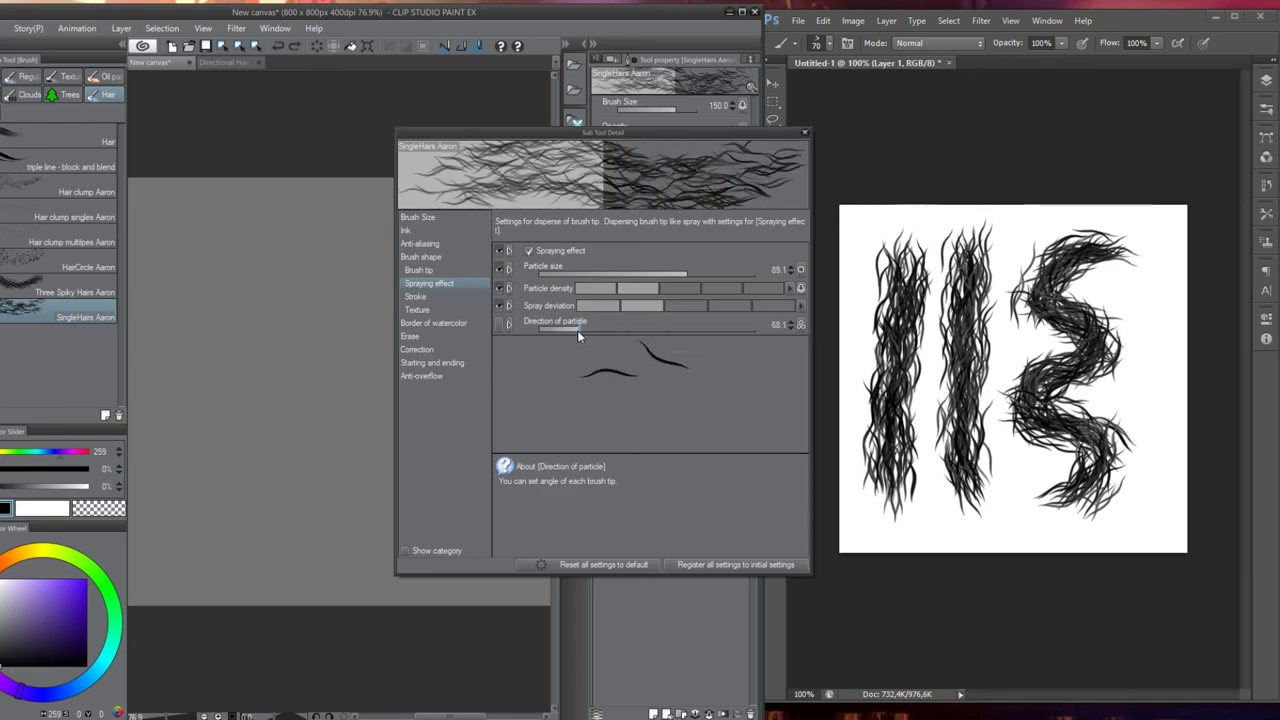
pyautogui.moveTo(271, 214)
pyautogui.mouseDown()
pyautogui.moveTo(253, 292)
pyautogui.moveTo(255, 535)
pyautogui.mouseUp()
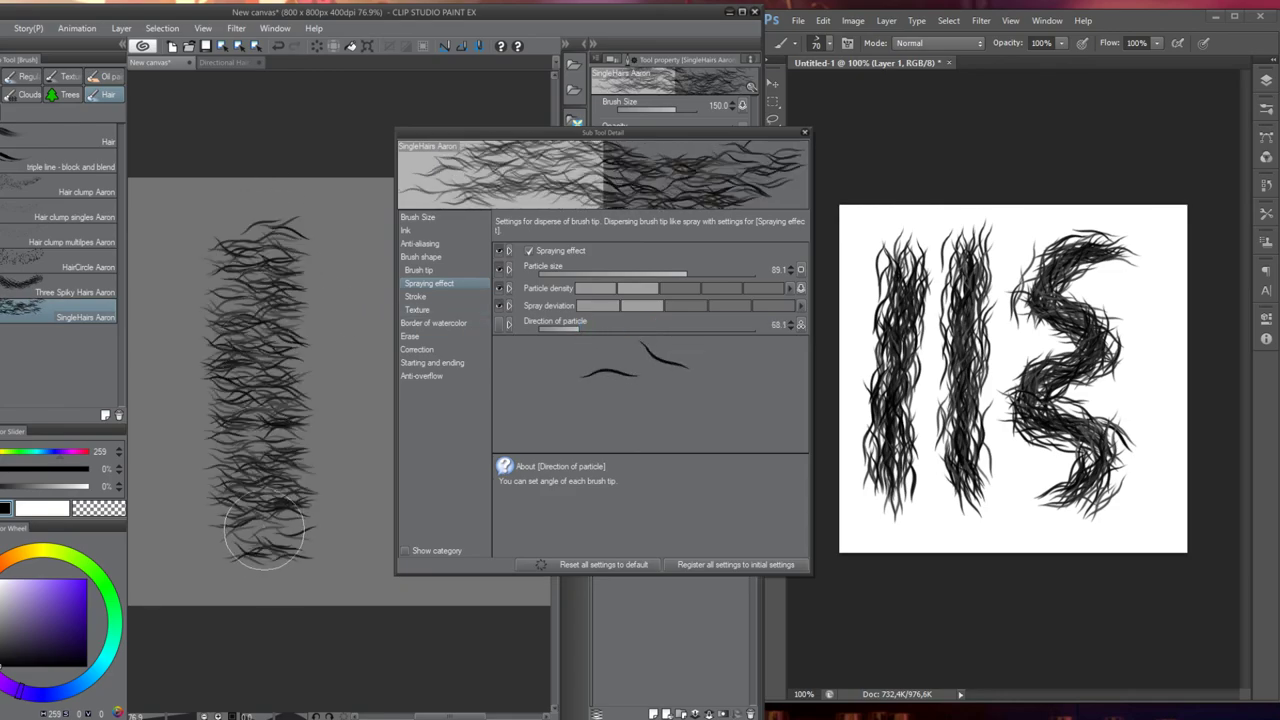
pyautogui.hotkey('ctrl', 'z')
# Make particle direction follow Direction of line and test a vertical stroke
pyautogui.click(800, 325)
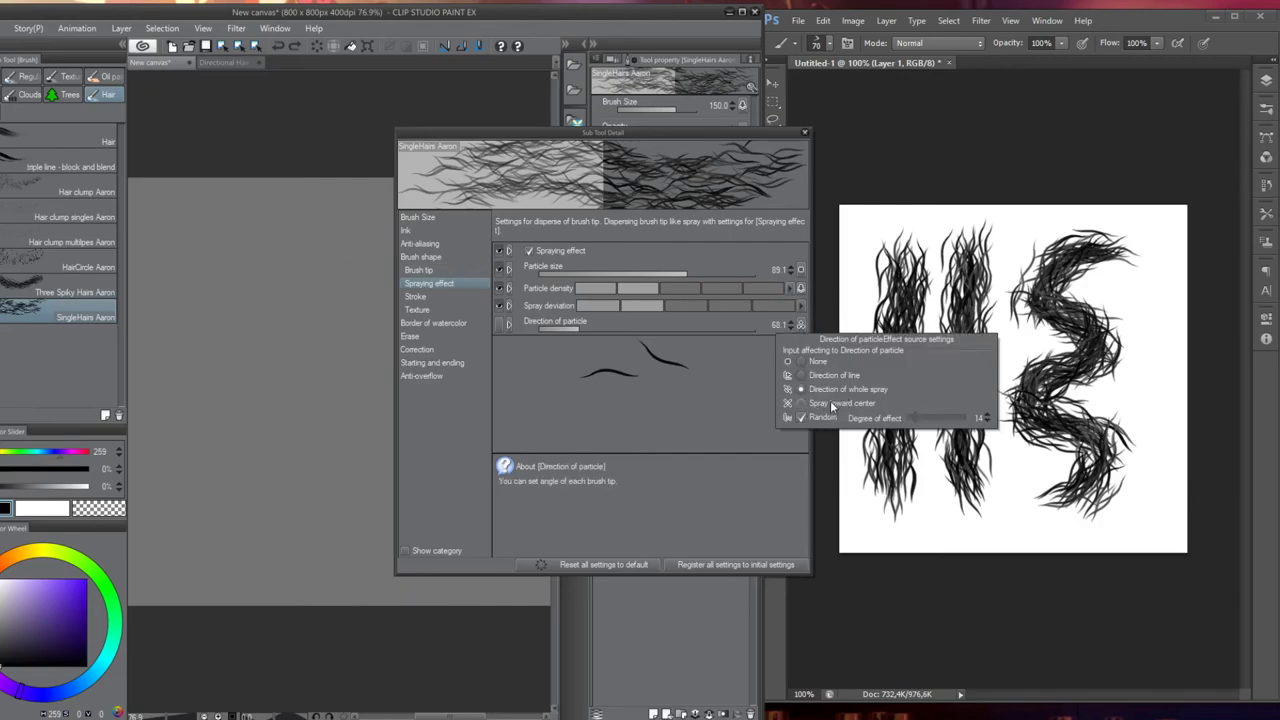
pyautogui.click(828, 376)
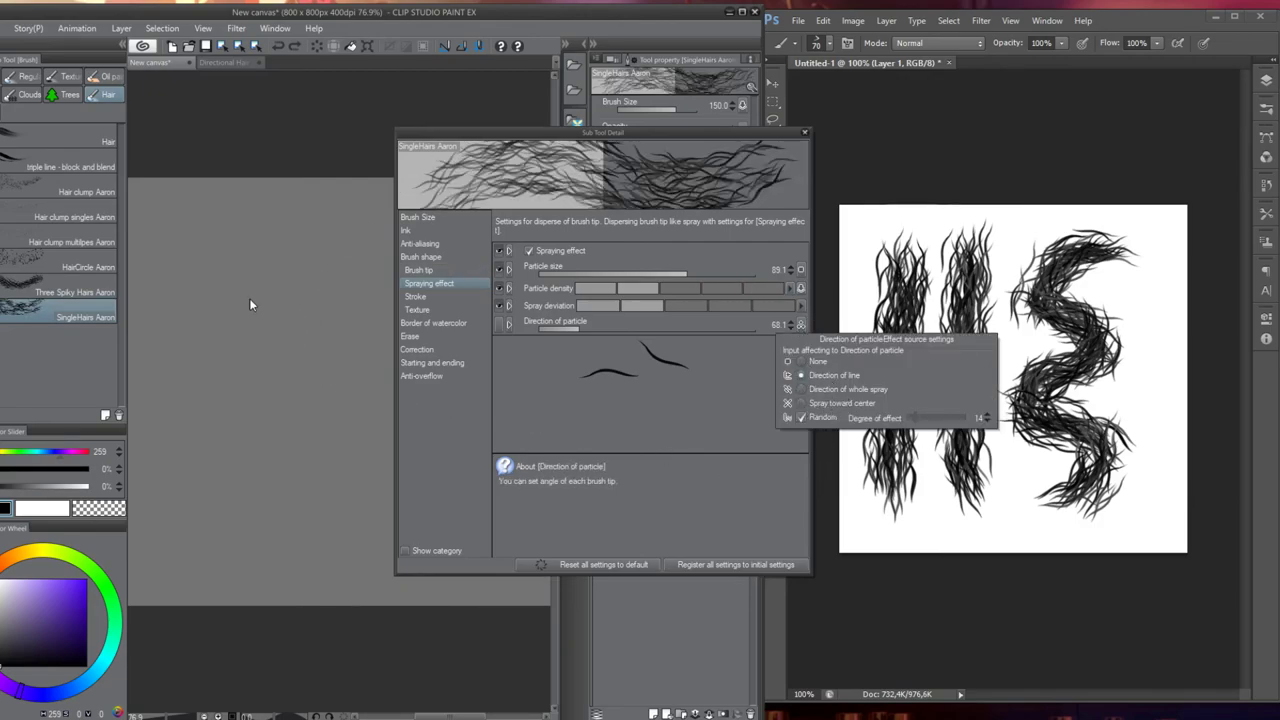
pyautogui.click(214, 266)
pyautogui.moveTo(225, 215); pyautogui.dragTo(230, 525)
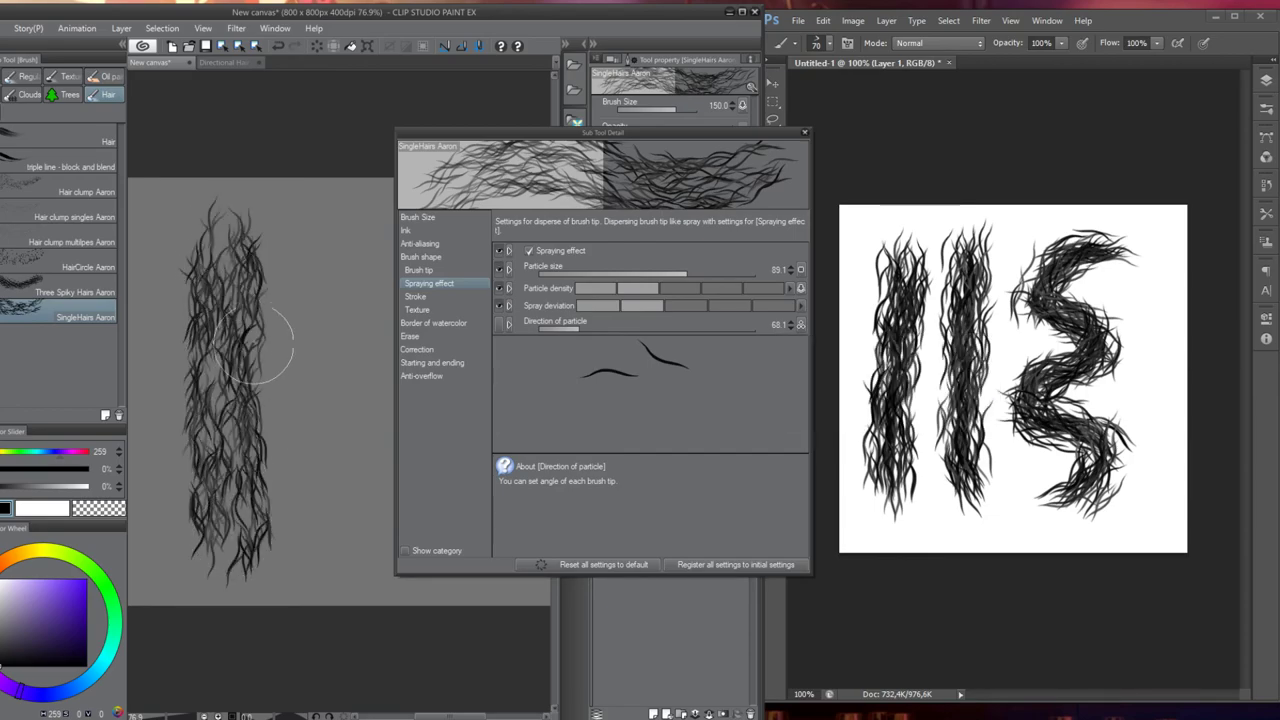
pyautogui.hotkey('ctrl', 'z')
# Paint and undo several full-length vertical hair columns
pyautogui.moveTo(223, 267)
pyautogui.mouseDown()
pyautogui.moveTo(241, 346)
pyautogui.moveTo(245, 555)
pyautogui.mouseUp()
pyautogui.hotkey('ctrl', 'z')
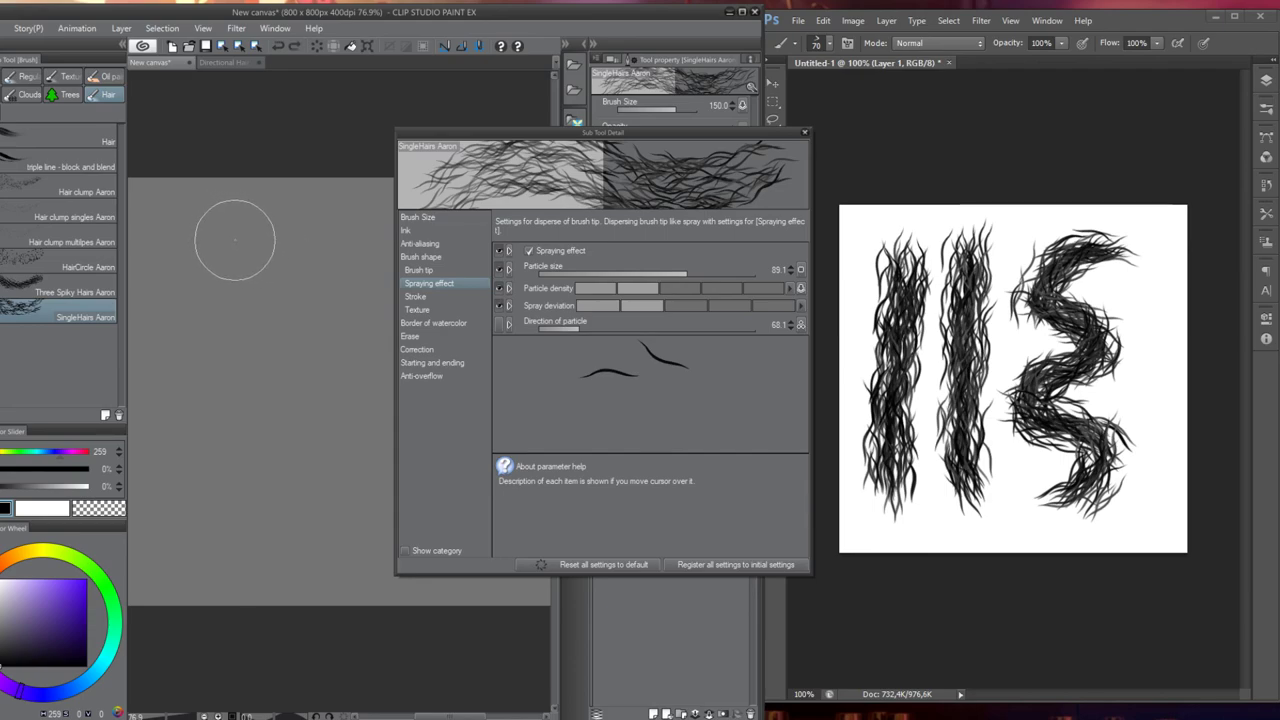
pyautogui.moveTo(229, 215); pyautogui.dragTo(243, 555)
pyautogui.hotkey('ctrl', 'z')
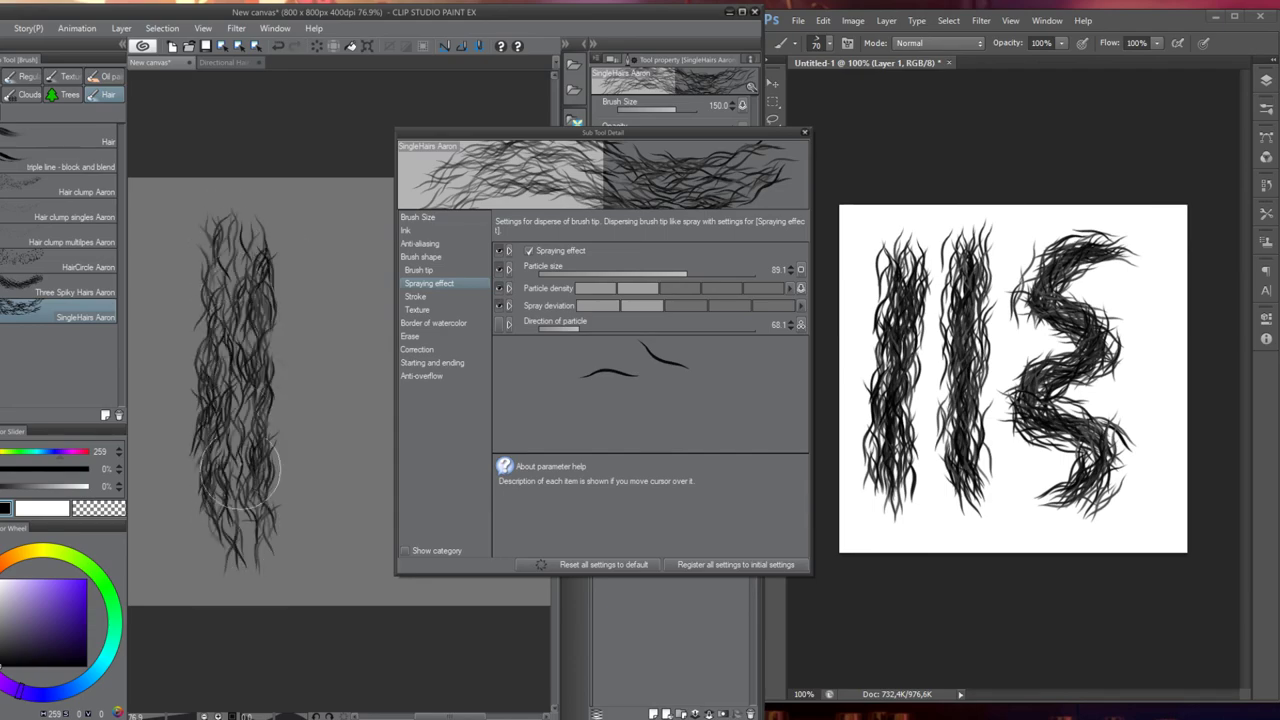
pyautogui.hotkey('ctrl', 'z')
pyautogui.moveTo(230, 195); pyautogui.dragTo(243, 555)
pyautogui.hotkey('ctrl', 'z')
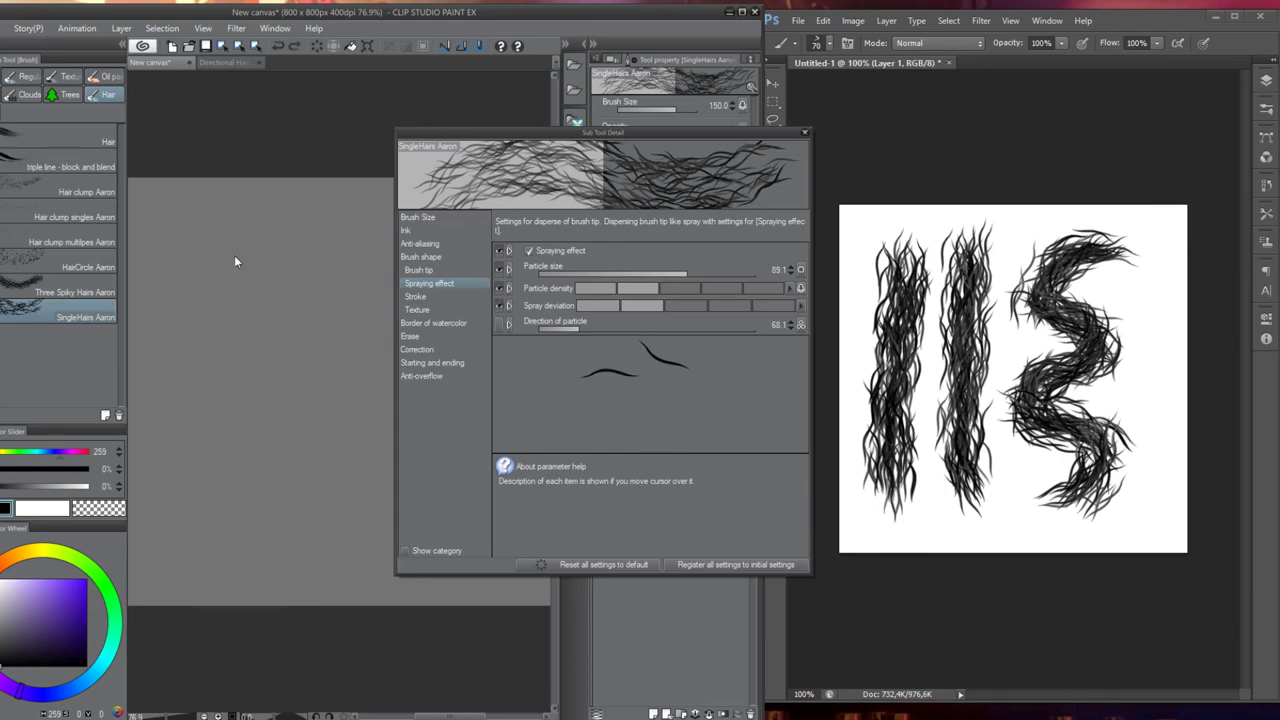
pyautogui.moveTo(234, 214); pyautogui.dragTo(245, 570)
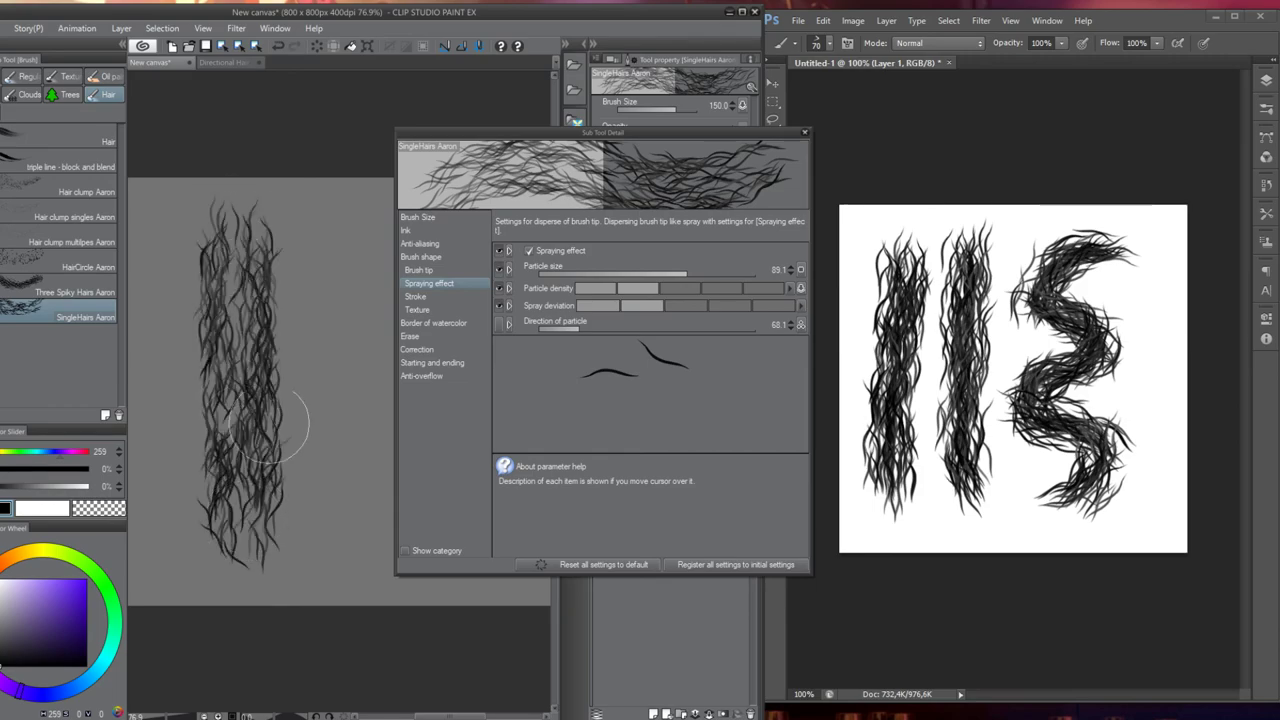
pyautogui.hotkey('ctrl', 'z')
pyautogui.moveTo(232, 210); pyautogui.dragTo(246, 565)
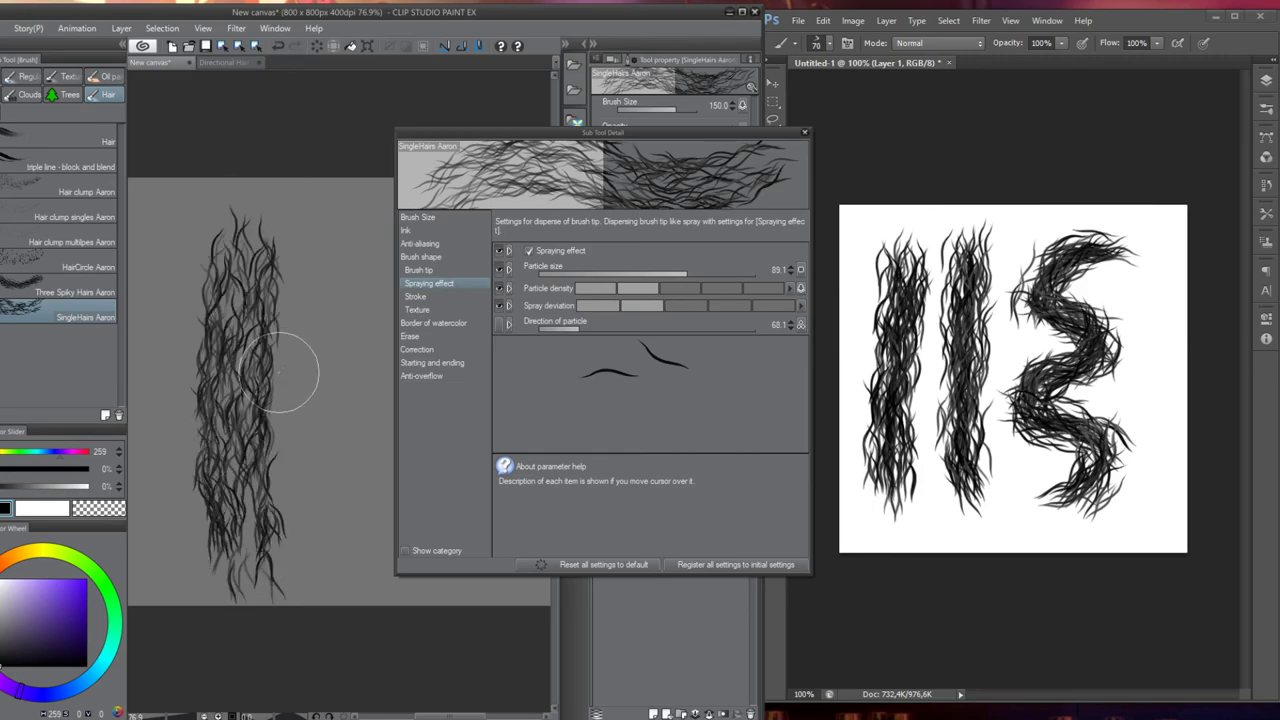
pyautogui.hotkey('ctrl', 'z')
# Lower the brush size to 100 and move the settings window off the canvas
pyautogui.press('[')
pyautogui.press('[')
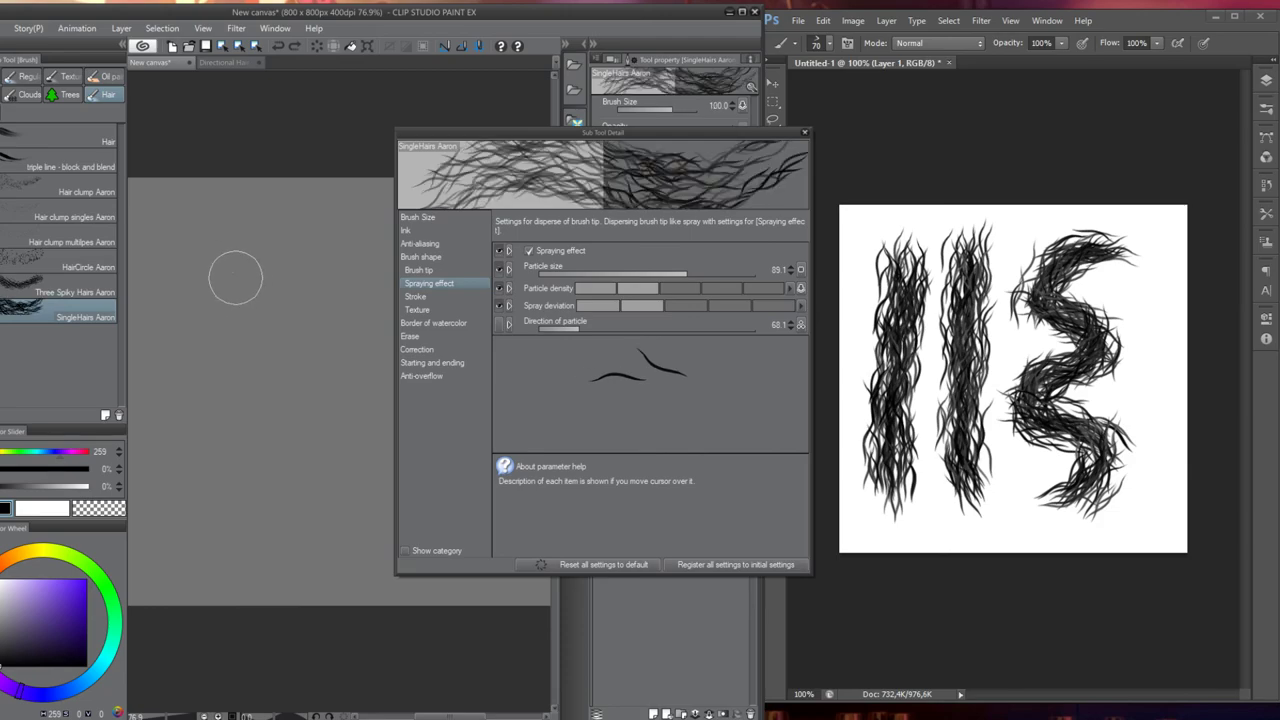
pyautogui.moveTo(534, 132); pyautogui.dragTo(738, 136)
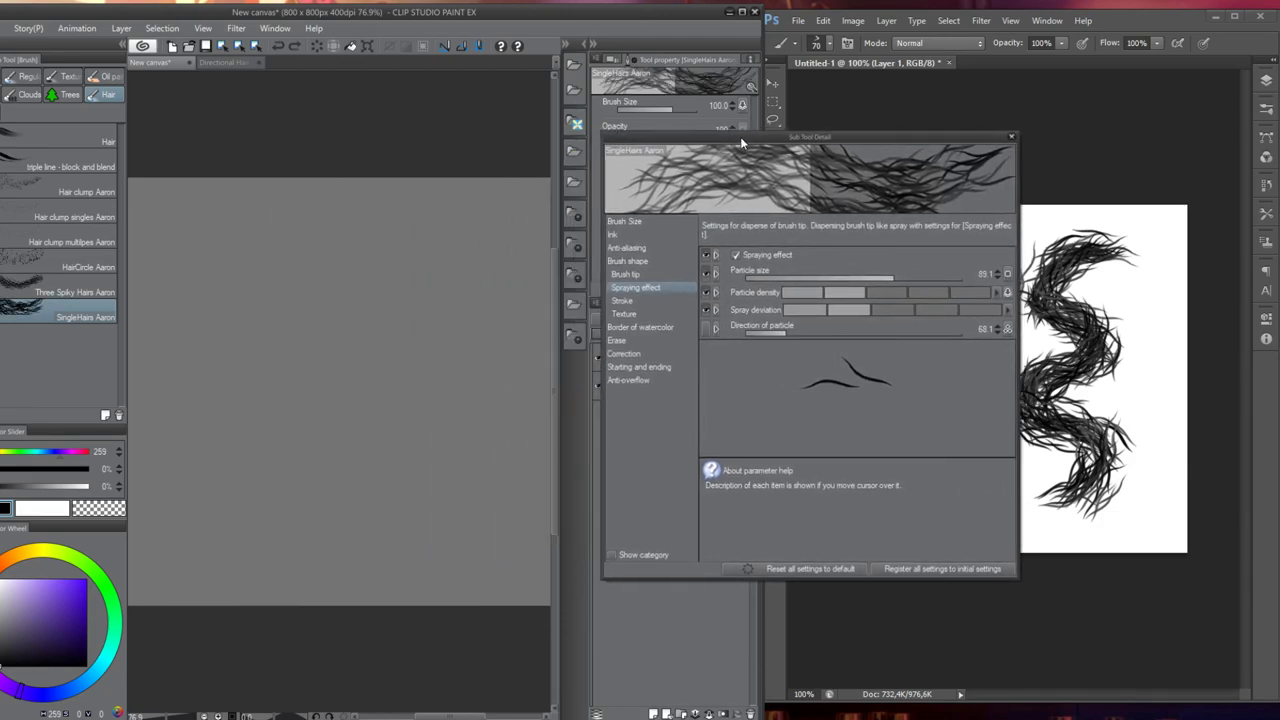
pyautogui.moveTo(194, 214)
pyautogui.mouseDown()
pyautogui.moveTo(233, 298)
pyautogui.moveTo(345, 256)
pyautogui.moveTo(369, 322)
pyautogui.moveTo(350, 432)
pyautogui.moveTo(453, 428)
pyautogui.moveTo(478, 590)
pyautogui.mouseUp()
pyautogui.hotkey('ctrl', 'z')
# Paint a hair ring and a vertical hair stroke to its right
pyautogui.moveTo(194, 364); pyautogui.dragTo(437, 263)
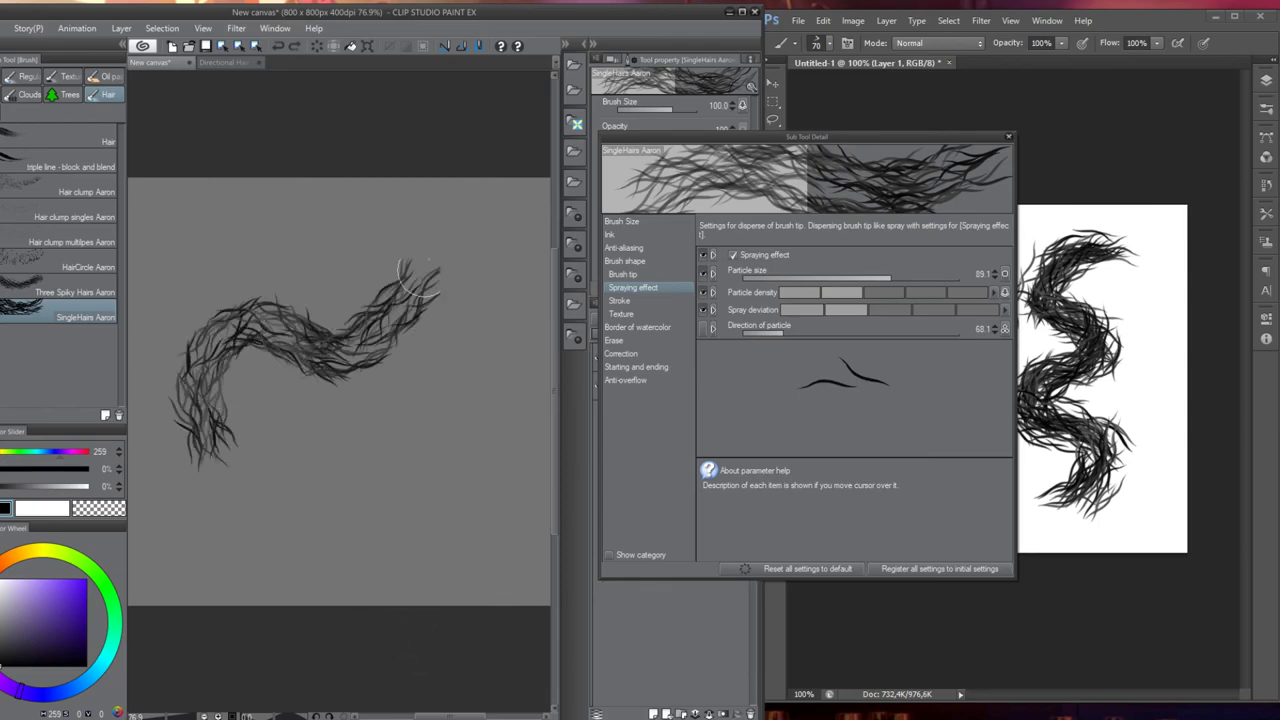
pyautogui.hotkey('ctrl', 'z')
pyautogui.moveTo(211, 233)
pyautogui.mouseDown()
pyautogui.moveTo(320, 468)
pyautogui.moveTo(200, 225)
pyautogui.mouseUp()
pyautogui.moveTo(263, 366)
pyautogui.mouseDown()
pyautogui.moveTo(273, 301)
pyautogui.moveTo(340, 420)
pyautogui.mouseUp()
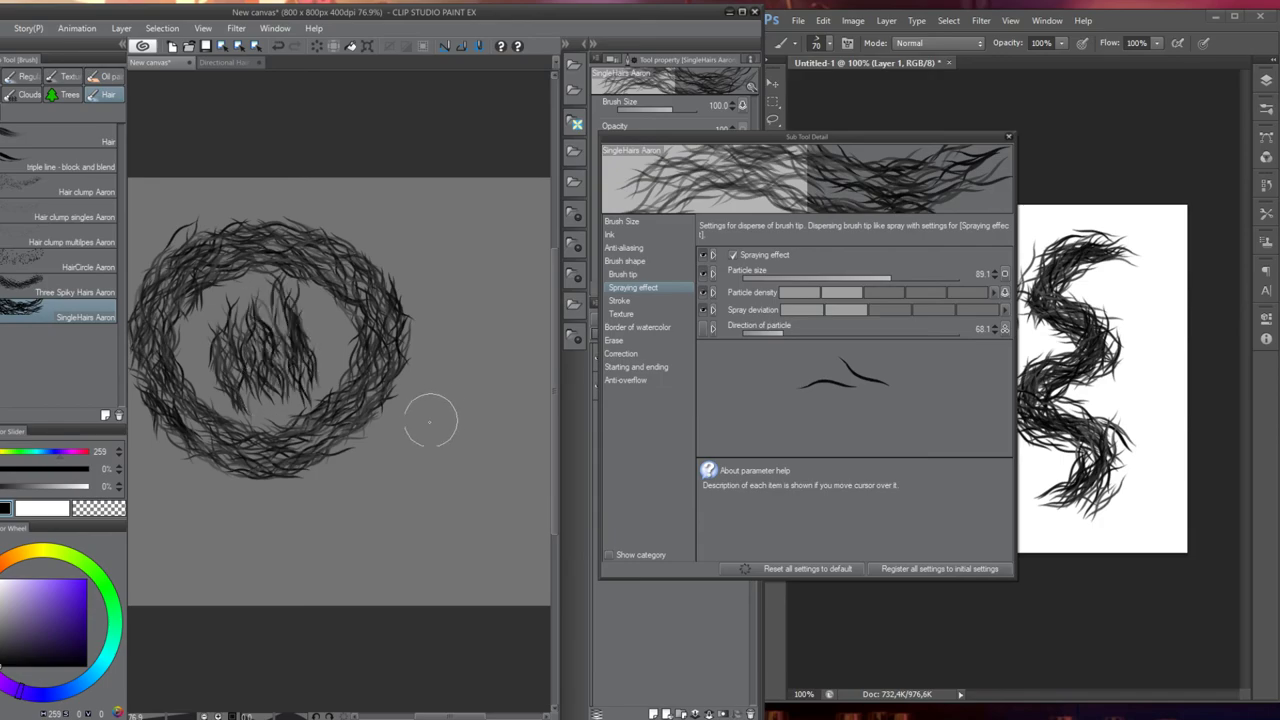
pyautogui.hotkey('ctrl', 'z')
pyautogui.moveTo(471, 251); pyautogui.dragTo(462, 500)
# In Photoshop, undo the old reference strokes and a few short test strokes
pyautogui.click(1078, 381)
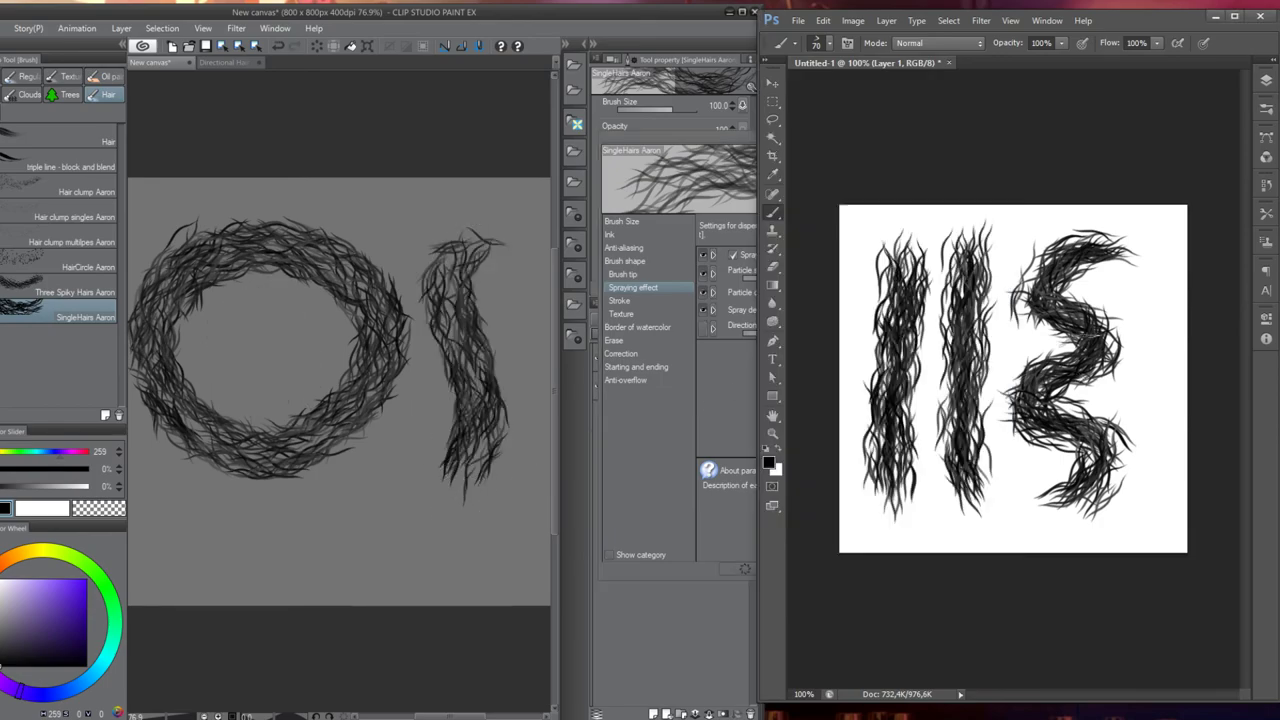
pyautogui.hotkey('ctrl', 'alt', 'z')
pyautogui.hotkey('ctrl', 'alt', 'z')
pyautogui.hotkey('ctrl', 'alt', 'z')
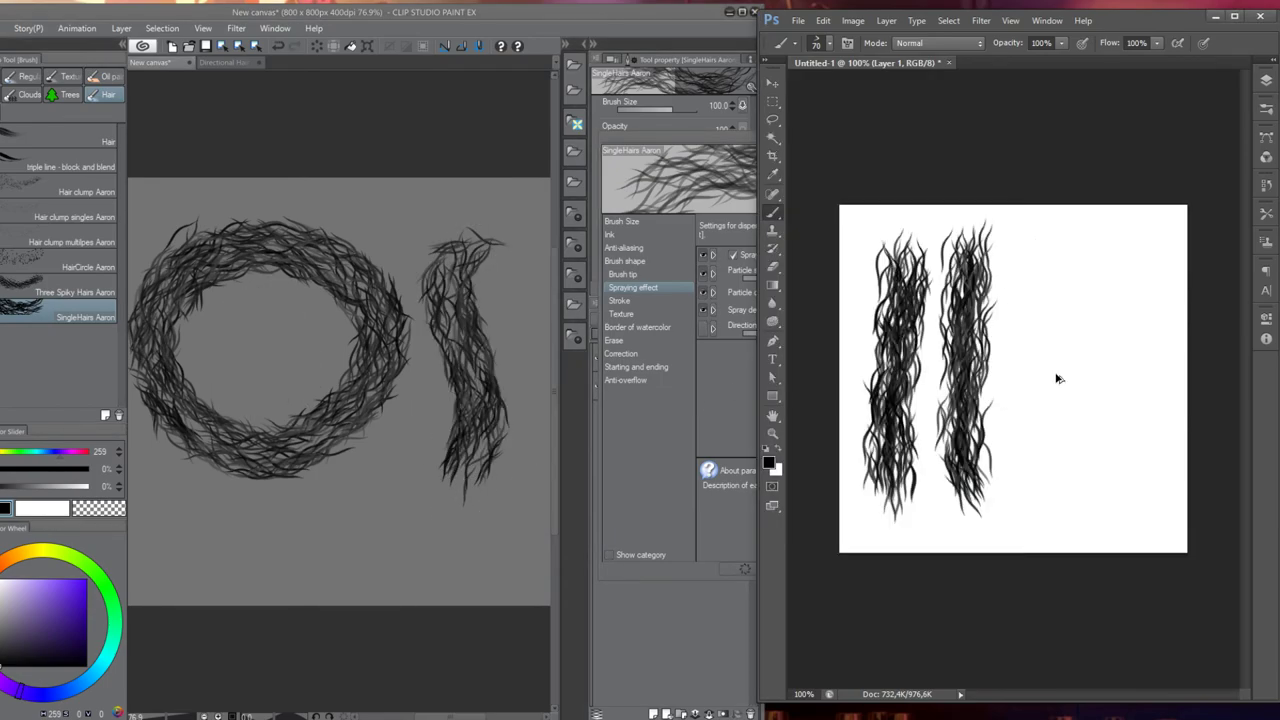
pyautogui.moveTo(950, 278)
pyautogui.mouseDown()
pyautogui.moveTo(993, 265)
pyautogui.moveTo(930, 330)
pyautogui.moveTo(895, 405)
pyautogui.mouseUp()
pyautogui.hotkey('ctrl', 'alt', 'z')
pyautogui.hotkey('ctrl', 'alt', 'z')
pyautogui.moveTo(908, 347)
pyautogui.mouseDown()
pyautogui.moveTo(949, 337)
pyautogui.moveTo(902, 318)
pyautogui.moveTo(1018, 405)
pyautogui.moveTo(900, 295)
pyautogui.mouseUp()
pyautogui.hotkey('ctrl', 'alt', 'z')
# At brush size 45, paint the S-curve and wavy horizontal reference strokes
pyautogui.press('[')
pyautogui.press('[')
pyautogui.press('[')
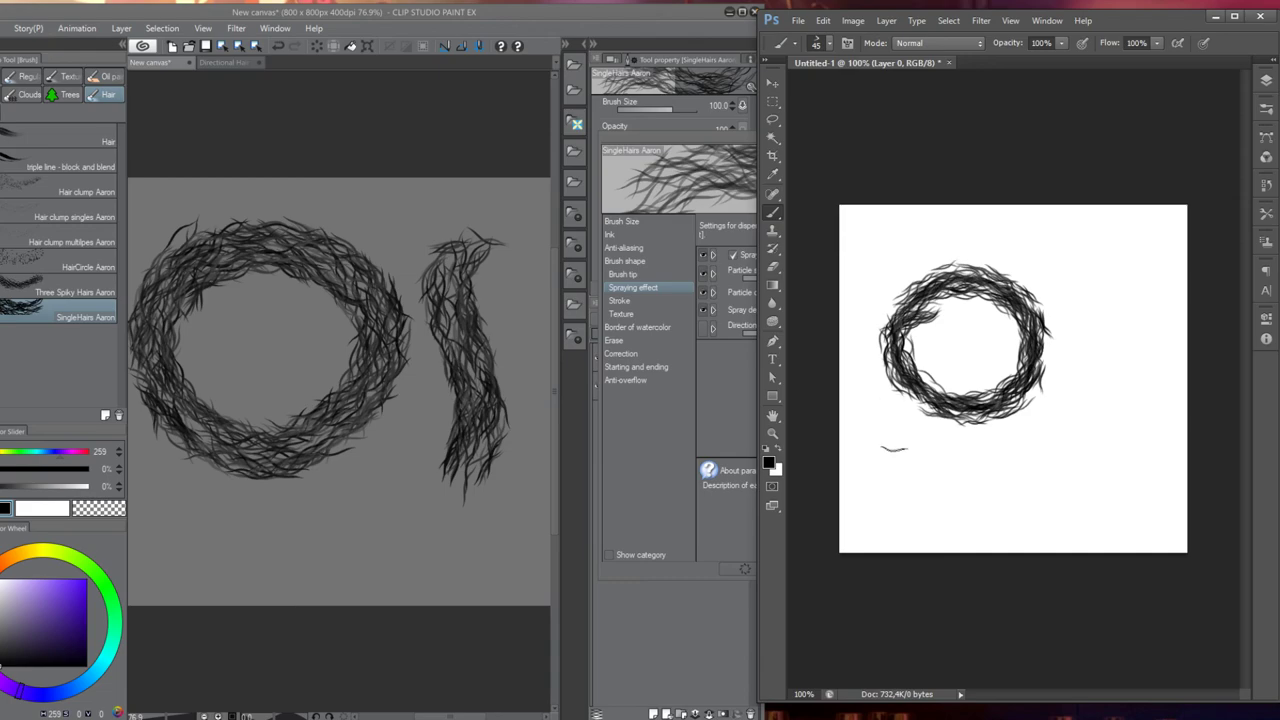
pyautogui.moveTo(1108, 250)
pyautogui.mouseDown()
pyautogui.moveTo(1056, 292)
pyautogui.moveTo(1136, 350)
pyautogui.moveTo(1068, 492)
pyautogui.mouseUp()
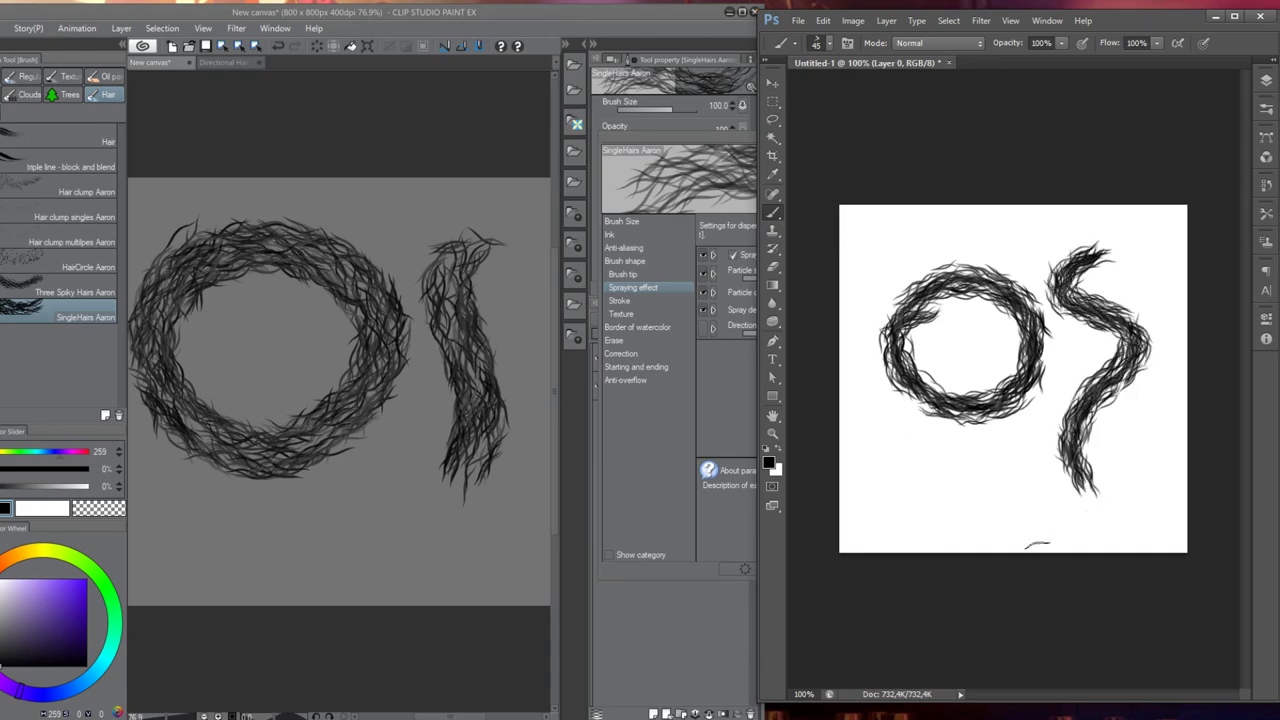
pyautogui.moveTo(905, 490); pyautogui.dragTo(1055, 515)
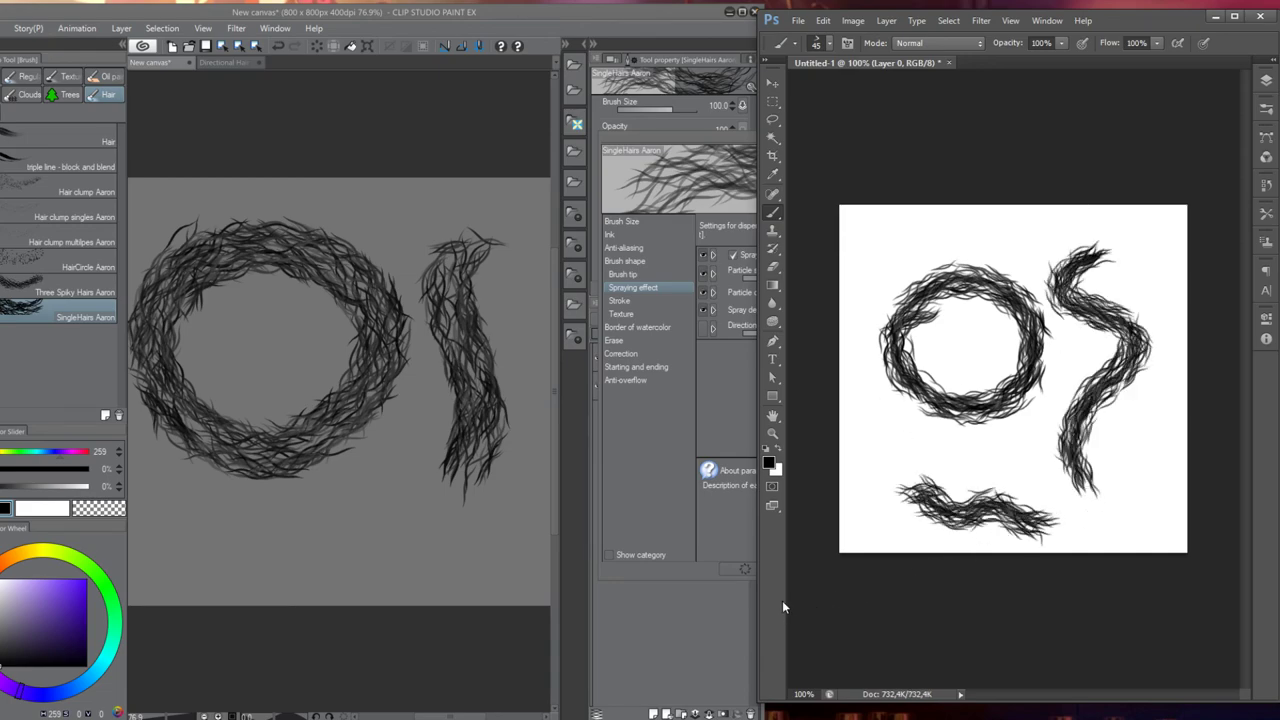
pyautogui.moveTo(310, 450)
pyautogui.mouseDown()
pyautogui.moveTo(325, 525)
pyautogui.moveTo(295, 530)
pyautogui.mouseUp()
pyautogui.hotkey('ctrl', 'z')
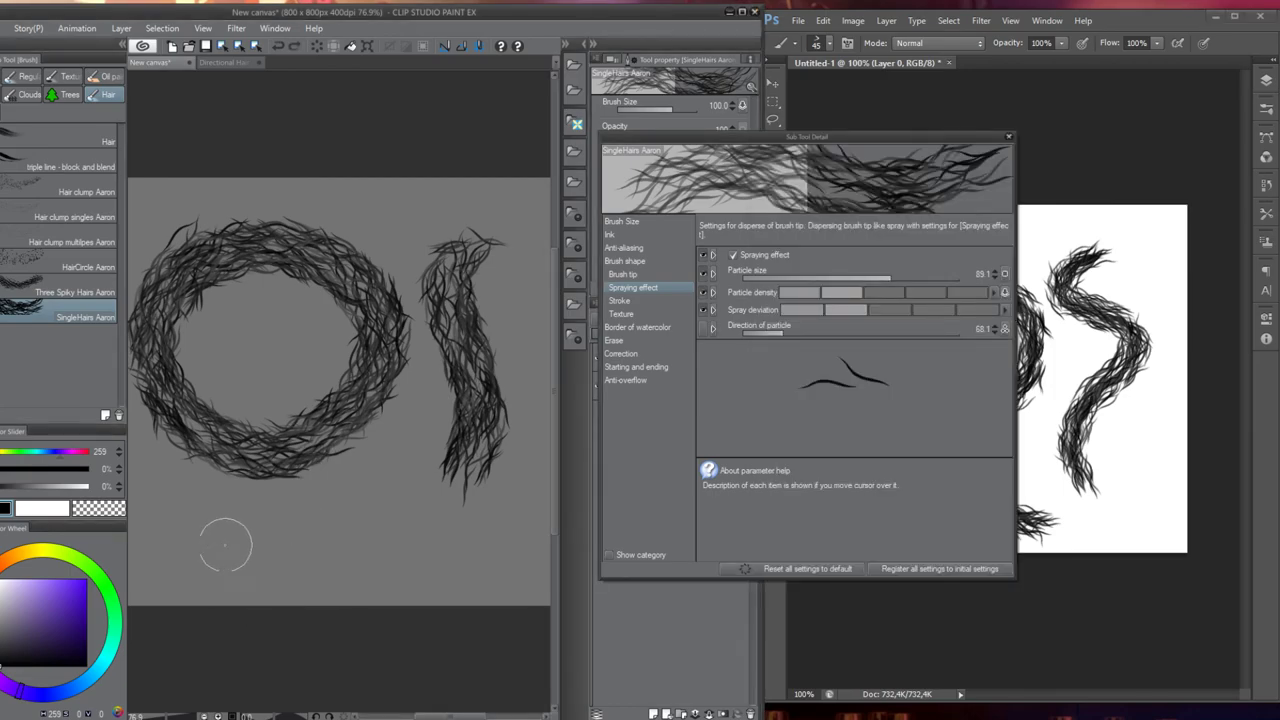
# Raise the particle density and test a wavy horizontal stroke
pyautogui.moveTo(215, 550); pyautogui.dragTo(445, 535)
pyautogui.hotkey('ctrl', 'z')
pyautogui.moveTo(862, 296); pyautogui.dragTo(902, 293)
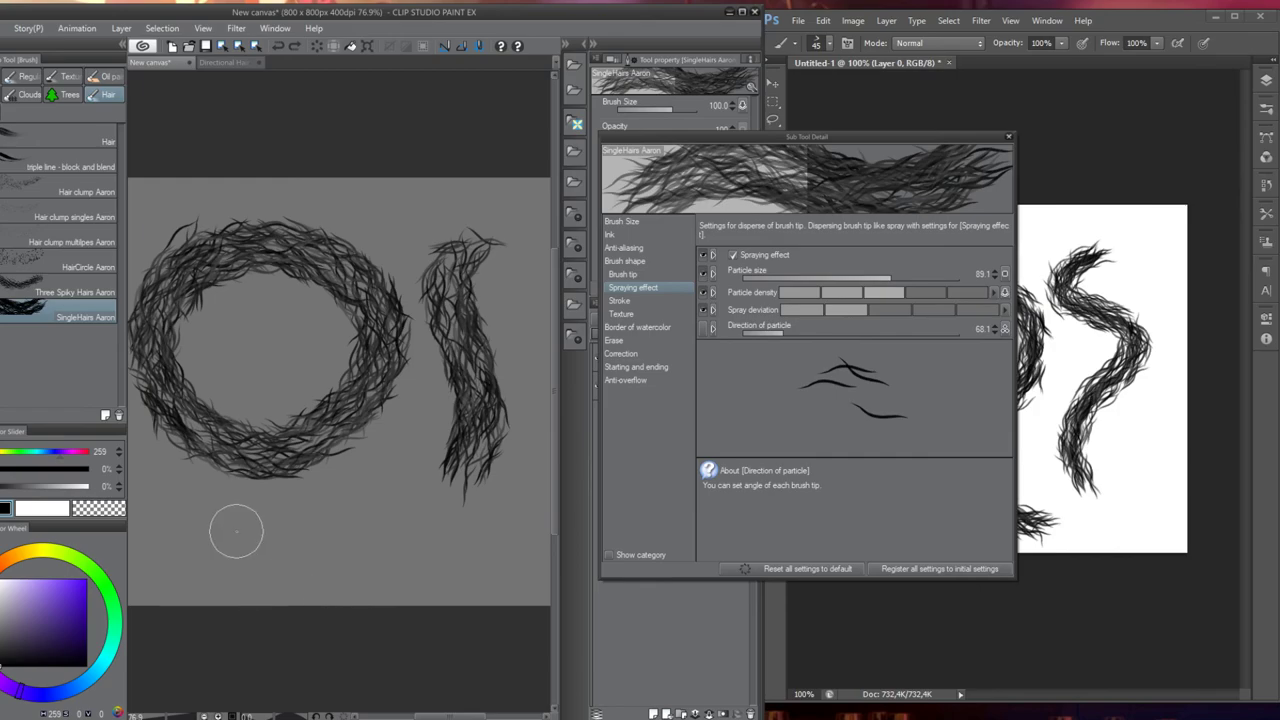
pyautogui.moveTo(172, 553)
pyautogui.mouseDown()
pyautogui.moveTo(268, 524)
pyautogui.moveTo(465, 540)
pyautogui.mouseUp()
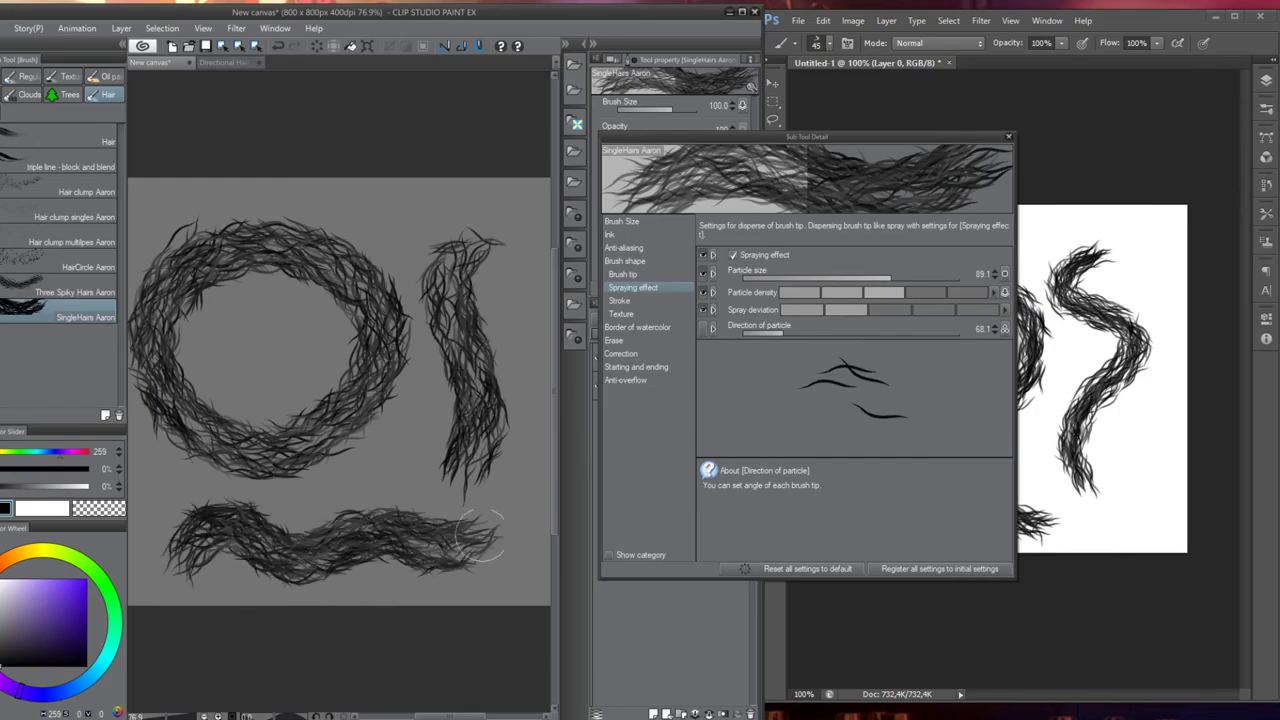
pyautogui.hotkey('ctrl', 'z')
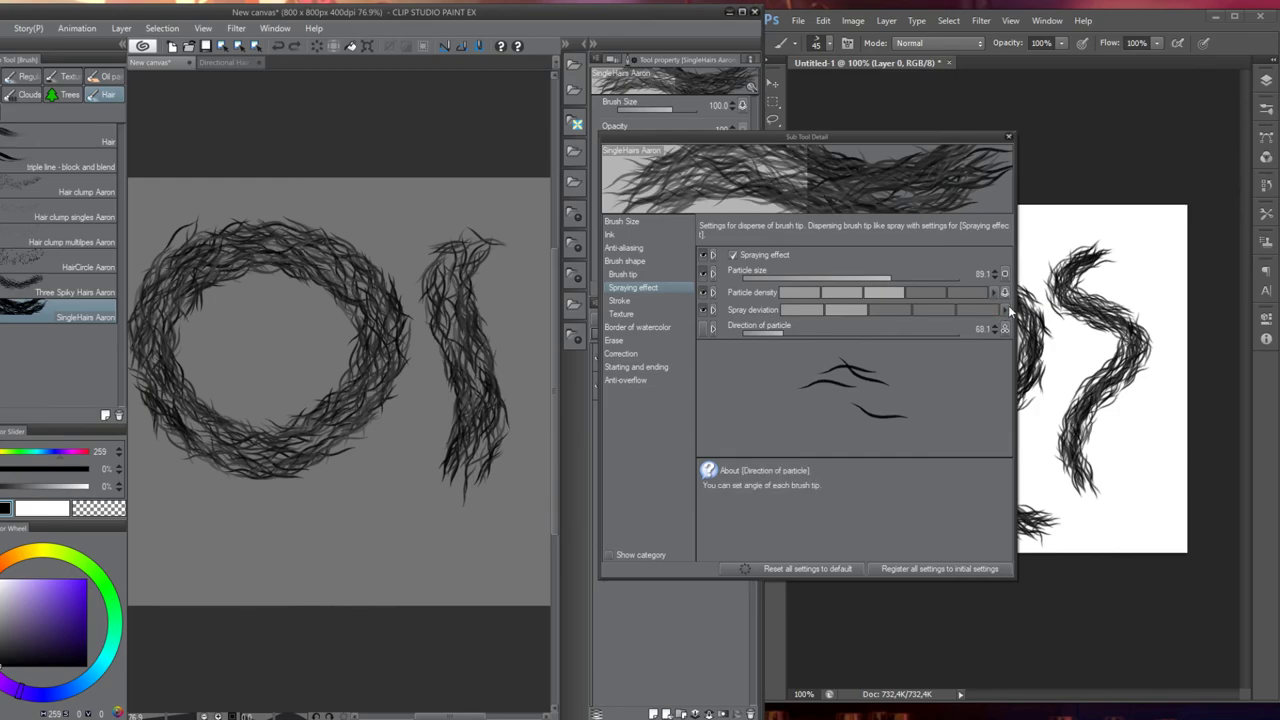
# Raise particle density's pen-pressure Minimum and paint a wavy stroke along the bottom
pyautogui.click(1005, 292)
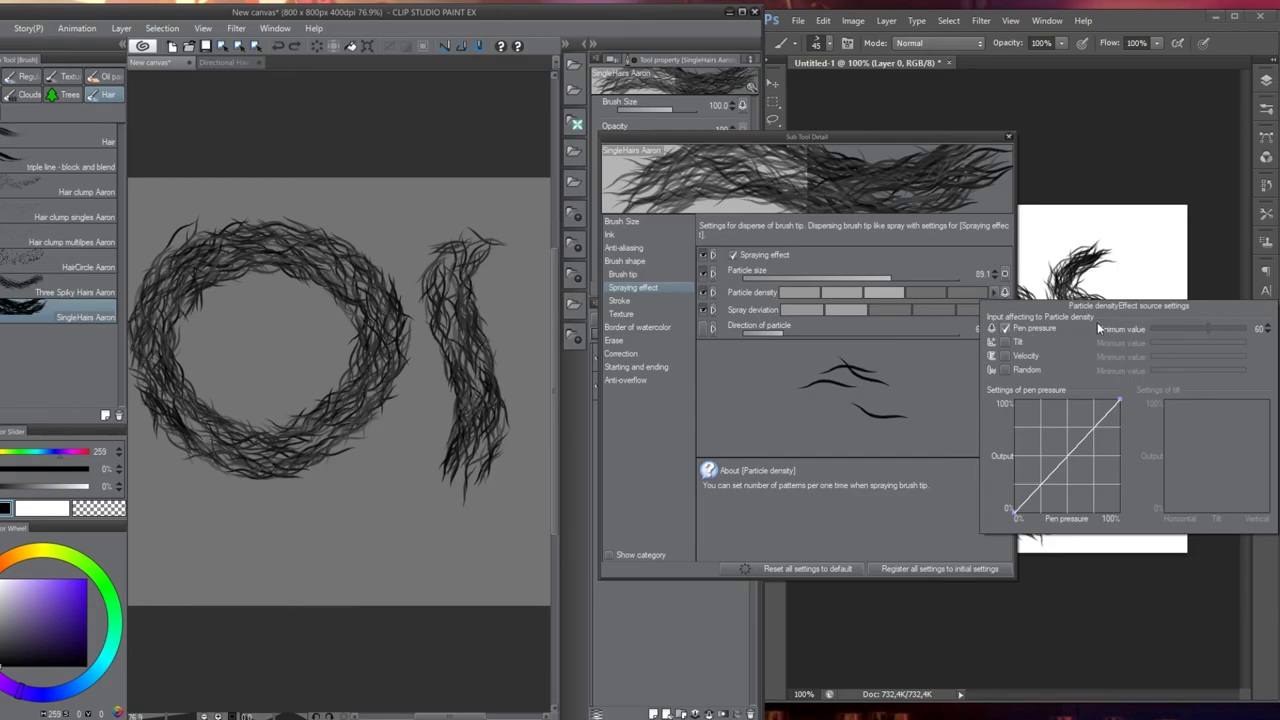
pyautogui.click(1197, 327)
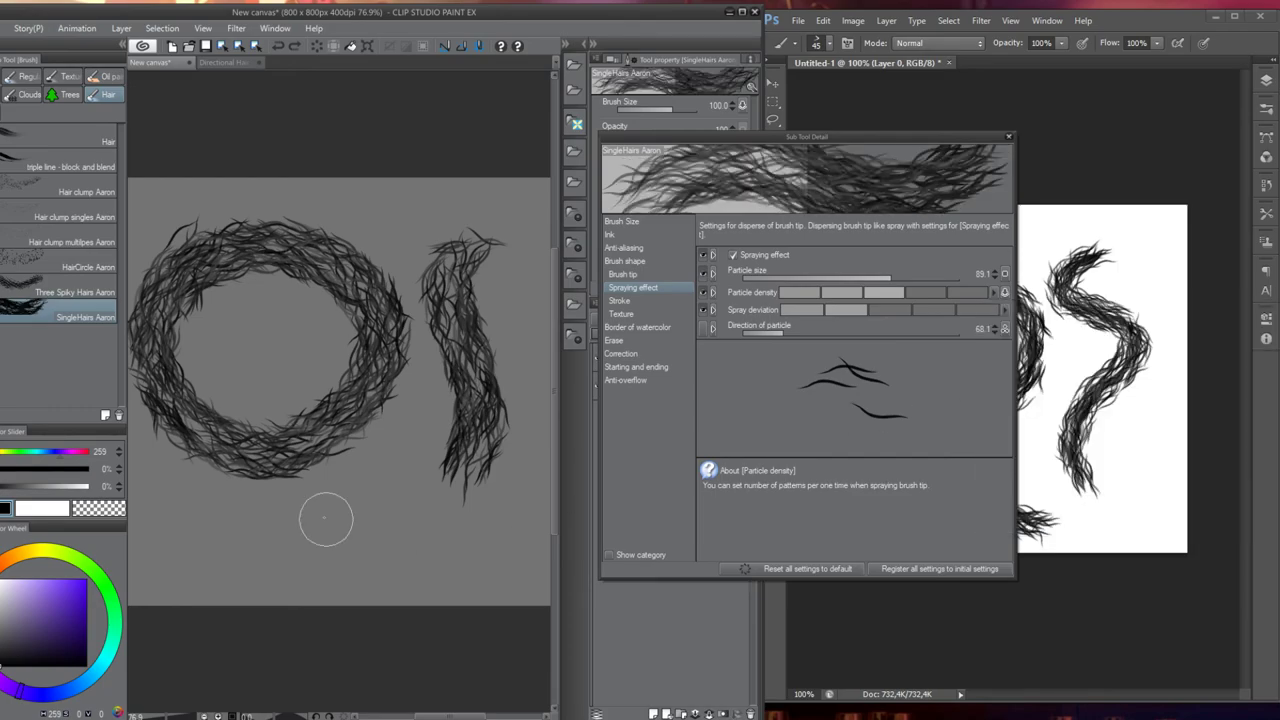
pyautogui.moveTo(178, 575)
pyautogui.mouseDown()
pyautogui.moveTo(240, 510)
pyautogui.moveTo(540, 545)
pyautogui.mouseUp()
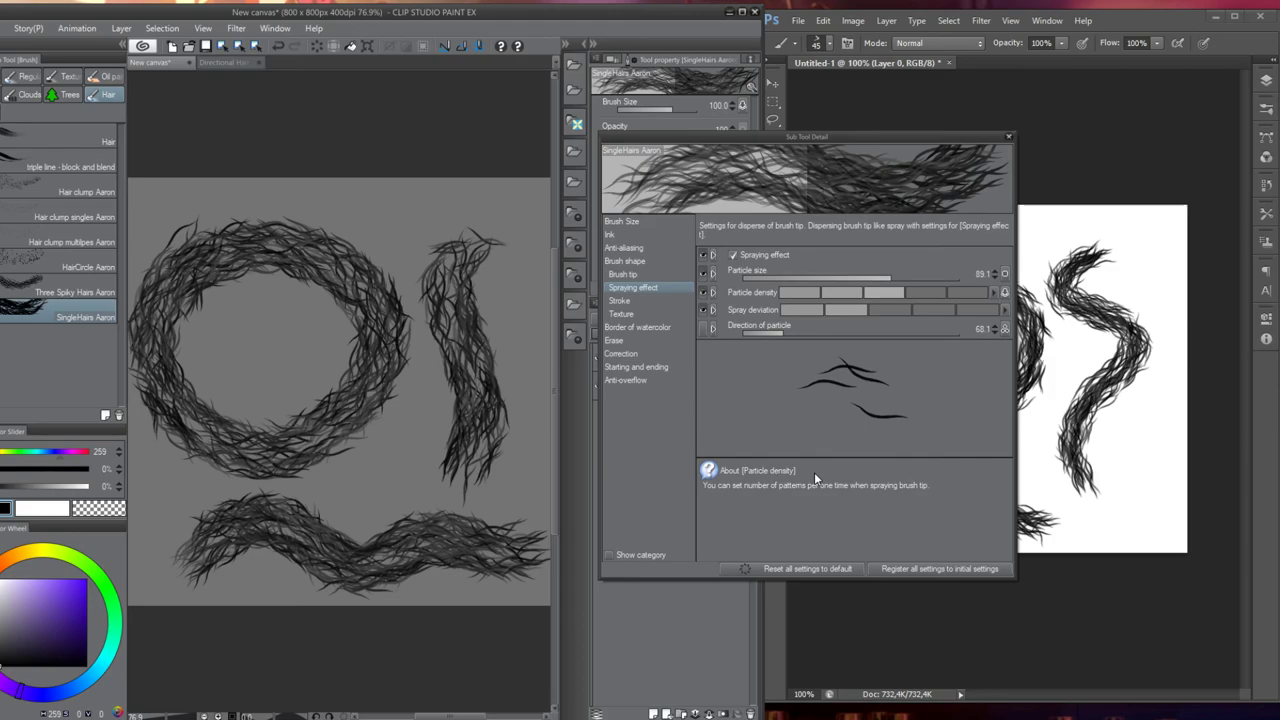
pyautogui.moveTo(705, 140); pyautogui.dragTo(520, 166)
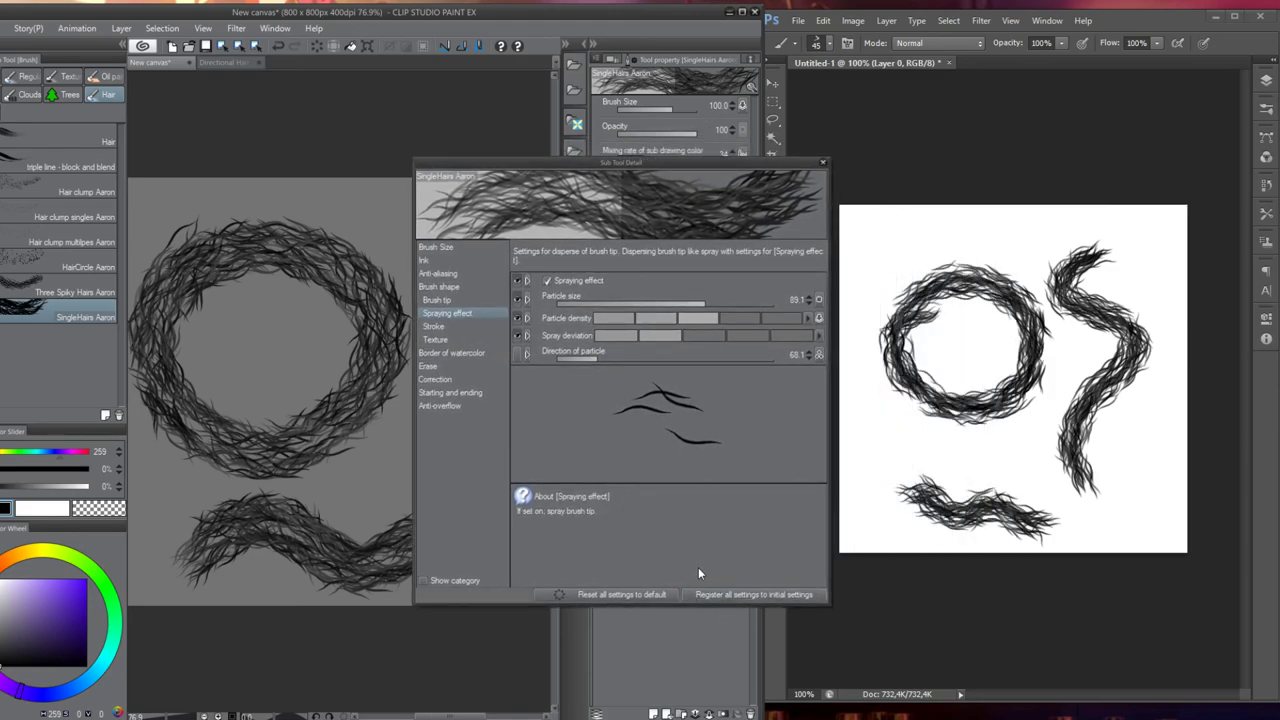
# Check the Brush Size pen-pressure settings, then show the Ink category
pyautogui.click(438, 249)
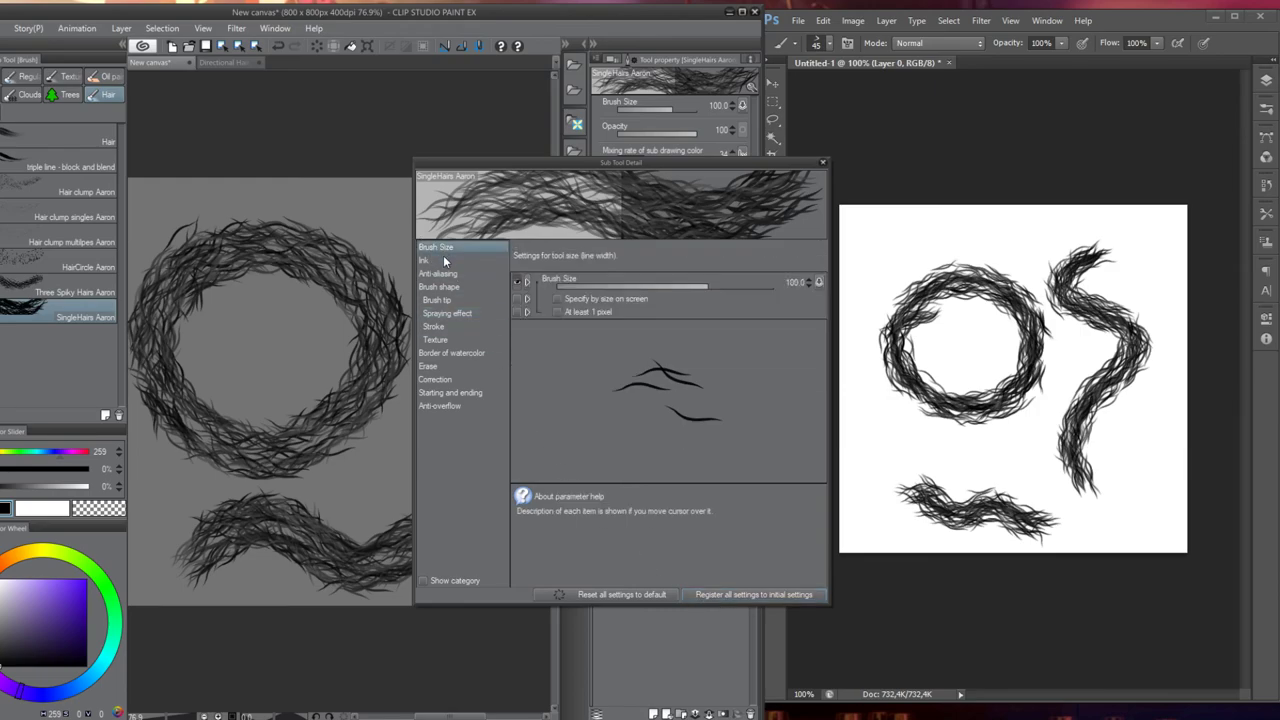
pyautogui.click(820, 282)
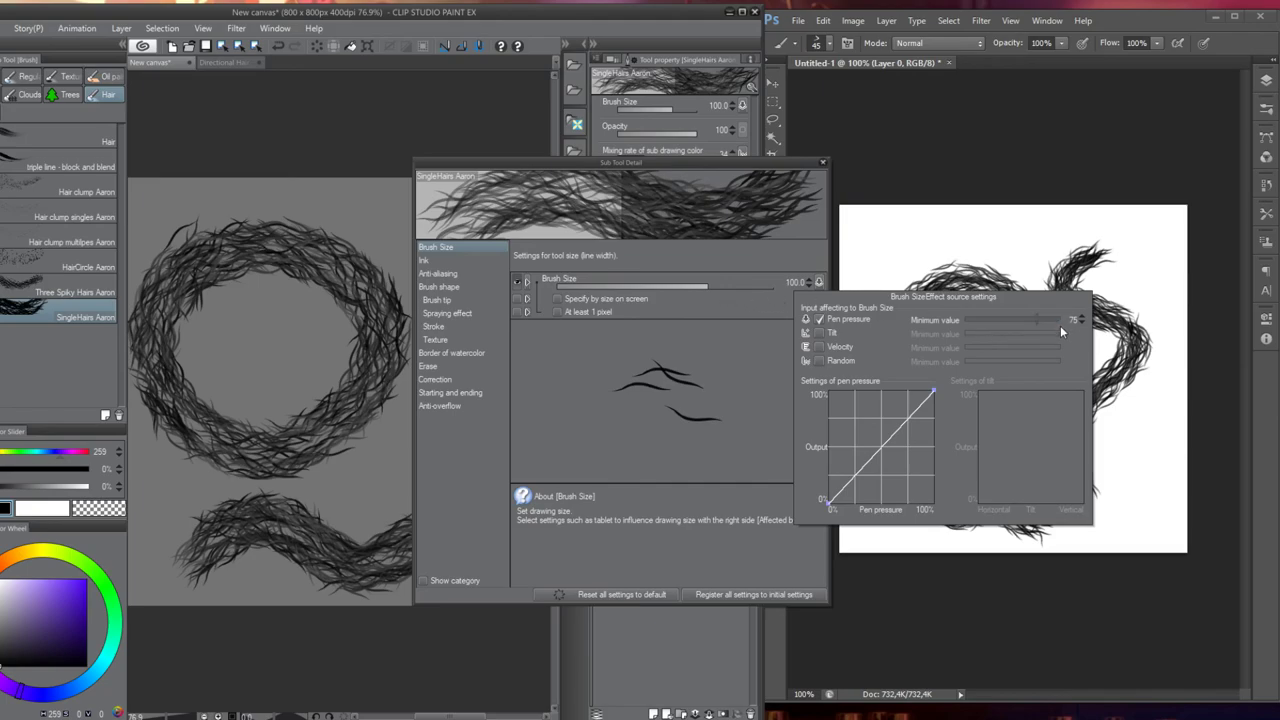
pyautogui.click(752, 305)
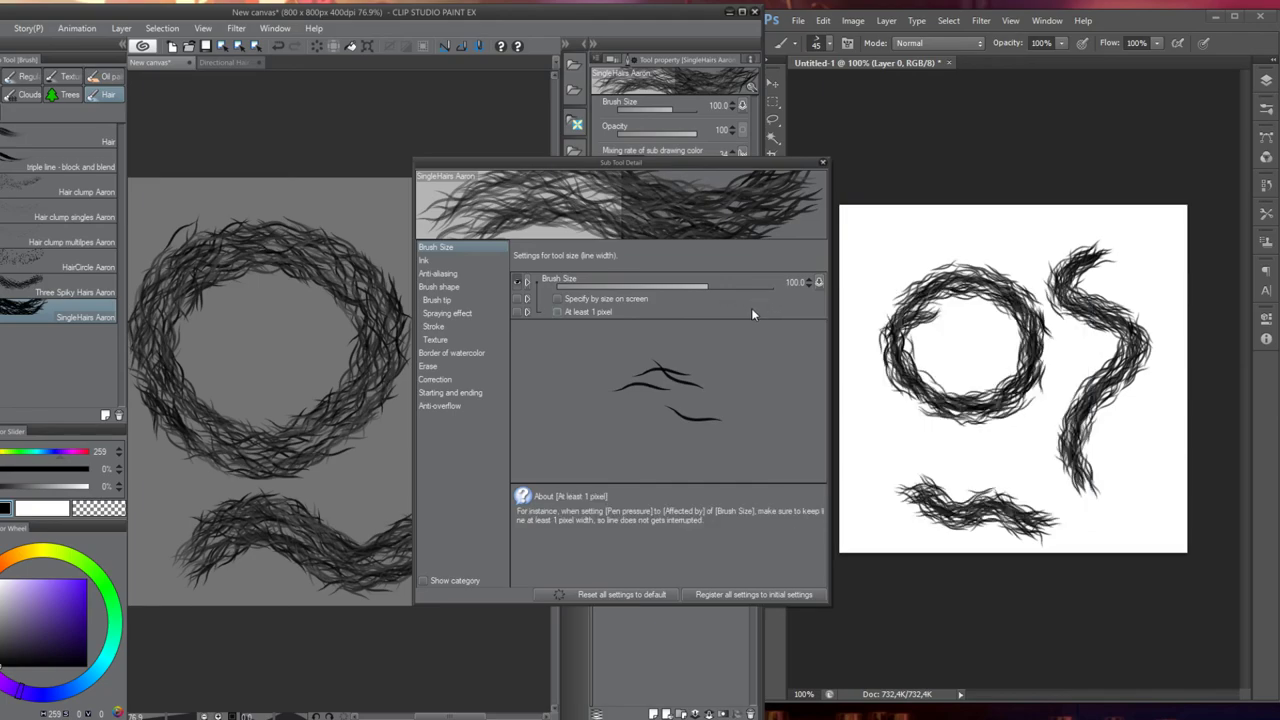
pyautogui.click(462, 260)
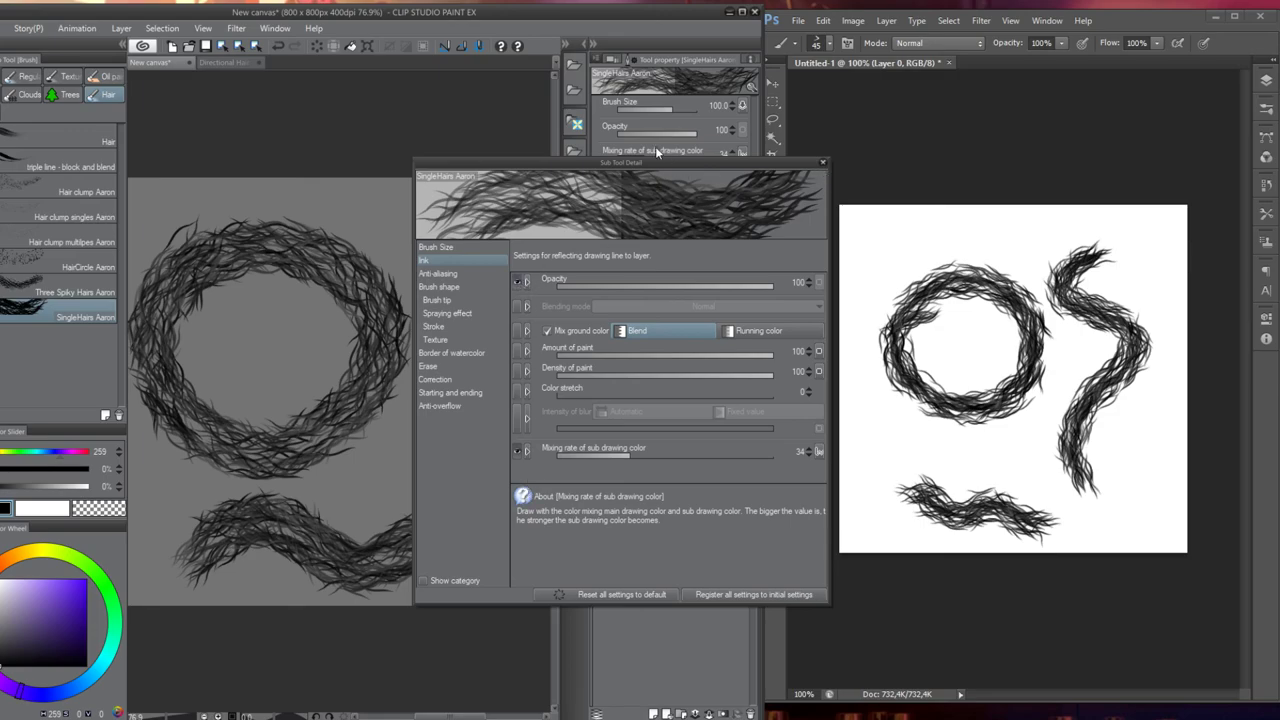
# Reposition the Sub Tool Detail window and toggle Opacity off and back on
pyautogui.moveTo(551, 161)
pyautogui.mouseDown()
pyautogui.moveTo(615, 310)
pyautogui.moveTo(571, 411)
pyautogui.mouseUp()
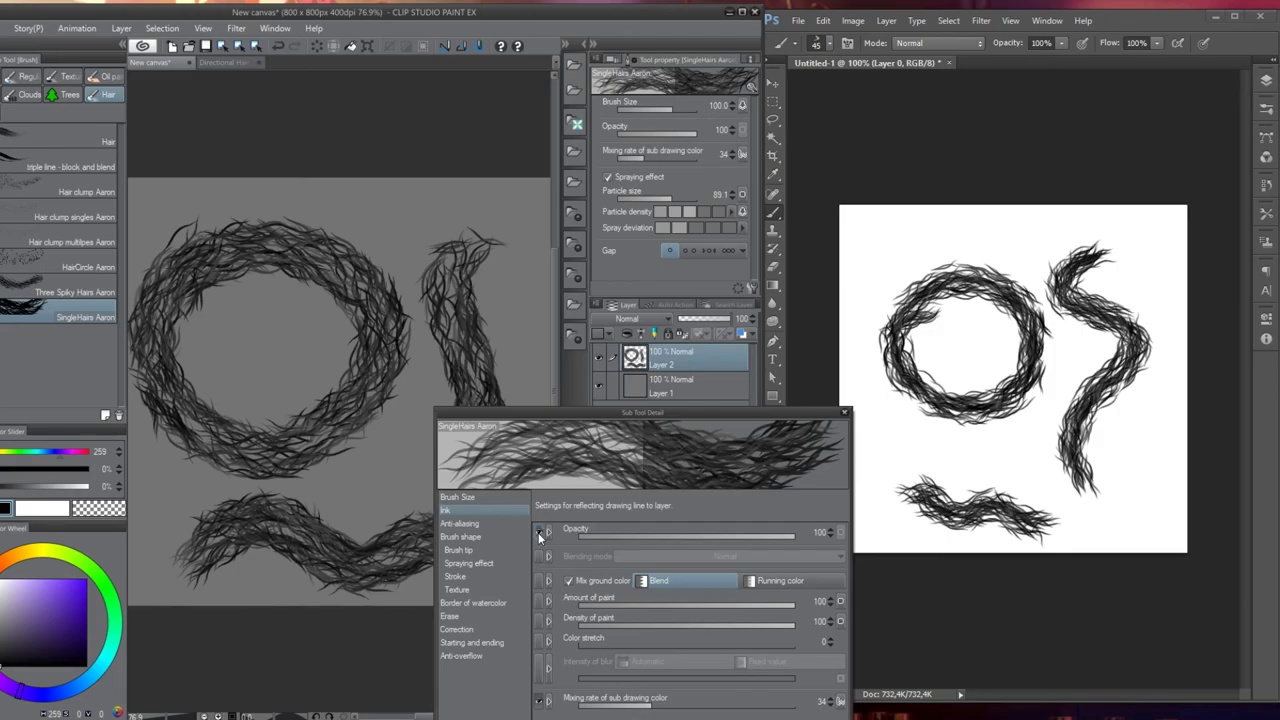
pyautogui.click(538, 532)
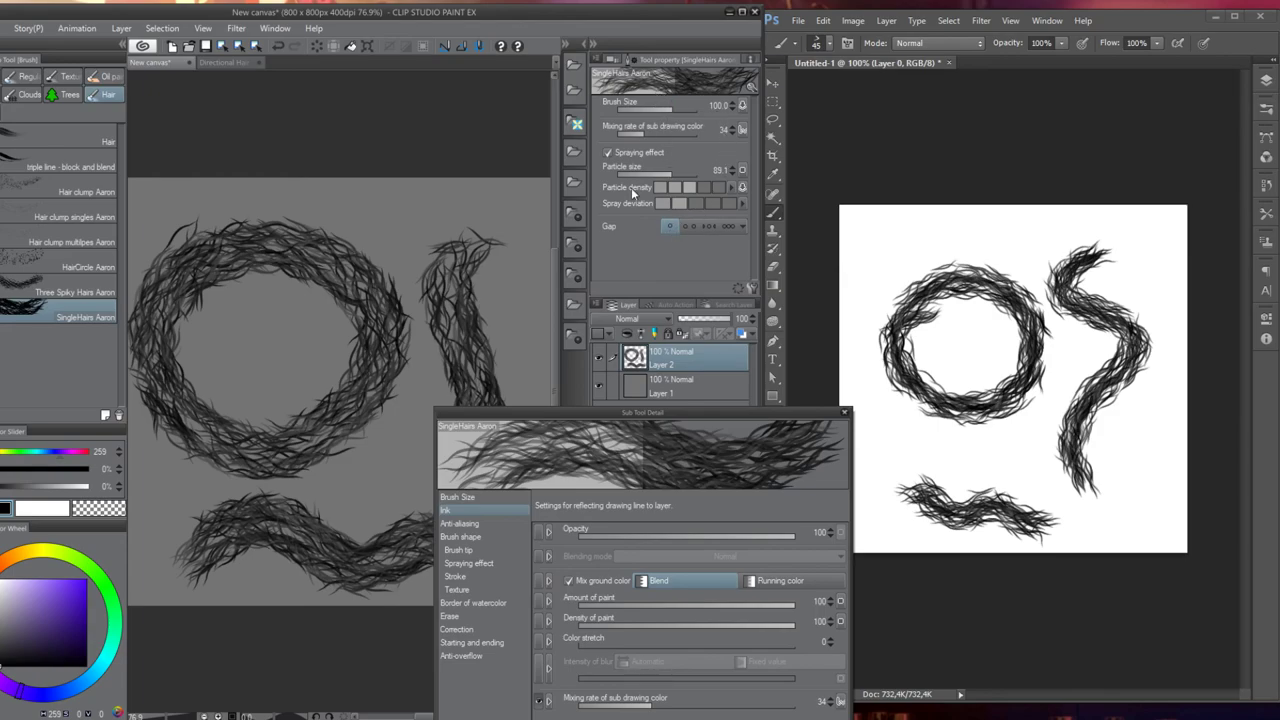
pyautogui.click(539, 533)
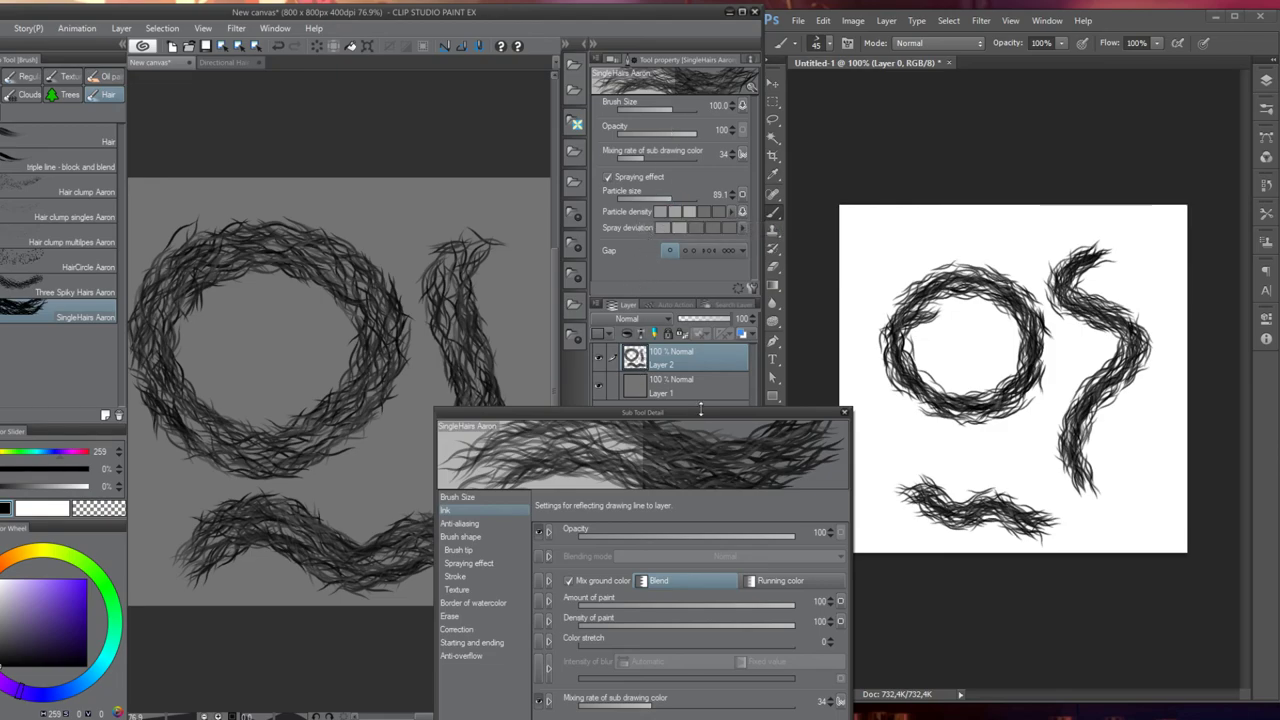
pyautogui.moveTo(701, 413); pyautogui.dragTo(599, 205)
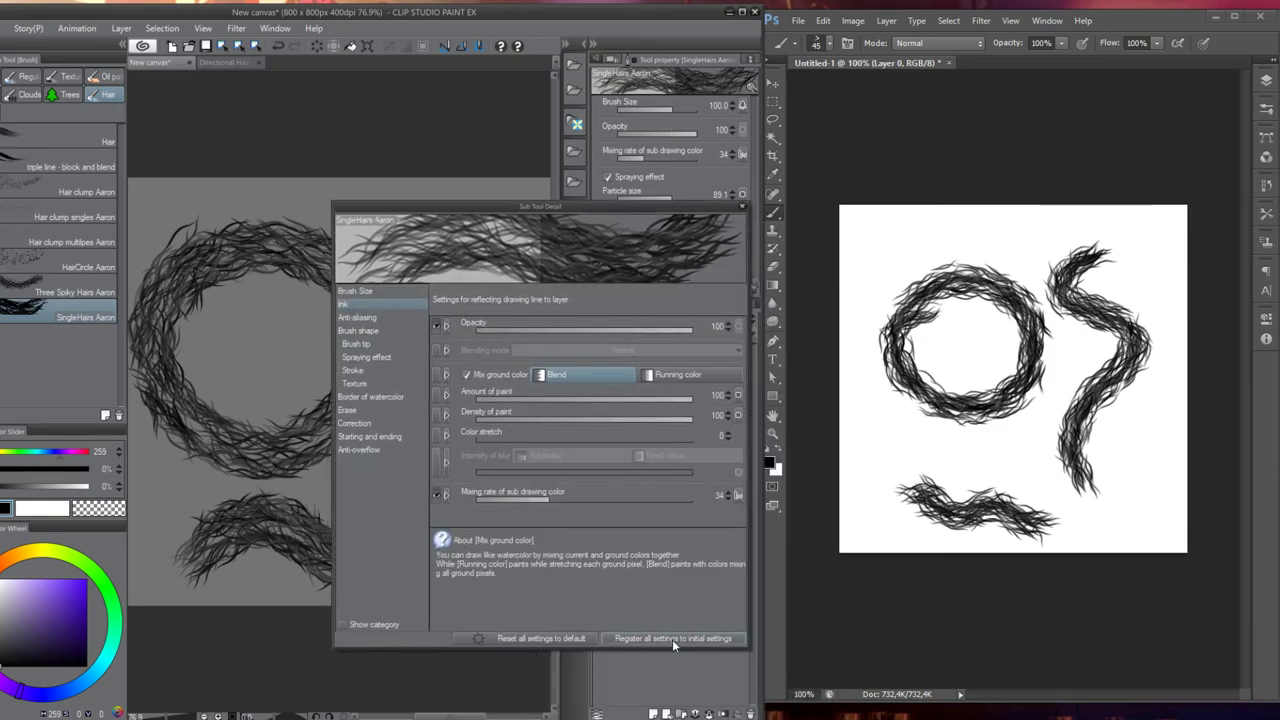
# Close Sub Tool Detail, set Particle size to 12.4, and test-spray a stroke
pyautogui.click(741, 206)
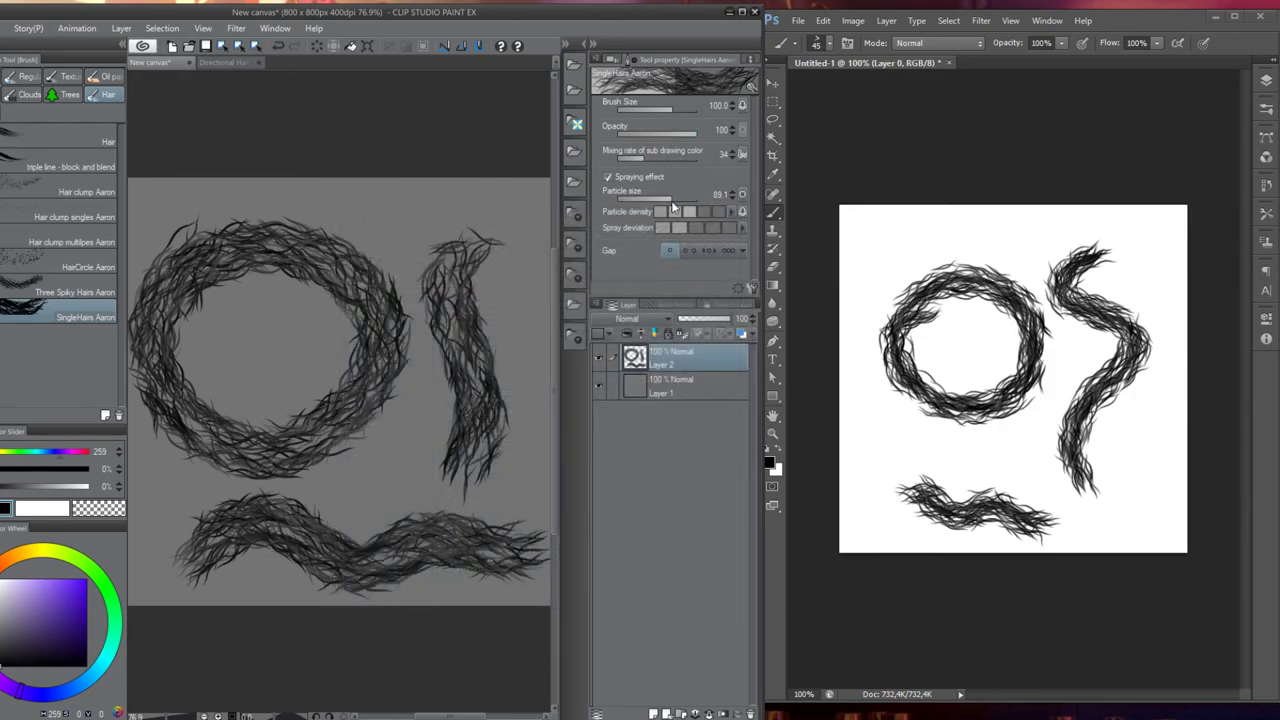
pyautogui.moveTo(674, 207); pyautogui.dragTo(620, 212)
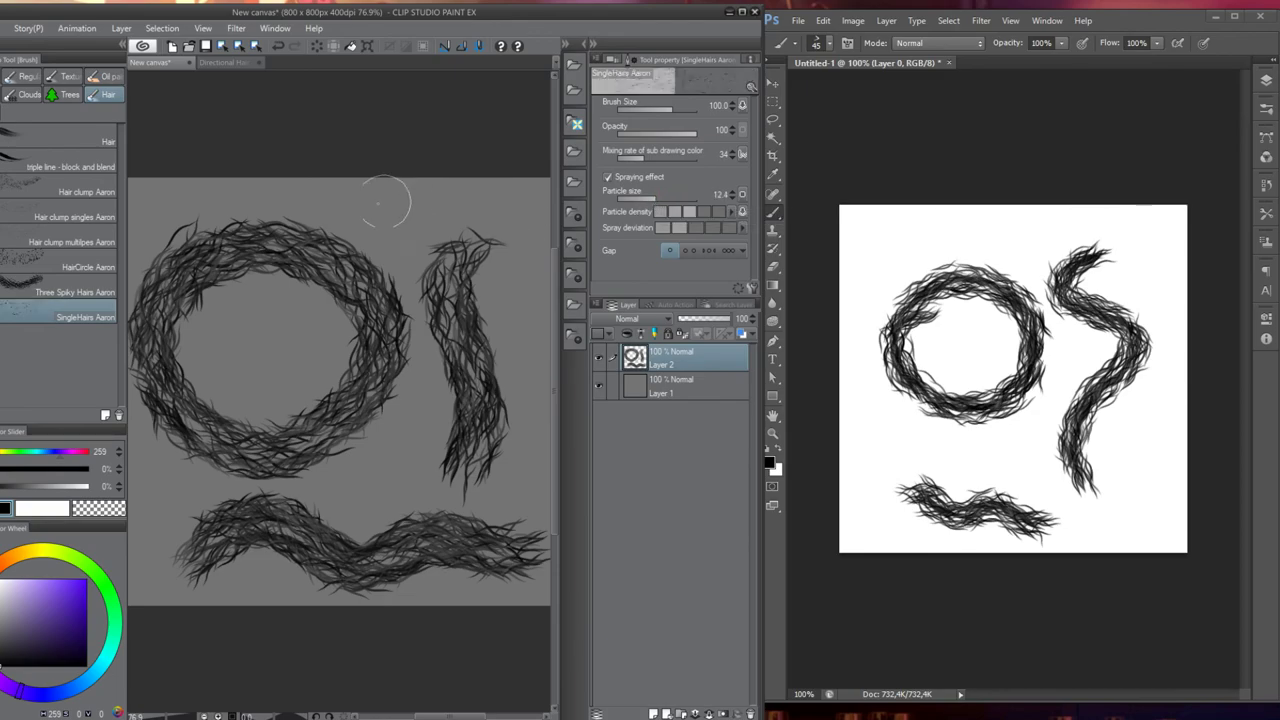
pyautogui.moveTo(385, 200); pyautogui.dragTo(425, 365)
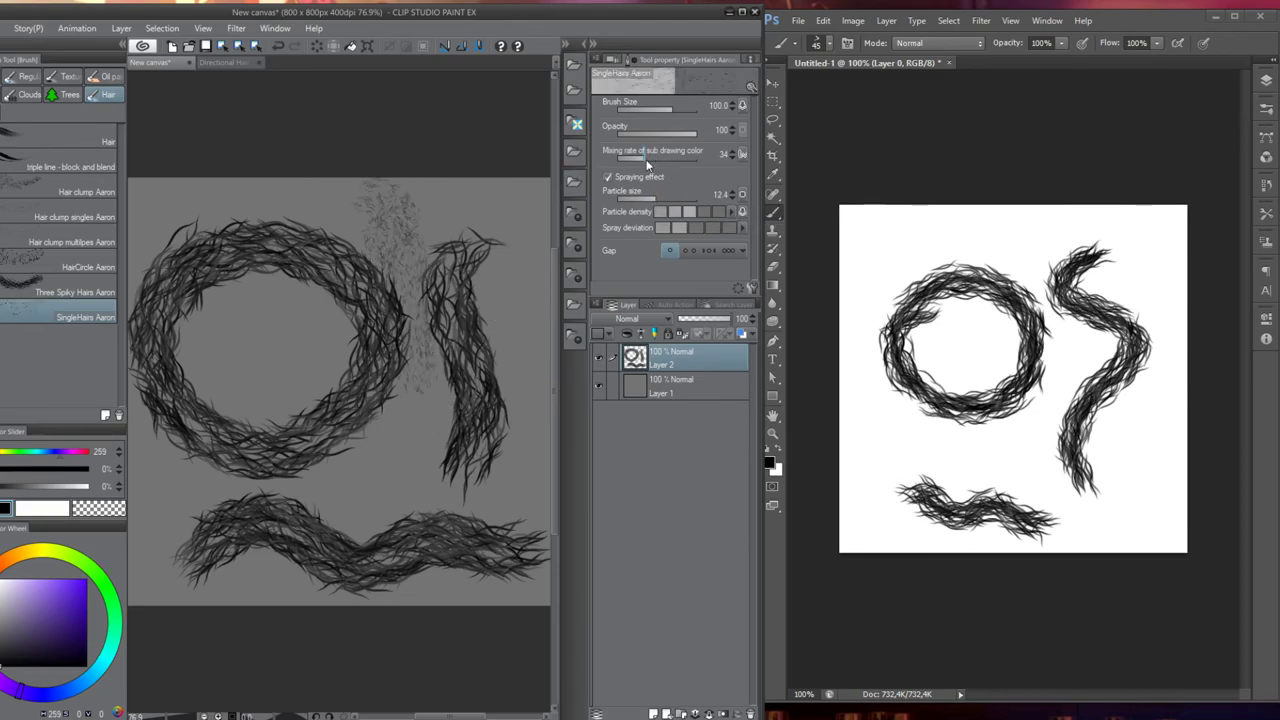
# Set Particle density to maximum and spray grey test patches over the shapes
pyautogui.click(721, 212)
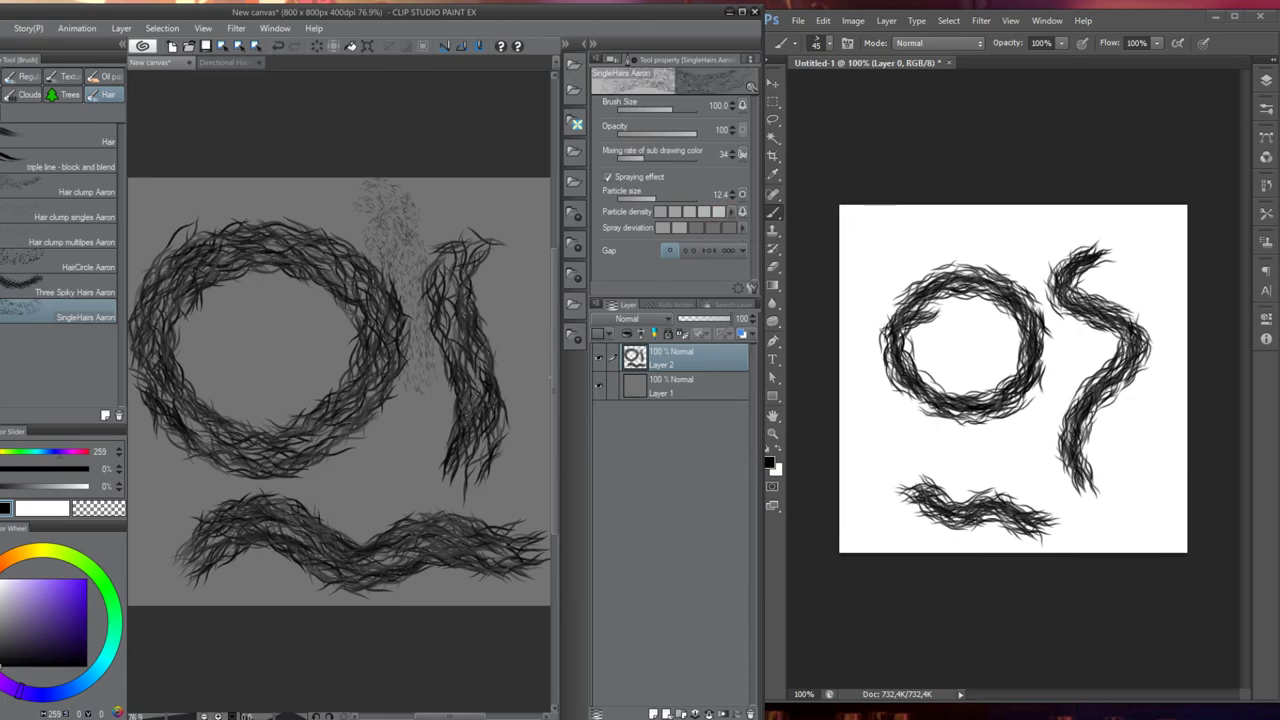
pyautogui.moveTo(478, 185)
pyautogui.mouseDown()
pyautogui.moveTo(505, 340)
pyautogui.moveTo(490, 522)
pyautogui.mouseUp()
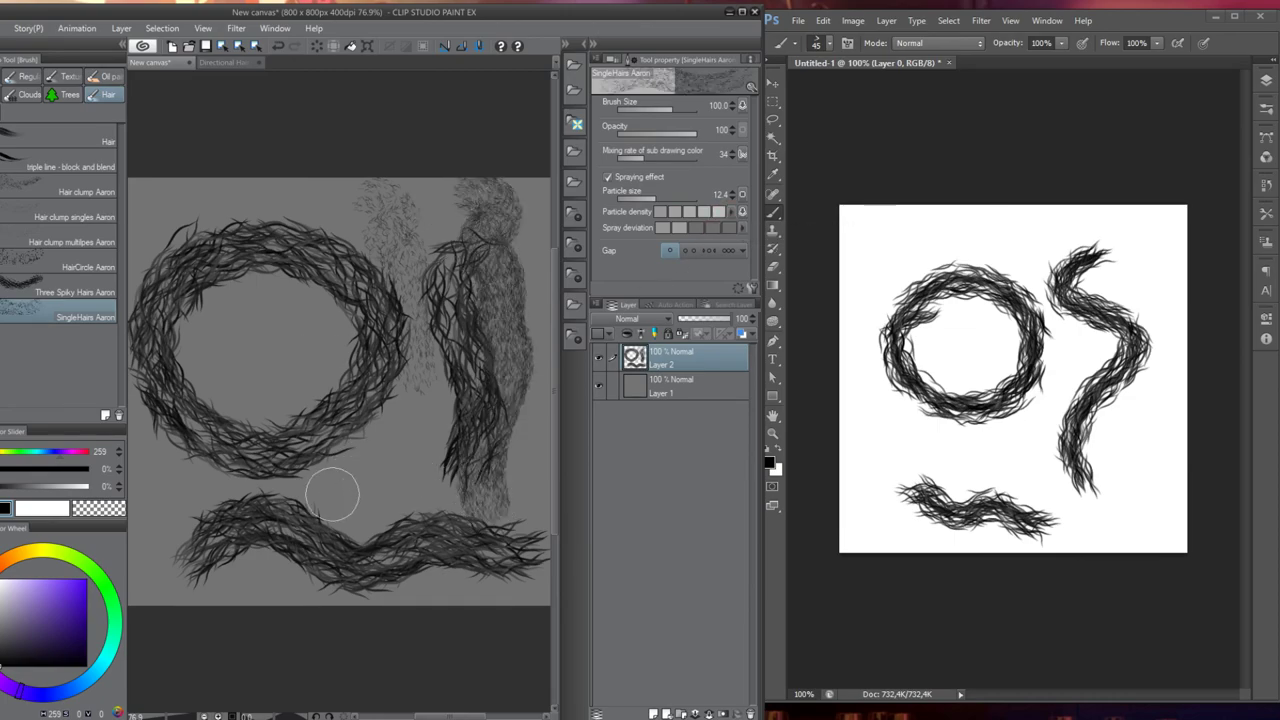
pyautogui.moveTo(333, 492)
pyautogui.mouseDown()
pyautogui.moveTo(382, 460)
pyautogui.moveTo(397, 467)
pyautogui.moveTo(381, 439)
pyautogui.moveTo(438, 422)
pyautogui.moveTo(310, 497)
pyautogui.moveTo(365, 510)
pyautogui.moveTo(285, 555)
pyautogui.mouseUp()
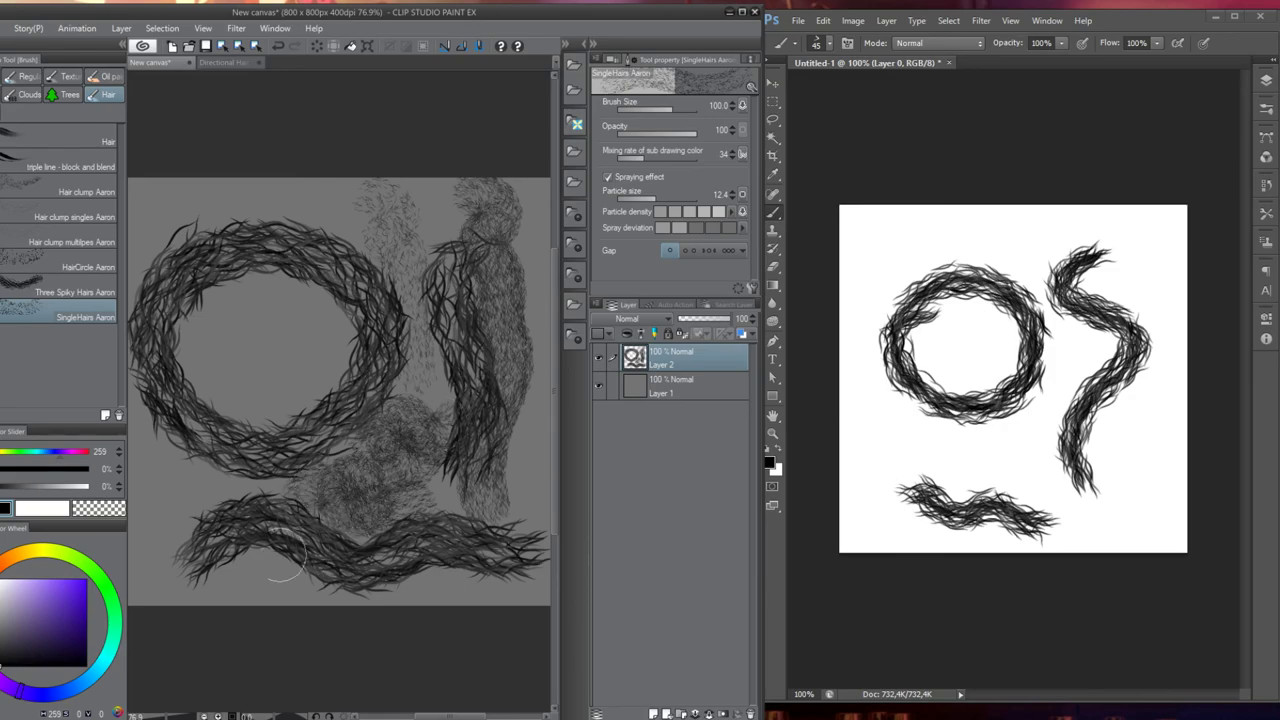
pyautogui.moveTo(184, 556)
pyautogui.mouseDown()
pyautogui.moveTo(203, 503)
pyautogui.moveTo(170, 506)
pyautogui.moveTo(245, 493)
pyautogui.moveTo(225, 578)
pyautogui.moveTo(283, 501)
pyautogui.mouseUp()
pyautogui.moveTo(231, 374); pyautogui.dragTo(318, 300)
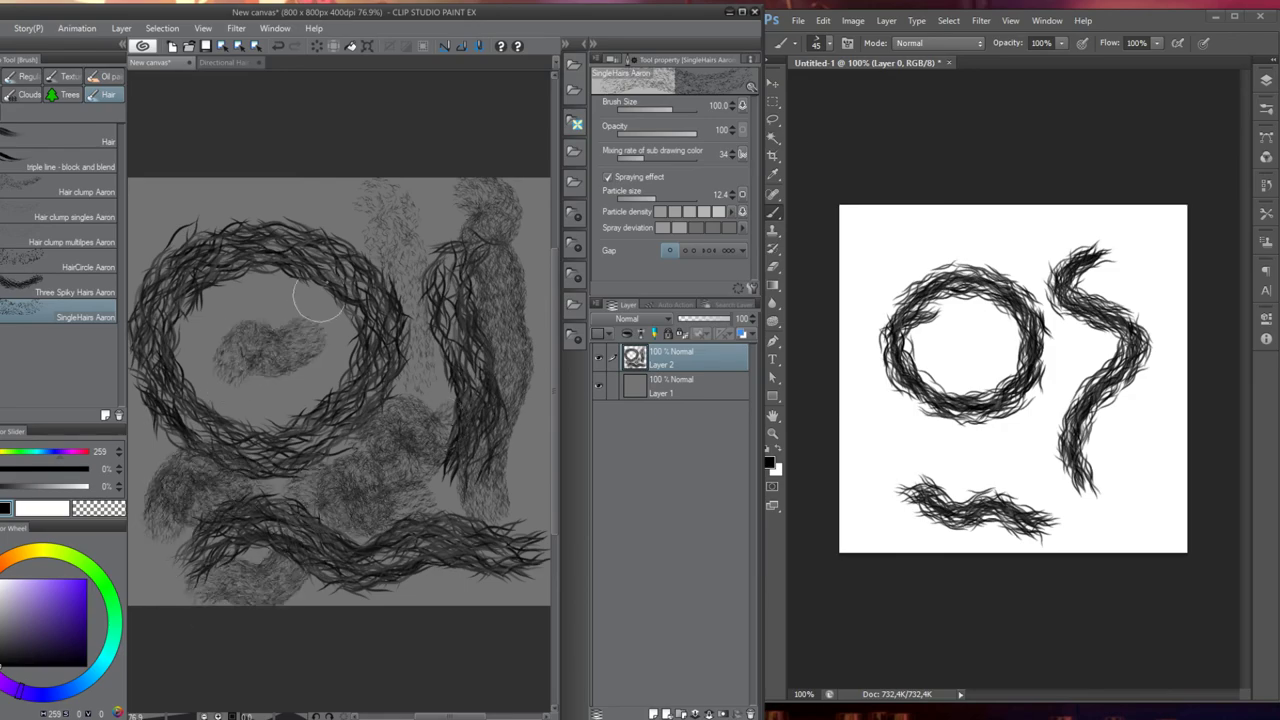
pyautogui.moveTo(300, 362); pyautogui.dragTo(289, 395)
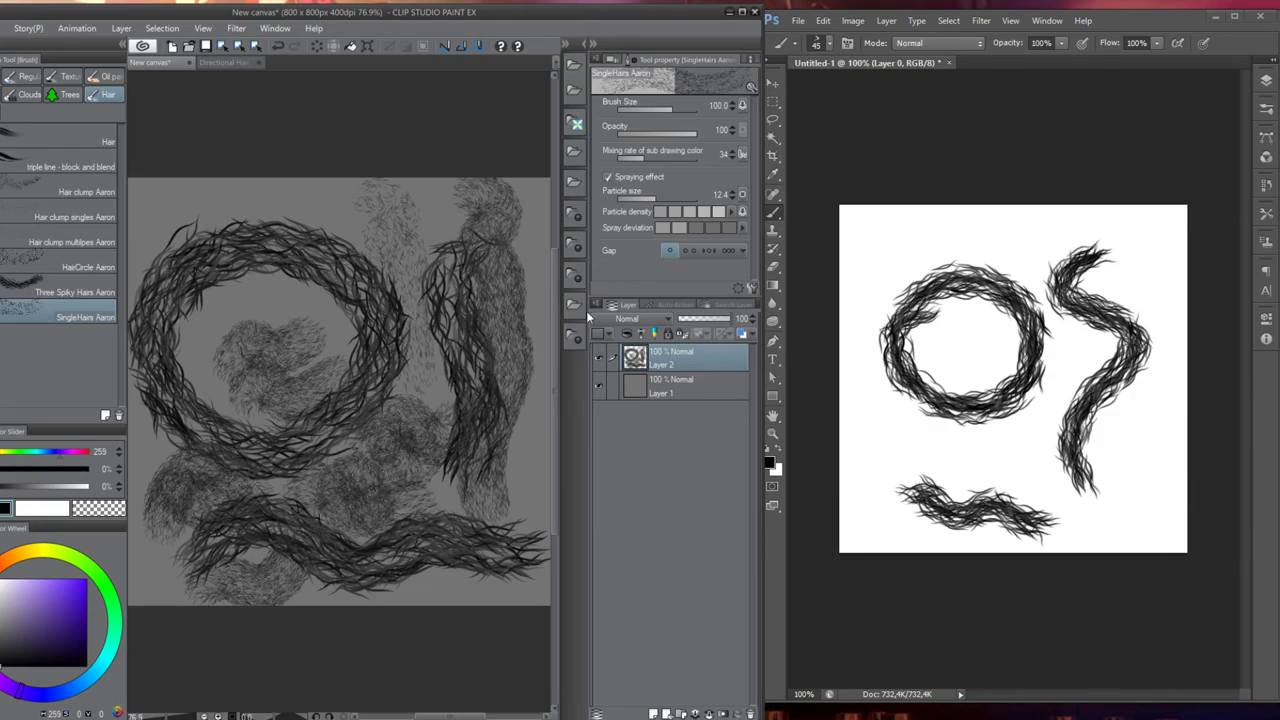
# Revert SingleHairs Aaron to initial settings and paint a long S-shaped hair stroke
pyautogui.click(740, 290)
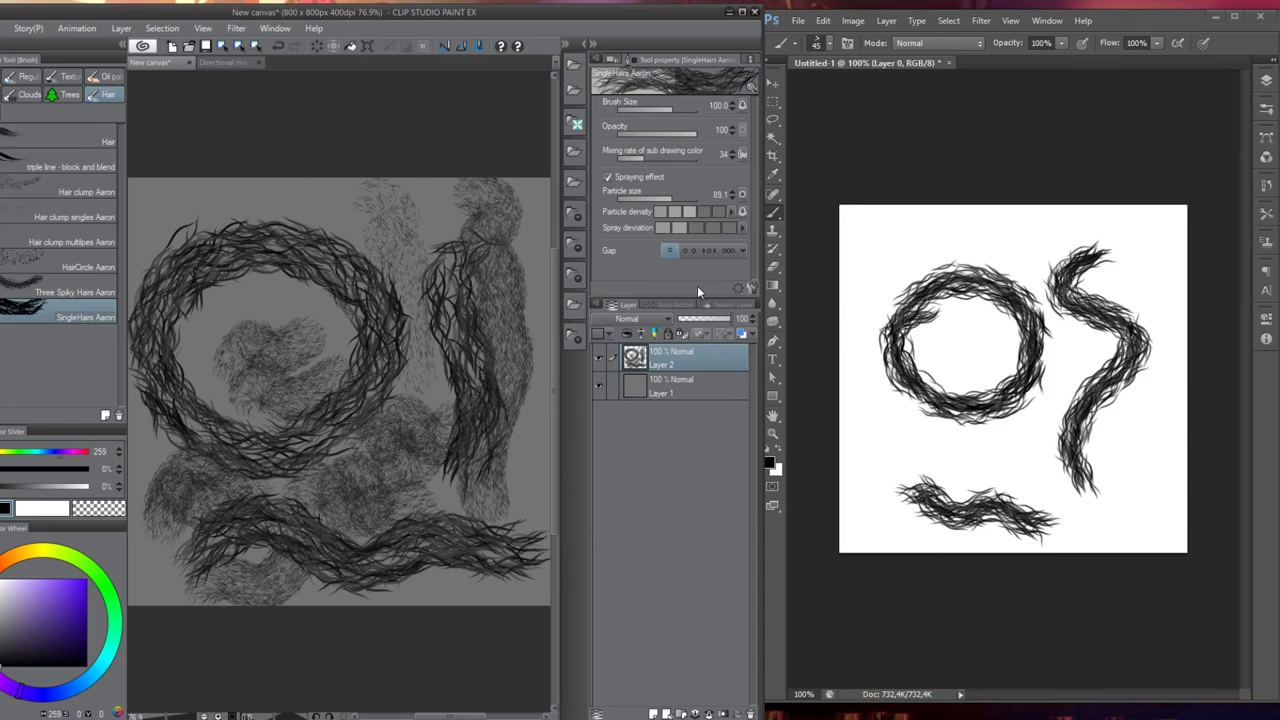
pyautogui.moveTo(200, 172)
pyautogui.mouseDown()
pyautogui.moveTo(185, 225)
pyautogui.moveTo(235, 345)
pyautogui.moveTo(330, 420)
pyautogui.moveTo(439, 188)
pyautogui.moveTo(530, 192)
pyautogui.mouseUp()
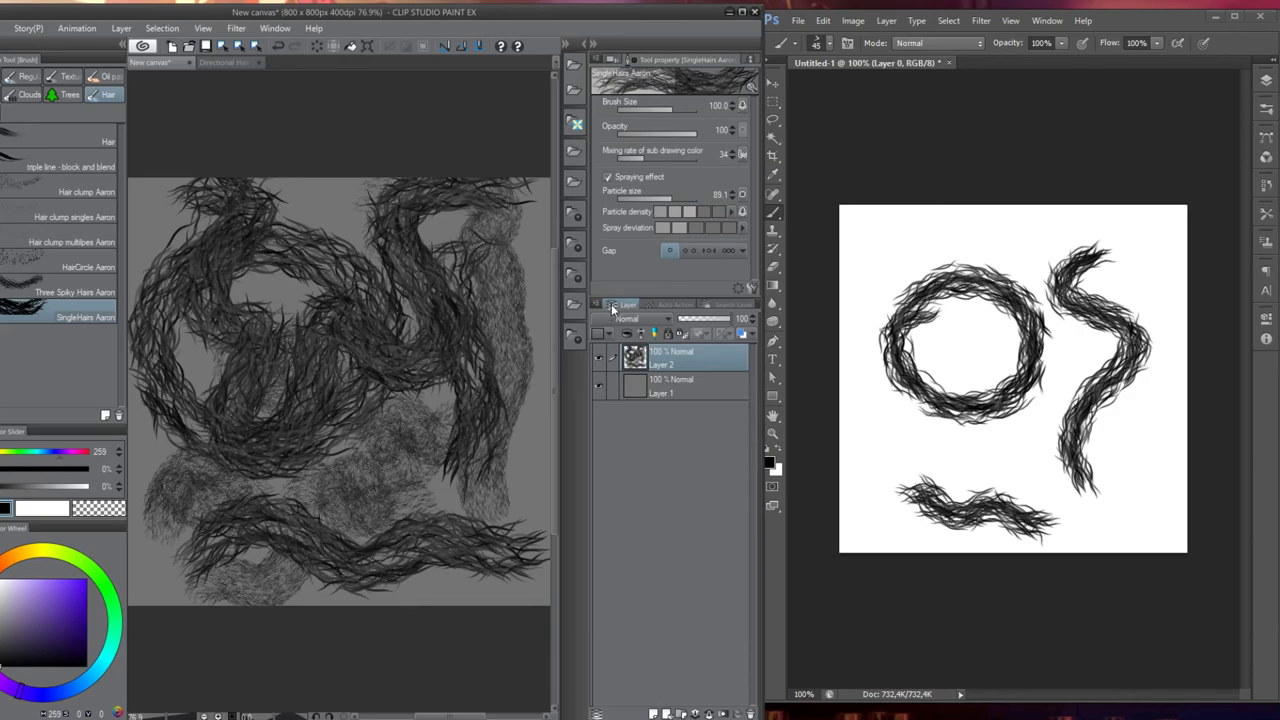
pyautogui.click(751, 289)
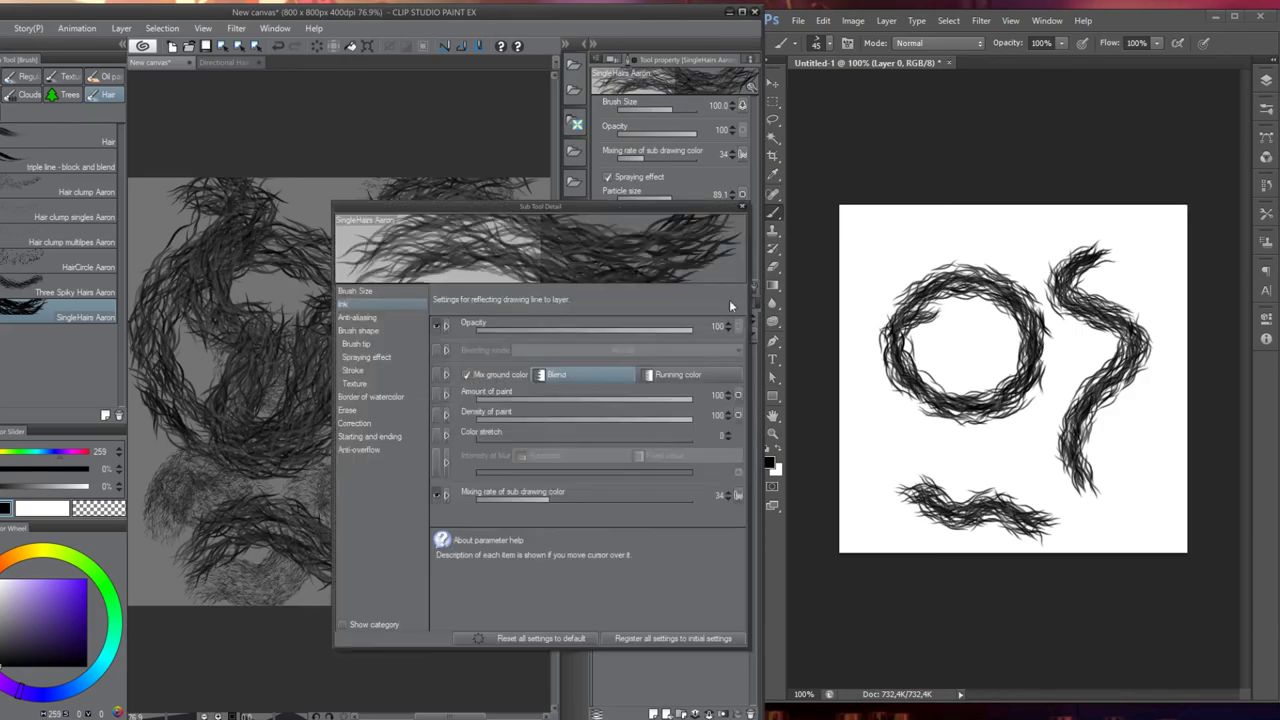
# Look over Brush shape and Brush tip, ending on the Spraying effect settings
pyautogui.click(379, 331)
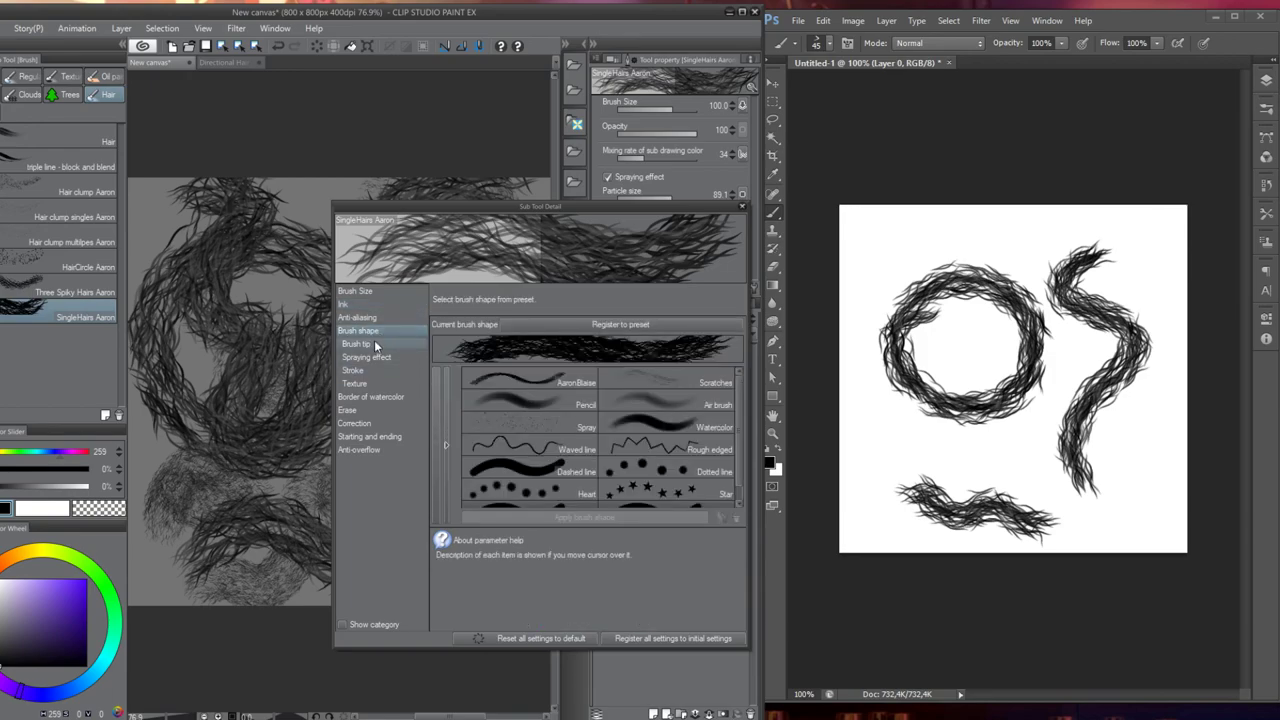
pyautogui.click(373, 344)
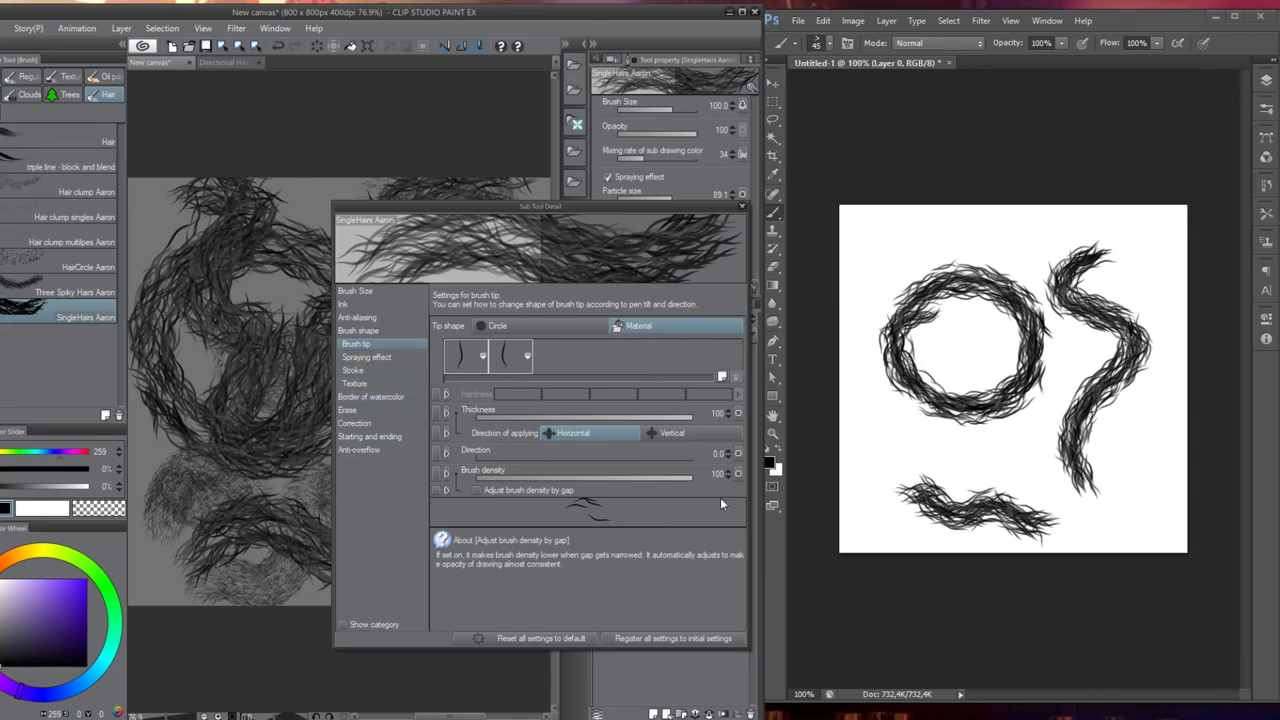
pyautogui.click(366, 357)
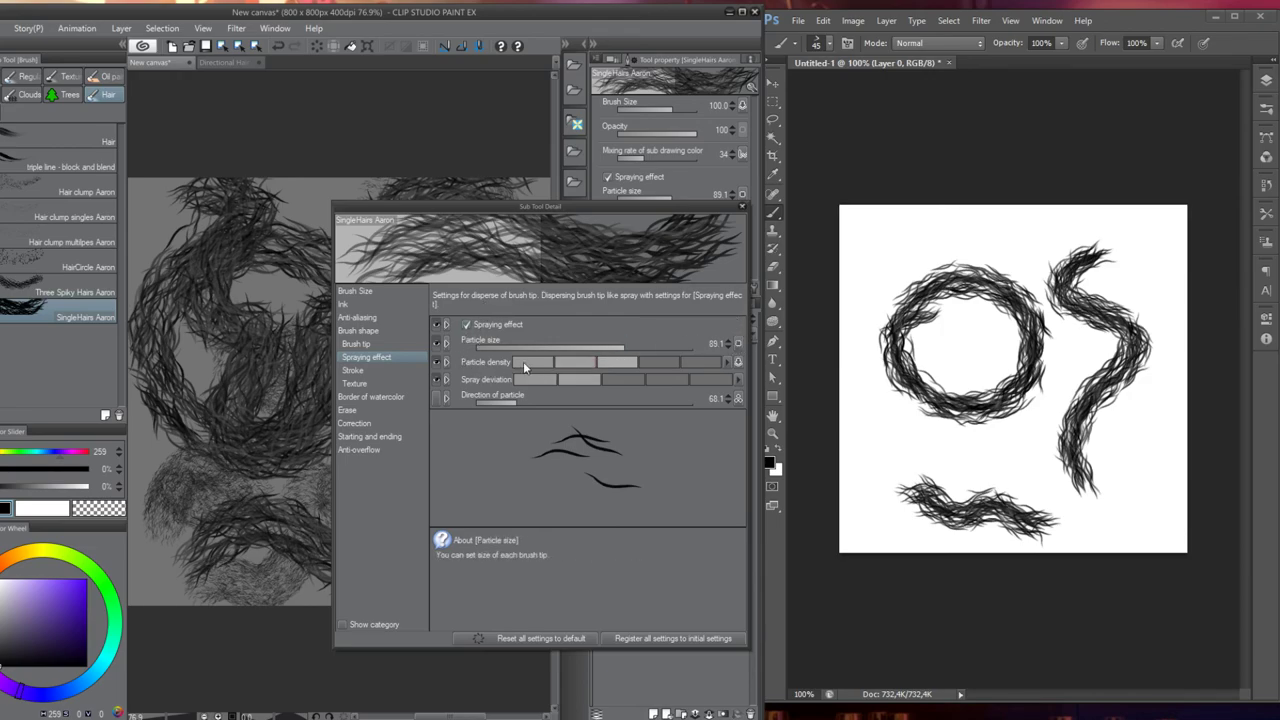
# Check the effect-source settings for particle density, particle direction and the gap between tips
pyautogui.click(738, 361)
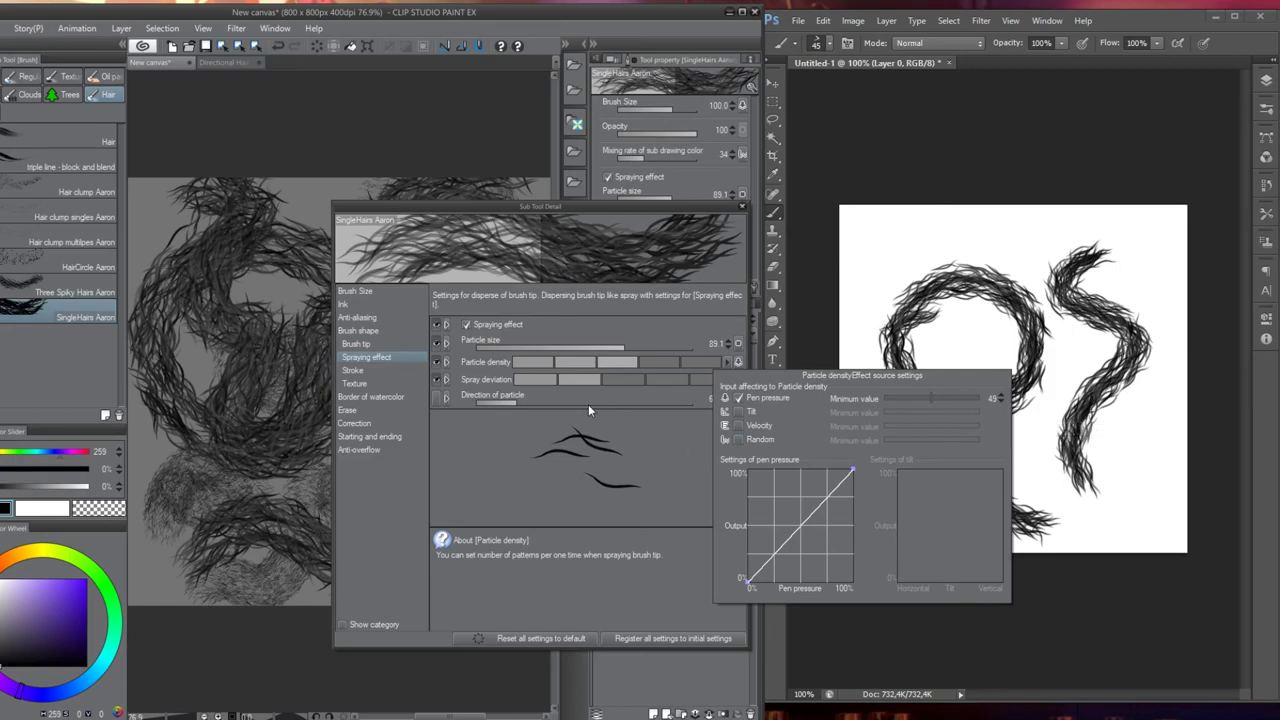
pyautogui.click(476, 395)
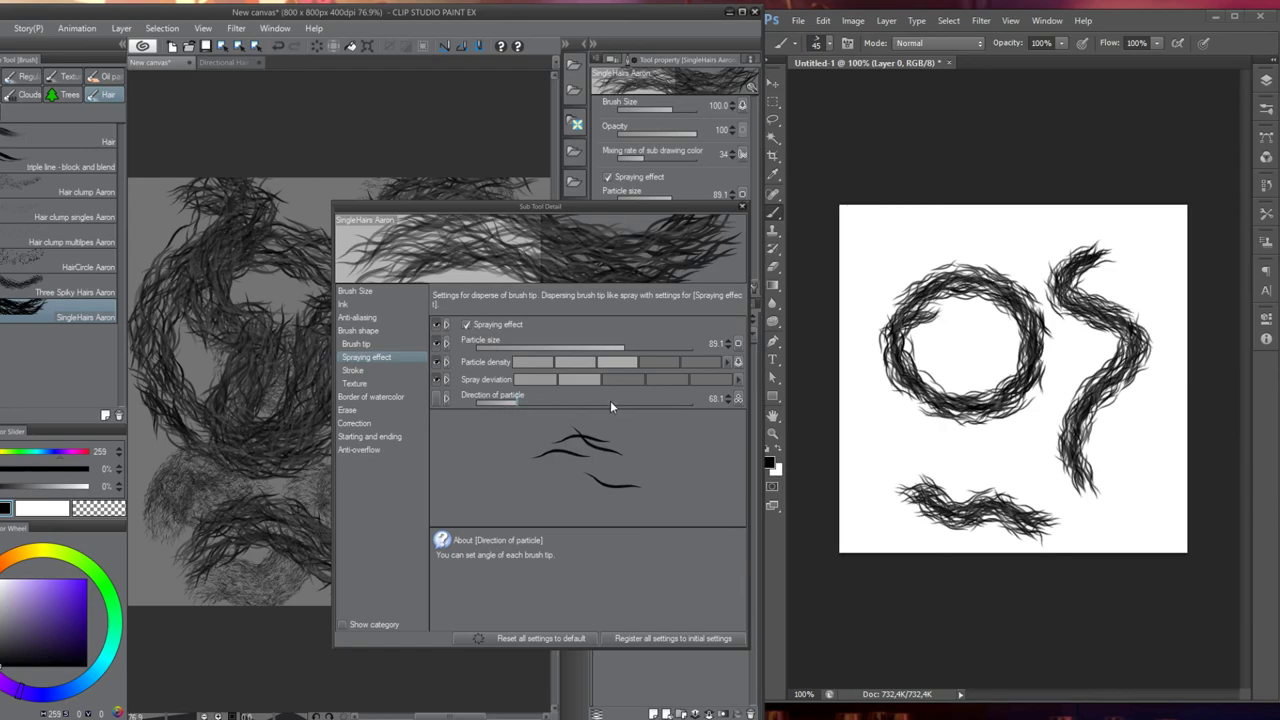
pyautogui.click(738, 398)
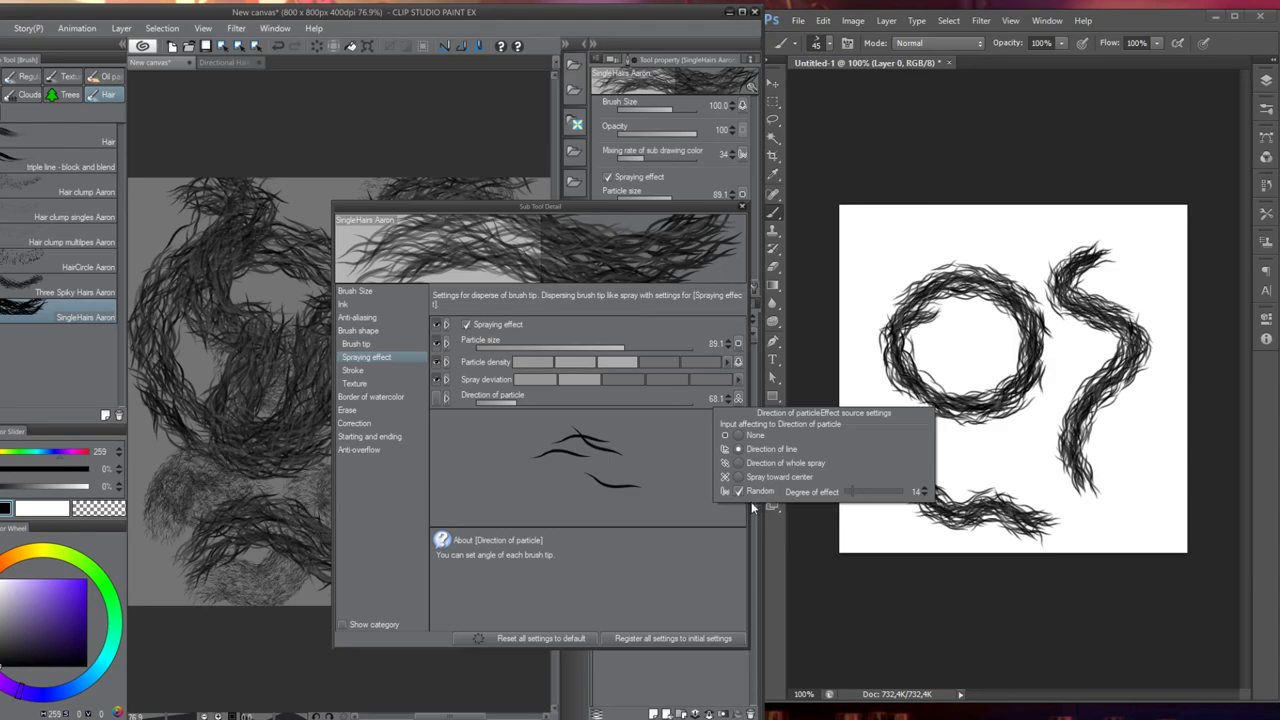
pyautogui.click(491, 479)
pyautogui.click(376, 372)
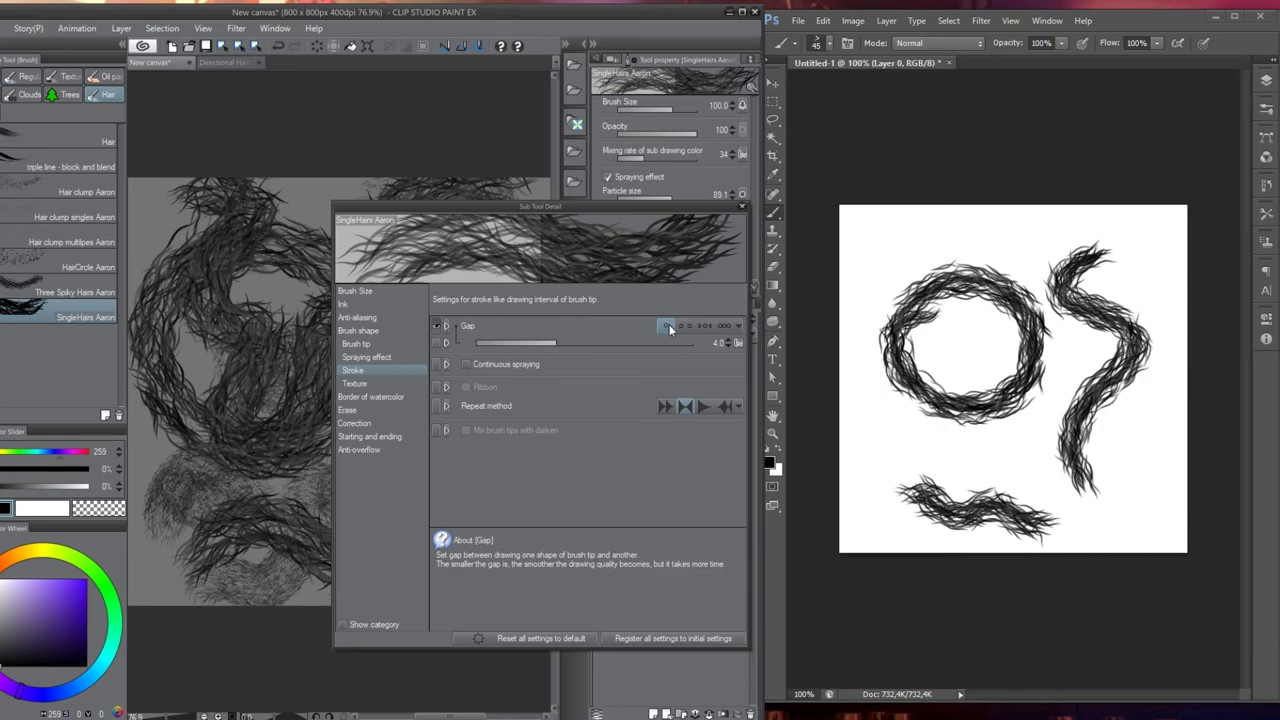
pyautogui.click(736, 344)
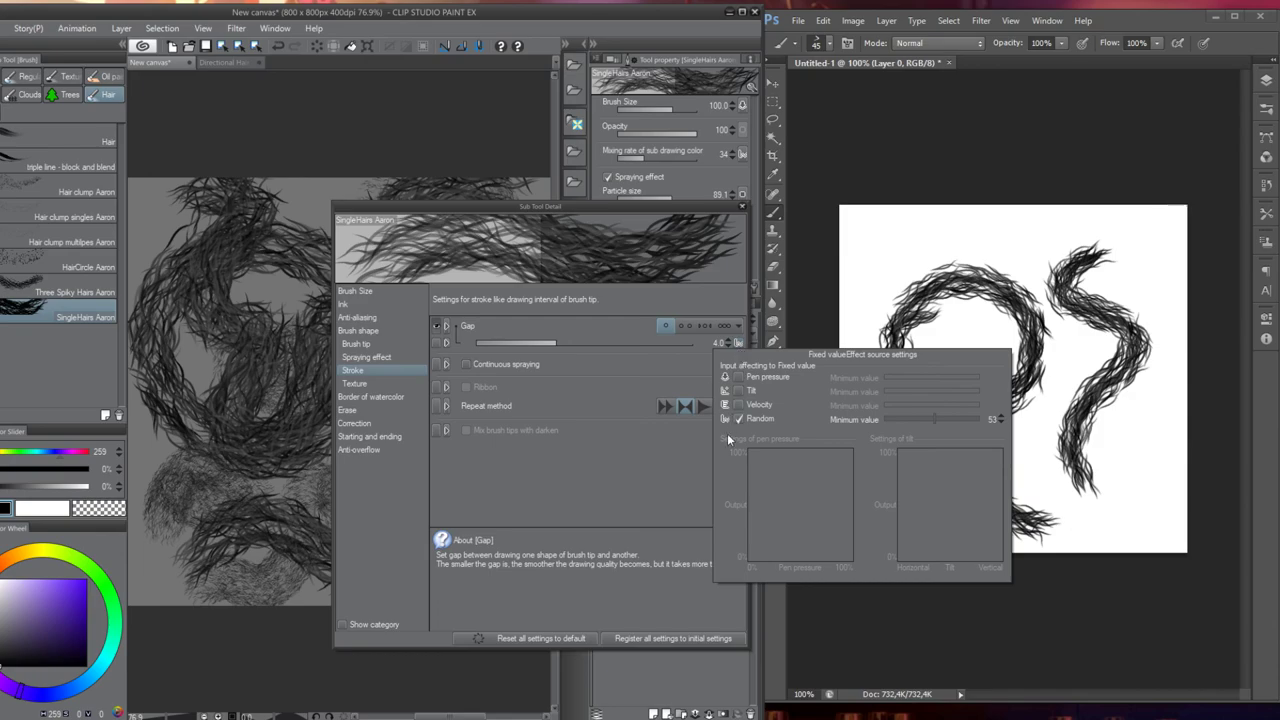
pyautogui.click(674, 352)
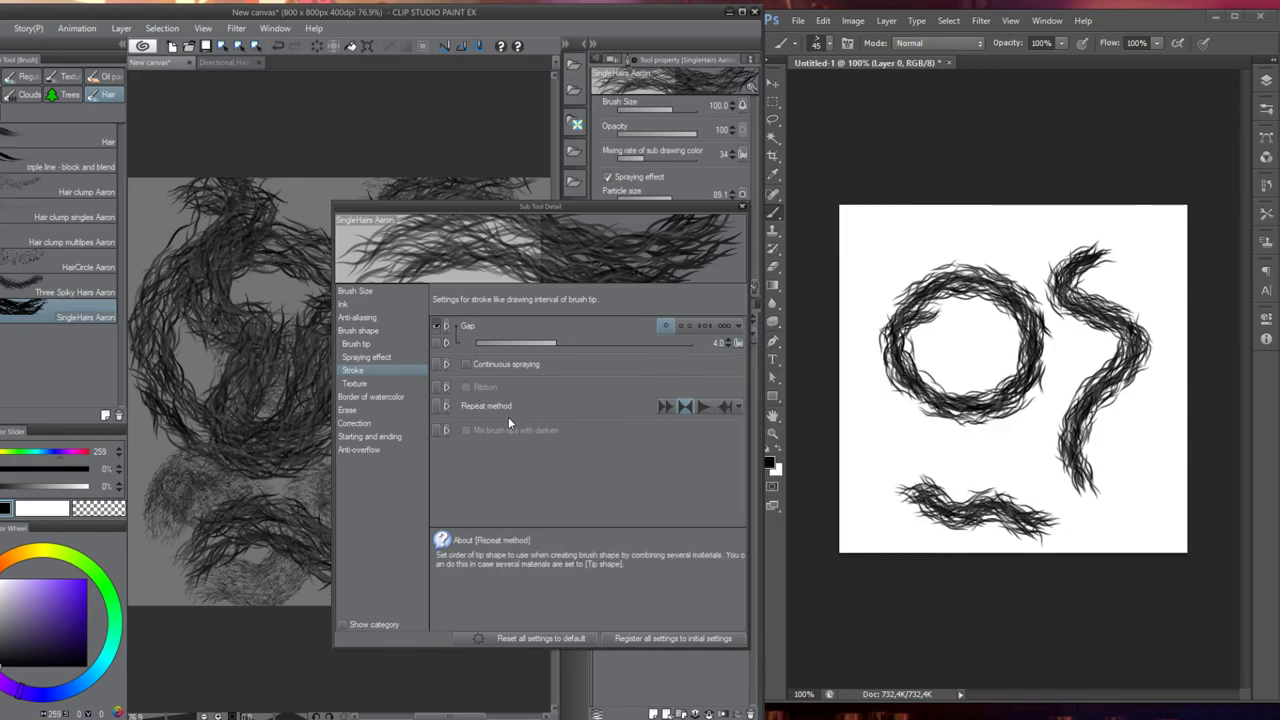
# Review the Texture, Watercolor edge, Erase, Correction, Starting and ending and Anti-overflow settings, then close
pyautogui.click(388, 382)
pyautogui.click(389, 397)
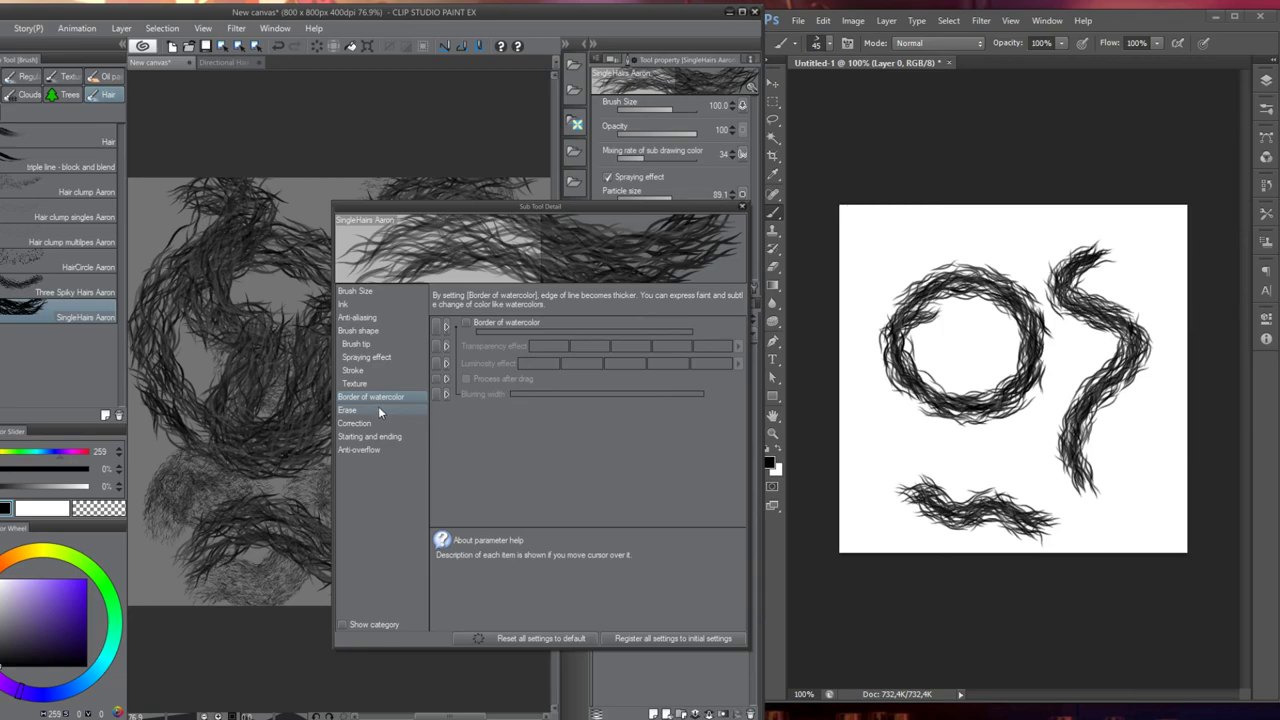
pyautogui.click(378, 409)
pyautogui.click(375, 423)
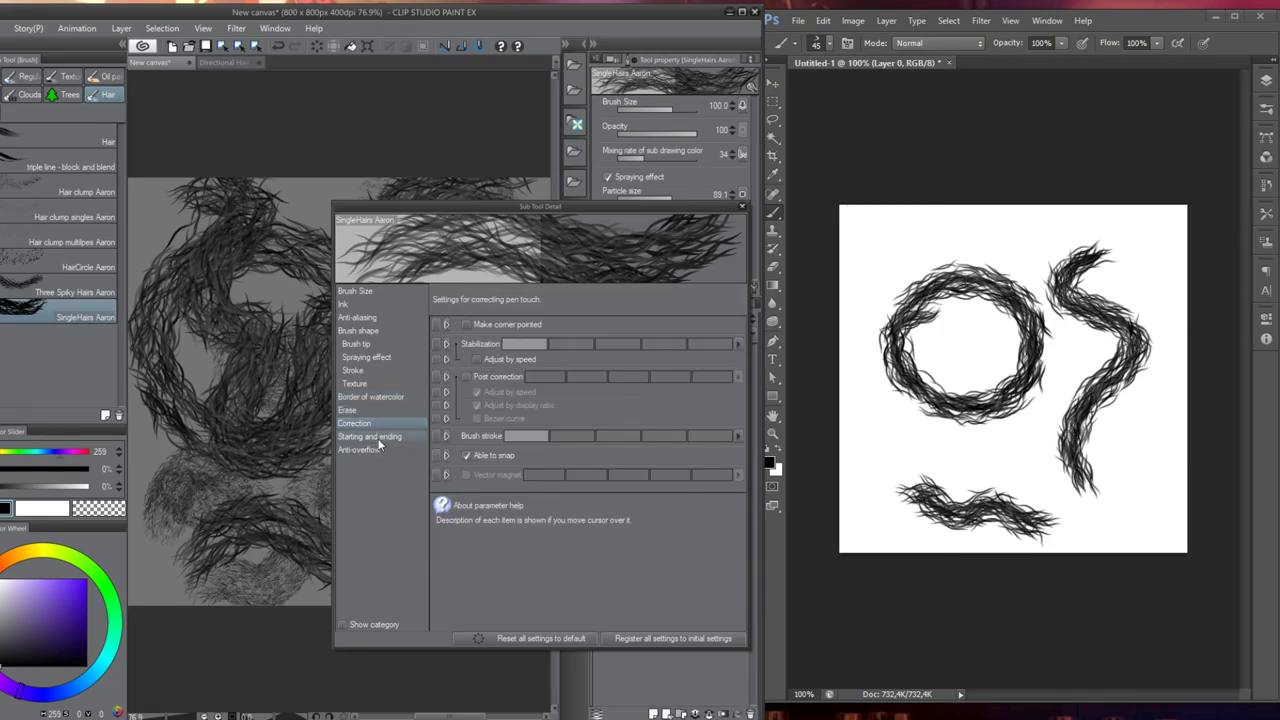
pyautogui.click(380, 438)
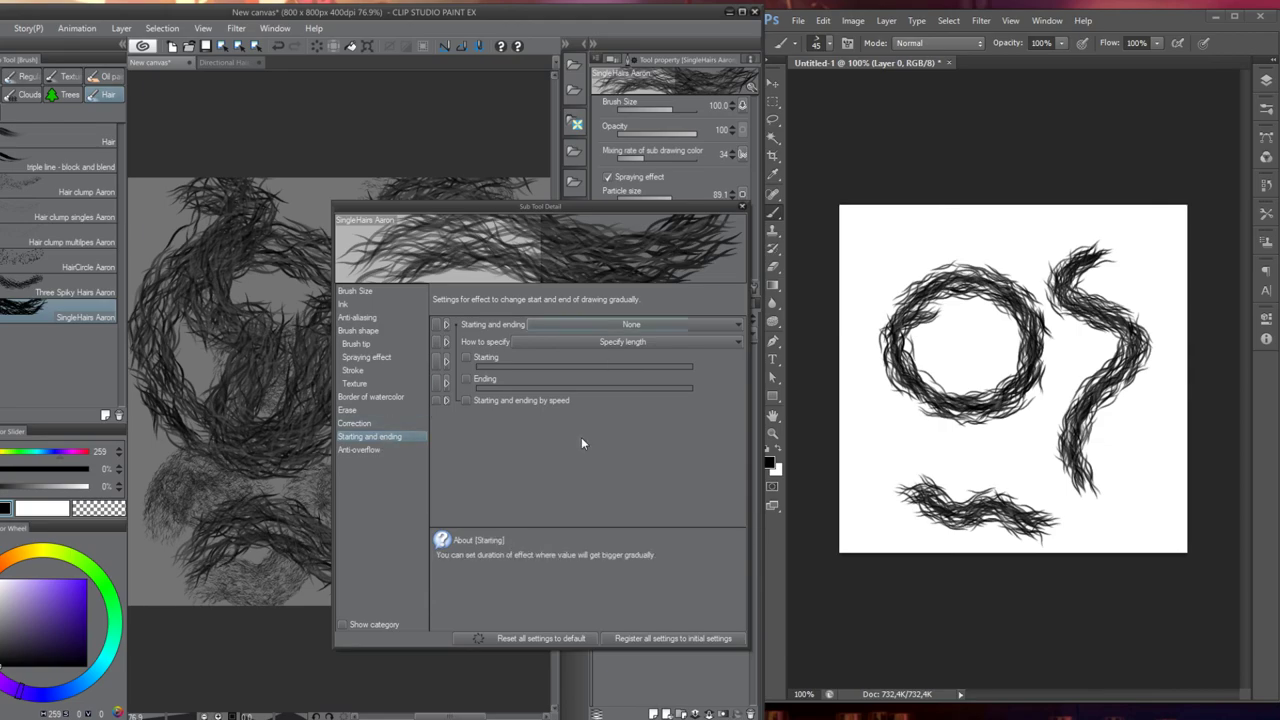
pyautogui.click(384, 451)
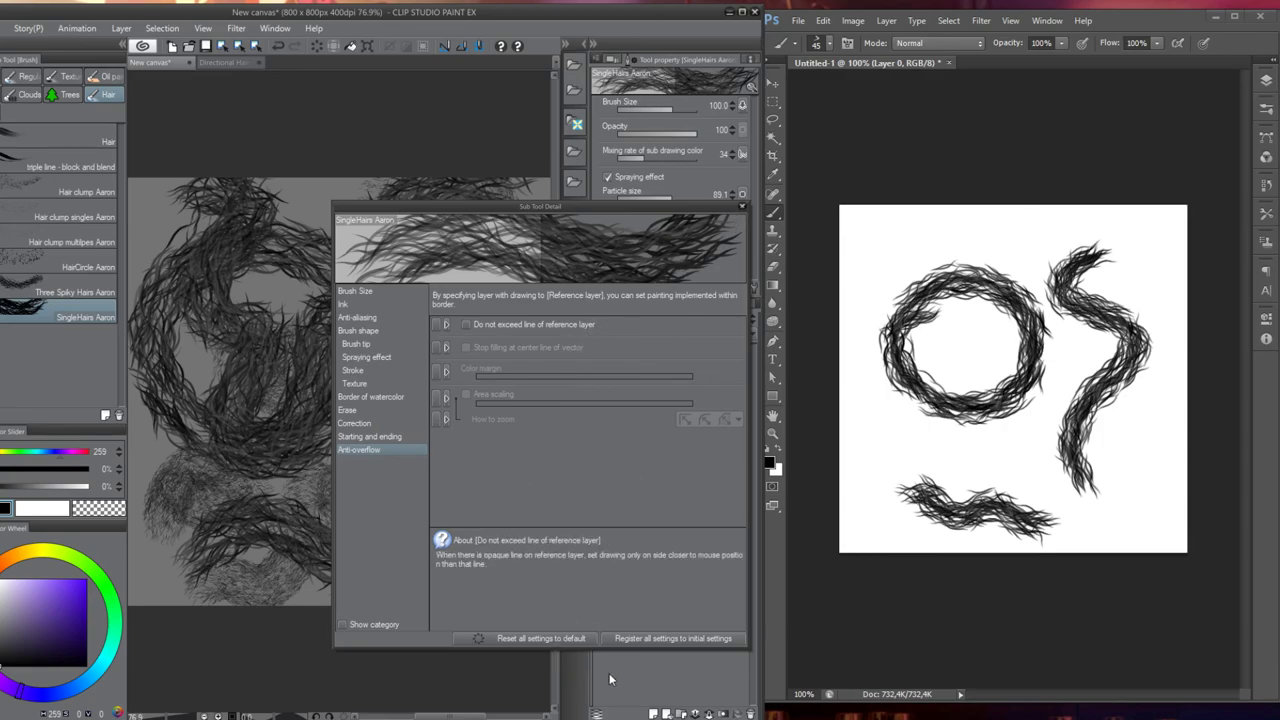
pyautogui.click(742, 206)
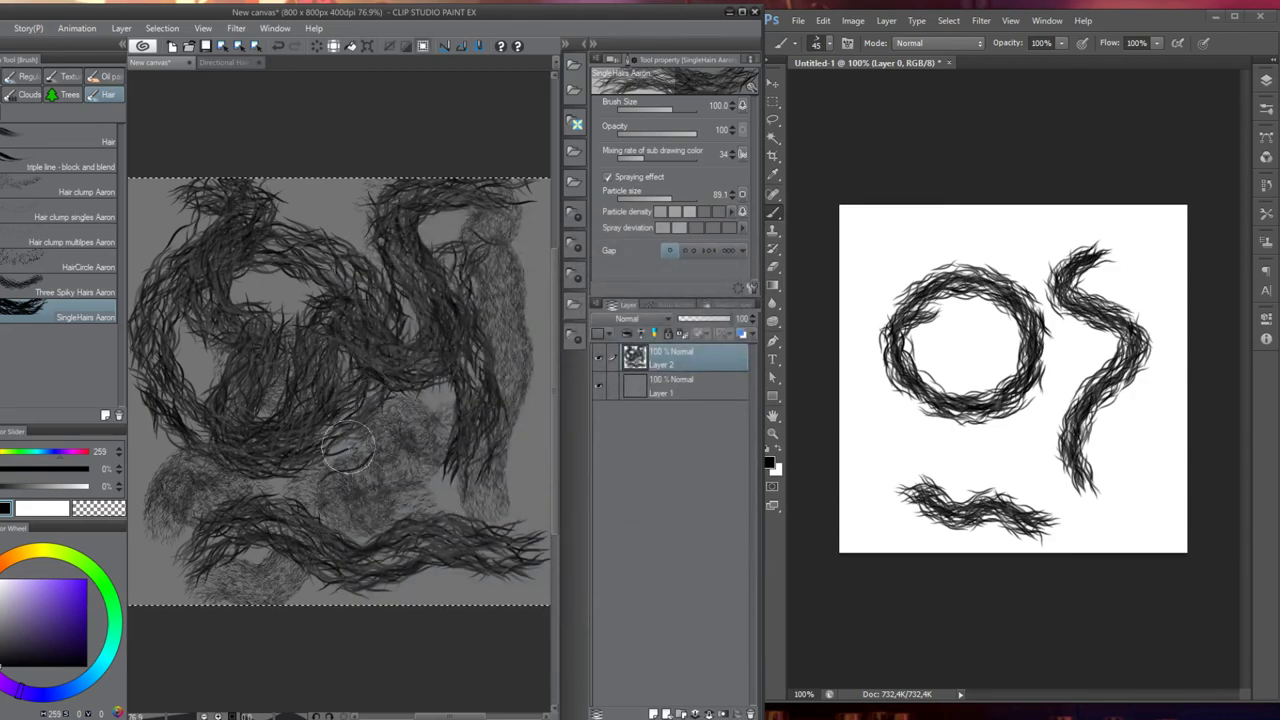
# Clear Layer 2, delete Directional Hair_6.png from the heere folder, and undo the hair tuft stroke
pyautogui.press('Delete')
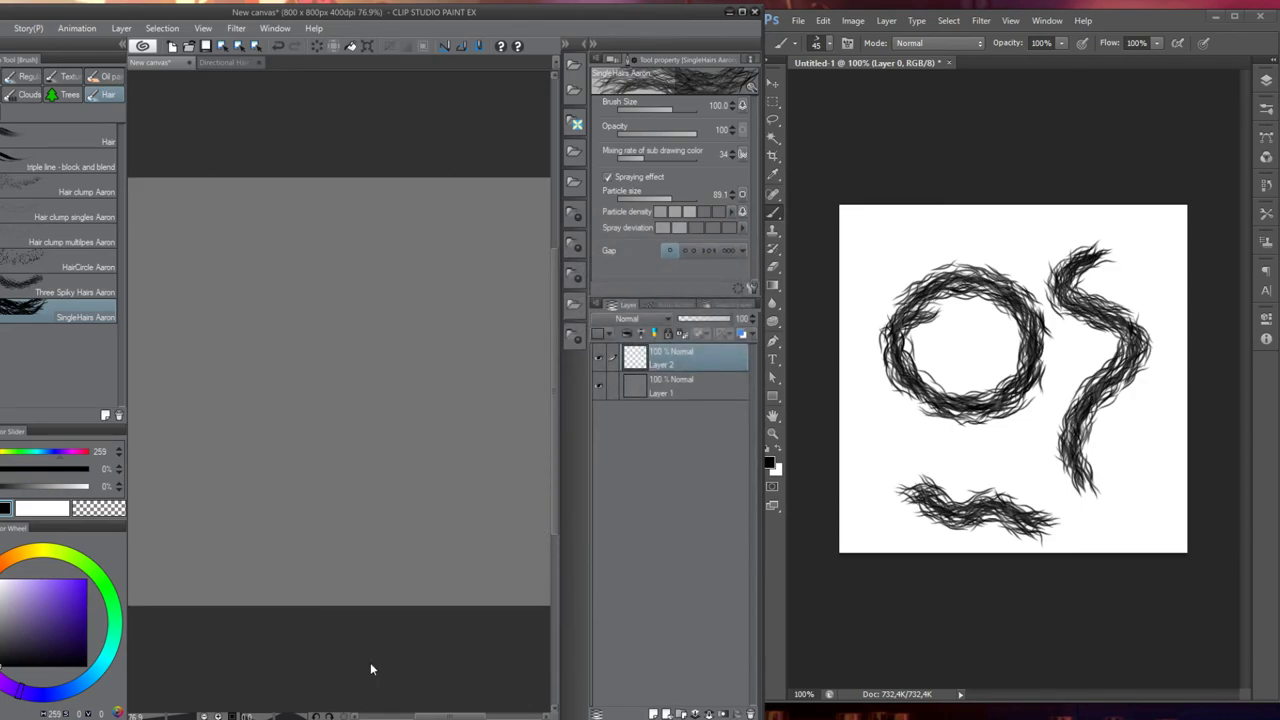
pyautogui.rightClick(370, 669)
pyautogui.click(372, 654)
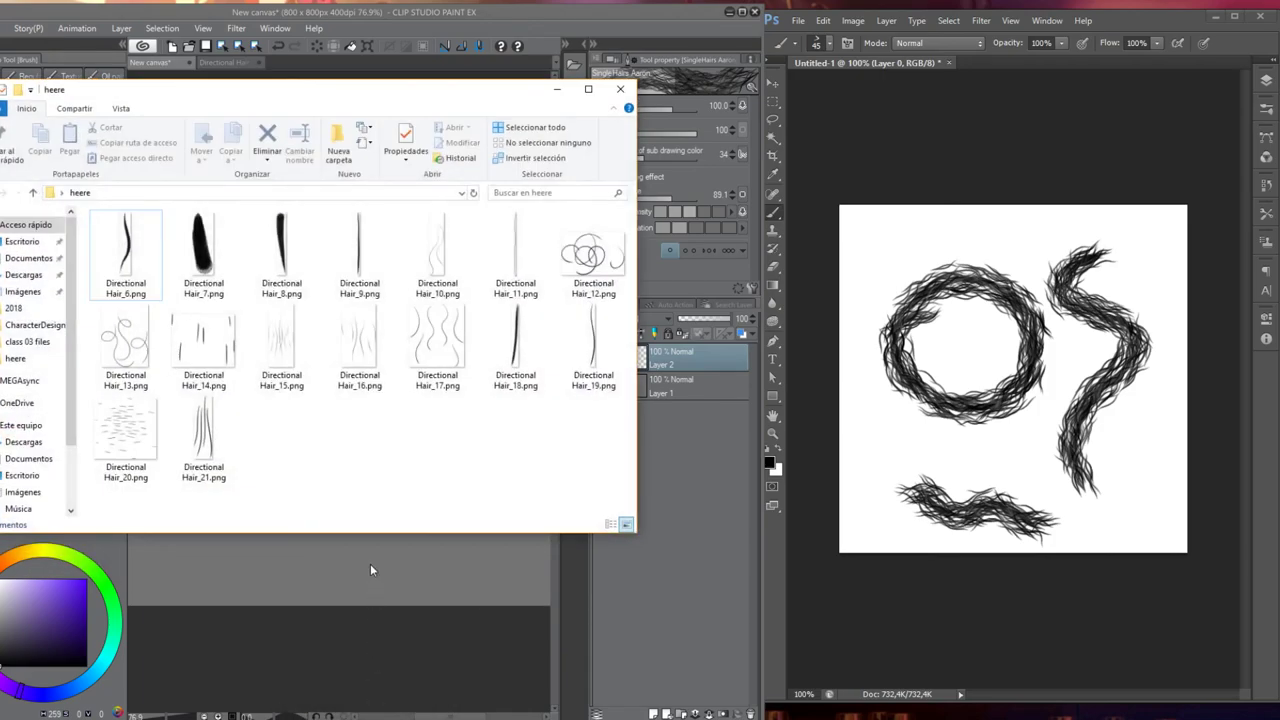
pyautogui.click(140, 282)
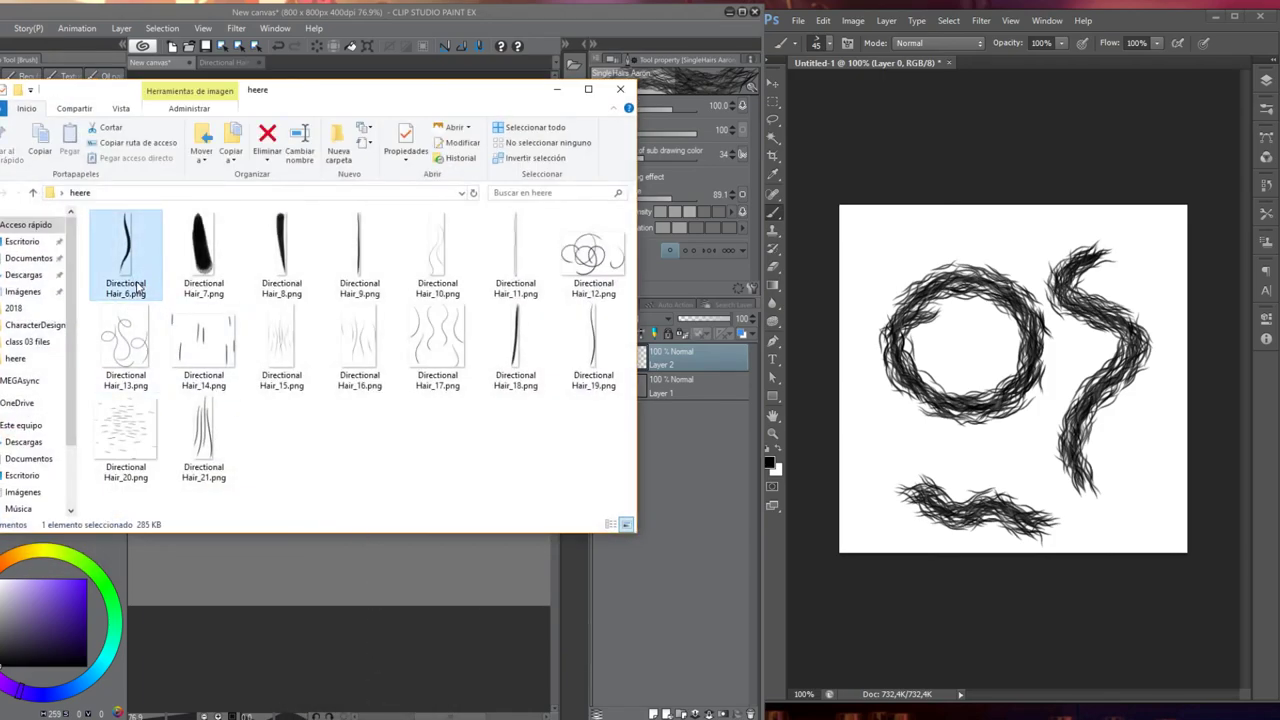
pyautogui.press('Delete')
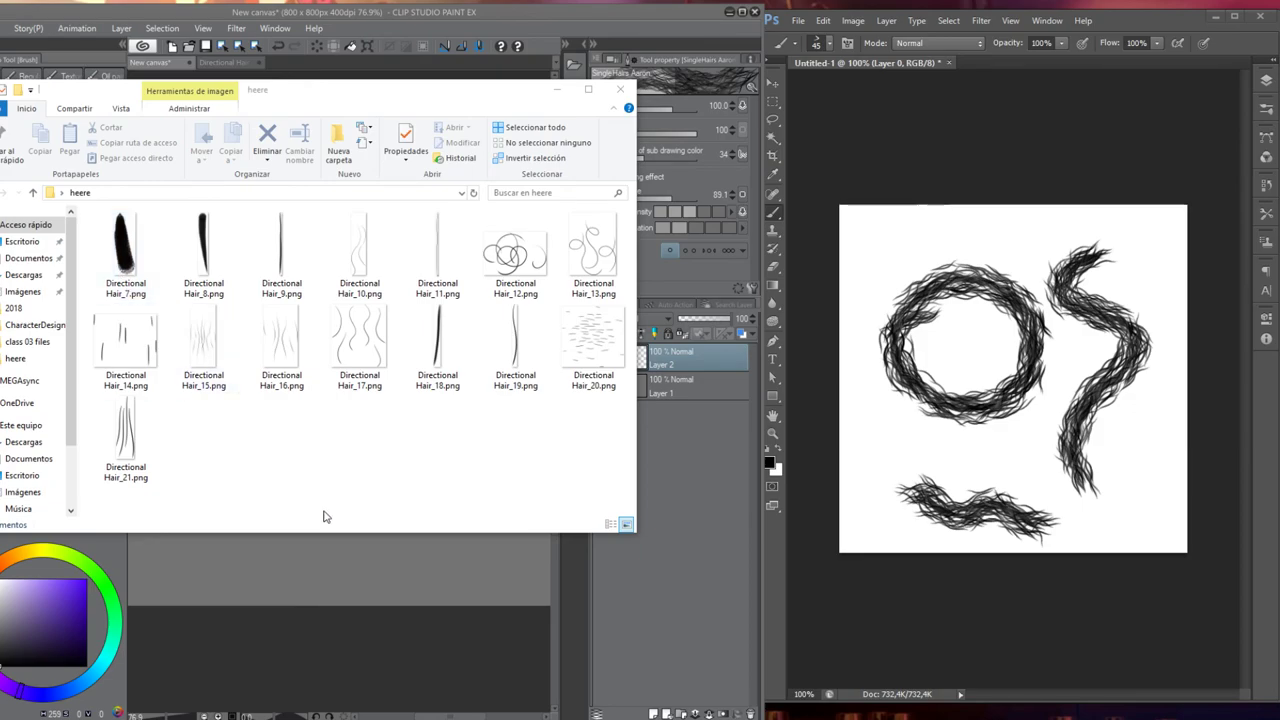
pyautogui.click(318, 552)
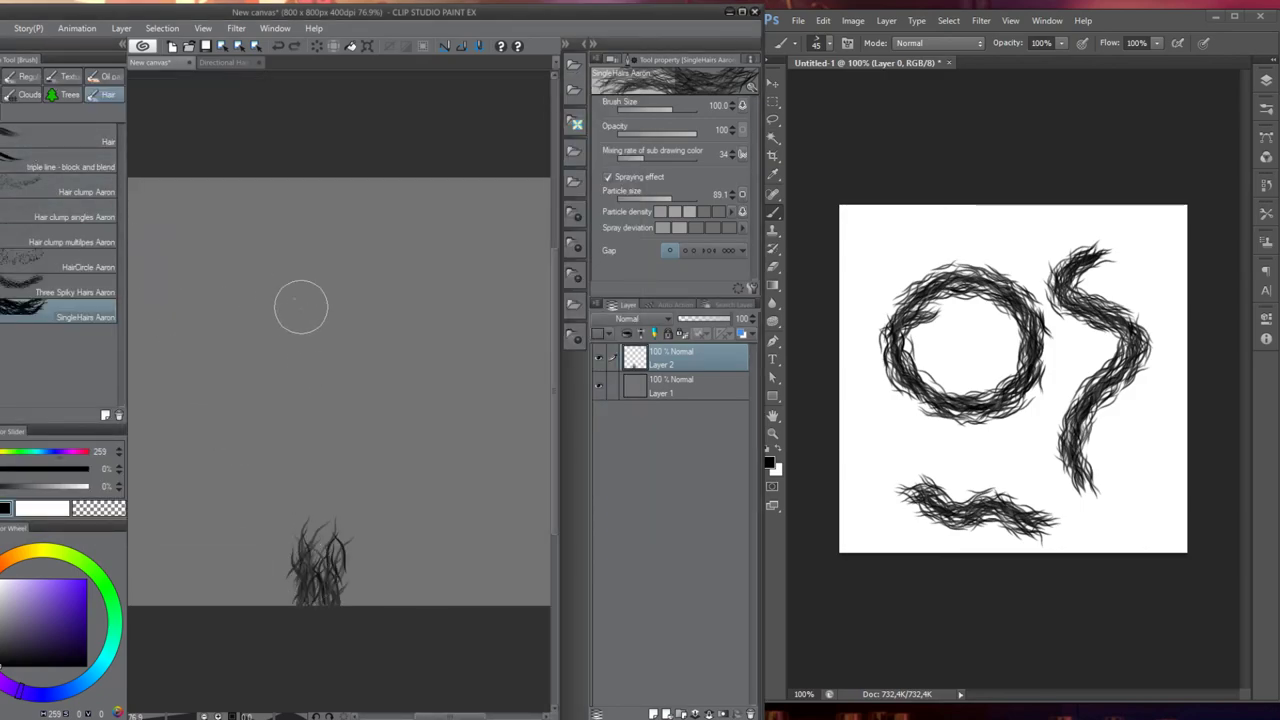
pyautogui.hotkey('ctrl', 'z')
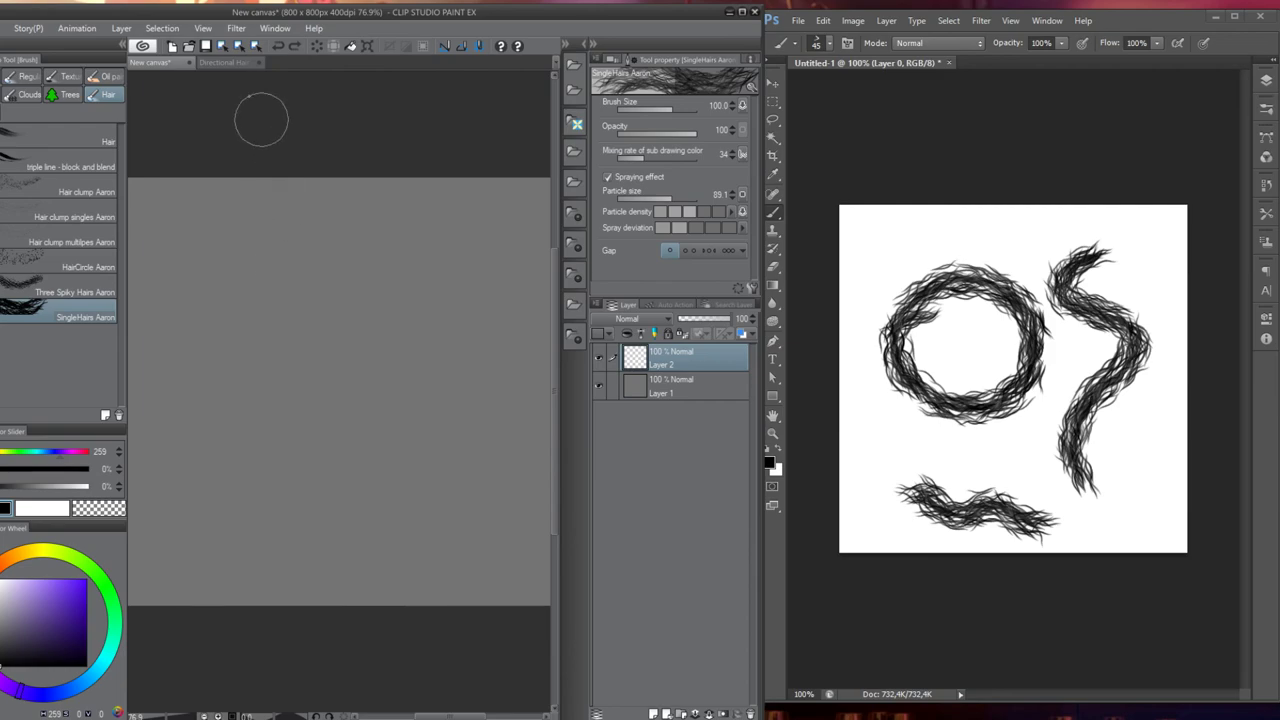
# Close Directional Hair_6 without saving and open Directional Hair_7.png
pyautogui.click(235, 63)
pyautogui.click(281, 62)
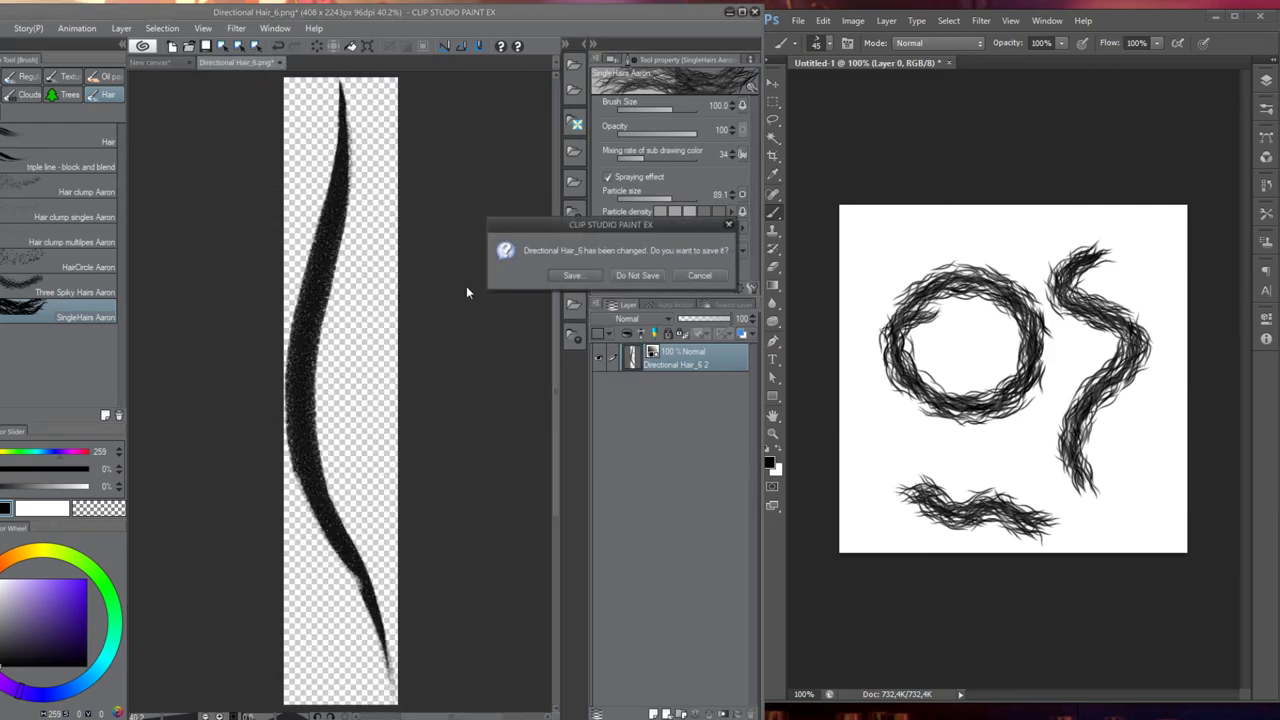
pyautogui.click(637, 276)
pyautogui.click(5, 28)
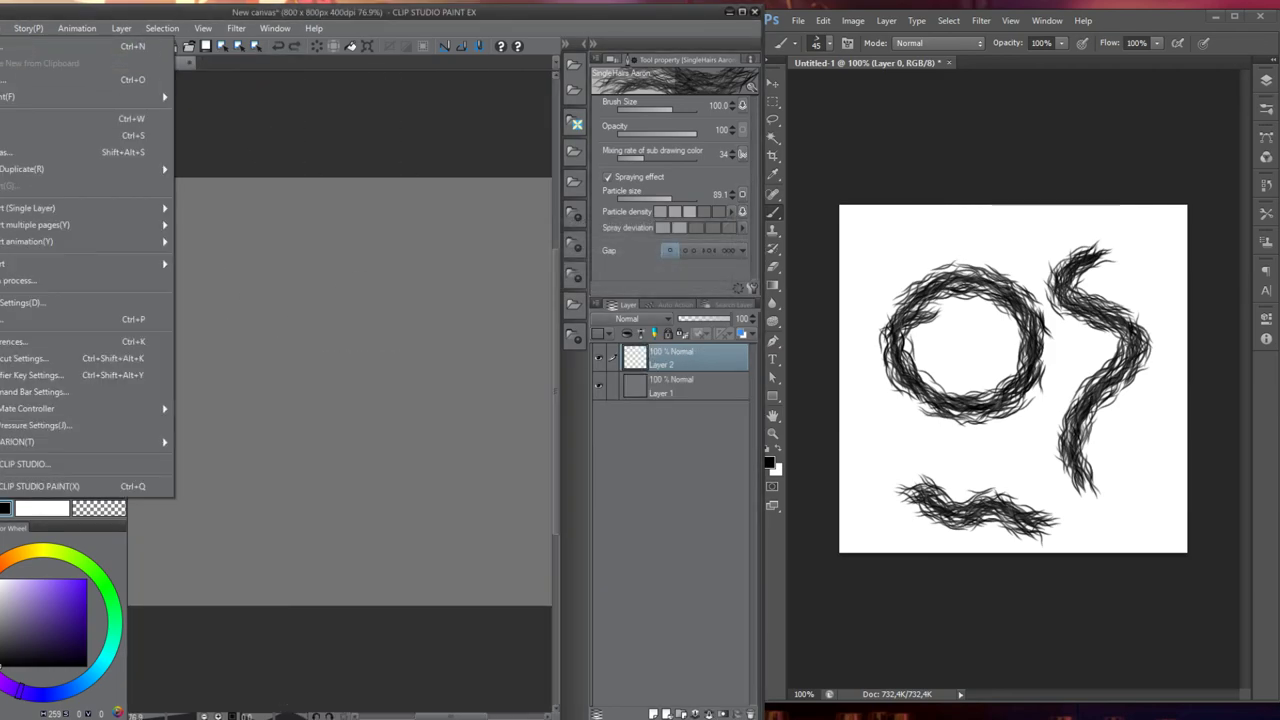
pyautogui.click(30, 79)
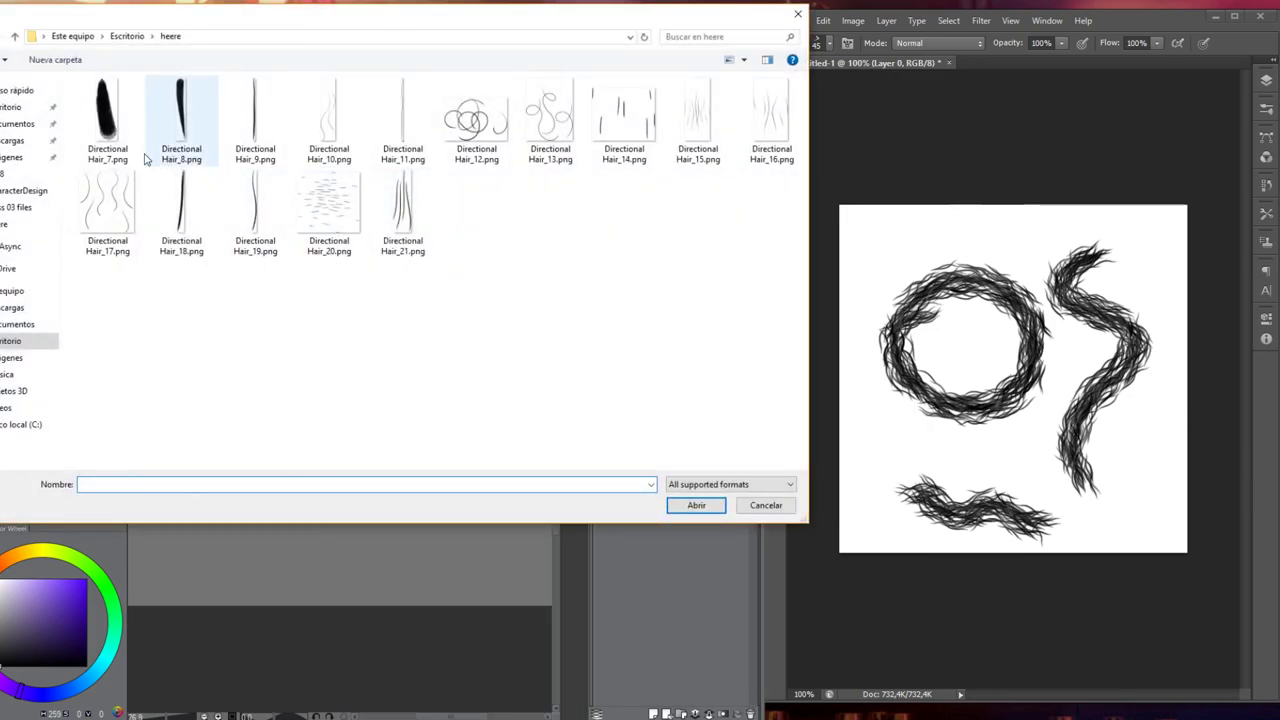
pyautogui.click(108, 118)
pyautogui.click(696, 505)
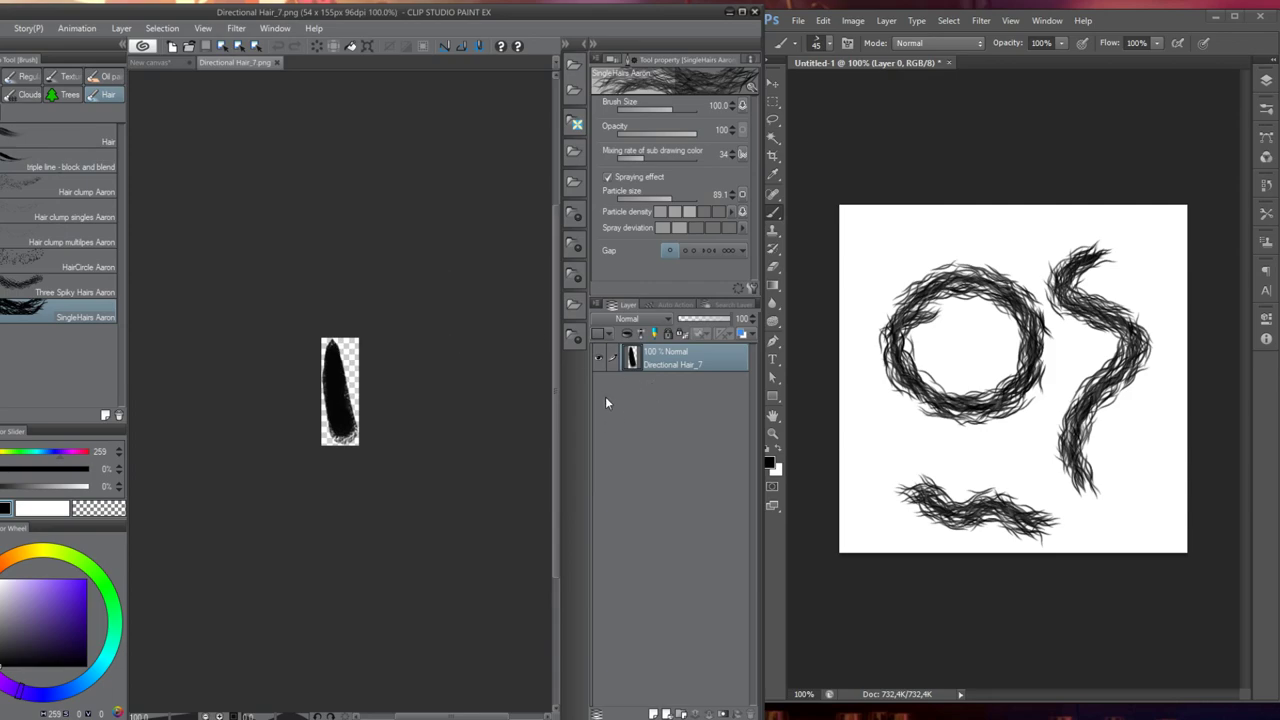
# Convert the Directional Hair_7 layer to a raster layer with Gray expression colour
pyautogui.rightClick(665, 362)
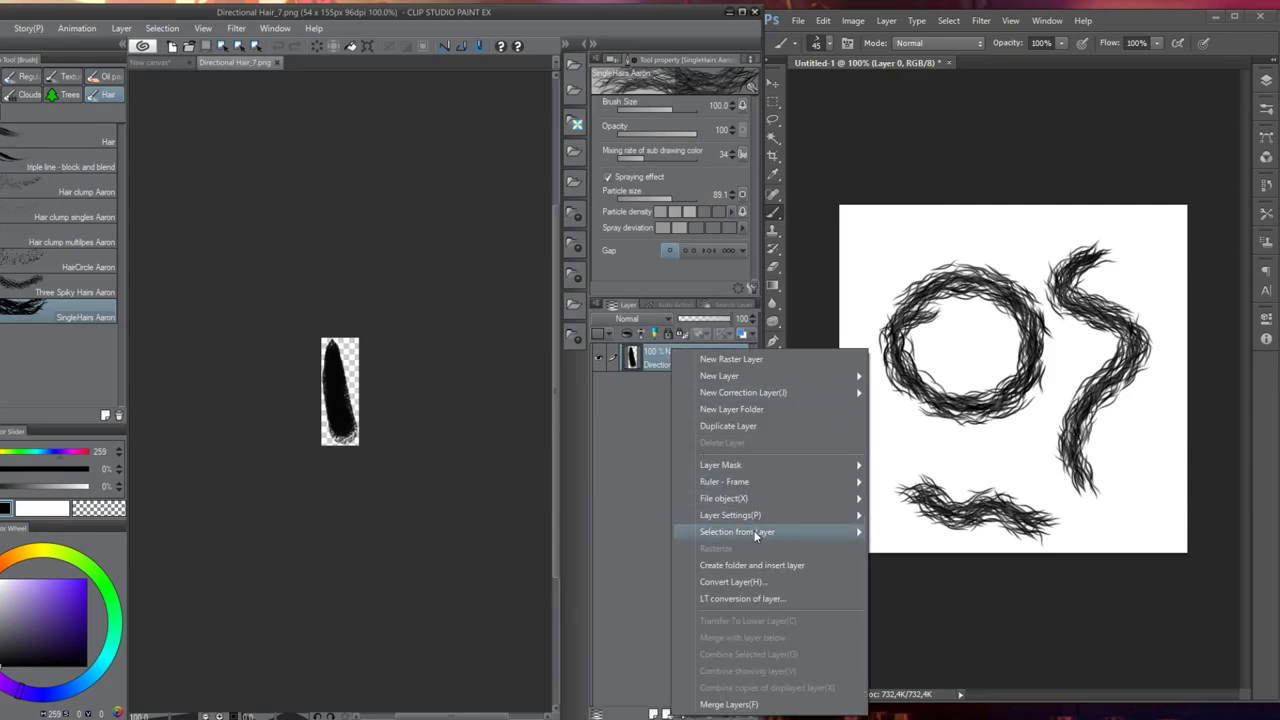
pyautogui.click(746, 584)
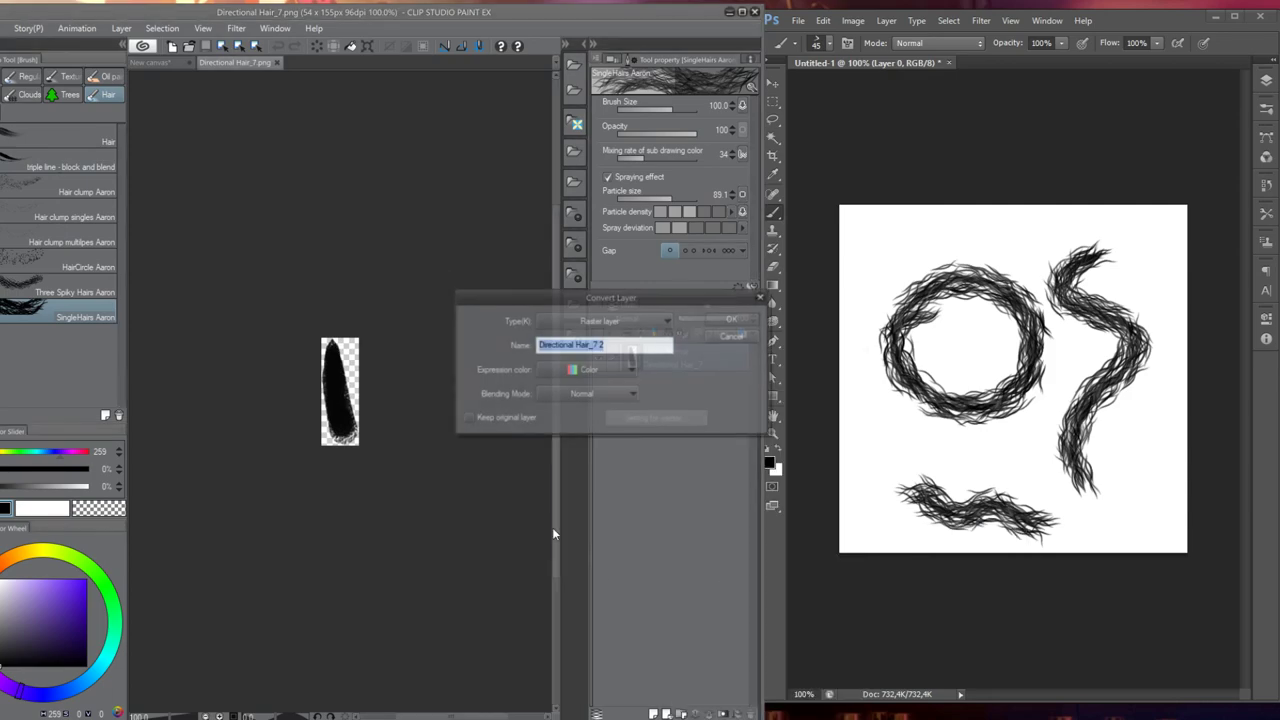
pyautogui.click(585, 370)
pyautogui.click(562, 402)
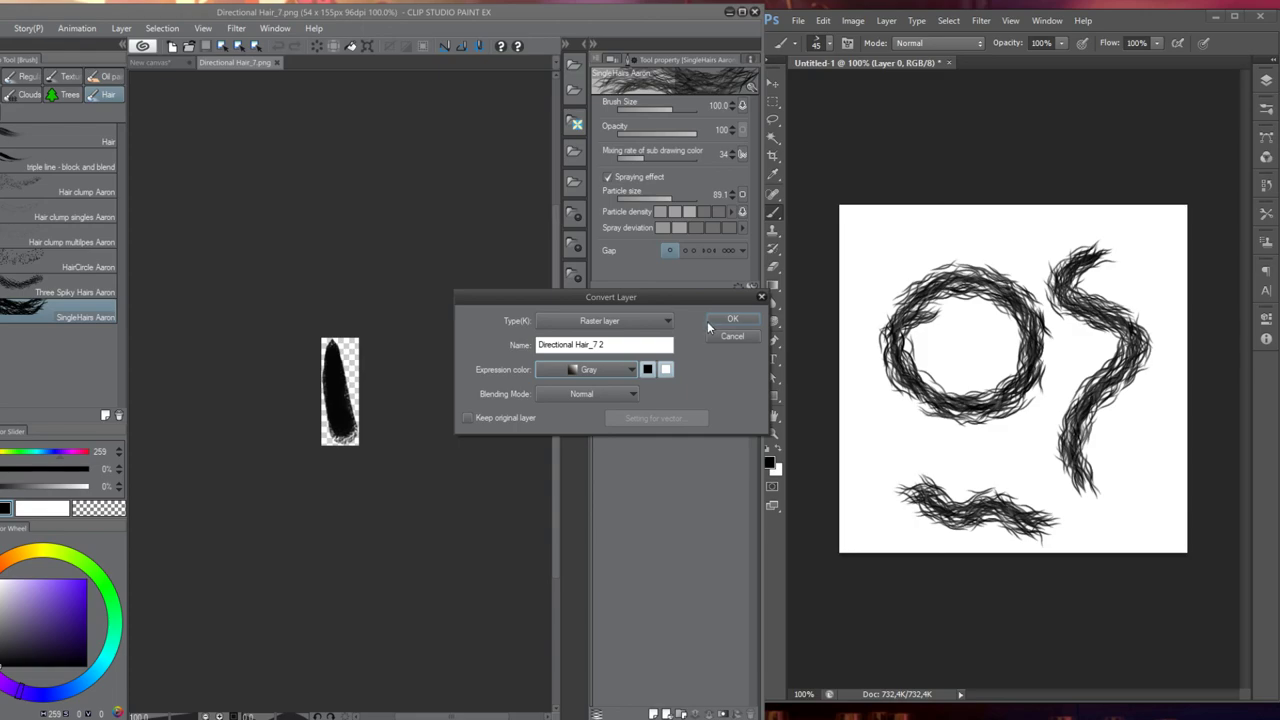
pyautogui.click(729, 321)
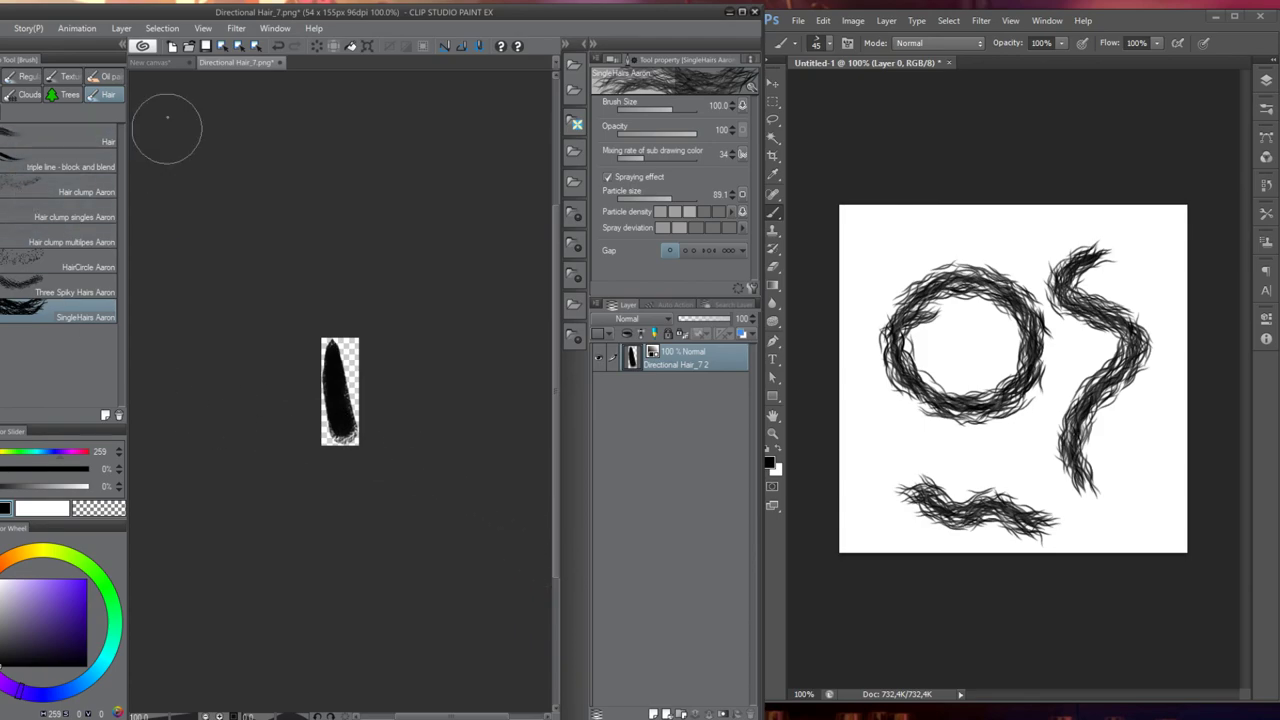
# Start registering the image as a material named 'Hair Stubble AB'
pyautogui.click(5, 28)
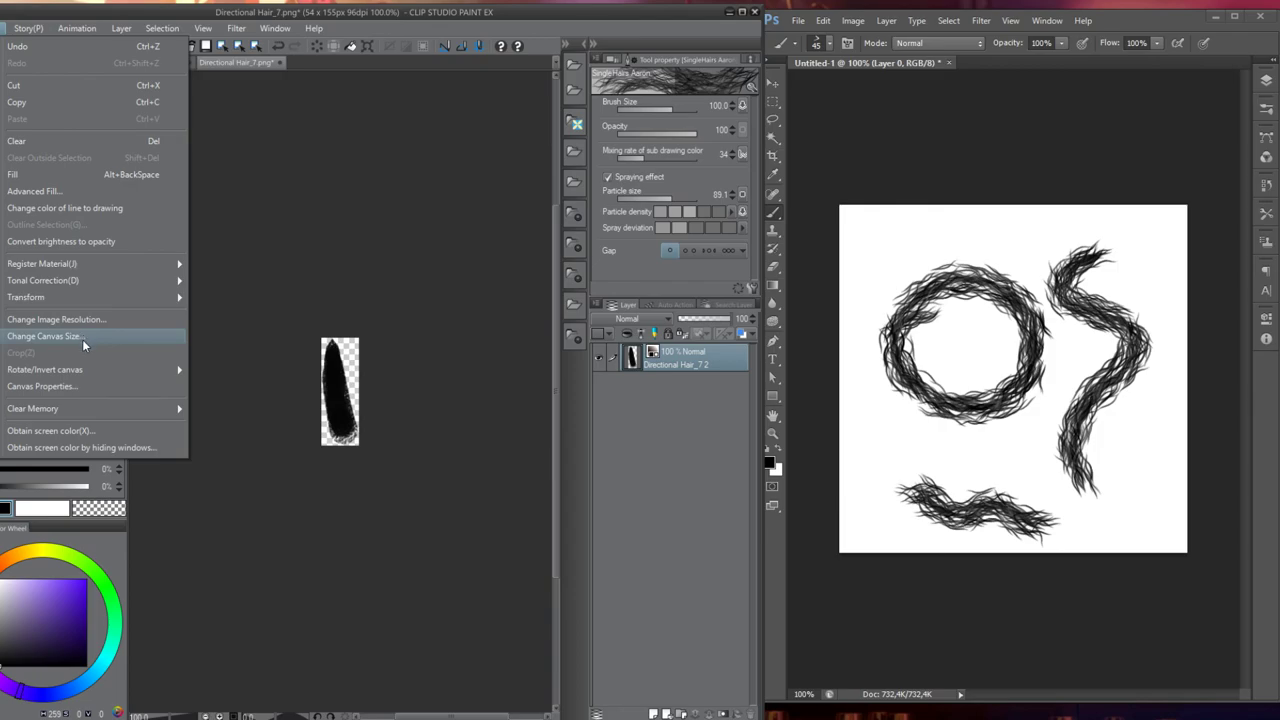
pyautogui.moveTo(82, 266)
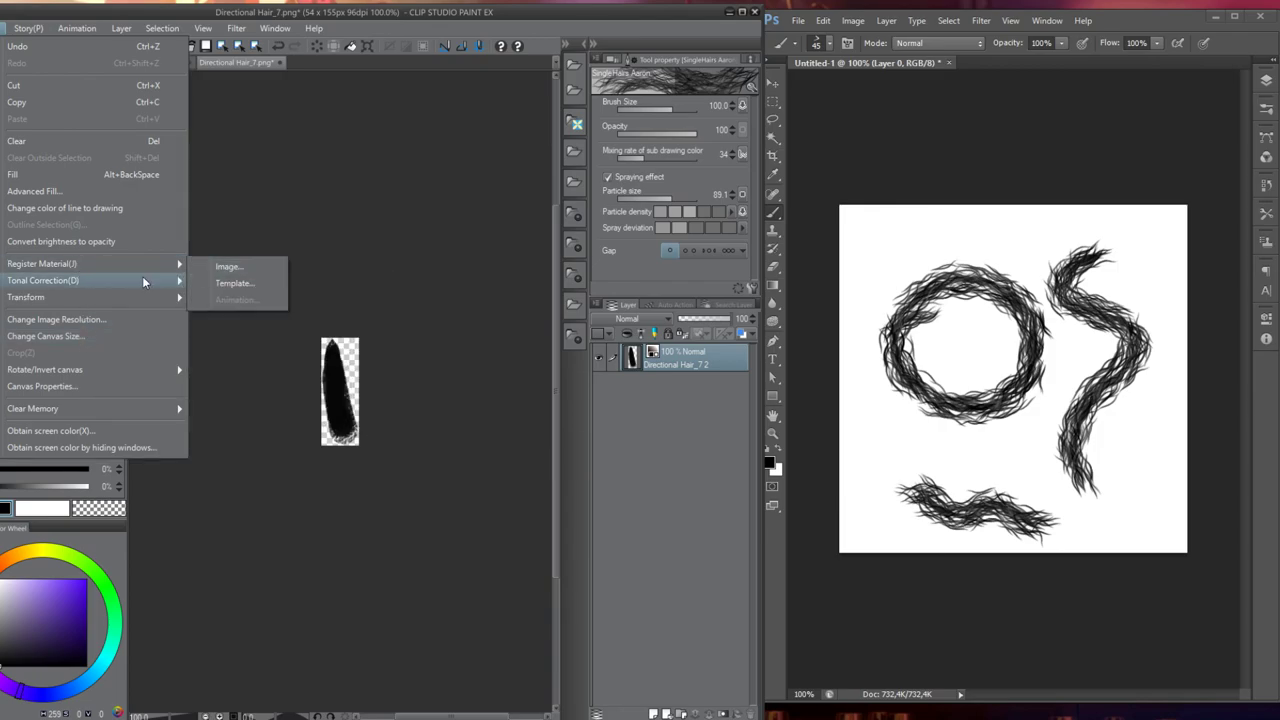
pyautogui.press('Escape')
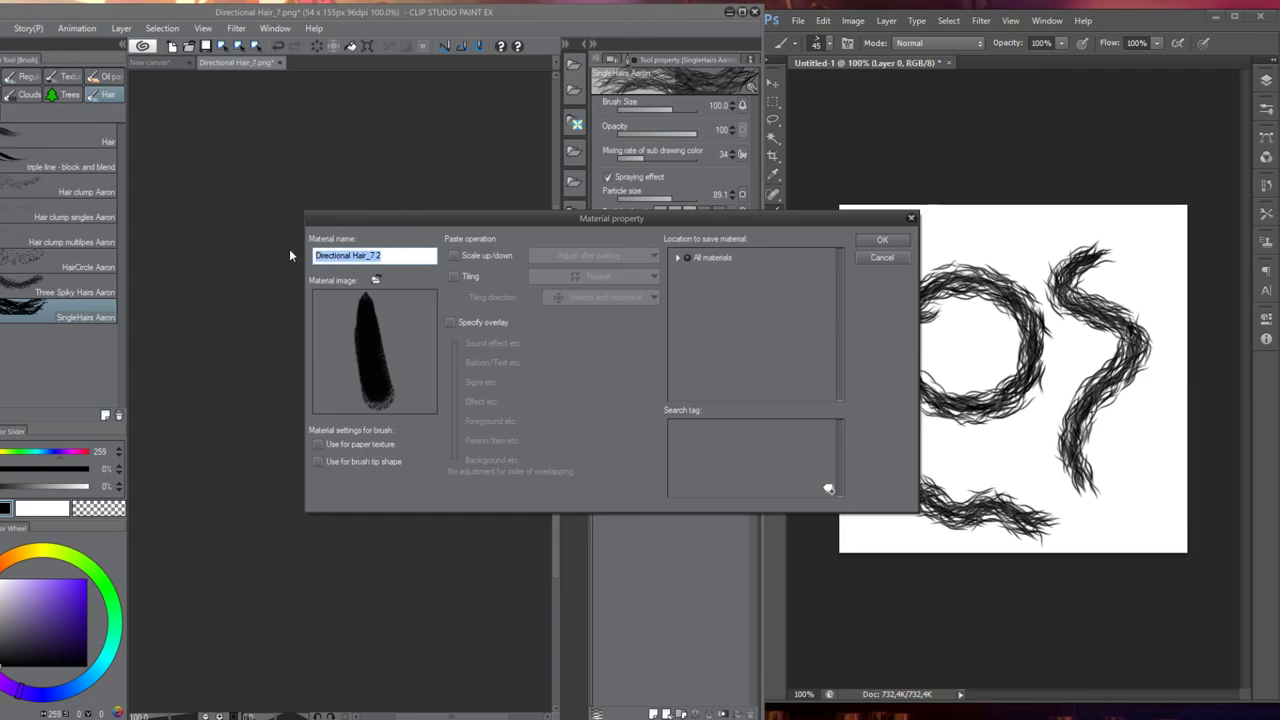
pyautogui.write('Hair Stubble AB')
# Mark it for brush tip use, save it in Materials > HairFur, then close Directional Hair_7
pyautogui.click(356, 462)
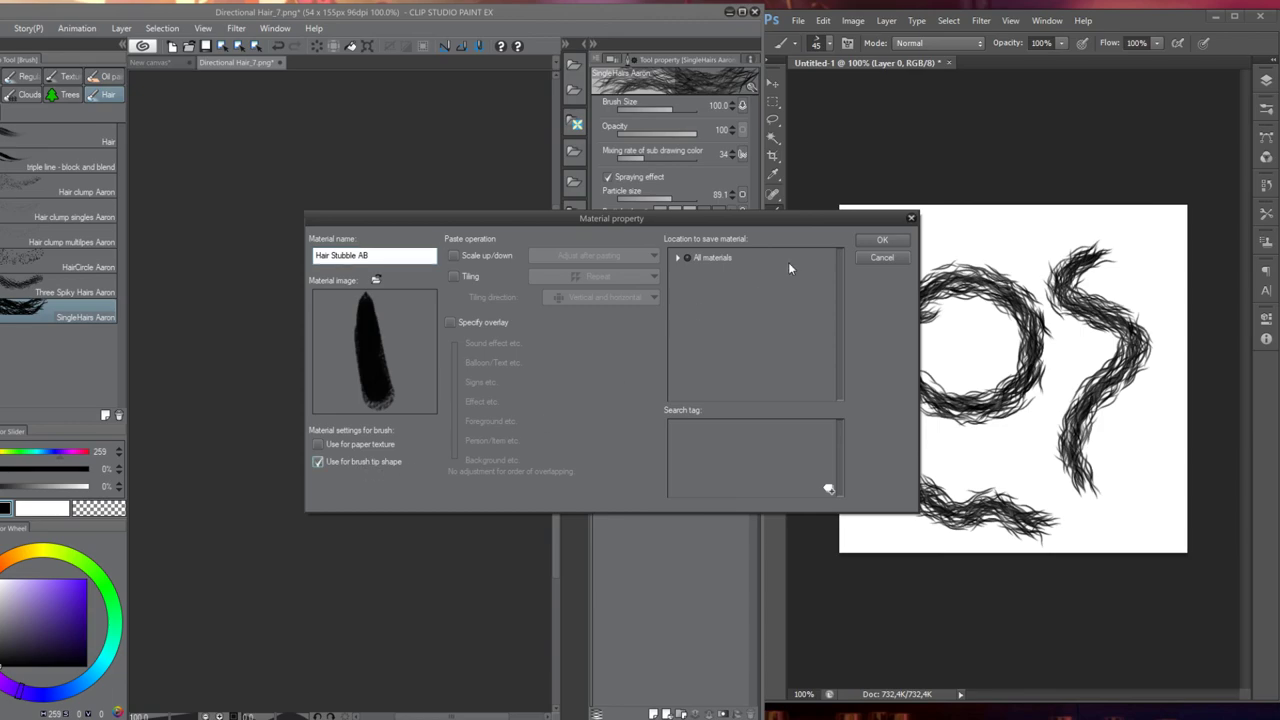
pyautogui.click(678, 258)
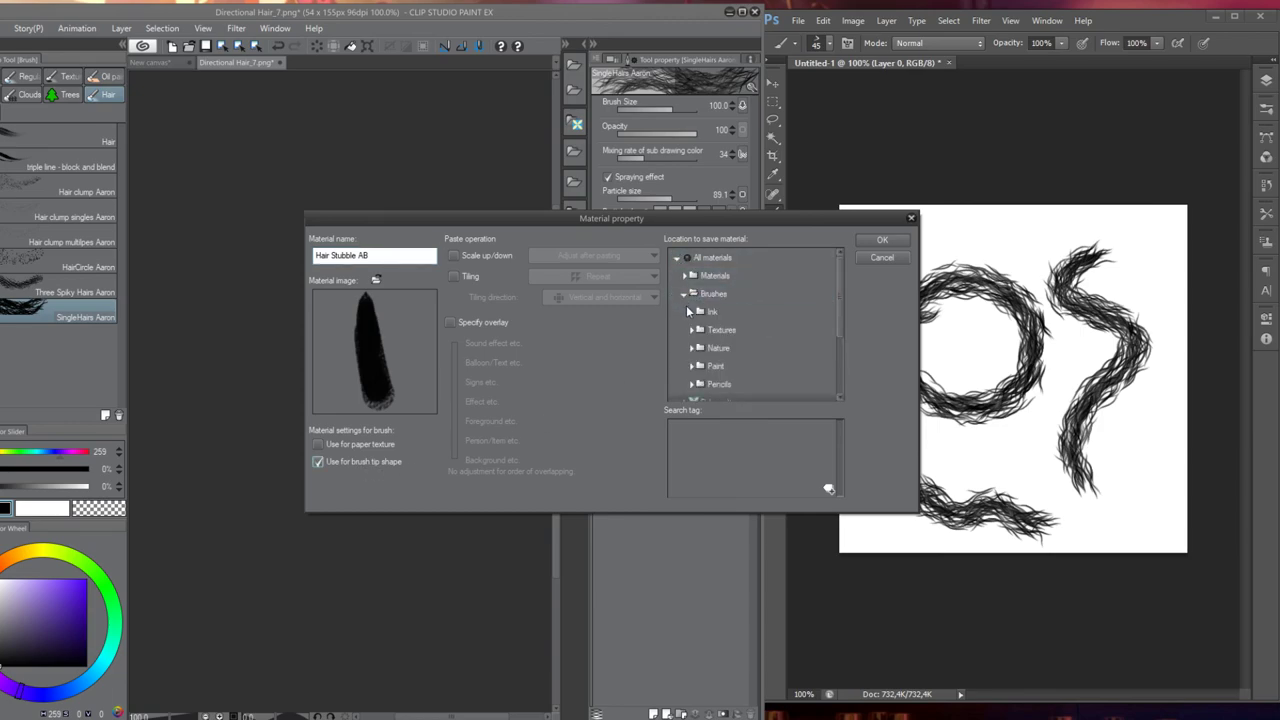
pyautogui.click(684, 275)
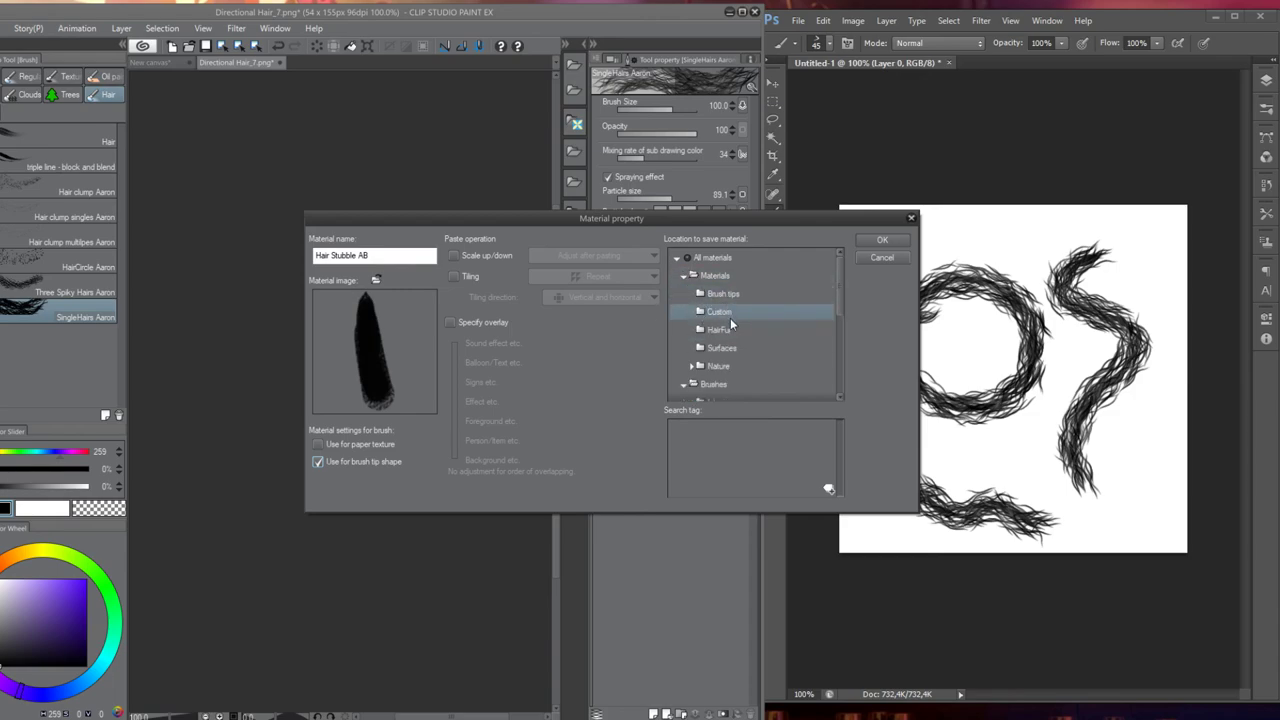
pyautogui.click(735, 329)
pyautogui.click(882, 240)
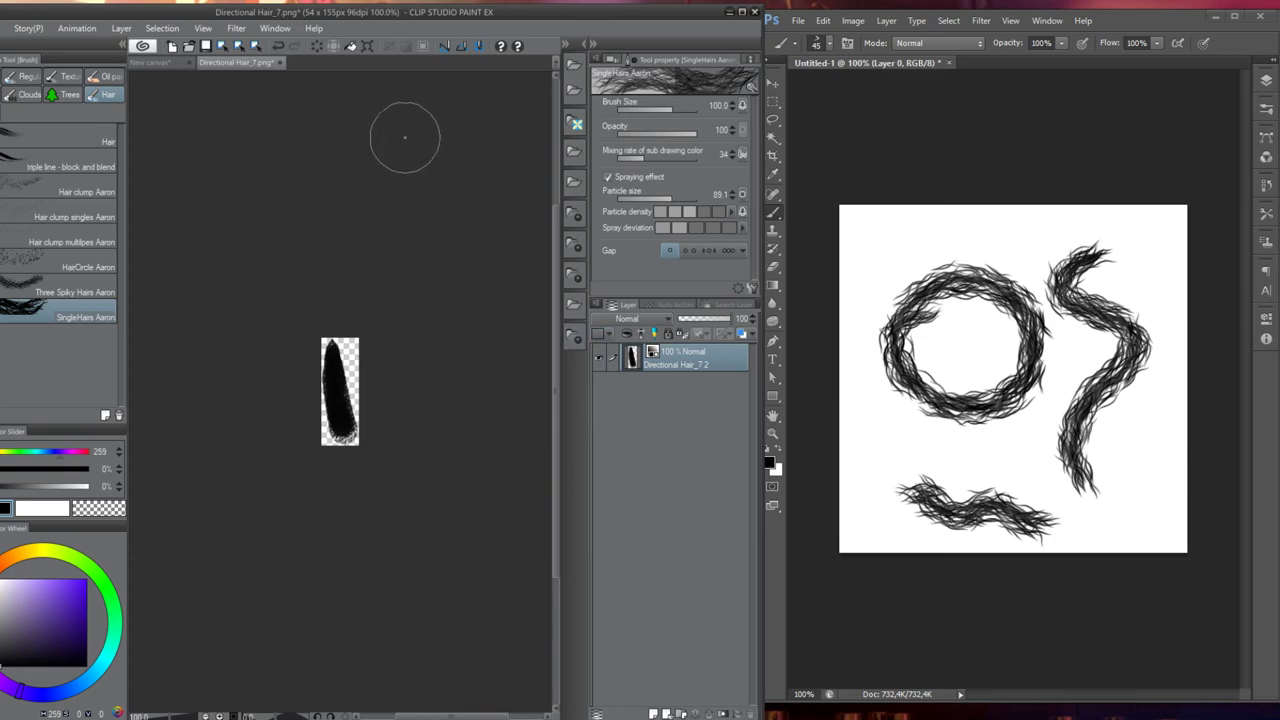
pyautogui.click(281, 64)
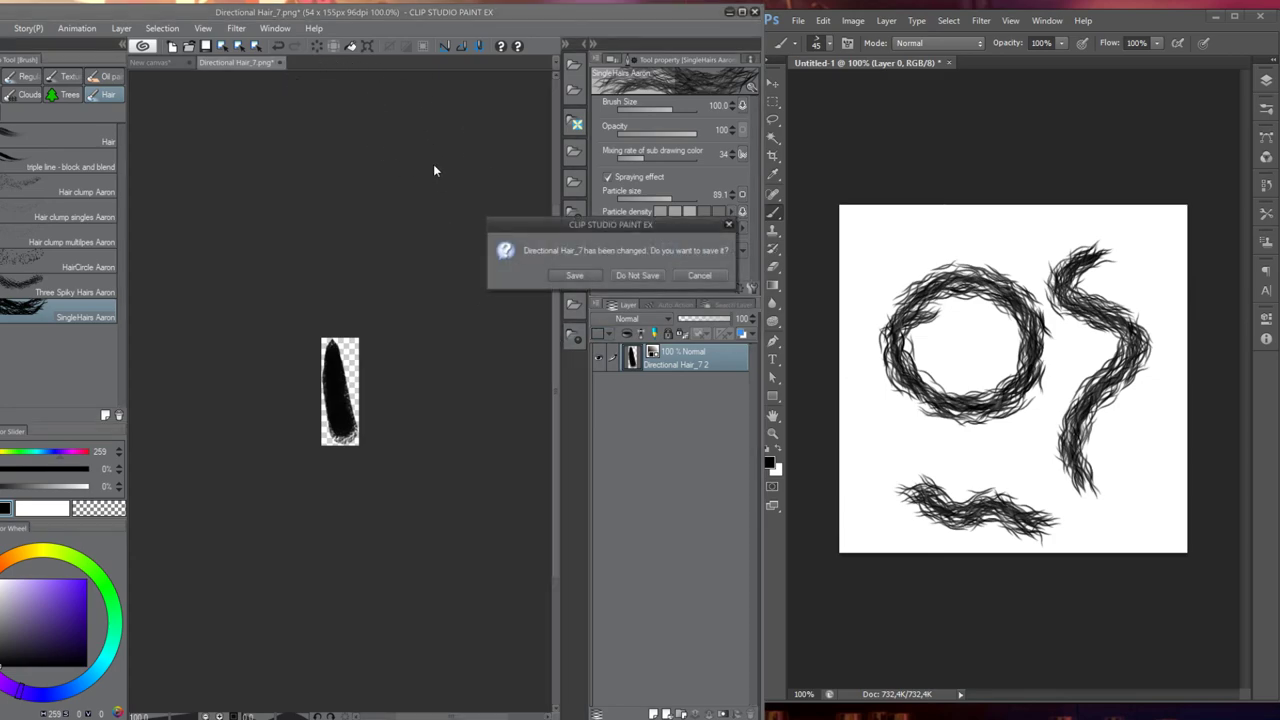
pyautogui.click(638, 276)
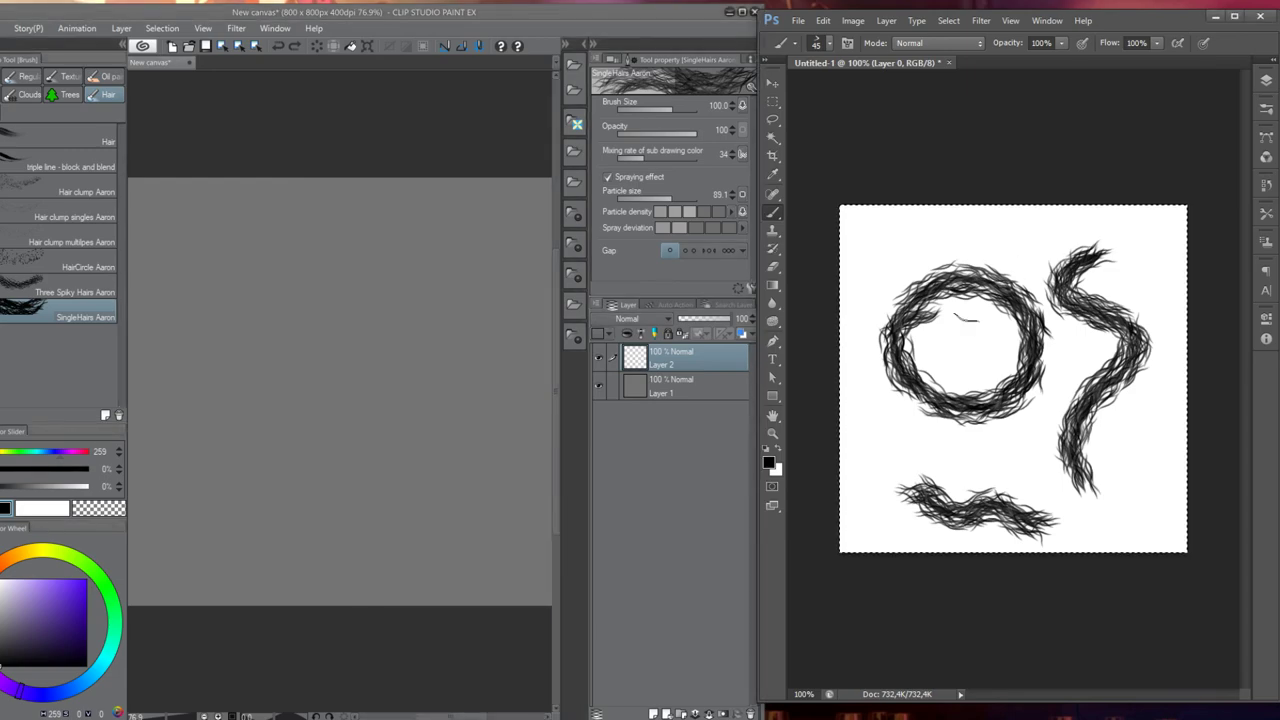
# Delete the reference strokes and fill Layer 0 with white, keeping black as the foreground
pyautogui.press('Delete')
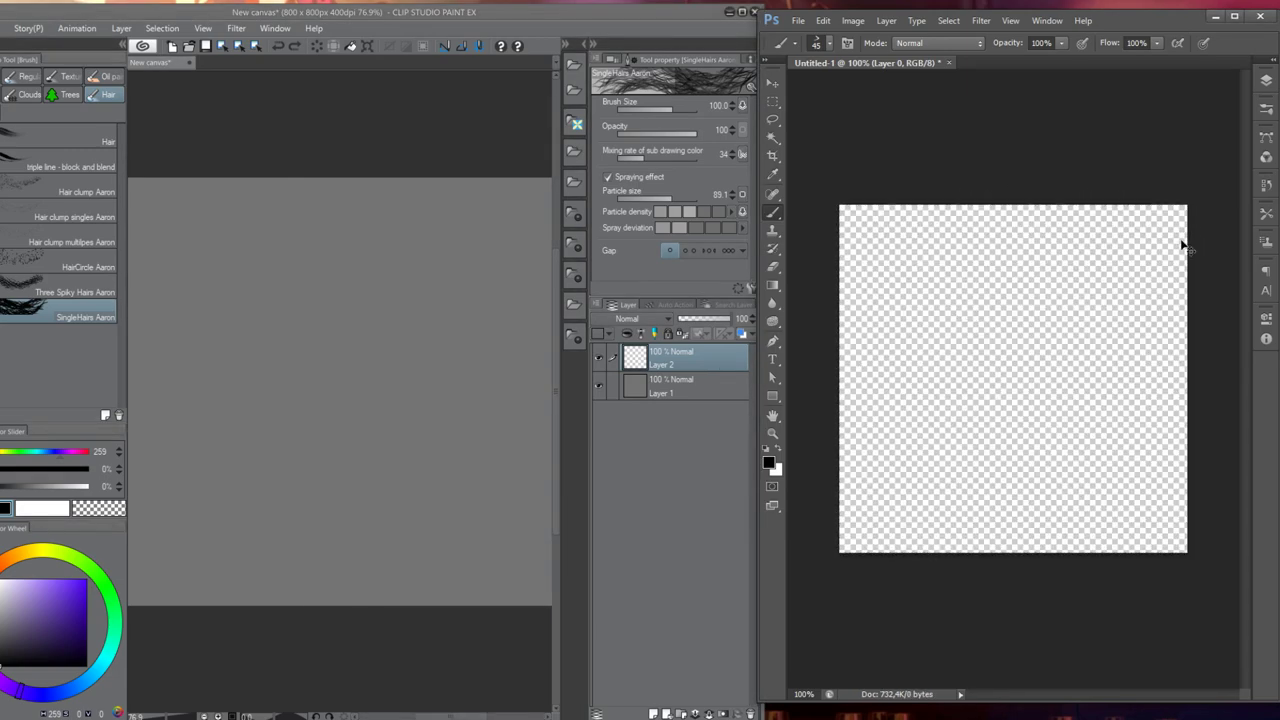
pyautogui.click(1266, 80)
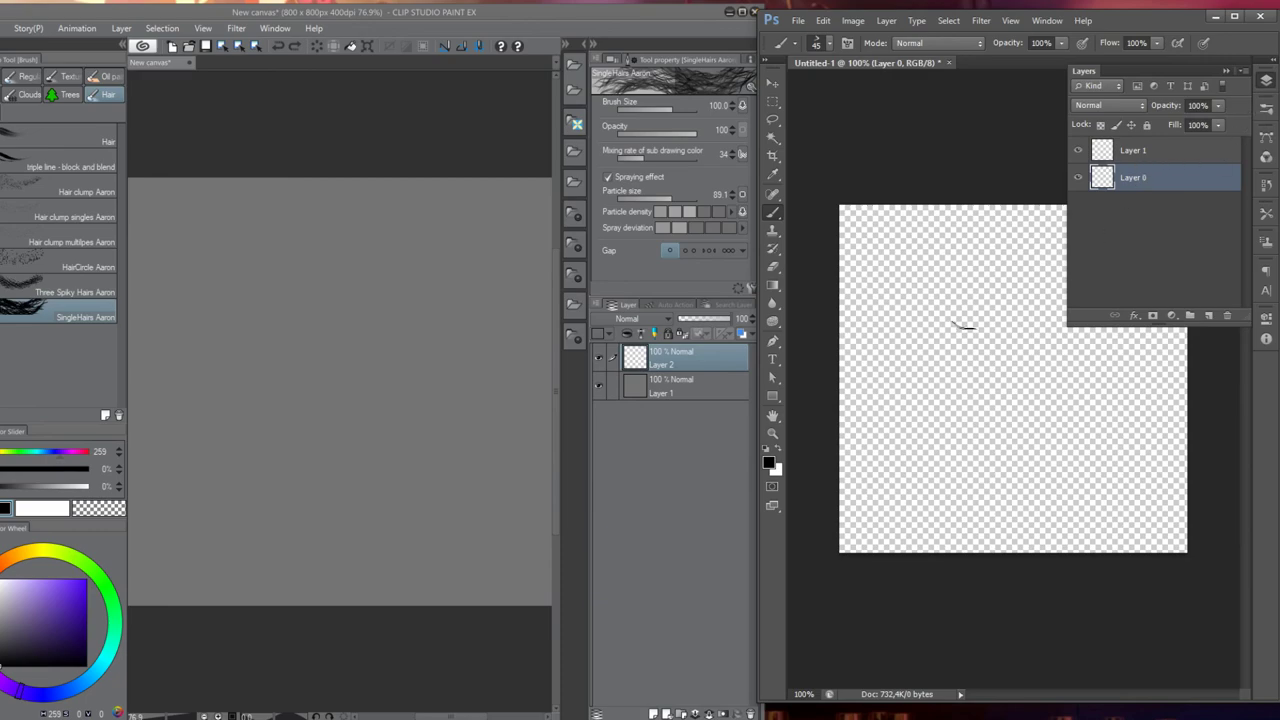
pyautogui.click(779, 452)
pyautogui.hotkey('alt', 'BackSpace')
pyautogui.press('x')
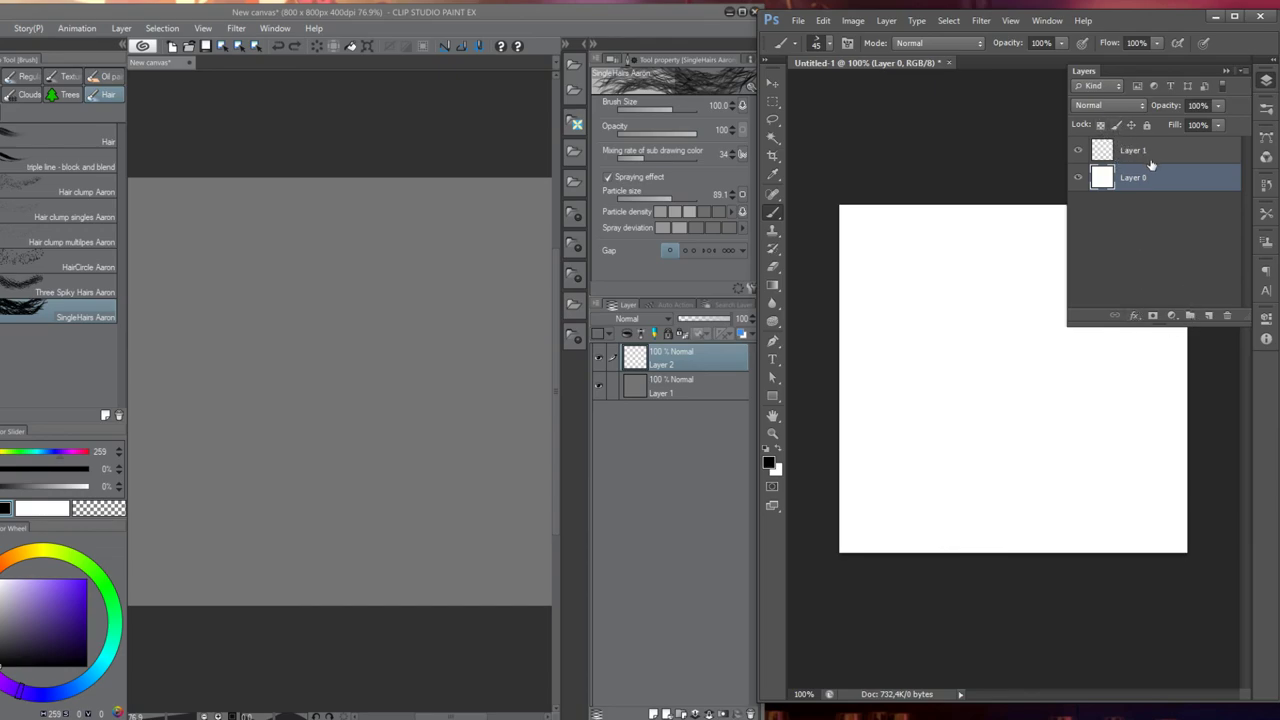
# Lock Layer 0 and make Layer 1 the active painting layer
pyautogui.click(1148, 125)
pyautogui.click(1146, 158)
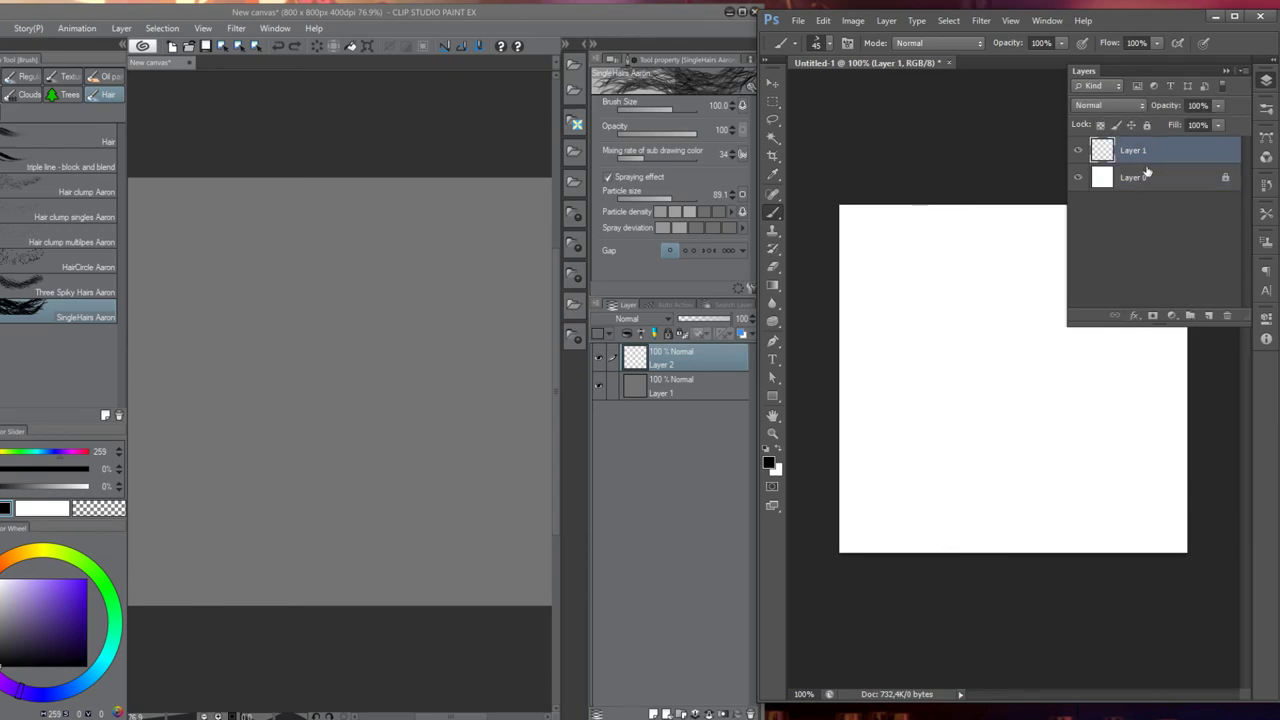
pyautogui.click(1228, 73)
pyautogui.click(829, 44)
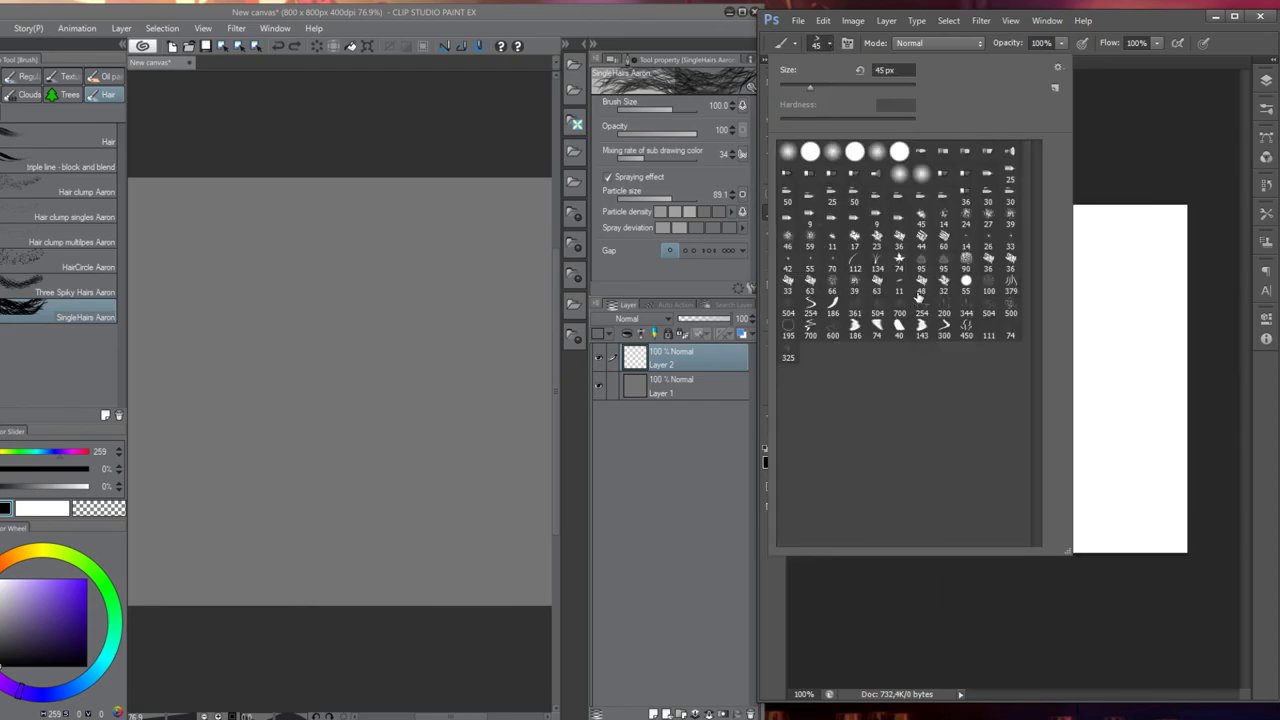
# Try the 186, 325, 74, 111, 450, 300 and 143 px presets, settling on the 40 px preset
pyautogui.click(840, 305)
pyautogui.click(788, 355)
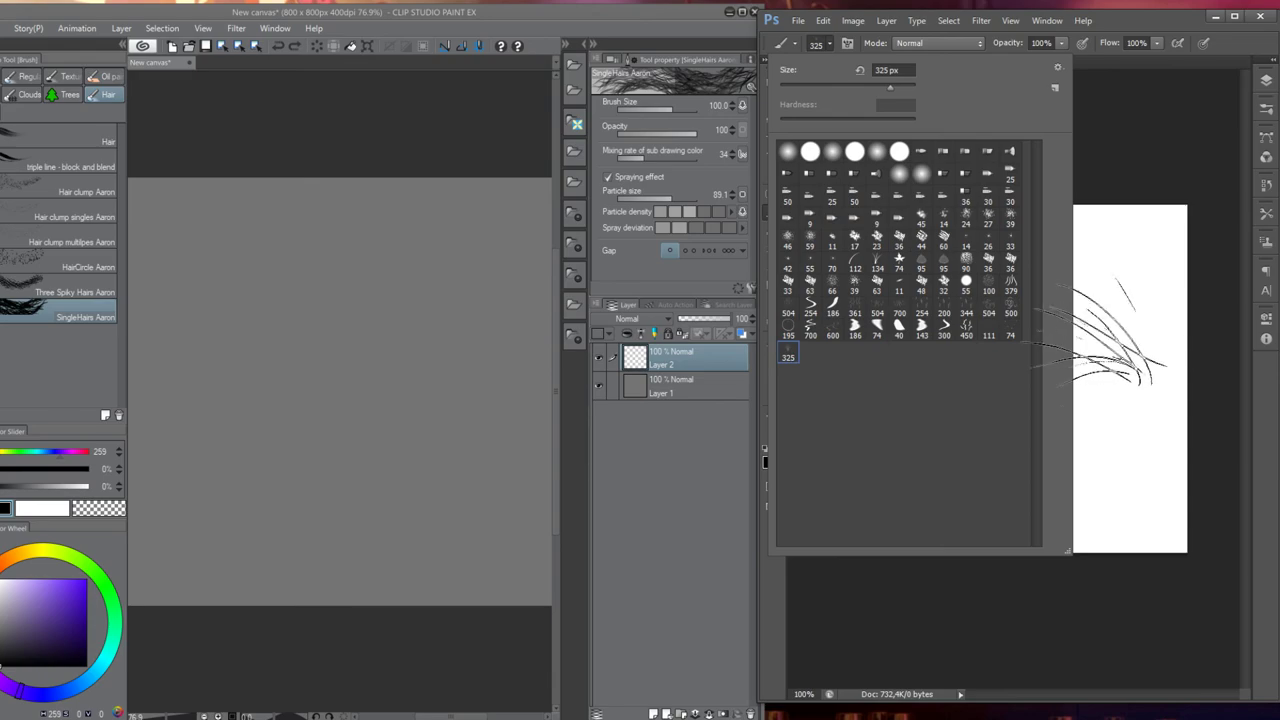
pyautogui.click(1010, 330)
pyautogui.click(999, 331)
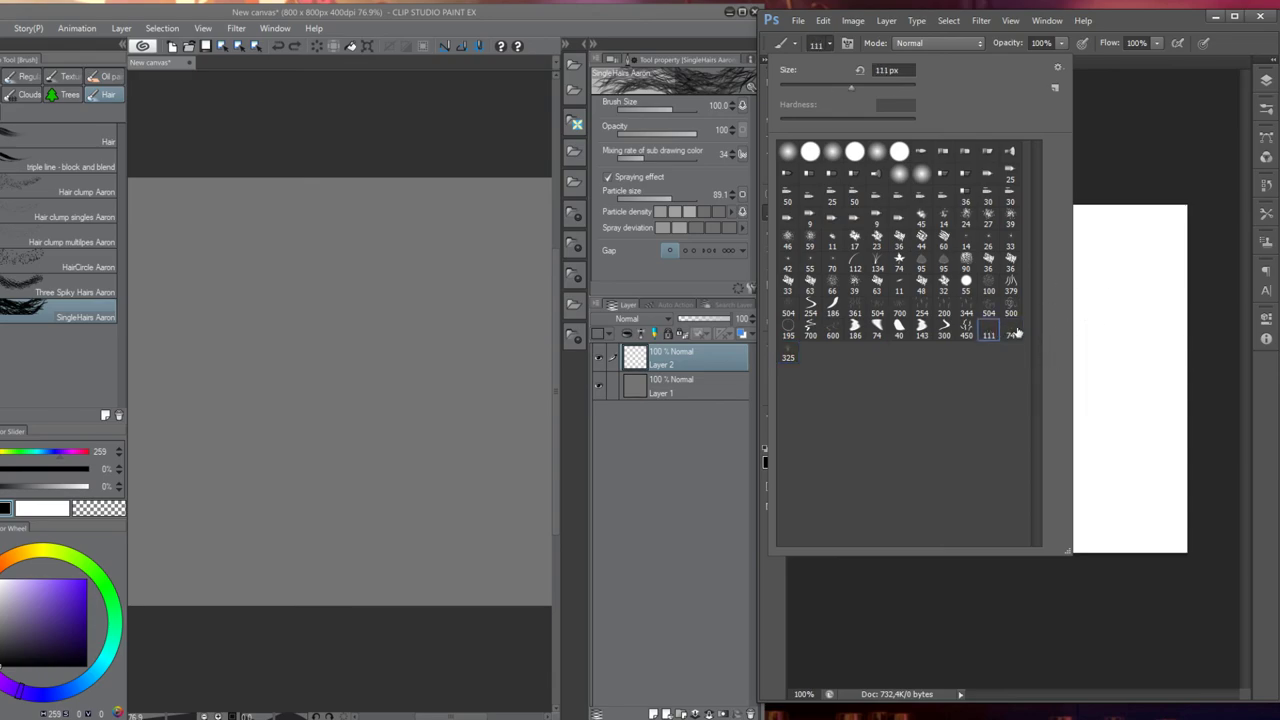
pyautogui.click(966, 330)
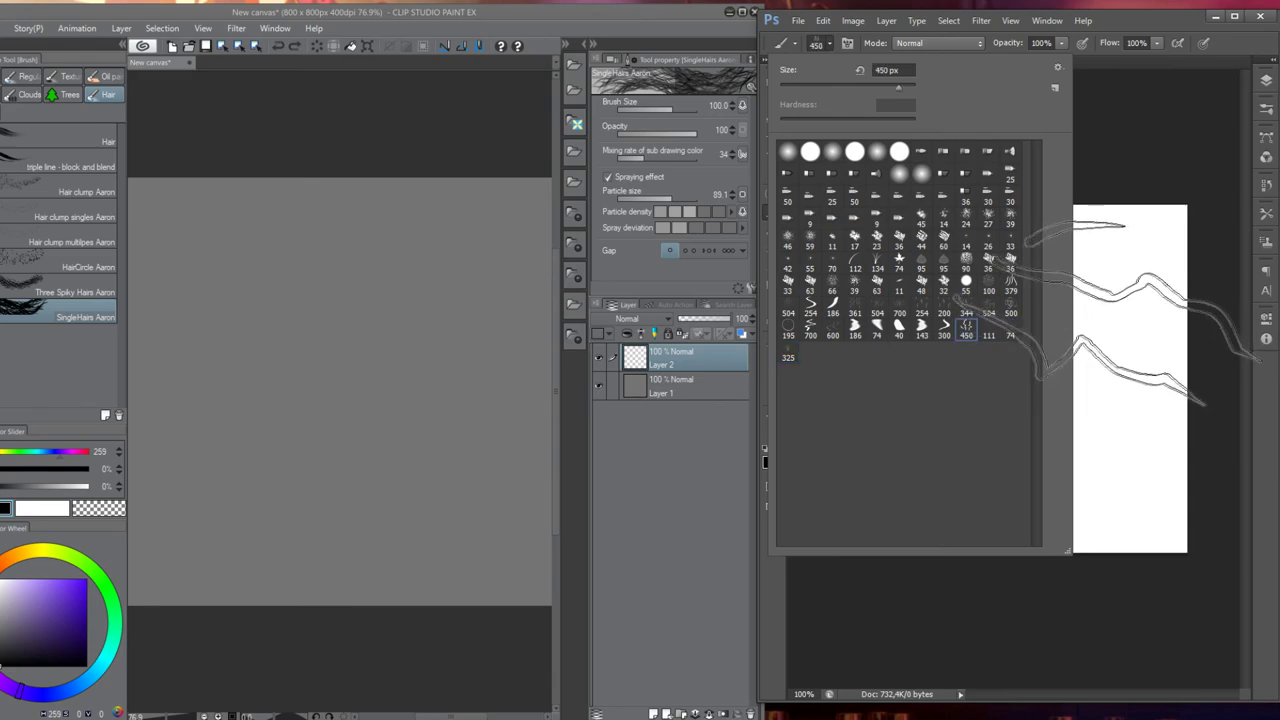
pyautogui.click(944, 330)
pyautogui.click(922, 330)
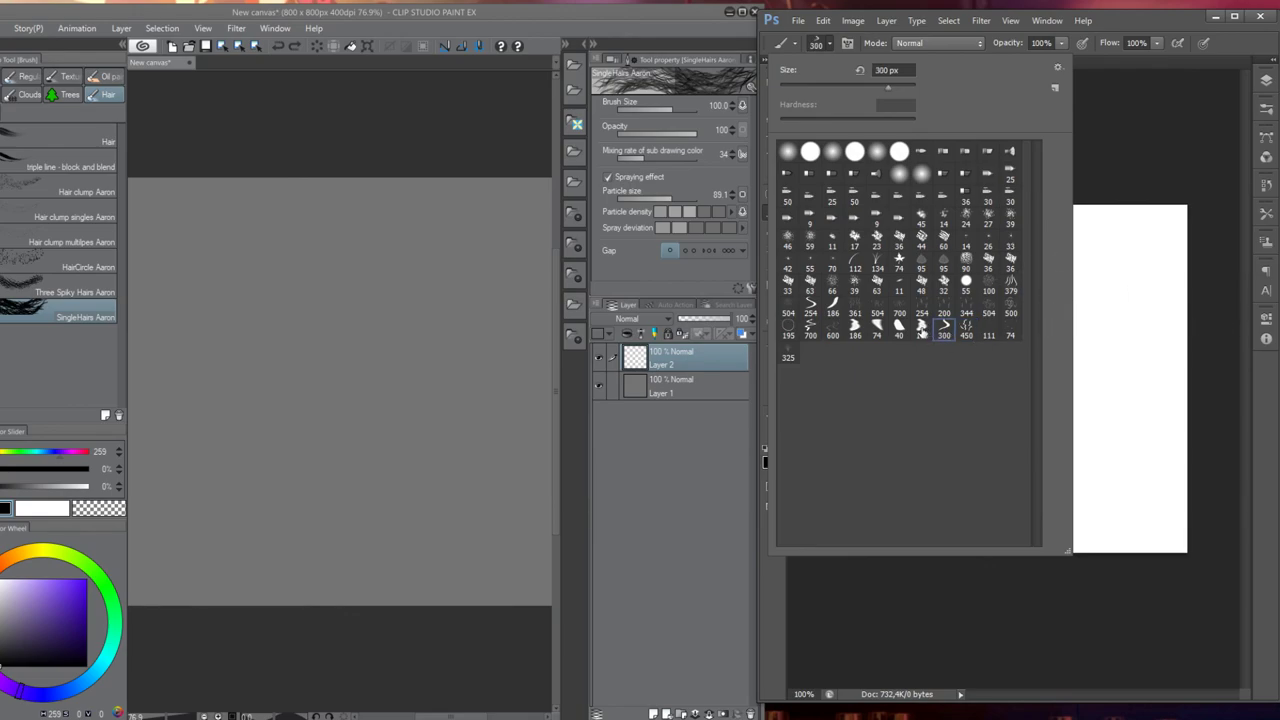
pyautogui.click(899, 330)
pyautogui.click(830, 42)
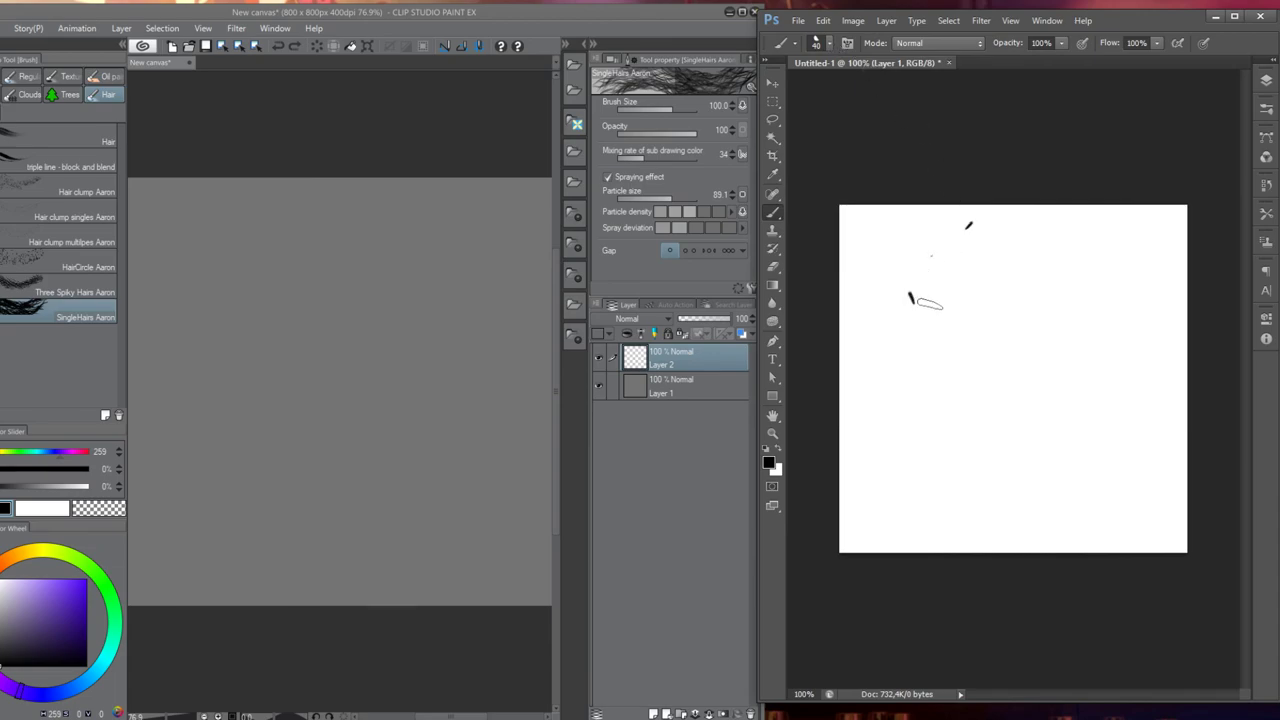
# Paint several test dabs on the canvas, then delete them
pyautogui.moveTo(954, 284); pyautogui.dragTo(960, 297)
pyautogui.moveTo(942, 395); pyautogui.dragTo(938, 404)
pyautogui.moveTo(905, 429); pyautogui.dragTo(901, 438)
pyautogui.moveTo(1022, 318); pyautogui.dragTo(1019, 327)
pyautogui.moveTo(913, 436); pyautogui.dragTo(909, 444)
pyautogui.moveTo(973, 438); pyautogui.dragTo(1021, 432)
pyautogui.press('Delete')
# Shrink the brush to 25, spray two columns of short stubble strokes, then undo the rightmost
pyautogui.press('[')
pyautogui.press('Delete')
pyautogui.moveTo(941, 302); pyautogui.dragTo(961, 395)
pyautogui.moveTo(985, 318); pyautogui.dragTo(994, 394)
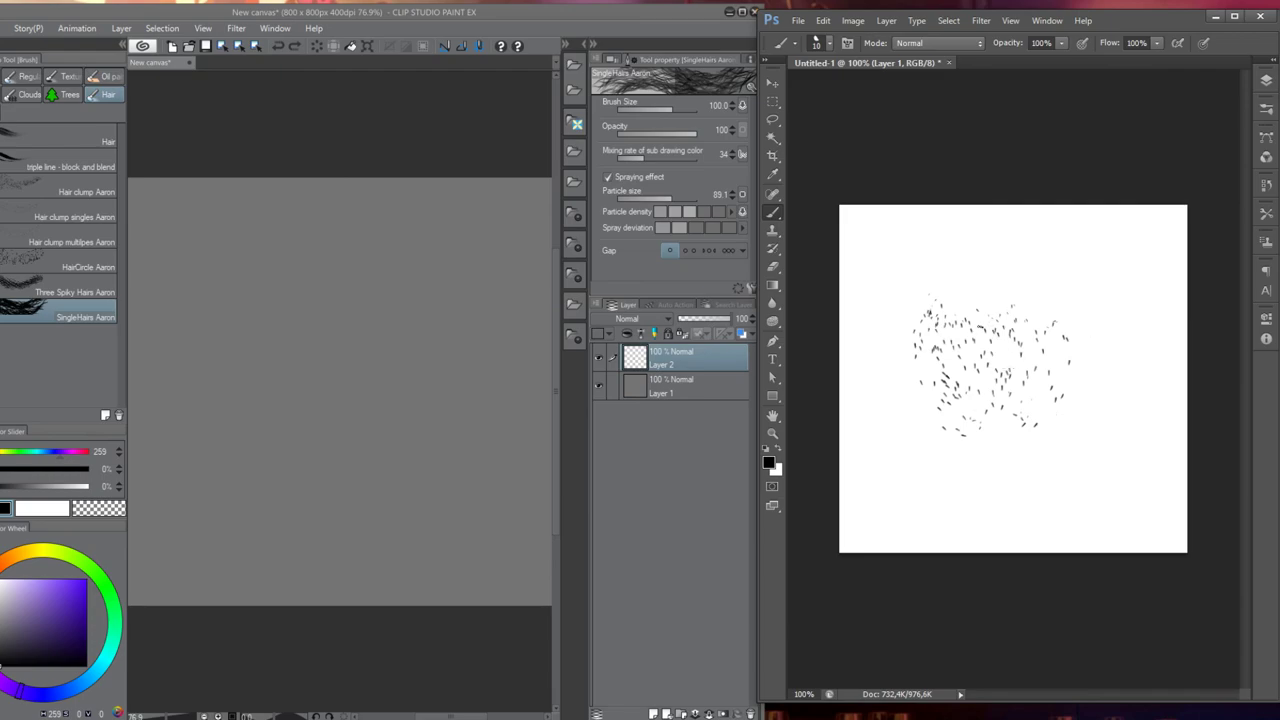
pyautogui.hotkey('ctrl', 'z')
pyautogui.hotkey('ctrl', 'z')
pyautogui.hotkey('ctrl', 'z')
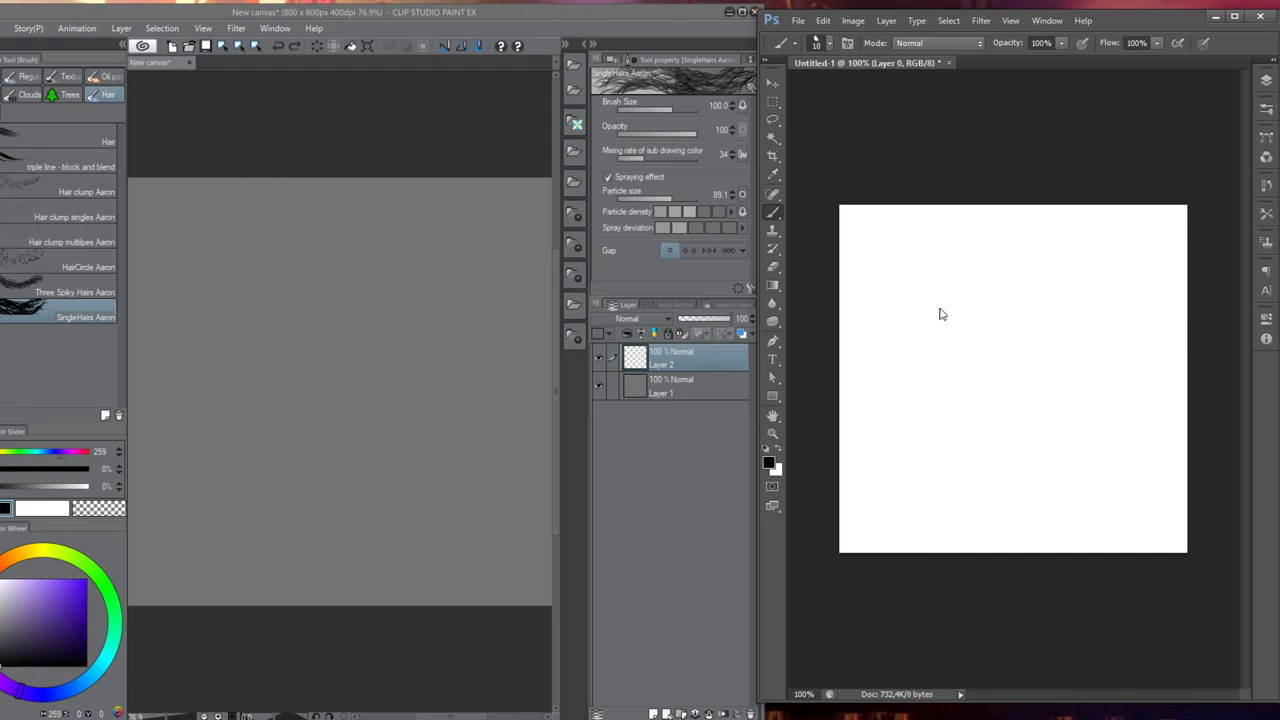
# Dismiss the locked-layer warning and make Layer 1 the active layer
pyautogui.click(940, 311)
pyautogui.click(1032, 279)
pyautogui.click(1267, 82)
pyautogui.click(1166, 152)
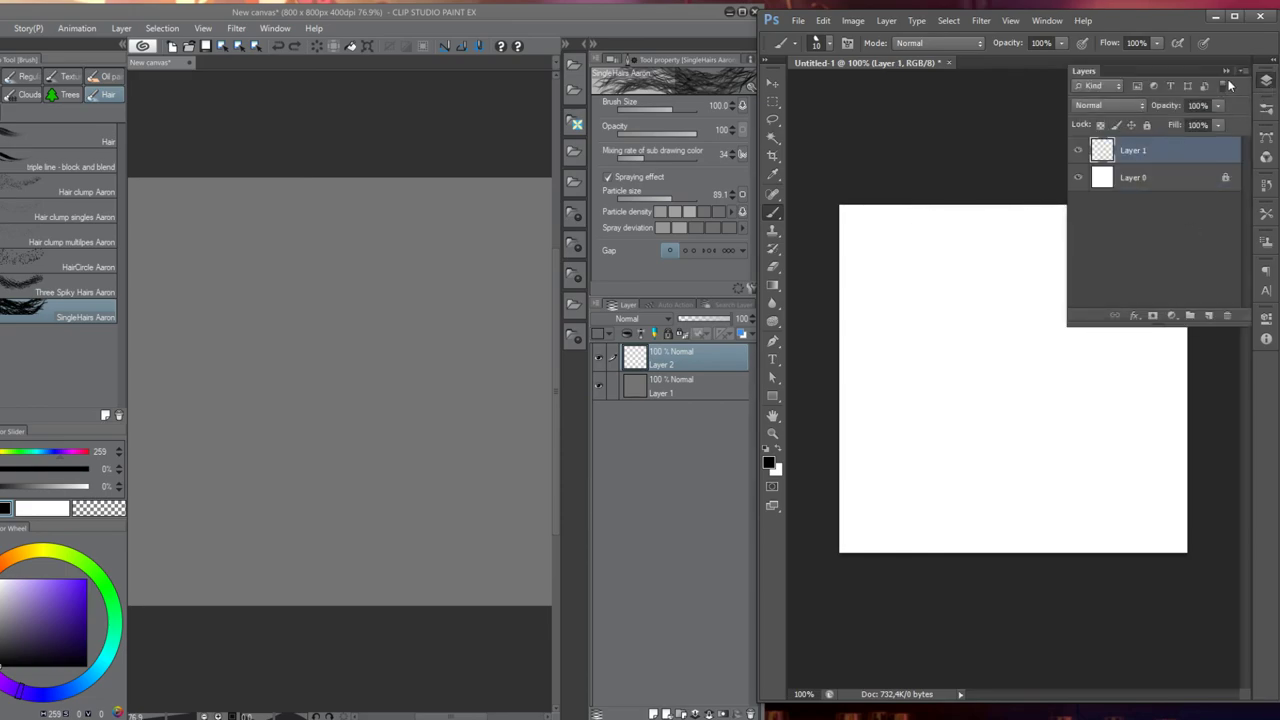
pyautogui.click(1226, 70)
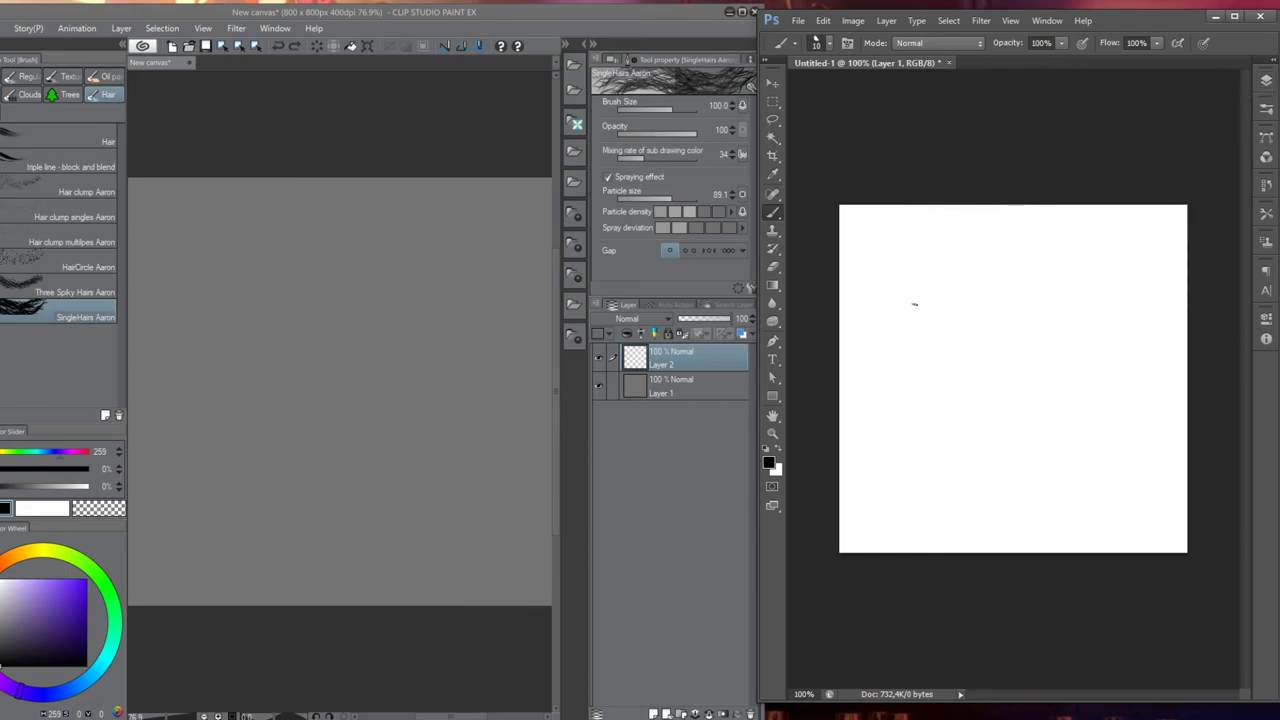
# Paint a stroke of scattered stubble marks, undo it, and repaint a larger stroke
pyautogui.click(914, 302)
pyautogui.moveTo(915, 332)
pyautogui.mouseDown()
pyautogui.moveTo(921, 395)
pyautogui.moveTo(972, 429)
pyautogui.moveTo(983, 462)
pyautogui.mouseUp()
pyautogui.hotkey('ctrl', 'z')
pyautogui.moveTo(918, 270)
pyautogui.mouseDown()
pyautogui.moveTo(948, 453)
pyautogui.moveTo(956, 397)
pyautogui.moveTo(940, 301)
pyautogui.moveTo(934, 337)
pyautogui.moveTo(974, 406)
pyautogui.moveTo(955, 306)
pyautogui.moveTo(966, 369)
pyautogui.moveTo(995, 382)
pyautogui.moveTo(991, 262)
pyautogui.moveTo(994, 411)
pyautogui.moveTo(1028, 318)
pyautogui.moveTo(1014, 402)
pyautogui.moveTo(1042, 375)
pyautogui.moveTo(1065, 294)
pyautogui.moveTo(1035, 405)
pyautogui.moveTo(1113, 297)
pyautogui.moveTo(1022, 434)
pyautogui.moveTo(1049, 298)
pyautogui.moveTo(988, 411)
pyautogui.moveTo(987, 309)
pyautogui.moveTo(1011, 421)
pyautogui.moveTo(952, 313)
pyautogui.moveTo(1000, 428)
pyautogui.moveTo(930, 319)
pyautogui.moveTo(987, 453)
pyautogui.moveTo(922, 312)
pyautogui.moveTo(938, 418)
pyautogui.moveTo(965, 399)
pyautogui.moveTo(911, 290)
pyautogui.moveTo(981, 462)
pyautogui.moveTo(942, 290)
pyautogui.moveTo(999, 443)
pyautogui.moveTo(993, 318)
pyautogui.moveTo(1014, 432)
pyautogui.moveTo(1062, 315)
pyautogui.moveTo(1033, 426)
pyautogui.moveTo(1093, 338)
pyautogui.moveTo(1045, 439)
pyautogui.moveTo(1118, 356)
pyautogui.moveTo(1060, 377)
pyautogui.moveTo(1062, 331)
pyautogui.moveTo(1010, 326)
pyautogui.moveTo(987, 430)
pyautogui.moveTo(956, 316)
pyautogui.moveTo(1014, 378)
pyautogui.moveTo(1022, 428)
pyautogui.moveTo(1064, 347)
pyautogui.moveTo(994, 407)
pyautogui.moveTo(1084, 318)
pyautogui.moveTo(1038, 419)
pyautogui.moveTo(1078, 351)
pyautogui.moveTo(1052, 450)
pyautogui.moveTo(1125, 345)
pyautogui.moveTo(1049, 366)
pyautogui.moveTo(1069, 312)
pyautogui.moveTo(1020, 408)
pyautogui.moveTo(986, 329)
pyautogui.moveTo(975, 429)
pyautogui.moveTo(955, 420)
pyautogui.moveTo(936, 339)
pyautogui.moveTo(903, 330)
pyautogui.moveTo(915, 322)
pyautogui.moveTo(973, 438)
pyautogui.moveTo(974, 321)
pyautogui.moveTo(1056, 388)
pyautogui.moveTo(1056, 423)
pyautogui.mouseUp()
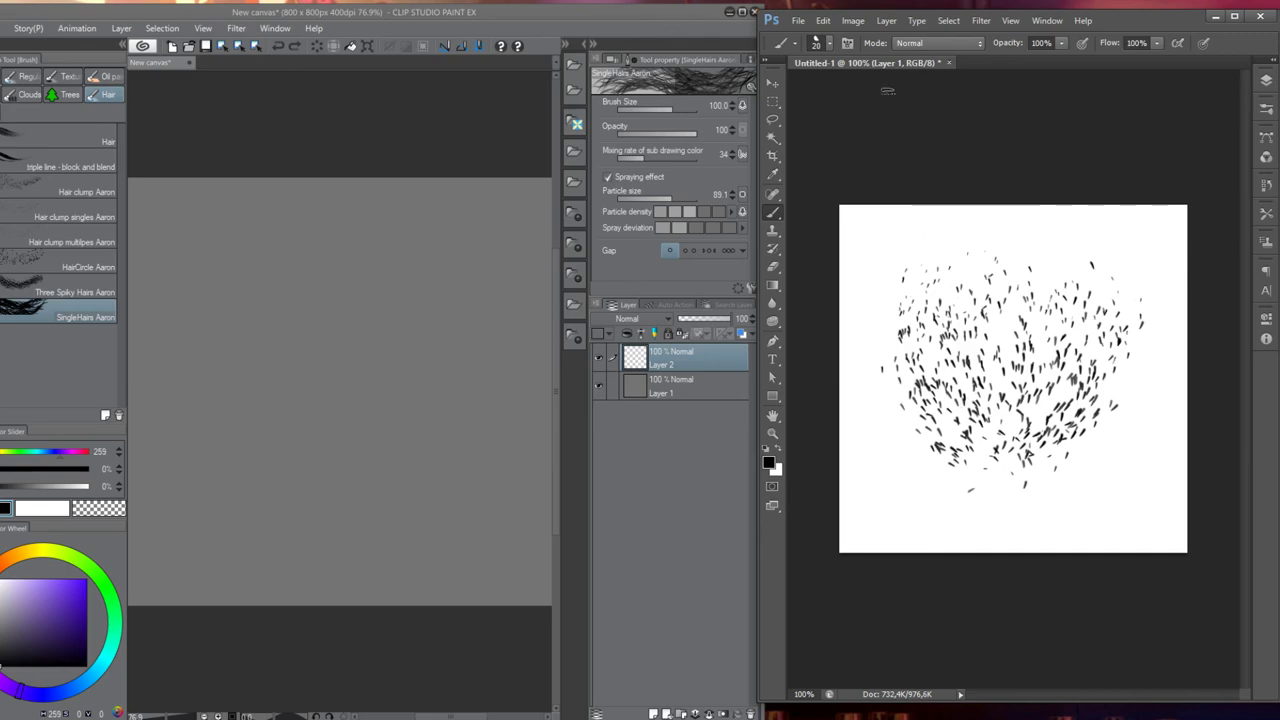
# Review the brush's Scattering, Dual Brush and Color Dynamics settings, ending on Dual Brush
pyautogui.click(847, 44)
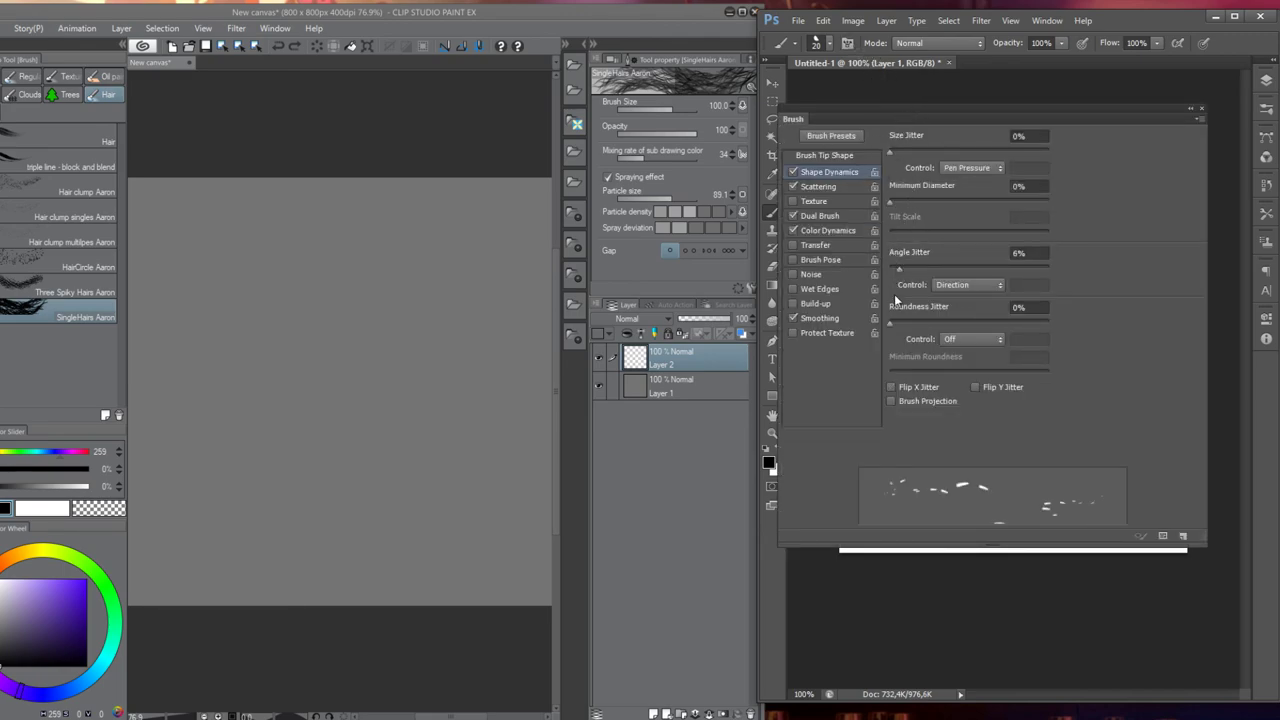
pyautogui.click(818, 187)
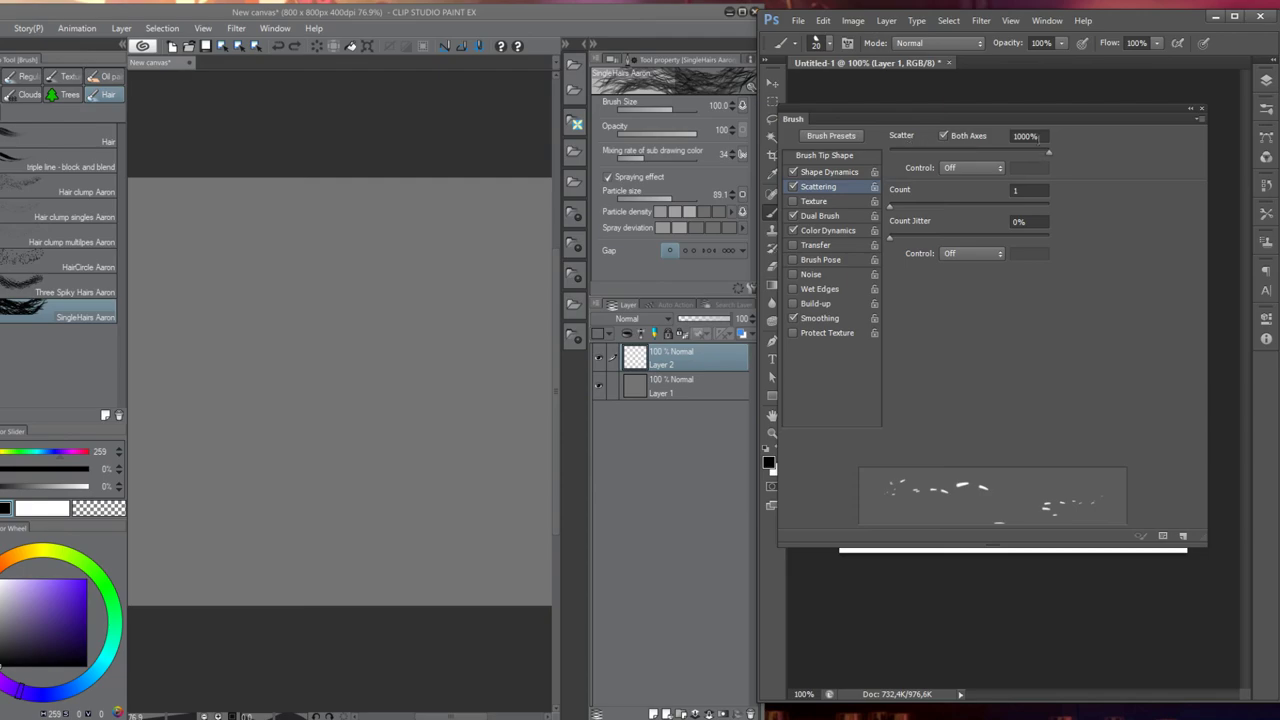
pyautogui.click(815, 215)
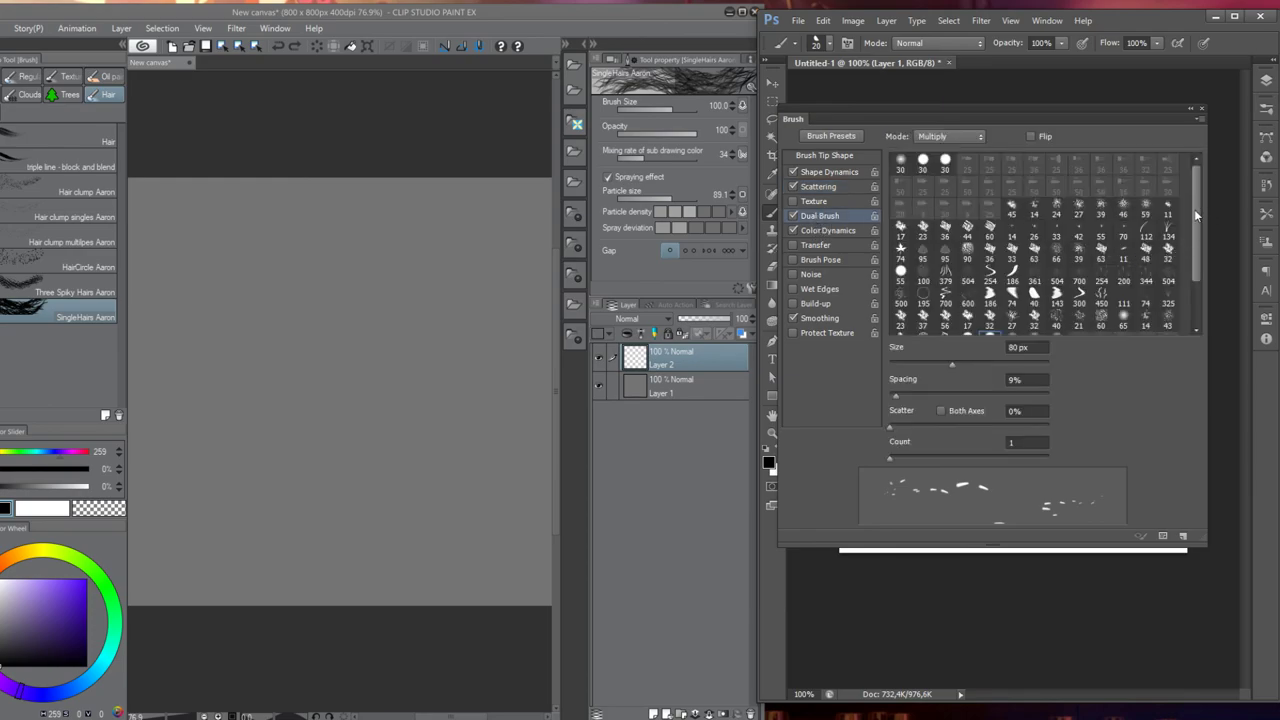
pyautogui.moveTo(1194, 209); pyautogui.dragTo(1189, 262)
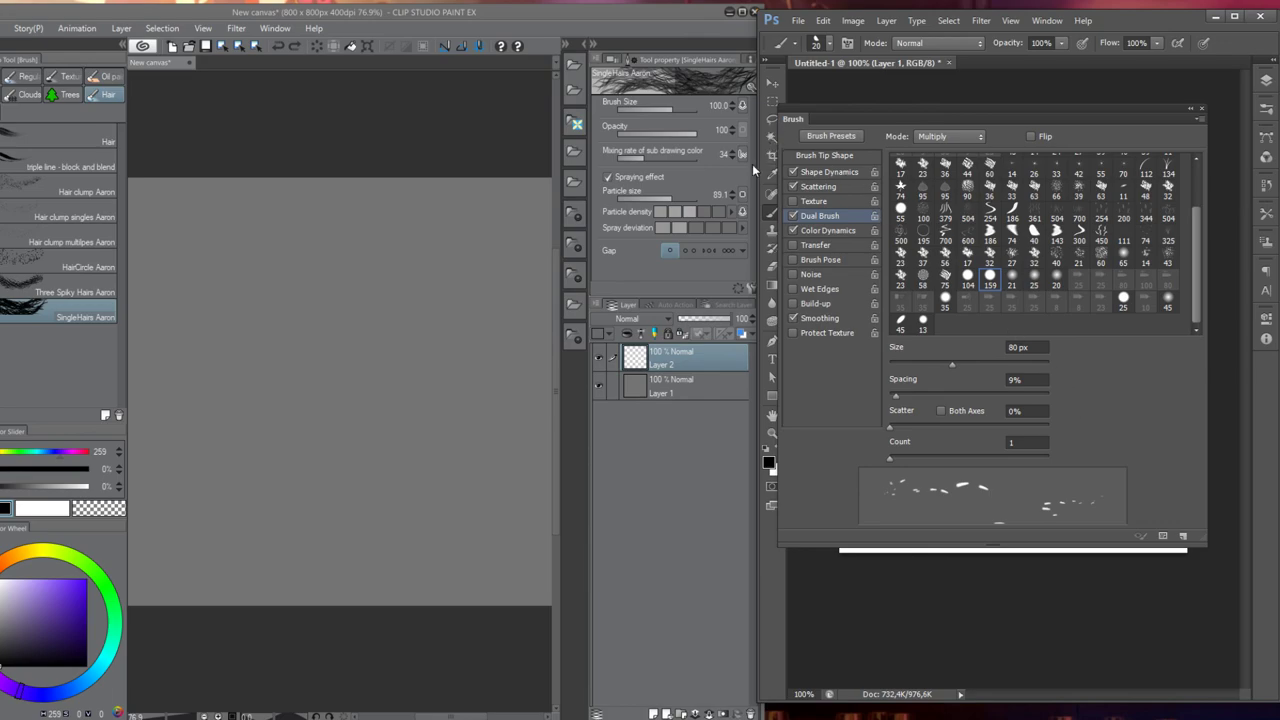
pyautogui.click(846, 229)
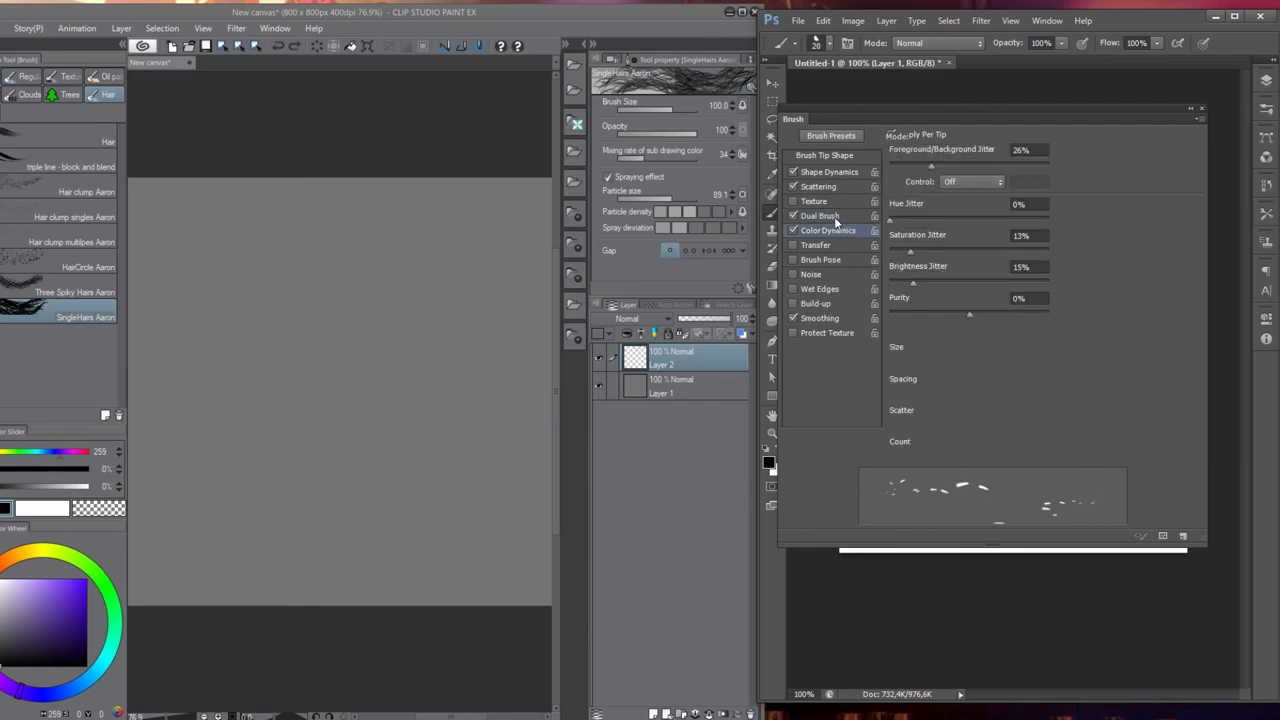
pyautogui.click(832, 215)
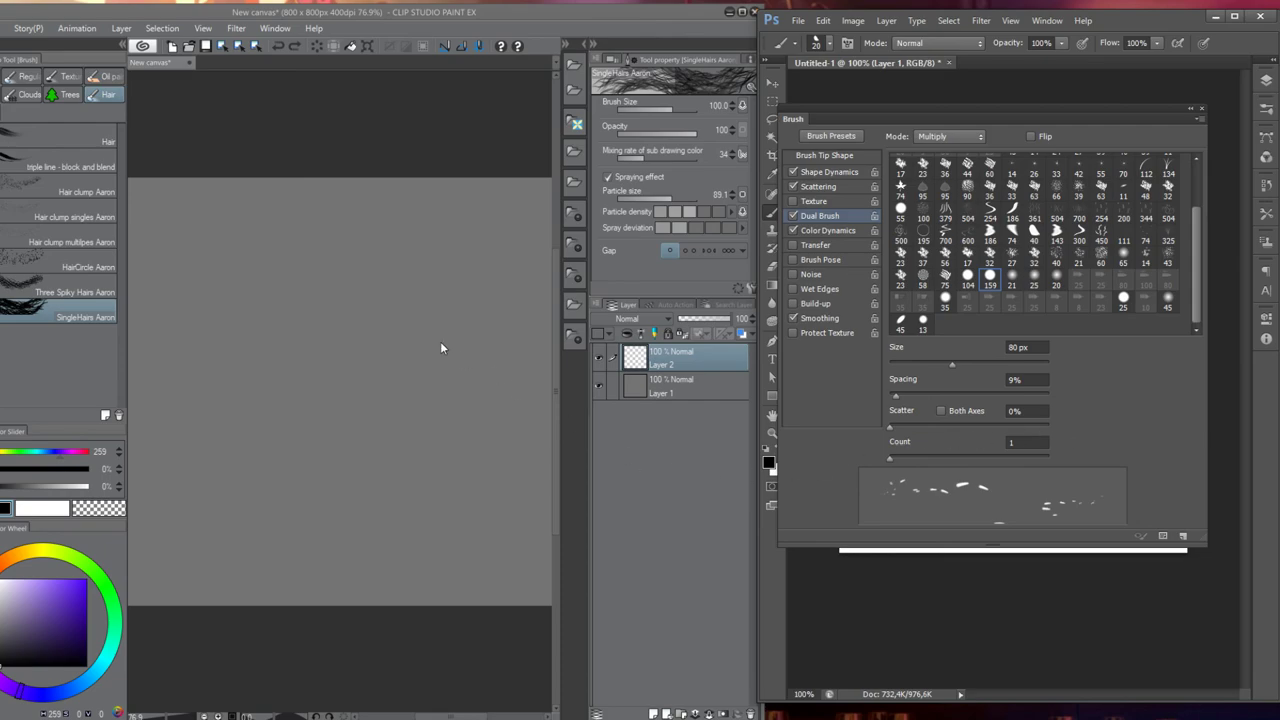
# Test the current brush and HairCircle Aaron with undone strokes, then select SingleHairs Aaron
pyautogui.moveTo(308, 320); pyautogui.dragTo(305, 370)
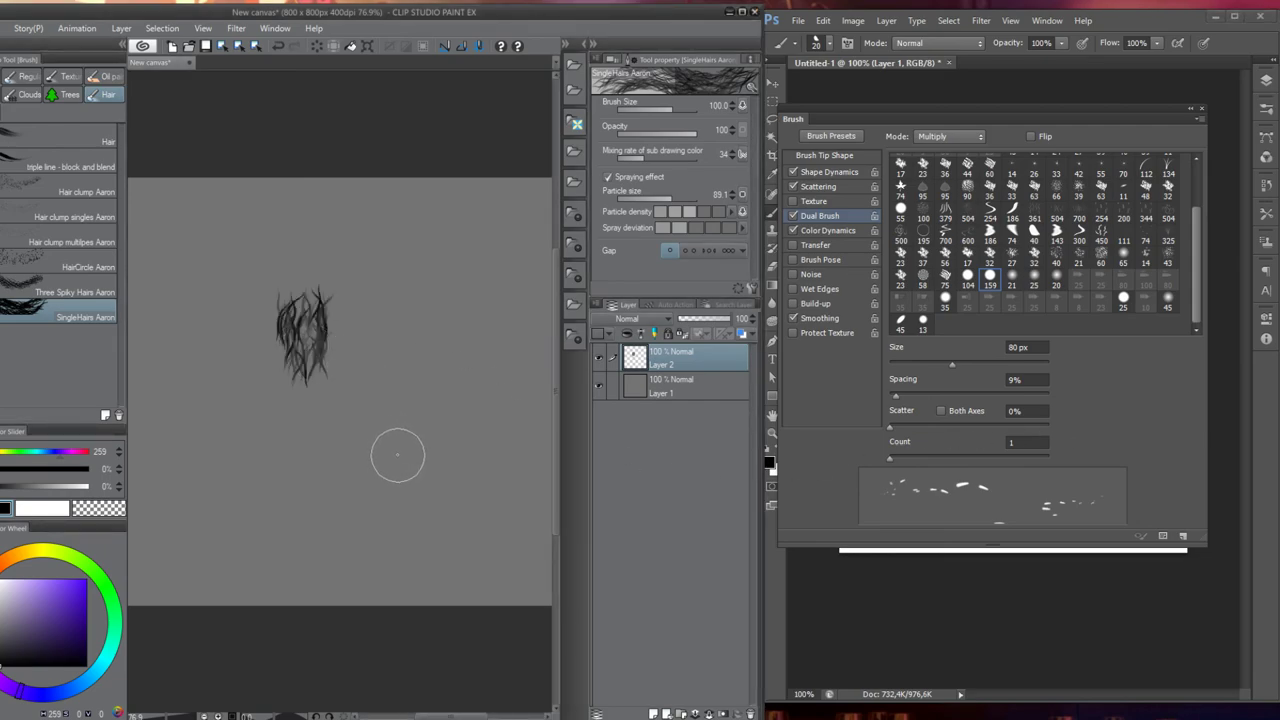
pyautogui.hotkey('ctrl', 'z')
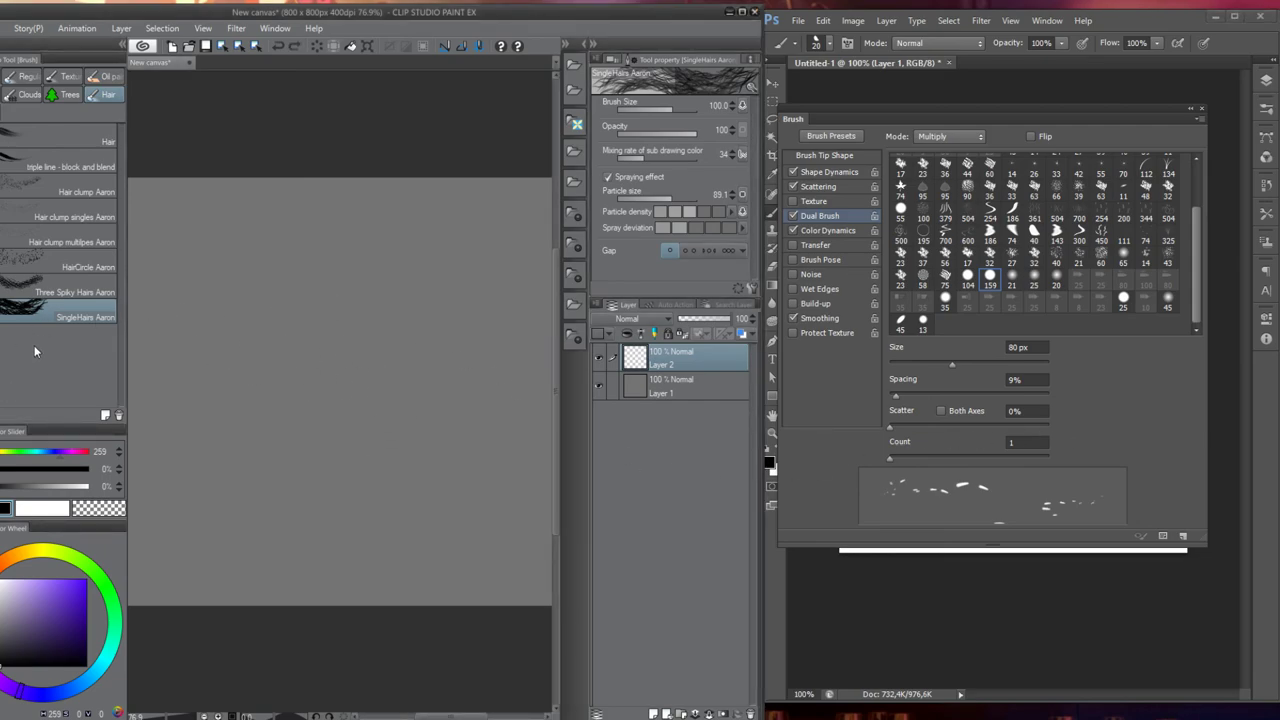
pyautogui.click(84, 276)
pyautogui.moveTo(240, 225)
pyautogui.mouseDown()
pyautogui.moveTo(235, 280)
pyautogui.moveTo(355, 385)
pyautogui.moveTo(345, 370)
pyautogui.mouseUp()
pyautogui.hotkey('ctrl', 'z')
pyautogui.moveTo(295, 297)
pyautogui.mouseDown()
pyautogui.moveTo(314, 432)
pyautogui.moveTo(362, 528)
pyautogui.mouseUp()
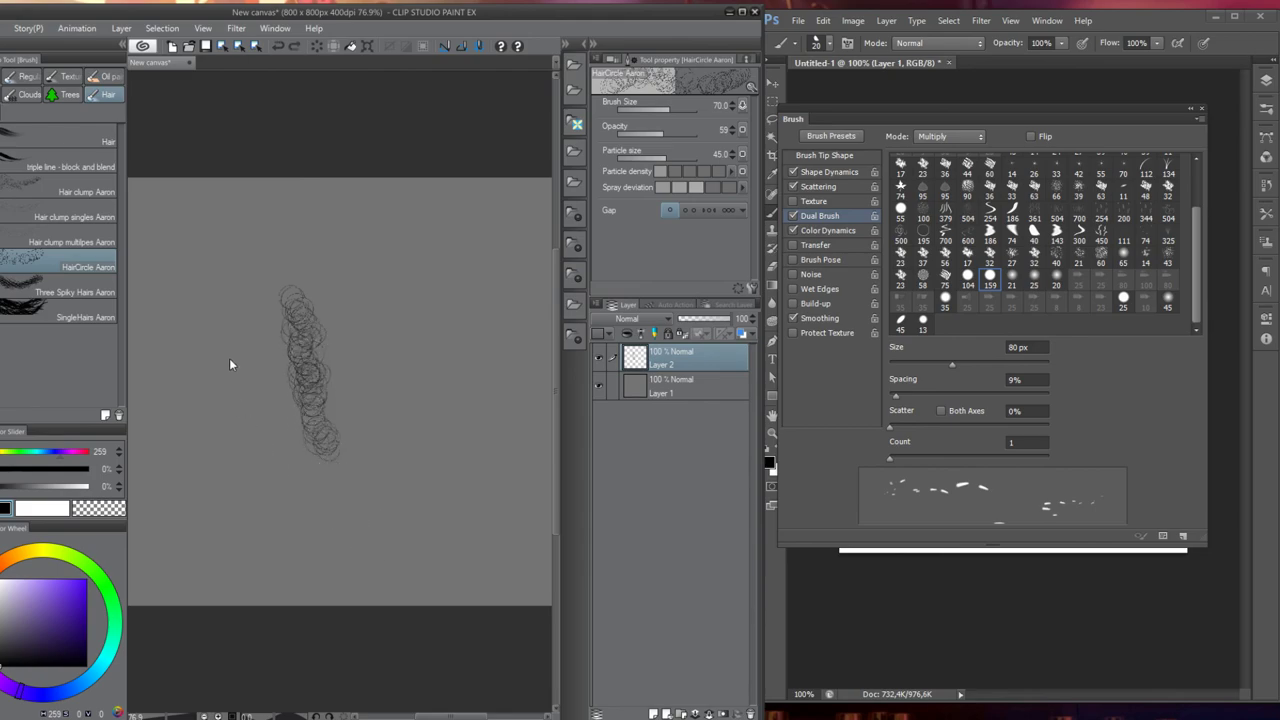
pyautogui.hotkey('ctrl', 'z')
pyautogui.click(63, 316)
# Duplicate SingleHairs Aaron, renaming the copy from 'SingleHairs Aaron 2' to 'Stuble Aaron'
pyautogui.rightClick(70, 317)
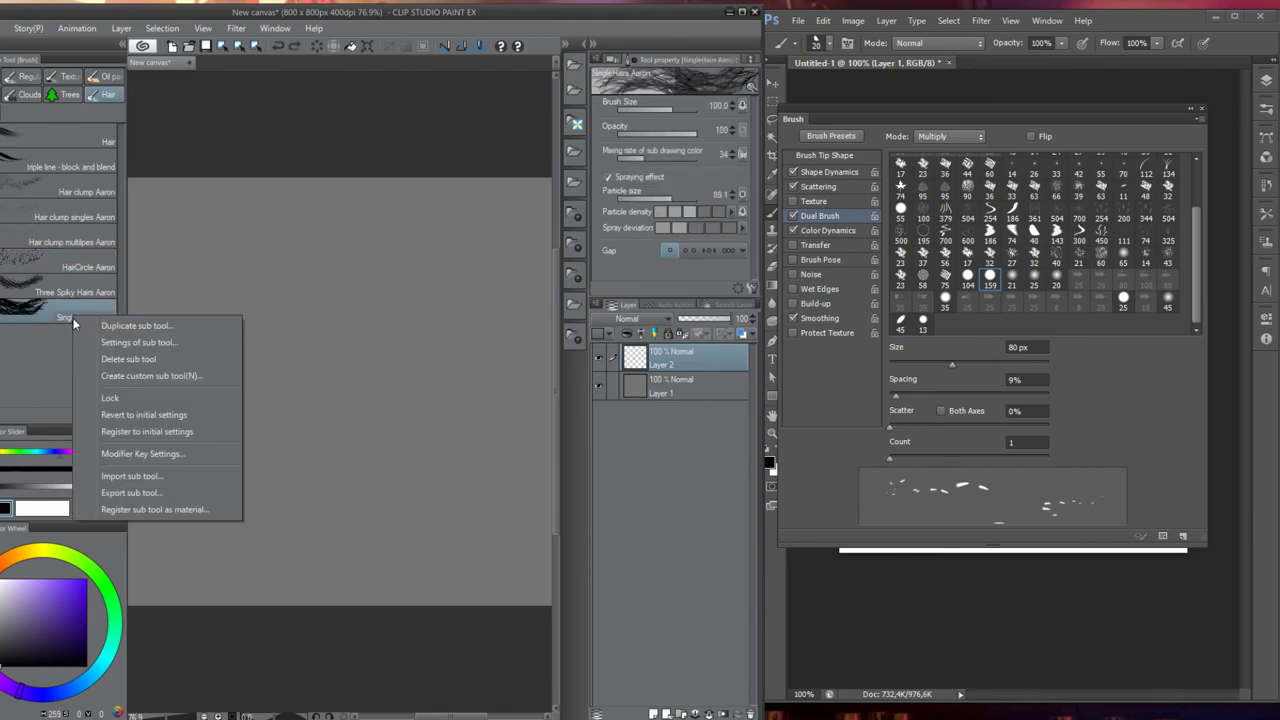
pyautogui.click(136, 326)
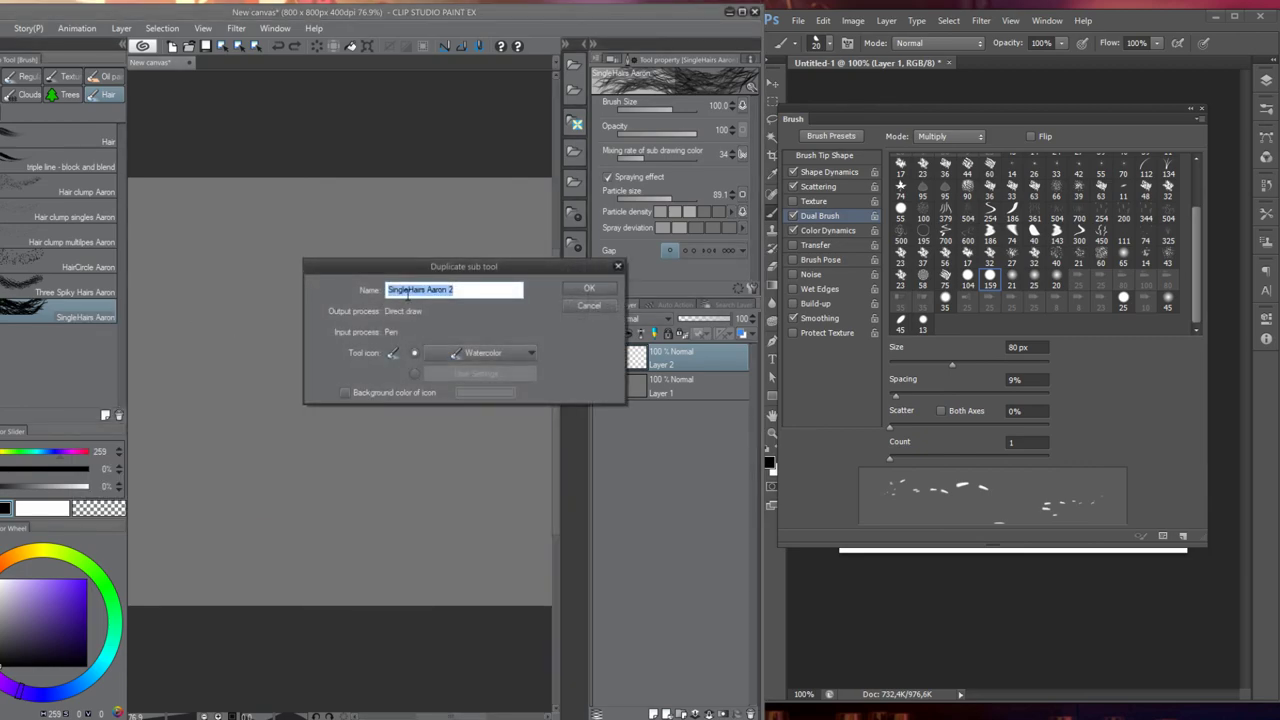
pyautogui.click(408, 291)
pyautogui.doubleClick(421, 289)
pyautogui.write('Stub')
pyautogui.press('BackSpace')
pyautogui.write('ble')
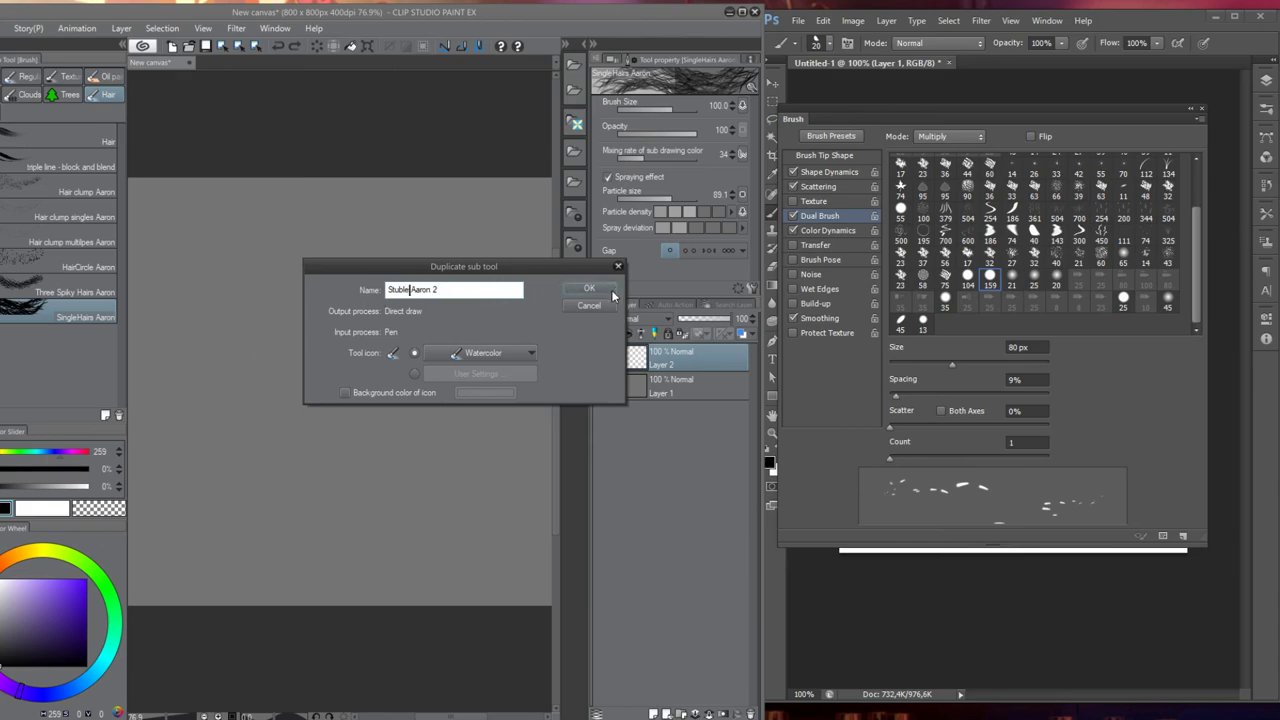
pyautogui.click(468, 287)
pyautogui.press('BackSpace')
pyautogui.click(602, 288)
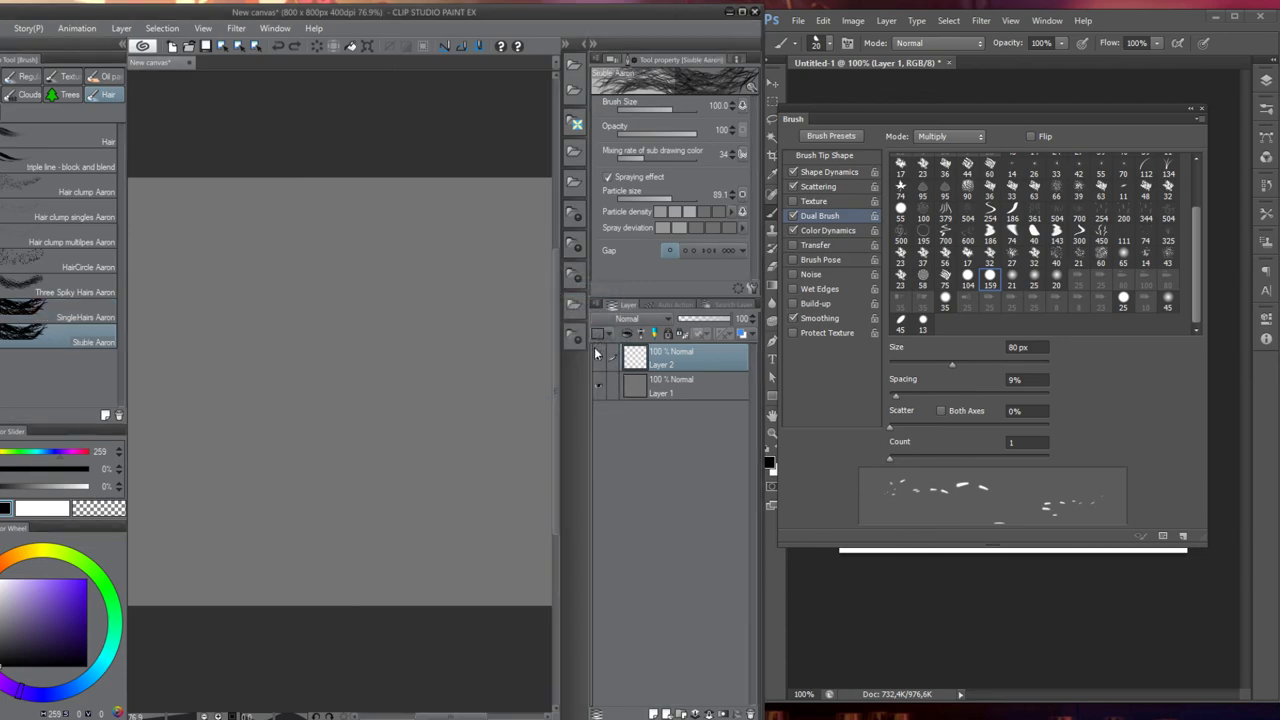
# After a test stroke, delete the second tip material in Stuble Aaron's Brush tip settings
pyautogui.moveTo(335, 265)
pyautogui.mouseDown()
pyautogui.moveTo(340, 405)
pyautogui.moveTo(410, 425)
pyautogui.mouseUp()
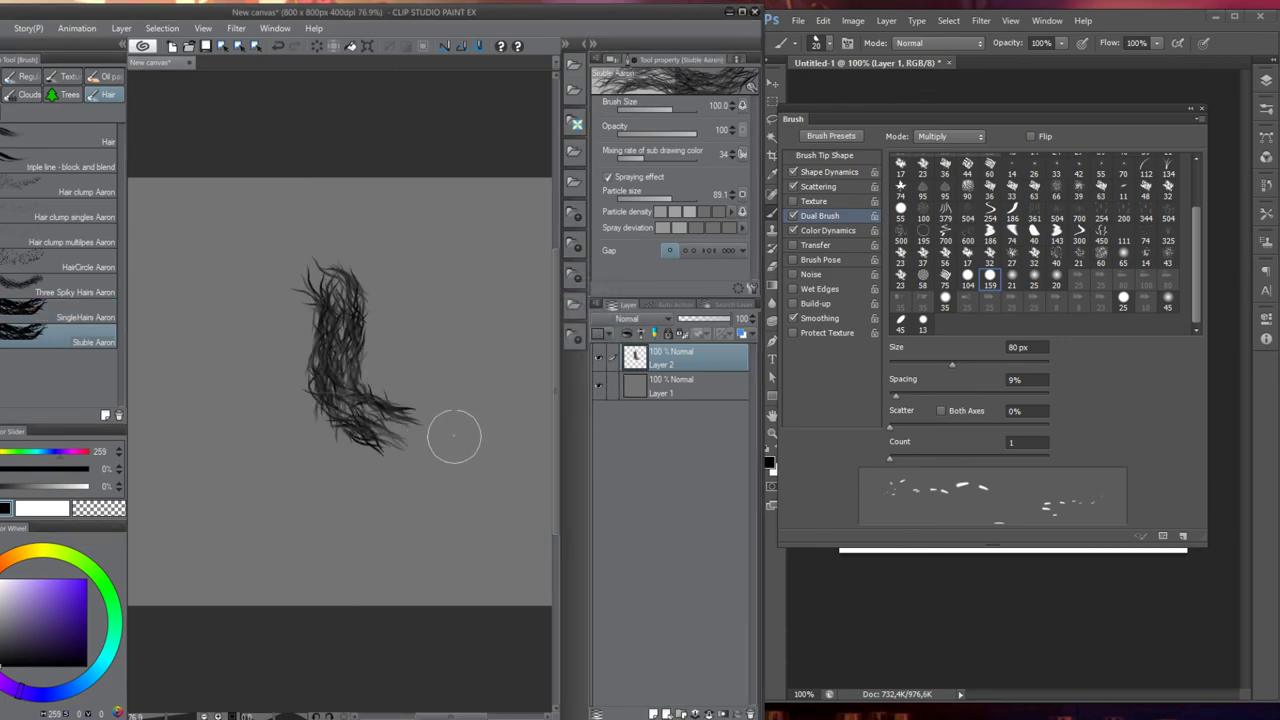
pyautogui.hotkey('ctrl', 'z')
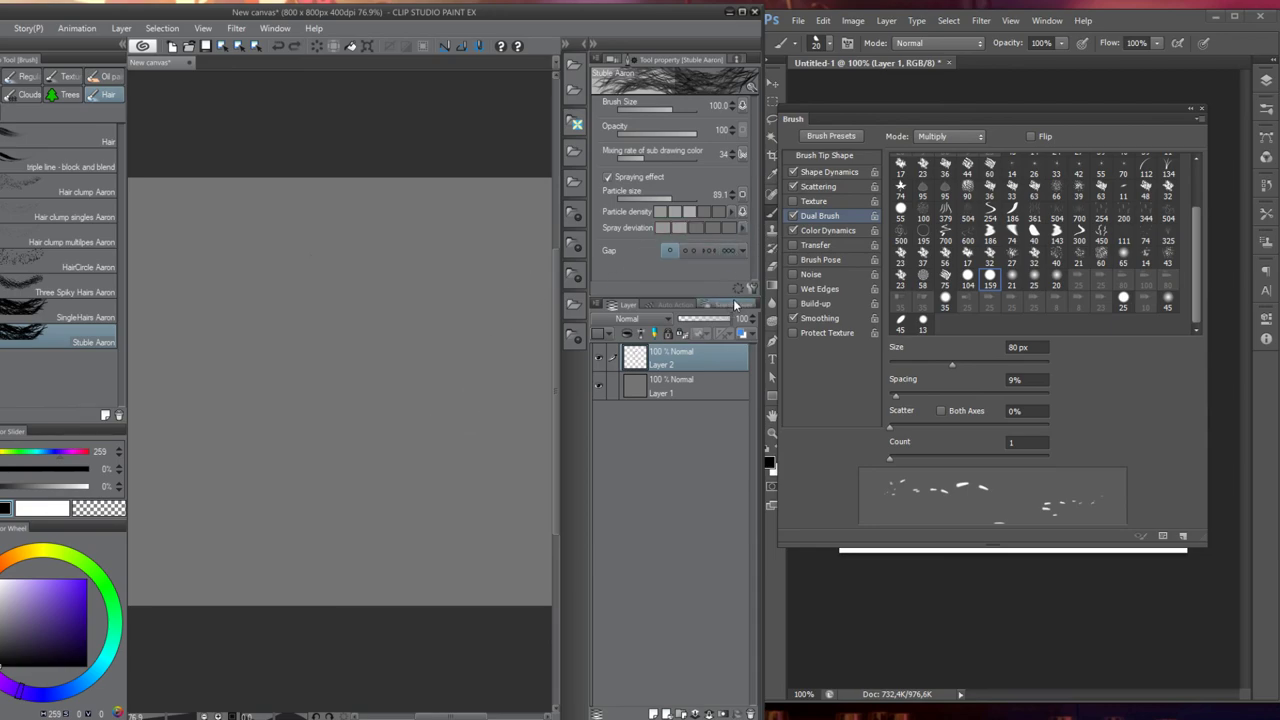
pyautogui.click(753, 288)
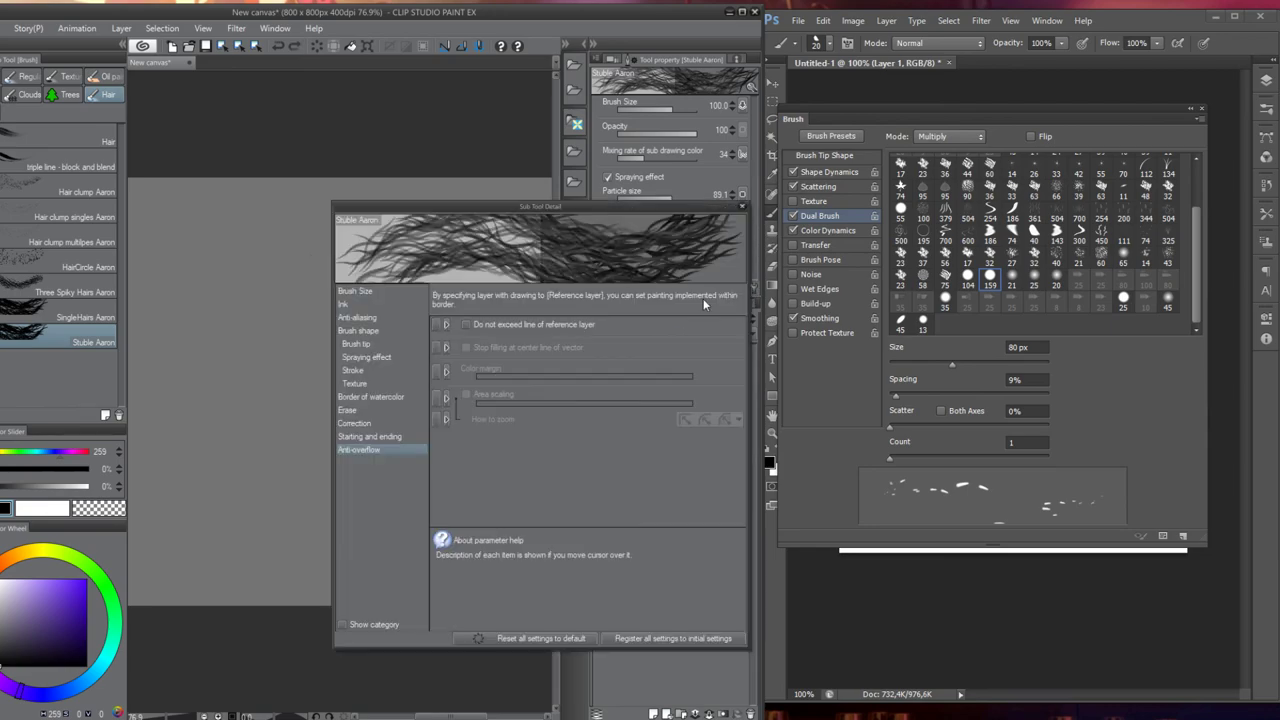
pyautogui.click(358, 344)
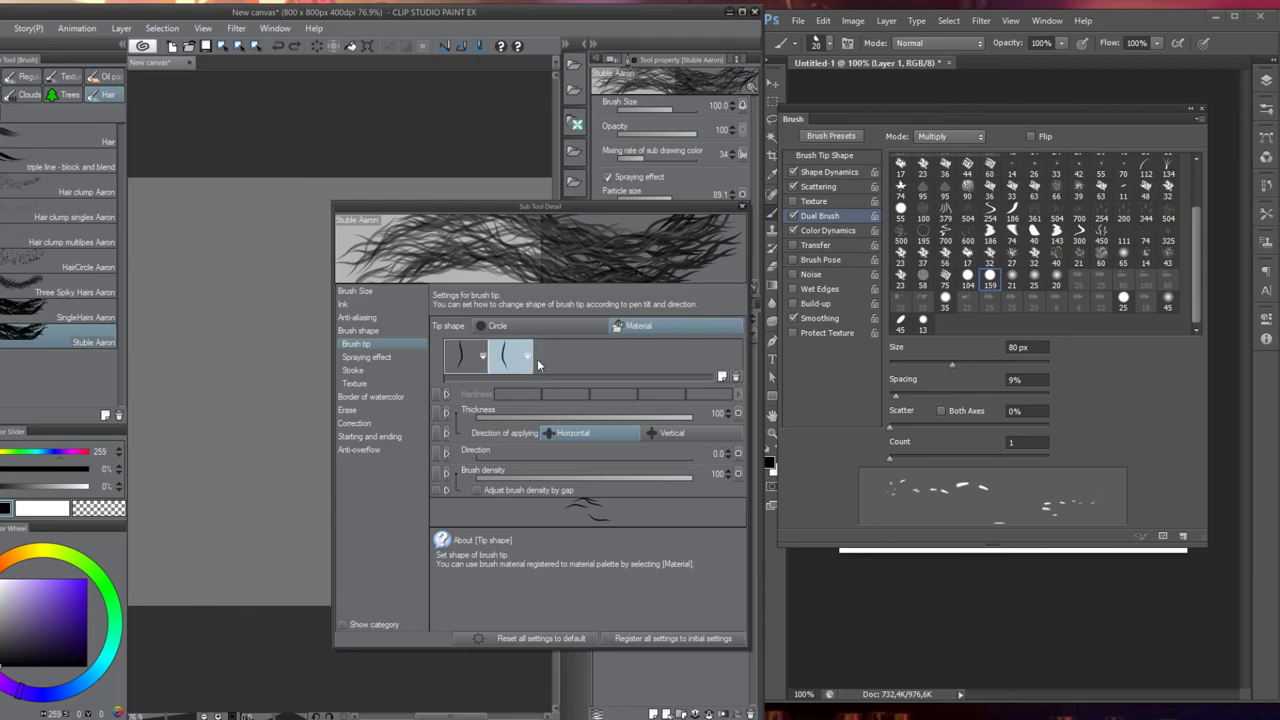
pyautogui.click(736, 377)
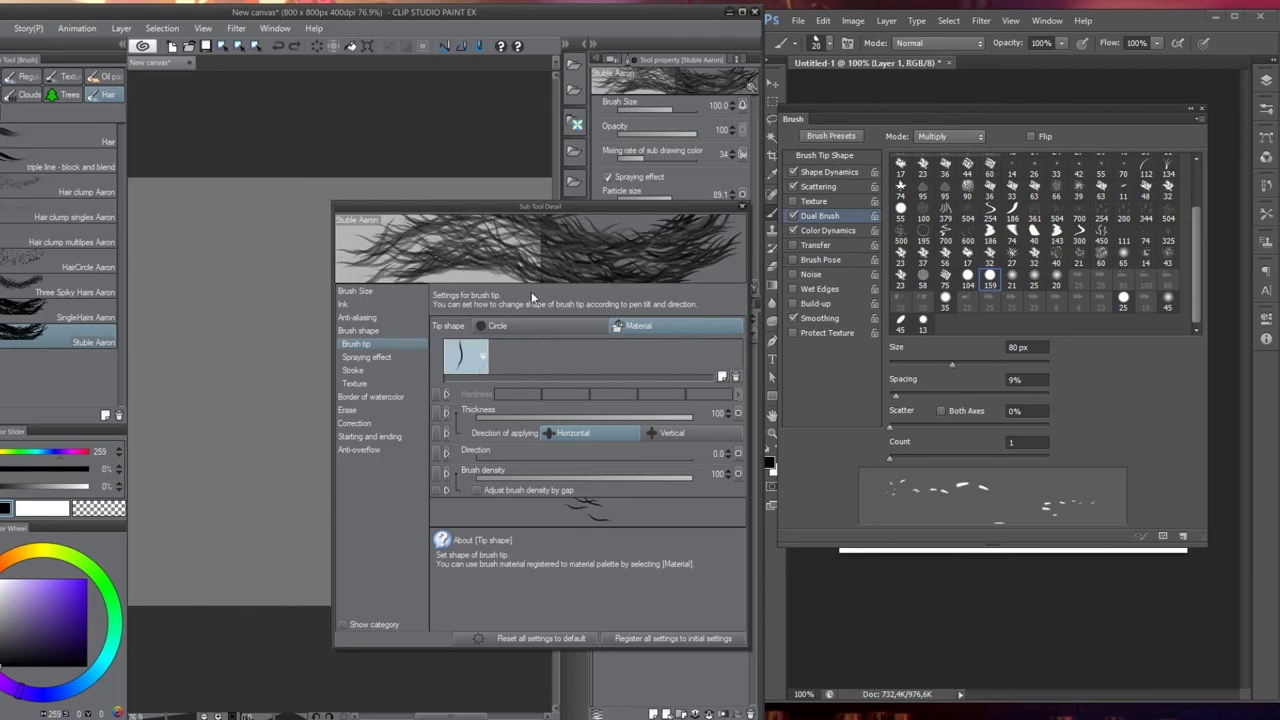
pyautogui.click(740, 213)
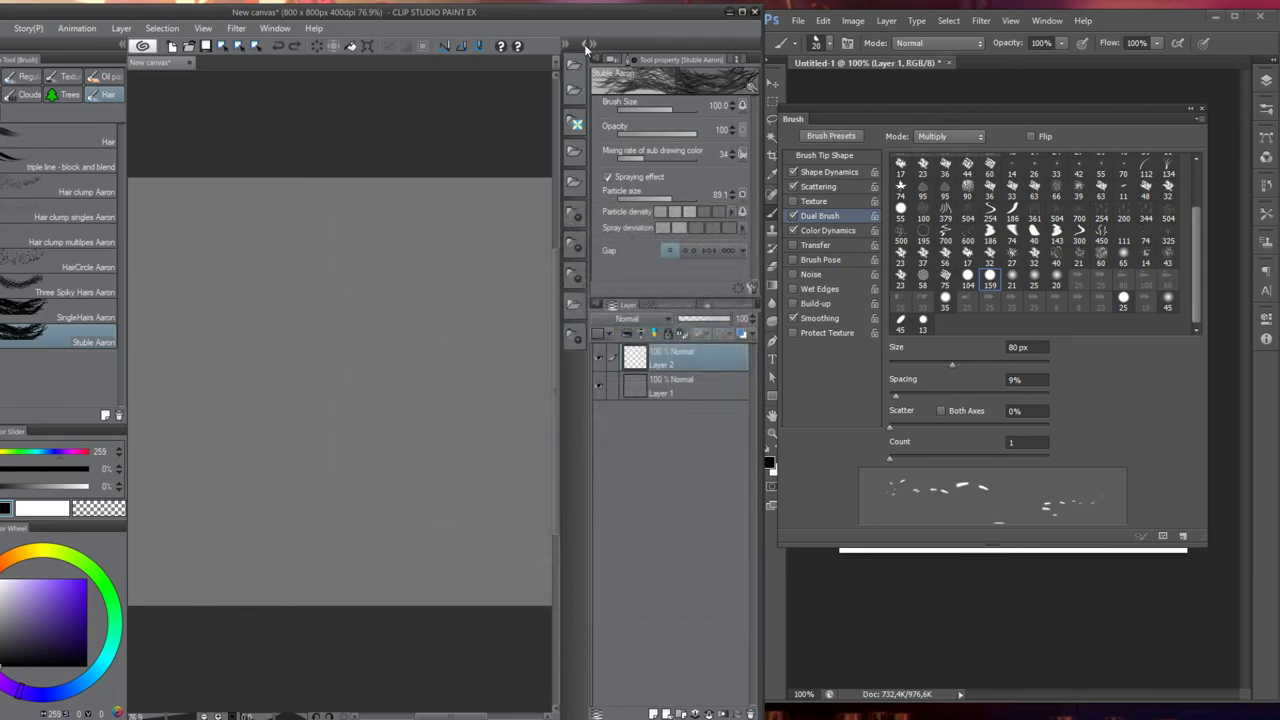
# Add the Aaron_Blaise and Hair search tags to the Hair Stubble AB material
pyautogui.click(586, 42)
pyautogui.click(502, 118)
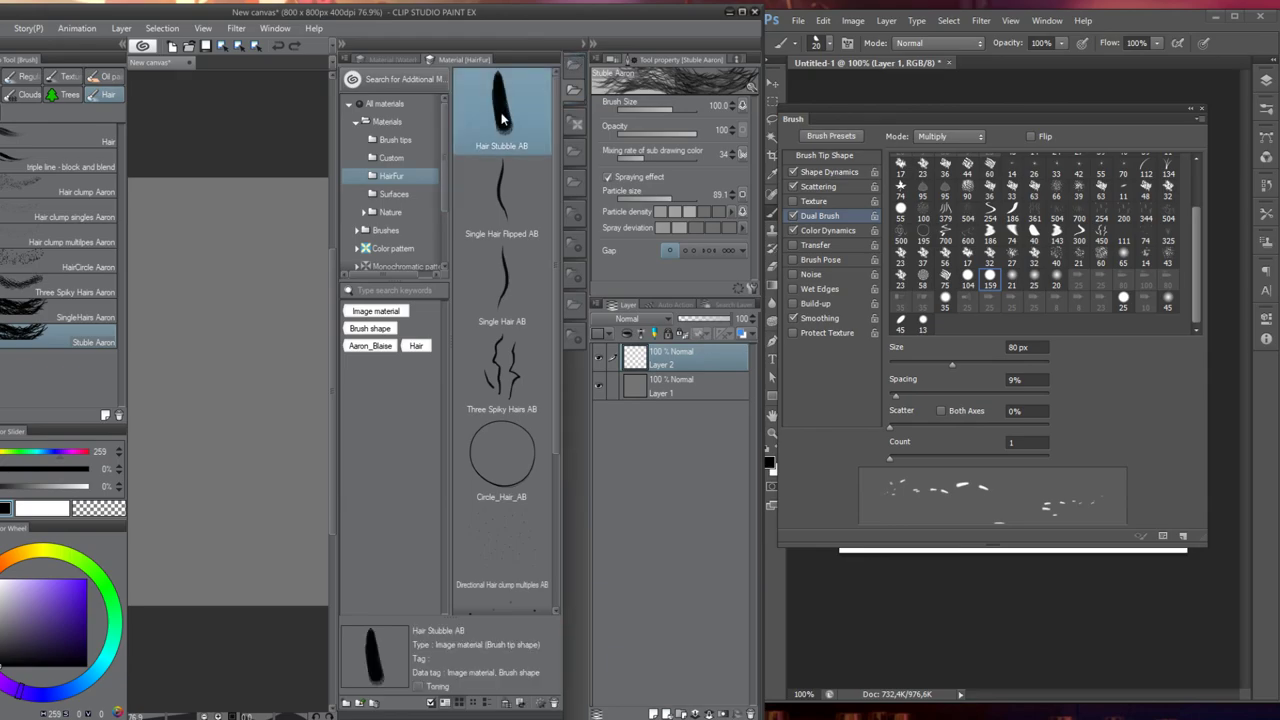
pyautogui.doubleClick(505, 120)
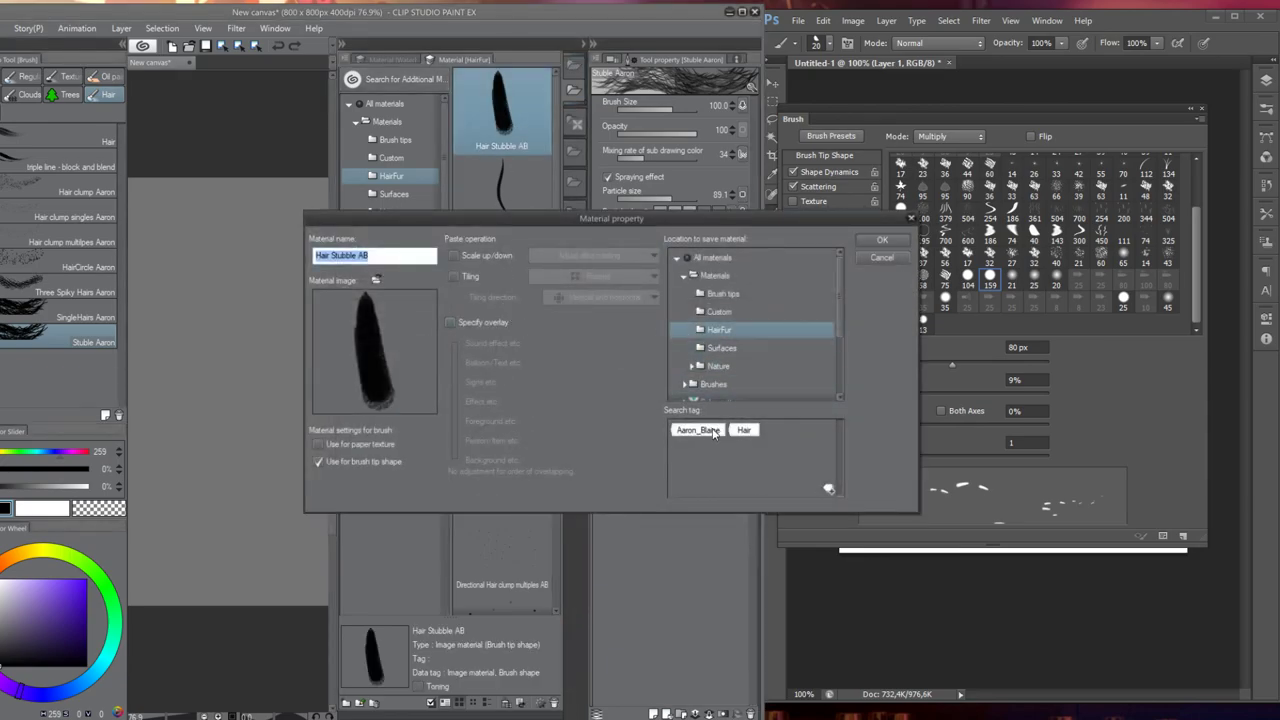
pyautogui.click(870, 242)
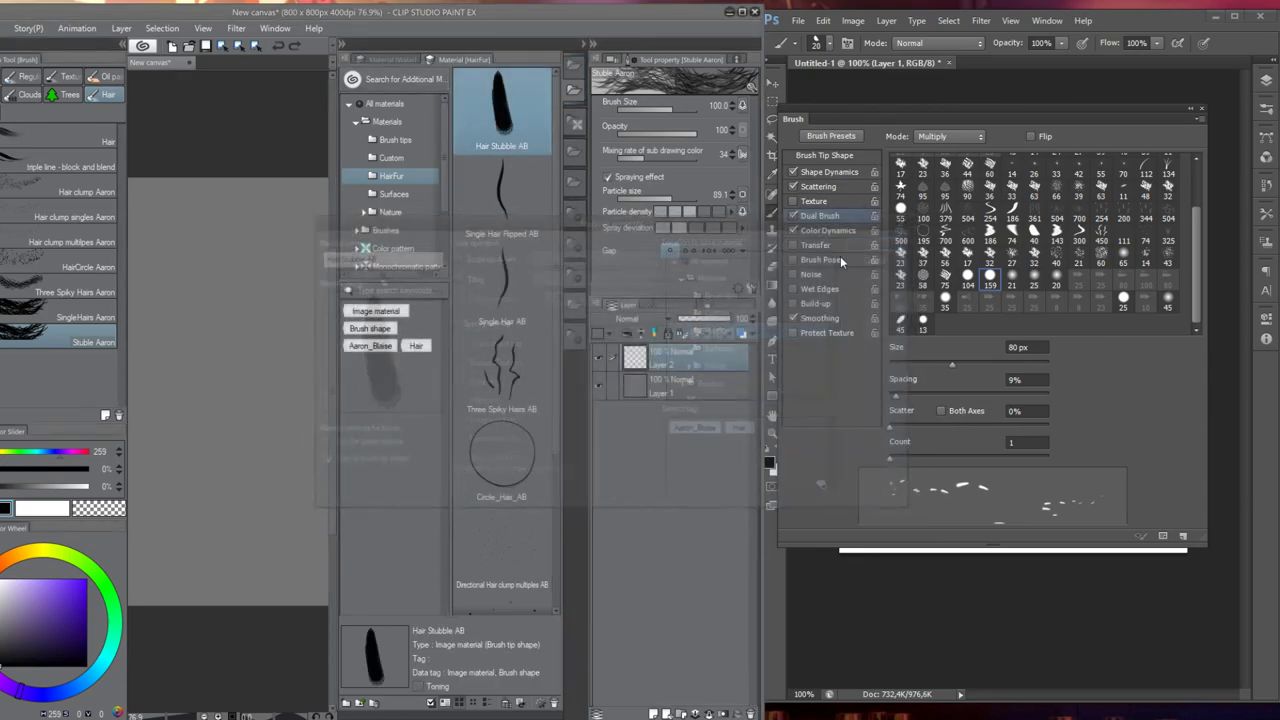
pyautogui.click(587, 45)
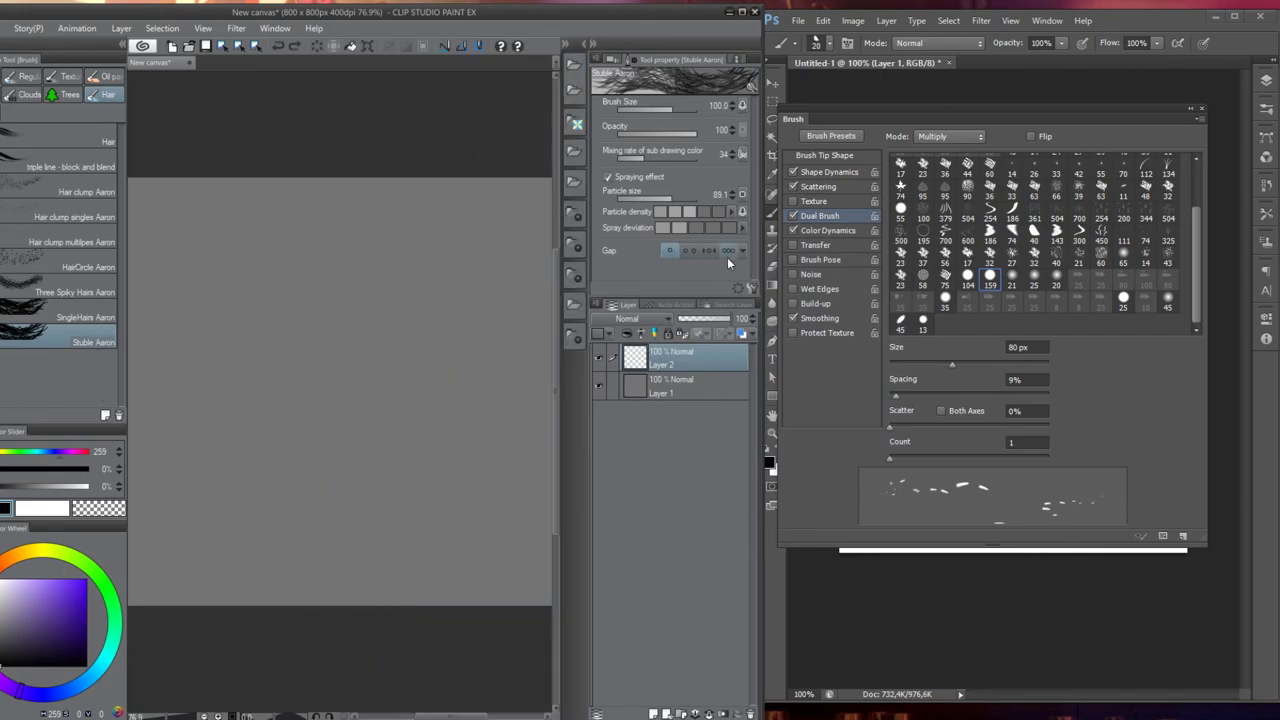
# Filter tip shapes by the Aaron_Blaise and Hair tags and pick Hair Stubble AB as the tip
pyautogui.click(753, 288)
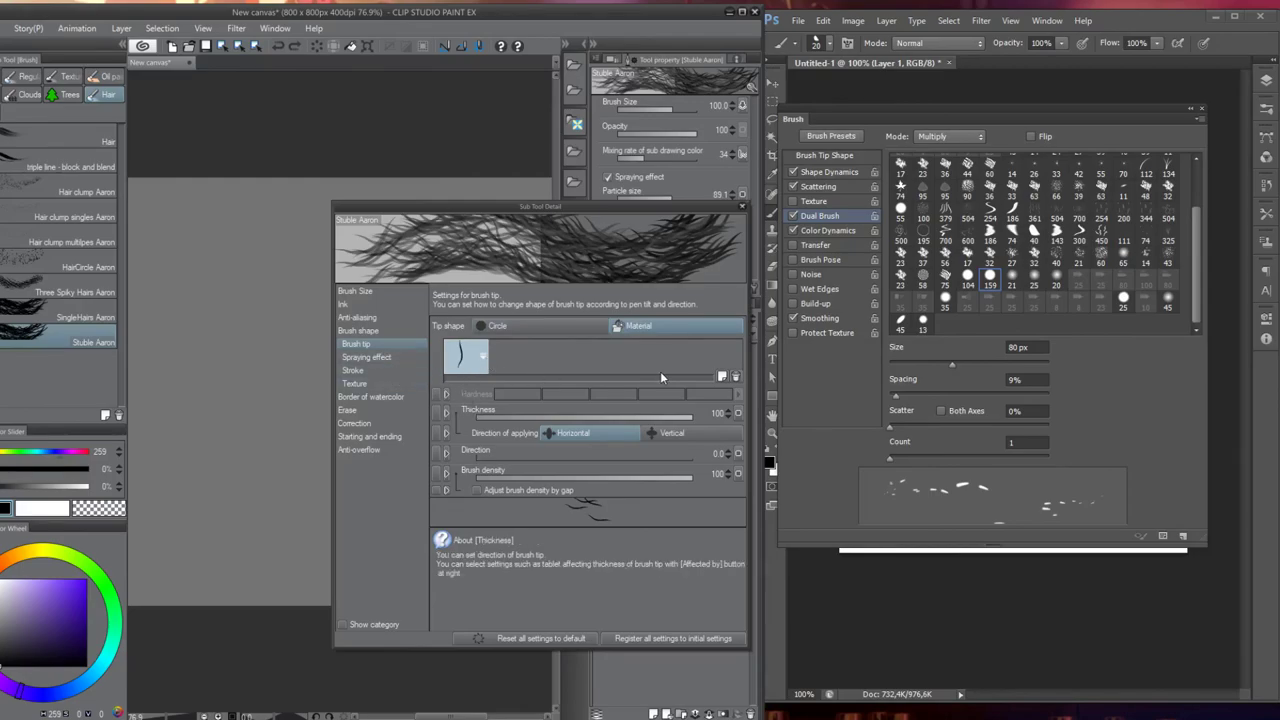
pyautogui.click(478, 357)
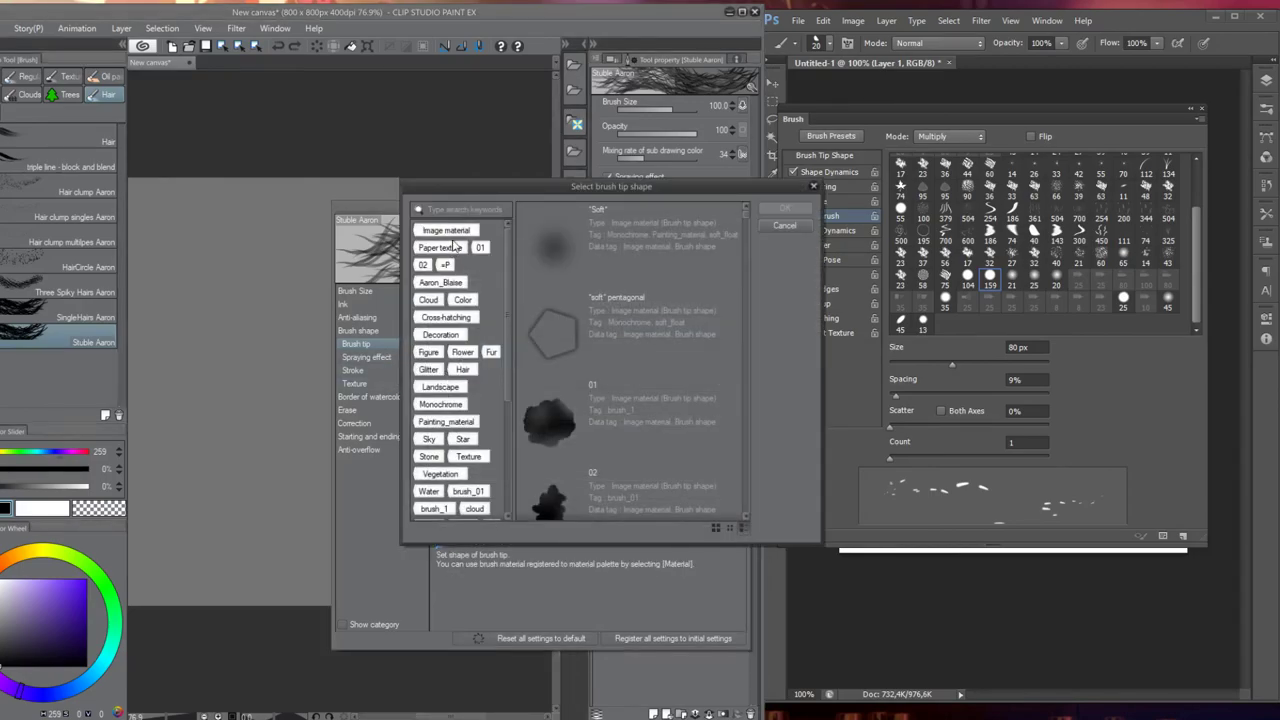
pyautogui.click(432, 297)
pyautogui.click(462, 352)
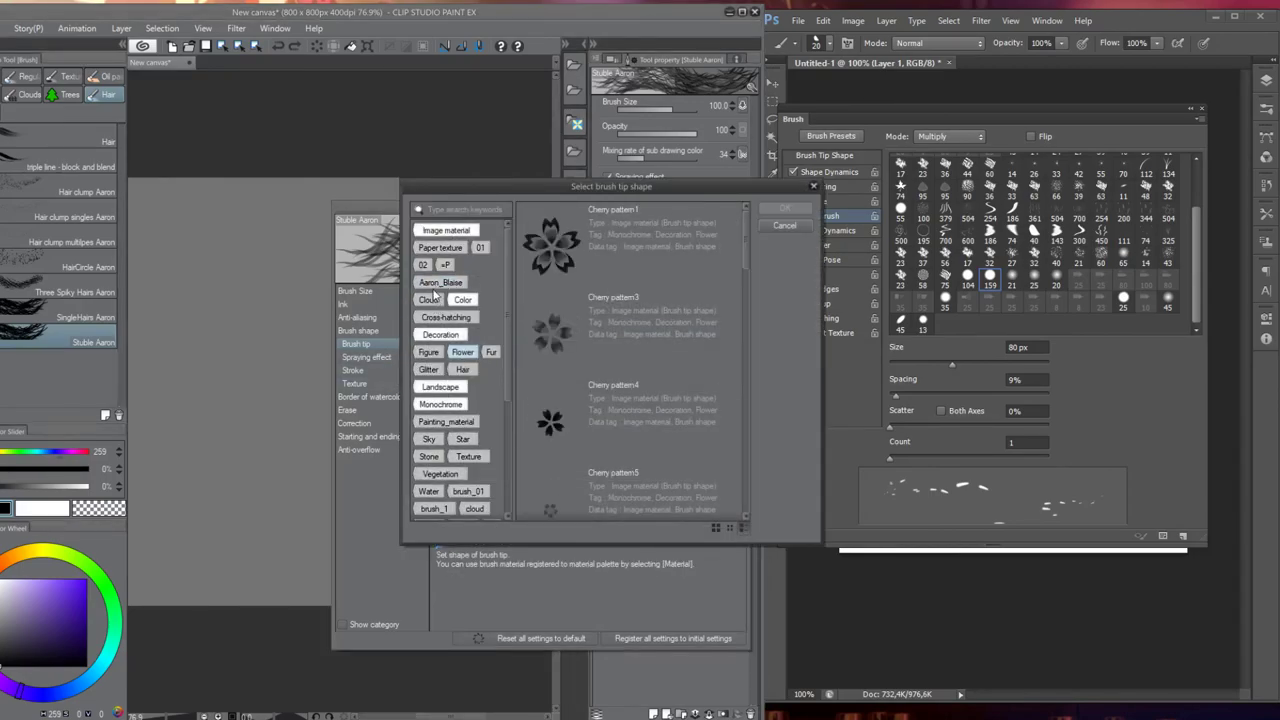
pyautogui.click(440, 282)
pyautogui.click(463, 370)
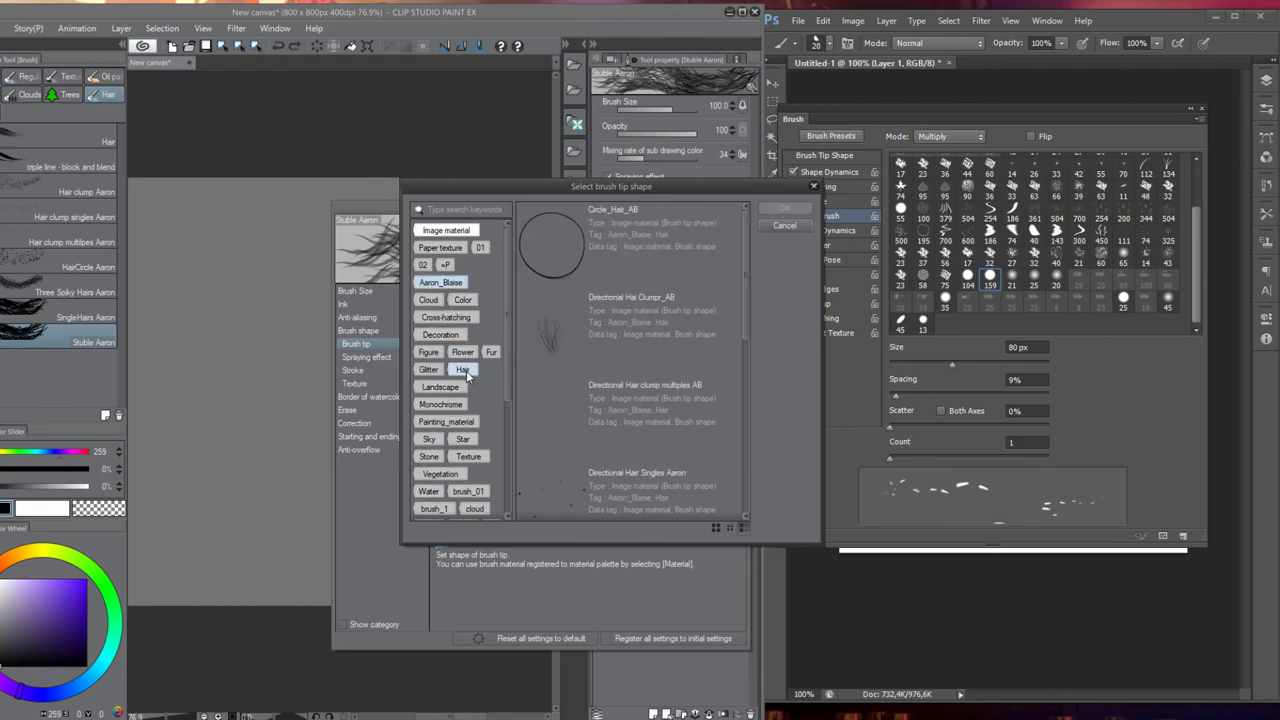
pyautogui.moveTo(744, 240); pyautogui.dragTo(729, 487)
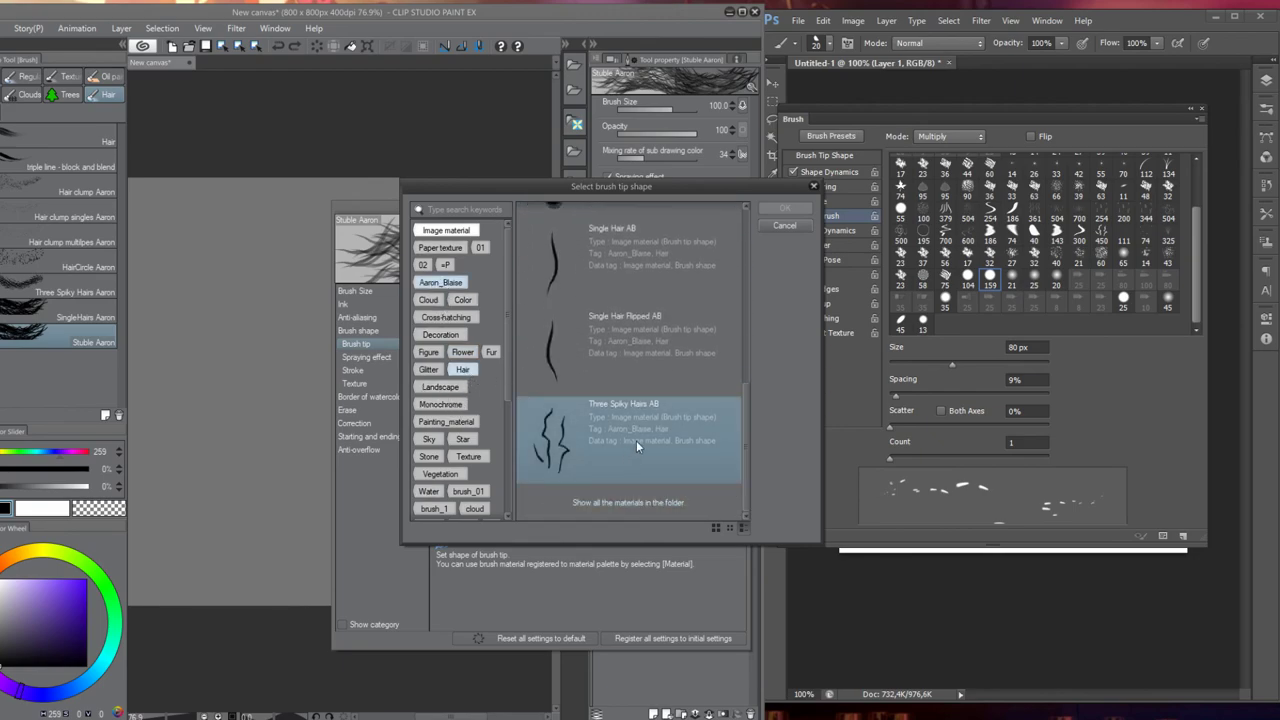
pyautogui.moveTo(744, 440); pyautogui.dragTo(750, 362)
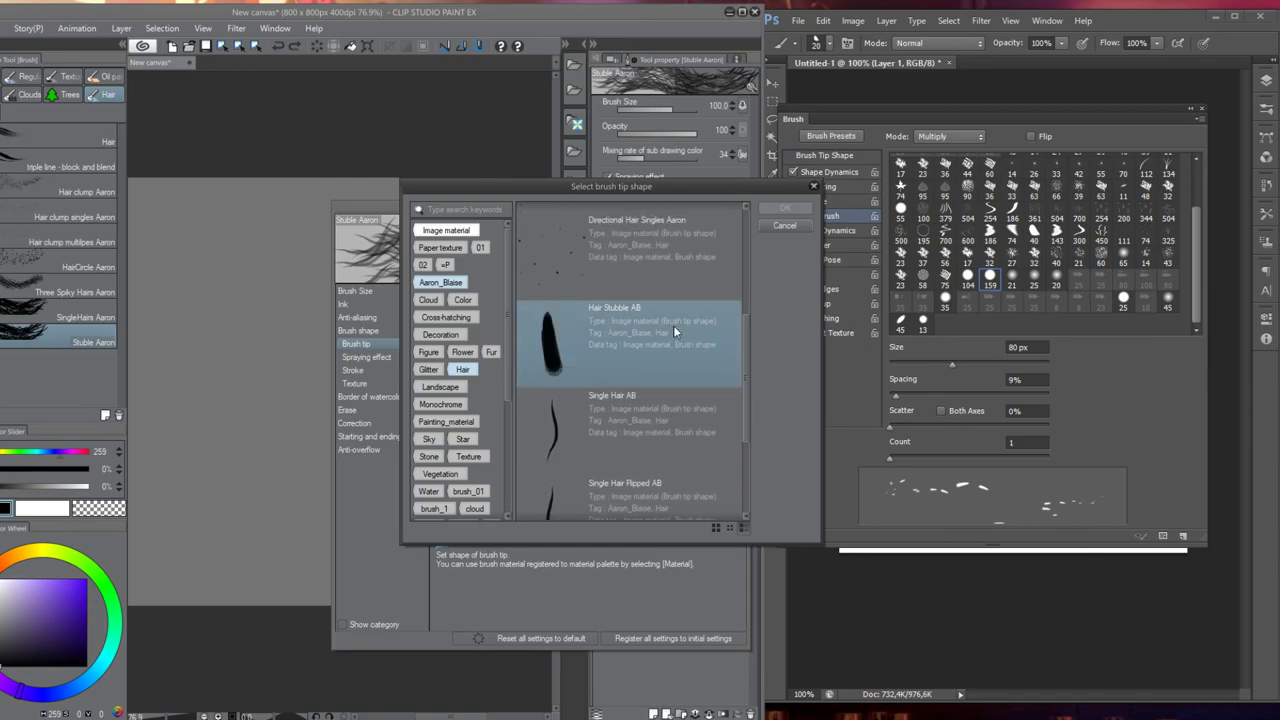
pyautogui.click(673, 331)
pyautogui.click(766, 208)
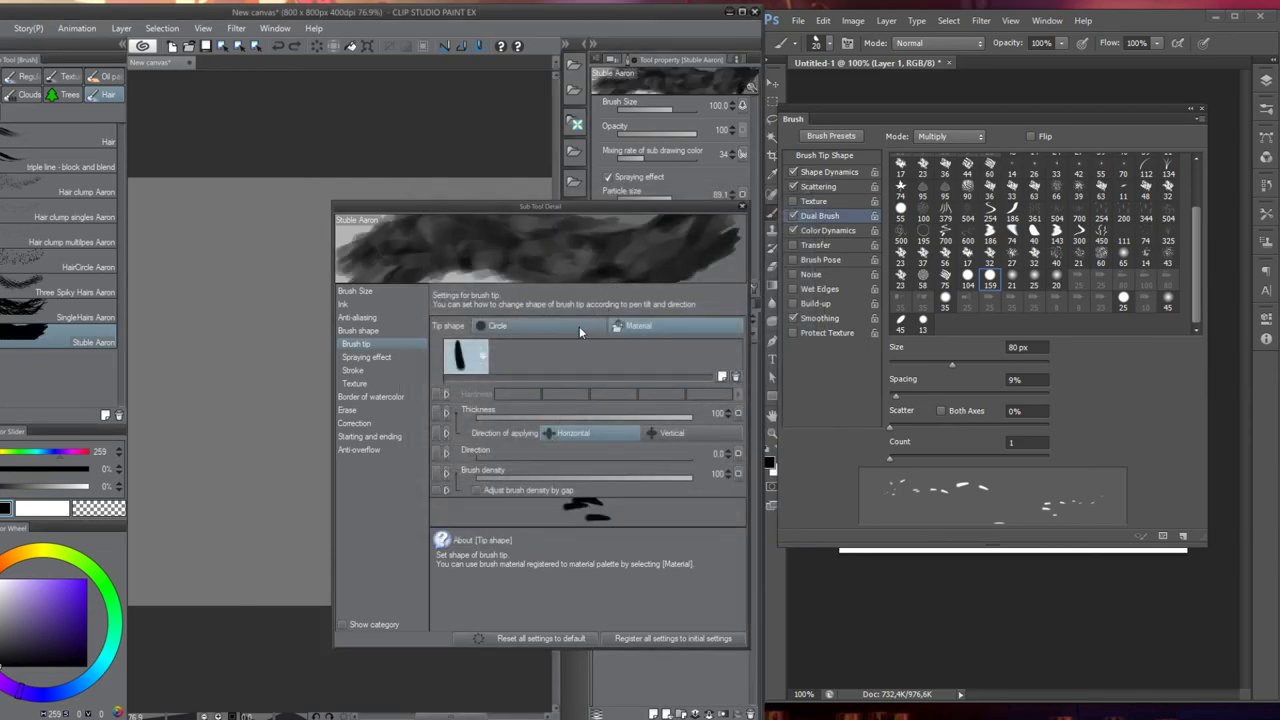
# Paint three test strokes with the Stuble Aaron brush and undo them
pyautogui.moveTo(225, 250); pyautogui.dragTo(262, 535)
pyautogui.hotkey('ctrl', 'z')
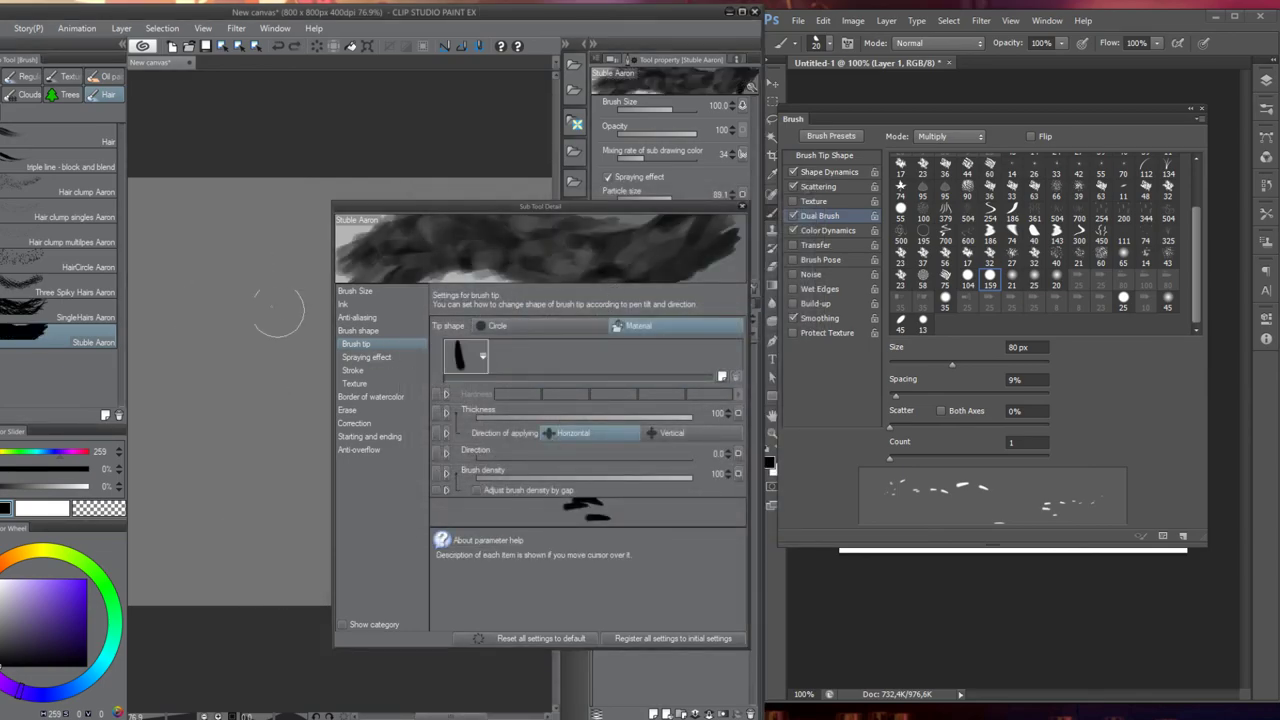
pyautogui.moveTo(232, 258)
pyautogui.mouseDown()
pyautogui.moveTo(228, 345)
pyautogui.moveTo(262, 525)
pyautogui.mouseUp()
pyautogui.hotkey('ctrl', 'z')
pyautogui.moveTo(214, 343)
pyautogui.mouseDown()
pyautogui.moveTo(234, 426)
pyautogui.moveTo(264, 458)
pyautogui.moveTo(258, 488)
pyautogui.moveTo(218, 473)
pyautogui.moveTo(201, 383)
pyautogui.moveTo(205, 513)
pyautogui.moveTo(228, 528)
pyautogui.moveTo(288, 446)
pyautogui.moveTo(275, 575)
pyautogui.mouseUp()
pyautogui.hotkey('ctrl', 'z')
pyautogui.hotkey('ctrl', 'z')
pyautogui.hotkey('ctrl', 'z')
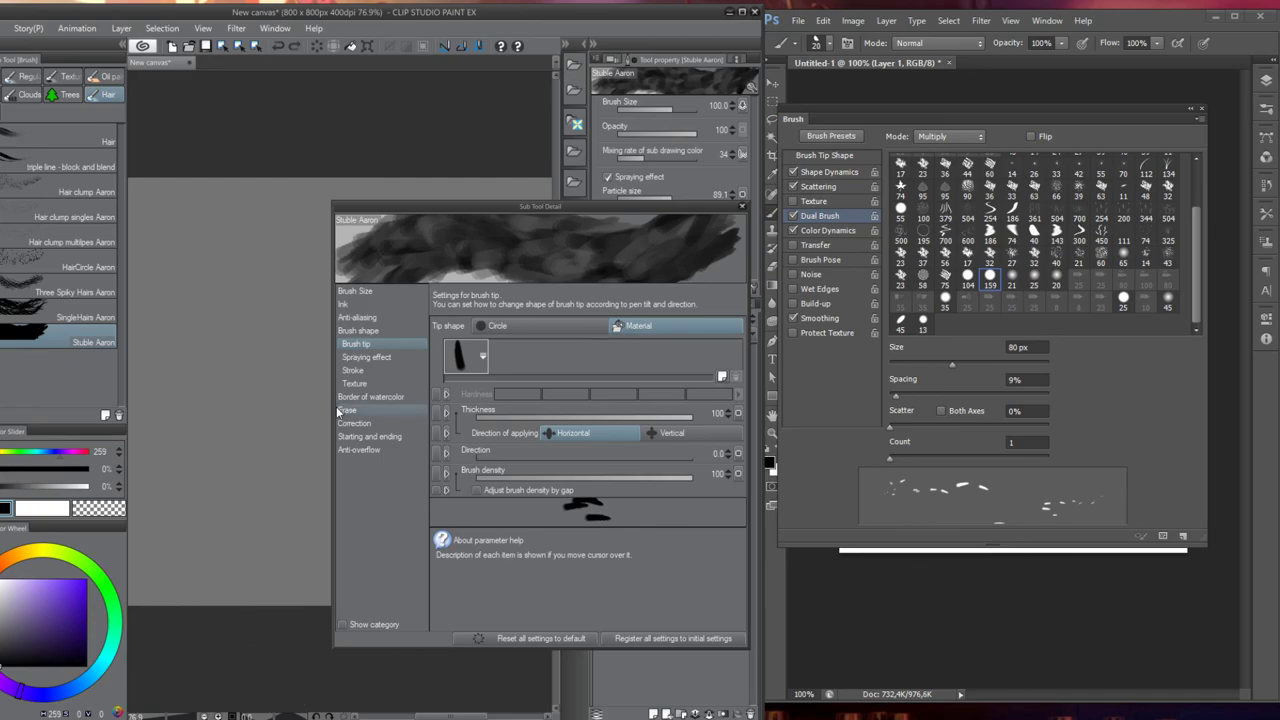
# Uncheck Pen pressure as an effect source for Brush Size
pyautogui.click(371, 294)
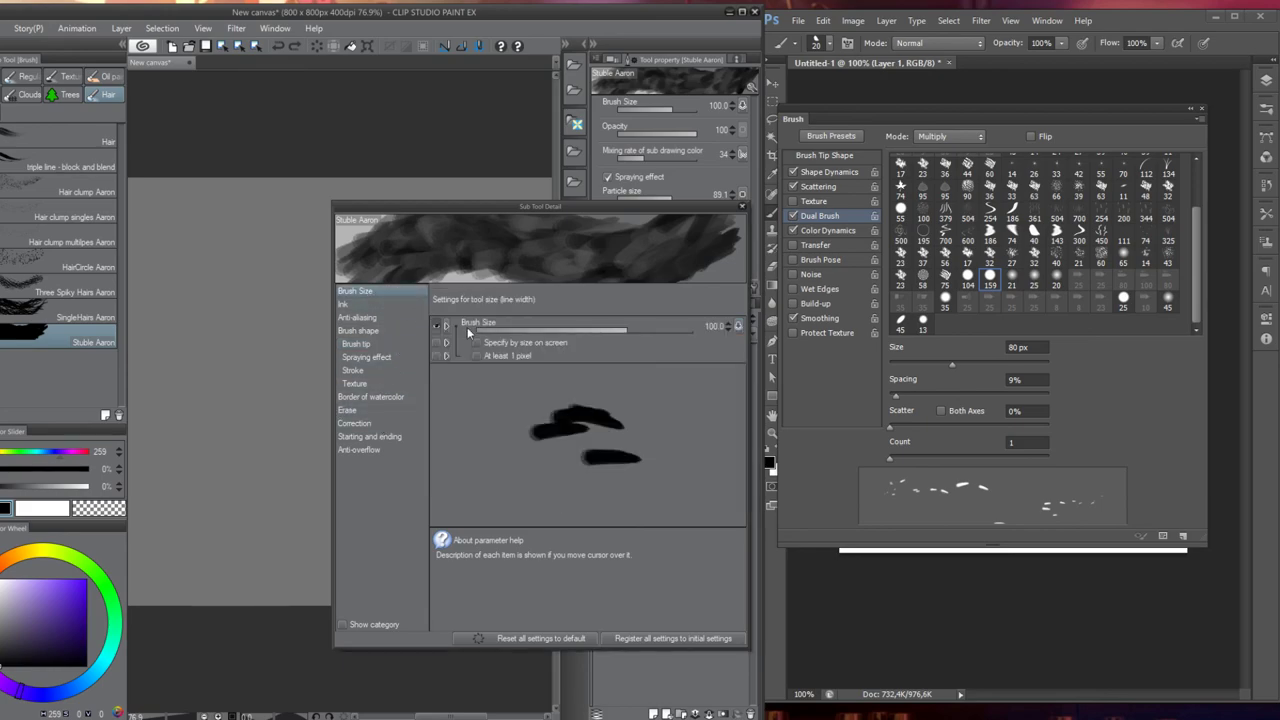
pyautogui.click(738, 327)
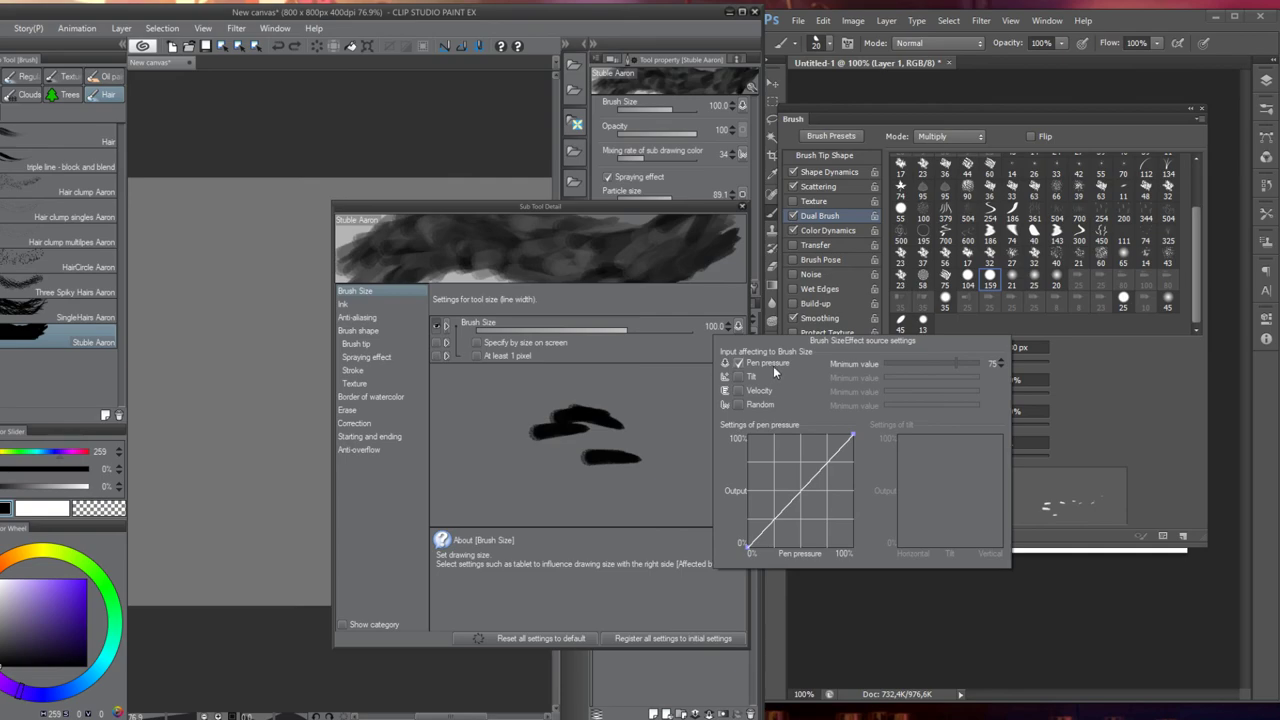
pyautogui.click(739, 363)
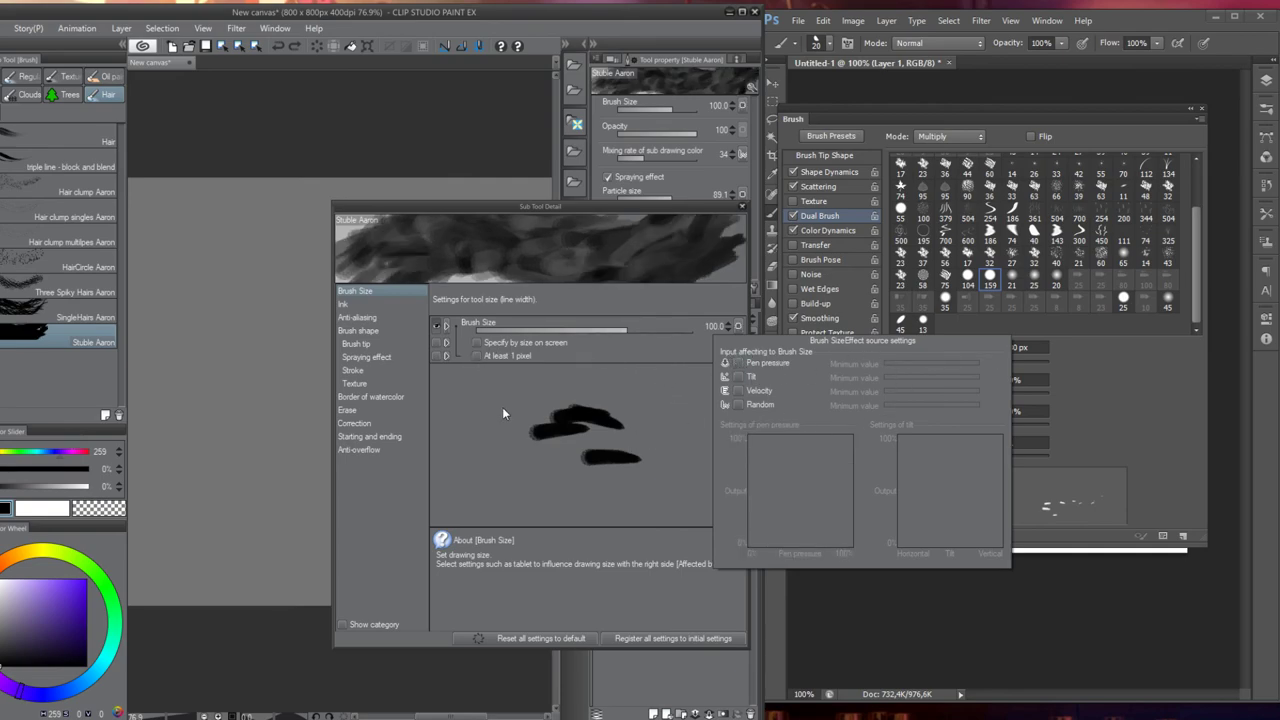
# Set the Ink's sub drawing colour mixing rate to 13 with Random minimum 4
pyautogui.click(355, 303)
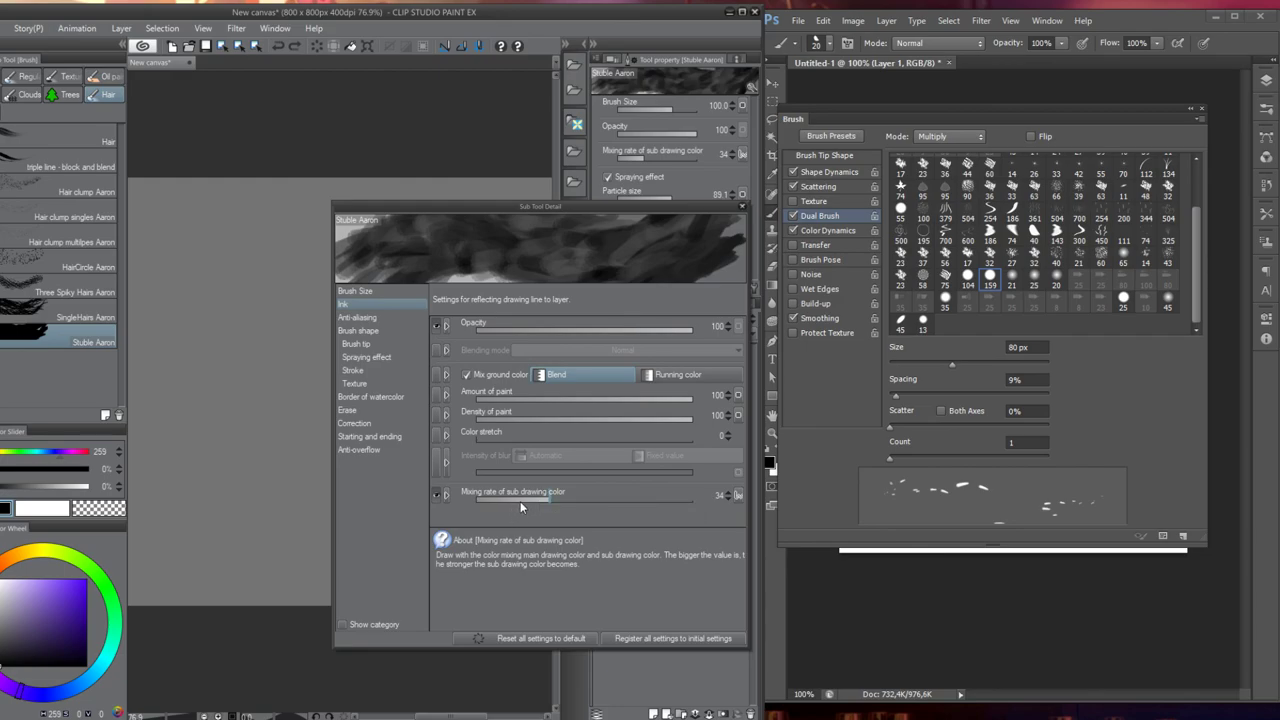
pyautogui.moveTo(520, 501); pyautogui.dragTo(503, 498)
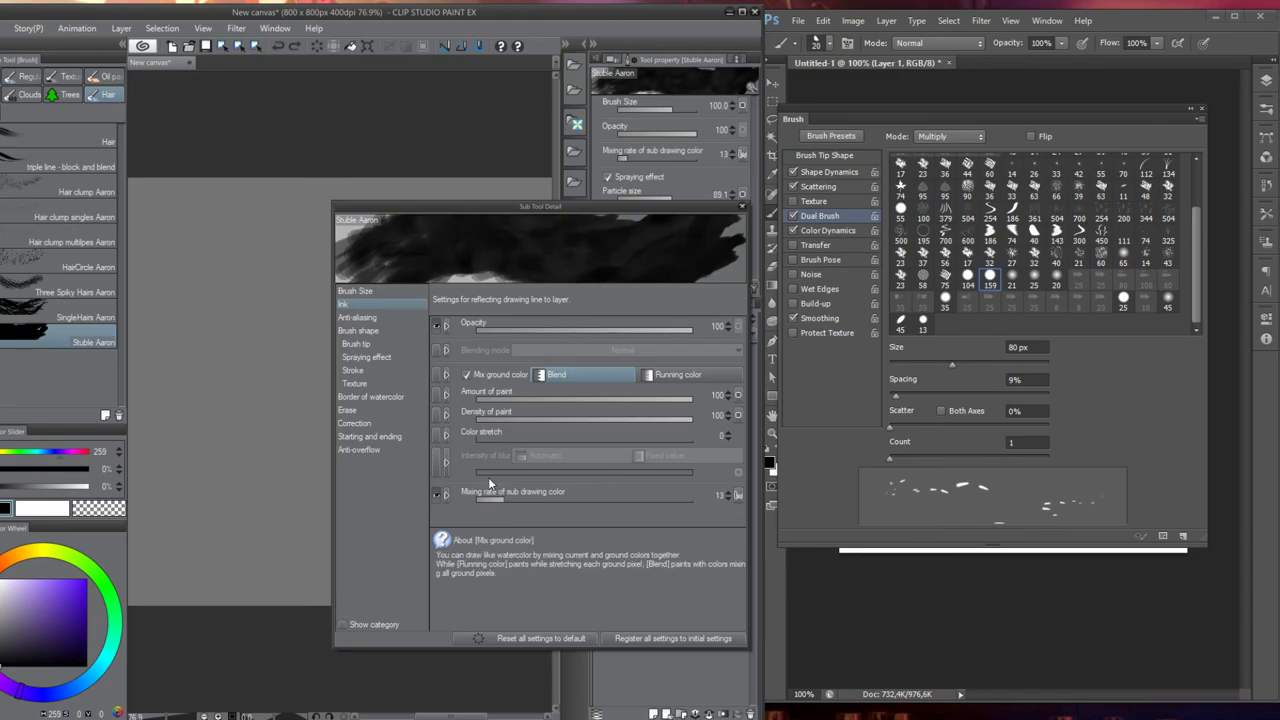
pyautogui.click(738, 495)
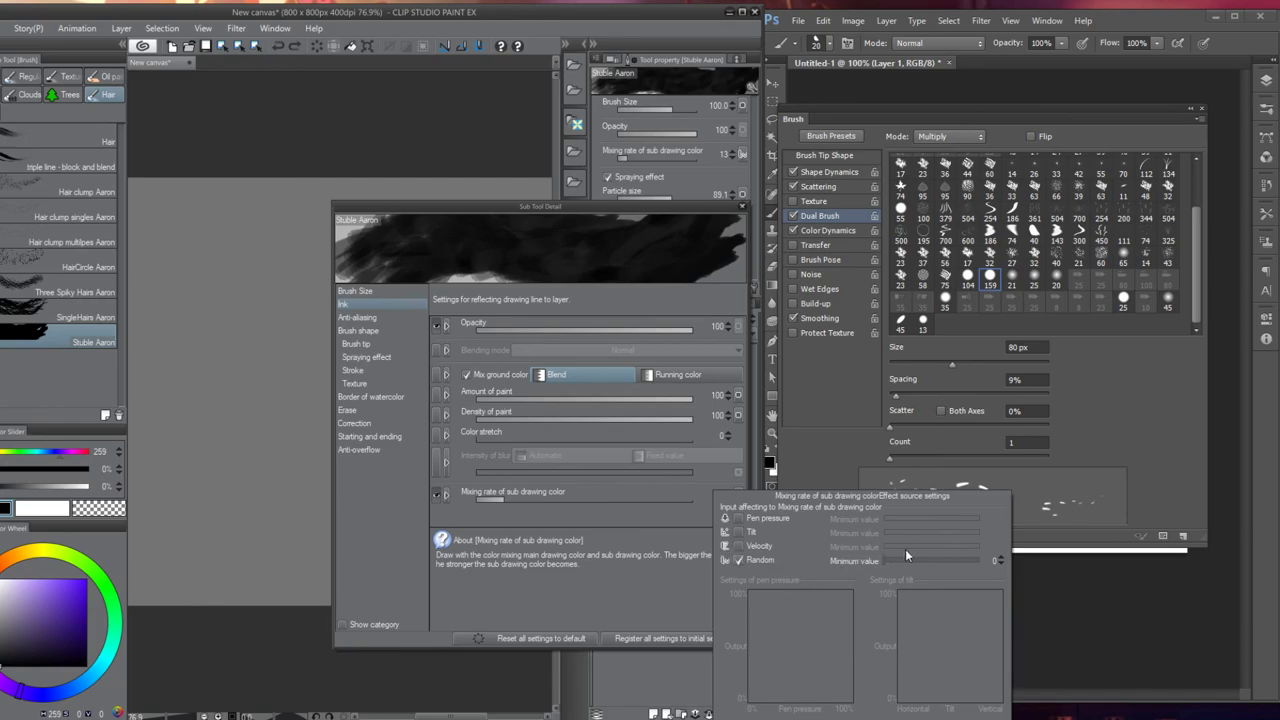
pyautogui.moveTo(906, 556); pyautogui.dragTo(888, 561)
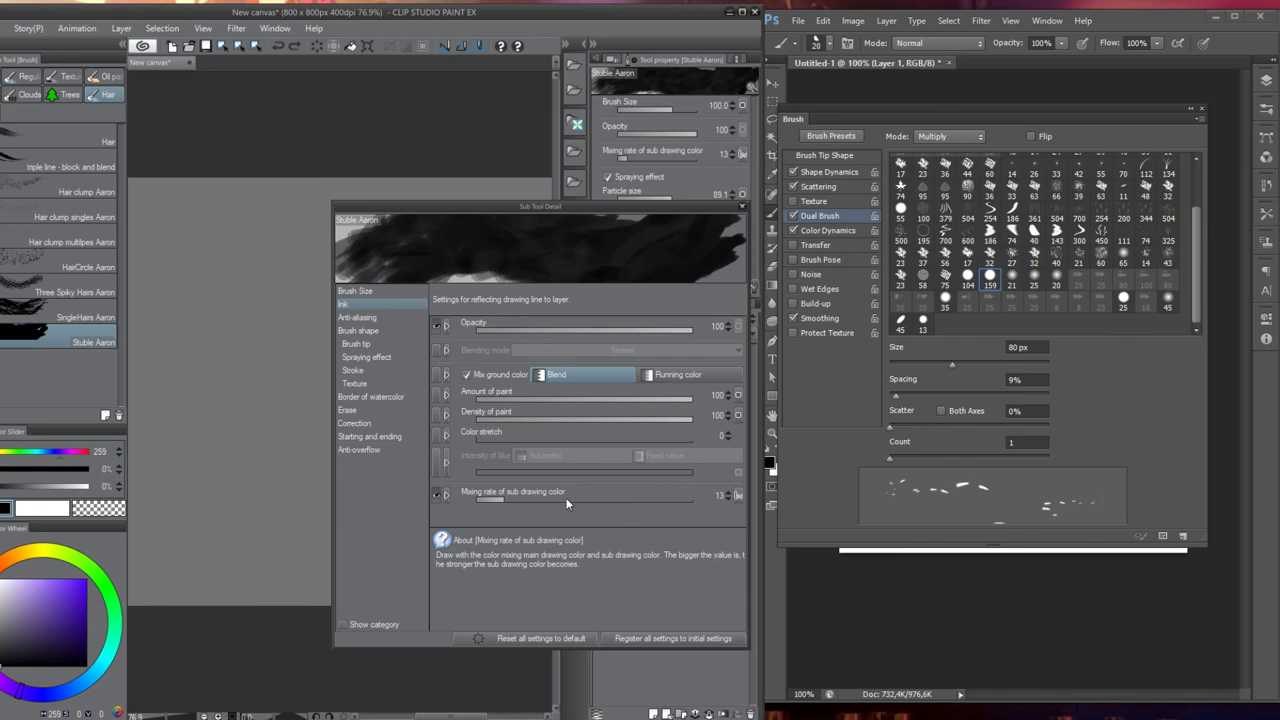
# Browse the Anti-aliasing and brush shape categories, ending on the Brush tip settings
pyautogui.click(366, 319)
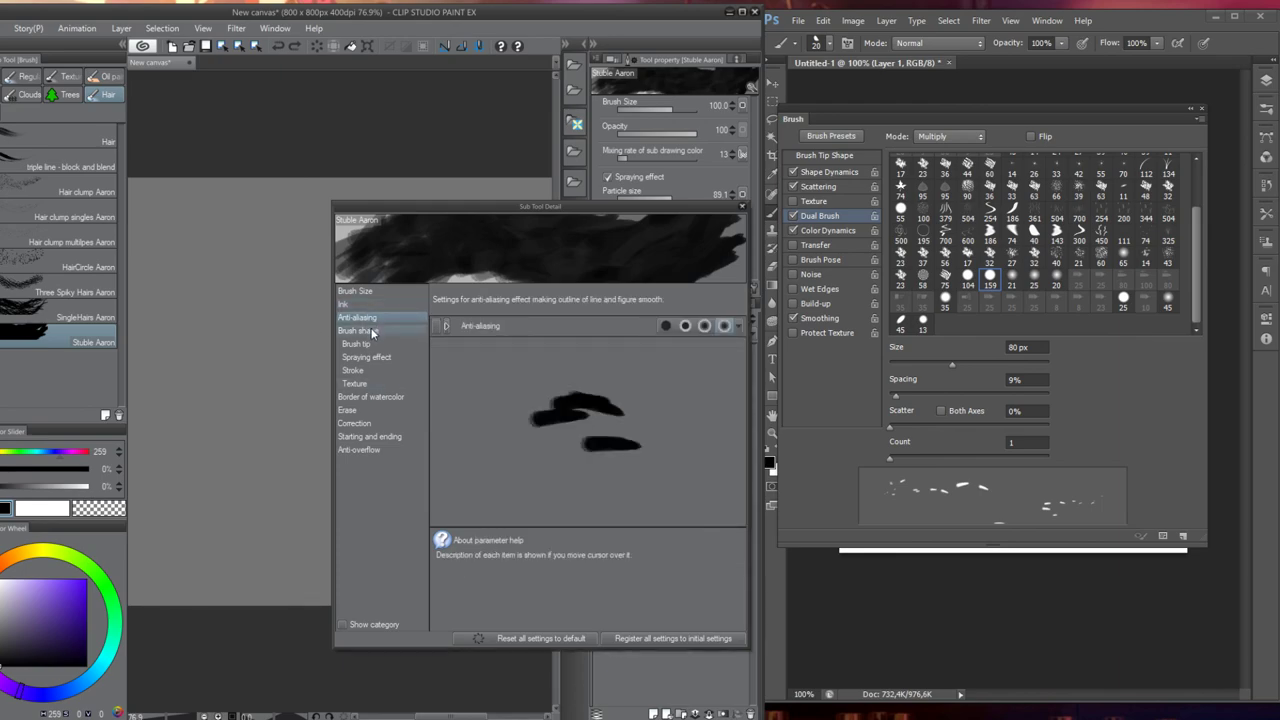
pyautogui.click(377, 330)
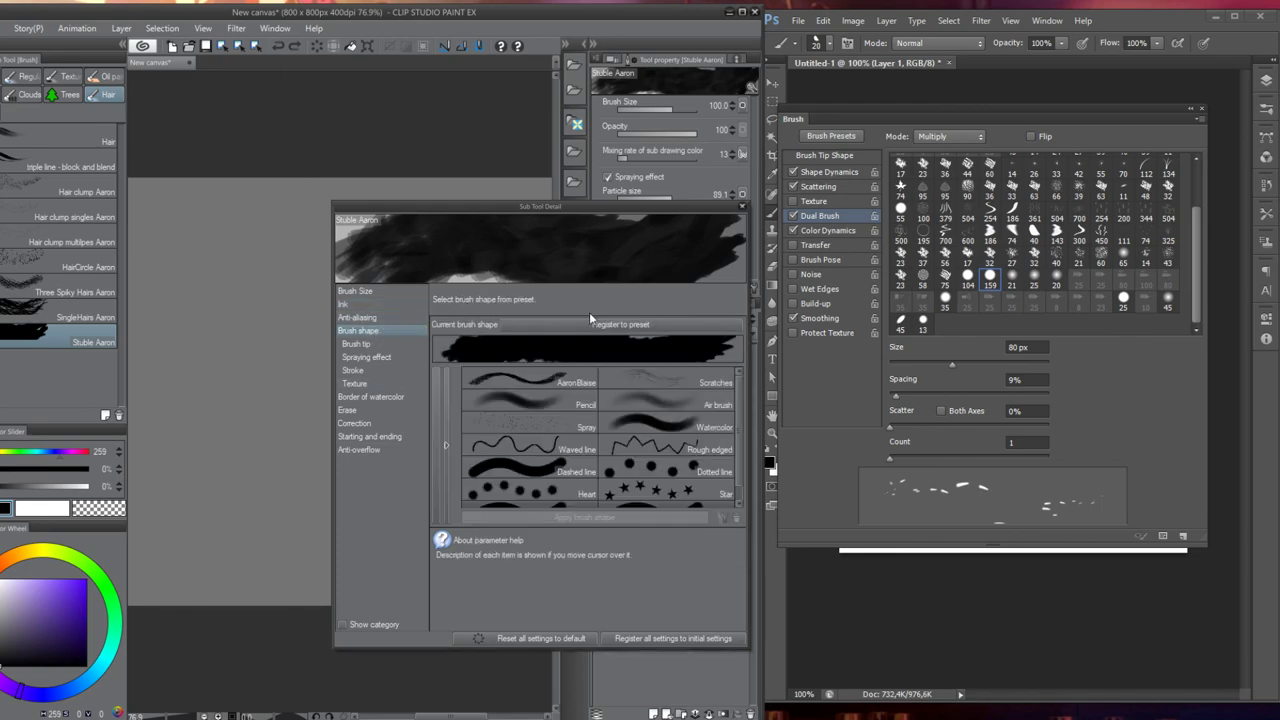
pyautogui.click(360, 317)
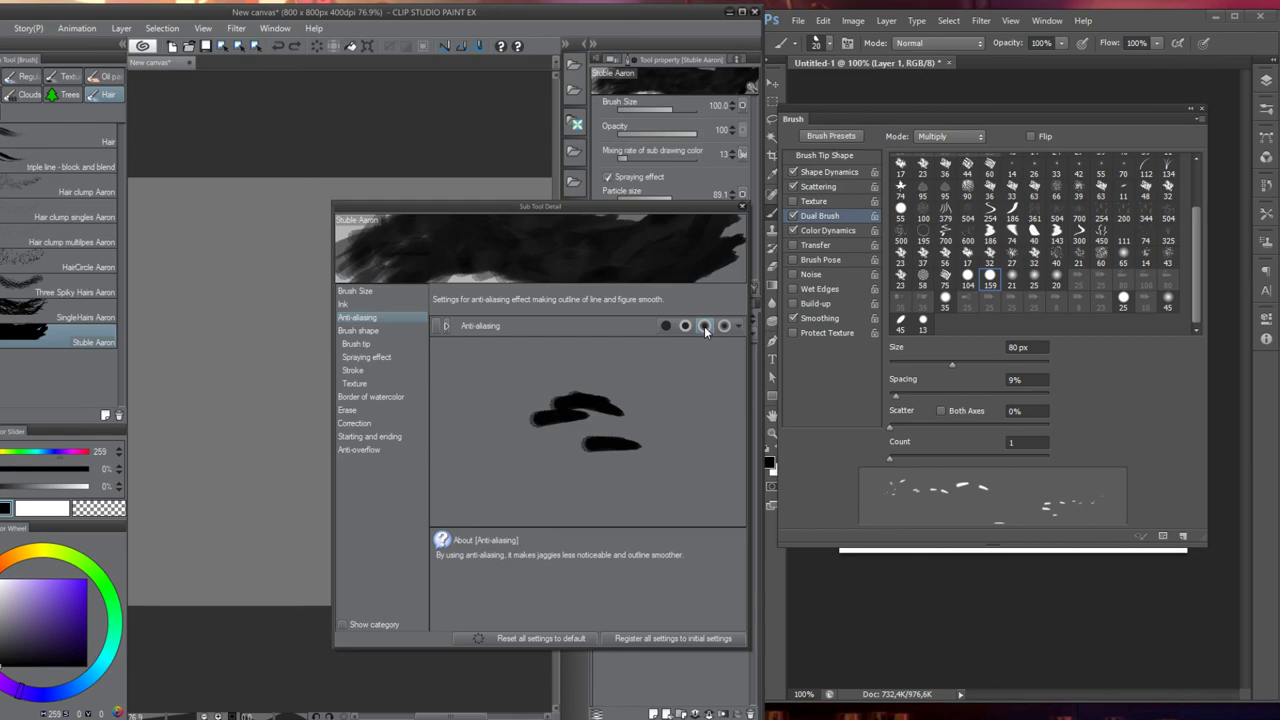
pyautogui.click(368, 331)
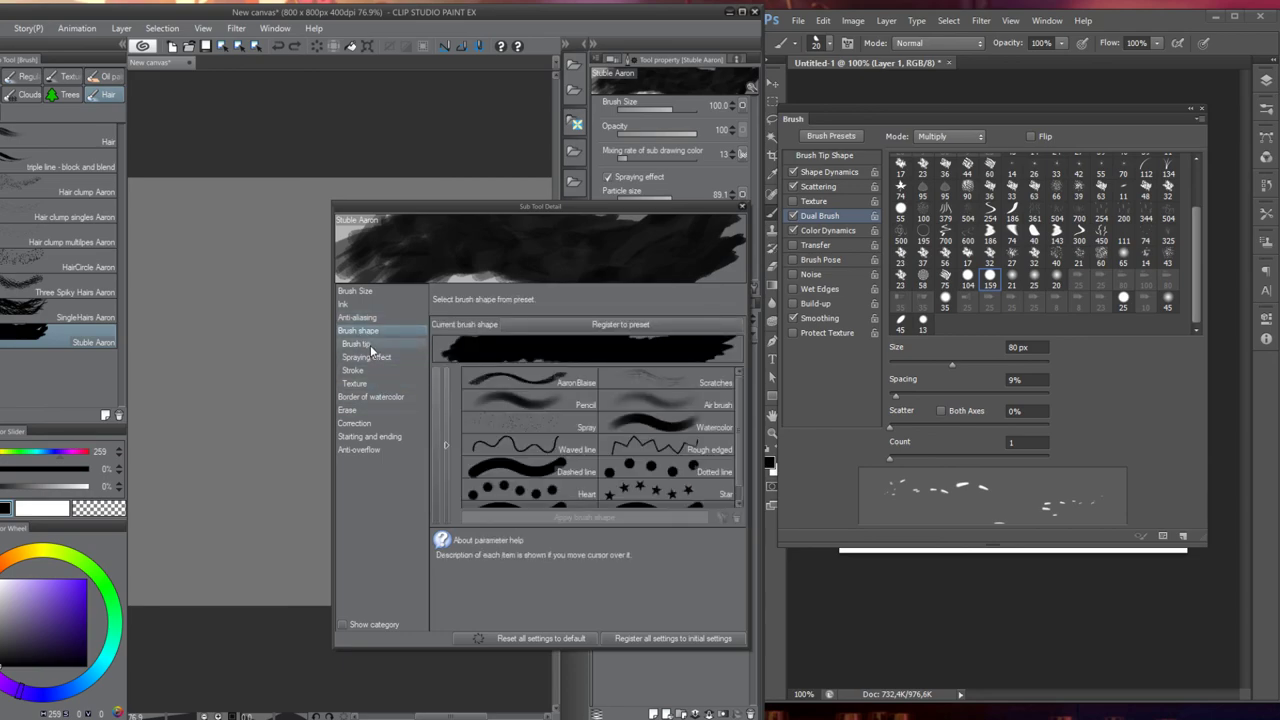
pyautogui.click(369, 344)
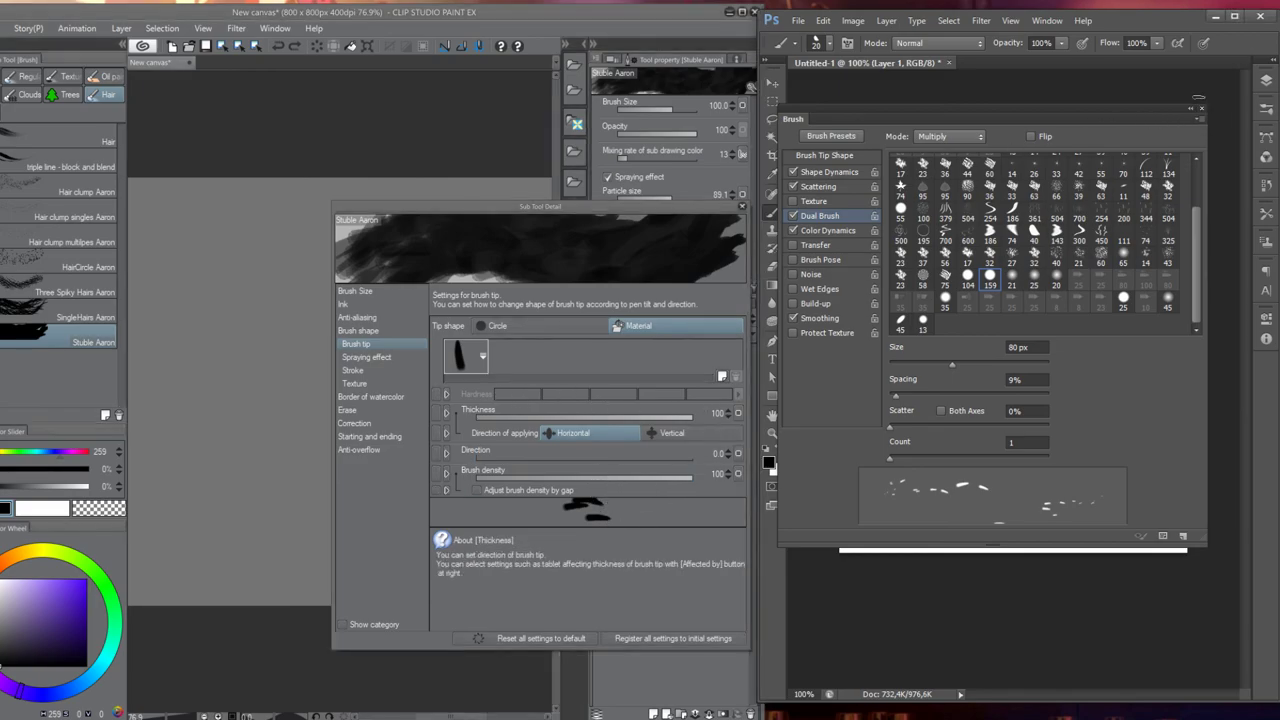
# Close Photoshop's Brush panel and spray stubble around the reference cloud, undoing the bottom rows
pyautogui.click(1201, 112)
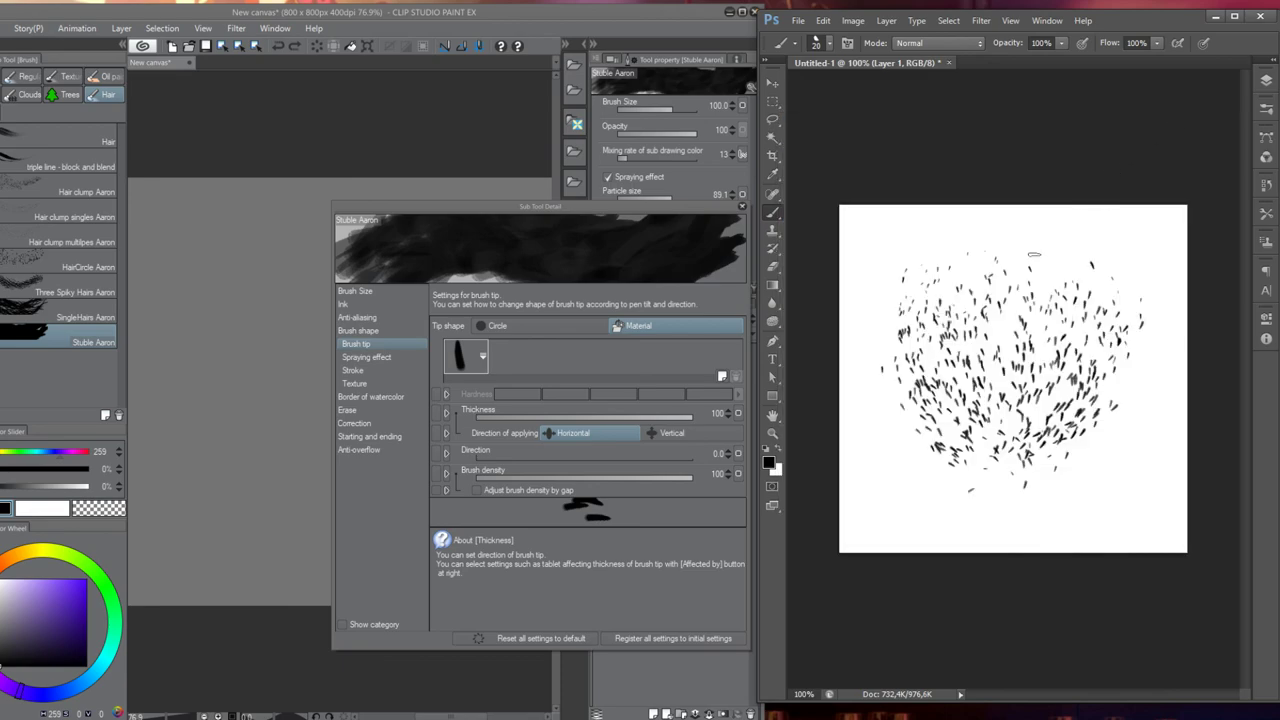
pyautogui.moveTo(994, 230)
pyautogui.mouseDown()
pyautogui.moveTo(961, 245)
pyautogui.moveTo(943, 433)
pyautogui.moveTo(942, 290)
pyautogui.moveTo(949, 412)
pyautogui.moveTo(907, 281)
pyautogui.moveTo(939, 420)
pyautogui.mouseUp()
pyautogui.moveTo(923, 511); pyautogui.dragTo(1062, 521)
pyautogui.hotkey('ctrl', 'z')
pyautogui.moveTo(935, 540); pyautogui.dragTo(1106, 528)
pyautogui.hotkey('ctrl', 'z')
pyautogui.moveTo(1137, 521)
pyautogui.mouseDown()
pyautogui.moveTo(883, 537)
pyautogui.moveTo(929, 528)
pyautogui.moveTo(890, 486)
pyautogui.moveTo(876, 383)
pyautogui.moveTo(901, 478)
pyautogui.mouseUp()
pyautogui.hotkey('ctrl', 'z')
pyautogui.hotkey('ctrl', 'z')
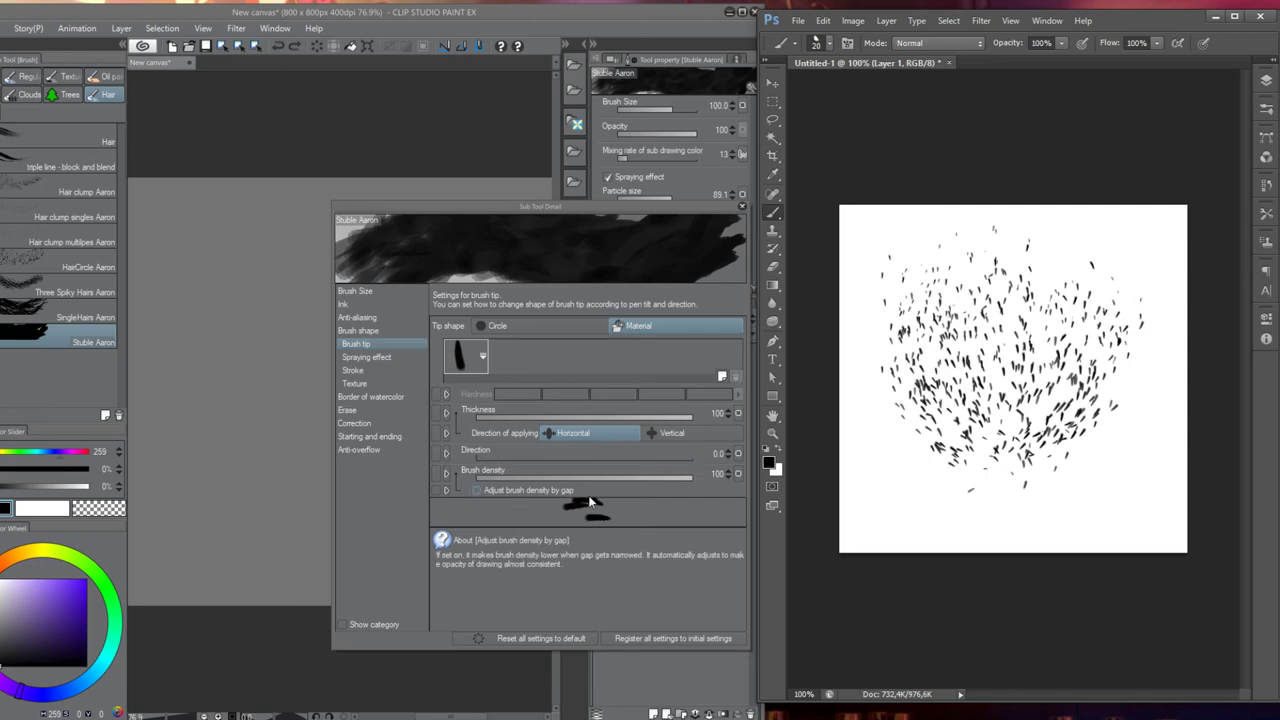
pyautogui.click(405, 396)
# Set particle density to its lowest, with pen-pressure minimum 25 and an upward-bent curve
pyautogui.click(382, 357)
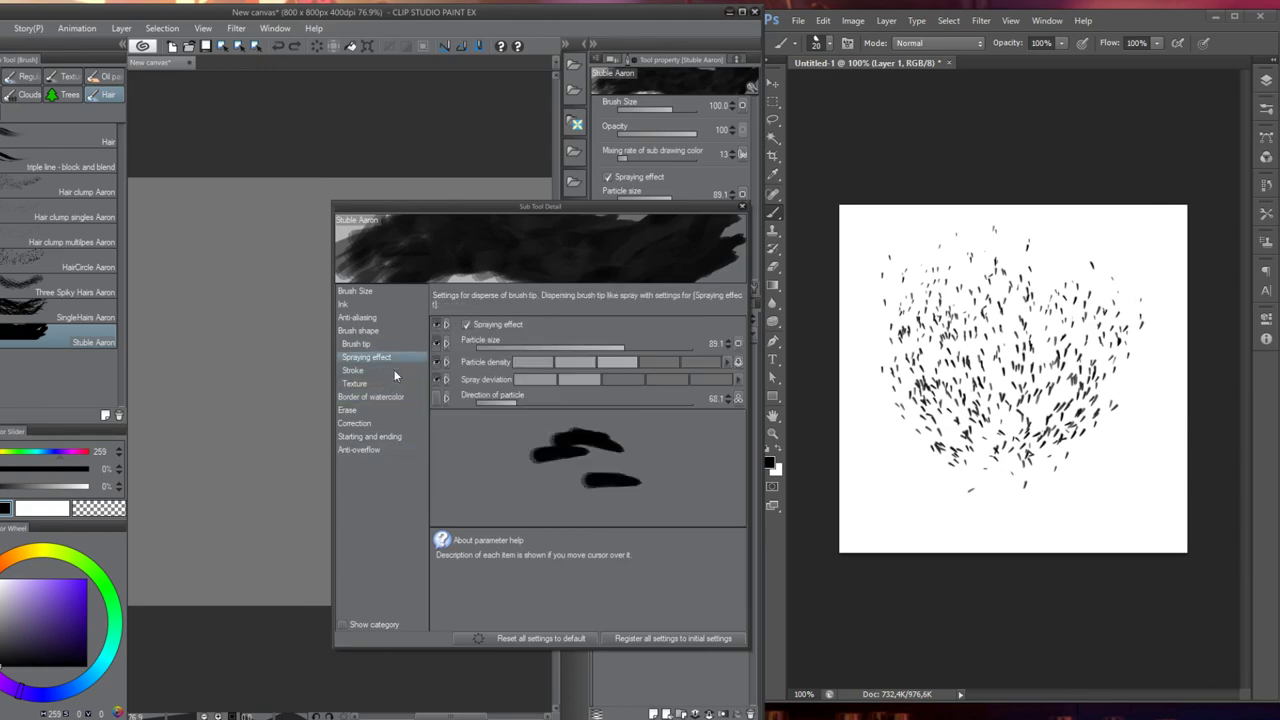
pyautogui.click(521, 362)
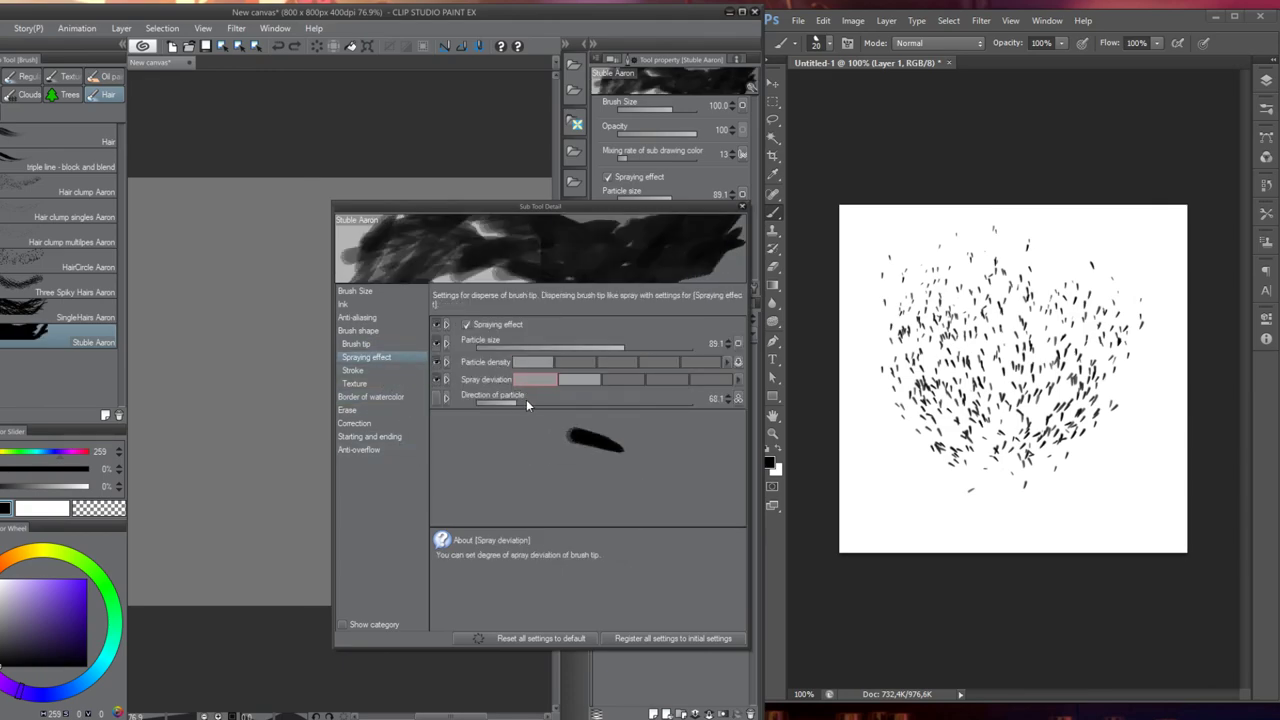
pyautogui.click(738, 362)
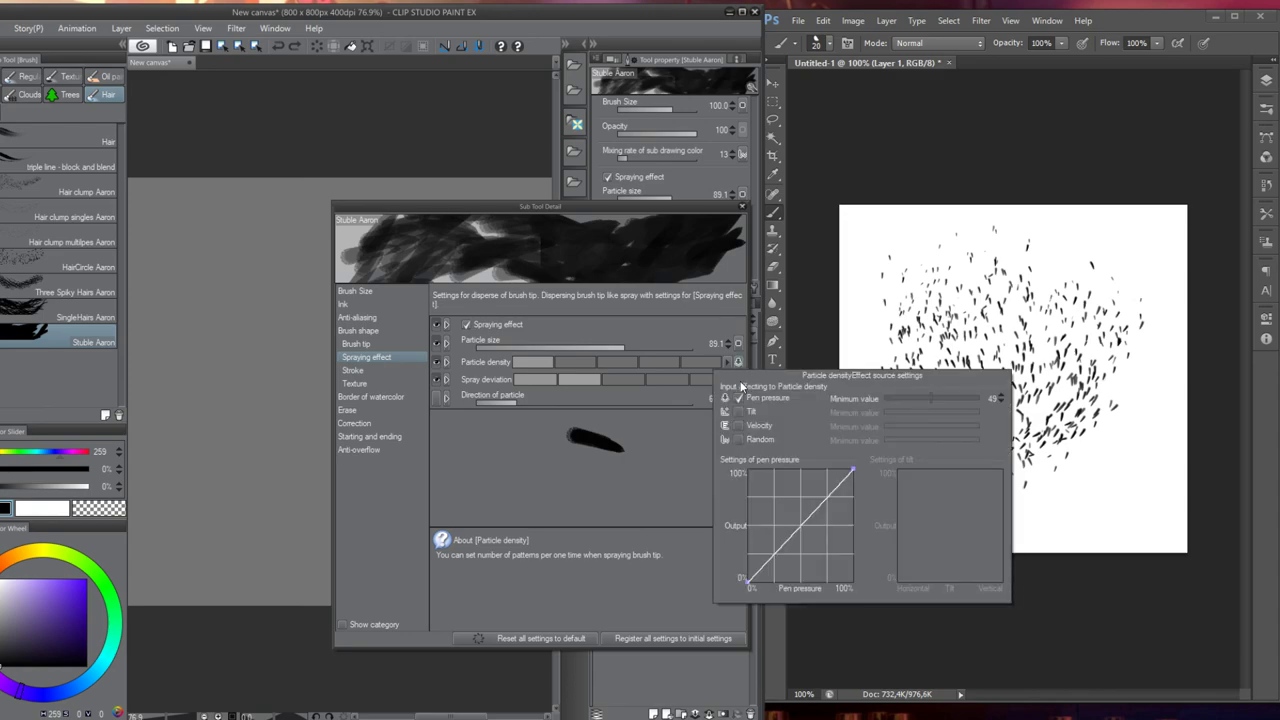
pyautogui.click(897, 402)
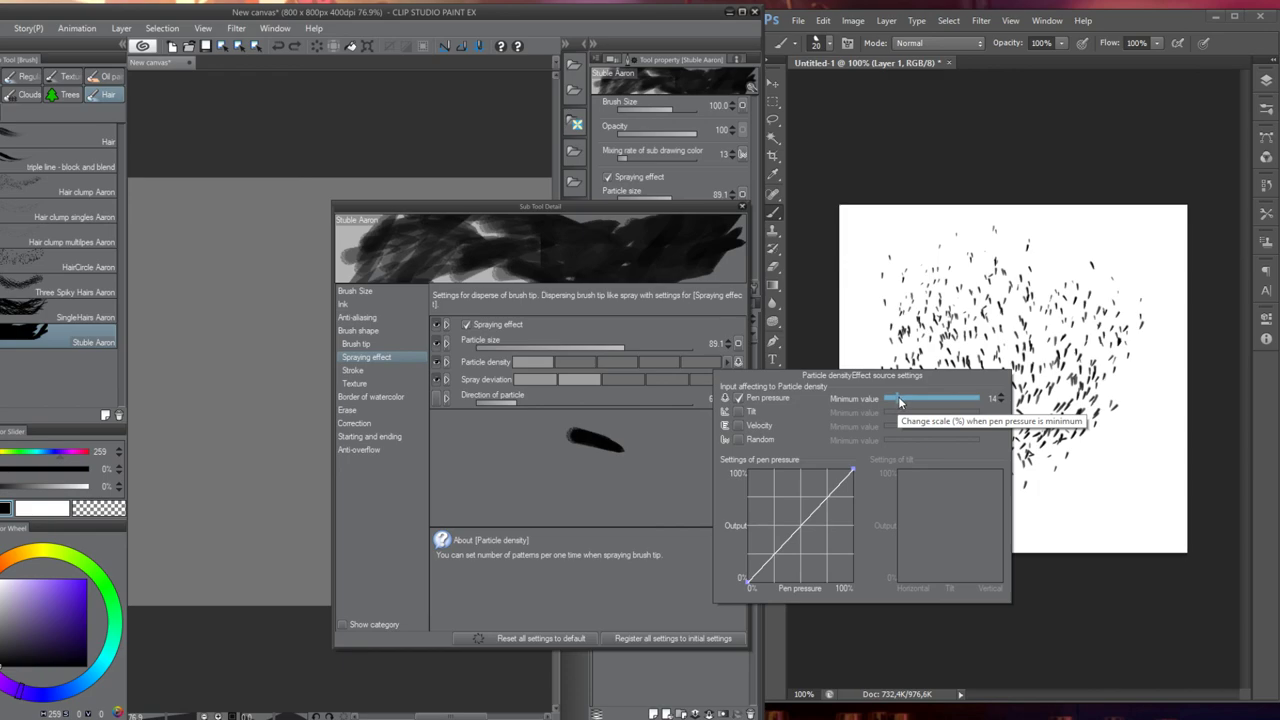
pyautogui.moveTo(899, 401); pyautogui.dragTo(906, 398)
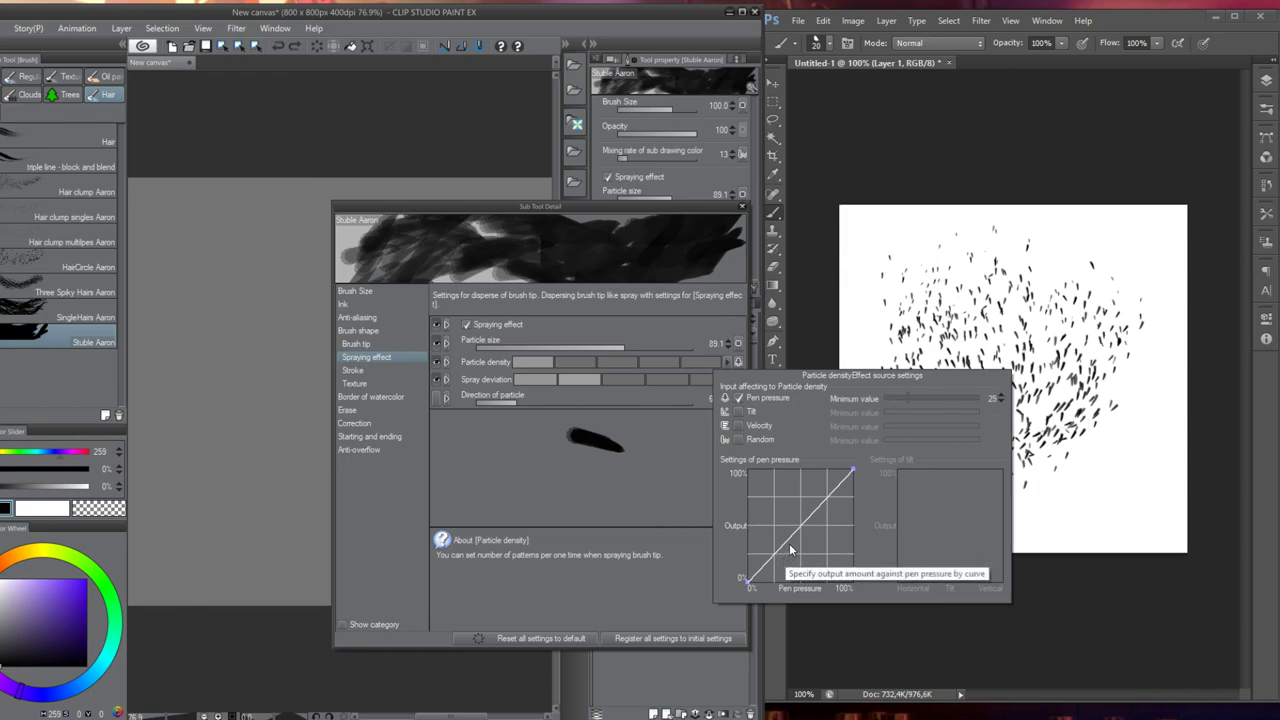
pyautogui.moveTo(808, 526); pyautogui.dragTo(746, 476)
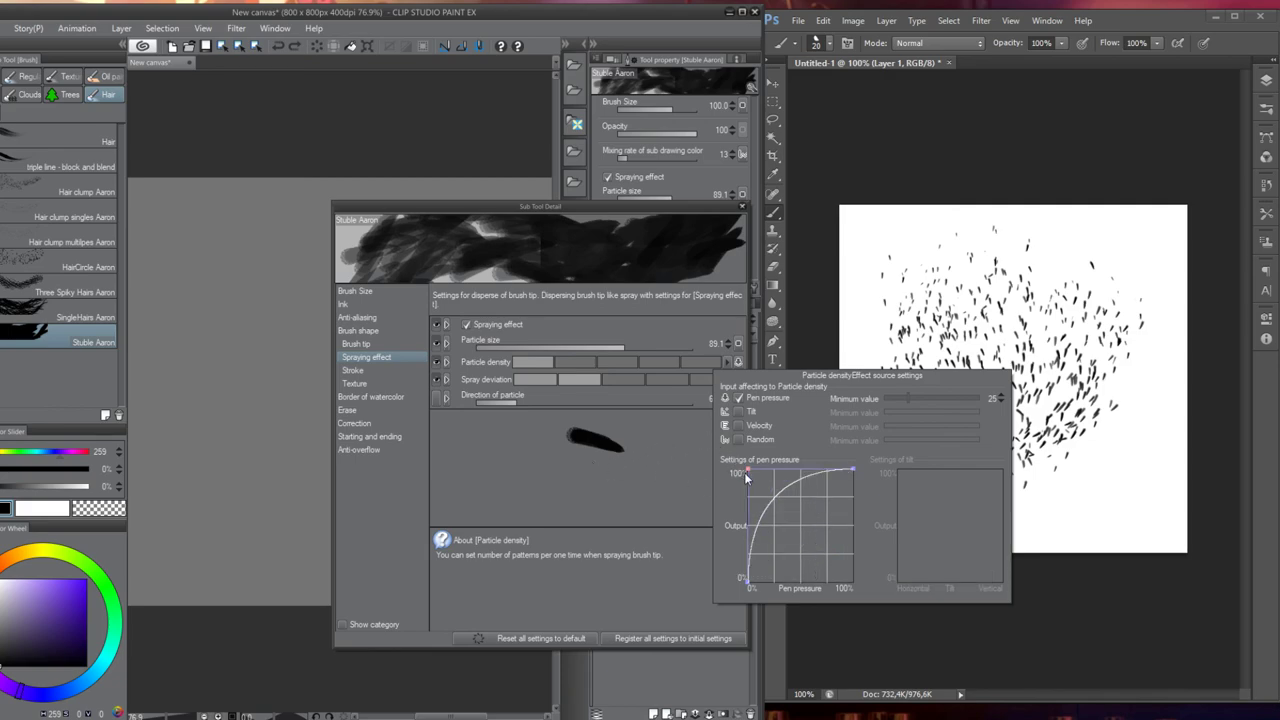
pyautogui.click(240, 371)
pyautogui.moveTo(240, 371)
pyautogui.mouseDown()
pyautogui.moveTo(255, 400)
pyautogui.moveTo(245, 492)
pyautogui.moveTo(243, 434)
pyautogui.moveTo(212, 392)
pyautogui.mouseUp()
pyautogui.press('Delete')
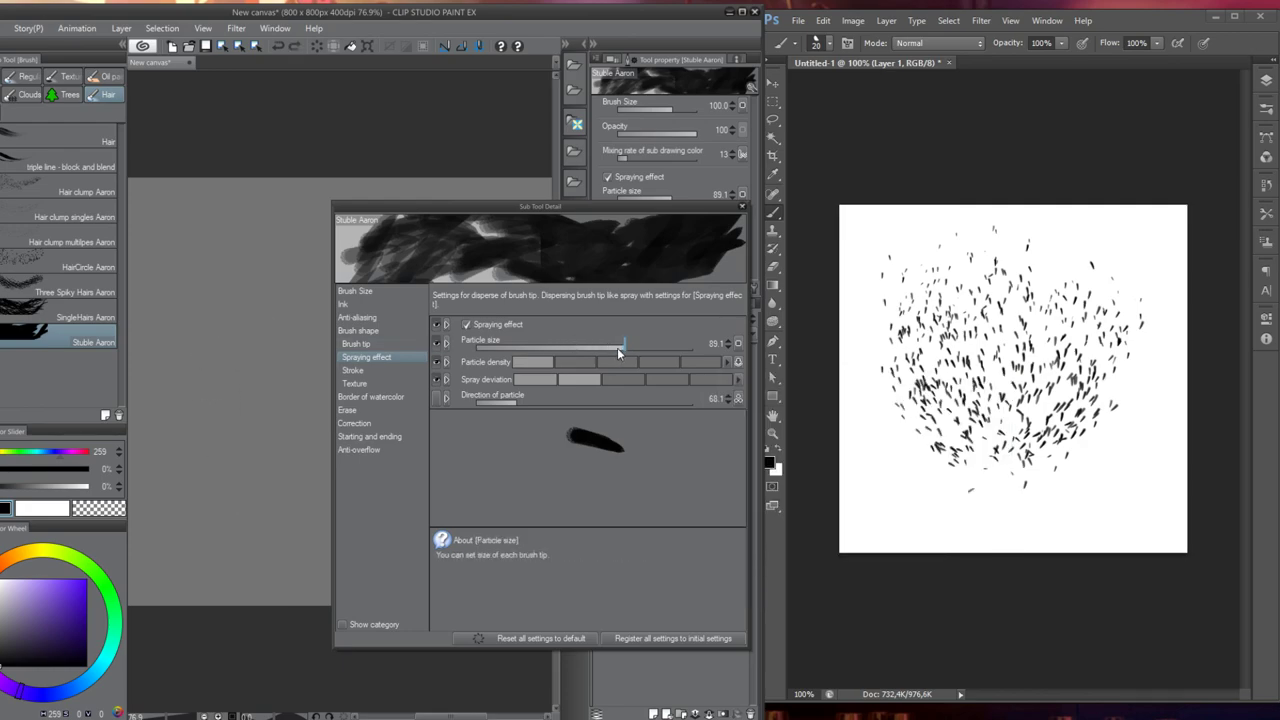
# Try particle size 1.9, then settle on 13.3, testing each with a stroke
pyautogui.moveTo(617, 347); pyautogui.dragTo(540, 350)
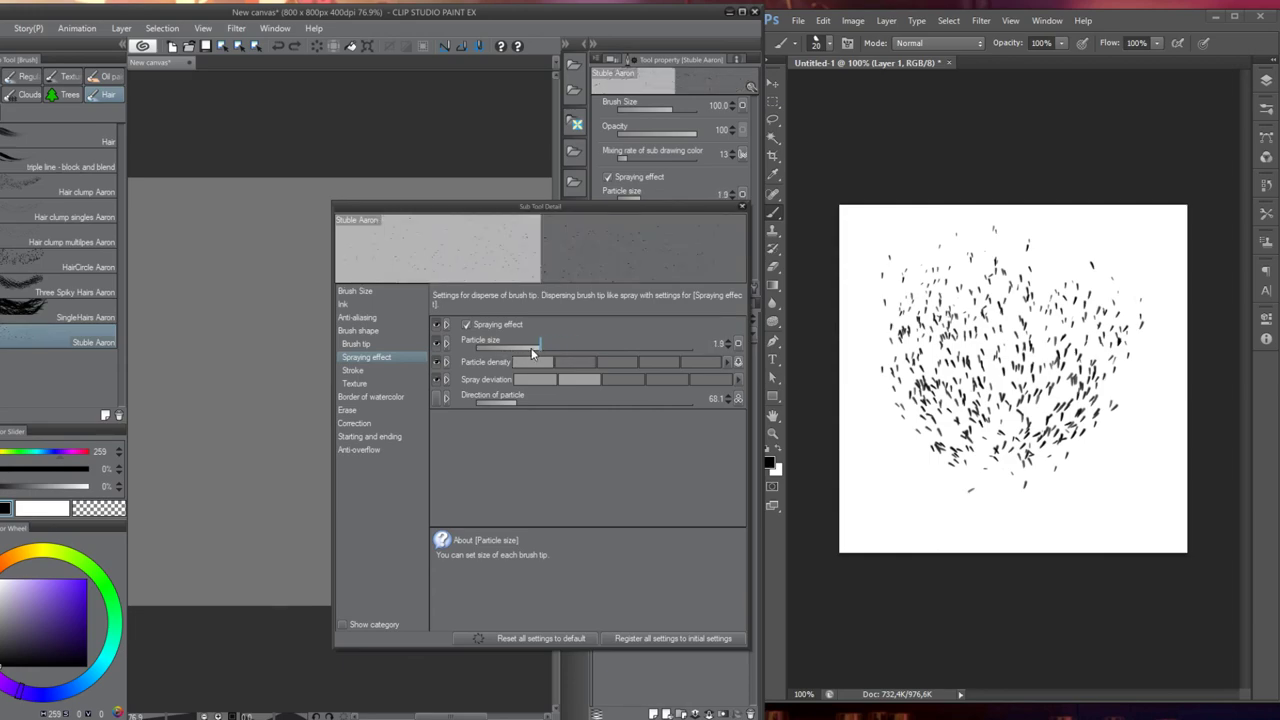
pyautogui.moveTo(243, 294)
pyautogui.mouseDown()
pyautogui.moveTo(247, 482)
pyautogui.moveTo(280, 470)
pyautogui.mouseUp()
pyautogui.moveTo(559, 347); pyautogui.dragTo(578, 348)
pyautogui.moveTo(228, 318); pyautogui.dragTo(242, 490)
pyautogui.hotkey('ctrl', 'z')
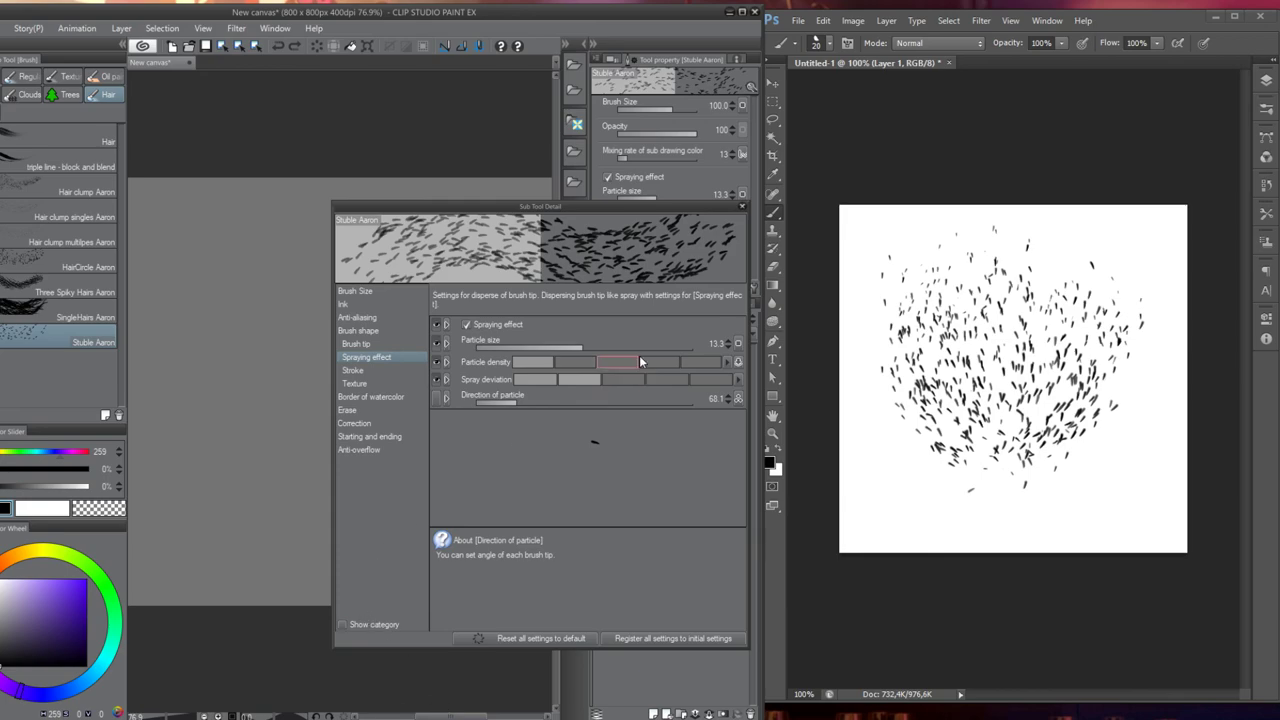
# Reshape the density pressure curve and drop its minimum to 0, test-spraying stubble strokes
pyautogui.click(739, 362)
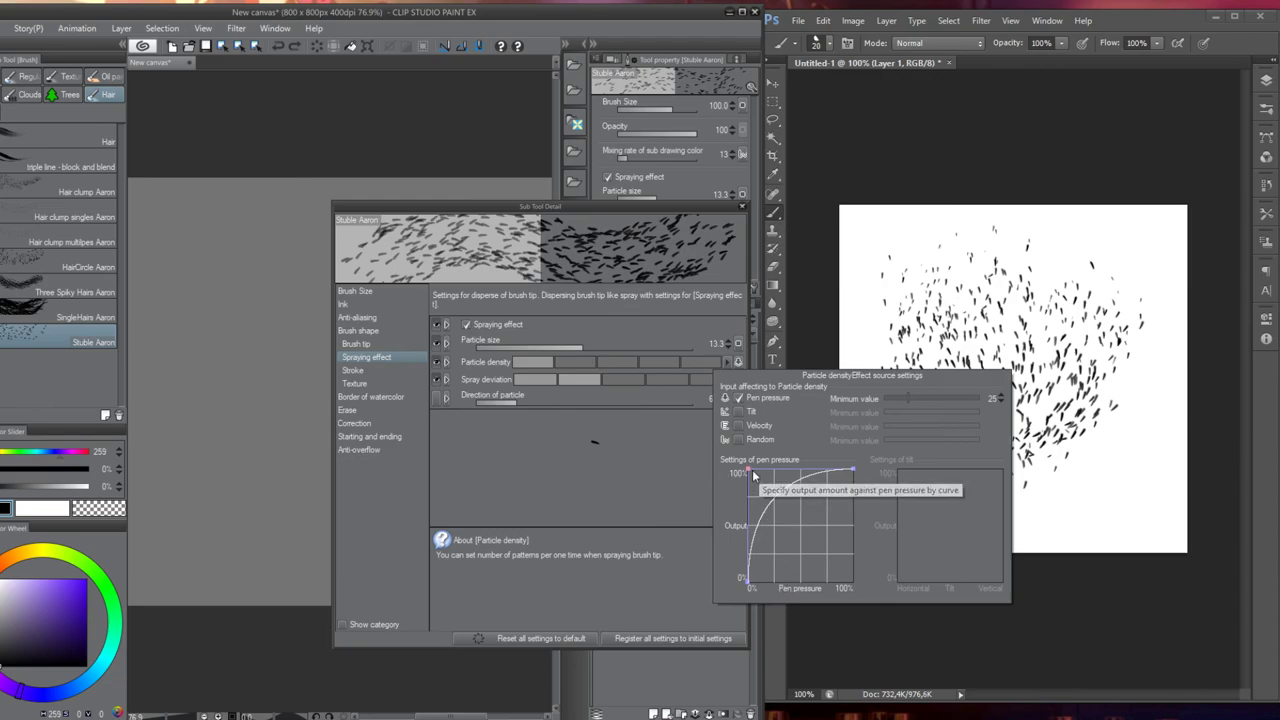
pyautogui.moveTo(751, 475); pyautogui.dragTo(859, 602)
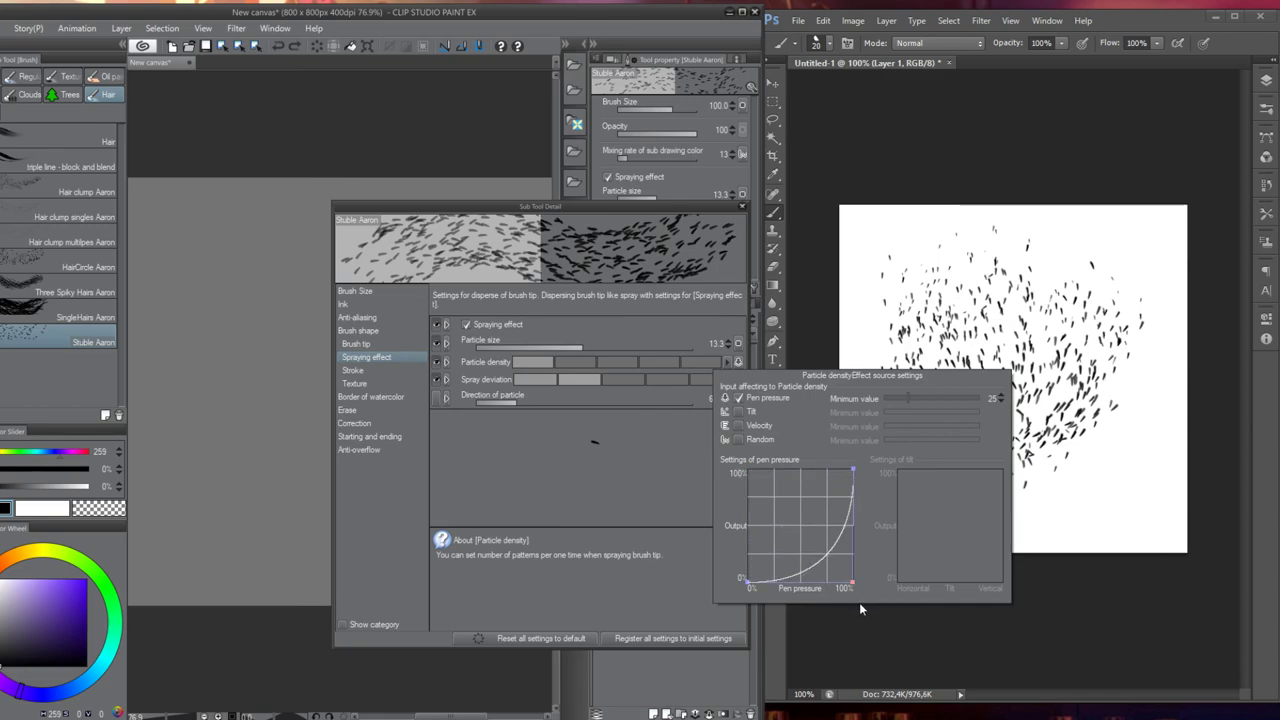
pyautogui.click(203, 326)
pyautogui.moveTo(203, 290)
pyautogui.mouseDown()
pyautogui.moveTo(203, 457)
pyautogui.moveTo(191, 386)
pyautogui.moveTo(200, 470)
pyautogui.mouseUp()
pyautogui.hotkey('ctrl', 'z')
pyautogui.hotkey('ctrl', 'z')
pyautogui.moveTo(212, 316); pyautogui.dragTo(218, 457)
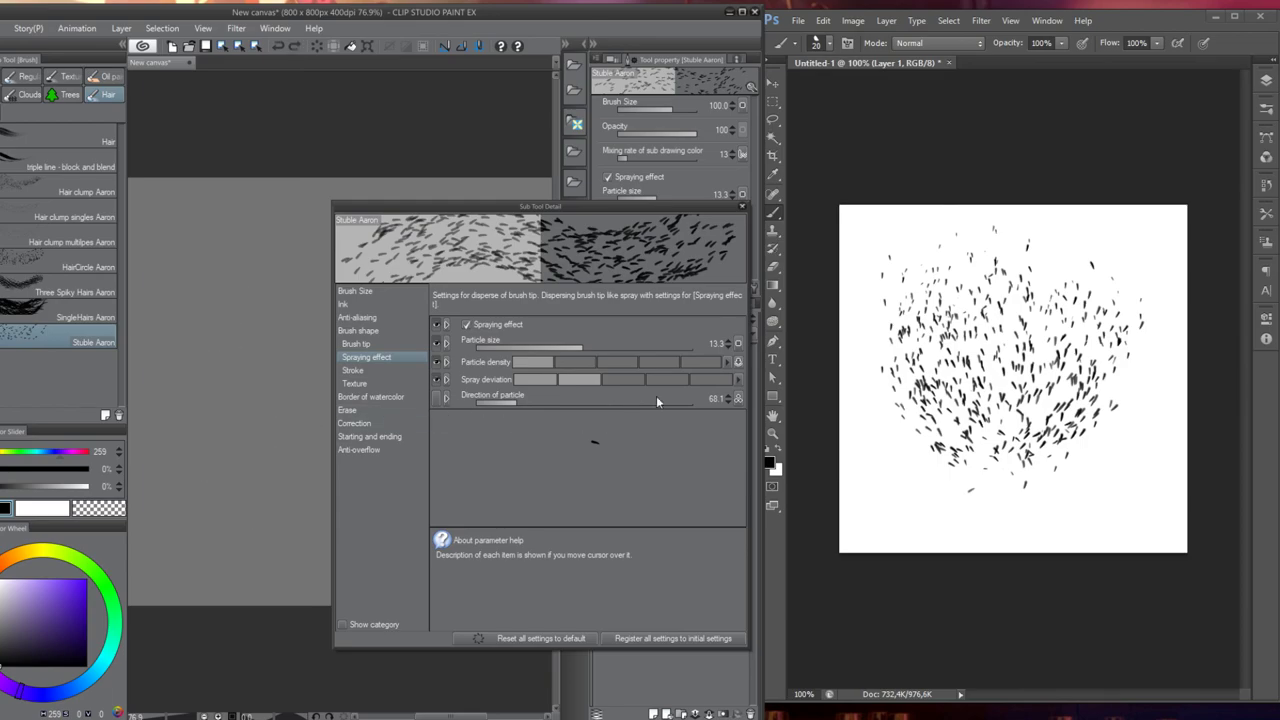
pyautogui.click(737, 361)
pyautogui.moveTo(908, 398); pyautogui.dragTo(889, 400)
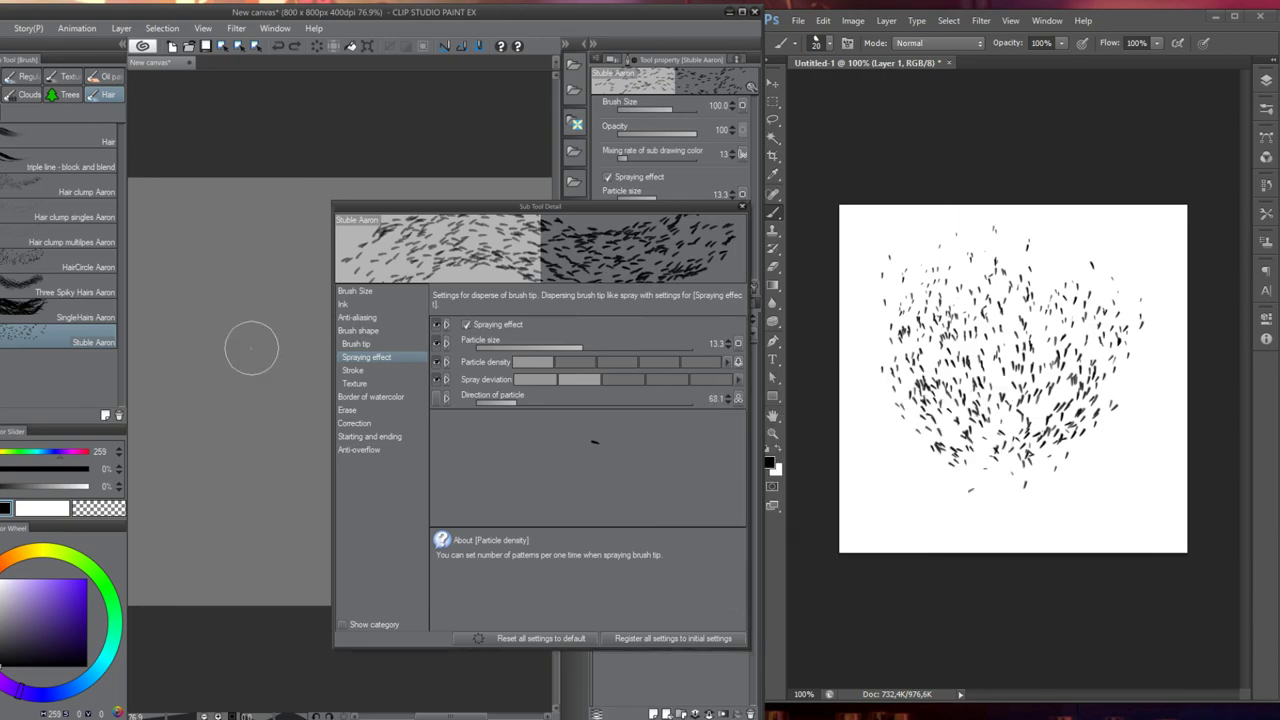
pyautogui.moveTo(280, 300); pyautogui.dragTo(285, 540)
pyautogui.hotkey('ctrl', 'z')
pyautogui.moveTo(222, 345); pyautogui.dragTo(228, 540)
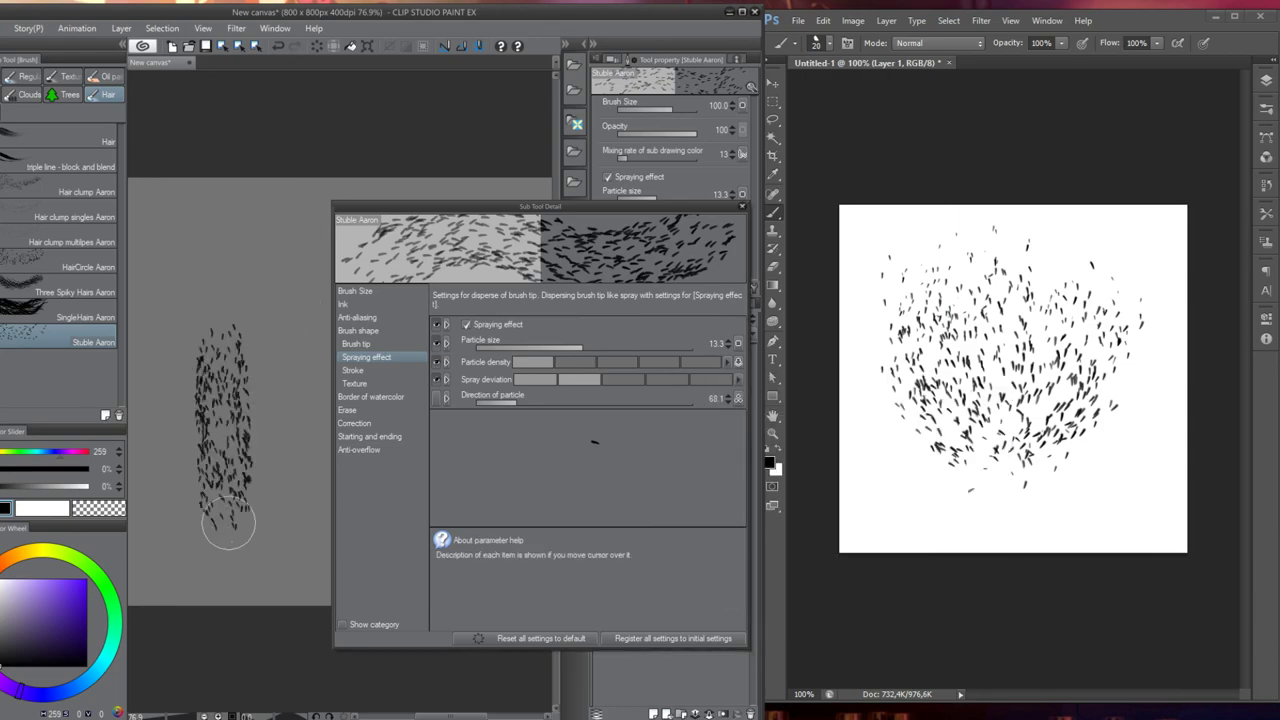
pyautogui.hotkey('ctrl', 'z')
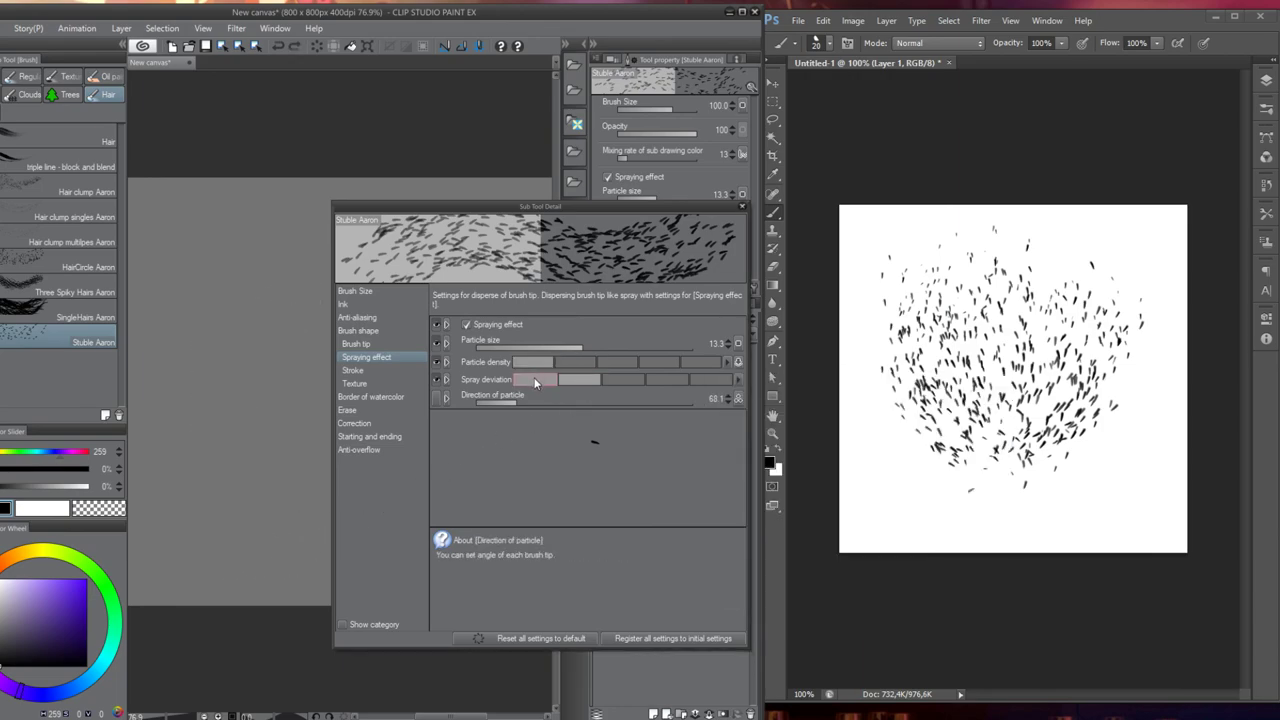
# Set Spray deviation to its lowest step and test-spray several strokes, undoing each
pyautogui.moveTo(544, 386); pyautogui.dragTo(706, 384)
pyautogui.moveTo(535, 394); pyautogui.dragTo(501, 390)
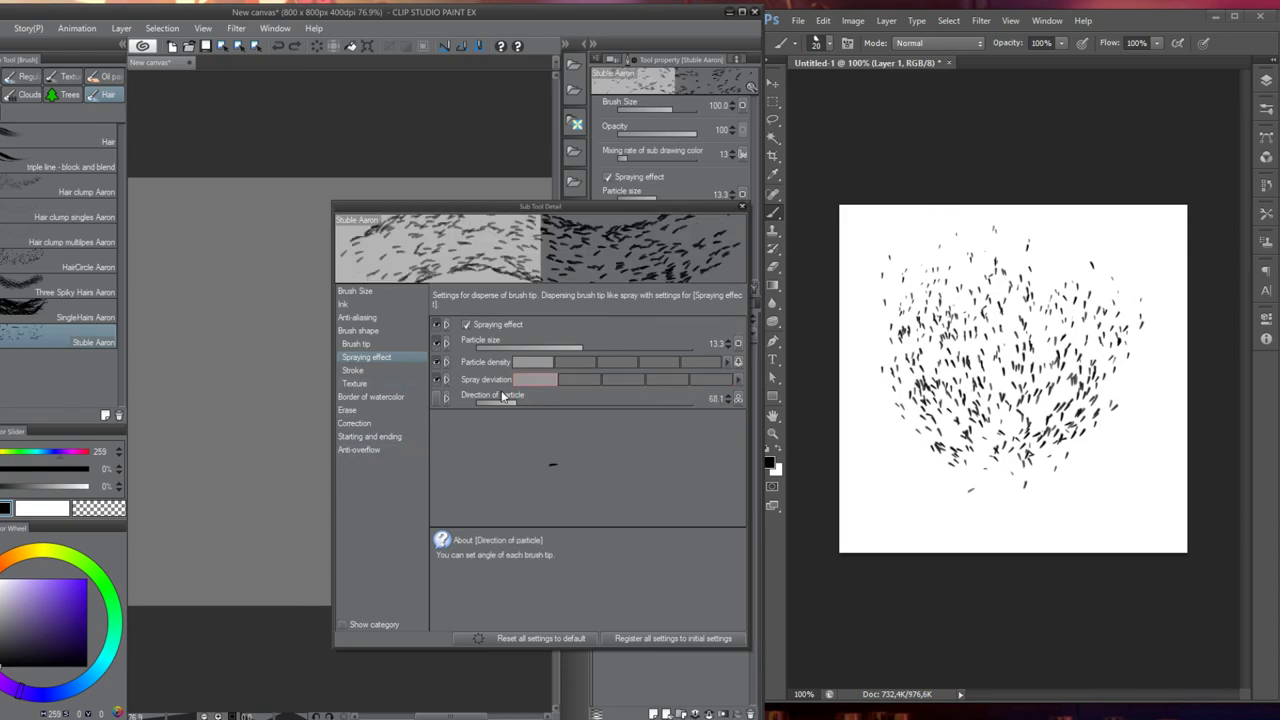
pyautogui.moveTo(230, 287)
pyautogui.mouseDown()
pyautogui.moveTo(237, 455)
pyautogui.moveTo(255, 517)
pyautogui.moveTo(240, 540)
pyautogui.mouseUp()
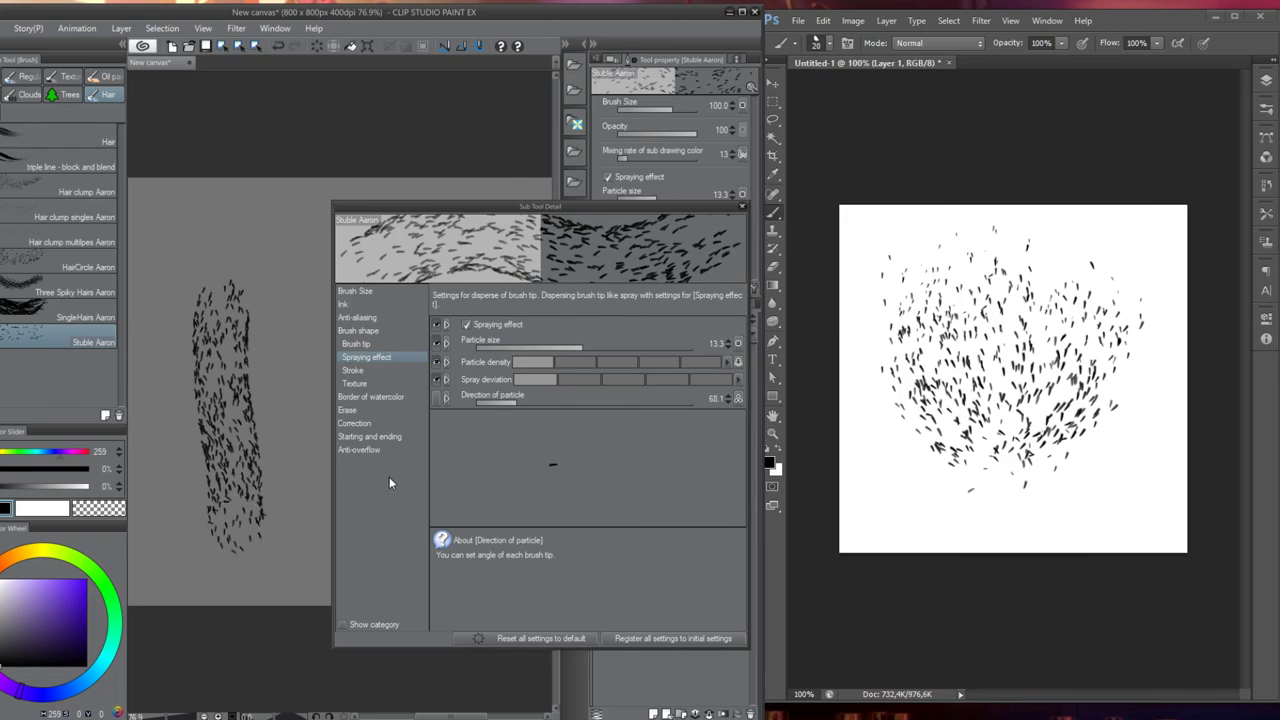
pyautogui.hotkey('ctrl', 'z')
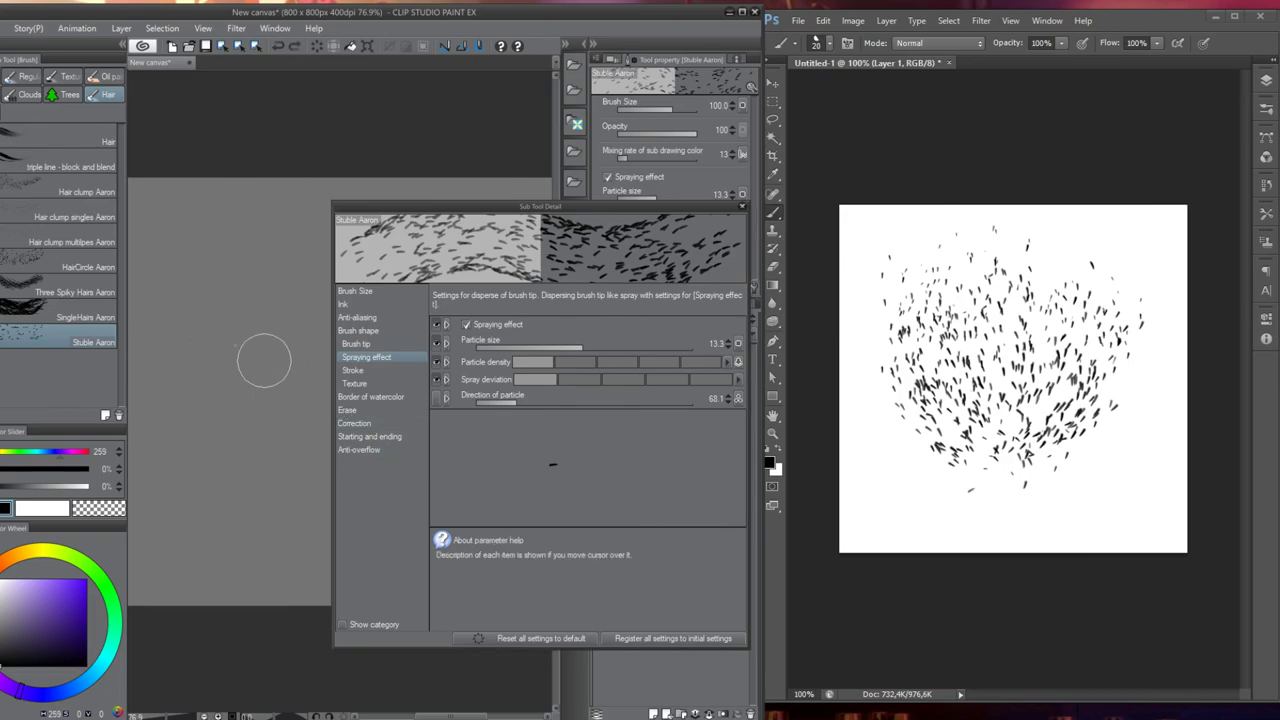
pyautogui.moveTo(225, 275); pyautogui.dragTo(278, 545)
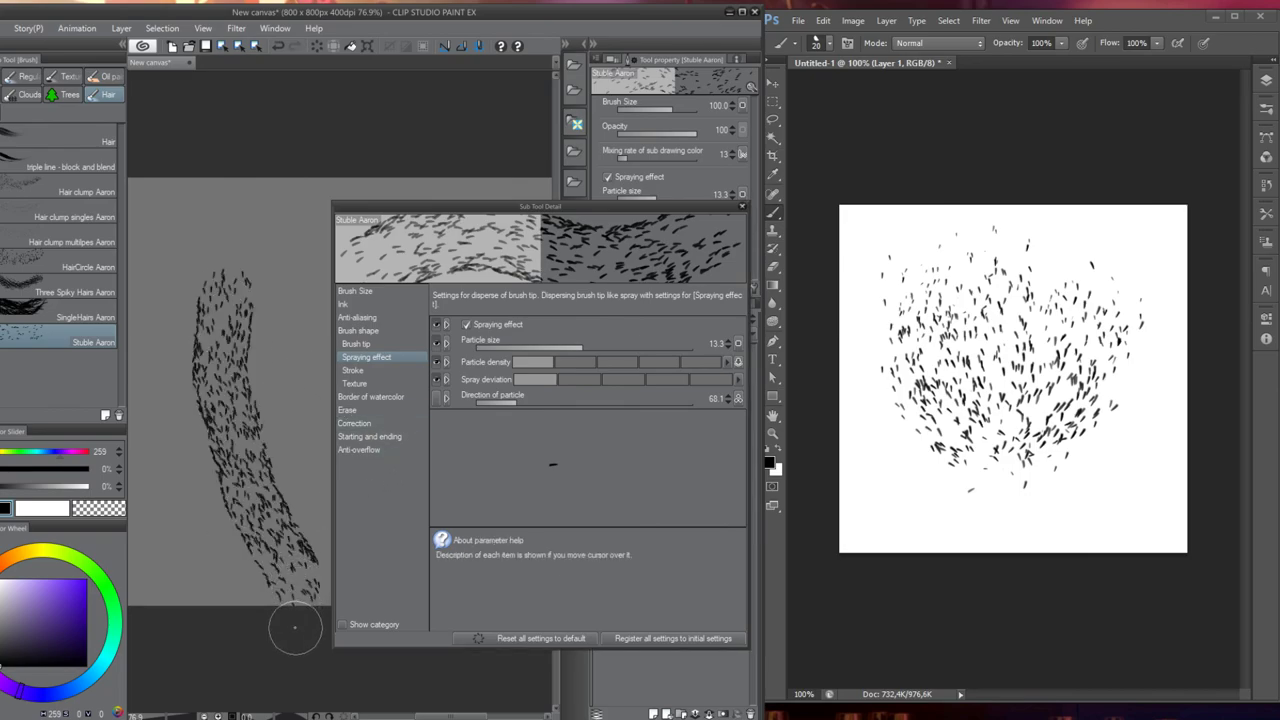
pyautogui.hotkey('ctrl', 'z')
pyautogui.moveTo(287, 305)
pyautogui.mouseDown()
pyautogui.moveTo(287, 350)
pyautogui.moveTo(215, 500)
pyautogui.moveTo(205, 600)
pyautogui.mouseUp()
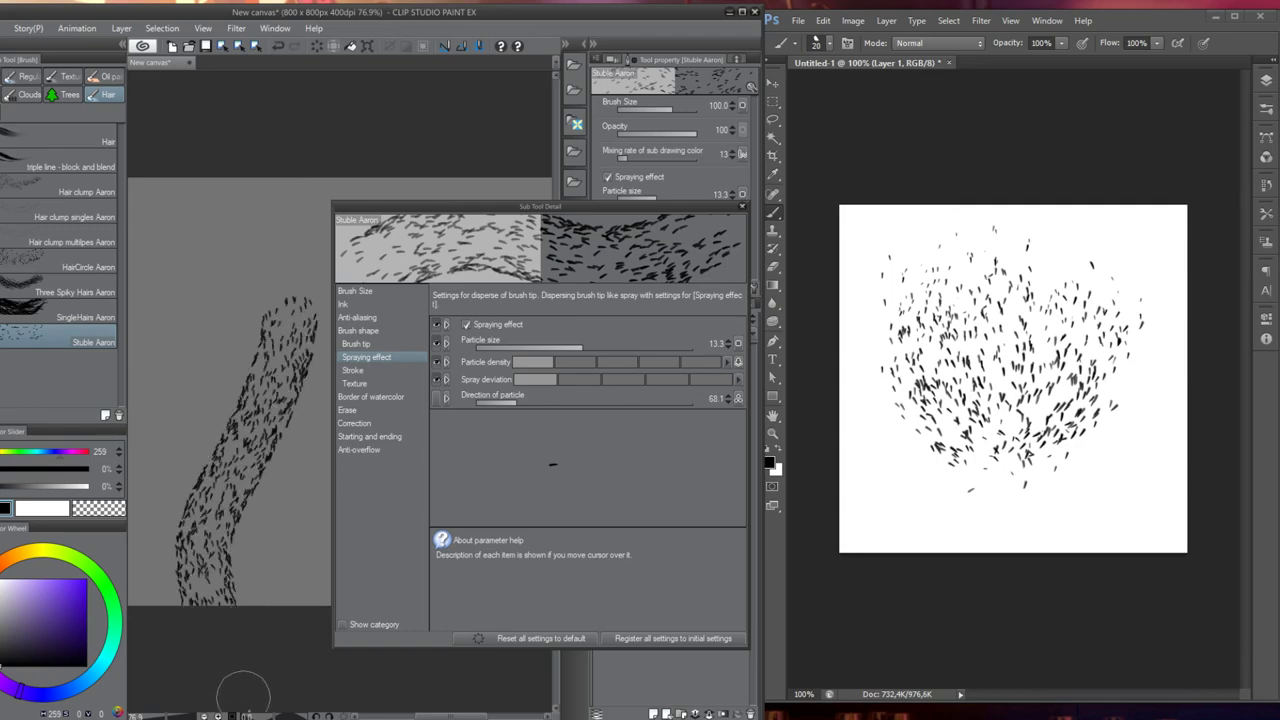
pyautogui.hotkey('ctrl', 'z')
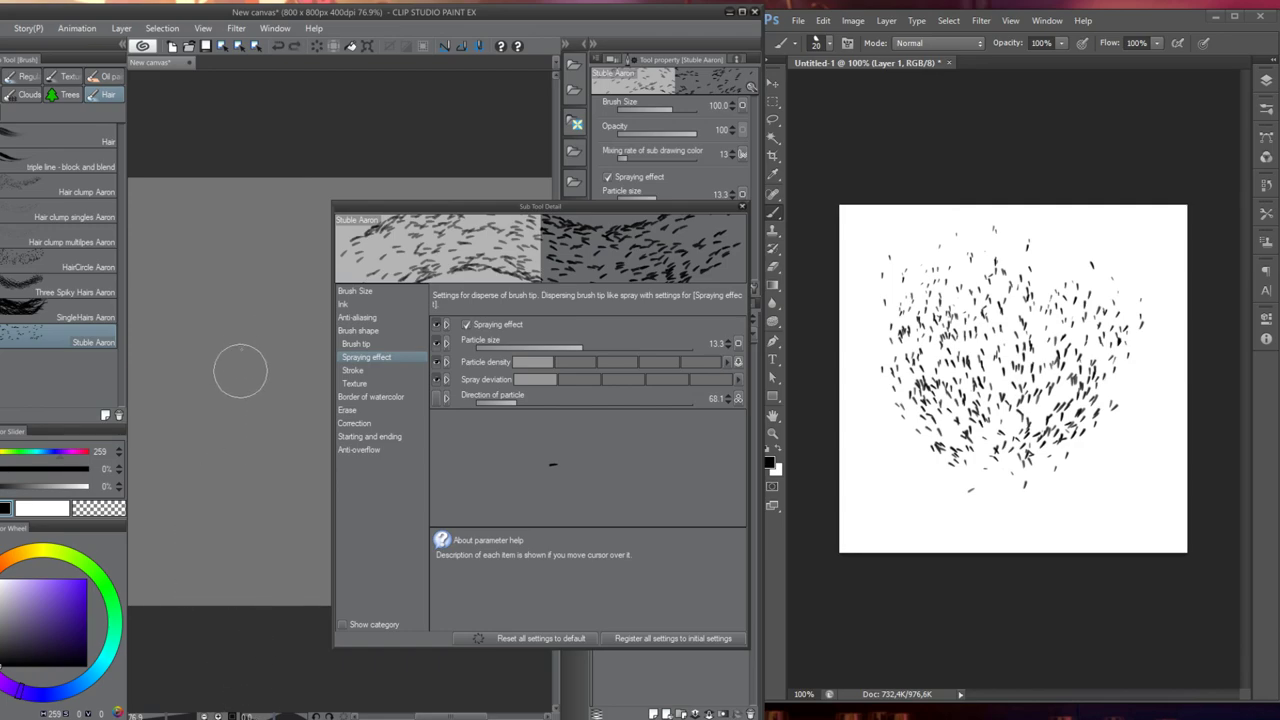
# Set the Stroke gap to Wide with a Random effect minimum of 76
pyautogui.click(358, 370)
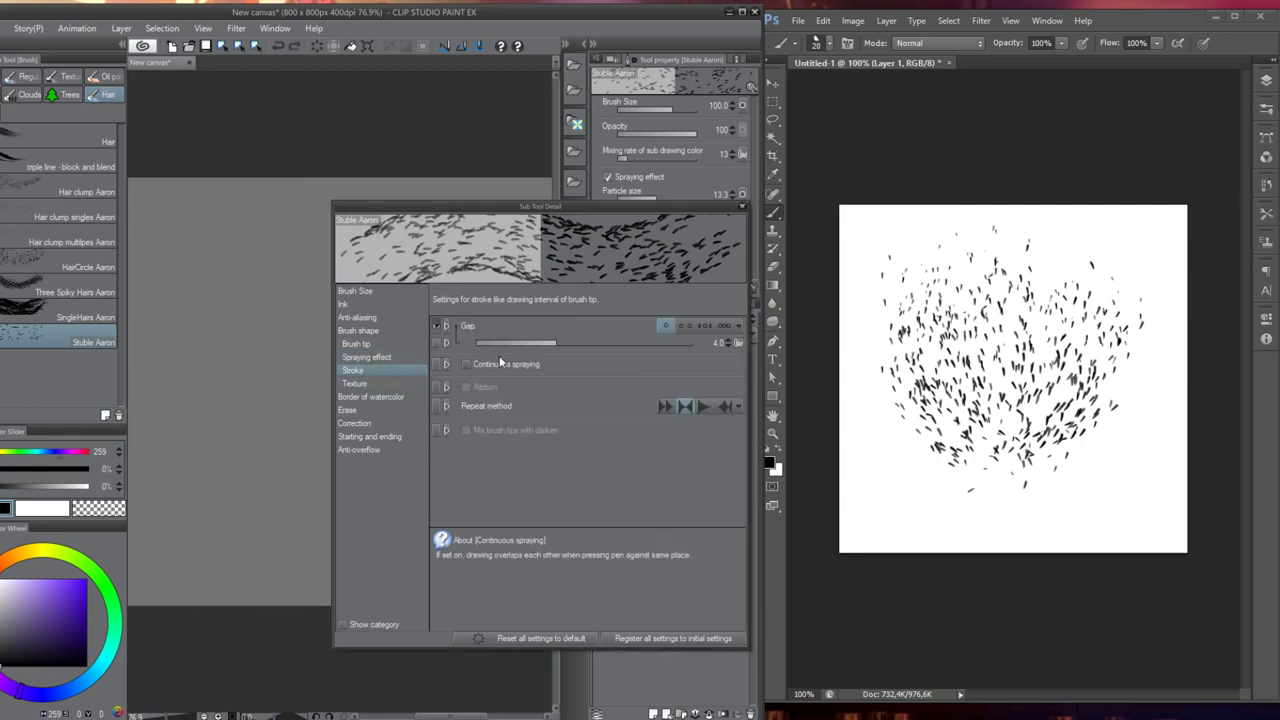
pyautogui.click(687, 327)
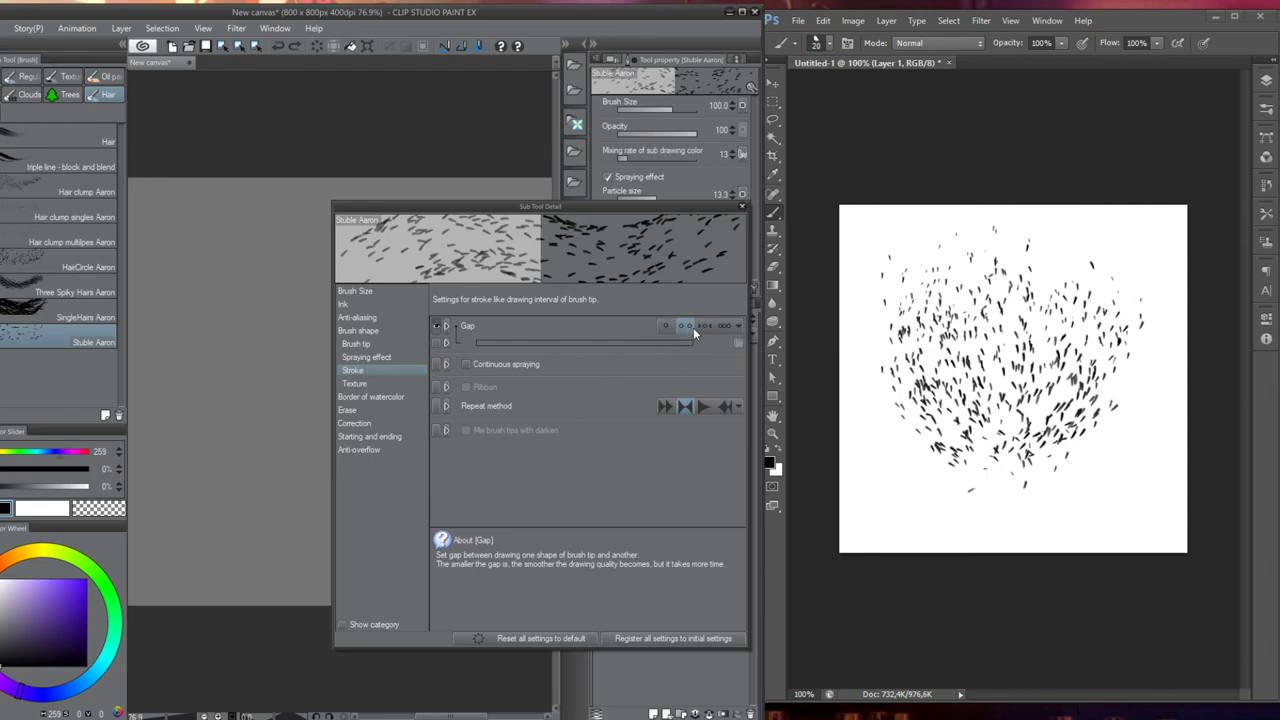
pyautogui.click(618, 343)
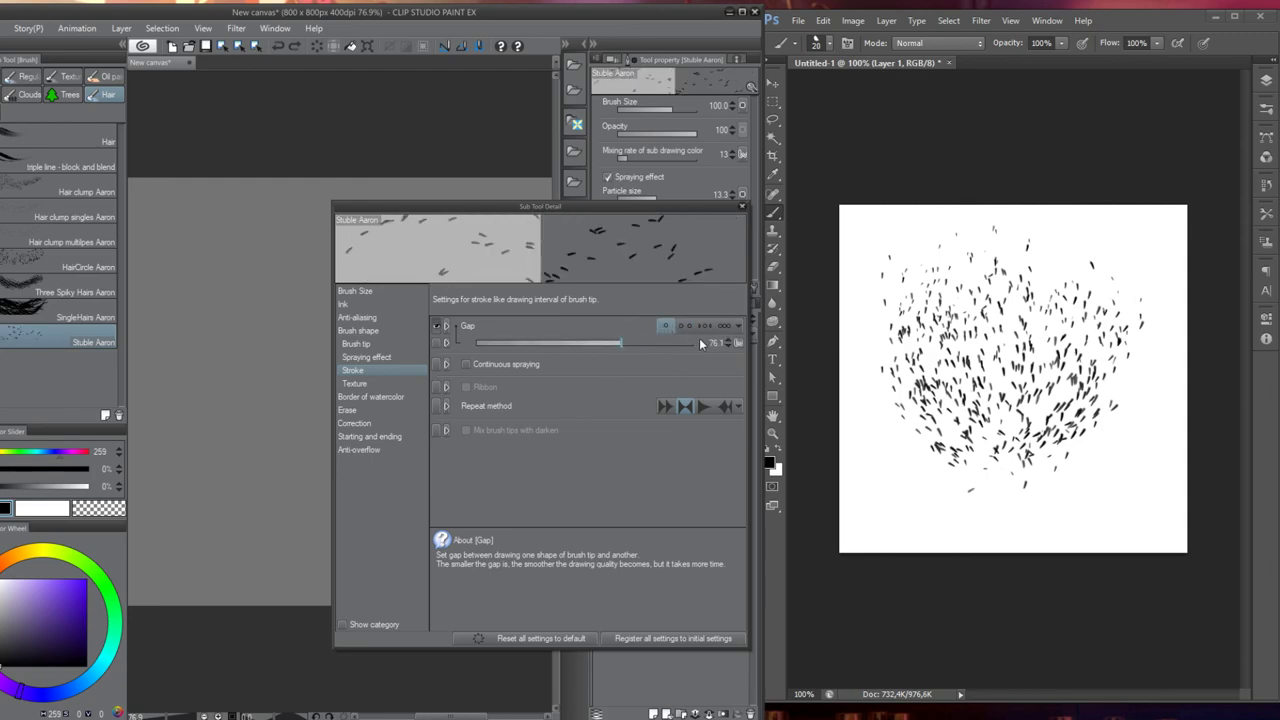
pyautogui.click(736, 342)
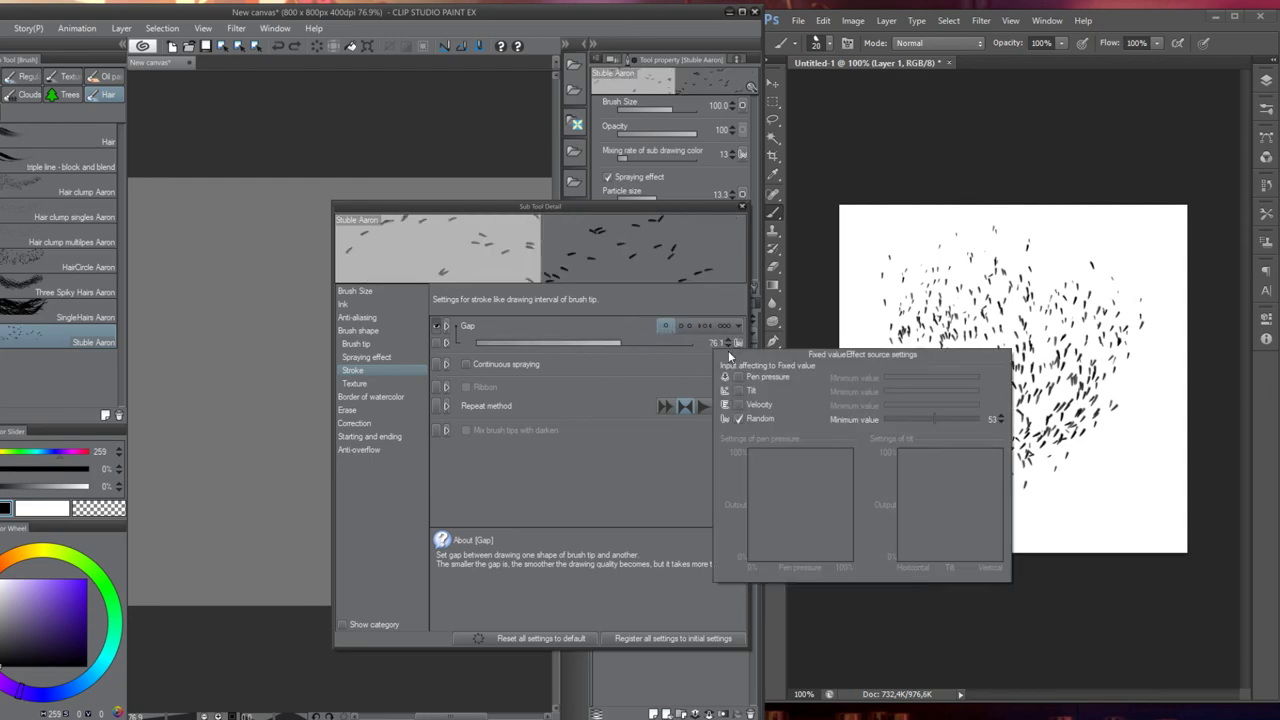
pyautogui.click(957, 419)
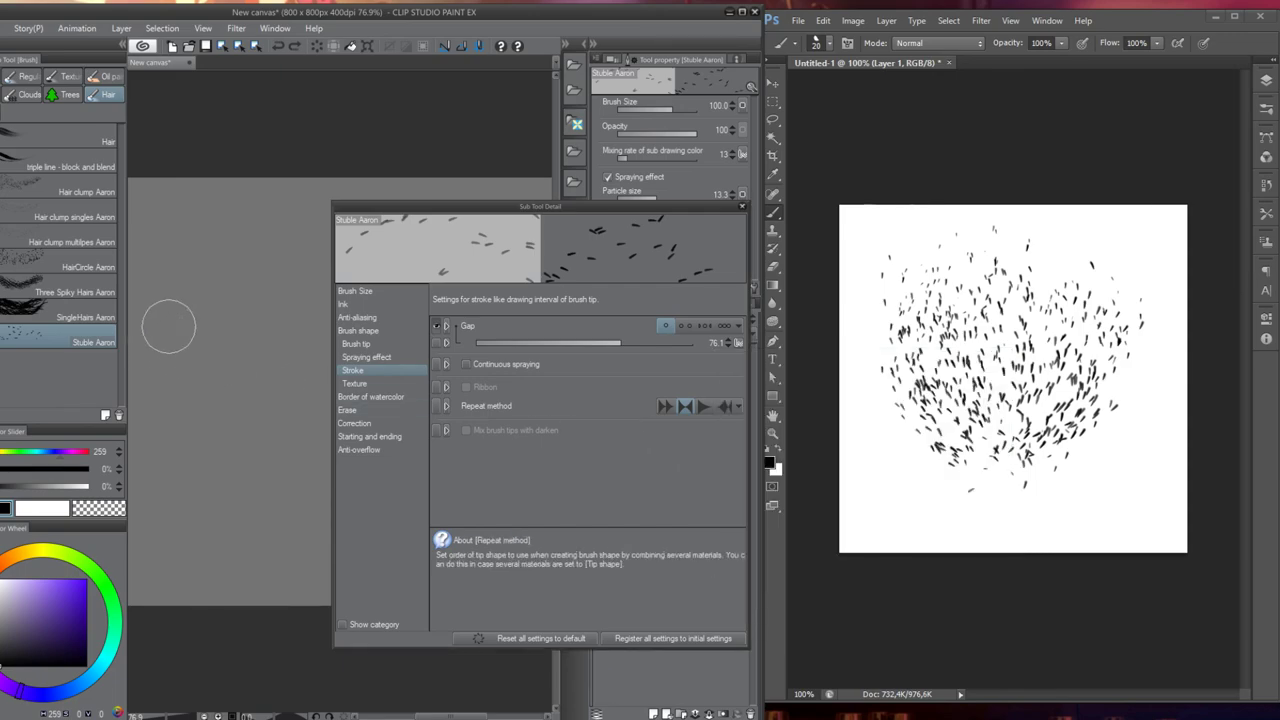
# Test the spacing with strokes, then increase the gap to 143.5
pyautogui.moveTo(245, 290)
pyautogui.mouseDown()
pyautogui.moveTo(243, 387)
pyautogui.moveTo(238, 522)
pyautogui.mouseUp()
pyautogui.hotkey('ctrl', 'z')
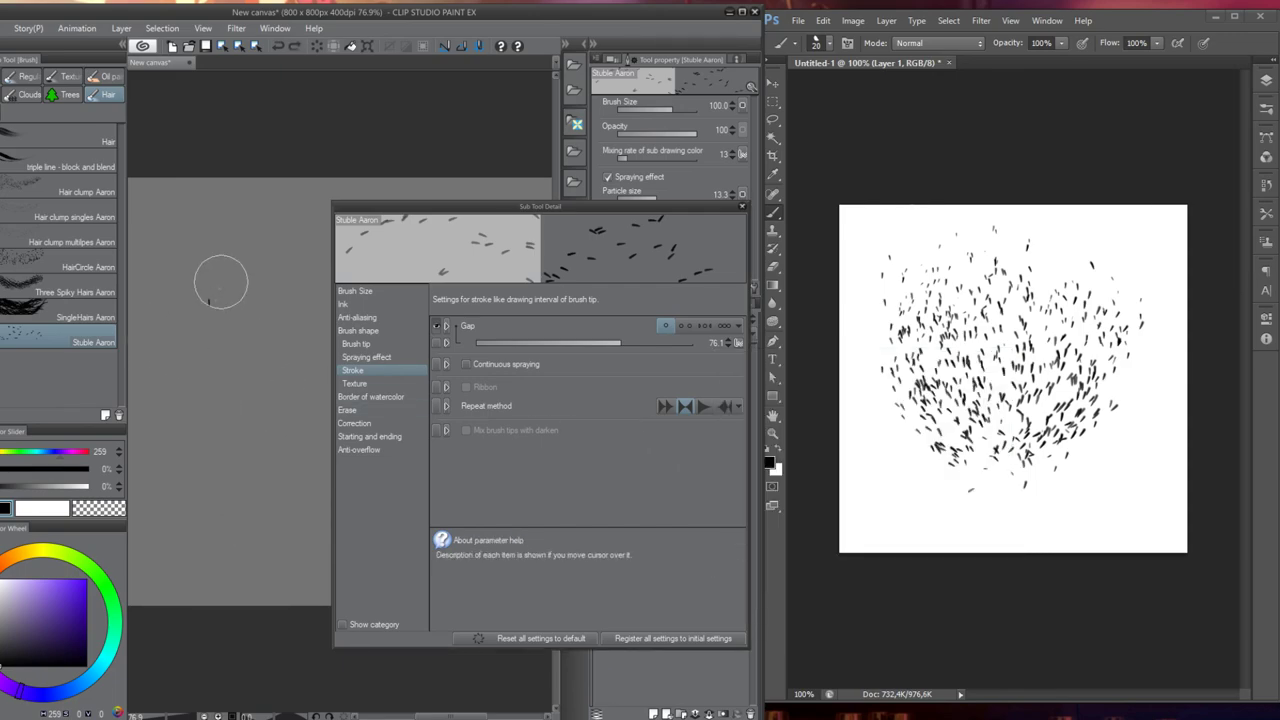
pyautogui.moveTo(205, 280)
pyautogui.mouseDown()
pyautogui.moveTo(203, 359)
pyautogui.moveTo(233, 540)
pyautogui.mouseUp()
pyautogui.moveTo(269, 388)
pyautogui.mouseDown()
pyautogui.moveTo(279, 340)
pyautogui.moveTo(261, 513)
pyautogui.moveTo(255, 368)
pyautogui.moveTo(239, 437)
pyautogui.moveTo(249, 458)
pyautogui.moveTo(202, 336)
pyautogui.moveTo(243, 540)
pyautogui.mouseUp()
pyautogui.hotkey('ctrl', 'z')
pyautogui.hotkey('ctrl', 'z')
pyautogui.hotkey('ctrl', 'z')
pyautogui.hotkey('ctrl', 'z')
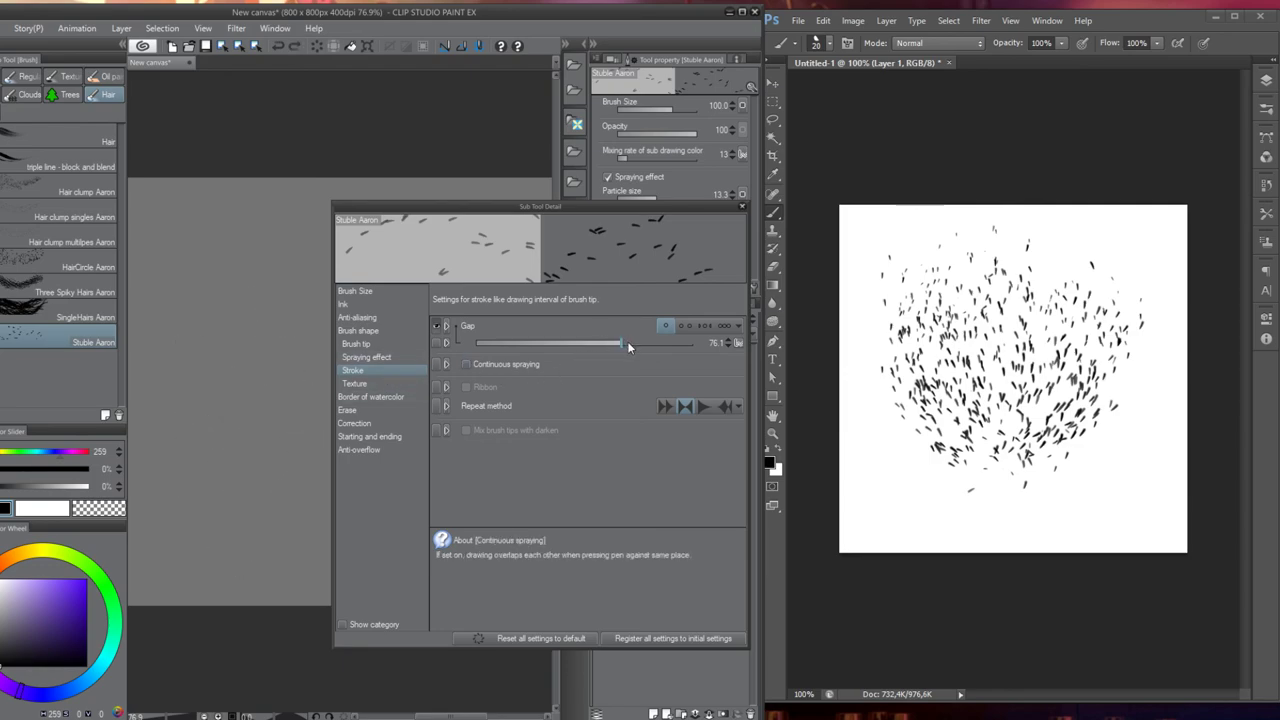
pyautogui.moveTo(627, 343); pyautogui.dragTo(635, 340)
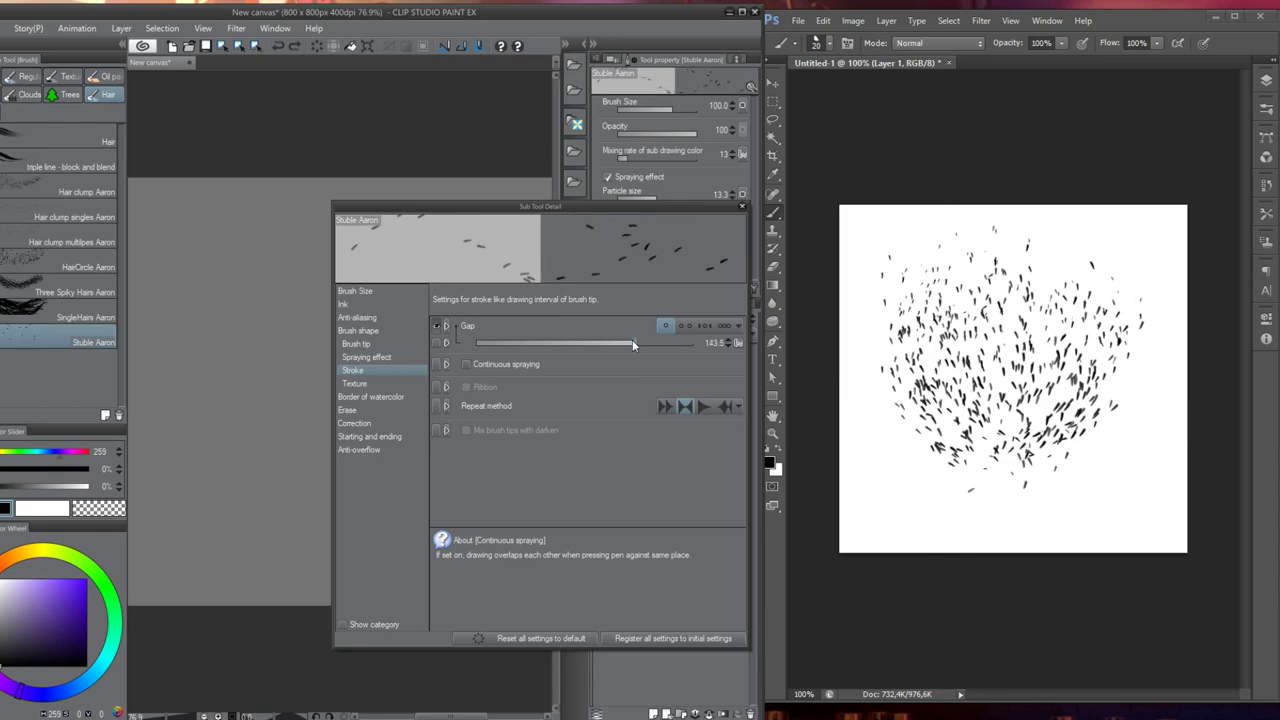
pyautogui.moveTo(266, 286)
pyautogui.mouseDown()
pyautogui.moveTo(257, 517)
pyautogui.moveTo(200, 497)
pyautogui.moveTo(251, 551)
pyautogui.moveTo(237, 560)
pyautogui.moveTo(275, 522)
pyautogui.moveTo(250, 538)
pyautogui.moveTo(198, 364)
pyautogui.moveTo(286, 360)
pyautogui.moveTo(268, 532)
pyautogui.mouseUp()
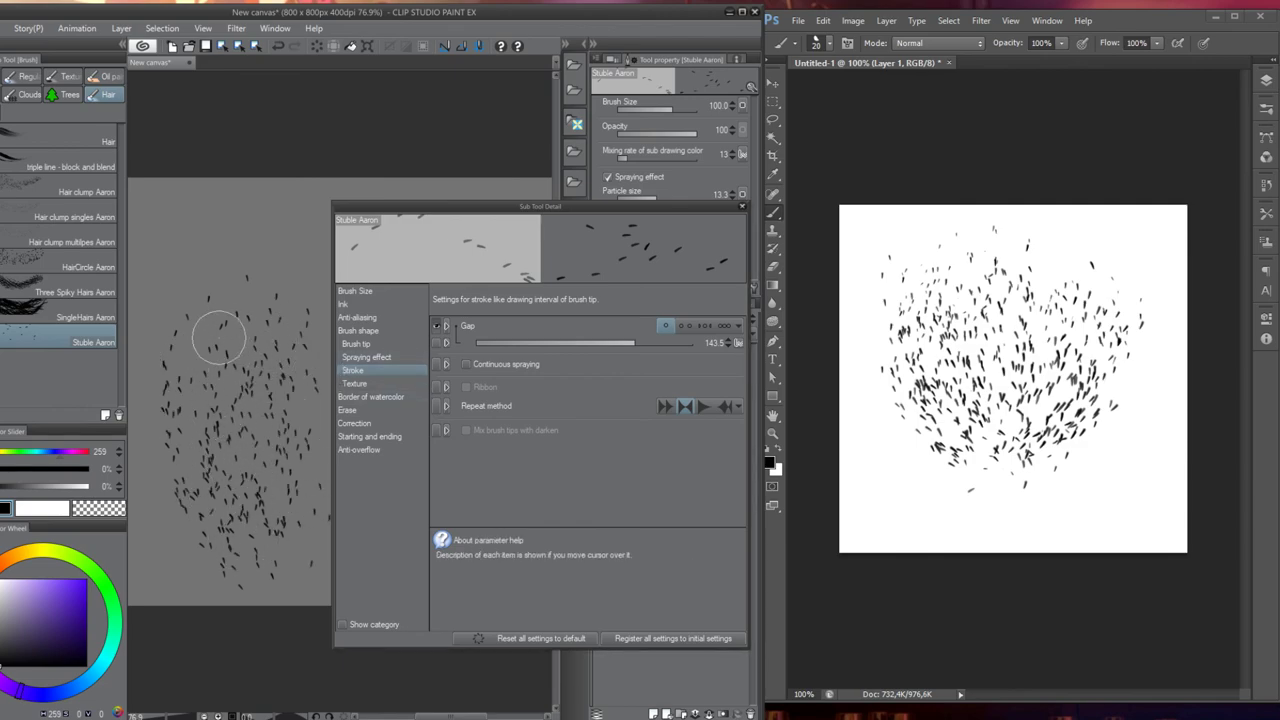
# Raise the particle direction's Random effect from 14 to 27
pyautogui.click(368, 355)
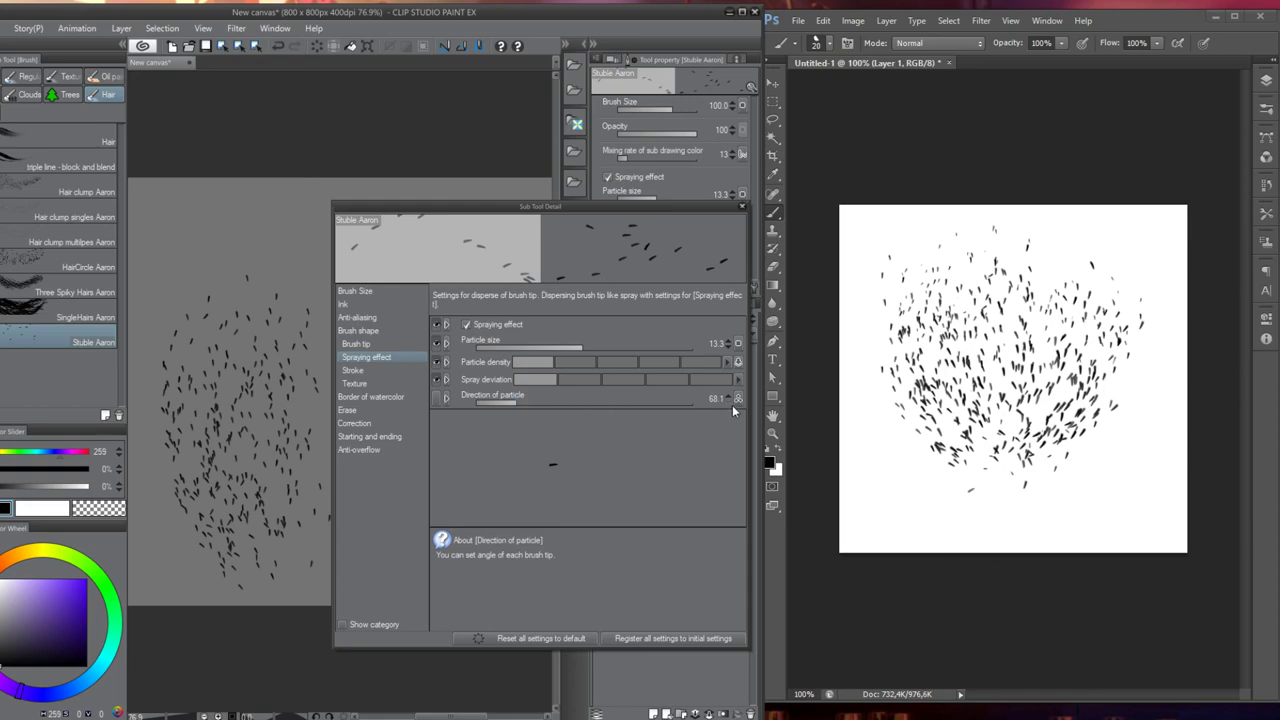
pyautogui.click(739, 400)
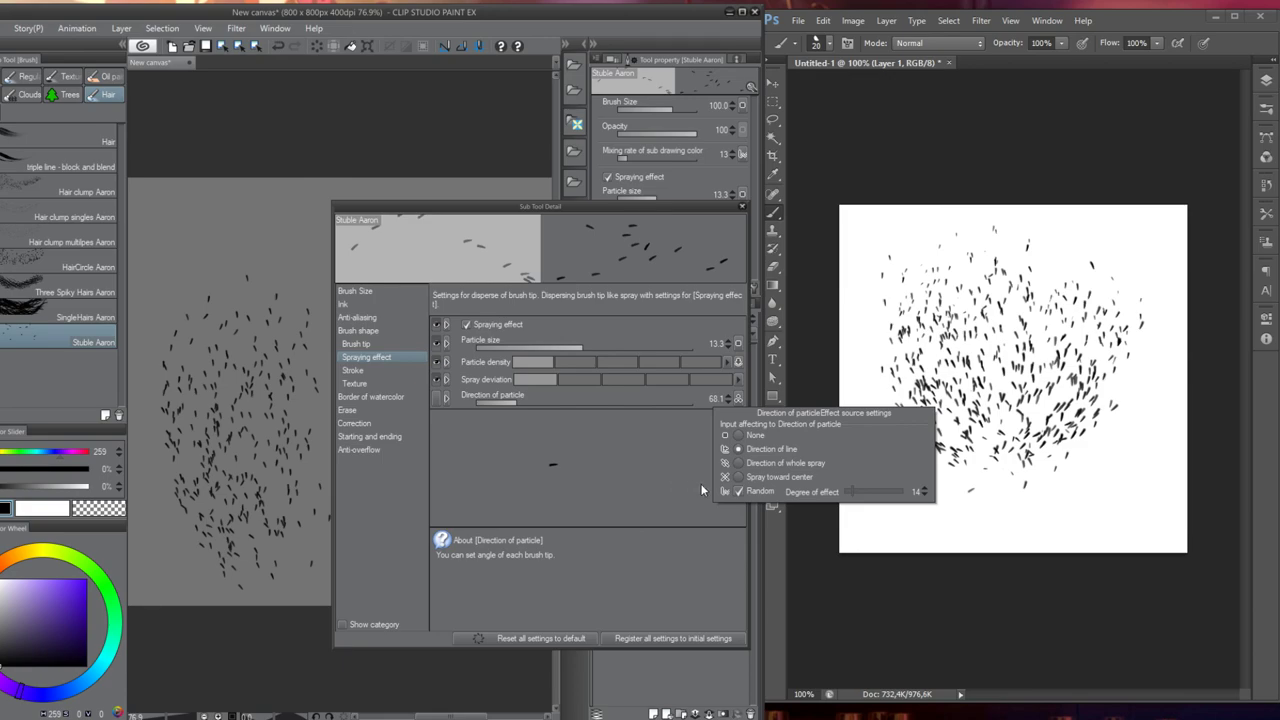
pyautogui.moveTo(864, 494); pyautogui.dragTo(872, 494)
# Compare against the Photoshop reference brush's Shape Dynamics settings
pyautogui.click(848, 43)
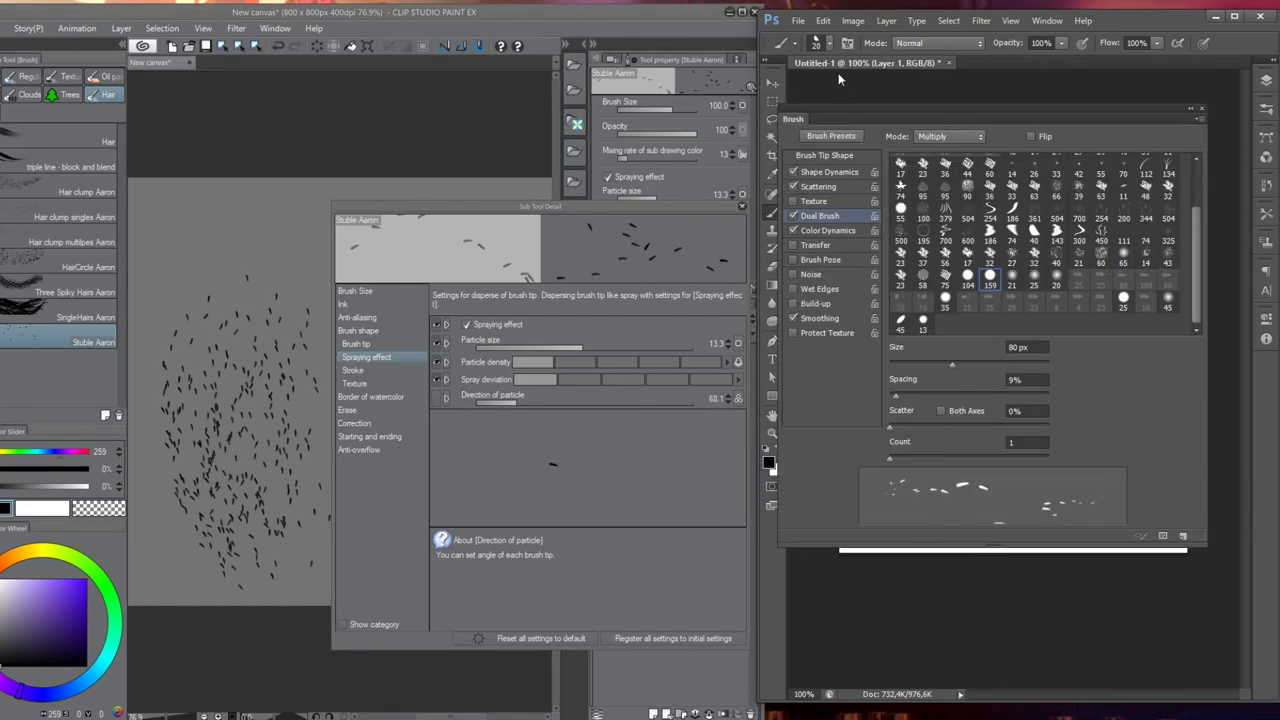
pyautogui.click(822, 173)
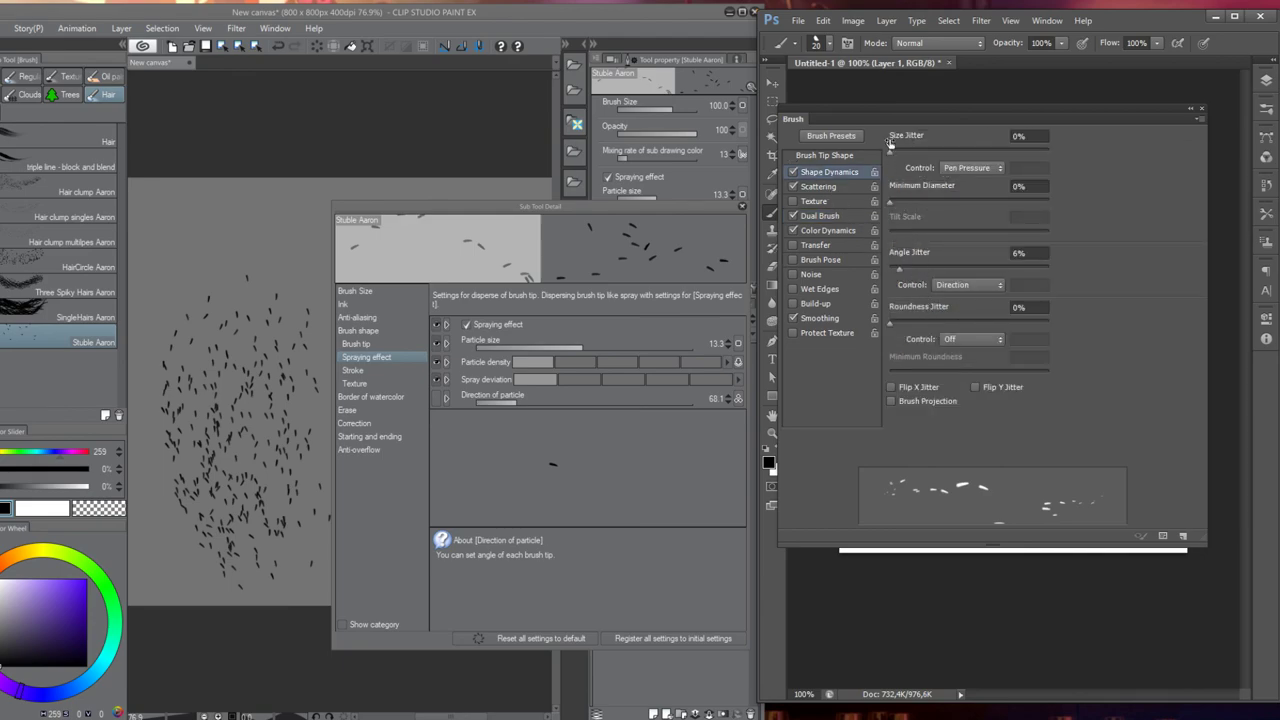
pyautogui.click(1201, 108)
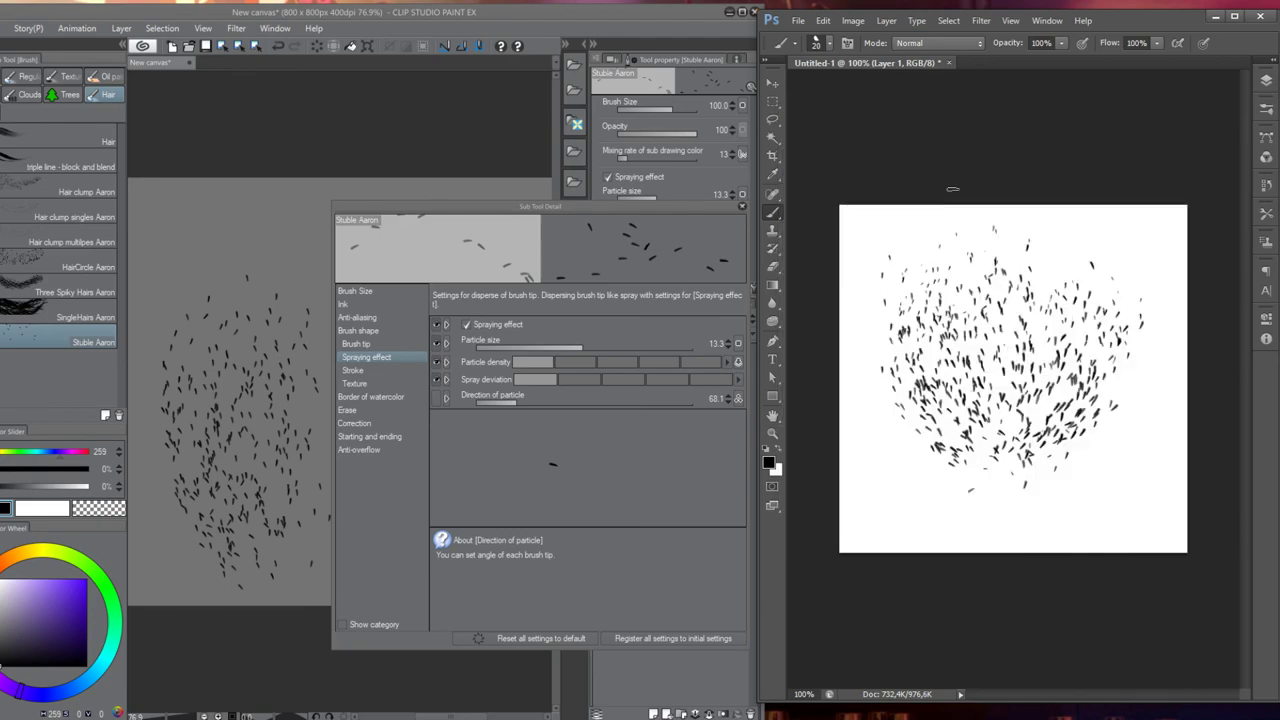
pyautogui.click(620, 470)
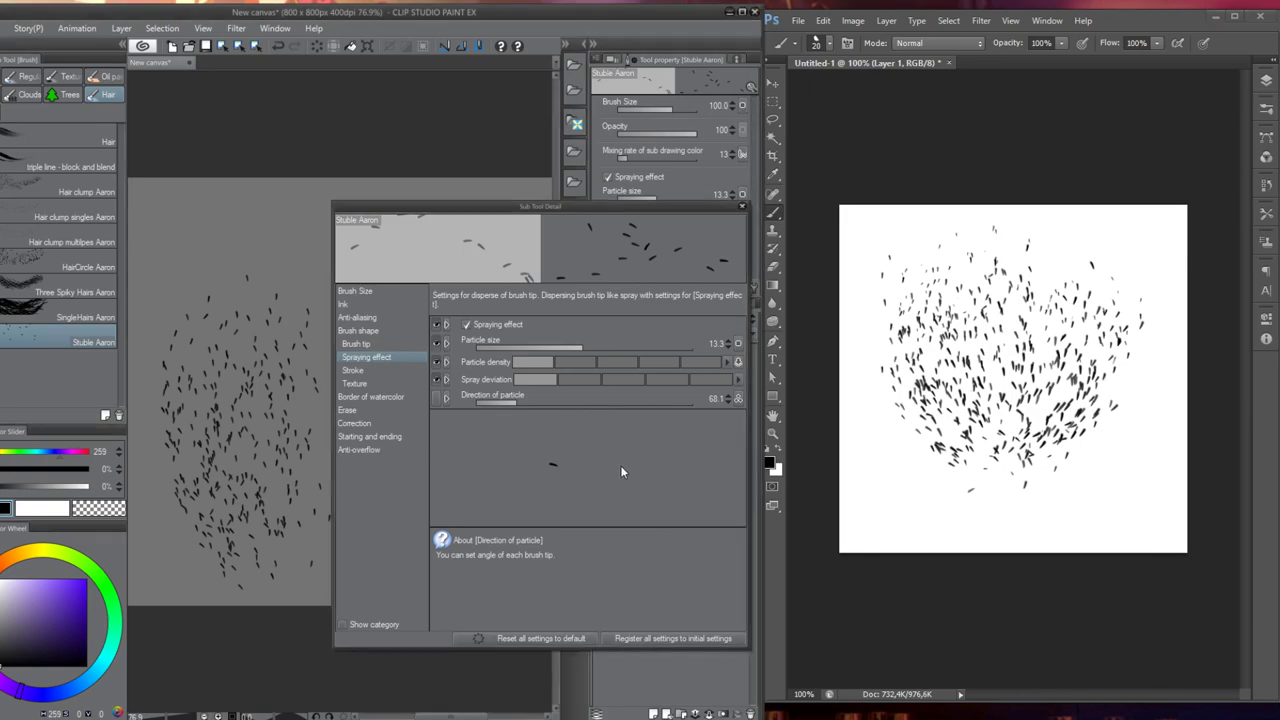
# Test-paint stubble strokes with the new direction randomness, clearing between tries
pyautogui.click(739, 399)
pyautogui.press('Delete')
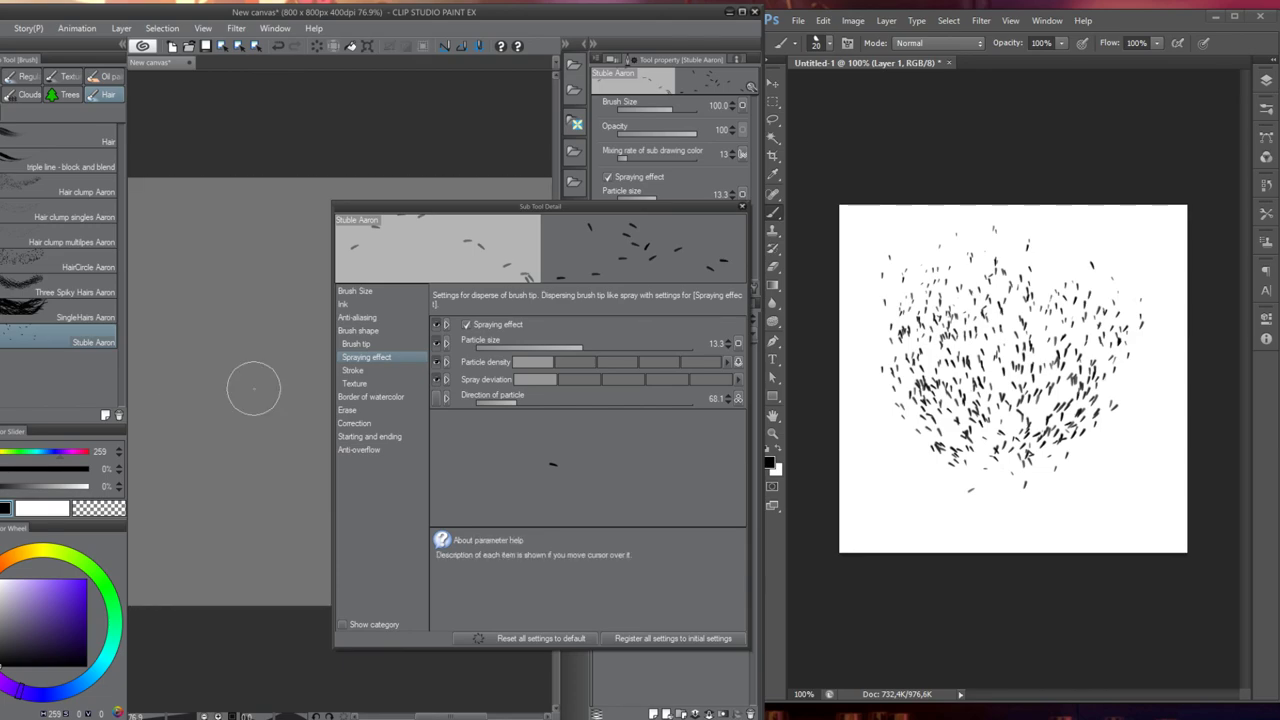
pyautogui.moveTo(163, 266); pyautogui.dragTo(194, 500)
pyautogui.press('Delete')
pyautogui.moveTo(185, 296); pyautogui.dragTo(224, 530)
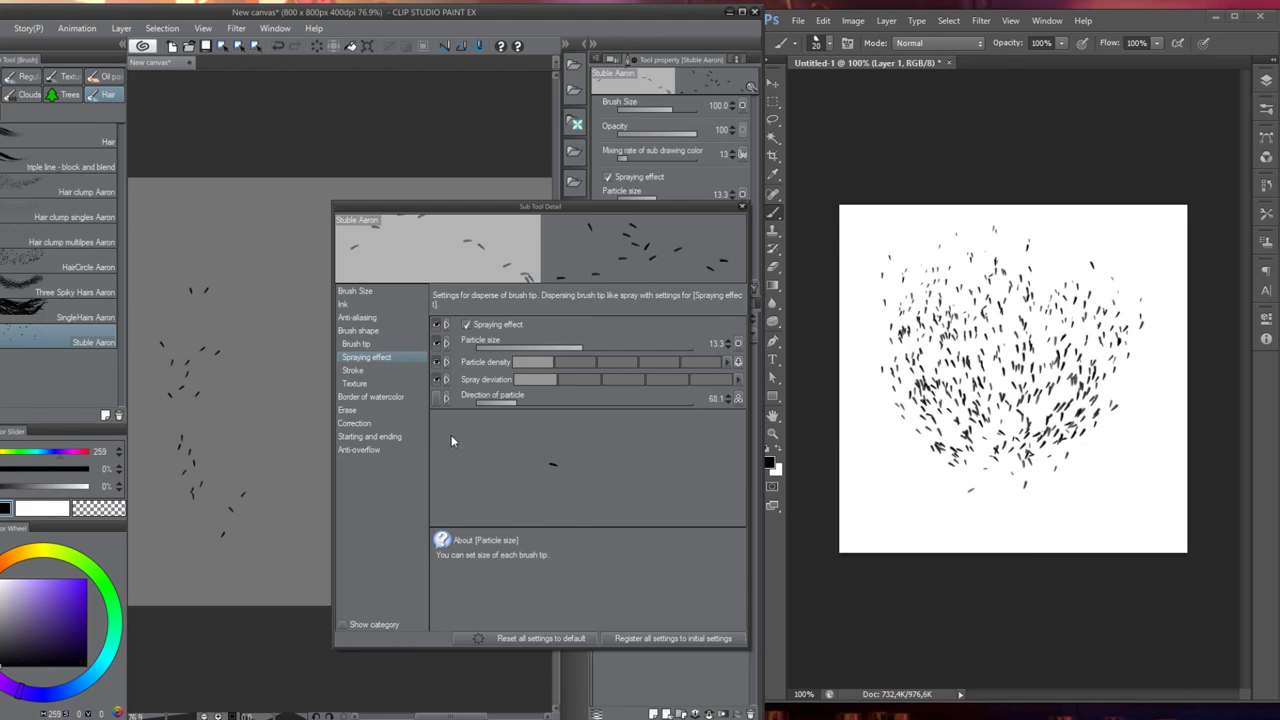
# Nudge the random direction effect to 16 and test-spray columns of stubble
pyautogui.click(738, 398)
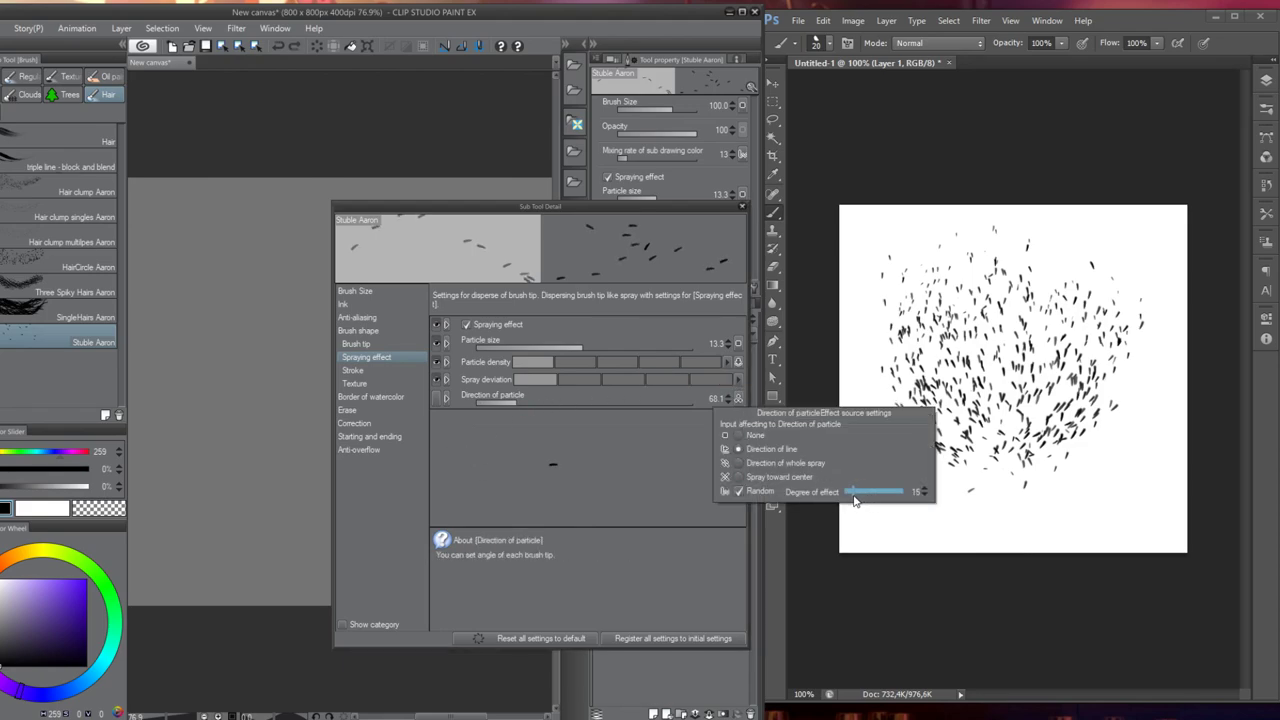
pyautogui.moveTo(855, 500); pyautogui.dragTo(858, 500)
pyautogui.moveTo(206, 277)
pyautogui.mouseDown()
pyautogui.moveTo(200, 345)
pyautogui.moveTo(234, 533)
pyautogui.moveTo(215, 400)
pyautogui.mouseUp()
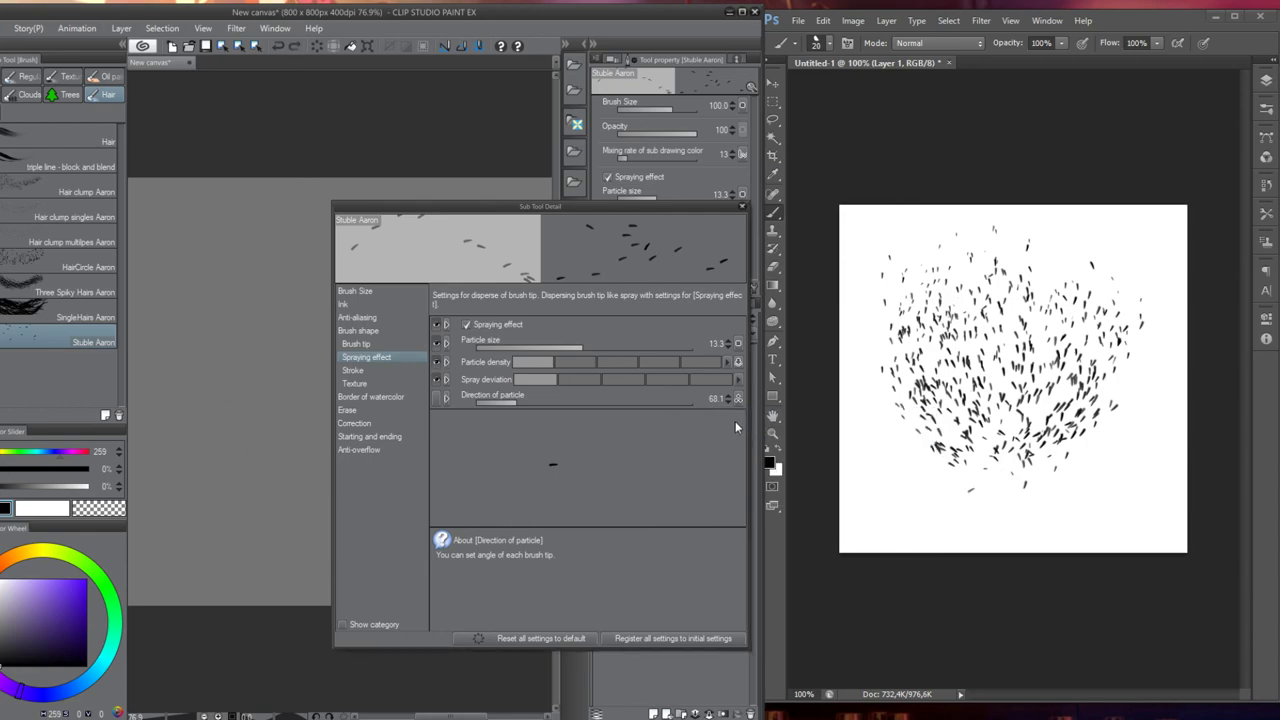
pyautogui.click(738, 398)
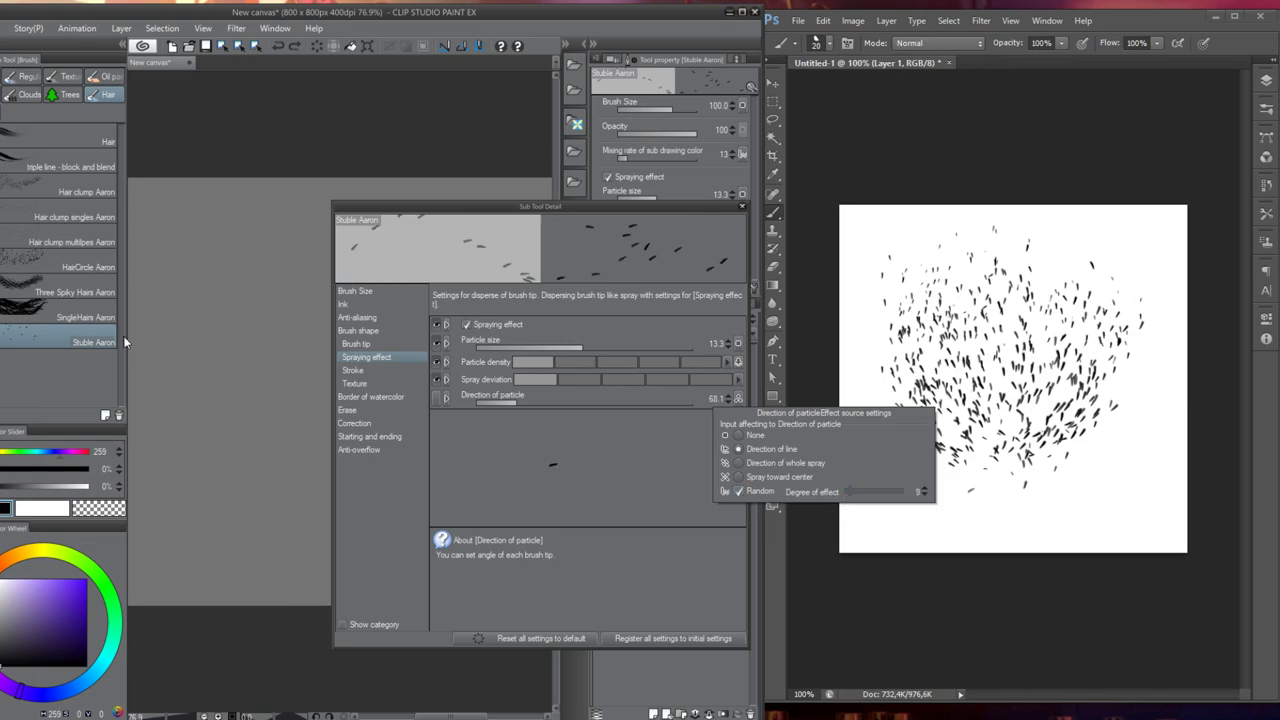
pyautogui.moveTo(200, 277)
pyautogui.mouseDown()
pyautogui.moveTo(193, 517)
pyautogui.moveTo(235, 358)
pyautogui.mouseUp()
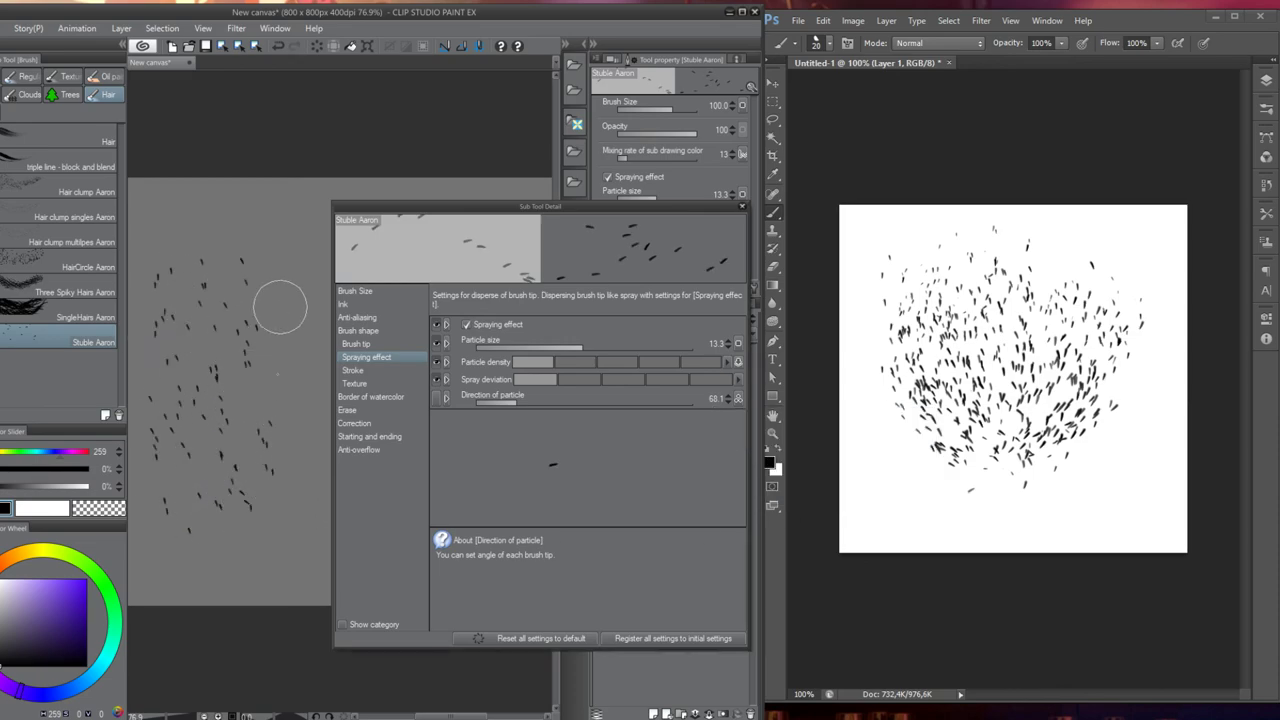
pyautogui.hotkey('ctrl', 'z')
pyautogui.hotkey('ctrl', 'z')
pyautogui.hotkey('ctrl', 'z')
pyautogui.hotkey('ctrl', 'z')
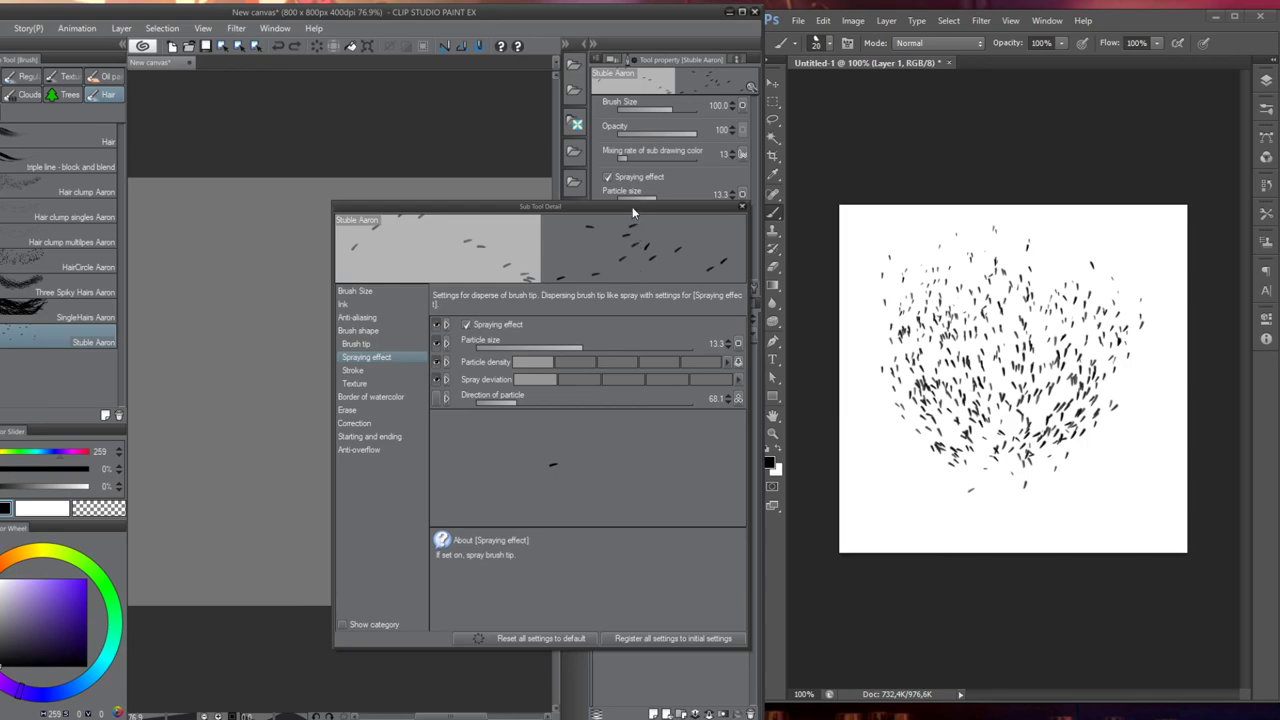
pyautogui.moveTo(643, 207); pyautogui.dragTo(862, 212)
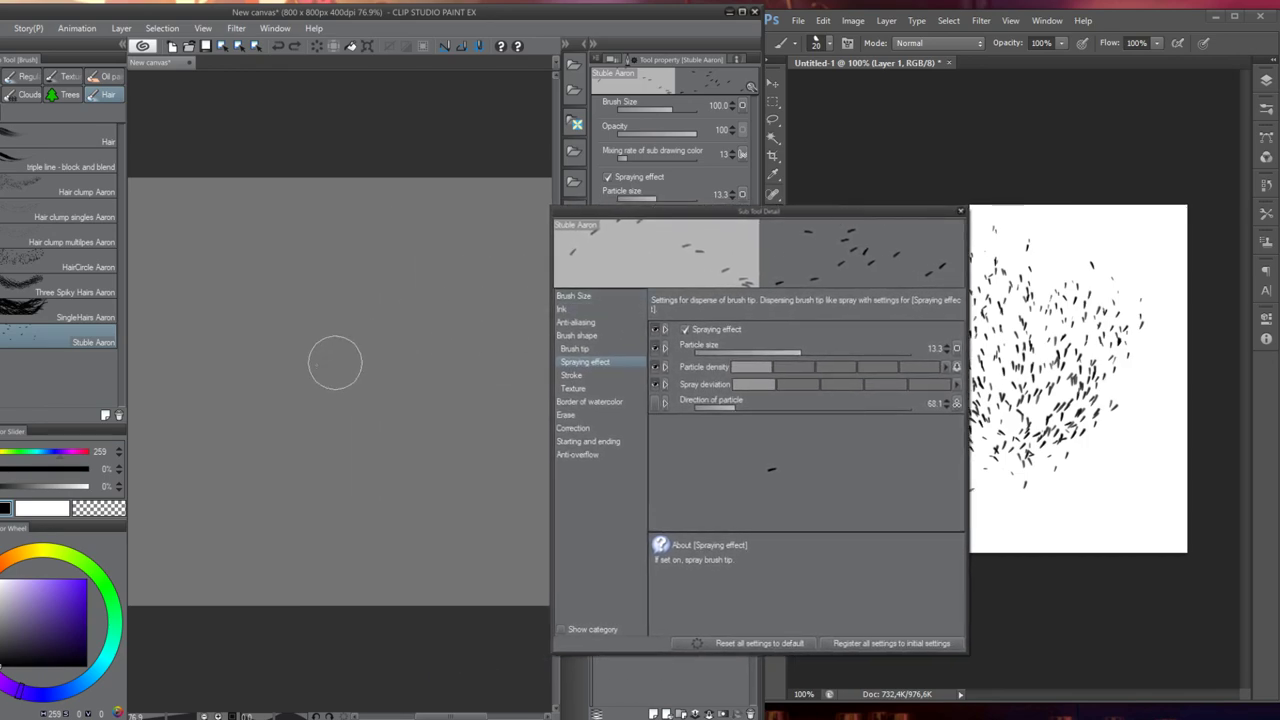
# Set the brush size to 70 and test-spray strokes, undoing them
pyautogui.press('[')
pyautogui.press('[')
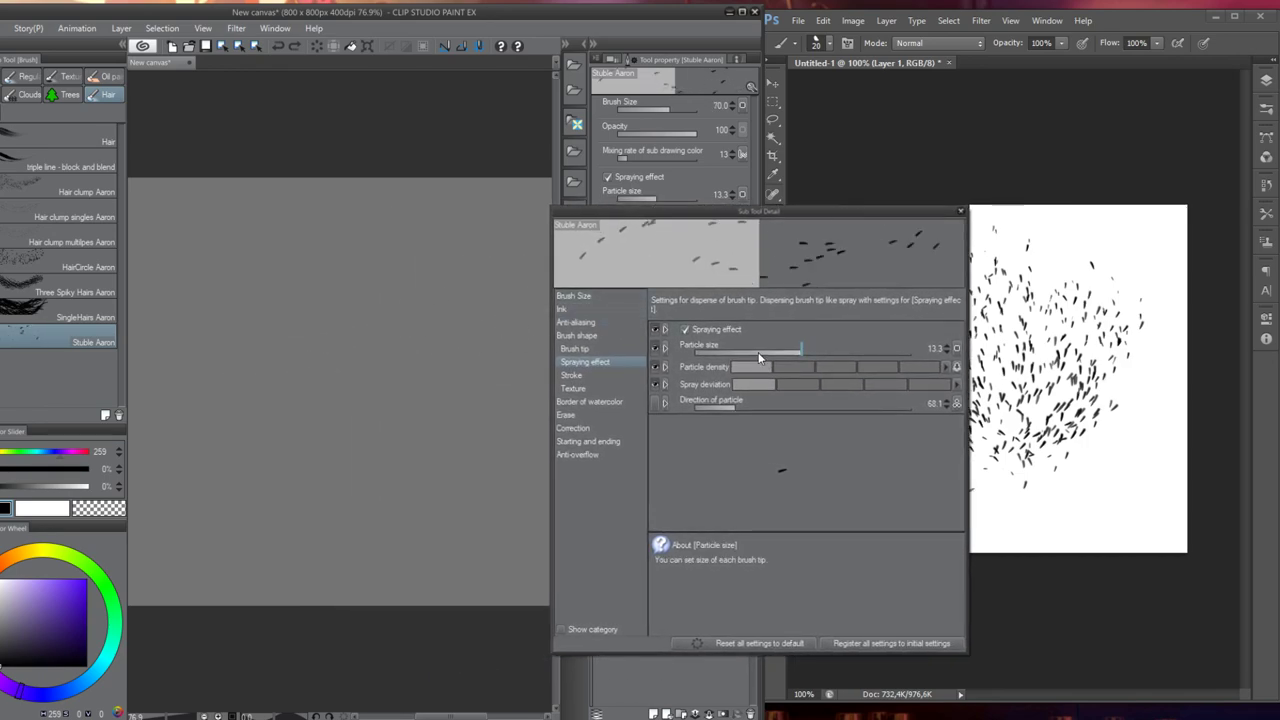
pyautogui.click(956, 348)
pyautogui.moveTo(231, 343); pyautogui.dragTo(292, 520)
pyautogui.hotkey('ctrl', 'z')
pyautogui.moveTo(237, 314); pyautogui.dragTo(289, 505)
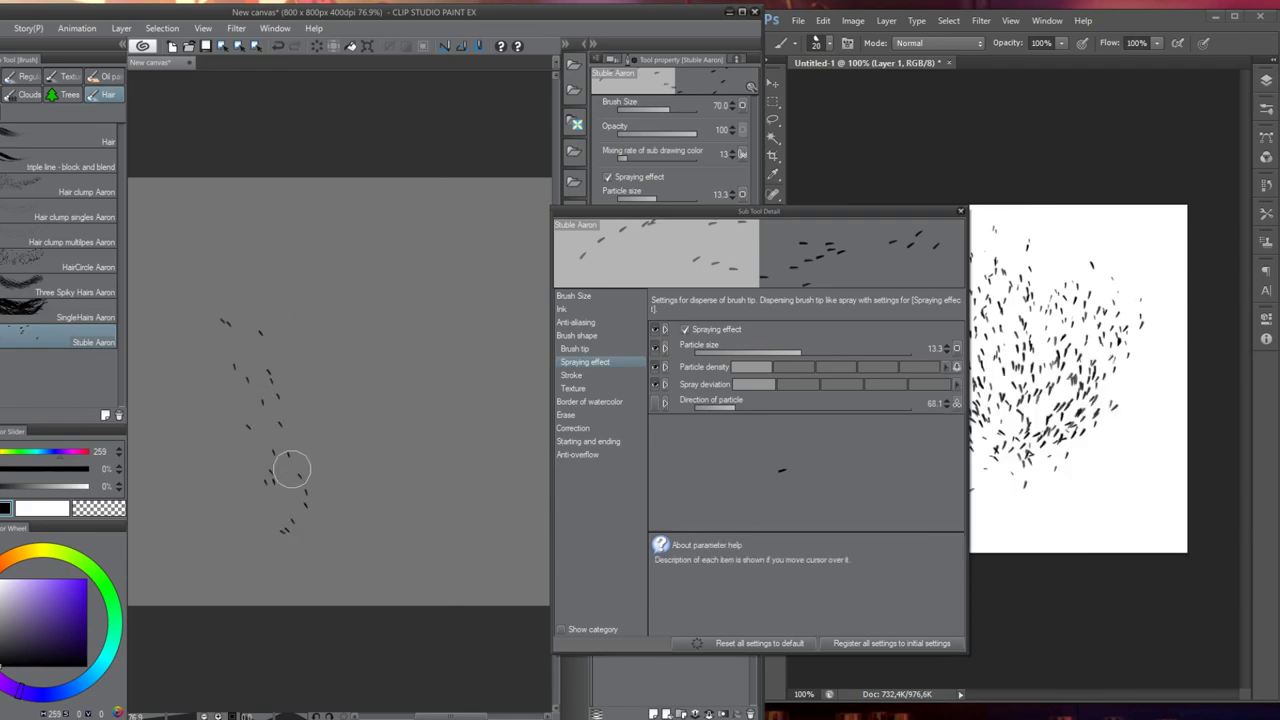
pyautogui.hotkey('ctrl', 'z')
# Paint scattered reference dabs in Photoshop with the brush at size 90
pyautogui.click(1098, 425)
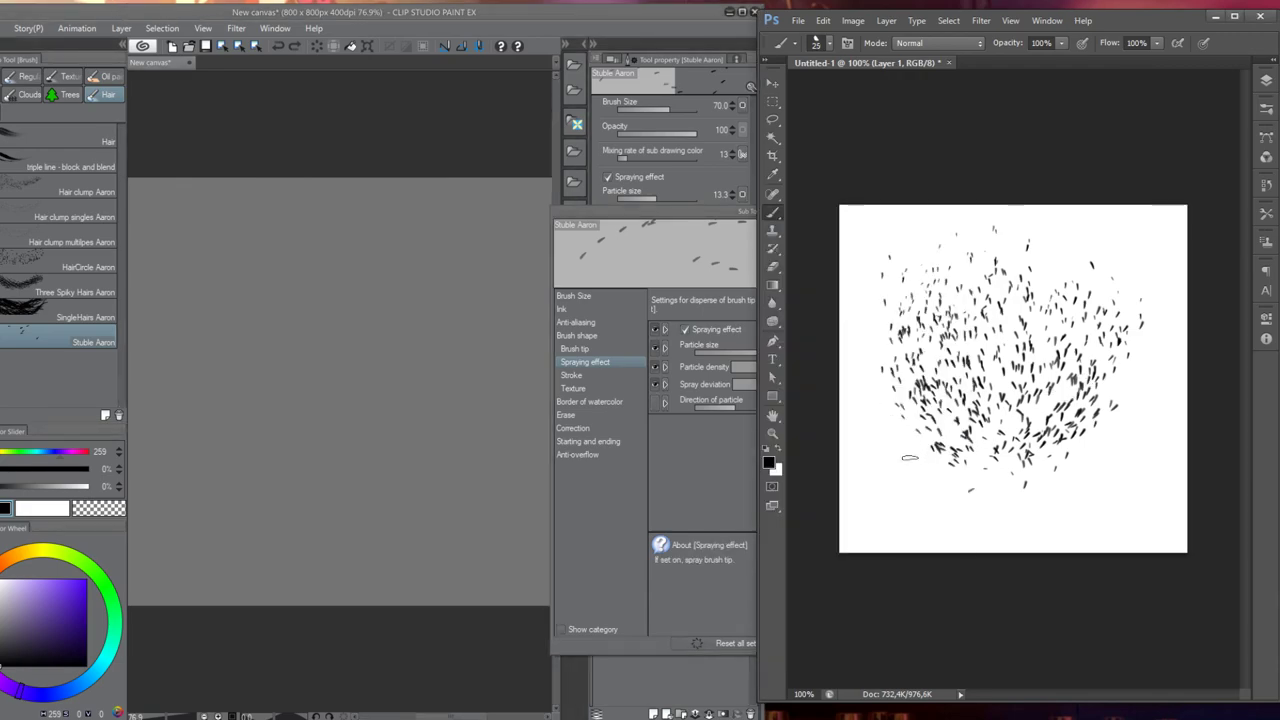
pyautogui.press(']')
pyautogui.press(']')
pyautogui.press(']')
pyautogui.press(']')
pyautogui.press(']')
pyautogui.moveTo(933, 469)
pyautogui.mouseDown()
pyautogui.moveTo(965, 375)
pyautogui.moveTo(1040, 470)
pyautogui.moveTo(960, 330)
pyautogui.moveTo(1035, 336)
pyautogui.moveTo(975, 450)
pyautogui.mouseUp()
# Spray dabs at brush size 400 in Clip Studio, then clear the canvas
pyautogui.click(357, 443)
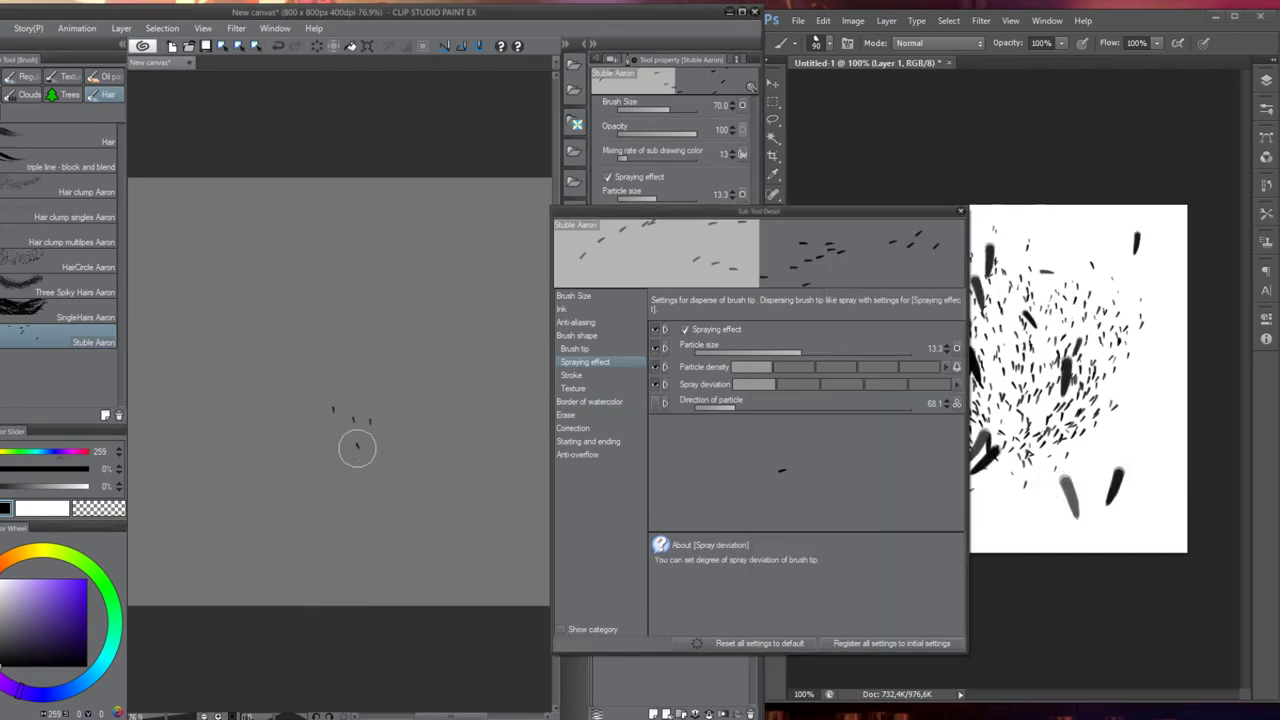
pyautogui.hotkey('ctrl', 'z')
pyautogui.press(']')
pyautogui.press(']')
pyautogui.press(']')
pyautogui.press(']')
pyautogui.press(']')
pyautogui.press(']')
pyautogui.press(']')
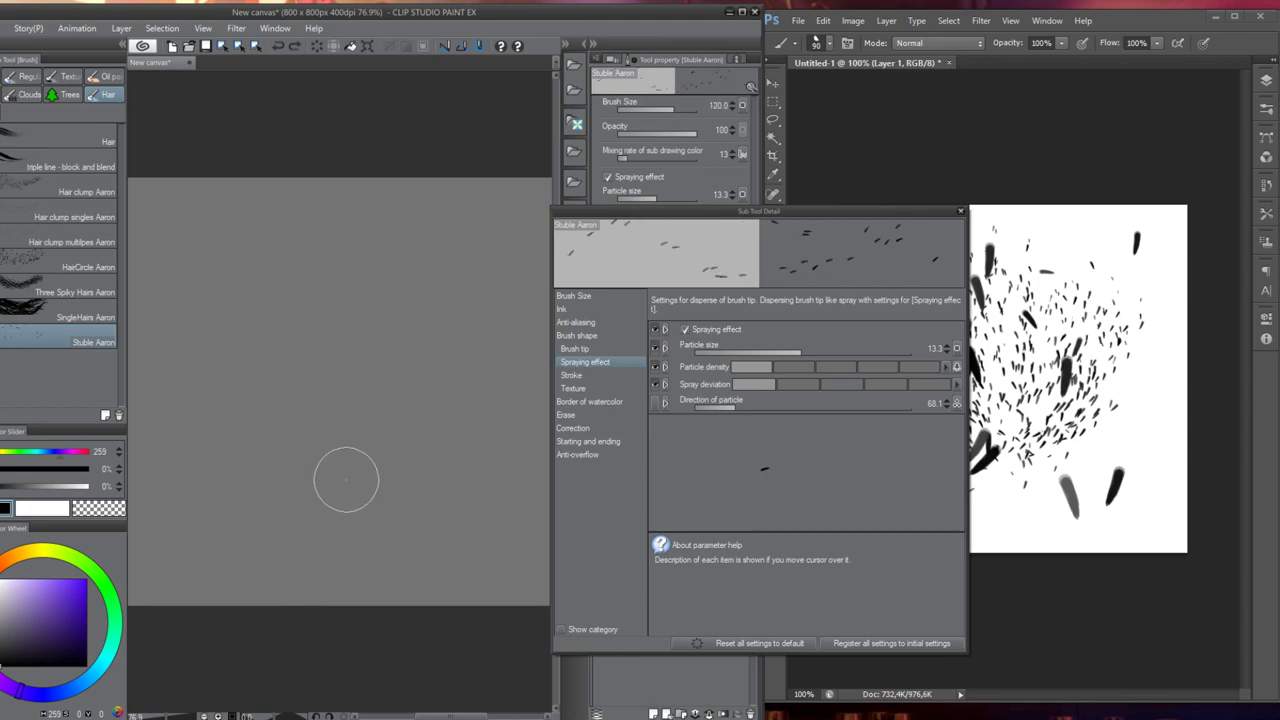
pyautogui.press(']')
pyautogui.press(']')
pyautogui.press(']')
pyautogui.moveTo(306, 314)
pyautogui.mouseDown()
pyautogui.moveTo(337, 488)
pyautogui.moveTo(365, 297)
pyautogui.moveTo(358, 478)
pyautogui.moveTo(322, 342)
pyautogui.moveTo(329, 482)
pyautogui.moveTo(253, 257)
pyautogui.moveTo(234, 355)
pyautogui.moveTo(318, 467)
pyautogui.moveTo(311, 296)
pyautogui.moveTo(354, 429)
pyautogui.moveTo(325, 316)
pyautogui.moveTo(418, 384)
pyautogui.moveTo(414, 290)
pyautogui.moveTo(406, 319)
pyautogui.moveTo(244, 392)
pyautogui.mouseUp()
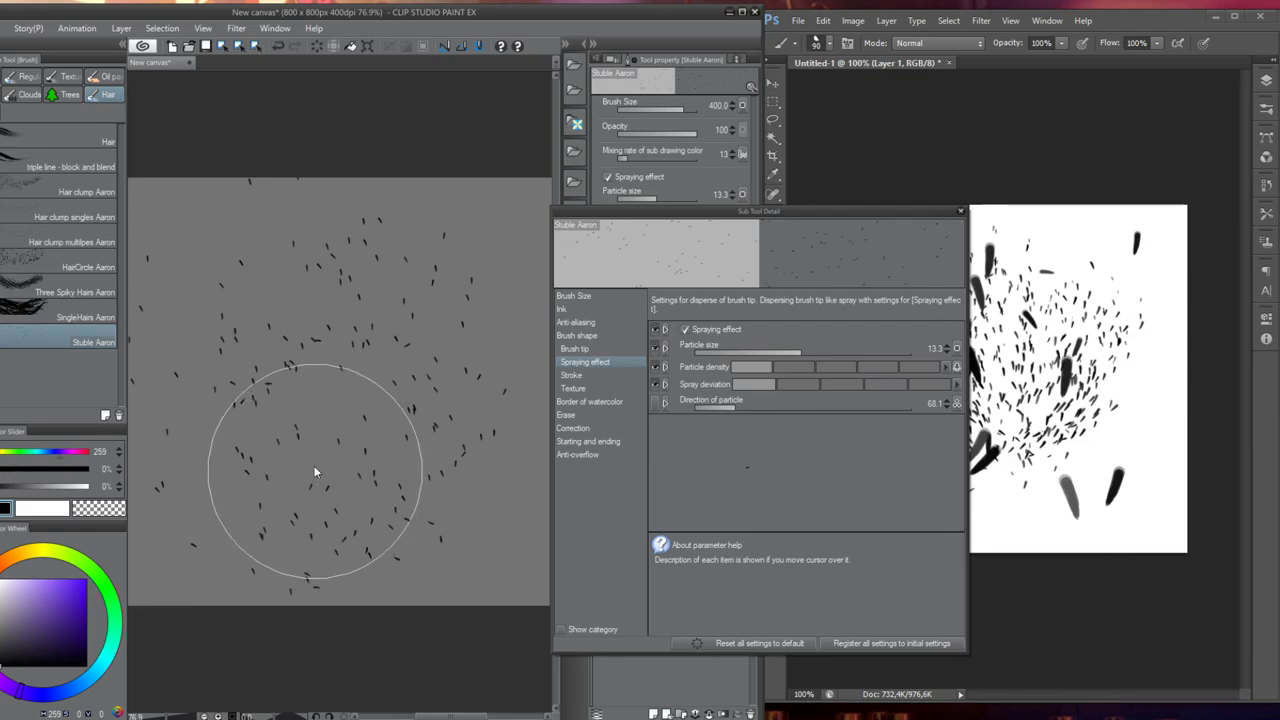
pyautogui.hotkey('ctrl', 'a')
pyautogui.press('Delete')
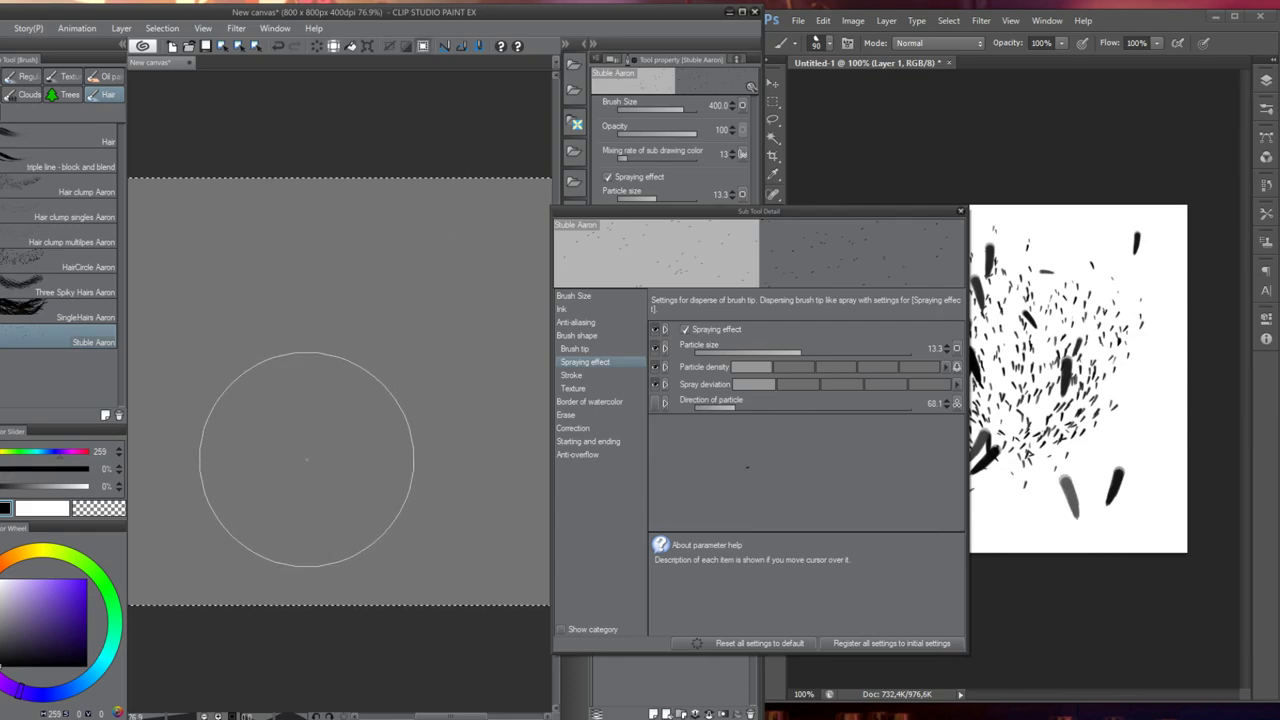
pyautogui.hotkey('ctrl', 'd')
# Return to brush size 70 and test particle sizes, settling at 11.3
pyautogui.press('[')
pyautogui.press('[')
pyautogui.press('[')
pyautogui.press('[')
pyautogui.press('[')
pyautogui.press('[')
pyautogui.press('[')
pyautogui.press('[')
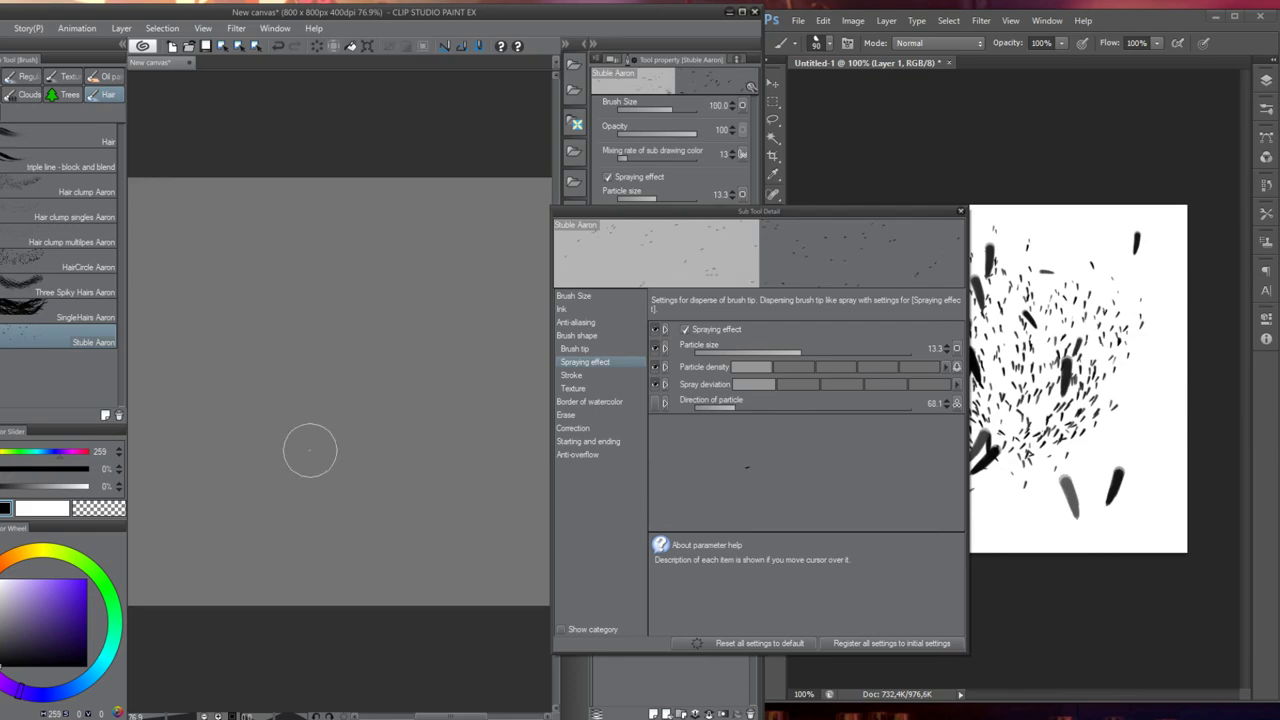
pyautogui.moveTo(314, 394)
pyautogui.mouseDown()
pyautogui.moveTo(334, 436)
pyautogui.moveTo(323, 354)
pyautogui.mouseUp()
pyautogui.hotkey('ctrl', 'z')
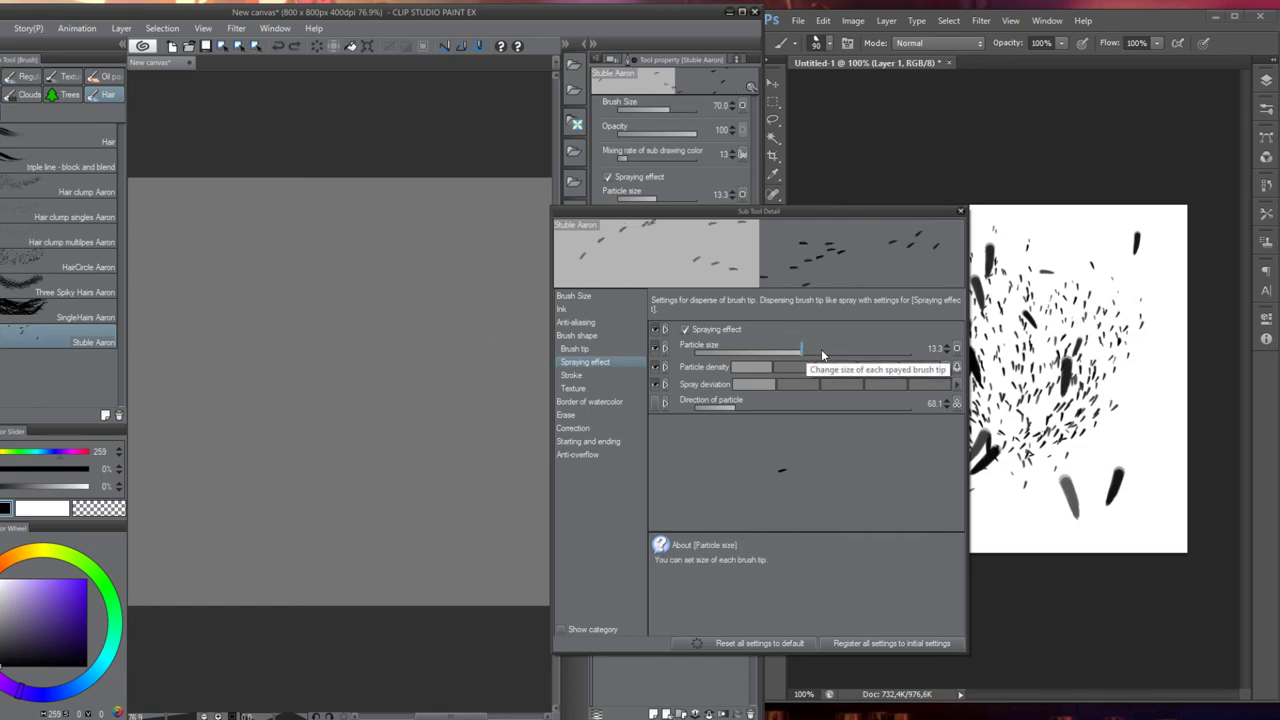
pyautogui.moveTo(808, 355); pyautogui.dragTo(828, 357)
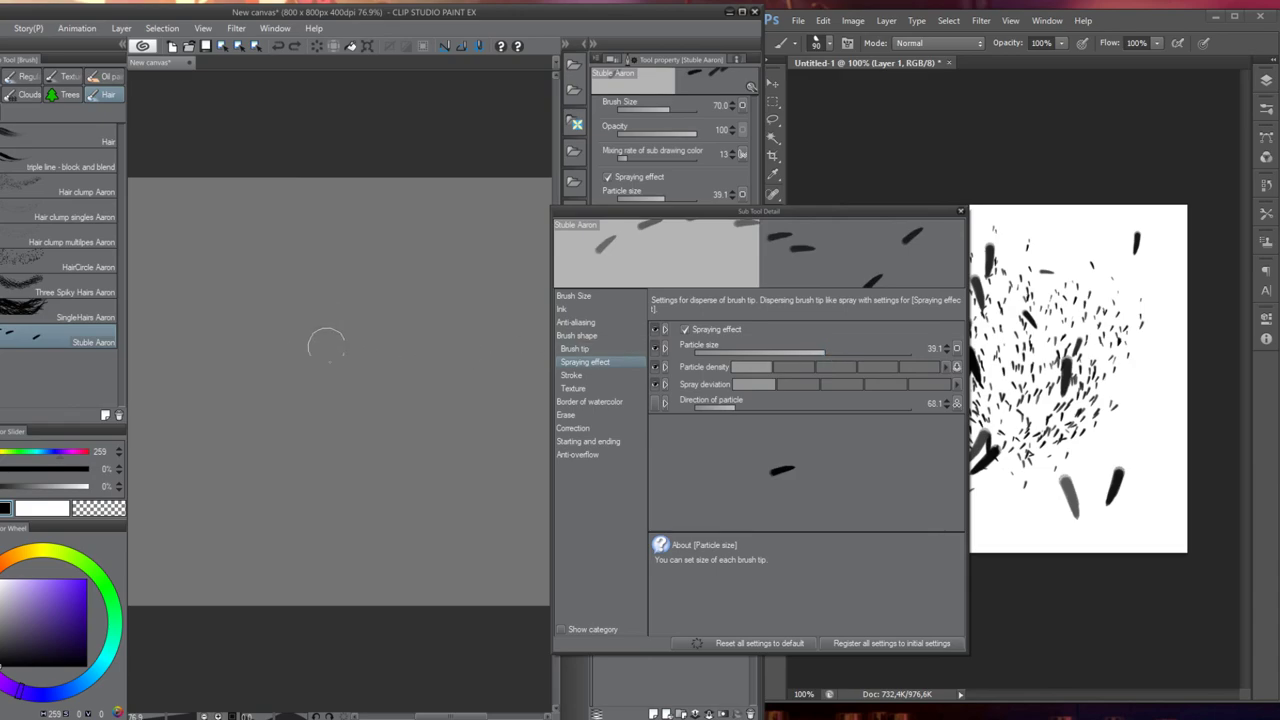
pyautogui.moveTo(320, 340); pyautogui.dragTo(366, 566)
pyautogui.hotkey('ctrl', 'z')
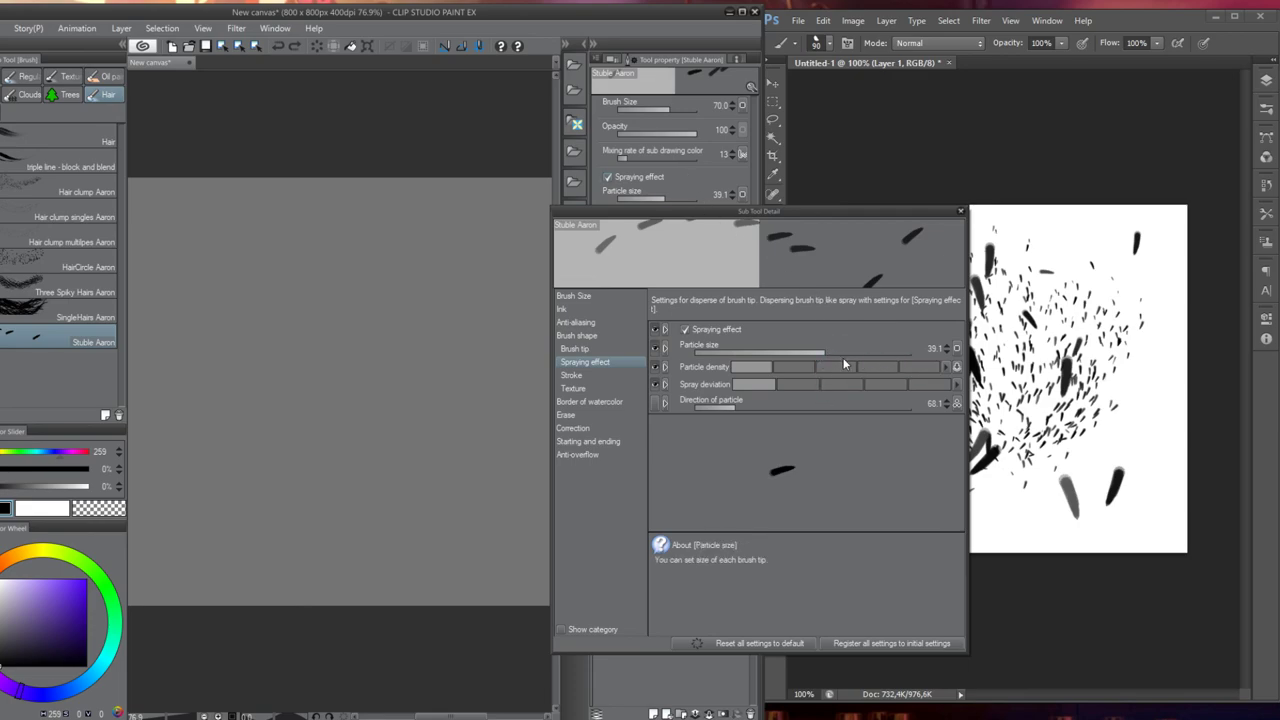
pyautogui.moveTo(823, 352); pyautogui.dragTo(798, 351)
pyautogui.moveTo(400, 337); pyautogui.dragTo(410, 477)
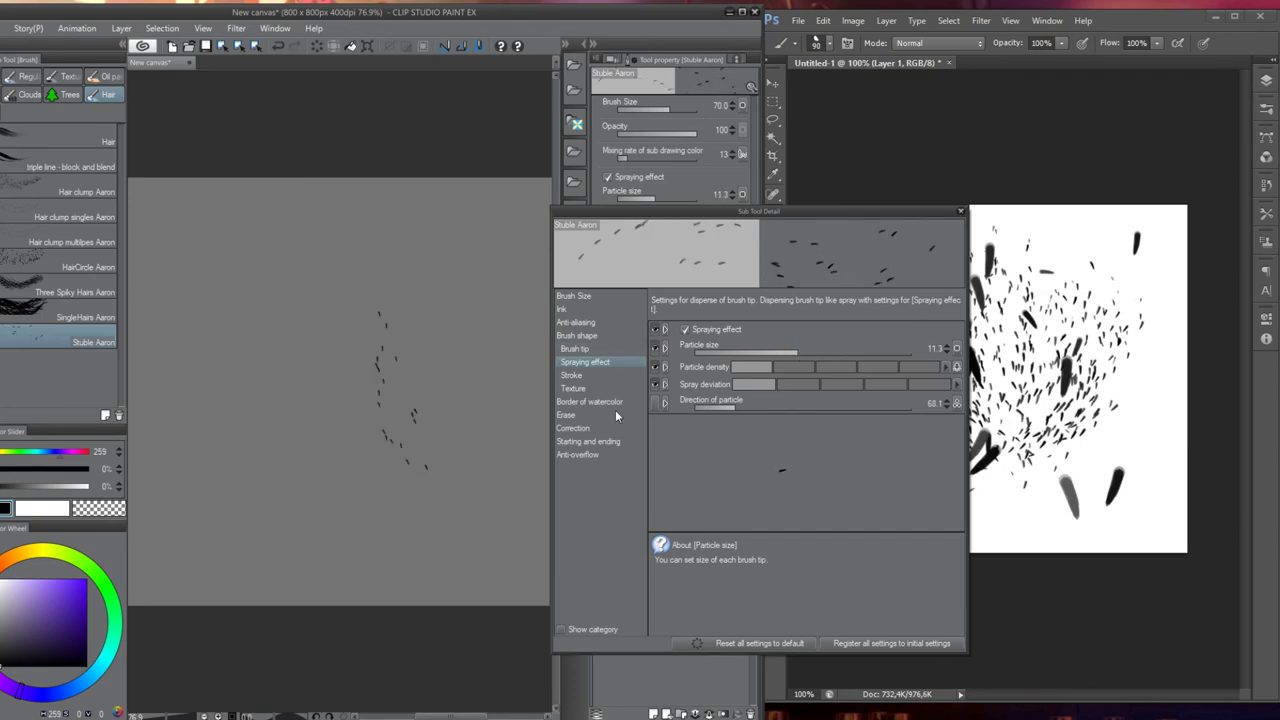
pyautogui.hotkey('ctrl', 'z')
# Make particle size vary randomly and with pen pressure, then spray a test stroke
pyautogui.click(956, 348)
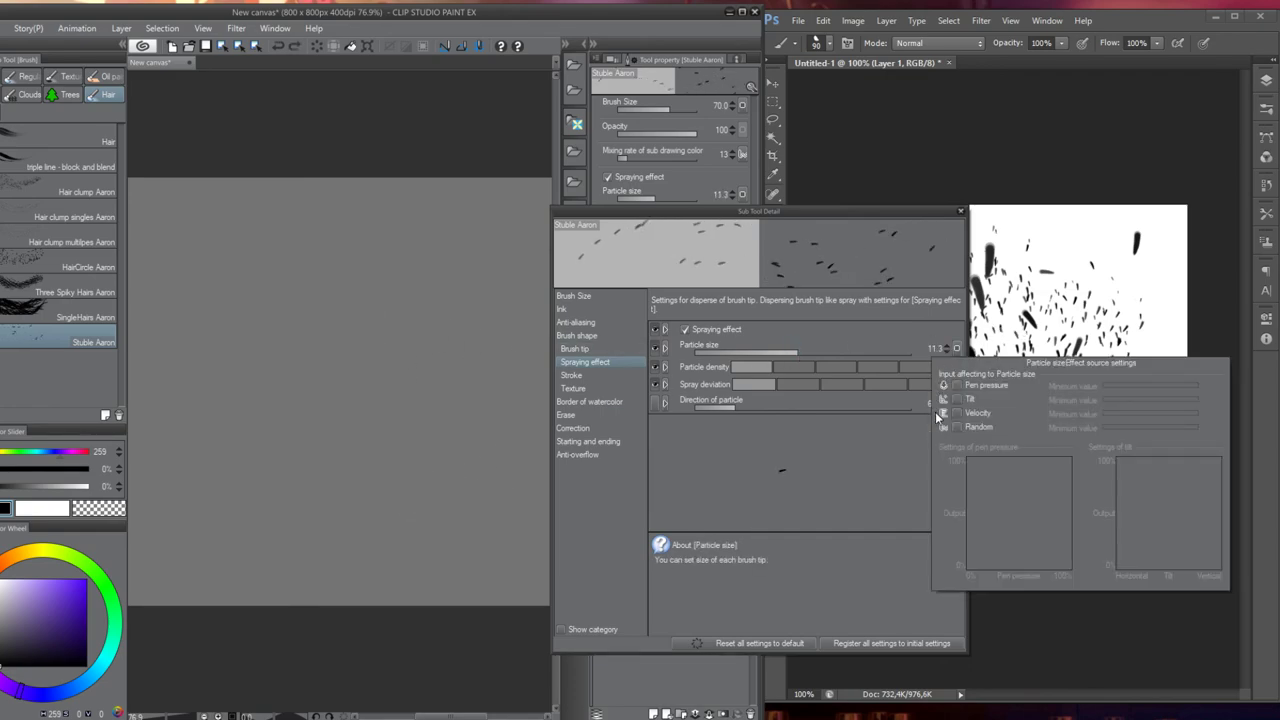
pyautogui.click(956, 427)
pyautogui.click(975, 387)
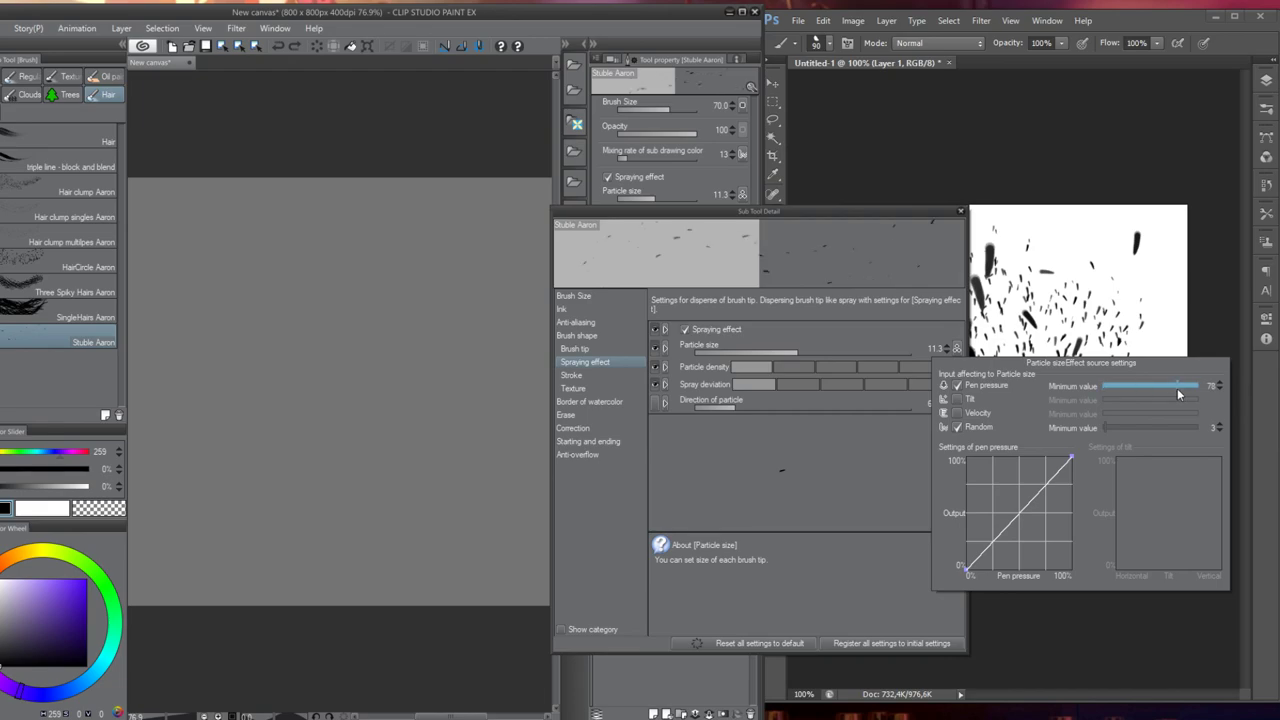
pyautogui.moveTo(361, 330)
pyautogui.mouseDown()
pyautogui.moveTo(343, 475)
pyautogui.moveTo(381, 425)
pyautogui.moveTo(329, 310)
pyautogui.moveTo(393, 514)
pyautogui.moveTo(378, 294)
pyautogui.moveTo(381, 488)
pyautogui.moveTo(350, 314)
pyautogui.moveTo(360, 449)
pyautogui.moveTo(379, 462)
pyautogui.moveTo(409, 347)
pyautogui.moveTo(392, 465)
pyautogui.moveTo(407, 472)
pyautogui.moveTo(388, 349)
pyautogui.moveTo(374, 506)
pyautogui.moveTo(335, 417)
pyautogui.moveTo(353, 387)
pyautogui.moveTo(395, 444)
pyautogui.moveTo(420, 520)
pyautogui.mouseUp()
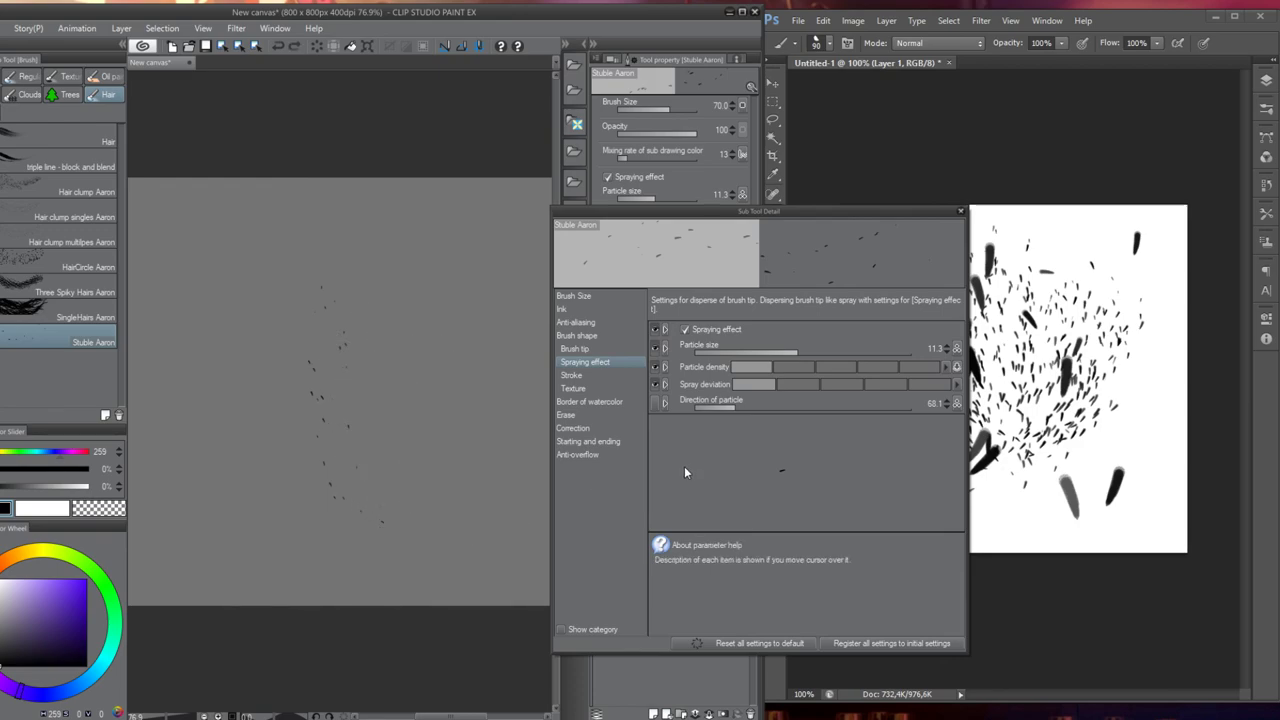
# Set the random minimum to 53 without pen pressure, test-spray, and undo the strokes
pyautogui.click(957, 348)
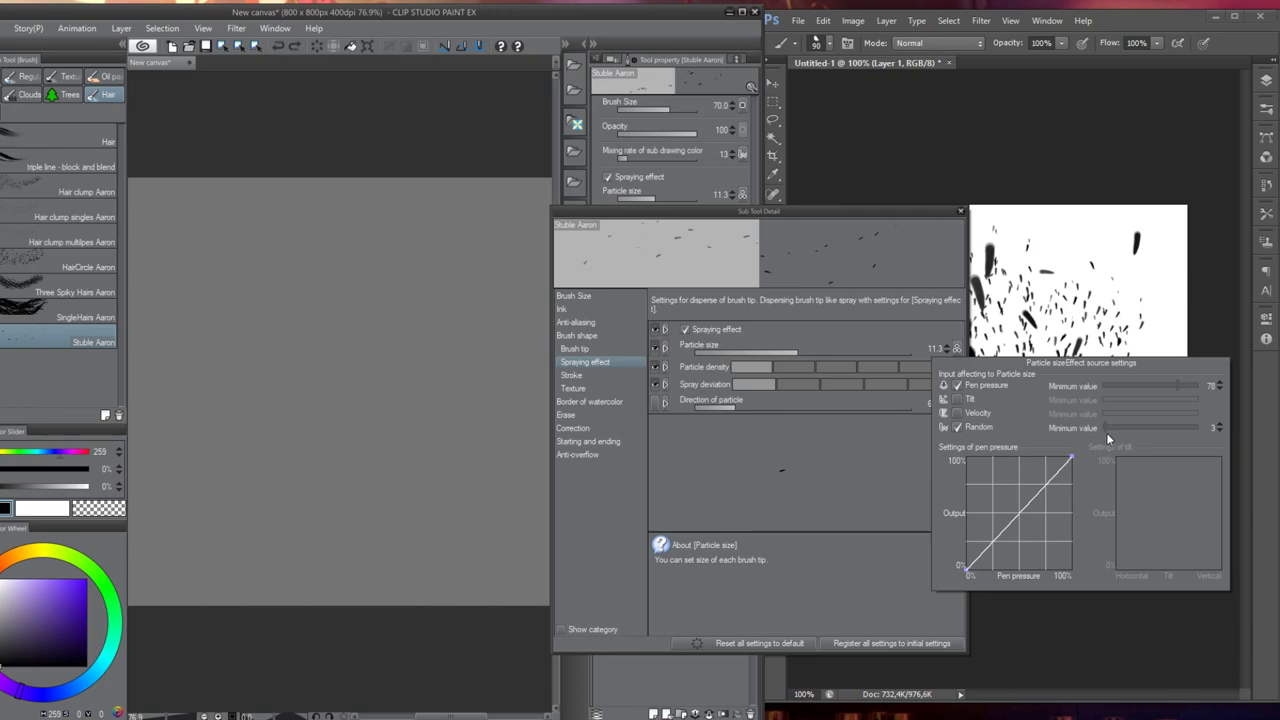
pyautogui.moveTo(1100, 430); pyautogui.dragTo(1077, 428)
pyautogui.click(1154, 429)
pyautogui.click(957, 385)
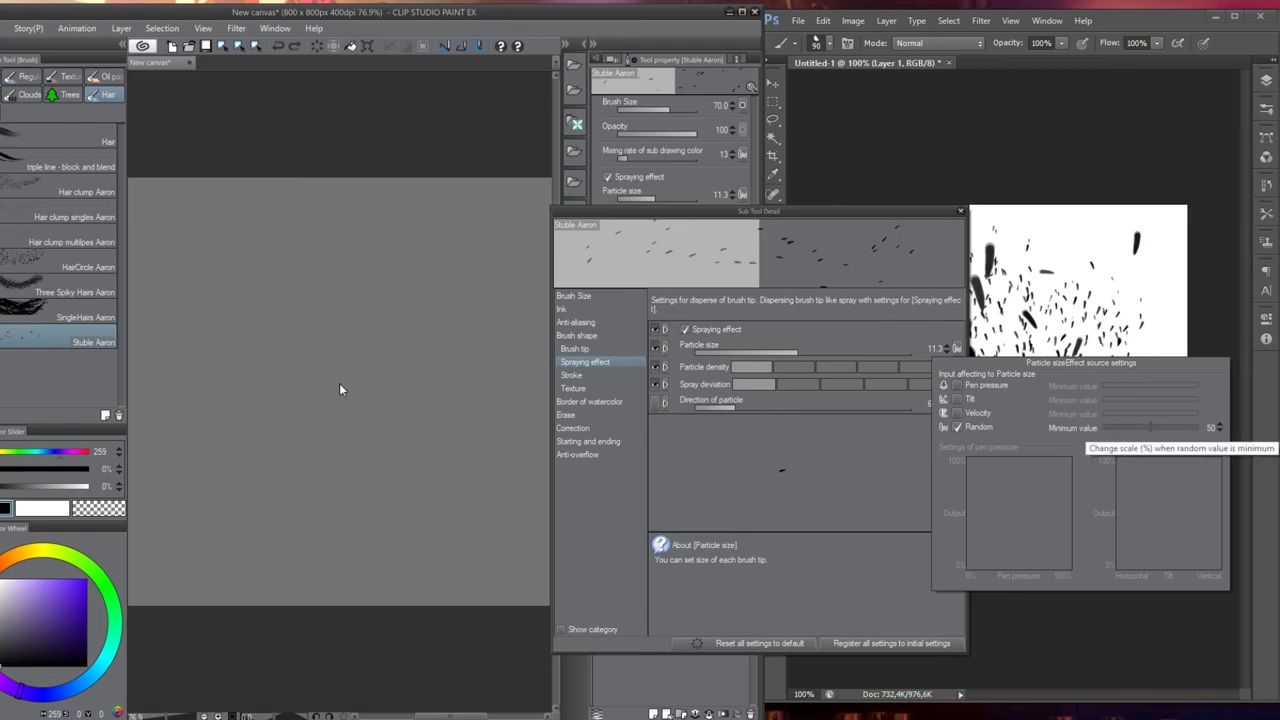
pyautogui.moveTo(324, 313)
pyautogui.mouseDown()
pyautogui.moveTo(320, 412)
pyautogui.moveTo(354, 514)
pyautogui.mouseUp()
pyautogui.moveTo(338, 357)
pyautogui.mouseDown()
pyautogui.moveTo(355, 503)
pyautogui.moveTo(358, 333)
pyautogui.moveTo(368, 435)
pyautogui.moveTo(390, 477)
pyautogui.moveTo(432, 379)
pyautogui.moveTo(390, 361)
pyautogui.moveTo(381, 481)
pyautogui.moveTo(350, 451)
pyautogui.moveTo(332, 364)
pyautogui.moveTo(344, 479)
pyautogui.moveTo(364, 475)
pyautogui.moveTo(400, 389)
pyautogui.moveTo(440, 380)
pyautogui.mouseUp()
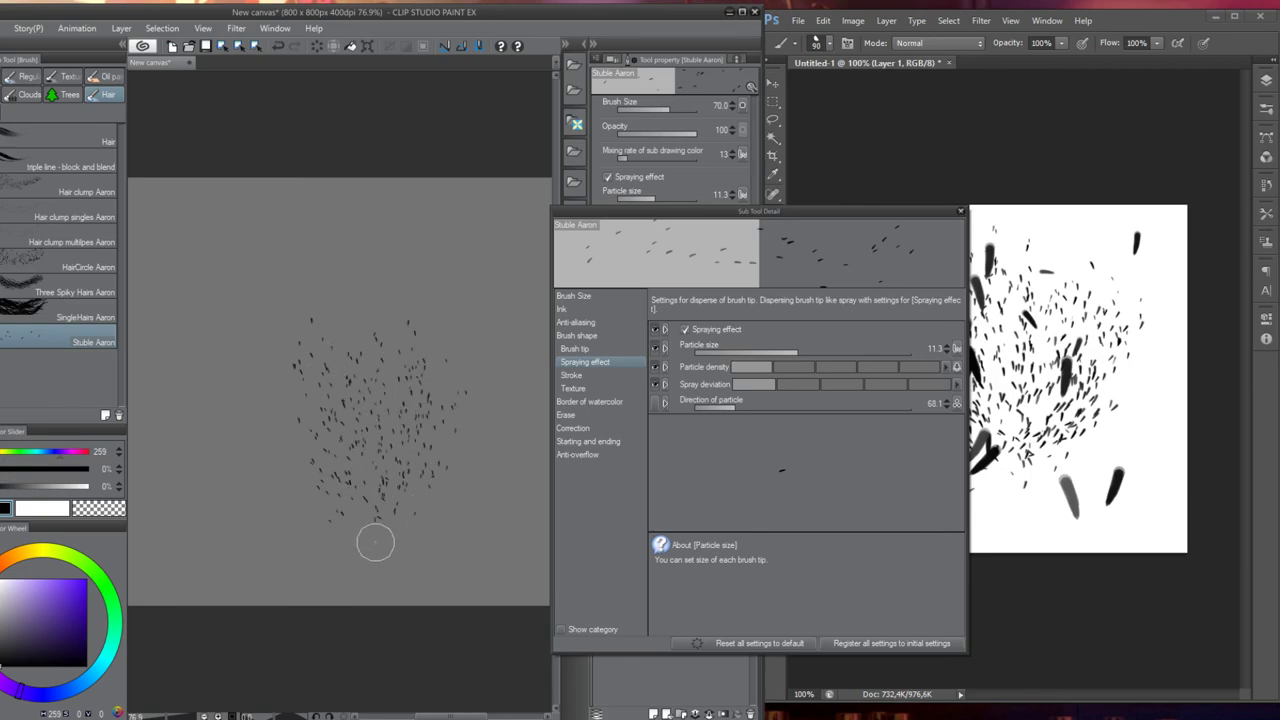
pyautogui.hotkey('ctrl', 'z')
pyautogui.hotkey('ctrl', 'z')
pyautogui.hotkey('ctrl', 'z')
pyautogui.hotkey('ctrl', 'z')
pyautogui.hotkey('ctrl', 'z')
pyautogui.hotkey('ctrl', 'z')
pyautogui.hotkey('ctrl', 'z')
pyautogui.hotkey('ctrl', 'z')
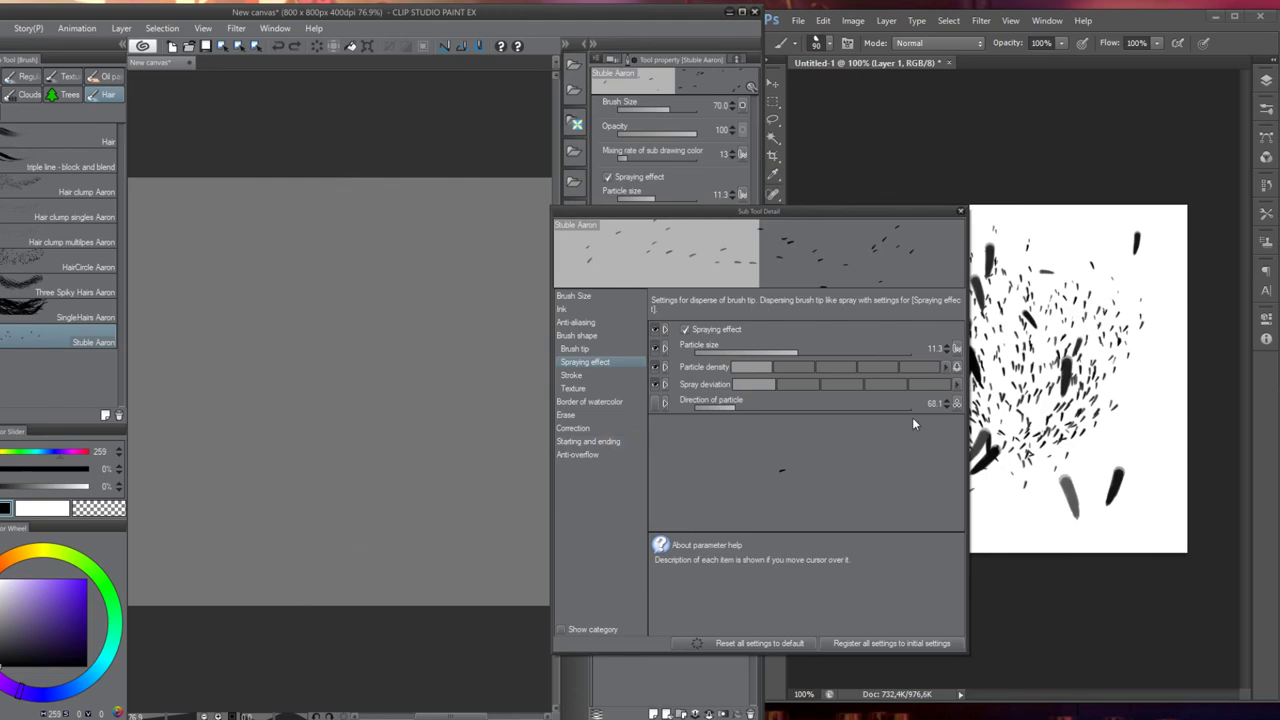
# Raise the particle size random minimum to 66
pyautogui.click(956, 403)
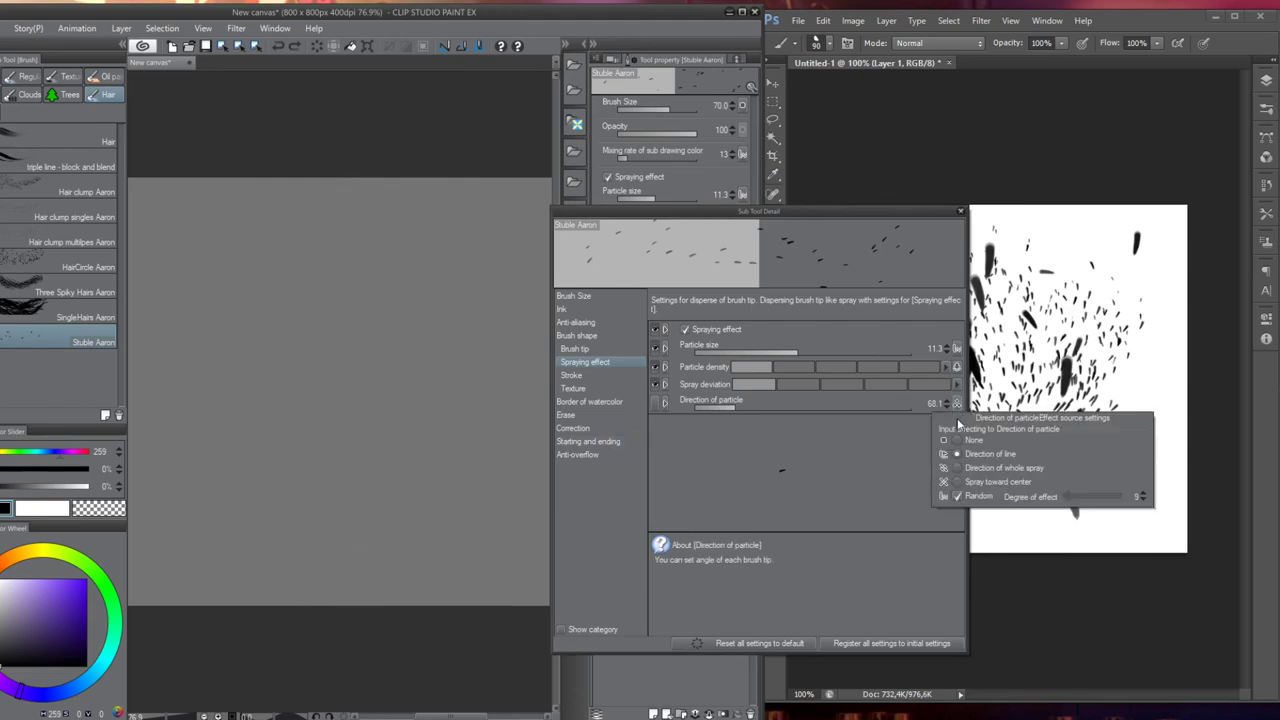
pyautogui.click(883, 341)
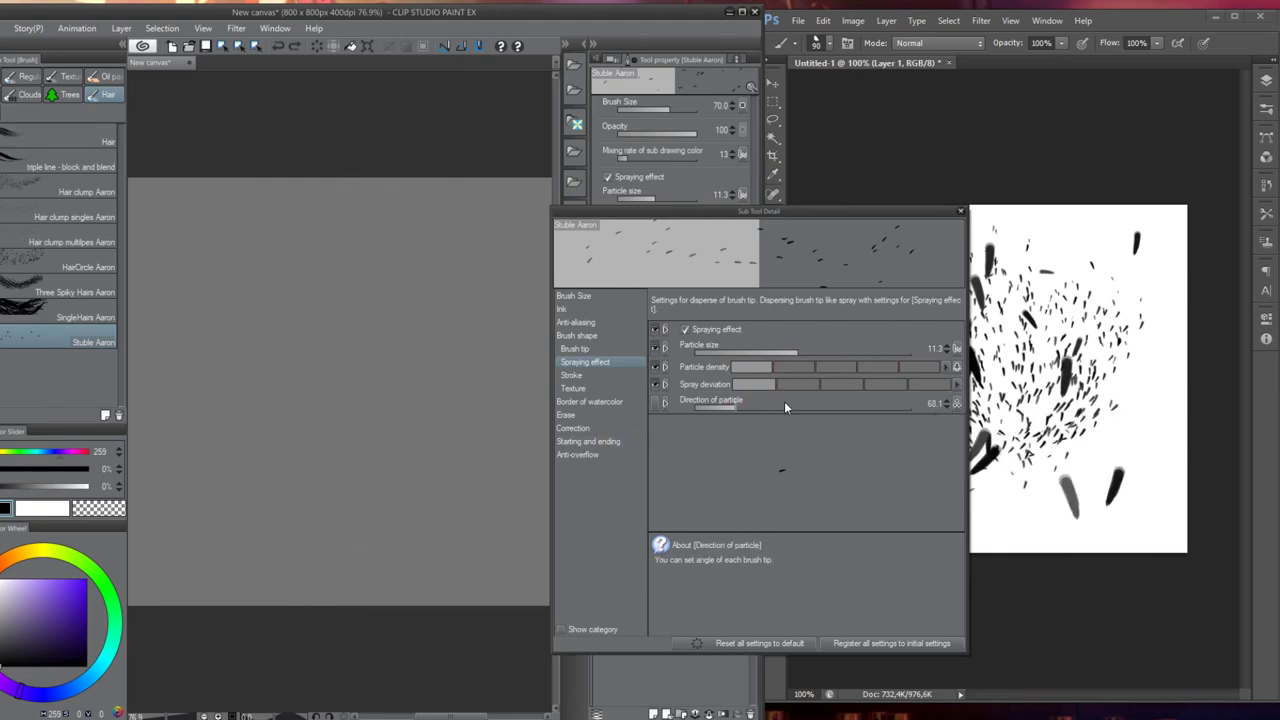
pyautogui.click(956, 348)
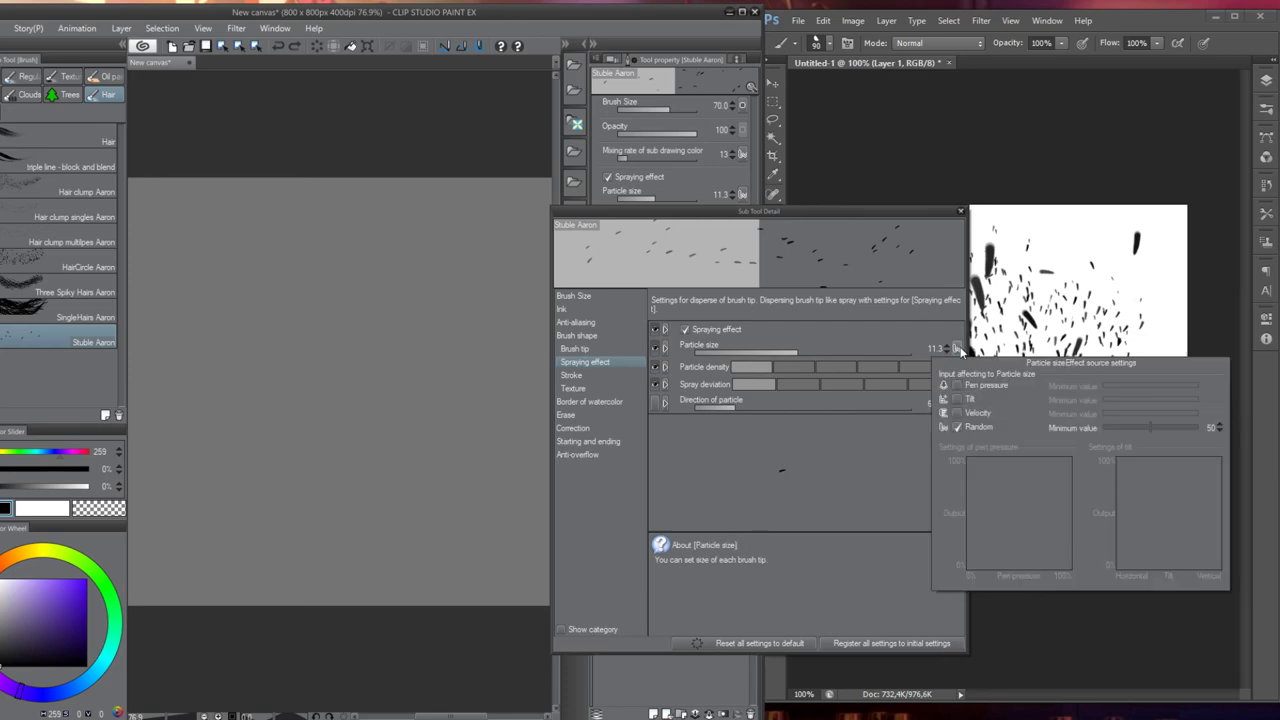
pyautogui.click(1165, 426)
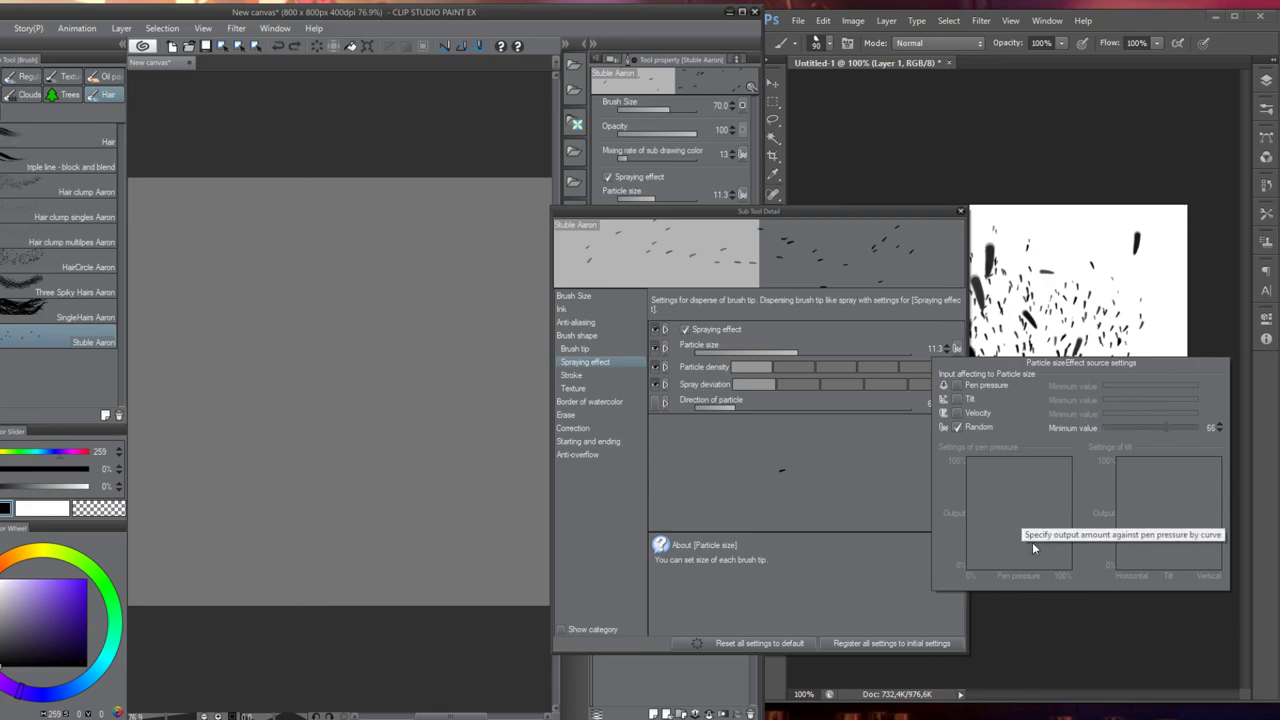
pyautogui.click(874, 440)
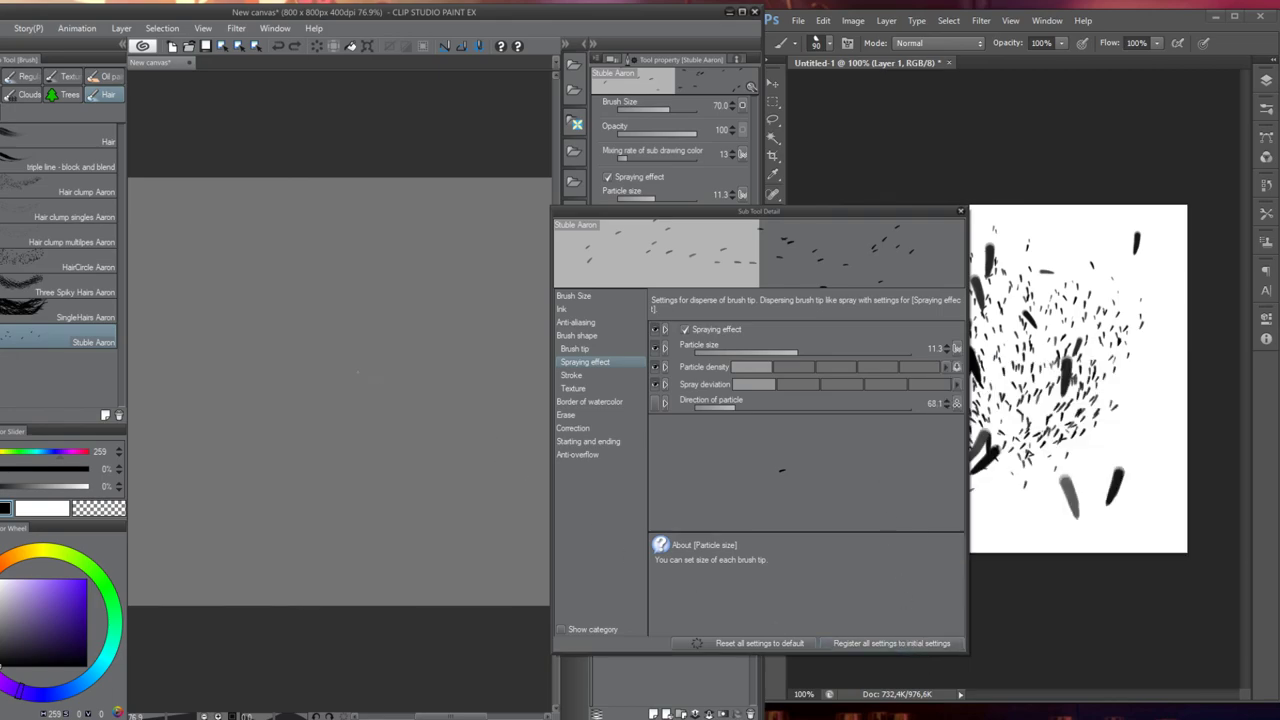
# Spray test patches with the new size variation, then clear the canvas
pyautogui.moveTo(286, 329); pyautogui.dragTo(343, 343)
pyautogui.moveTo(415, 310)
pyautogui.mouseDown()
pyautogui.moveTo(364, 465)
pyautogui.moveTo(327, 442)
pyautogui.moveTo(291, 347)
pyautogui.moveTo(345, 492)
pyautogui.moveTo(379, 440)
pyautogui.moveTo(413, 442)
pyautogui.moveTo(401, 486)
pyautogui.moveTo(380, 333)
pyautogui.moveTo(376, 455)
pyautogui.moveTo(318, 500)
pyautogui.mouseUp()
pyautogui.moveTo(455, 320)
pyautogui.mouseDown()
pyautogui.moveTo(450, 411)
pyautogui.moveTo(380, 361)
pyautogui.moveTo(314, 509)
pyautogui.moveTo(324, 519)
pyautogui.mouseUp()
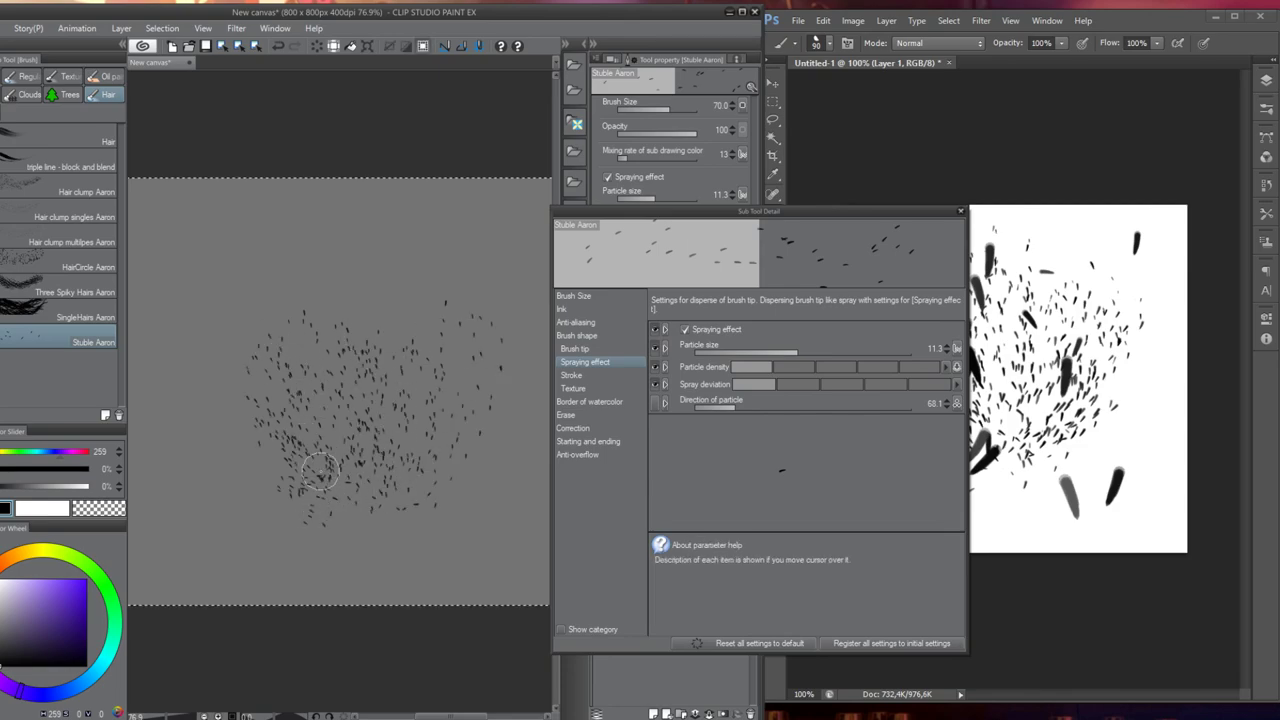
pyautogui.press('Delete')
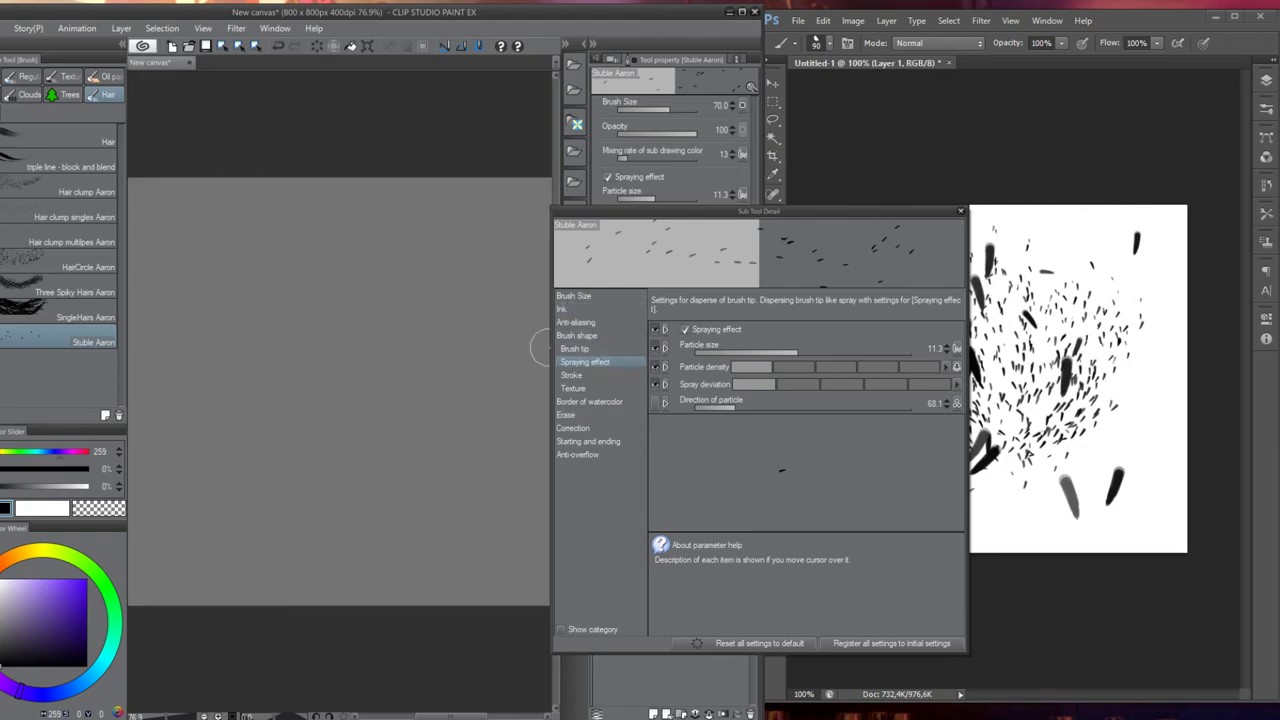
# Show Stuble Aaron's Ink category: opacity 100, Blend mixing, sub drawing colour rate 13
pyautogui.click(588, 295)
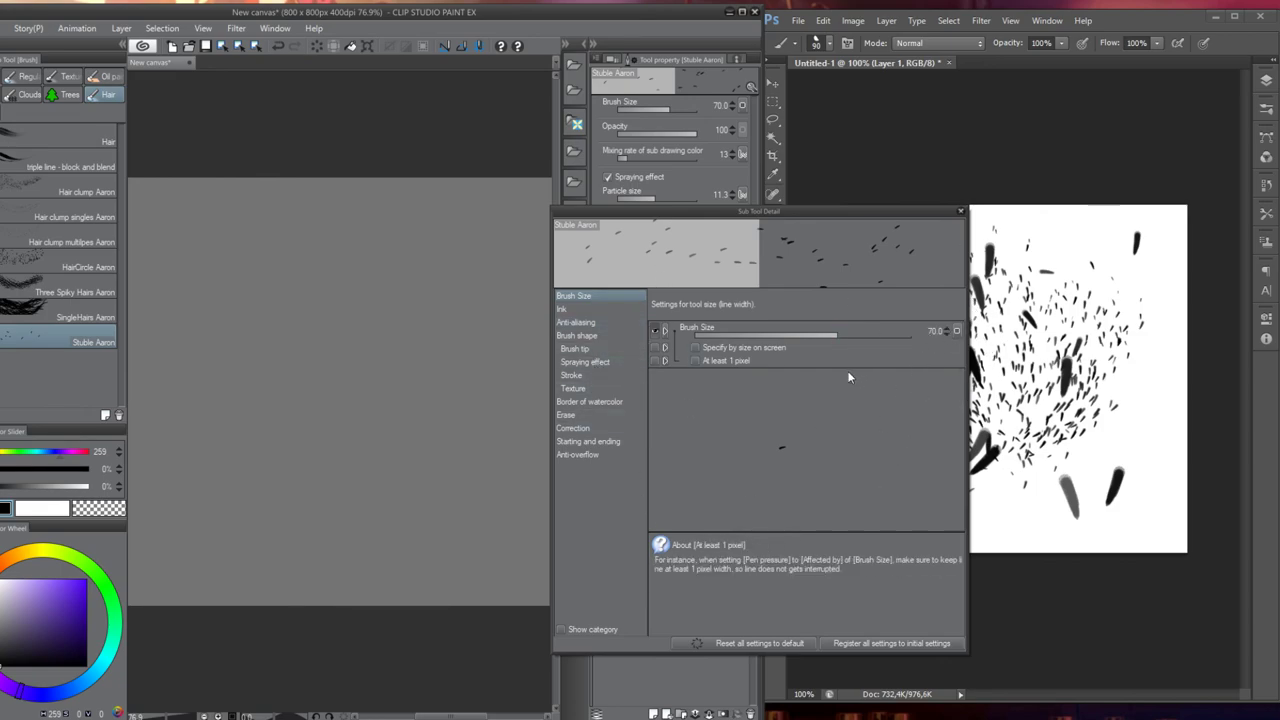
pyautogui.click(588, 311)
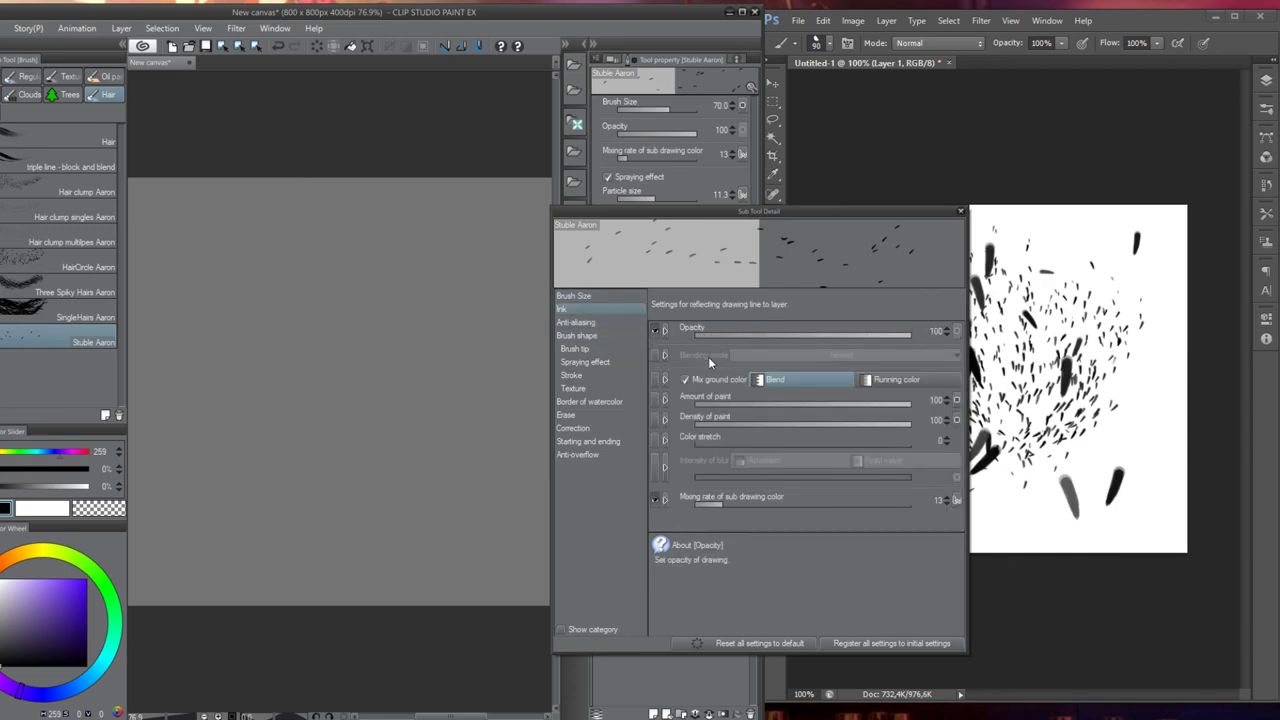
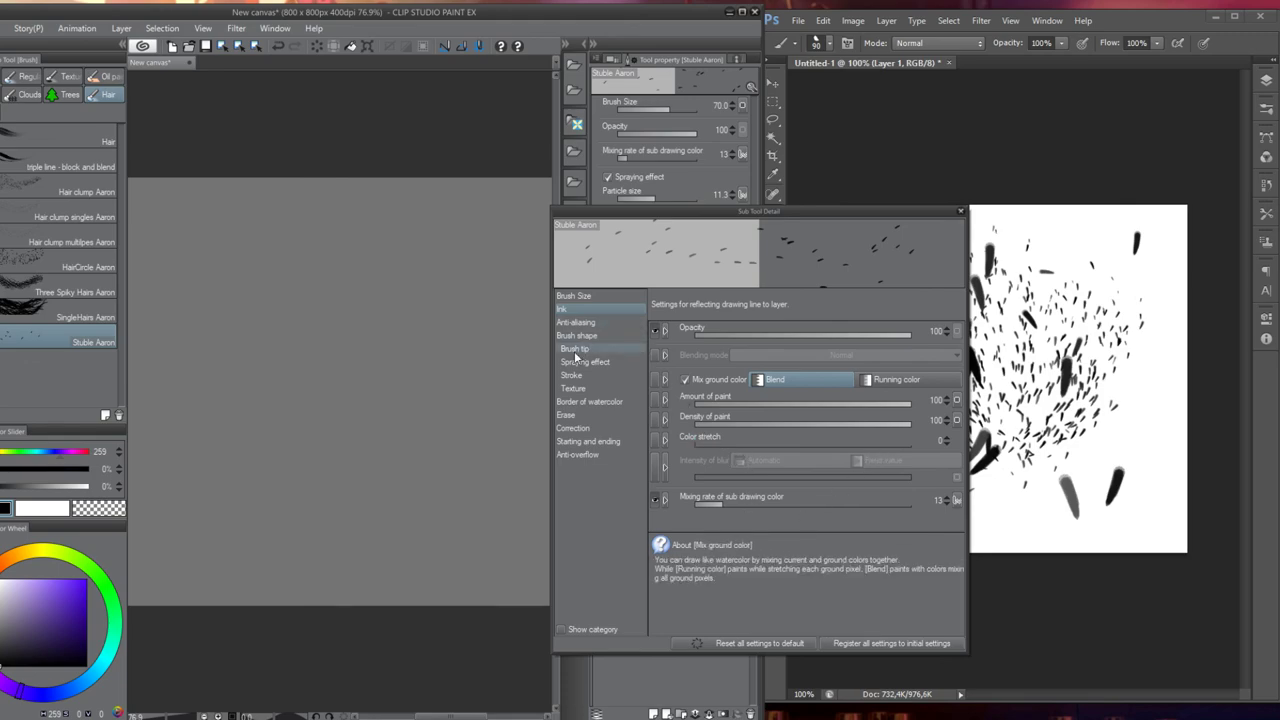
# Step through Anti-aliasing, Brush shape and Brush tip to the Spraying effect settings (particle size 11.3, direction 68.1)
pyautogui.click(590, 322)
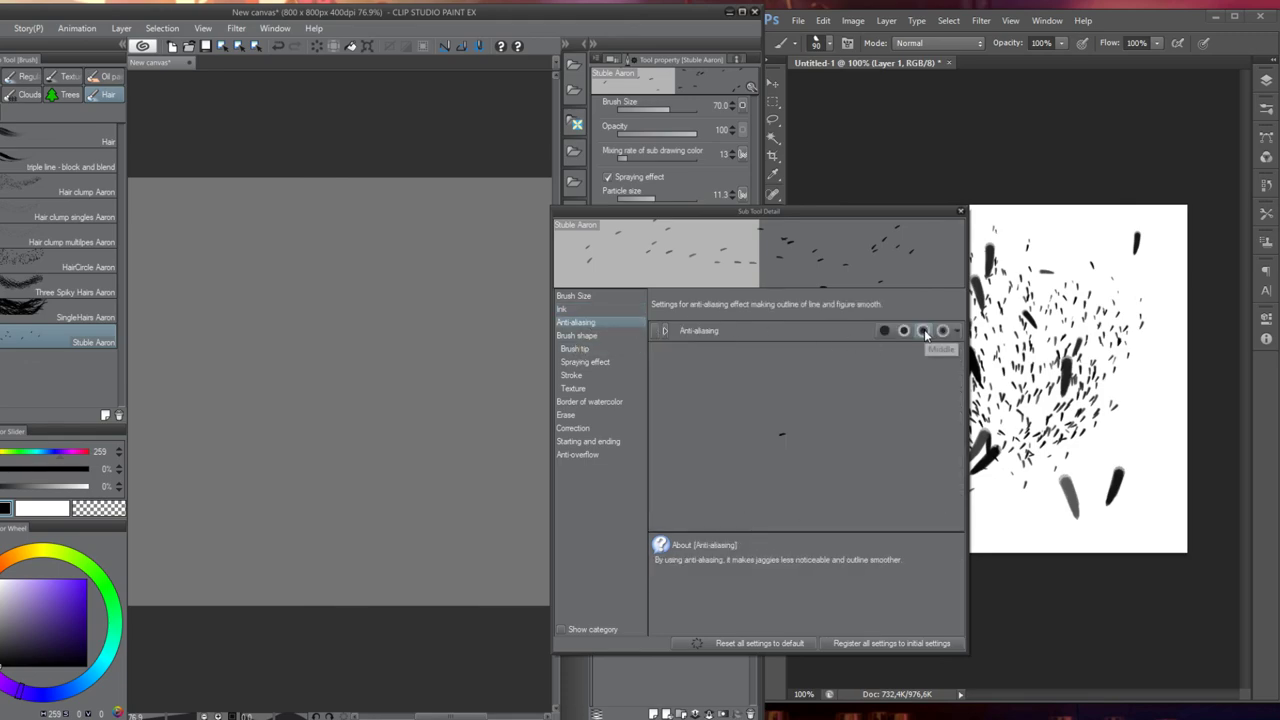
pyautogui.click(592, 337)
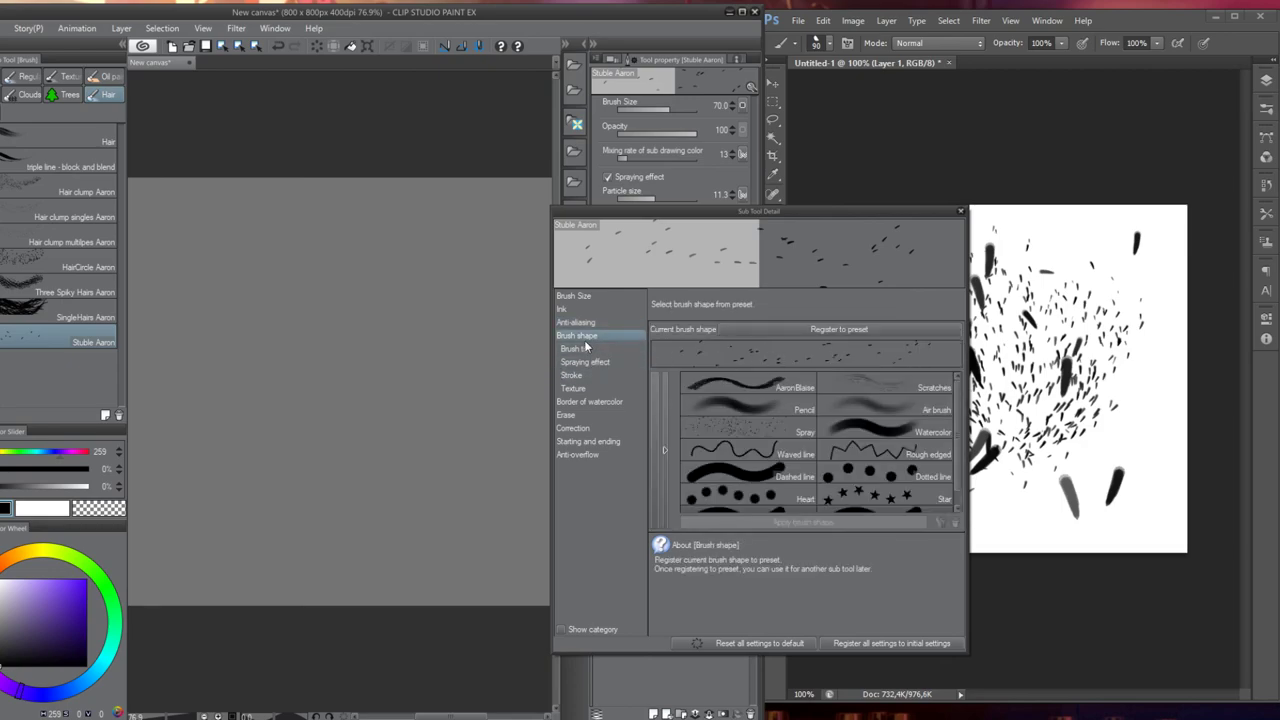
pyautogui.click(578, 348)
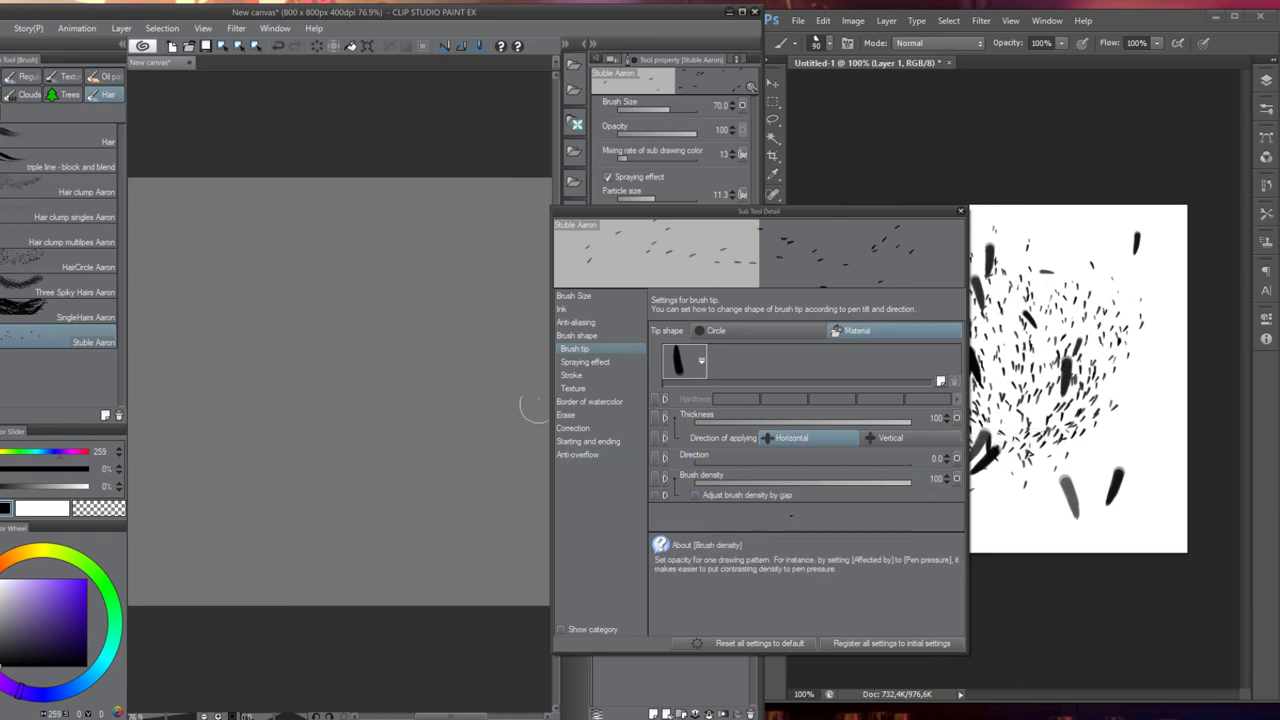
pyautogui.click(596, 363)
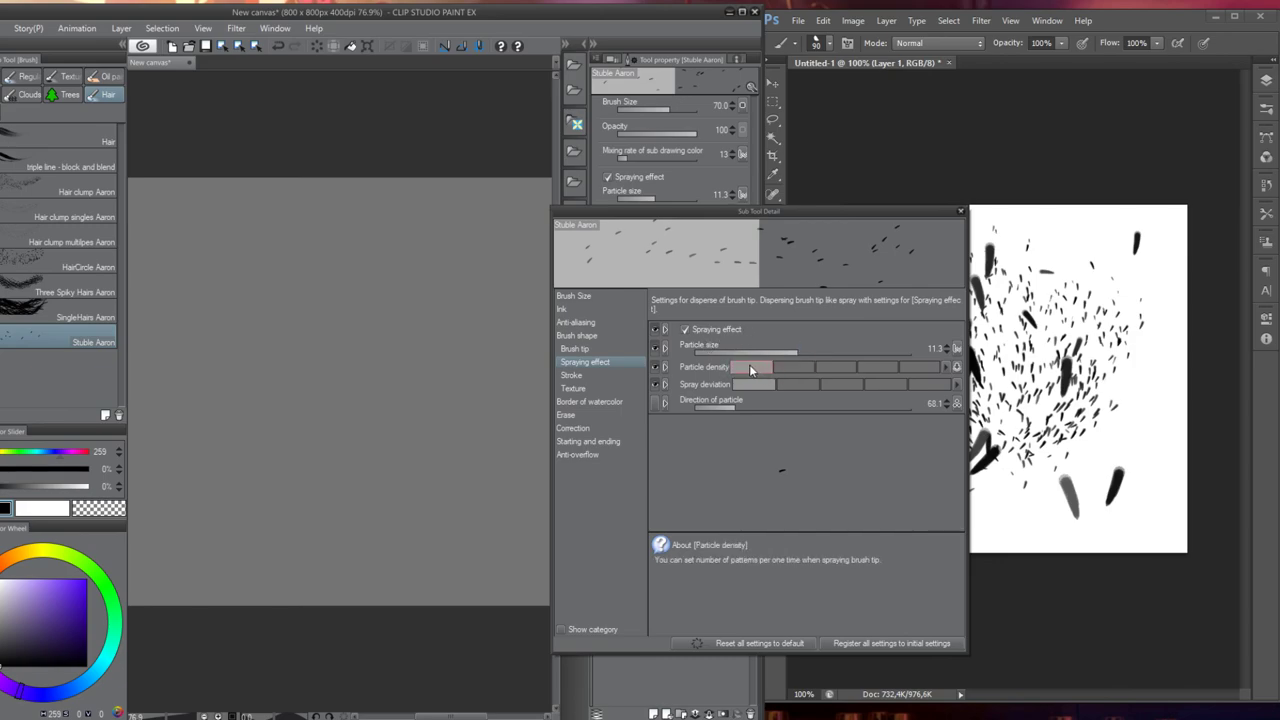
# Inspect the effect sources for particle size, density and direction, then view the Stroke settings (gap 143.5)
pyautogui.click(956, 348)
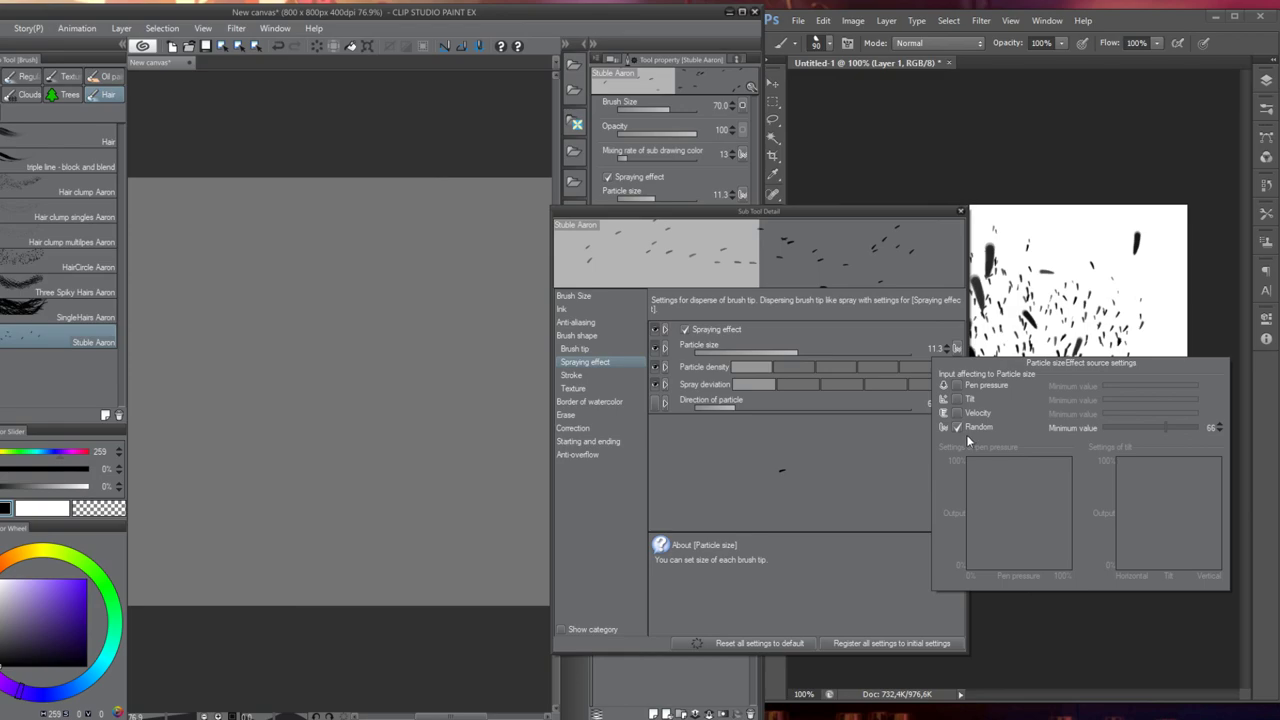
pyautogui.click(782, 409)
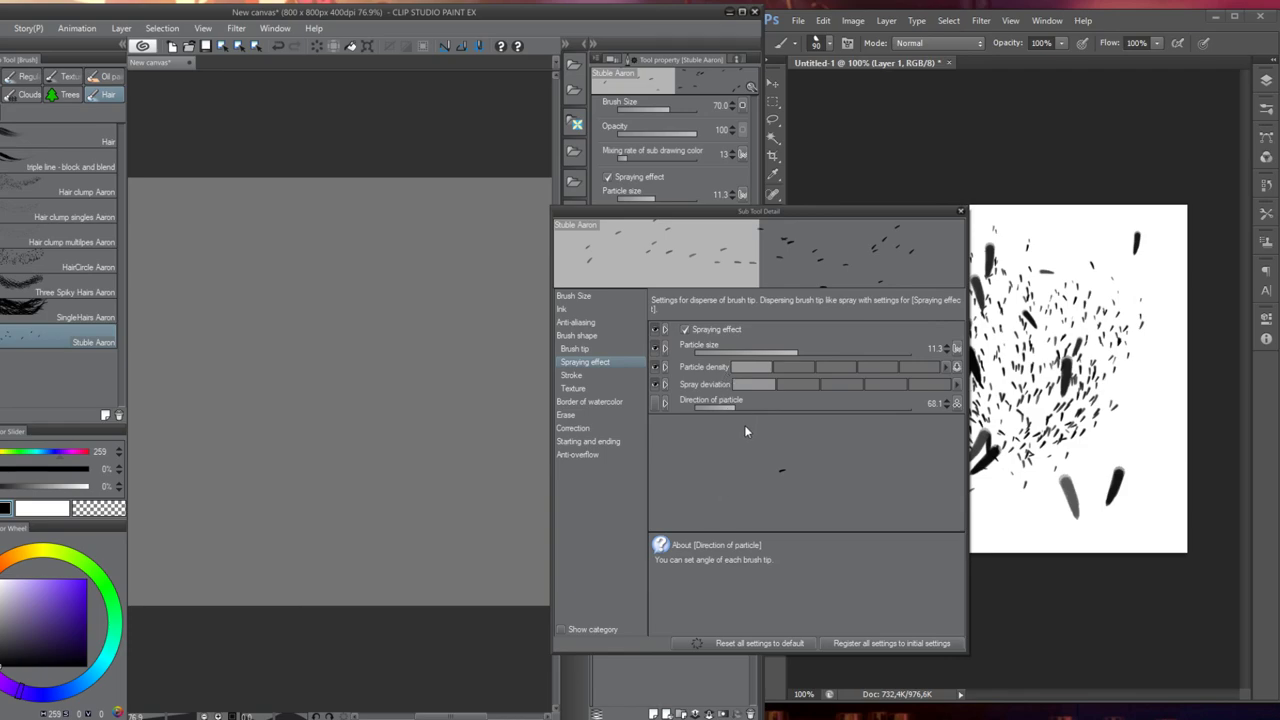
pyautogui.click(956, 366)
pyautogui.click(957, 403)
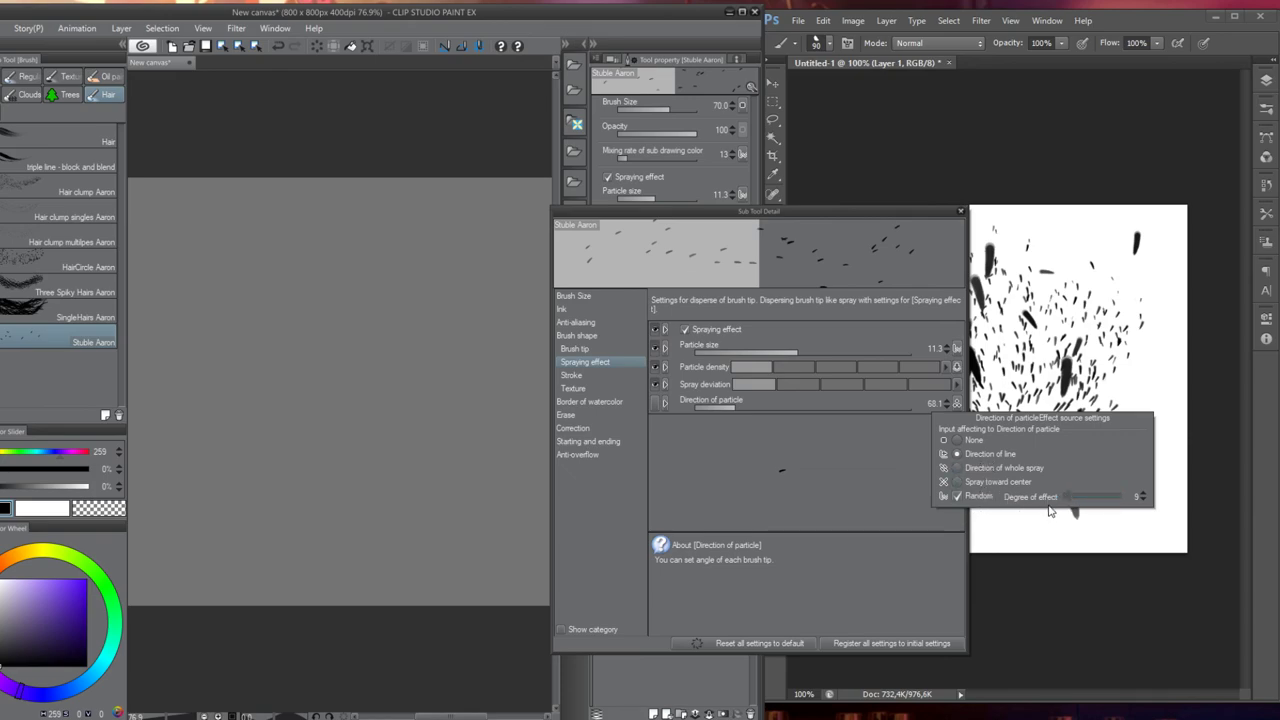
pyautogui.click(872, 401)
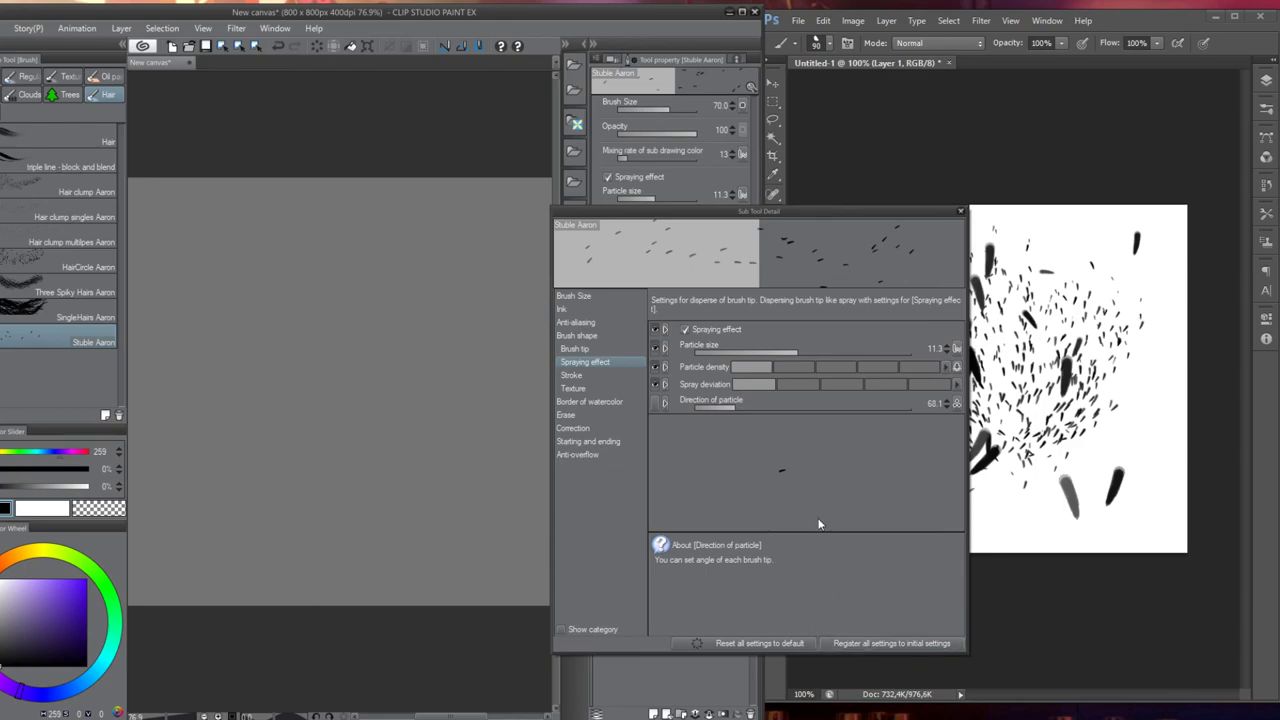
pyautogui.click(584, 376)
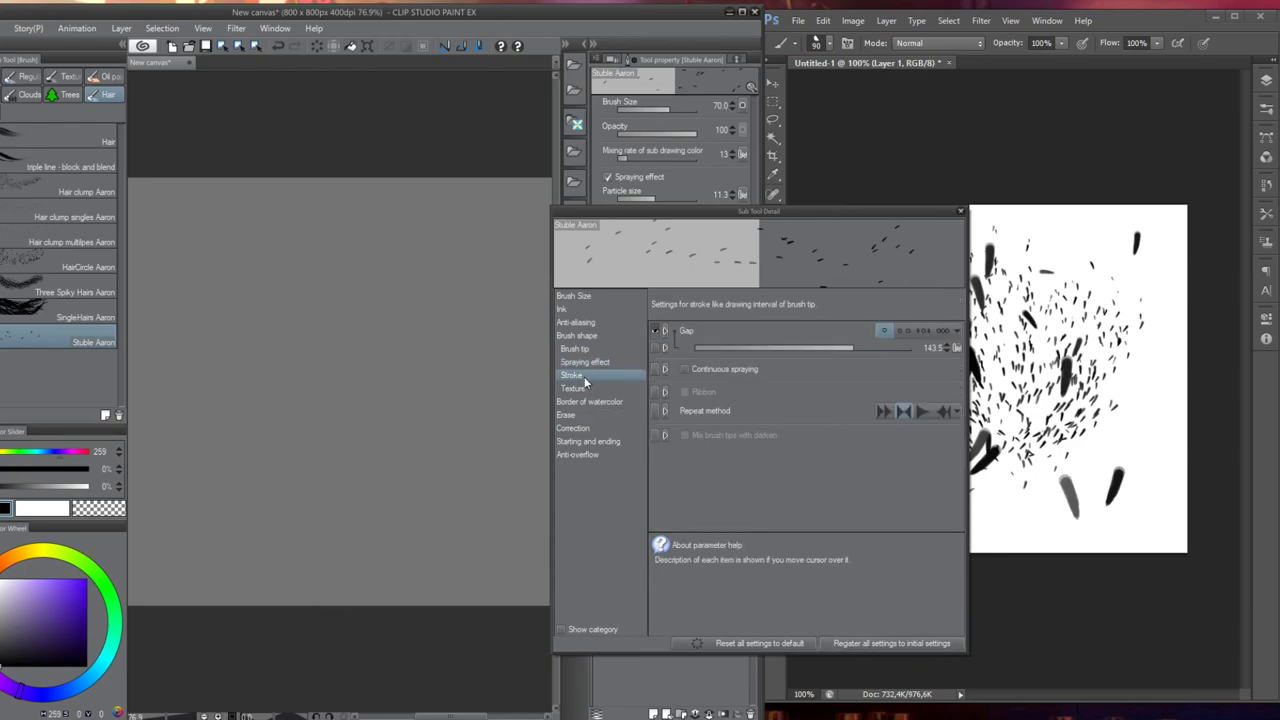
# Check the gap effect source, review Texture, Watercolor border, Erase, Starting and ending, Anti-overflow, then close the dialog
pyautogui.click(956, 347)
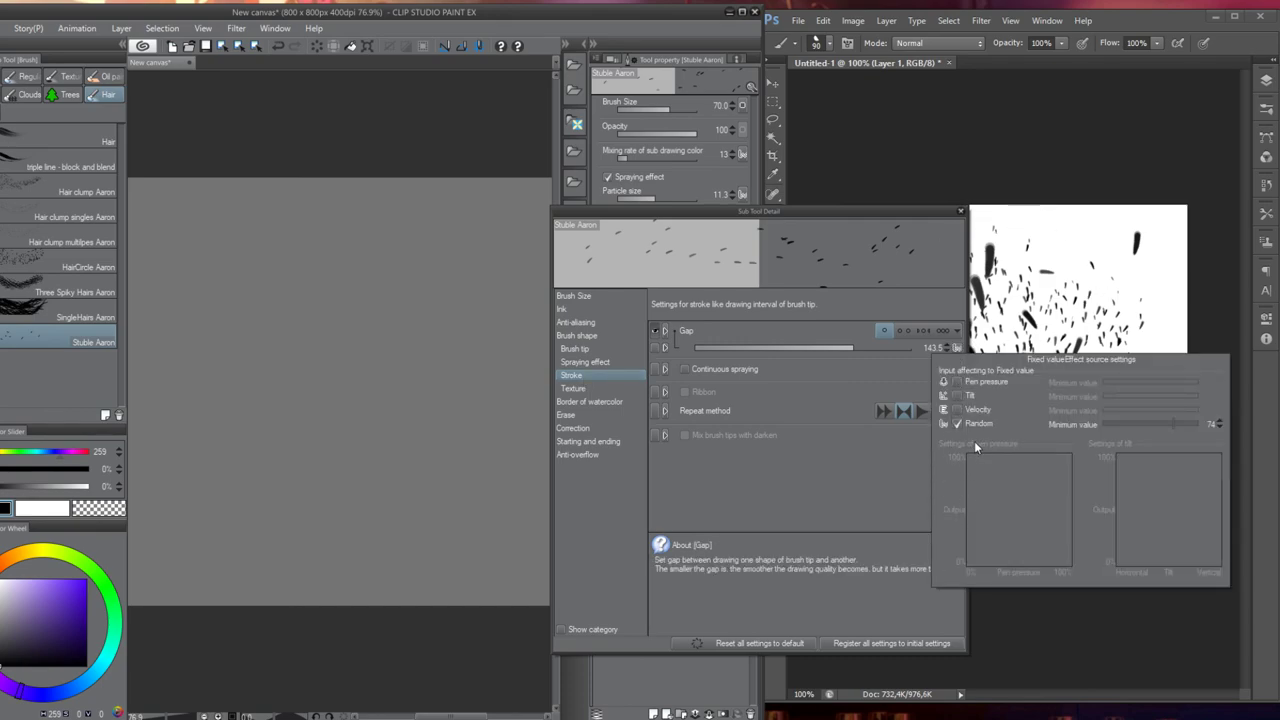
pyautogui.click(842, 328)
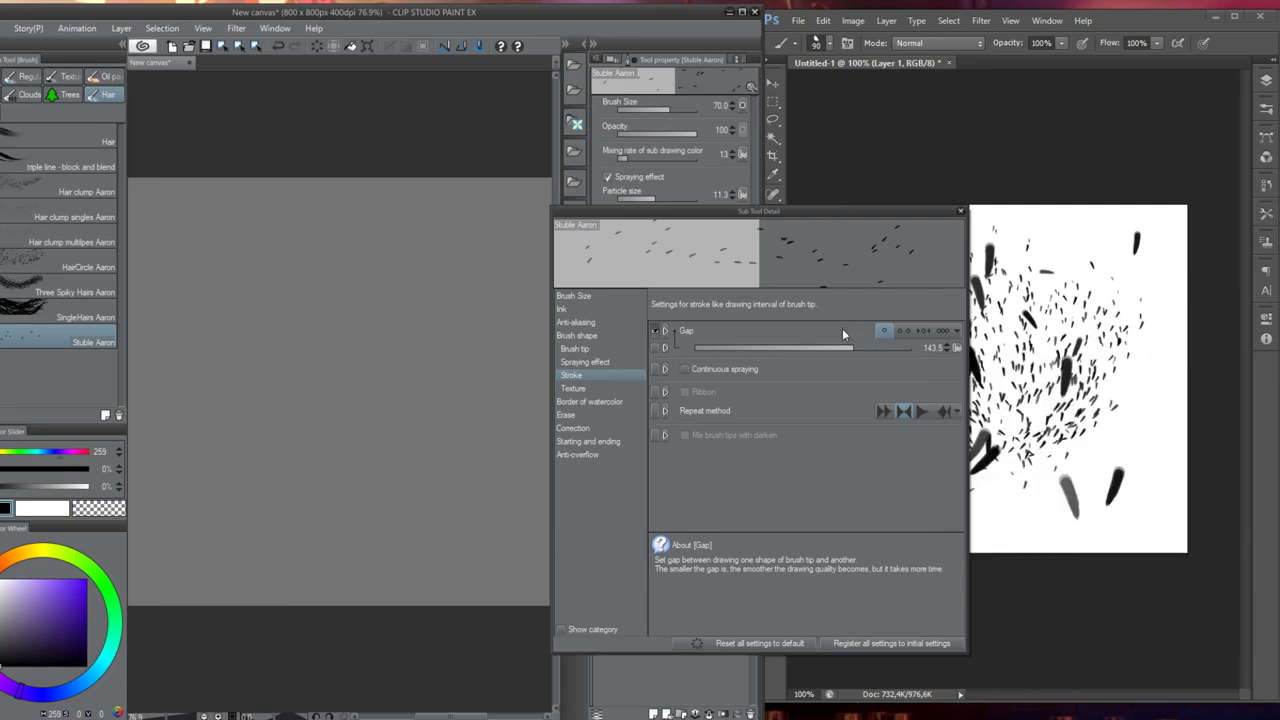
pyautogui.click(607, 388)
pyautogui.click(603, 403)
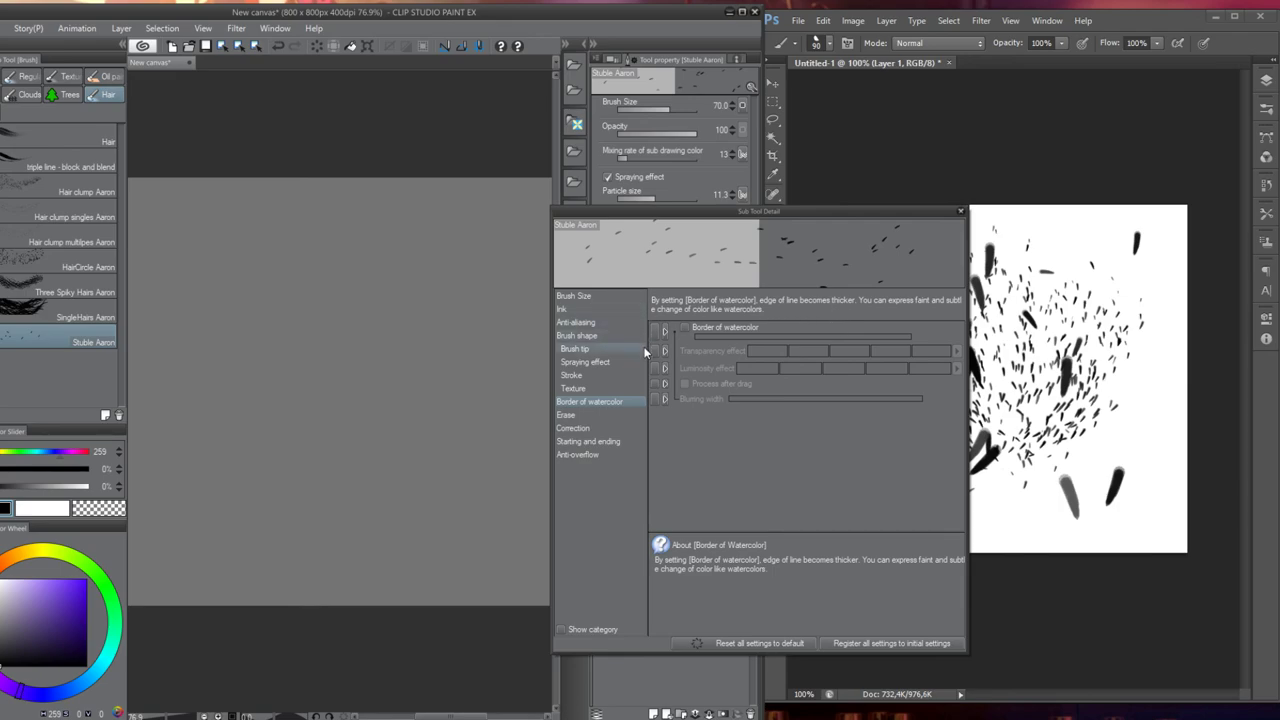
pyautogui.click(591, 414)
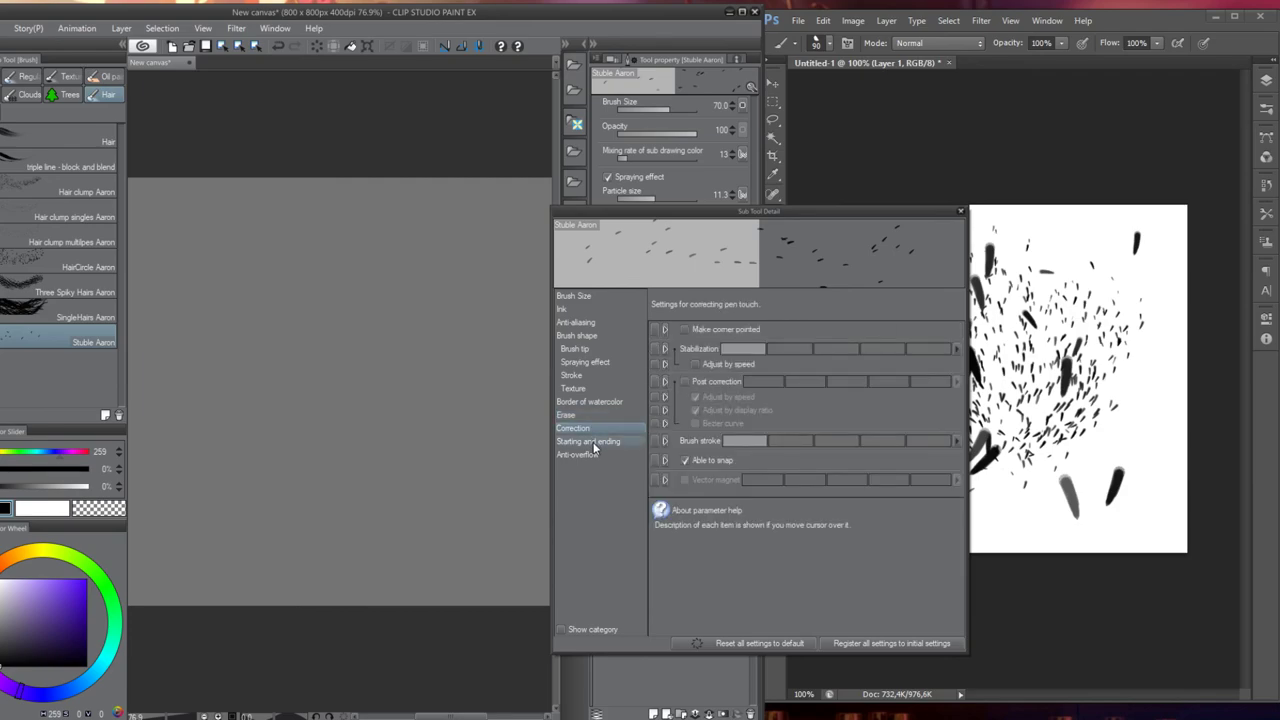
pyautogui.click(592, 446)
pyautogui.click(588, 456)
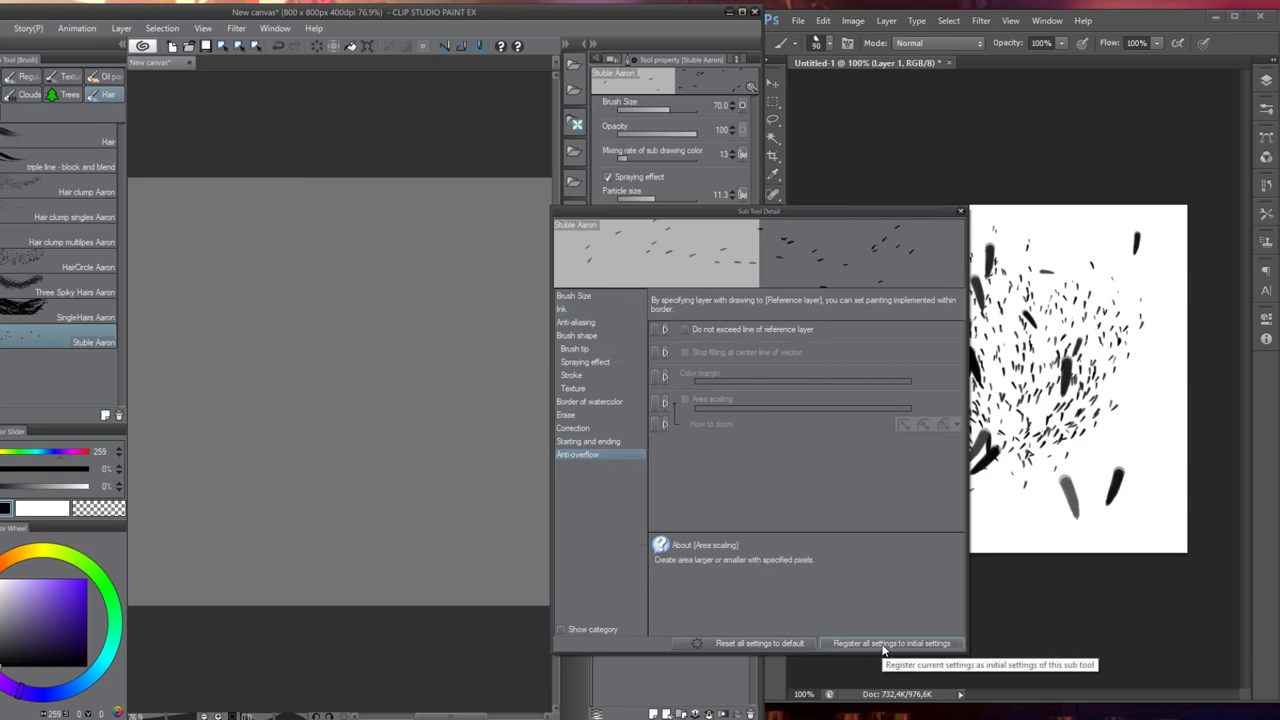
pyautogui.click(960, 214)
# Spray three Stuble Aaron test strokes across the canvas
pyautogui.moveTo(195, 530)
pyautogui.mouseDown()
pyautogui.moveTo(206, 514)
pyautogui.moveTo(403, 523)
pyautogui.mouseUp()
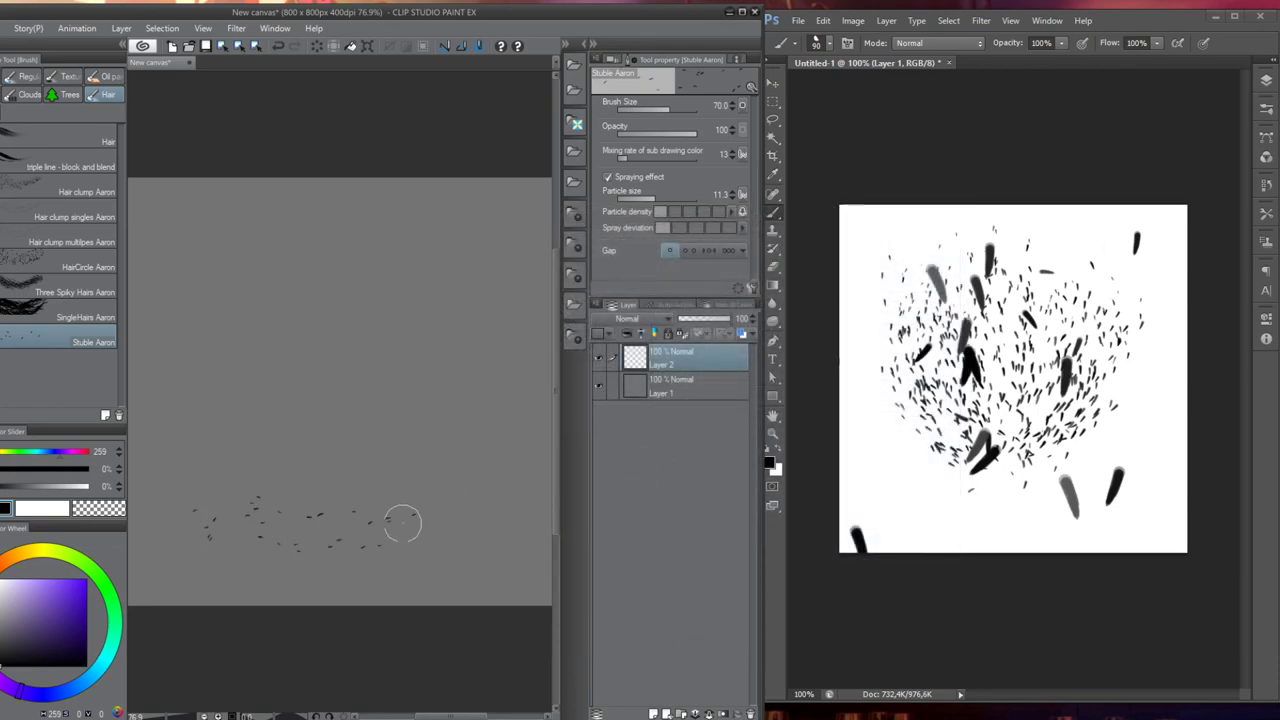
pyautogui.moveTo(503, 406)
pyautogui.mouseDown()
pyautogui.moveTo(221, 421)
pyautogui.moveTo(162, 445)
pyautogui.mouseUp()
pyautogui.moveTo(355, 350)
pyautogui.mouseDown()
pyautogui.moveTo(356, 205)
pyautogui.moveTo(380, 240)
pyautogui.moveTo(490, 258)
pyautogui.moveTo(501, 335)
pyautogui.moveTo(482, 420)
pyautogui.mouseUp()
# Wipe the canvas clean with select-all and Delete, deselect, and bring up File Explorer's recent folders
pyautogui.hotkey('ctrl', 'a')
pyautogui.press('Delete')
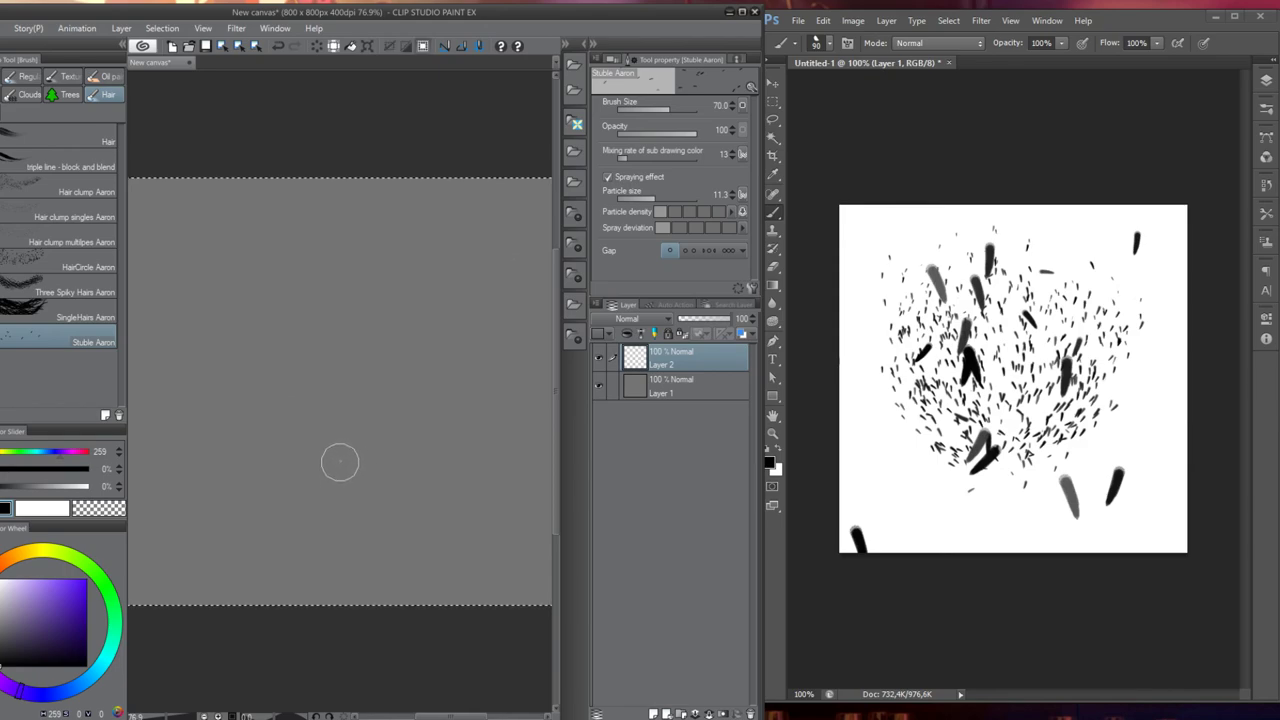
pyautogui.hotkey('ctrl', 'd')
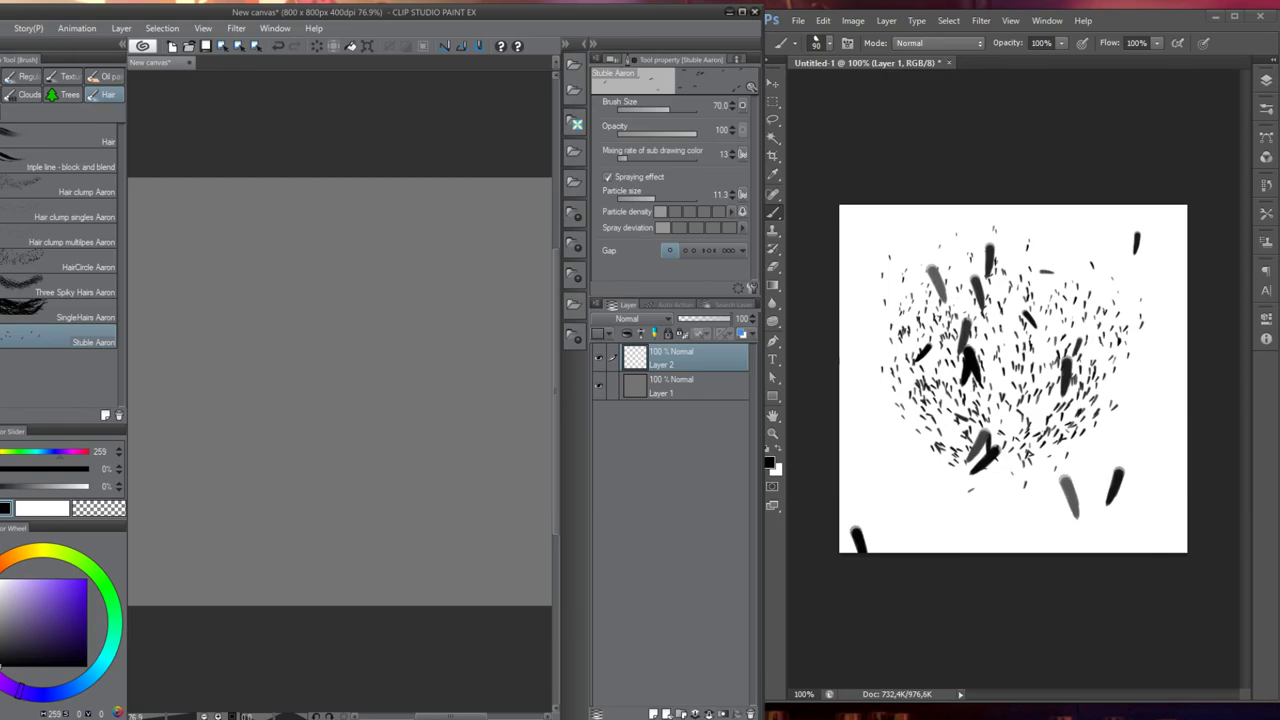
pyautogui.rightClick(369, 718)
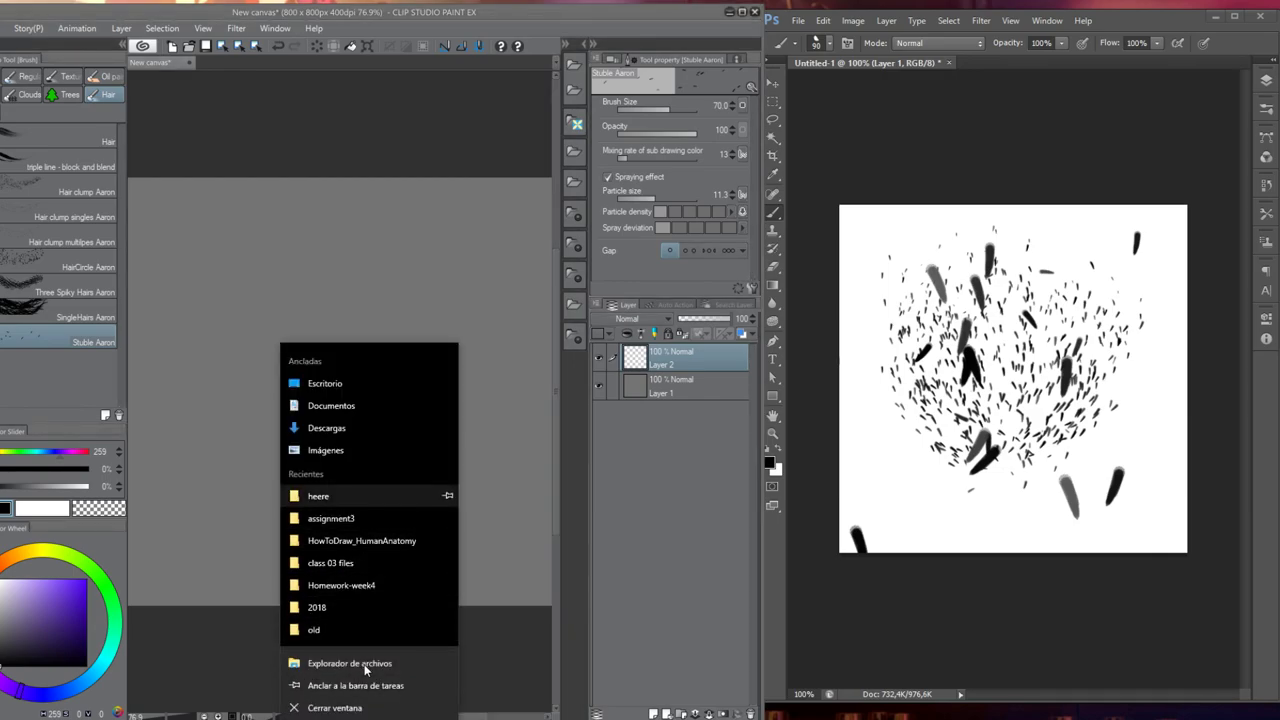
# Delete Directional Hair_7.png from the heere folder
pyautogui.click(345, 497)
pyautogui.click(145, 290)
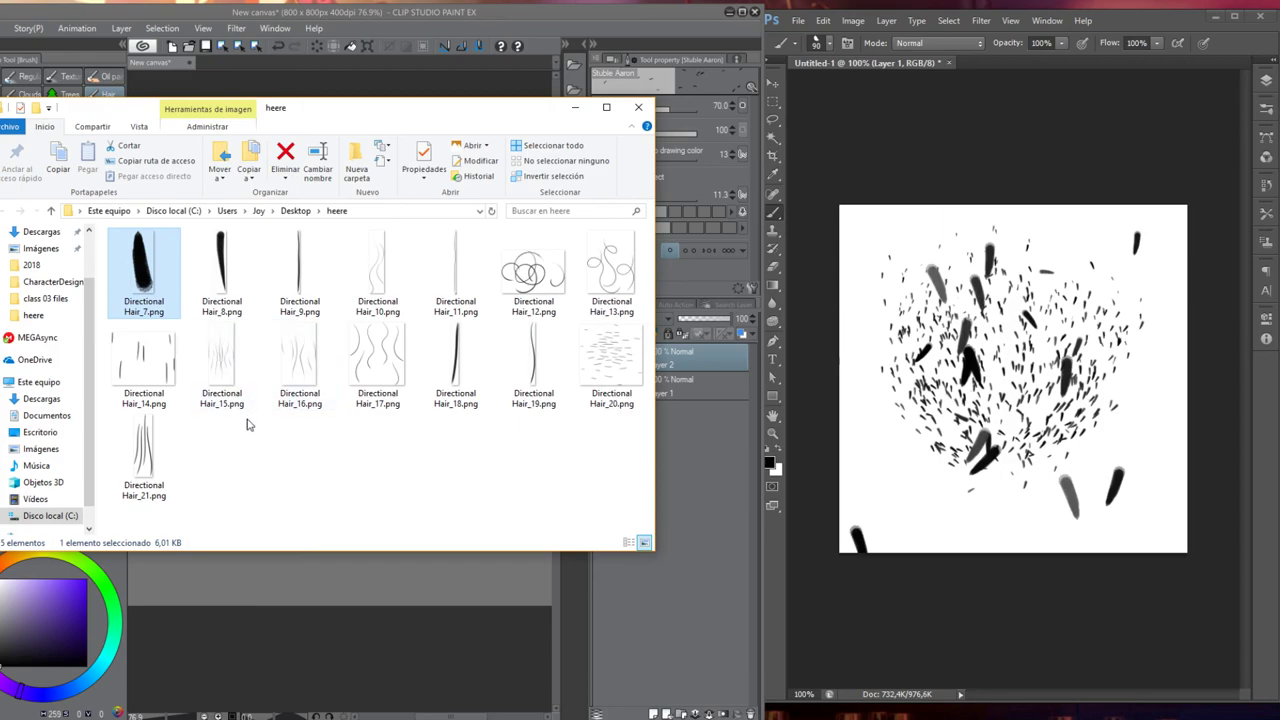
pyautogui.press('Delete')
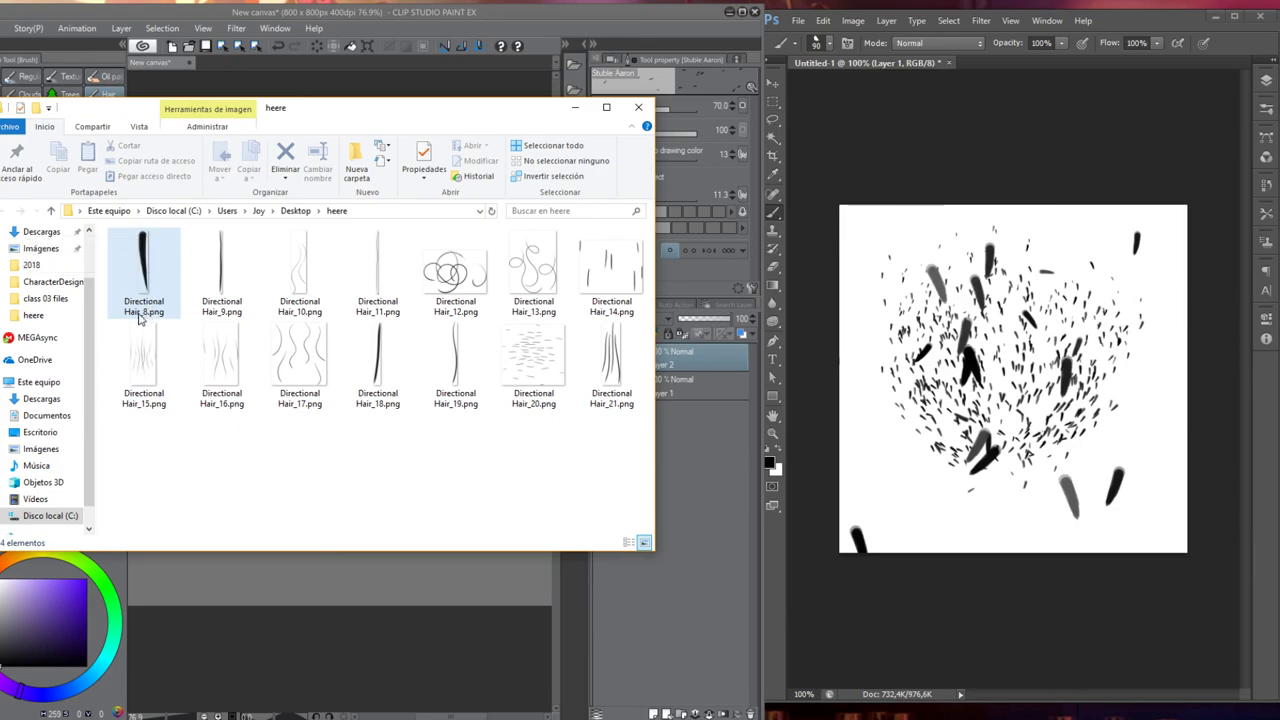
# Clear all strokes from the Photoshop test canvas
pyautogui.click(962, 372)
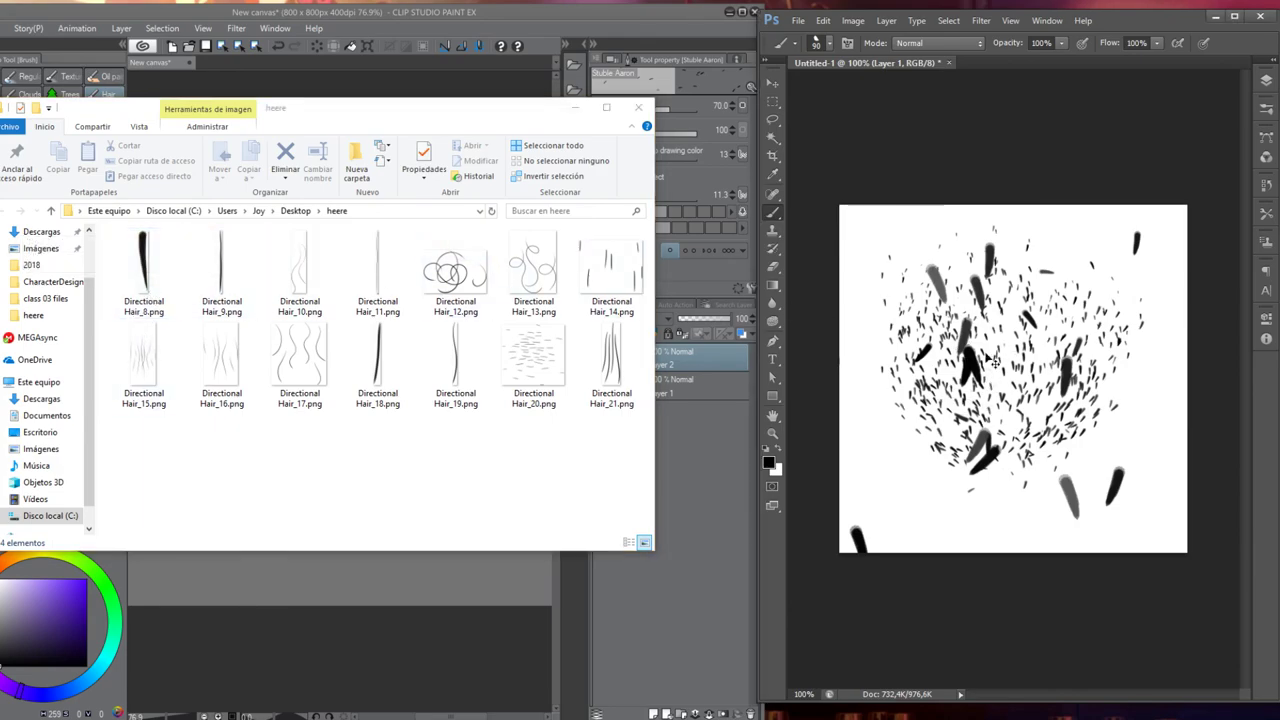
pyautogui.hotkey('ctrl', 'a')
pyautogui.press('Delete')
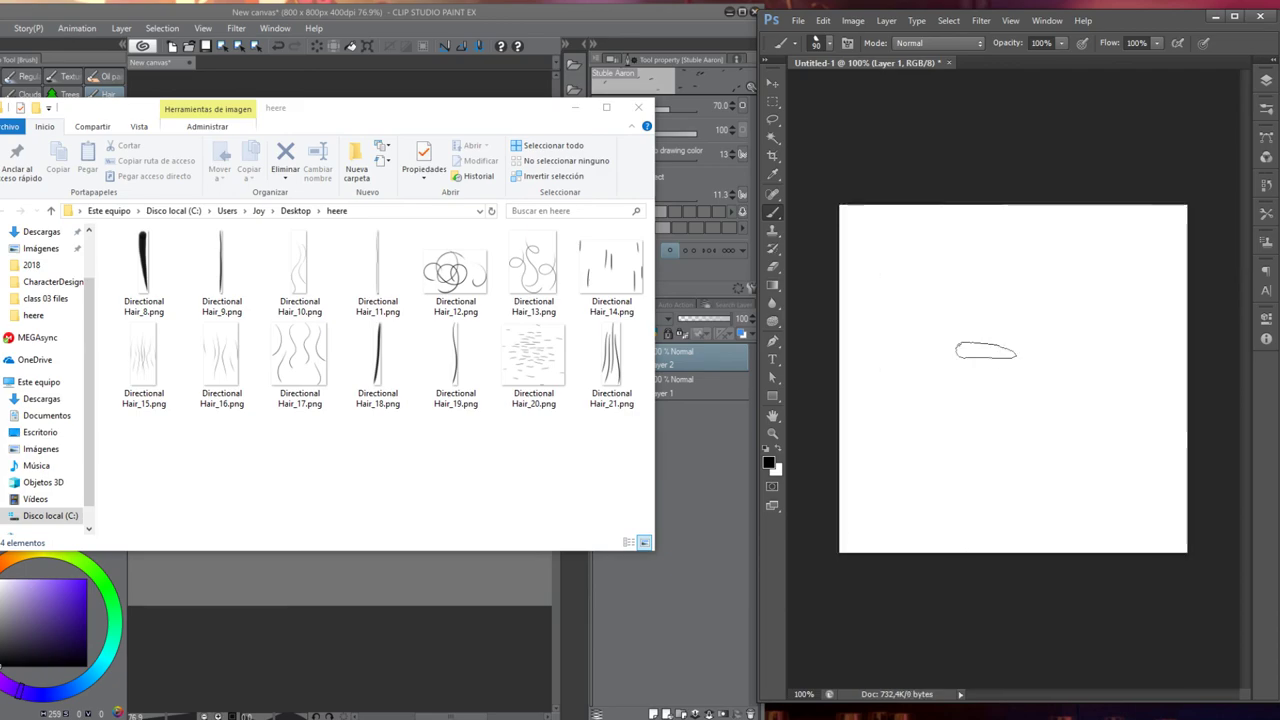
# Choose the 74 px hair brush preset and paint three tapered hair strokes
pyautogui.click(825, 44)
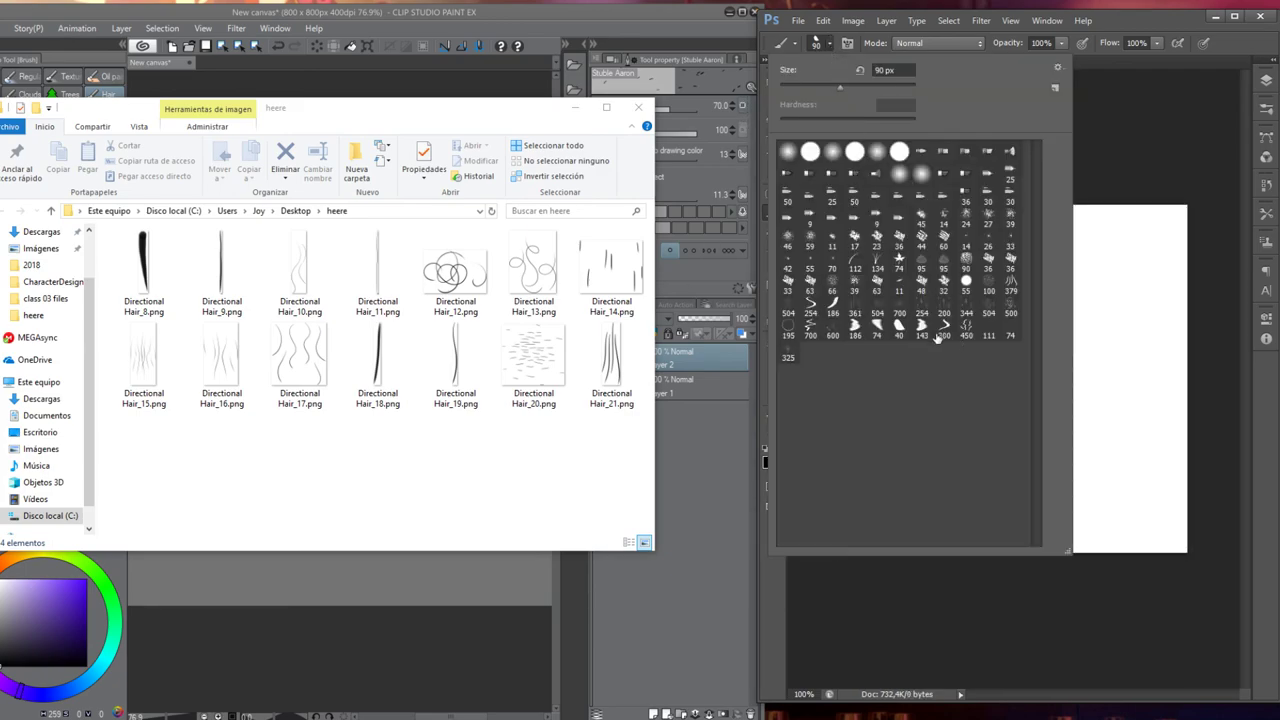
pyautogui.click(855, 326)
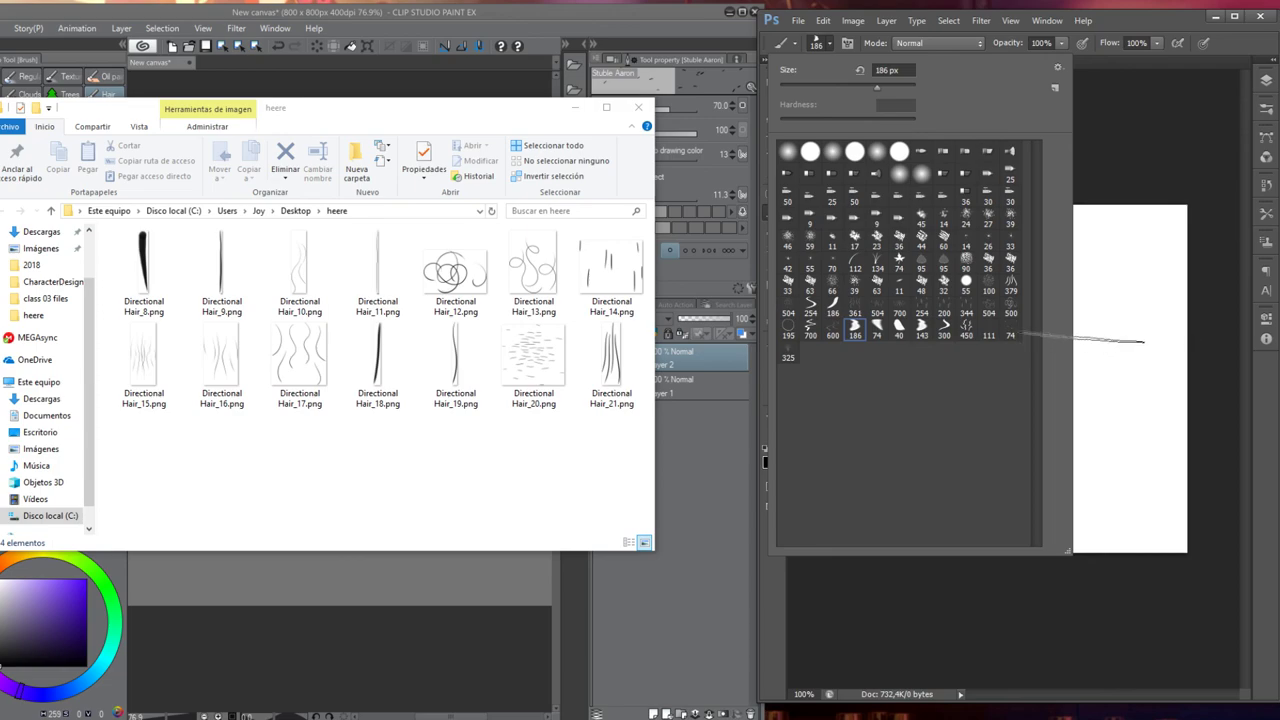
pyautogui.click(877, 326)
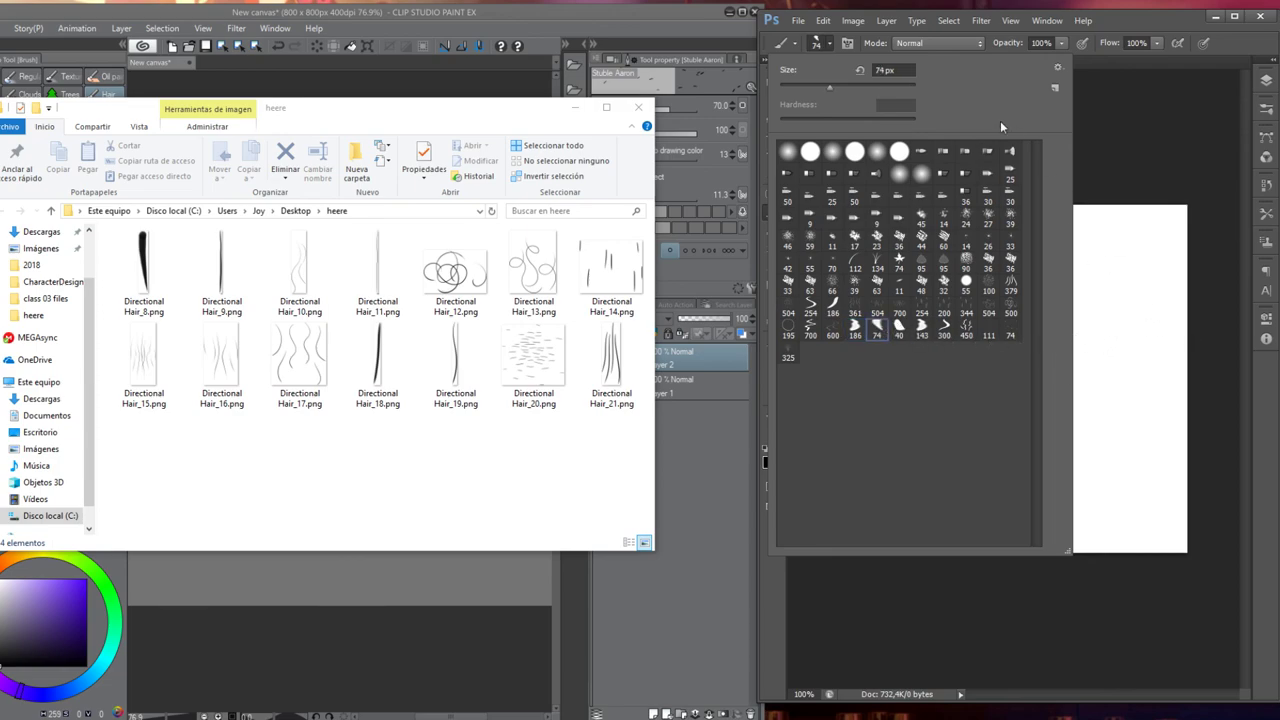
pyautogui.click(1110, 118)
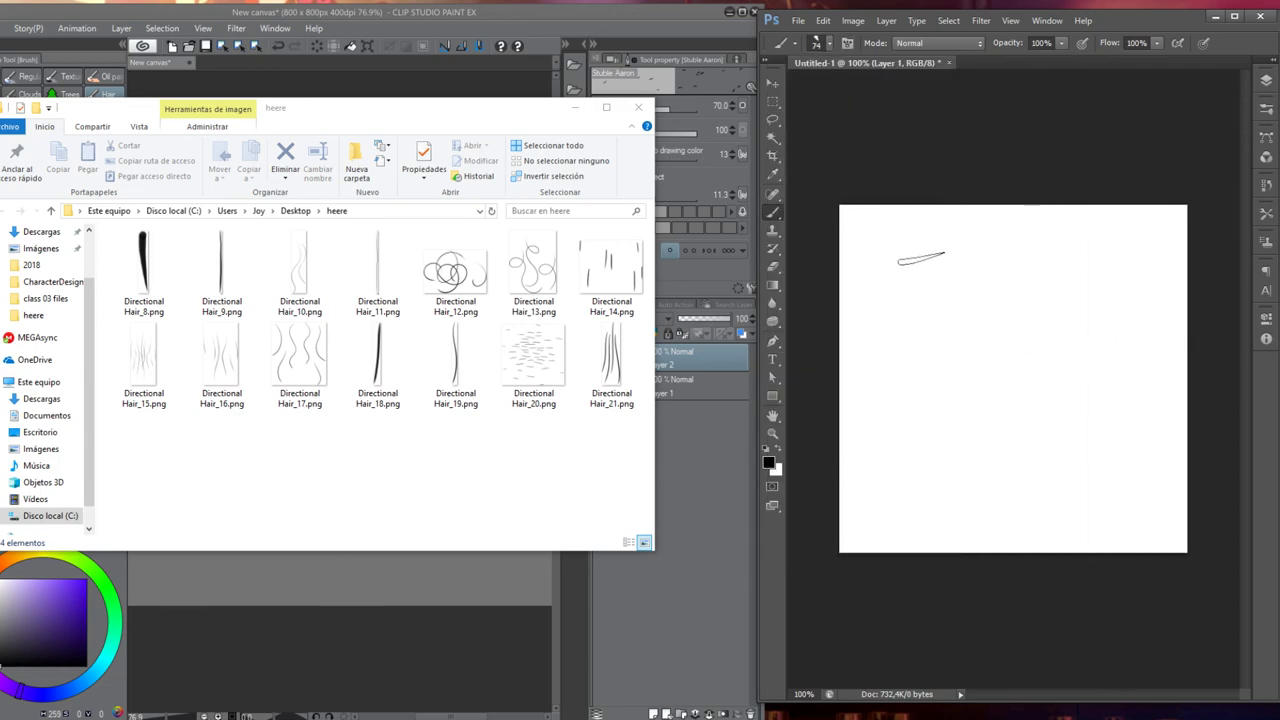
pyautogui.moveTo(922, 417)
pyautogui.mouseDown()
pyautogui.moveTo(927, 376)
pyautogui.moveTo(900, 398)
pyautogui.mouseUp()
pyautogui.moveTo(975, 321); pyautogui.dragTo(969, 309)
pyautogui.moveTo(941, 362)
pyautogui.mouseDown()
pyautogui.moveTo(937, 324)
pyautogui.moveTo(969, 270)
pyautogui.moveTo(982, 292)
pyautogui.mouseUp()
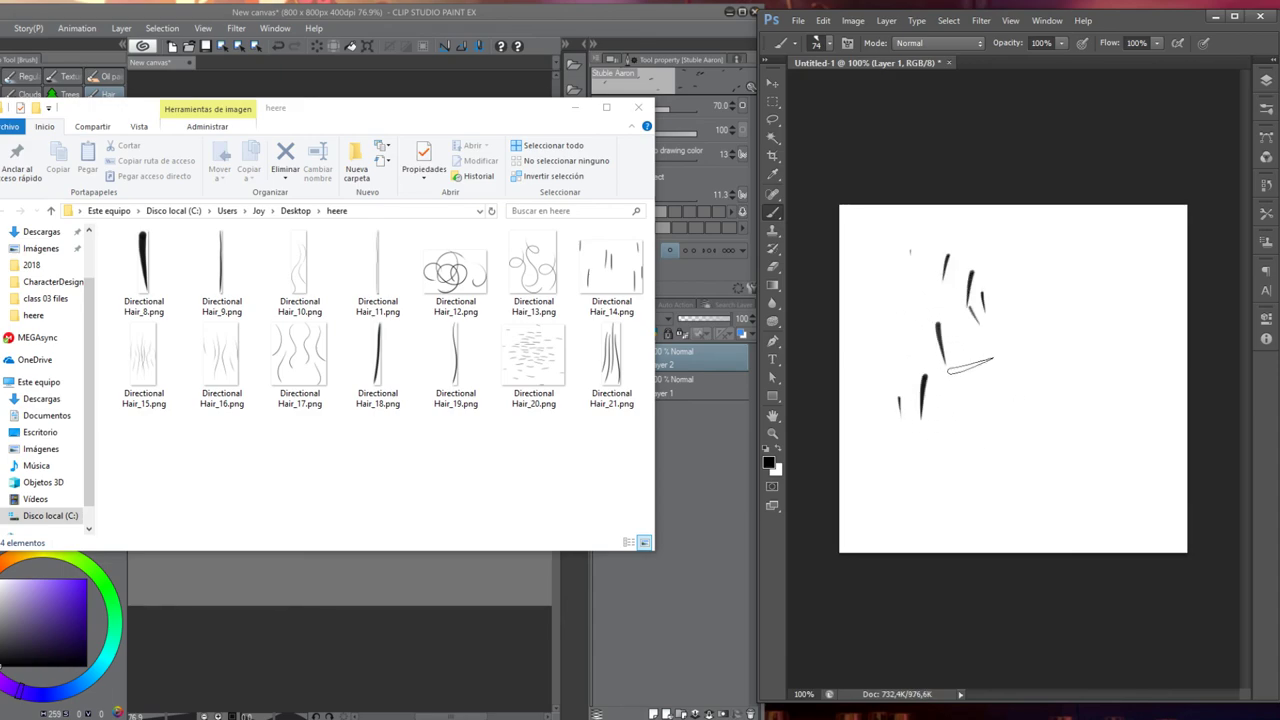
# Shrink the brush to size 40 and scatter many short stubble strokes across the canvas centre
pyautogui.press('[')
pyautogui.press('[')
pyautogui.press('[')
pyautogui.moveTo(992, 362); pyautogui.dragTo(991, 347)
pyautogui.moveTo(1006, 420); pyautogui.dragTo(1005, 400)
pyautogui.moveTo(1027, 423); pyautogui.dragTo(1026, 403)
pyautogui.moveTo(1020, 458); pyautogui.dragTo(1020, 440)
pyautogui.moveTo(1013, 380); pyautogui.dragTo(1011, 360)
pyautogui.moveTo(1026, 462); pyautogui.dragTo(1025, 444)
pyautogui.moveTo(1030, 342); pyautogui.dragTo(1028, 320)
pyautogui.moveTo(996, 378); pyautogui.dragTo(995, 362)
pyautogui.moveTo(1033, 462); pyautogui.dragTo(1031, 440)
pyautogui.moveTo(1046, 400); pyautogui.dragTo(1044, 380)
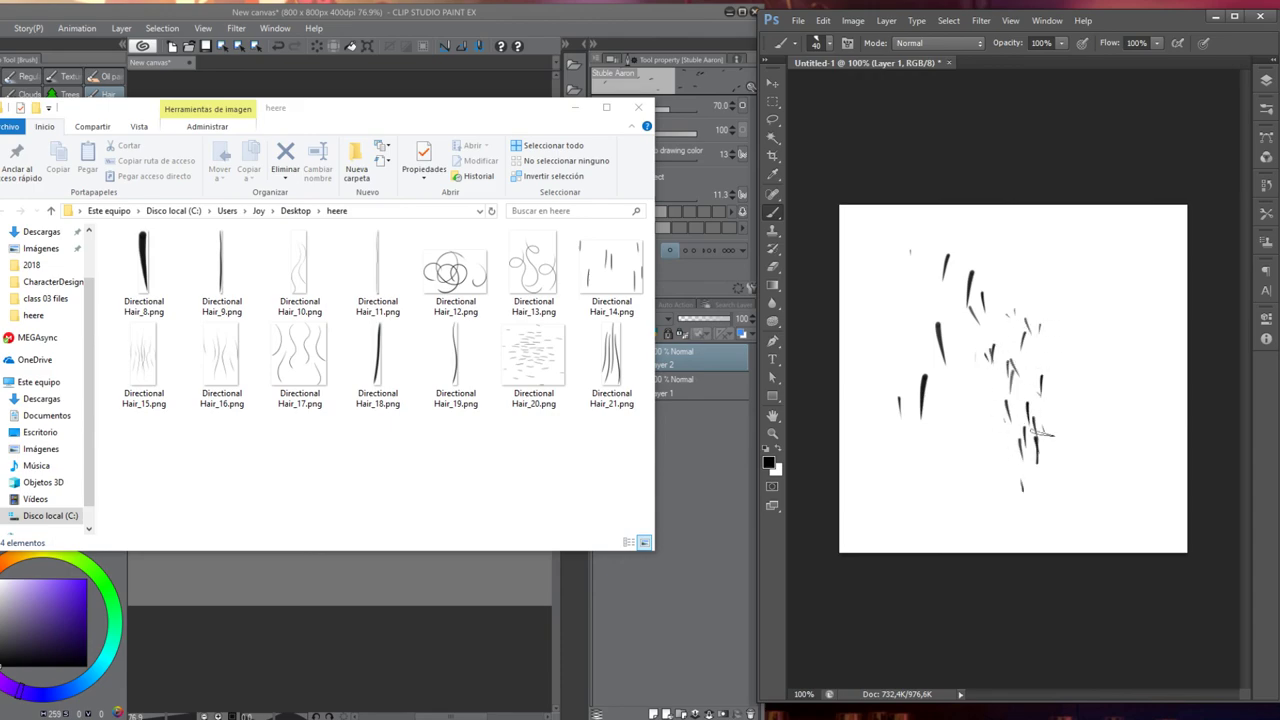
pyautogui.moveTo(1072, 448)
pyautogui.mouseDown()
pyautogui.moveTo(1084, 424)
pyautogui.moveTo(1060, 372)
pyautogui.moveTo(1057, 310)
pyautogui.mouseUp()
pyautogui.moveTo(1078, 325); pyautogui.dragTo(1077, 305)
pyautogui.moveTo(1058, 445); pyautogui.dragTo(1057, 425)
pyautogui.moveTo(1046, 392); pyautogui.dragTo(1045, 372)
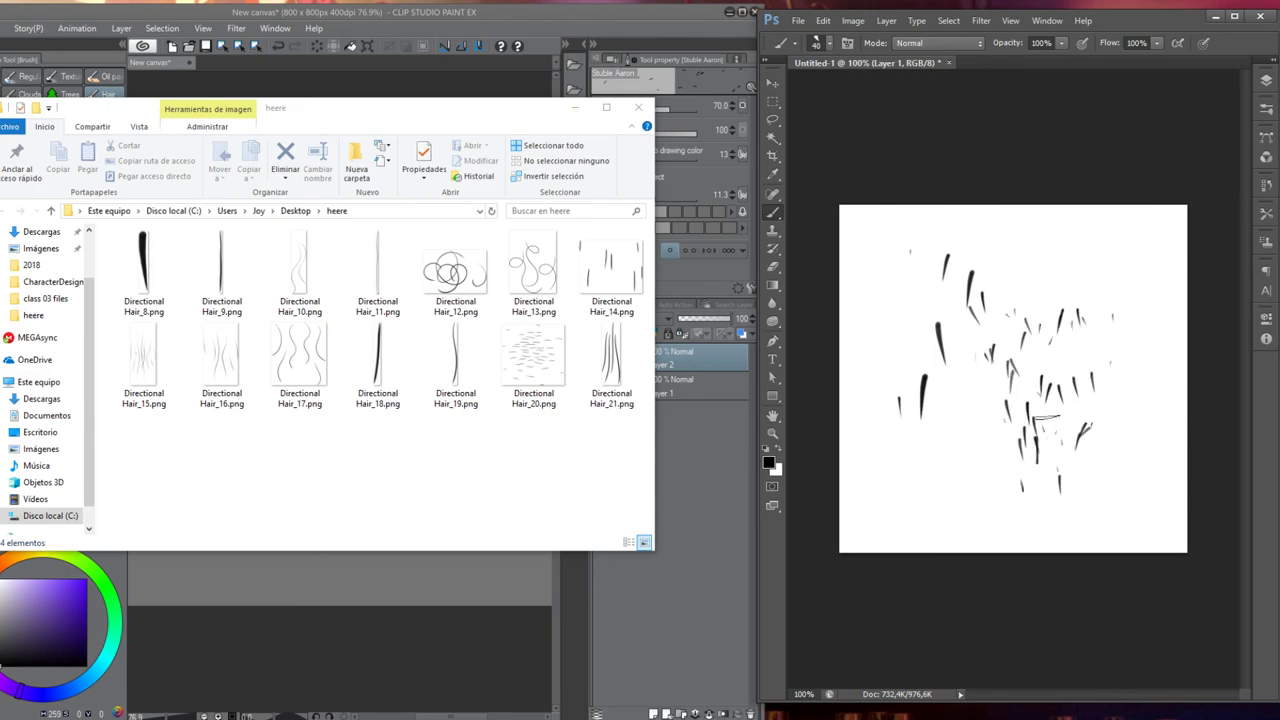
pyautogui.moveTo(1013, 442); pyautogui.dragTo(1012, 422)
pyautogui.moveTo(1001, 445); pyautogui.dragTo(1000, 425)
pyautogui.moveTo(964, 378); pyautogui.dragTo(962, 366)
pyautogui.moveTo(1004, 452); pyautogui.dragTo(1003, 432)
pyautogui.moveTo(1028, 398); pyautogui.dragTo(1027, 380)
pyautogui.moveTo(1050, 410)
pyautogui.mouseDown()
pyautogui.moveTo(1048, 392)
pyautogui.moveTo(1096, 396)
pyautogui.mouseUp()
pyautogui.moveTo(993, 480); pyautogui.dragTo(992, 462)
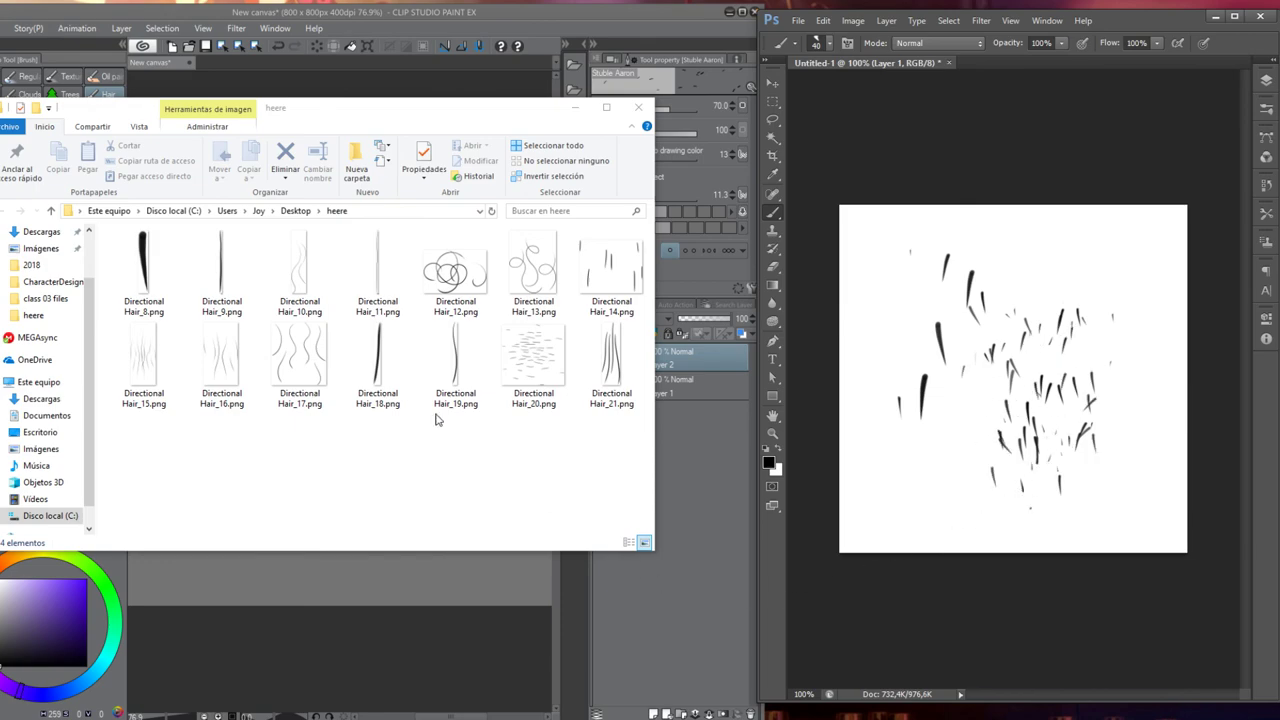
pyautogui.click(142, 258)
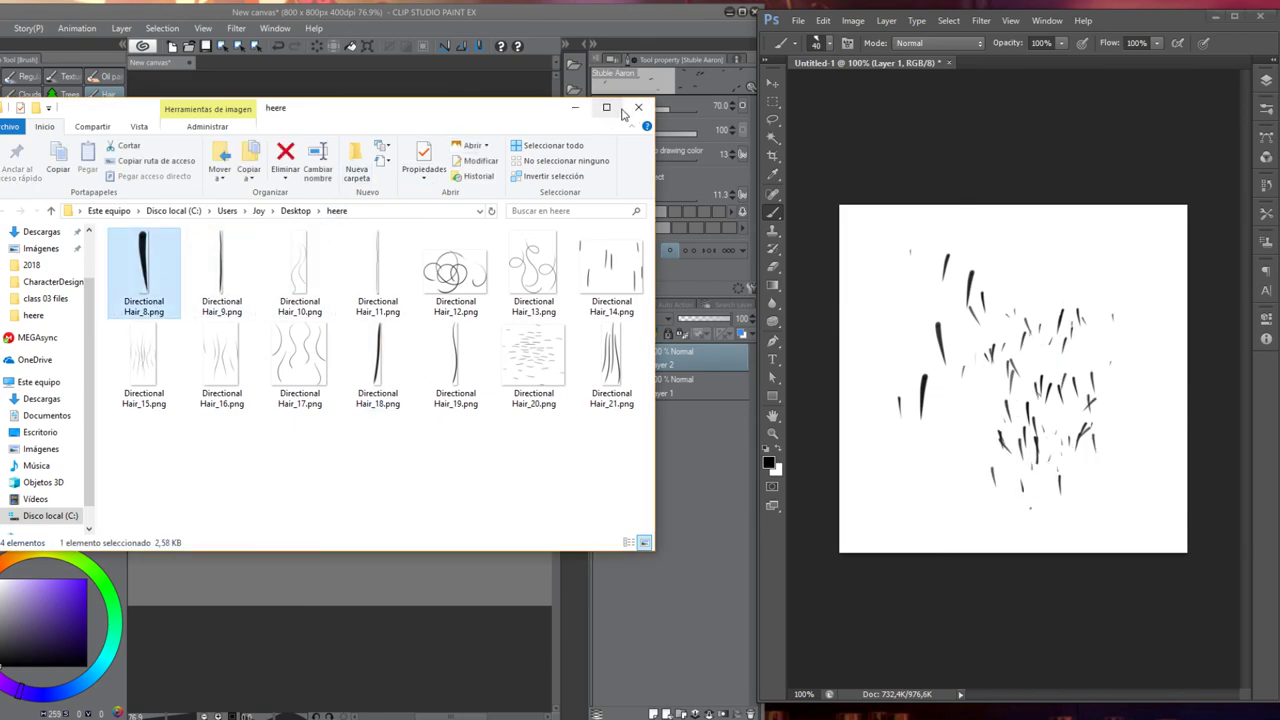
# Open Directional Hair_8.png as a document in Clip Studio Paint
pyautogui.click(638, 107)
pyautogui.click(12, 30)
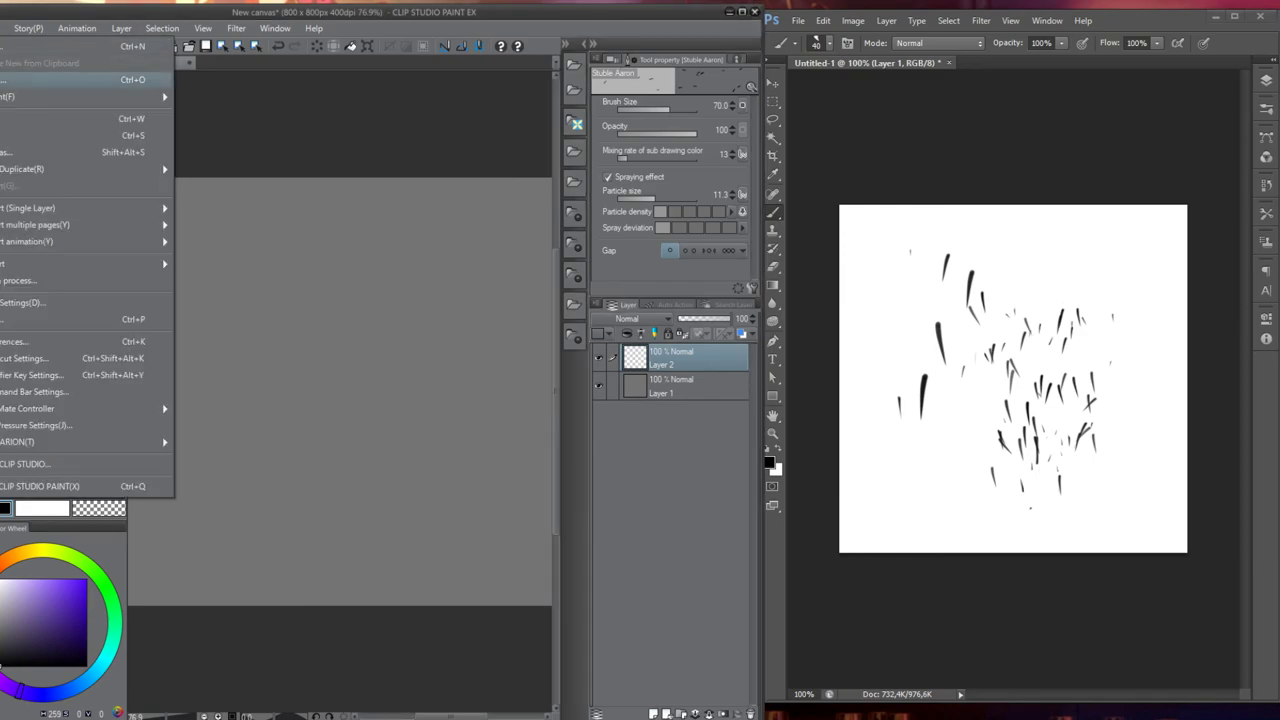
pyautogui.click(60, 80)
pyautogui.click(107, 118)
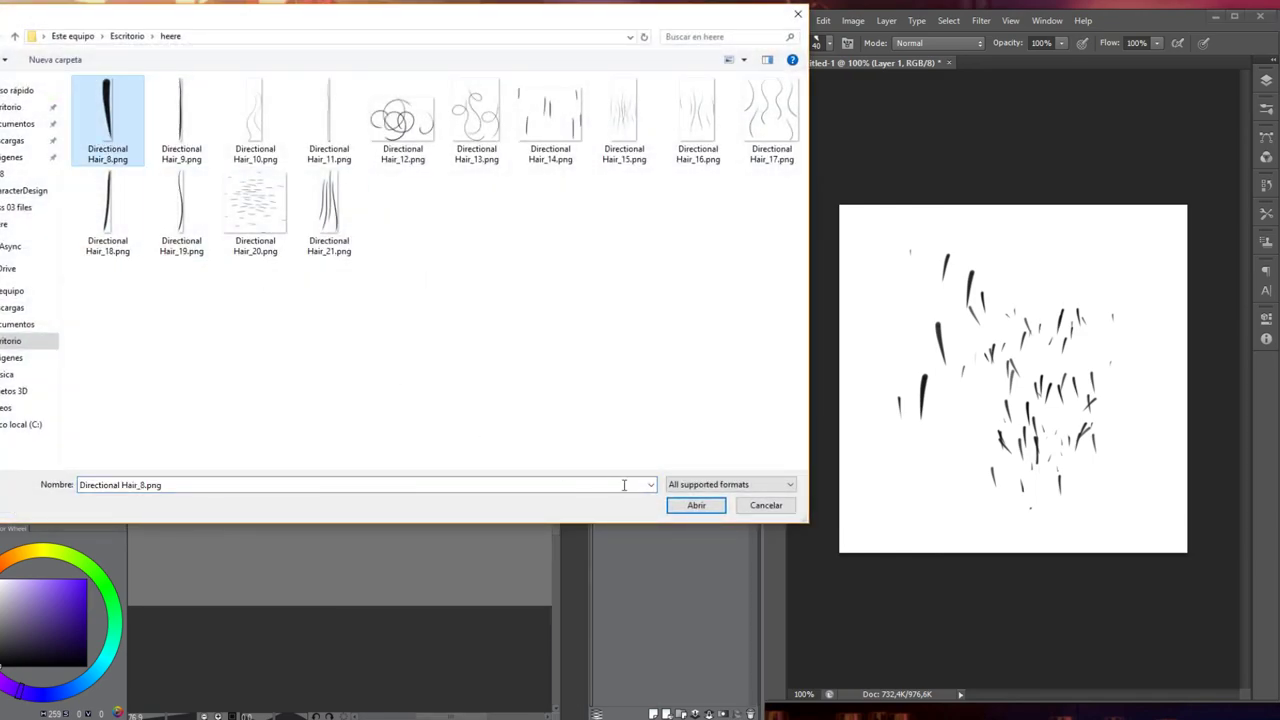
pyautogui.click(696, 505)
# Convert the hair layer into a new layer with the chosen expression colour
pyautogui.rightClick(673, 366)
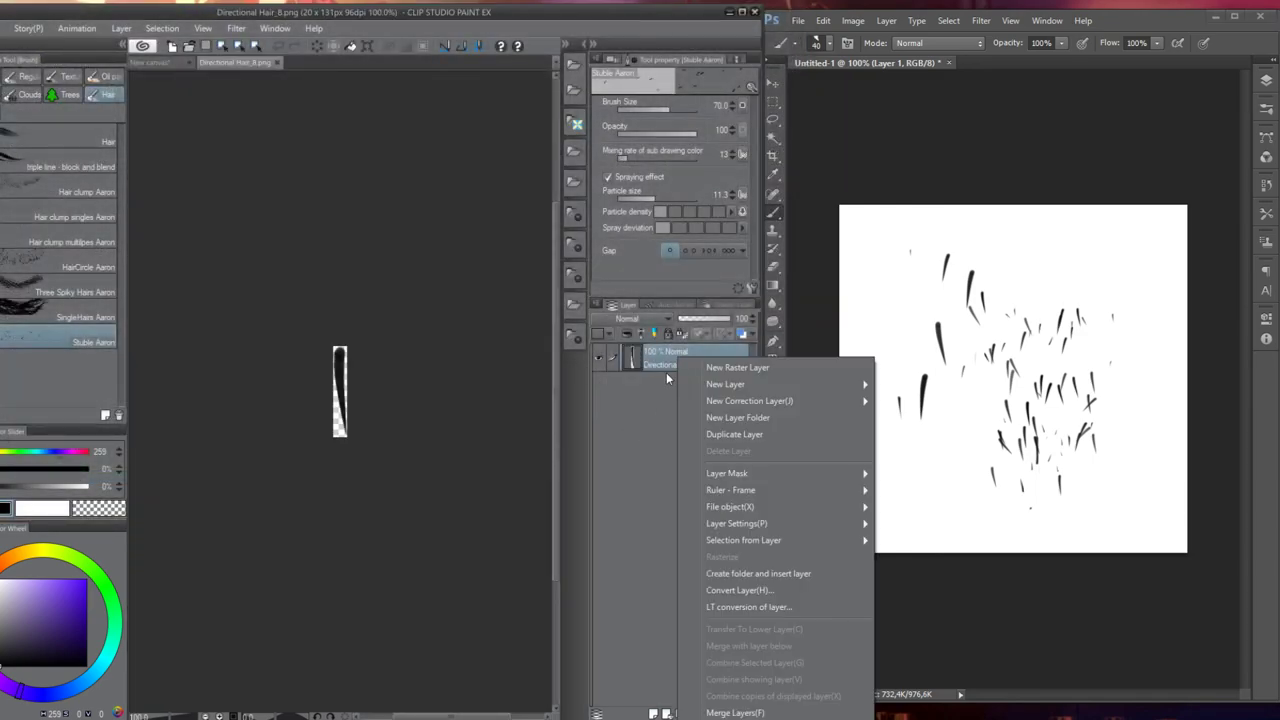
pyautogui.click(745, 590)
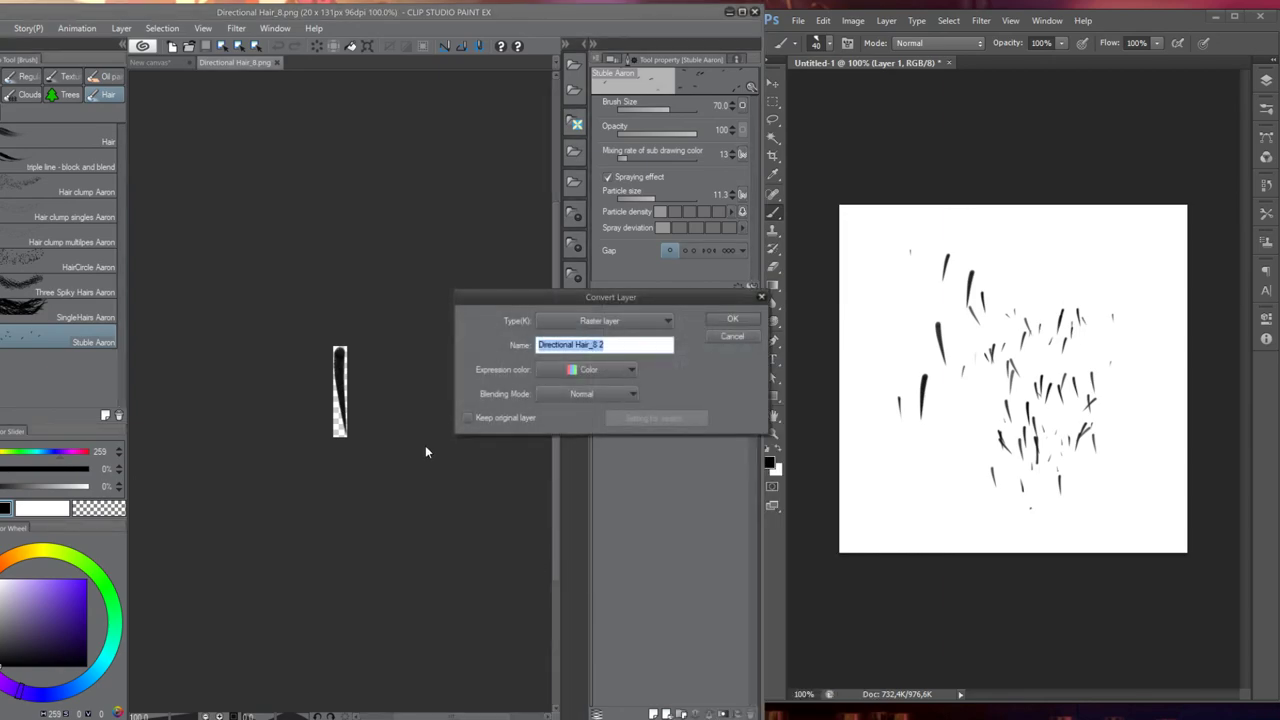
pyautogui.click(595, 371)
pyautogui.click(575, 420)
pyautogui.click(732, 319)
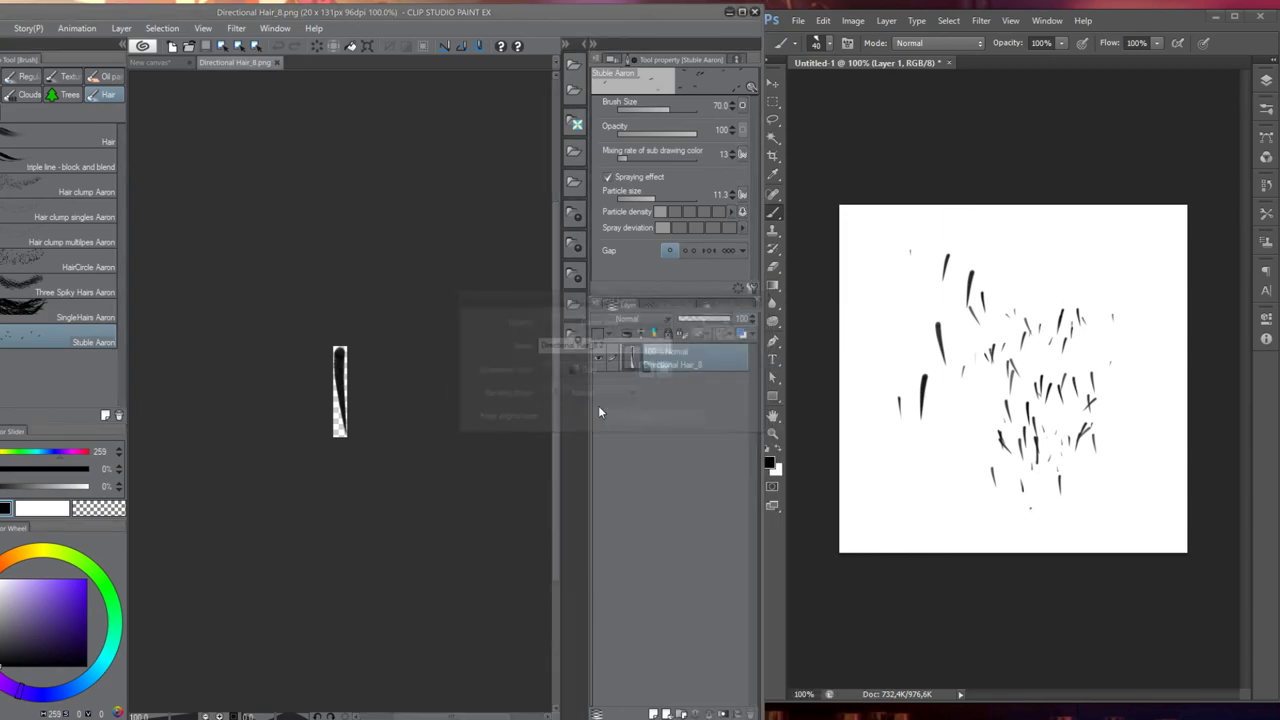
# Start registering the hair image as a material from the Edit menu
pyautogui.click(1, 28)
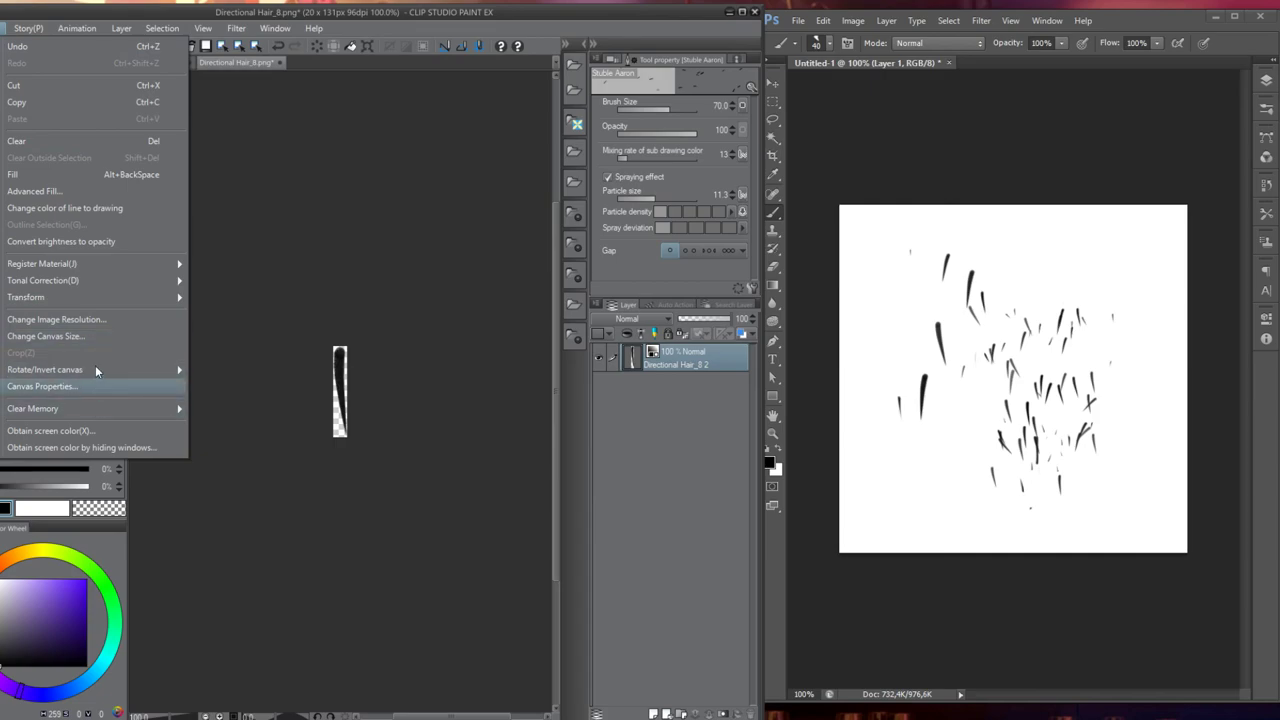
pyautogui.moveTo(107, 263)
pyautogui.click(230, 266)
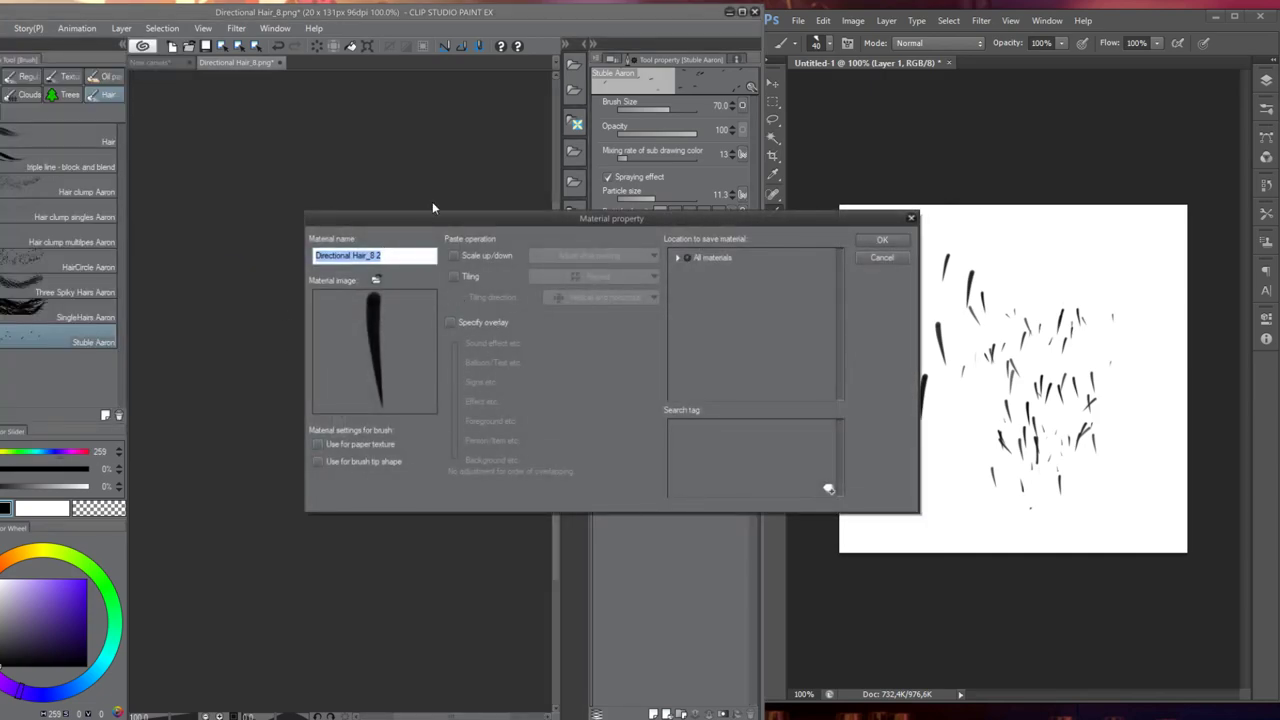
# Register the image as material 'Stubble Hair Longer AB' in Materials > HairFur
pyautogui.write('Stubble Hair')
pyautogui.press('Left')
pyautogui.press('Right')
pyautogui.write('Longer AB')
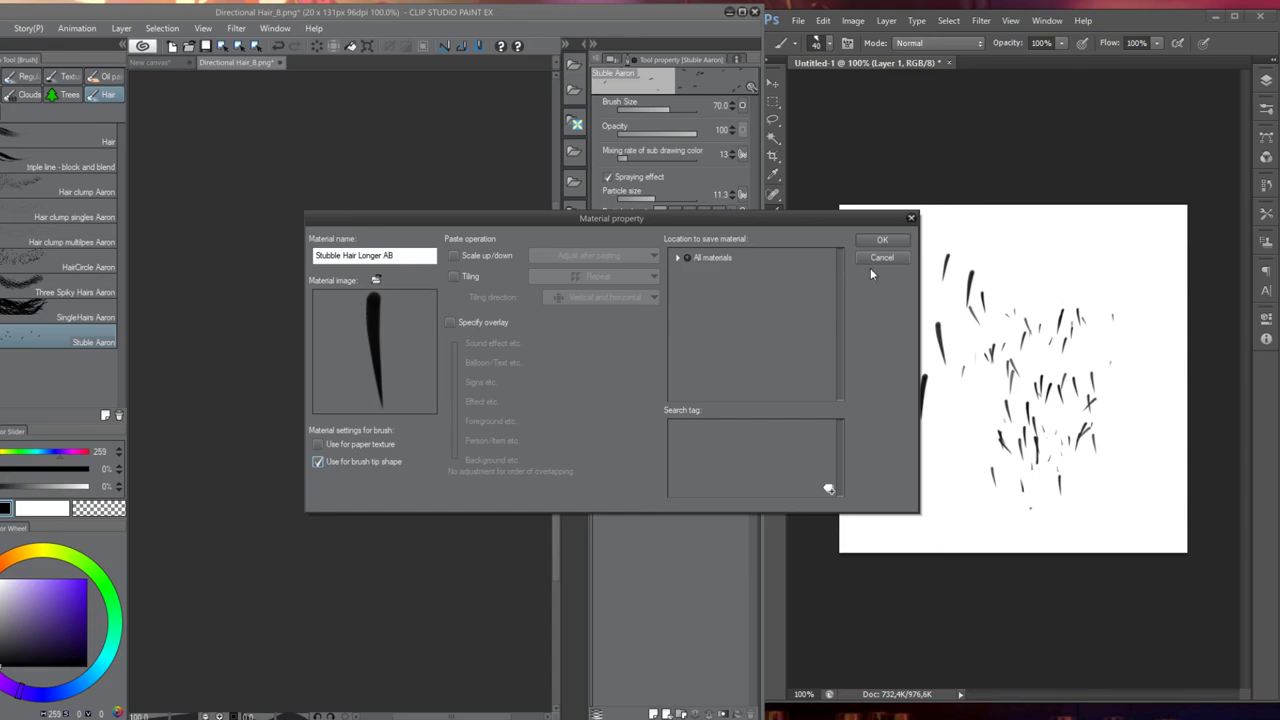
pyautogui.click(679, 257)
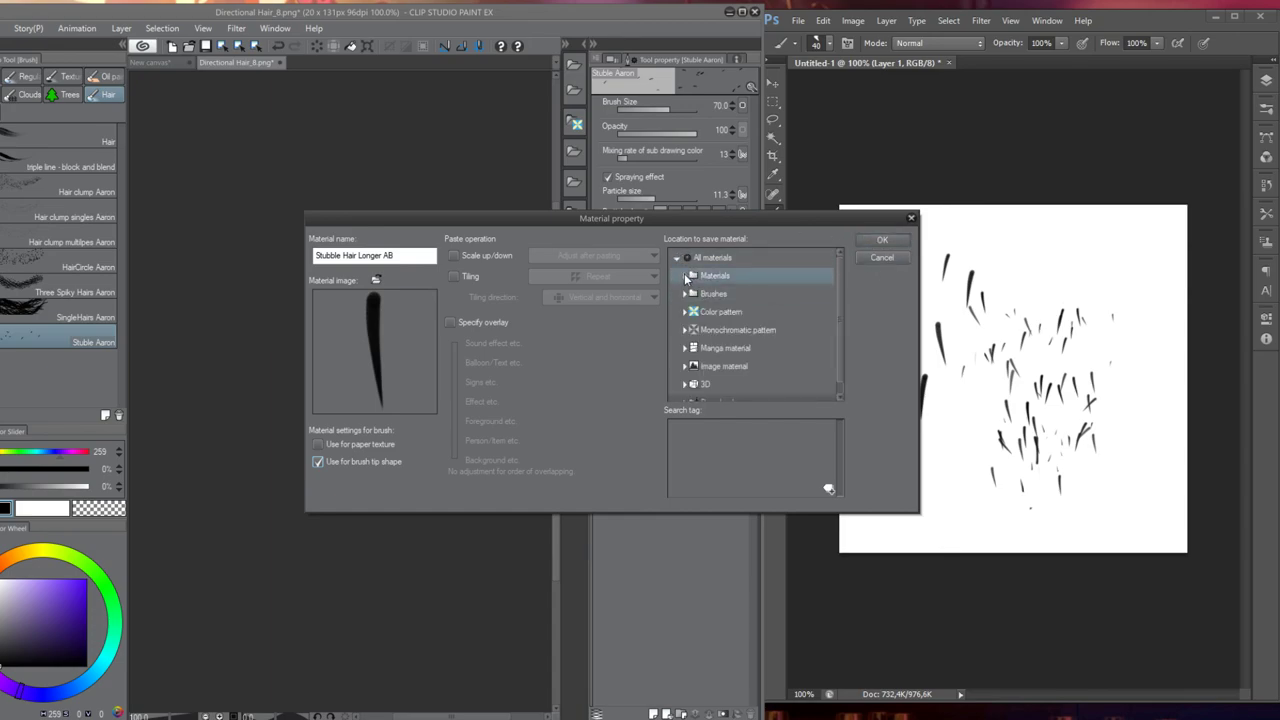
pyautogui.click(686, 276)
pyautogui.click(727, 330)
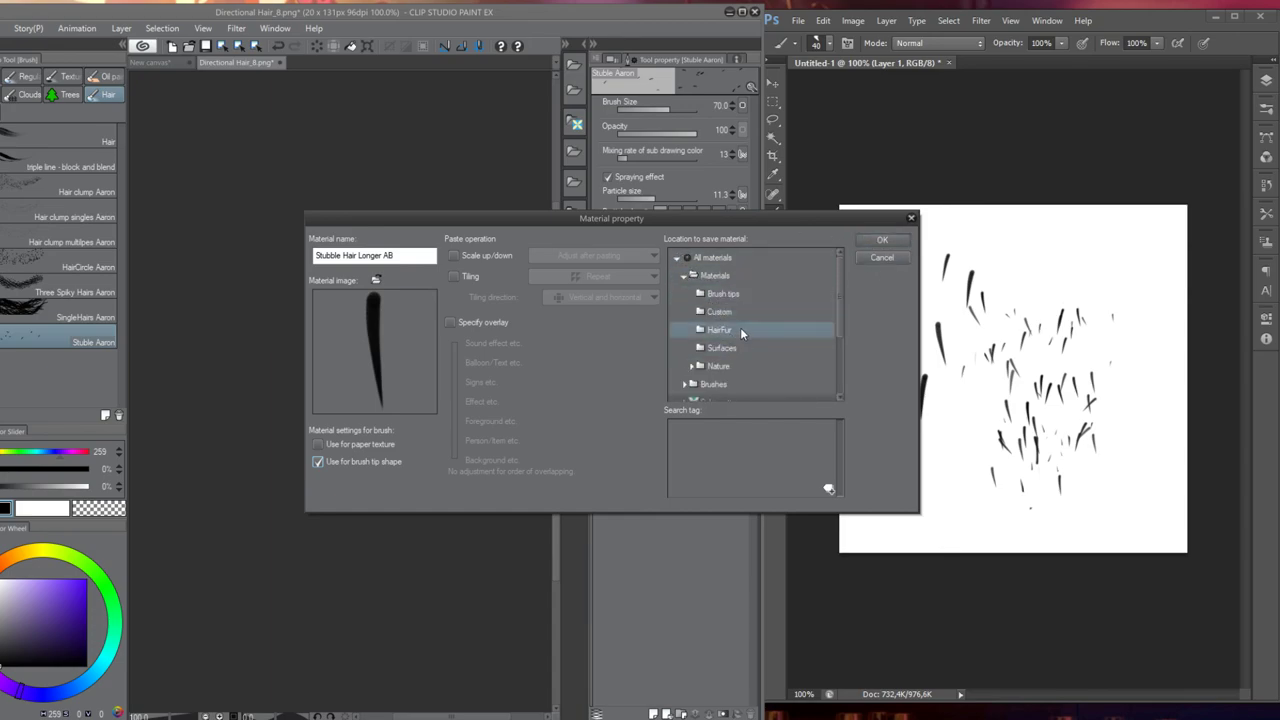
pyautogui.click(882, 245)
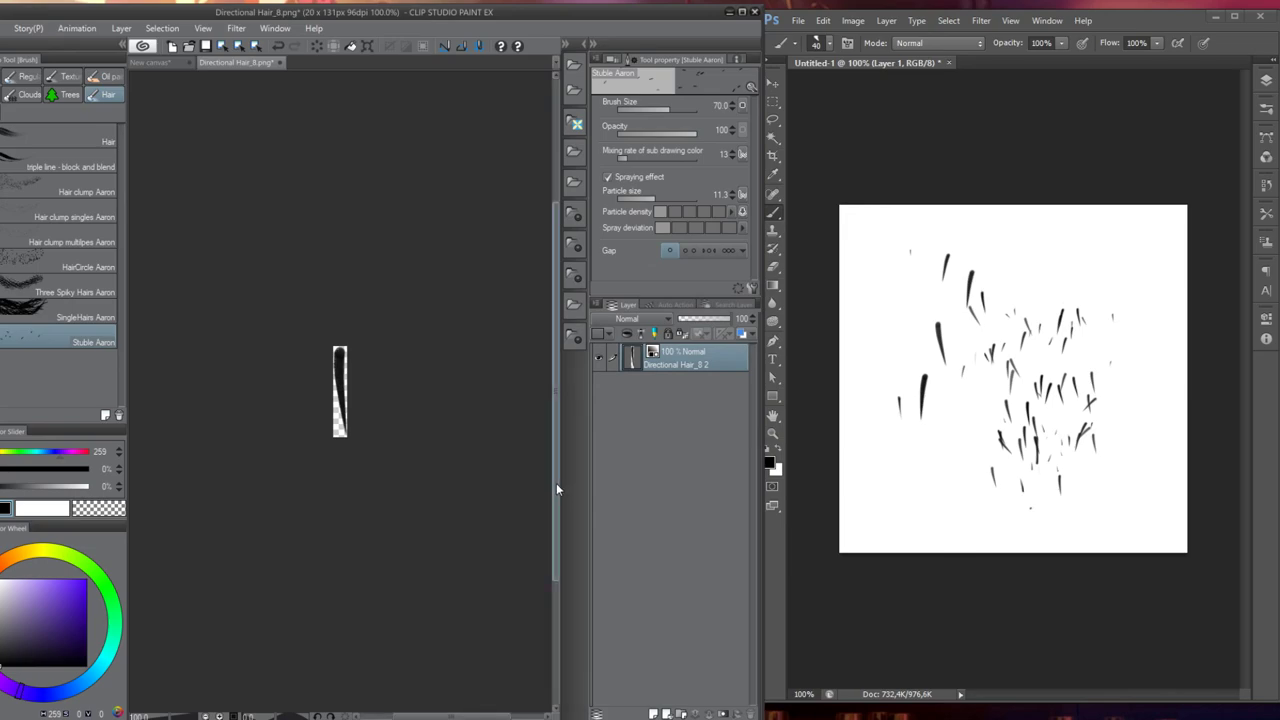
# Confirm Stubble Hair Longer AB's Aaron_Blaise and Hair tags in HairFur, then close Directional Hair_8
pyautogui.click(572, 62)
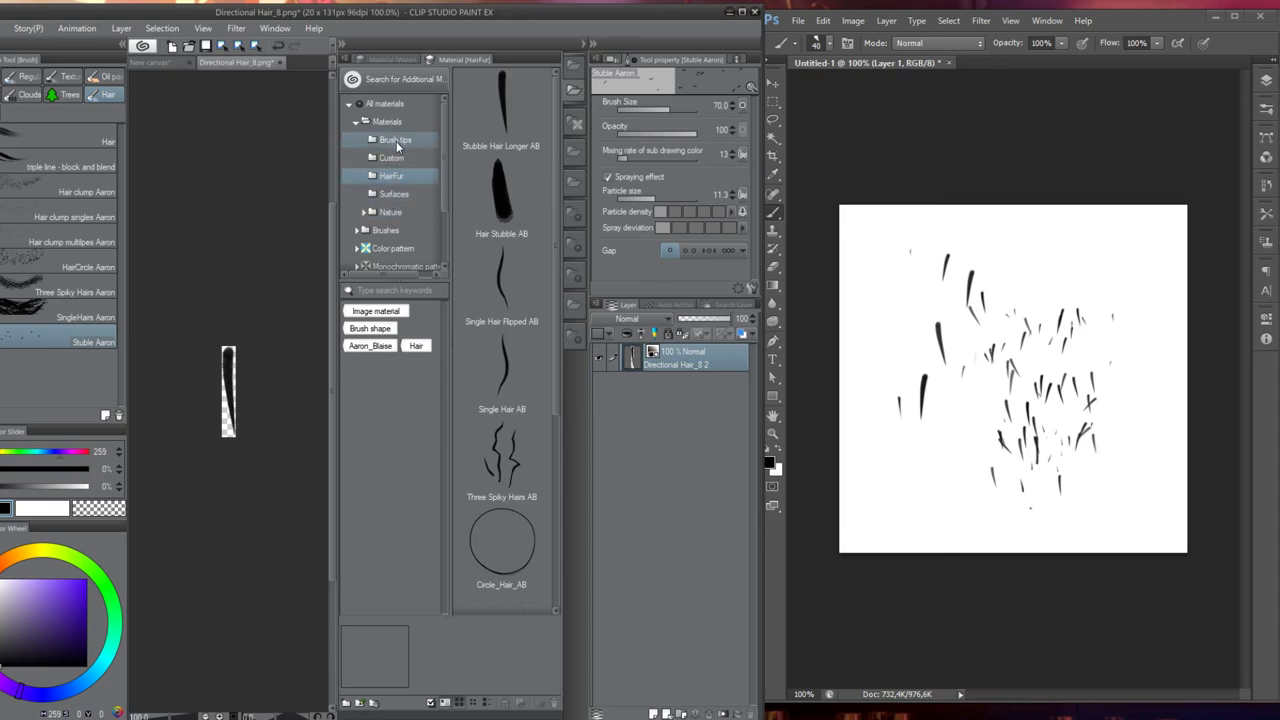
pyautogui.click(397, 146)
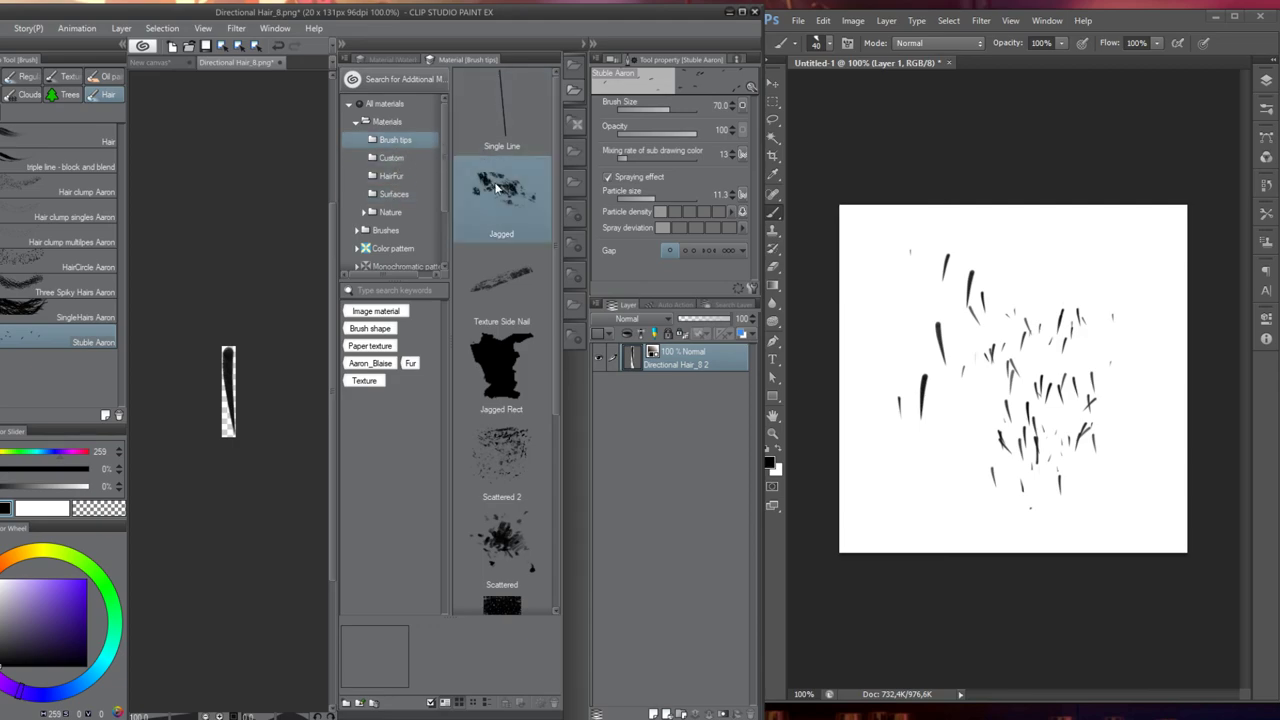
pyautogui.click(414, 175)
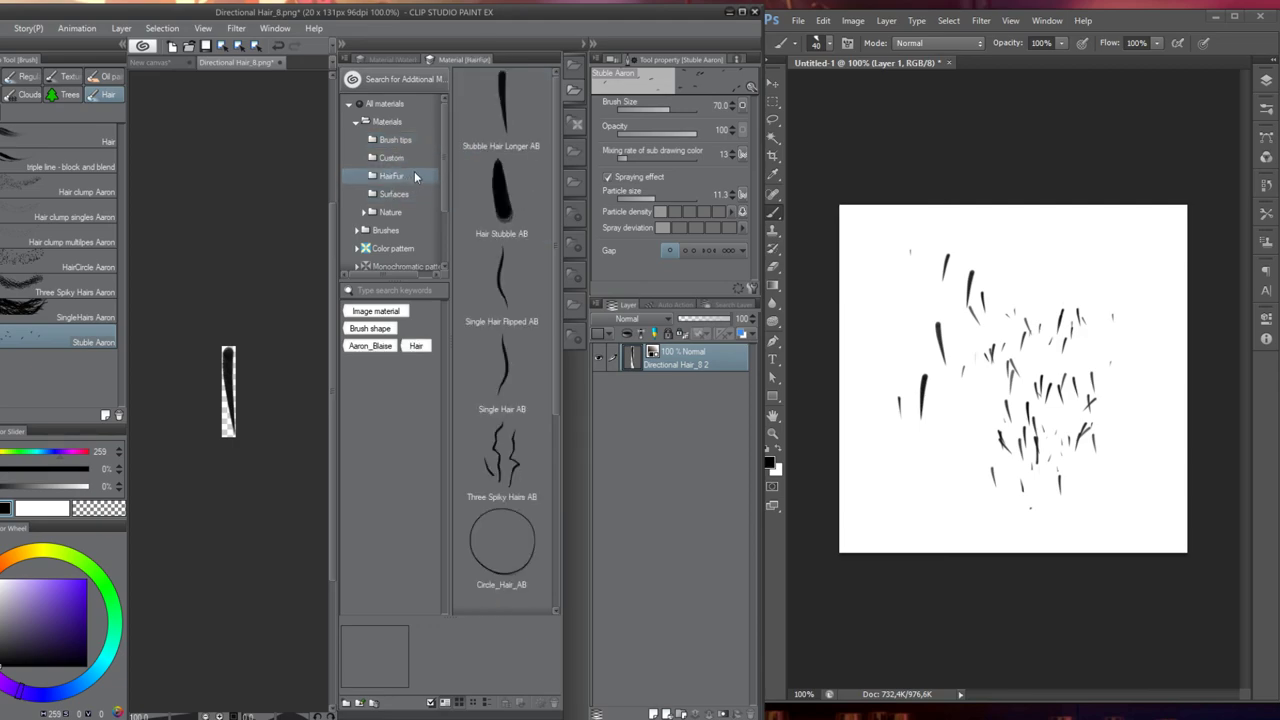
pyautogui.click(509, 115)
pyautogui.doubleClick(509, 113)
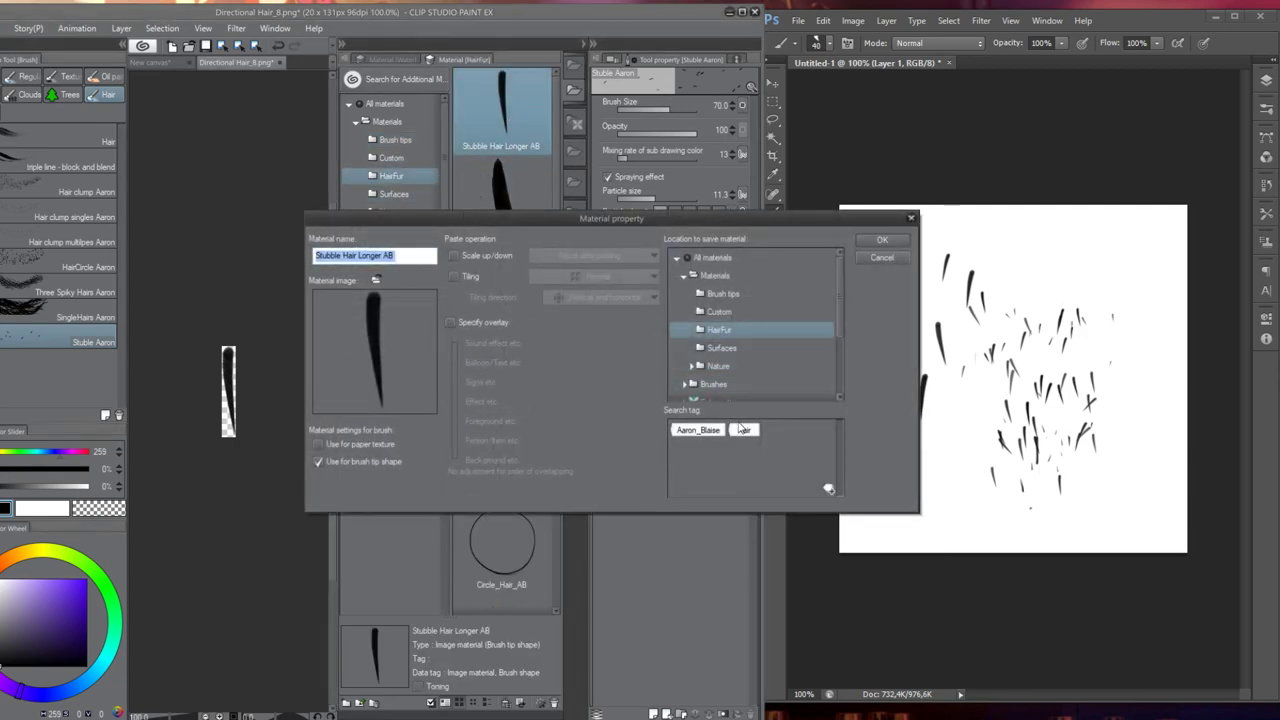
pyautogui.click(882, 241)
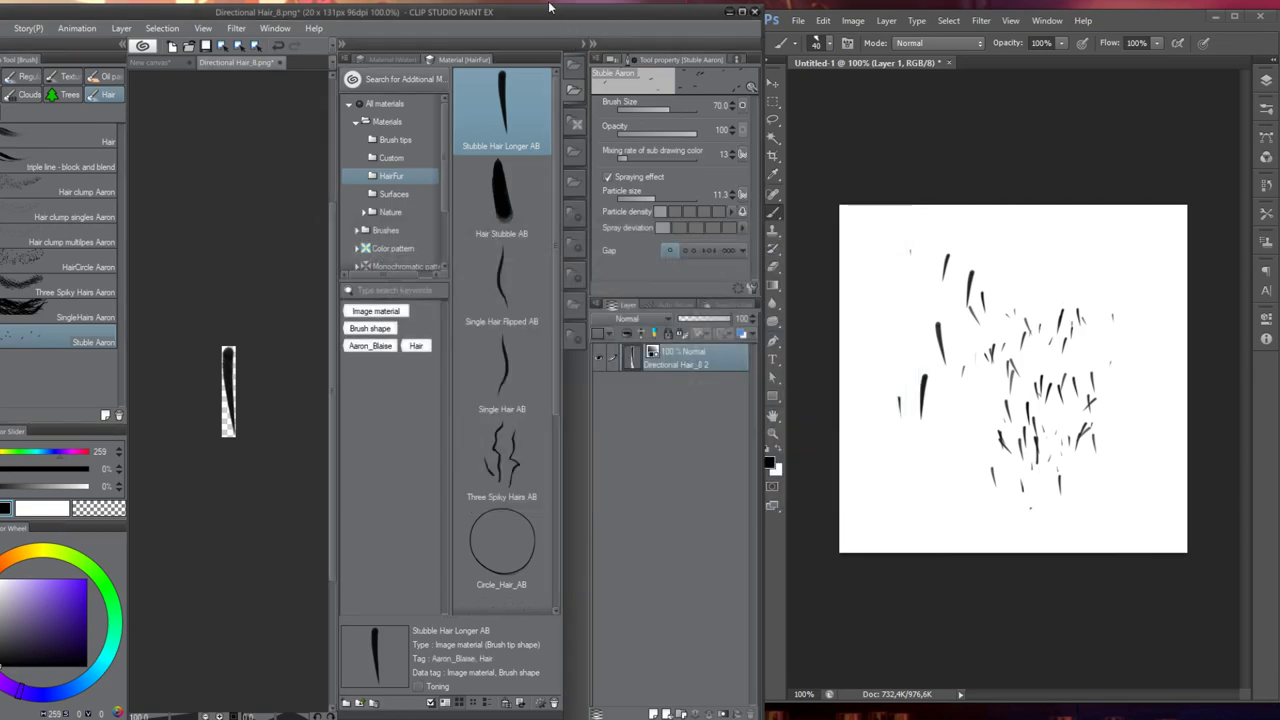
pyautogui.click(584, 47)
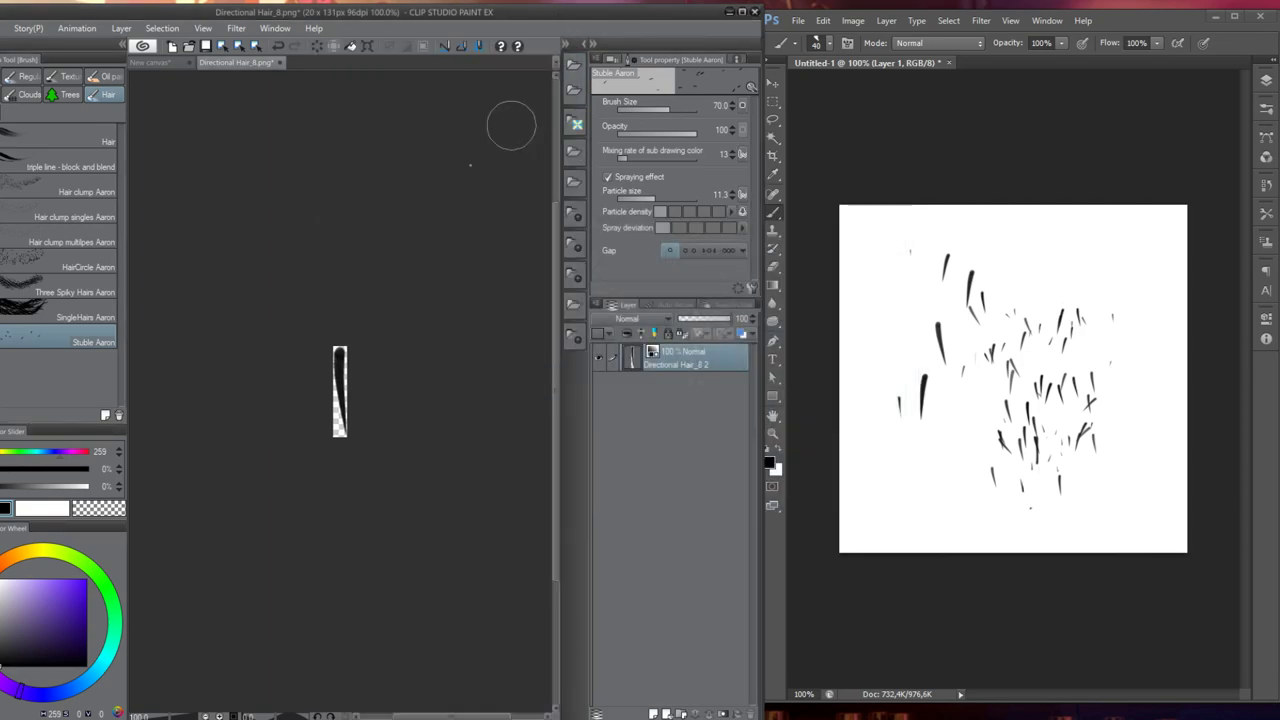
pyautogui.click(281, 62)
# Discard the hair image changes and duplicate the Stuble Aaron brush, adding 'longer' to its name
pyautogui.click(632, 273)
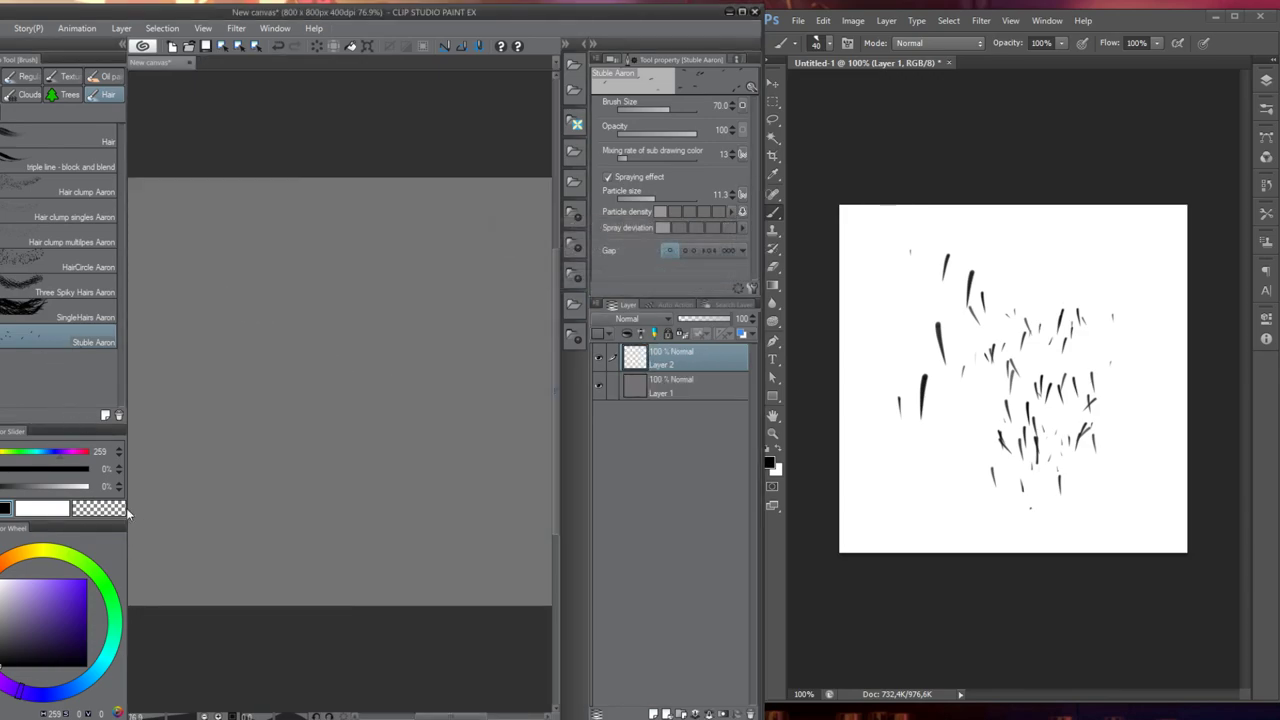
pyautogui.rightClick(90, 343)
pyautogui.click(158, 352)
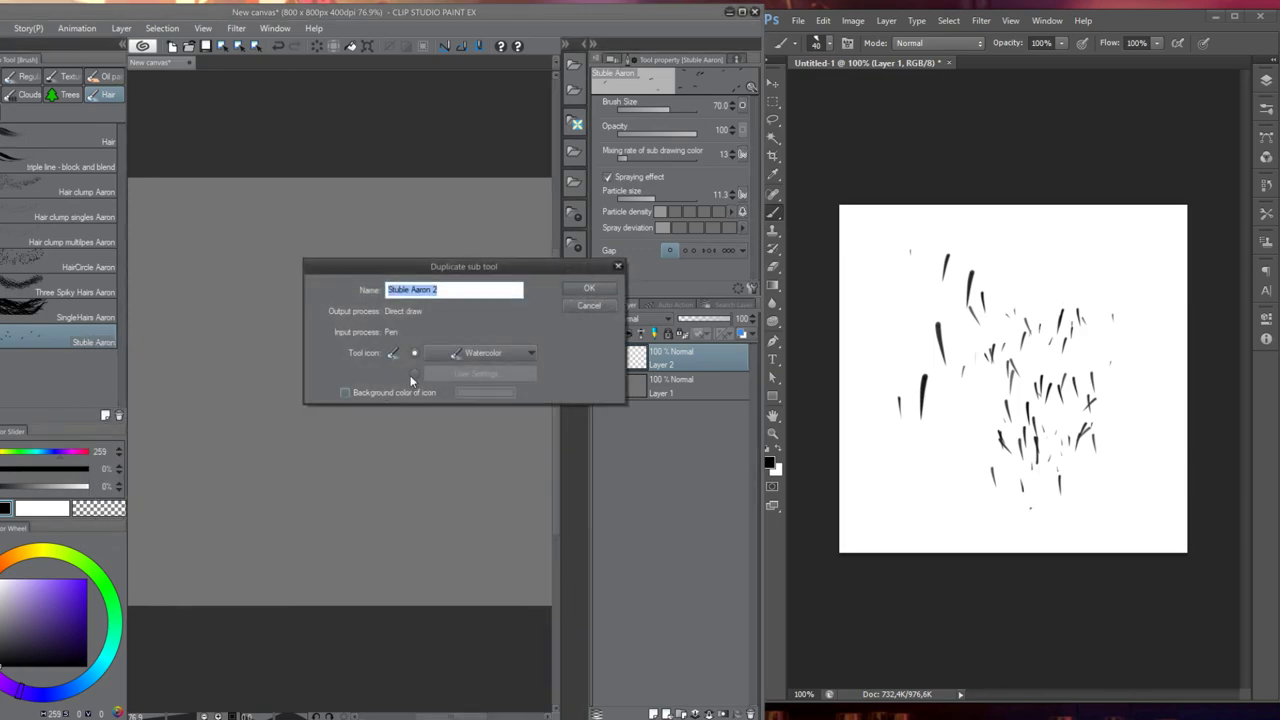
pyautogui.click(446, 290)
pyautogui.write('longer')
pyautogui.press('Return')
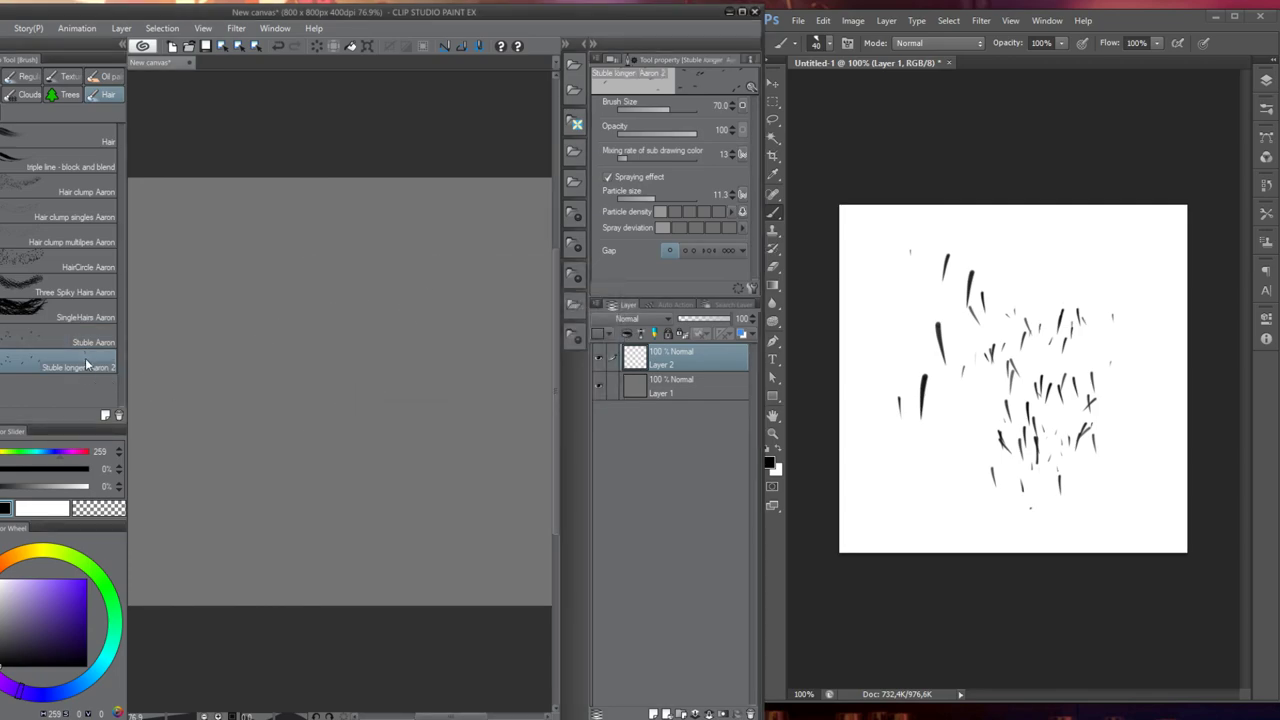
# Rename the duplicate from 'Stuble longer Aaron 2' to 'Stuble longer Aaron'
pyautogui.rightClick(88, 361)
pyautogui.click(144, 386)
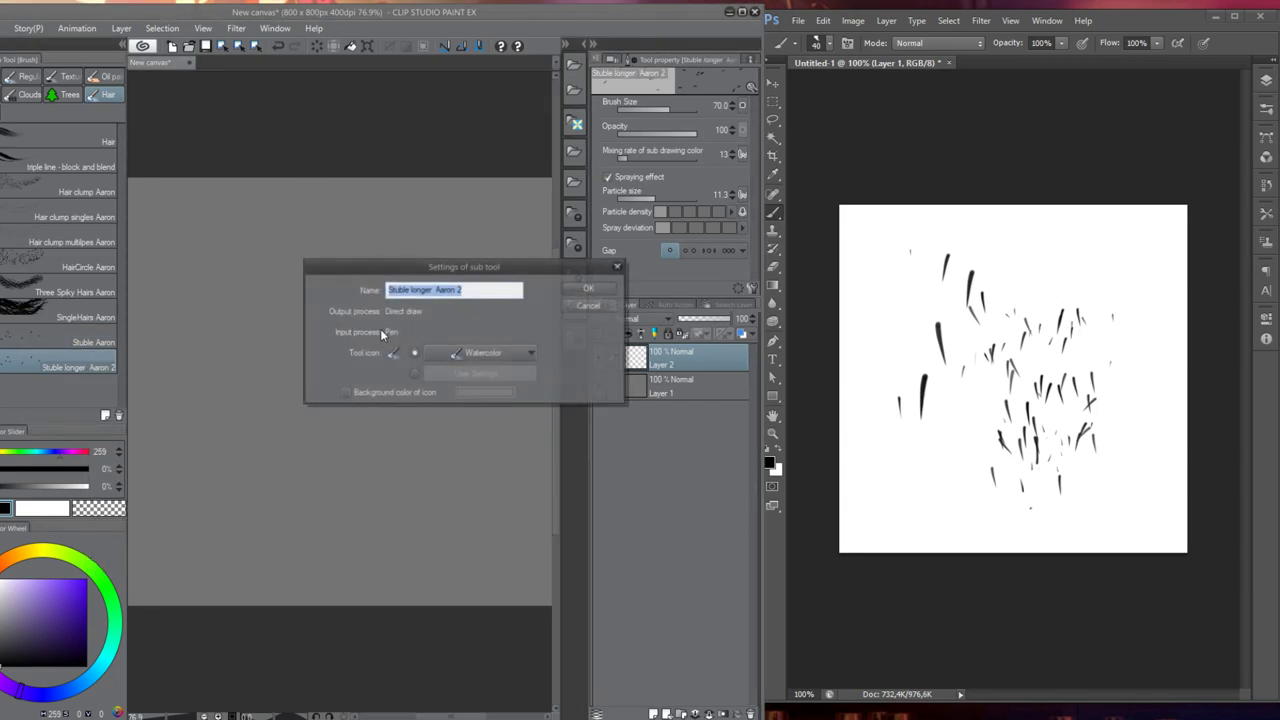
pyautogui.press('Return')
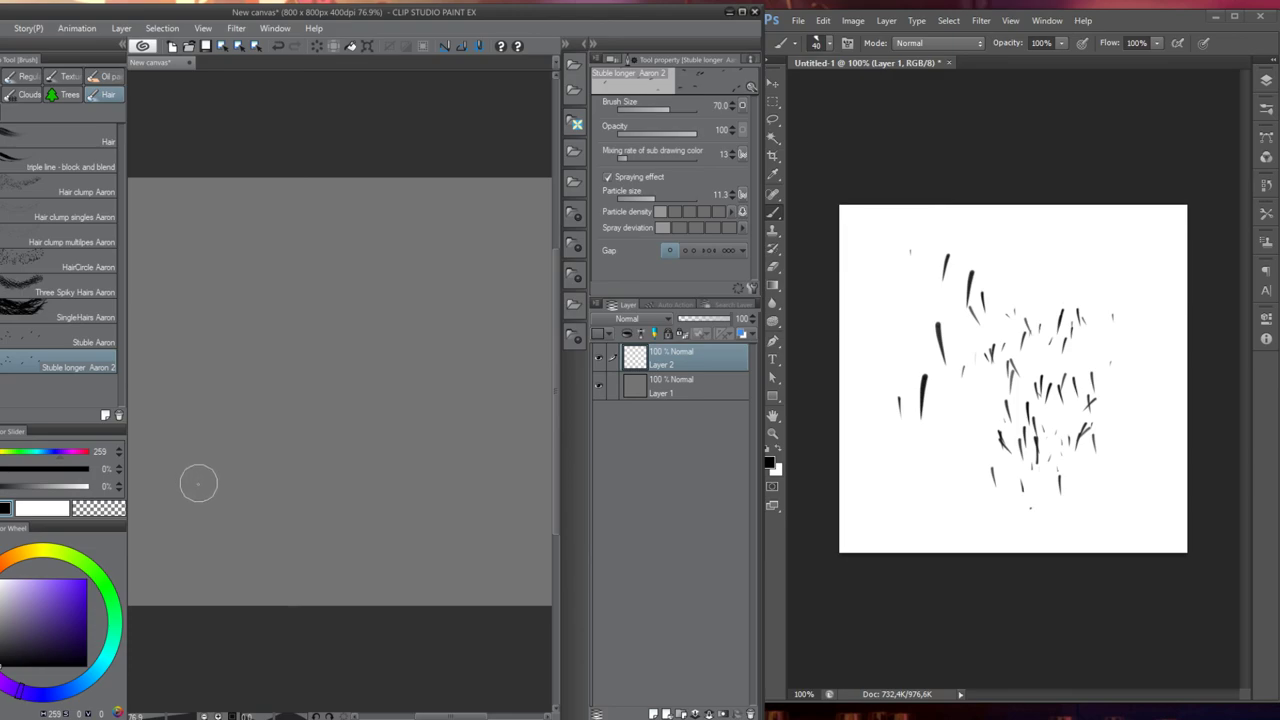
pyautogui.rightClick(73, 364)
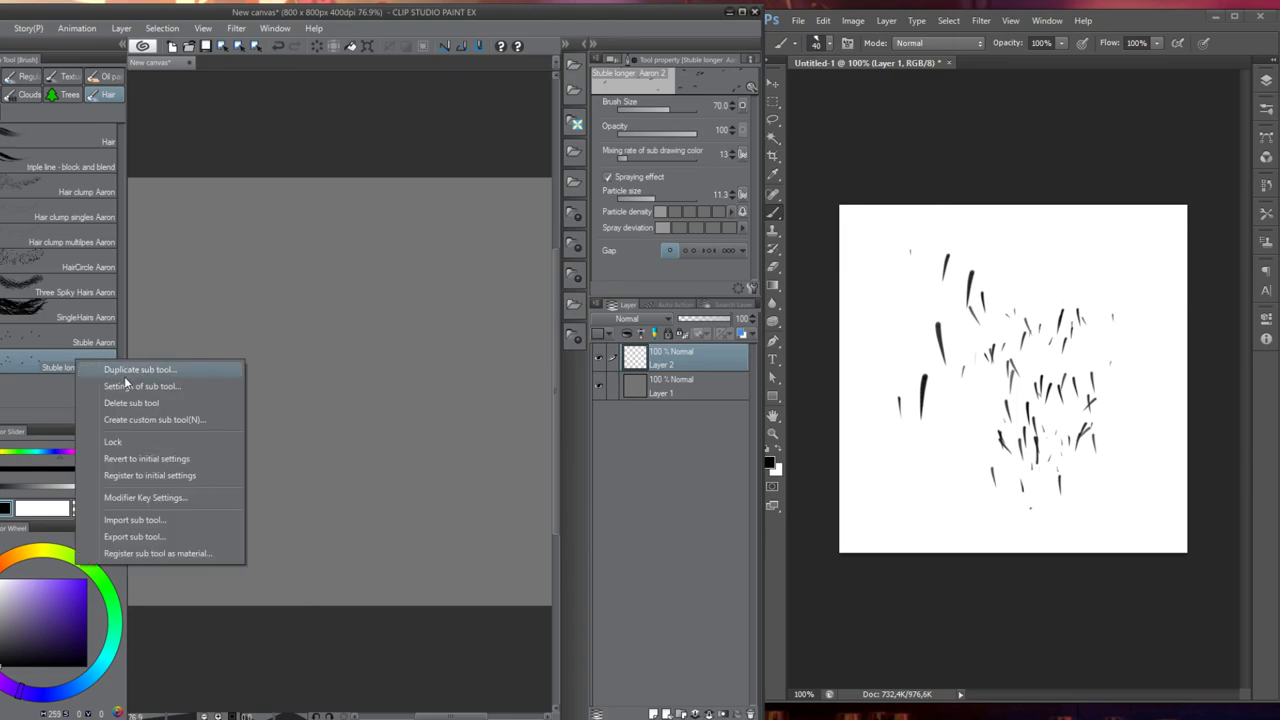
pyautogui.click(127, 385)
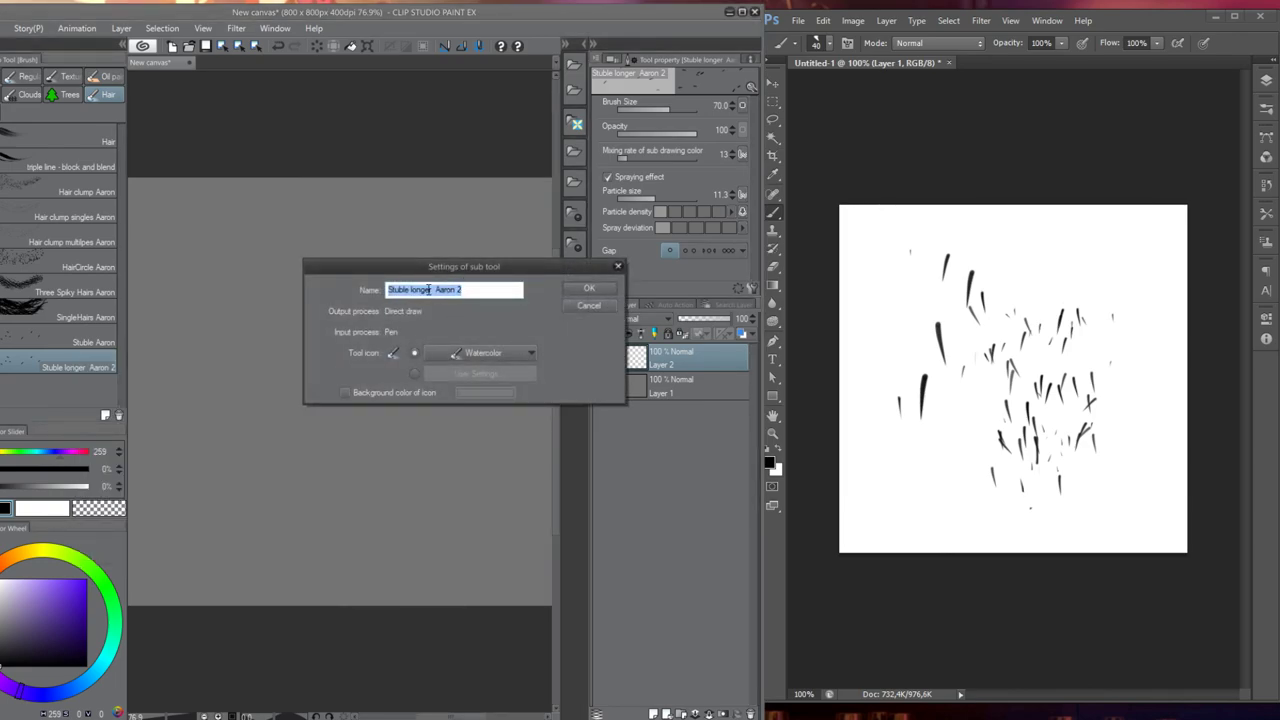
pyautogui.click(413, 291)
pyautogui.press('BackSpace')
pyautogui.press('BackSpace')
pyautogui.press('Left')
pyautogui.press('Left')
pyautogui.press('Left')
pyautogui.press('Left')
pyautogui.press('Left')
pyautogui.press('Left')
pyautogui.click(575, 287)
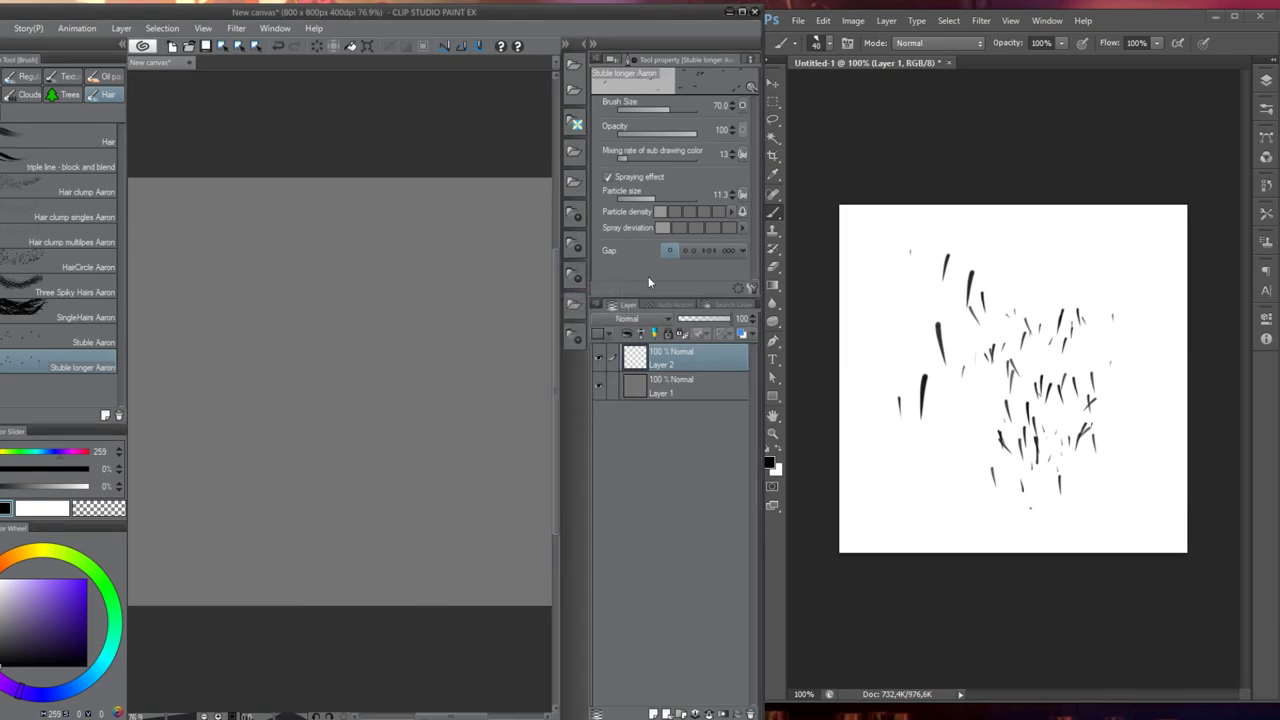
# Give the Stuble longer Aaron brush the Stubble Hair Longer AB tip, found via Aaron_Blaise and Hair tags
pyautogui.click(754, 288)
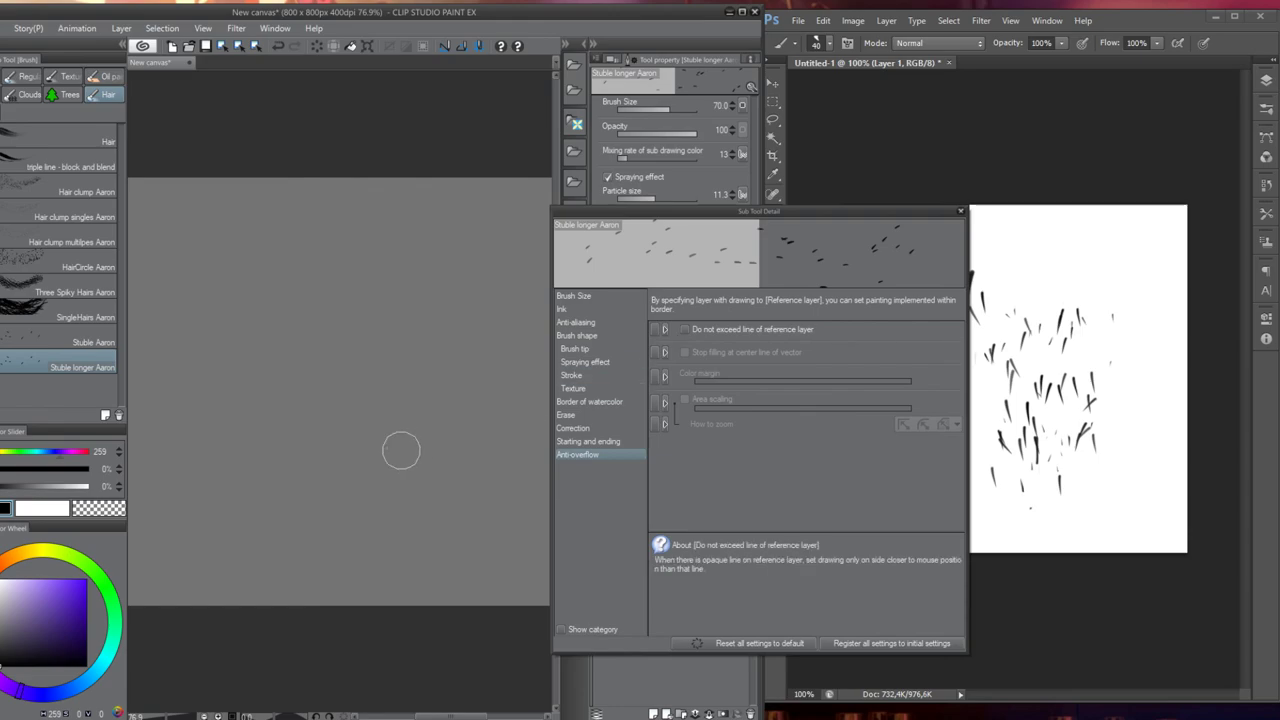
pyautogui.moveTo(686, 227); pyautogui.dragTo(397, 184)
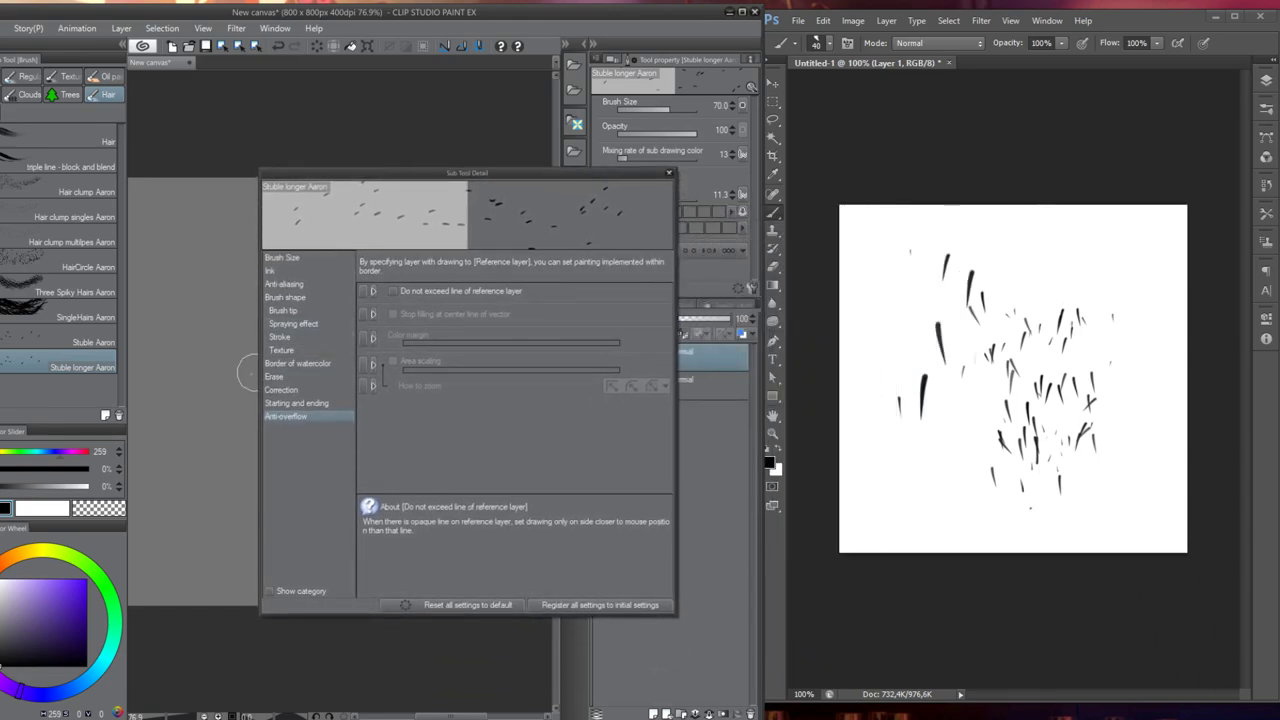
pyautogui.click(298, 314)
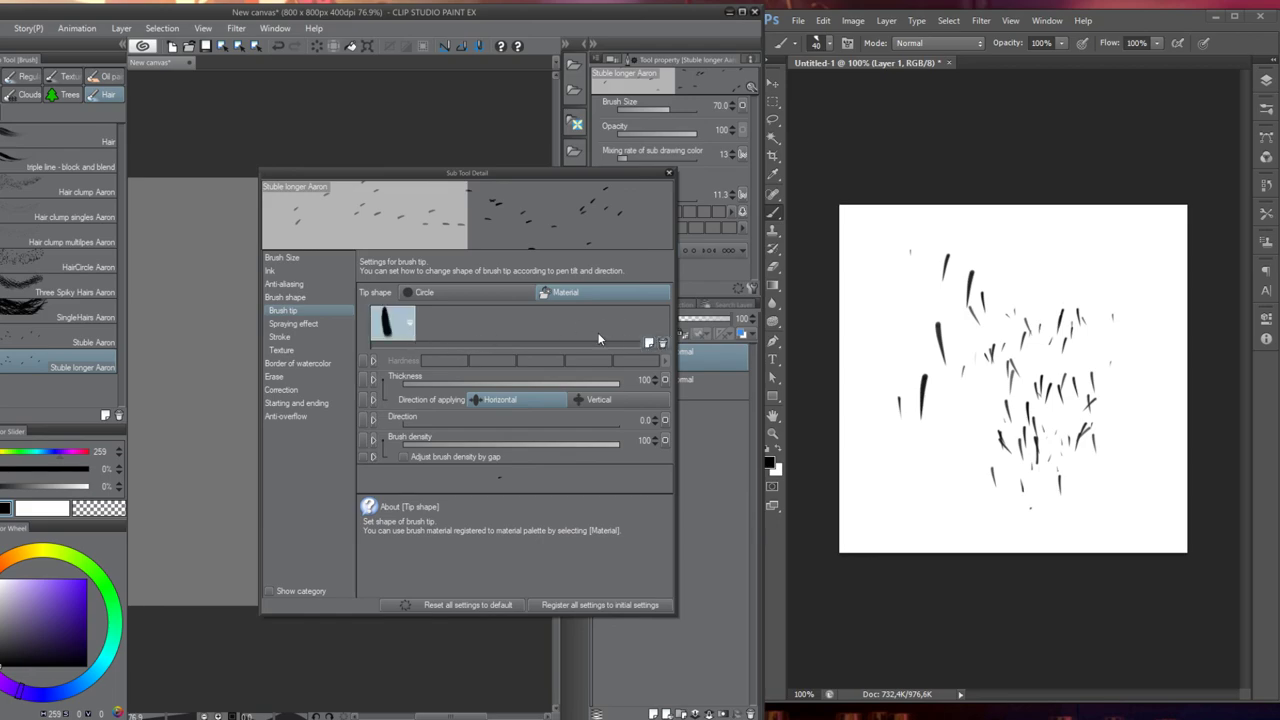
pyautogui.click(409, 322)
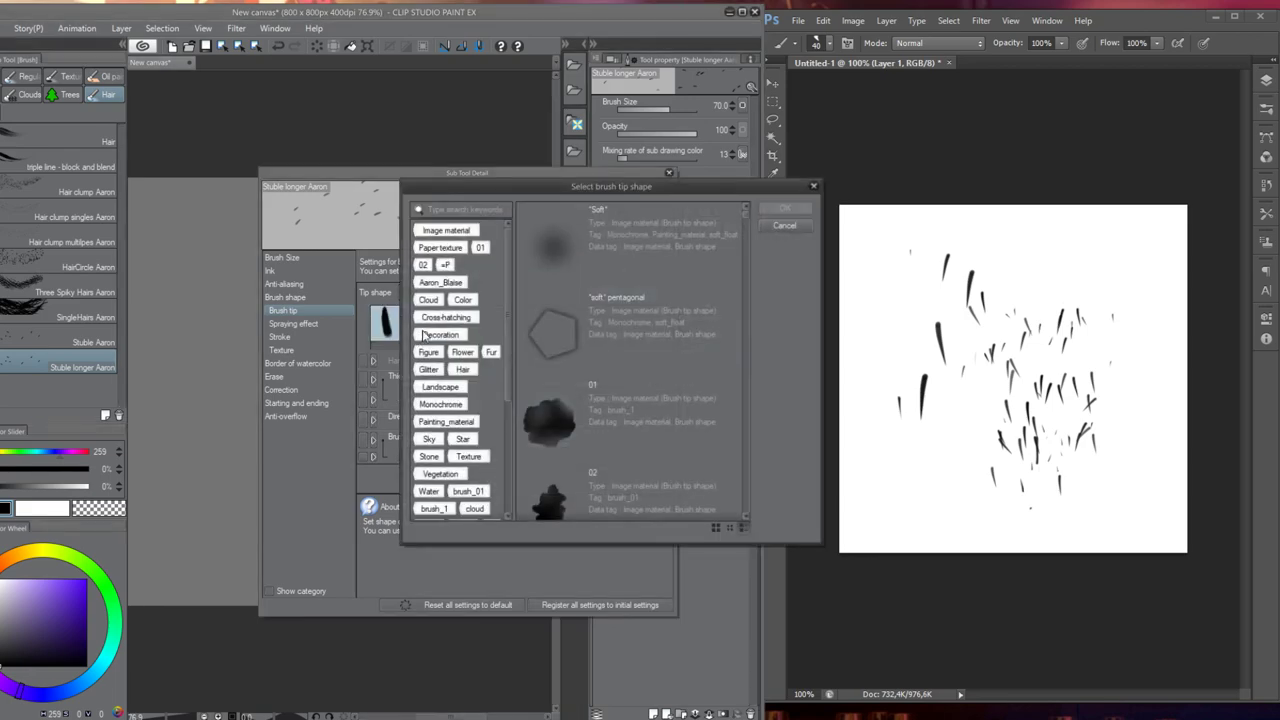
pyautogui.click(447, 285)
pyautogui.click(464, 369)
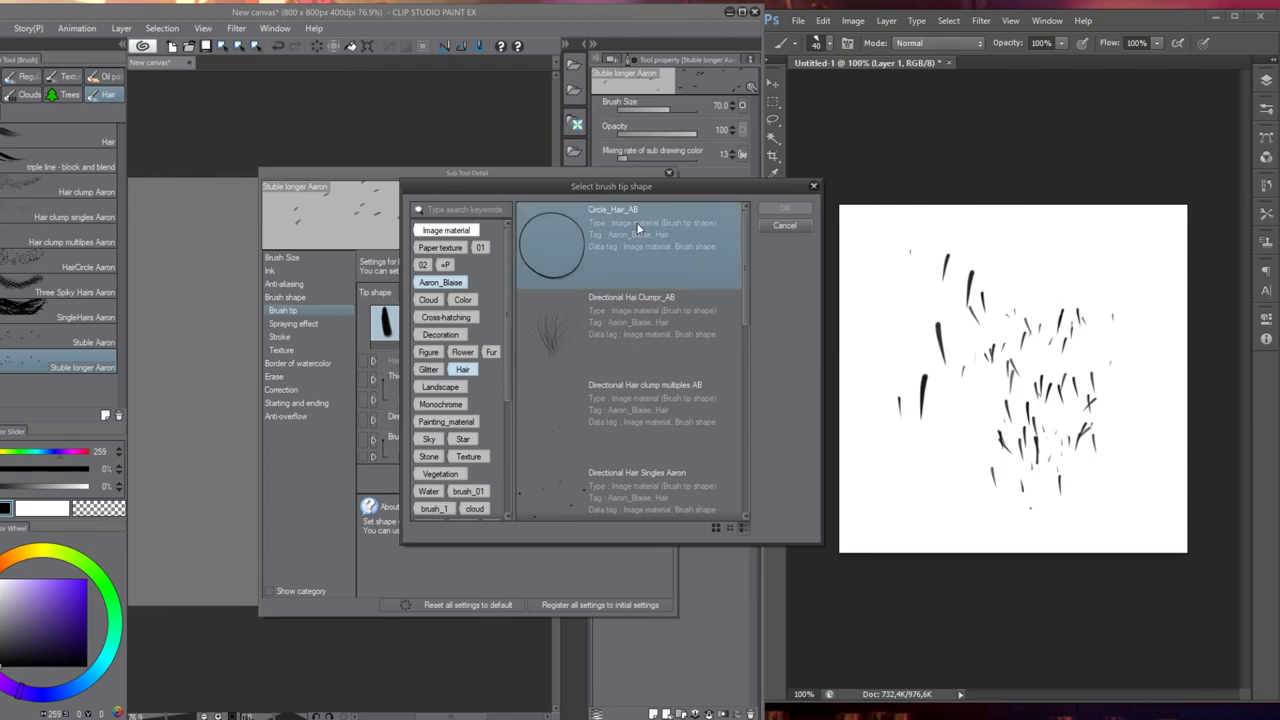
pyautogui.moveTo(741, 248); pyautogui.dragTo(744, 433)
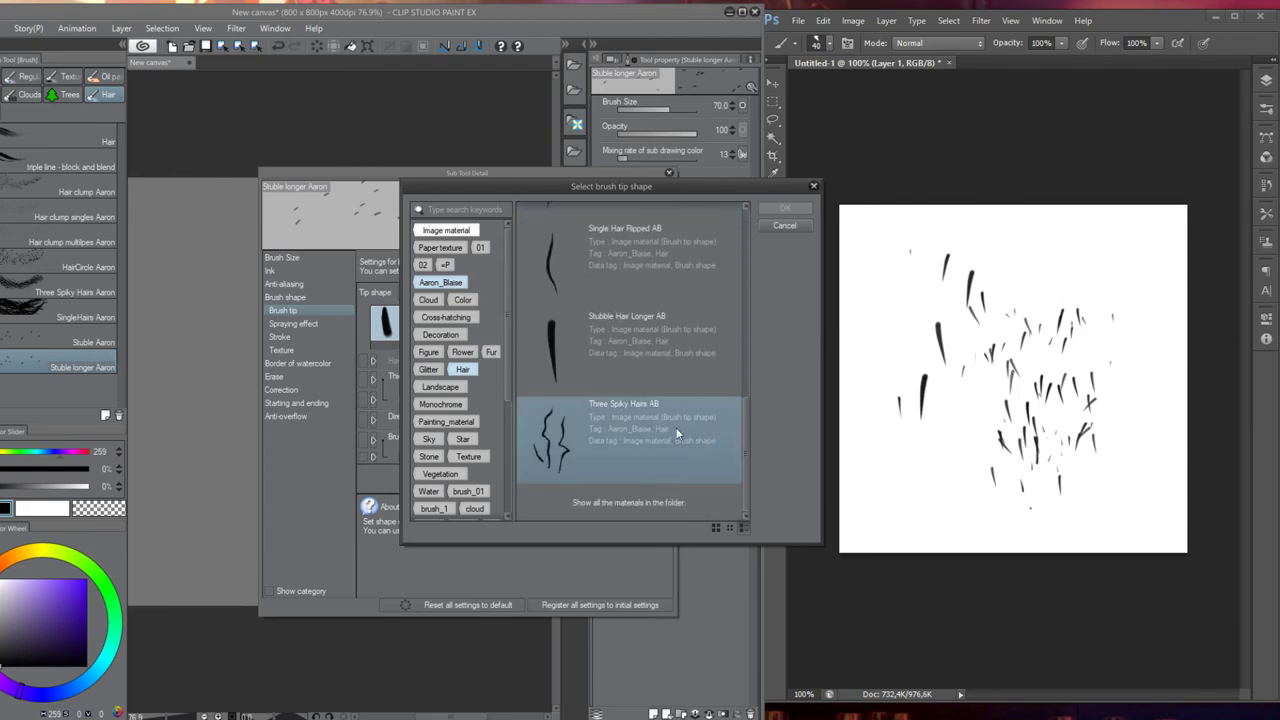
pyautogui.click(606, 338)
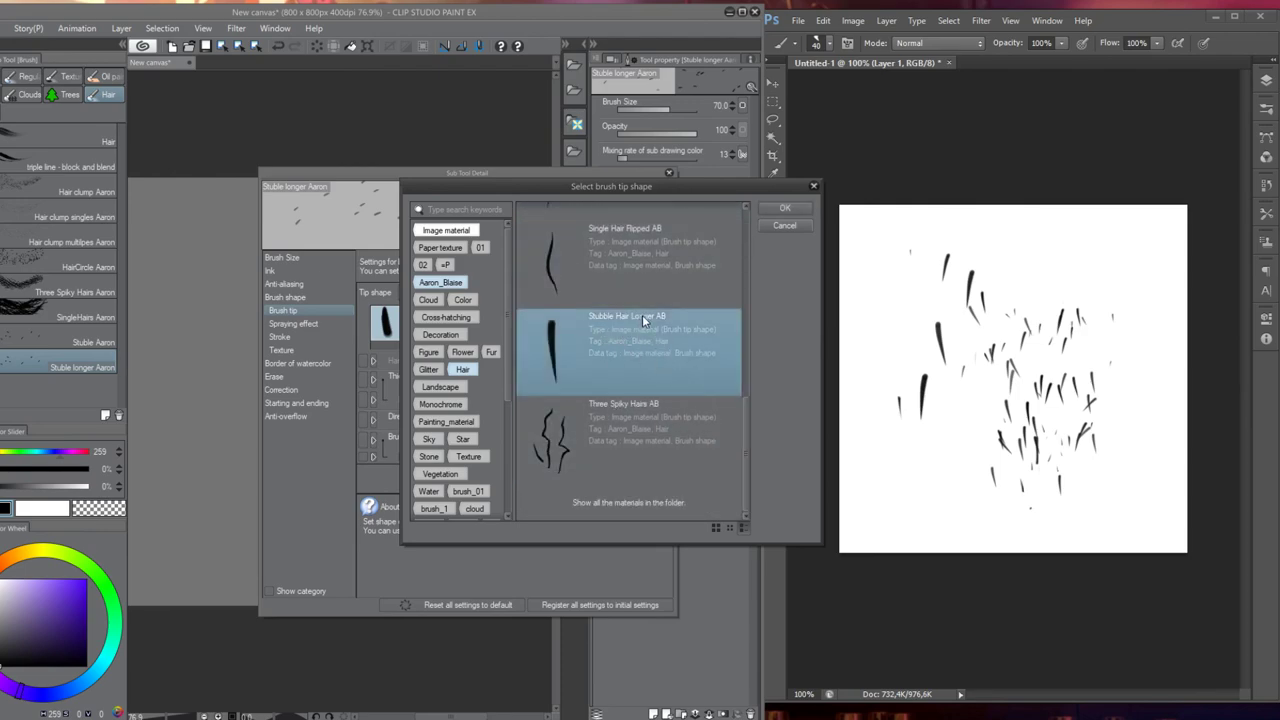
pyautogui.click(784, 207)
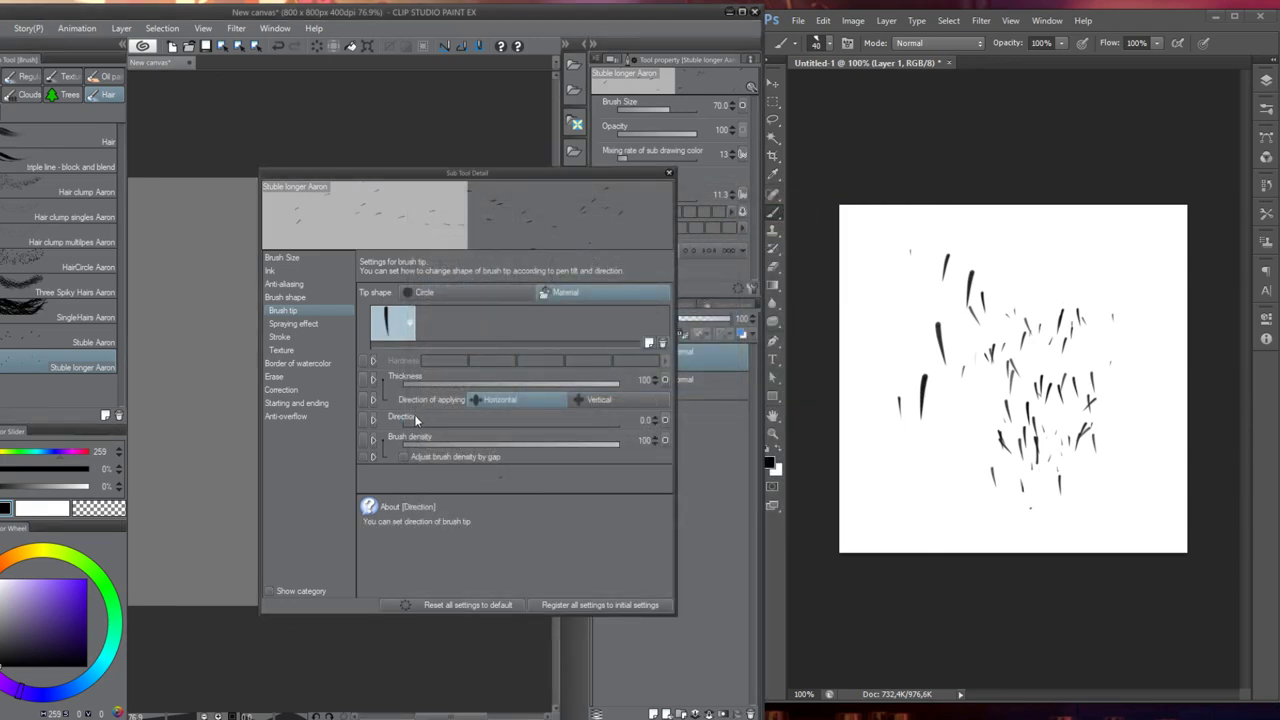
pyautogui.click(669, 174)
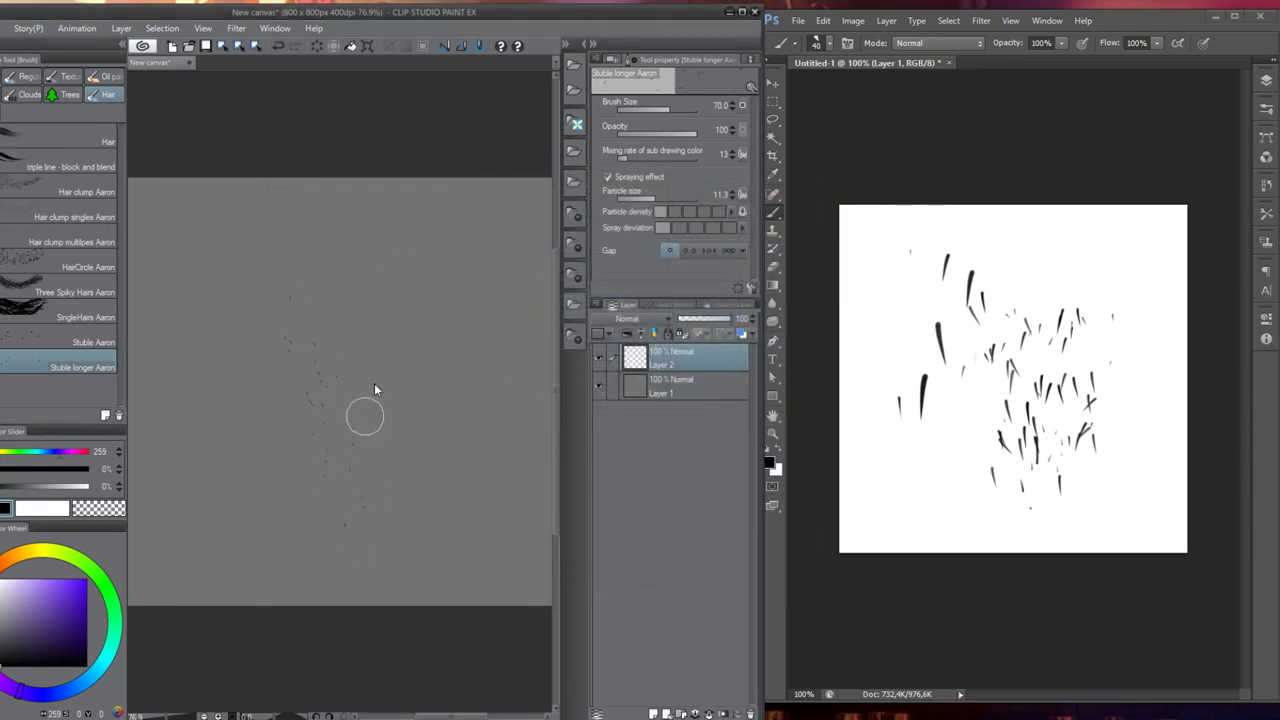
# Raise the particle size to 32 and test-spray columns of stubble
pyautogui.moveTo(659, 196); pyautogui.dragTo(663, 196)
pyautogui.moveTo(352, 310); pyautogui.dragTo(371, 514)
pyautogui.moveTo(347, 556)
pyautogui.mouseDown()
pyautogui.moveTo(320, 286)
pyautogui.moveTo(349, 531)
pyautogui.moveTo(343, 351)
pyautogui.moveTo(332, 496)
pyautogui.mouseUp()
pyautogui.hotkey('ctrl', 'z')
pyautogui.hotkey('ctrl', 'z')
pyautogui.hotkey('ctrl', 'z')
pyautogui.moveTo(323, 540)
pyautogui.mouseDown()
pyautogui.moveTo(317, 401)
pyautogui.moveTo(323, 466)
pyautogui.moveTo(329, 393)
pyautogui.moveTo(356, 370)
pyautogui.moveTo(360, 461)
pyautogui.moveTo(426, 292)
pyautogui.moveTo(357, 480)
pyautogui.mouseUp()
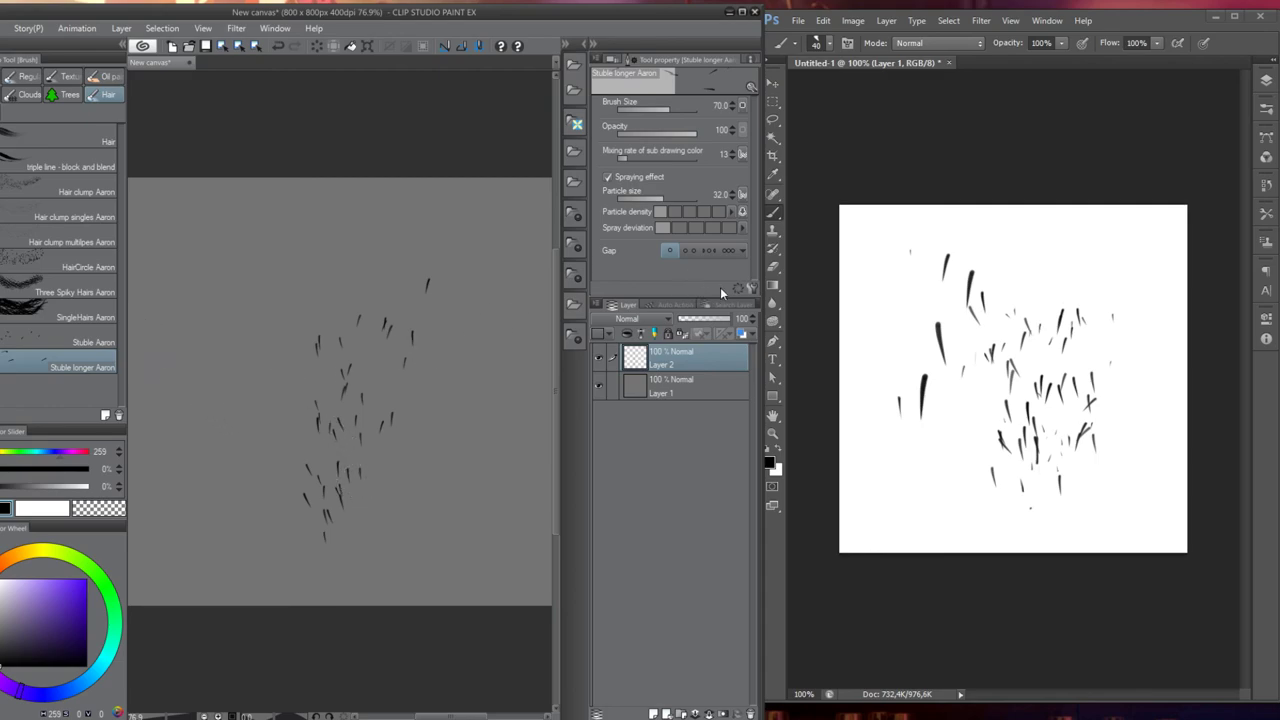
pyautogui.click(752, 287)
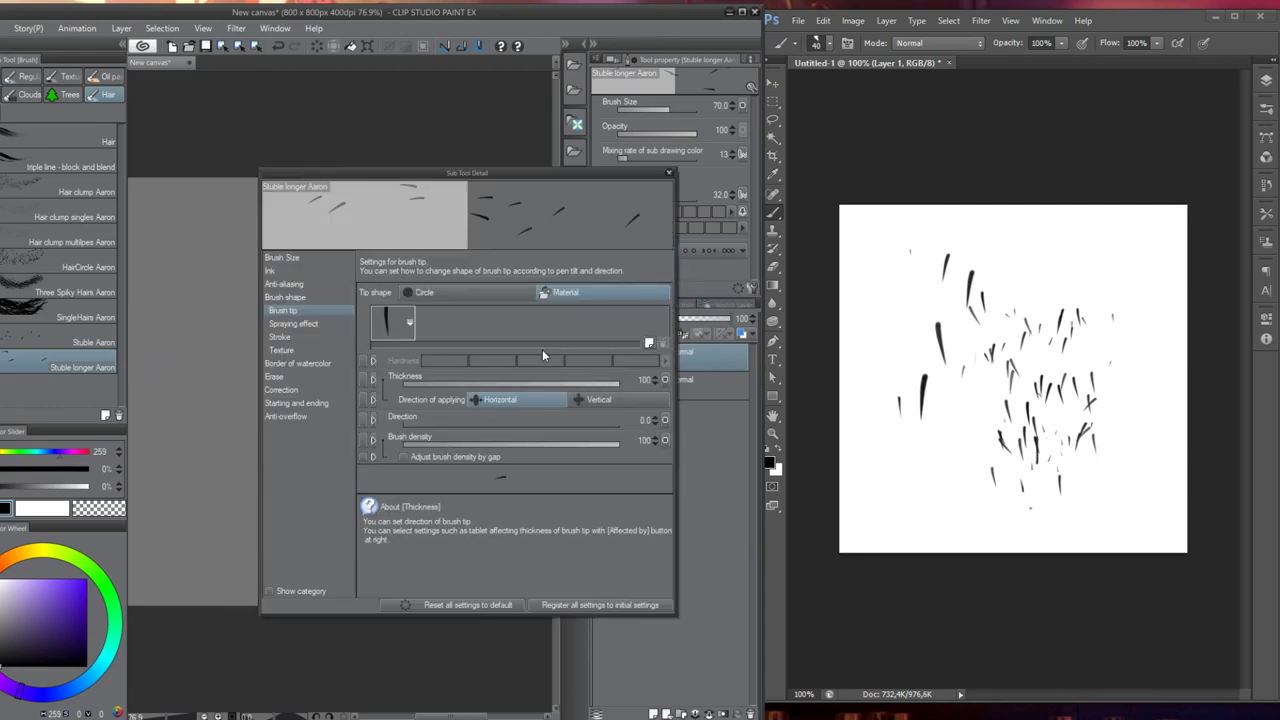
pyautogui.click(669, 176)
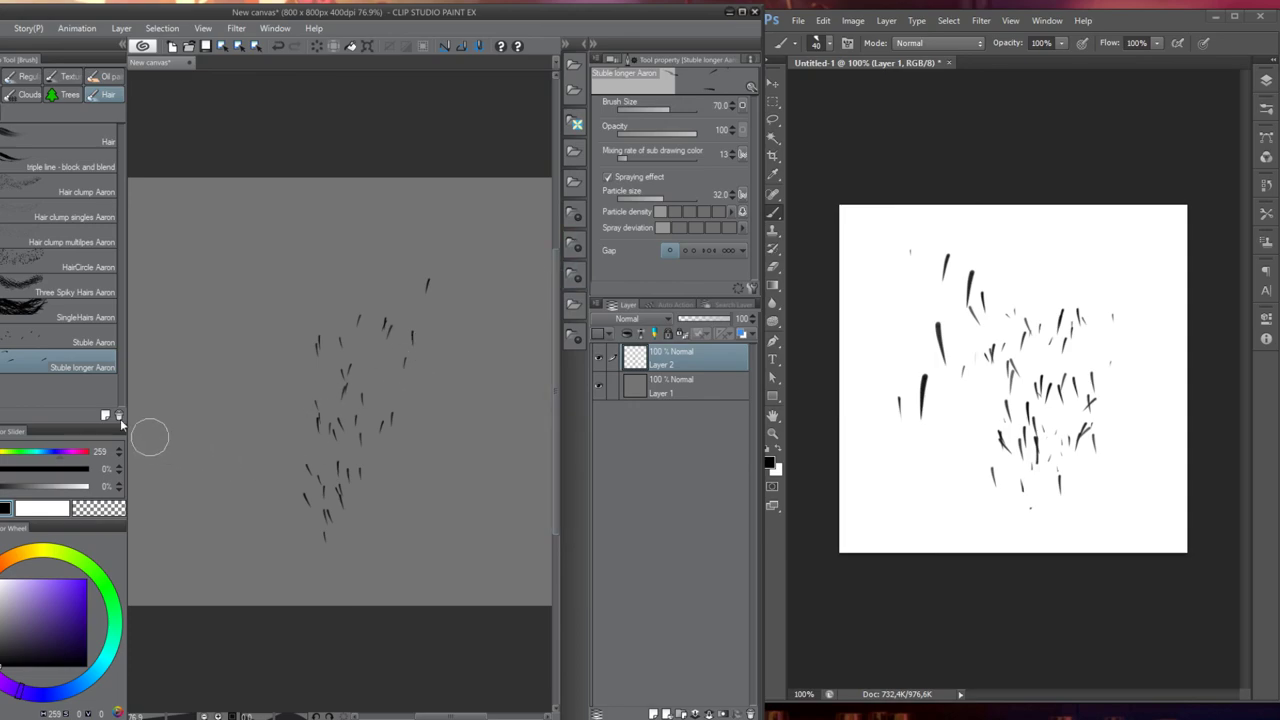
# Compare against the Stuble Aaron brush at particle size 49.3, then undo and restore 11.3
pyautogui.click(17, 335)
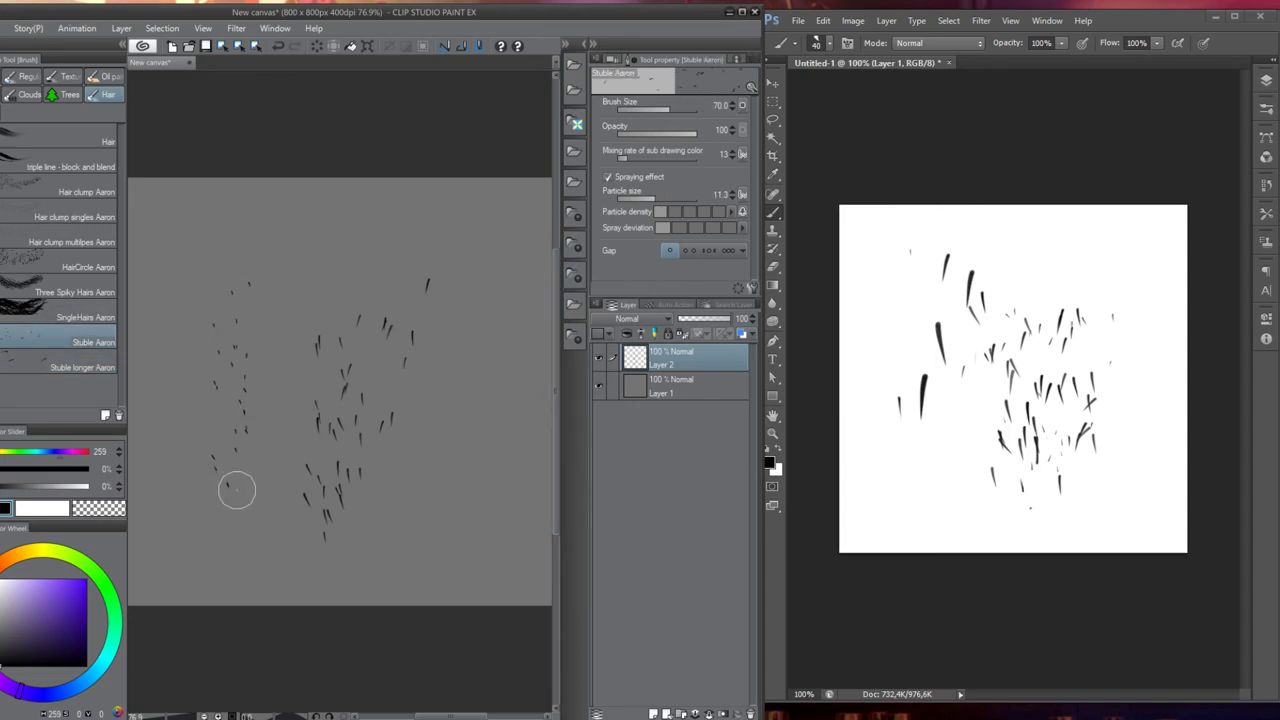
pyautogui.scroll(5, 243, 366)
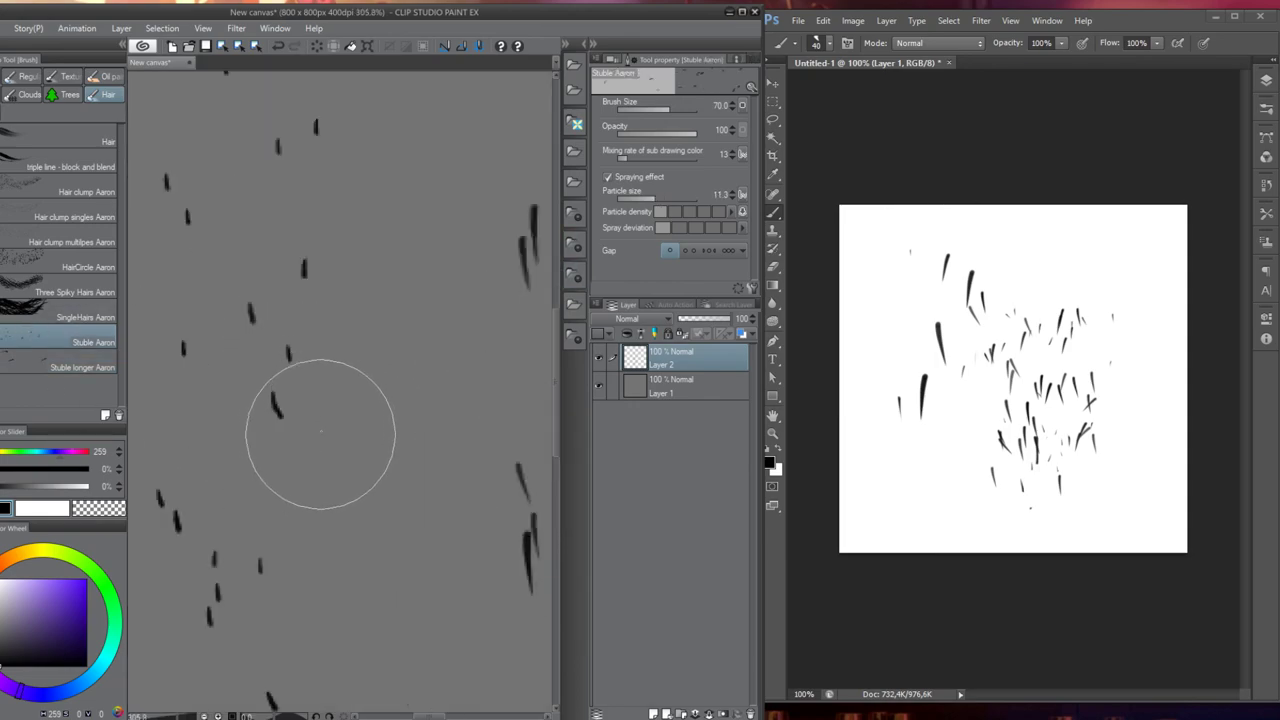
pyautogui.scroll(-5, 321, 413)
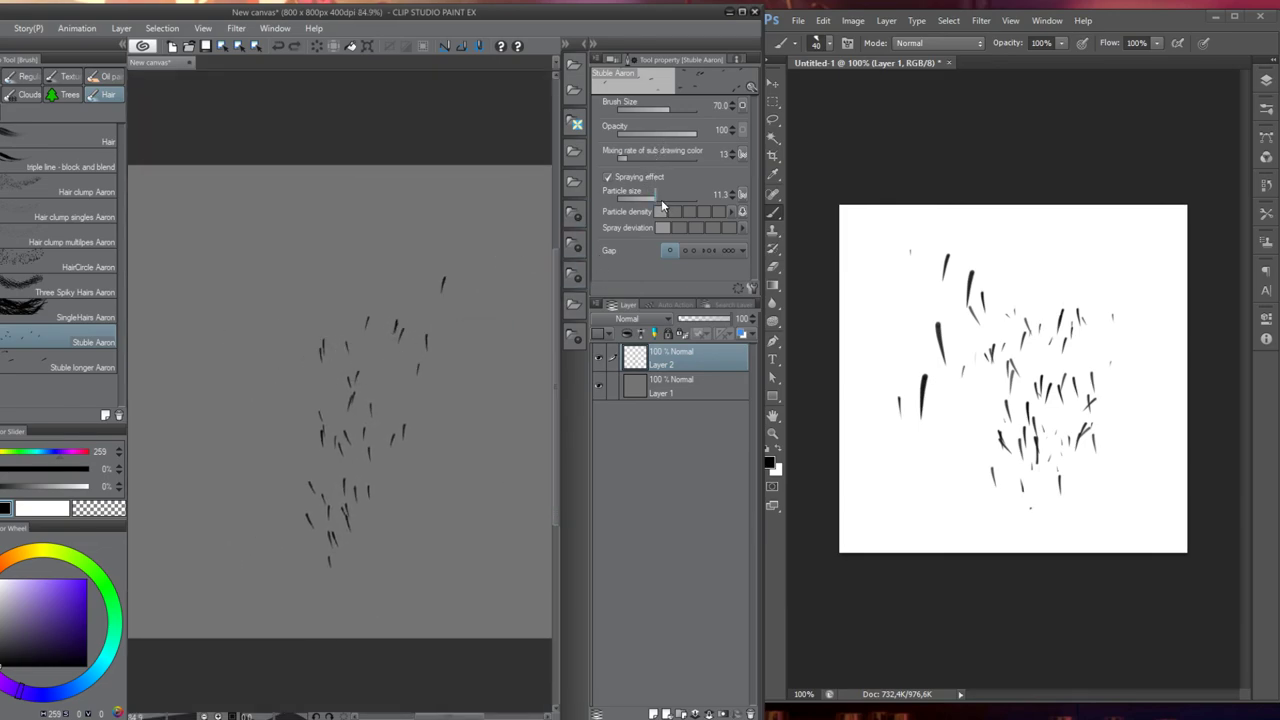
pyautogui.moveTo(657, 195); pyautogui.dragTo(668, 198)
pyautogui.click(217, 378)
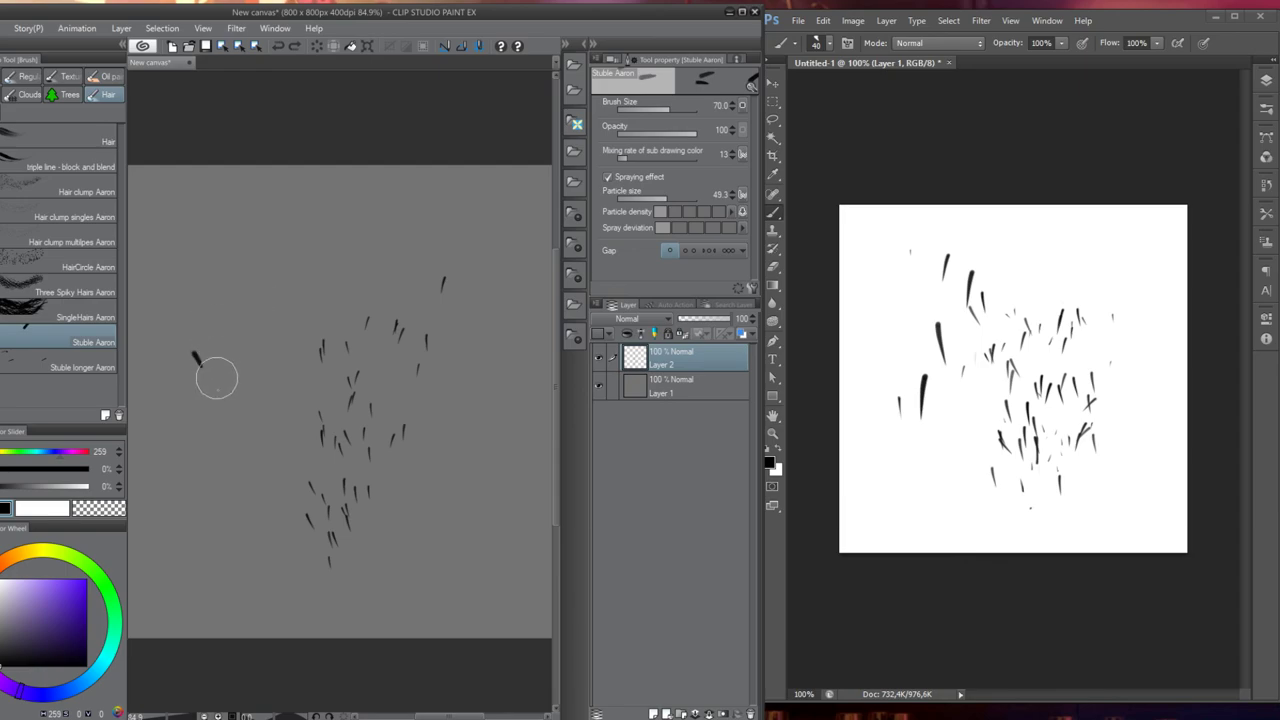
pyautogui.moveTo(217, 378); pyautogui.dragTo(229, 503)
pyautogui.hotkey('ctrl', 'z')
pyautogui.hotkey('ctrl', 'z')
pyautogui.moveTo(215, 560)
pyautogui.mouseDown()
pyautogui.moveTo(229, 389)
pyautogui.moveTo(204, 369)
pyautogui.moveTo(249, 289)
pyautogui.moveTo(277, 354)
pyautogui.moveTo(314, 220)
pyautogui.mouseUp()
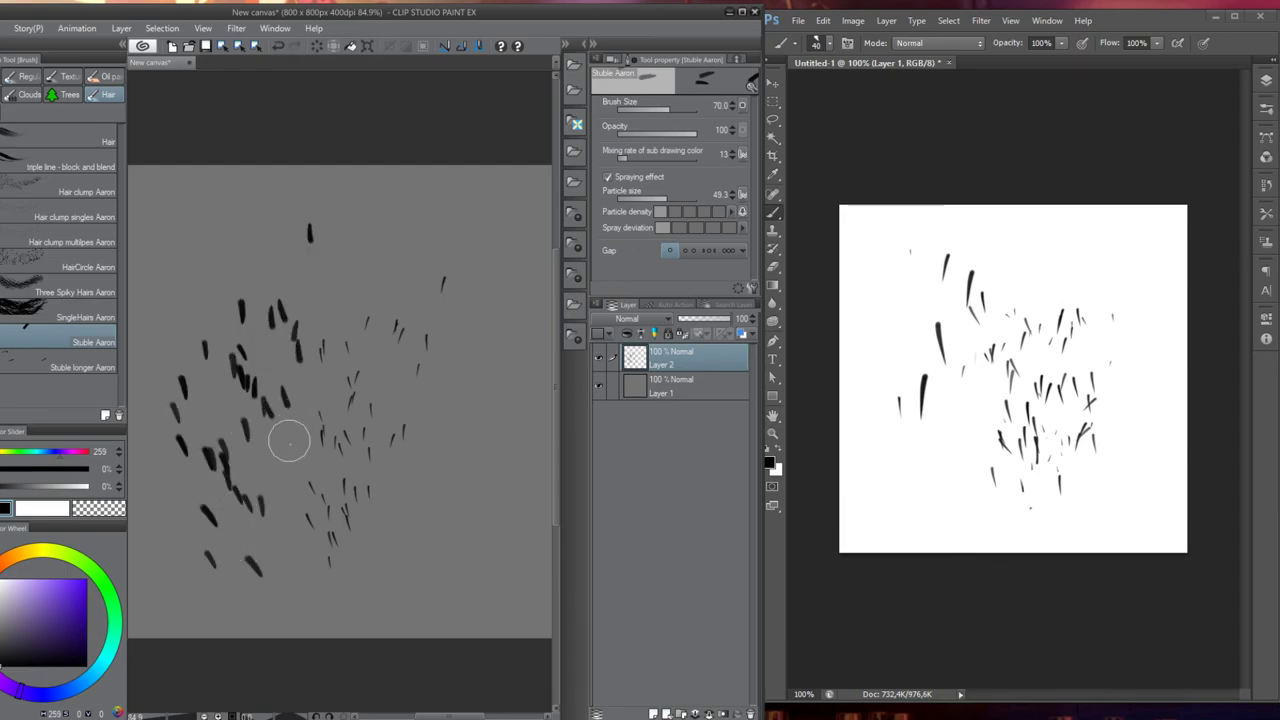
pyautogui.hotkey('ctrl', 'z')
pyautogui.hotkey('ctrl', 'z')
pyautogui.hotkey('ctrl', 'z')
pyautogui.hotkey('ctrl', 'z')
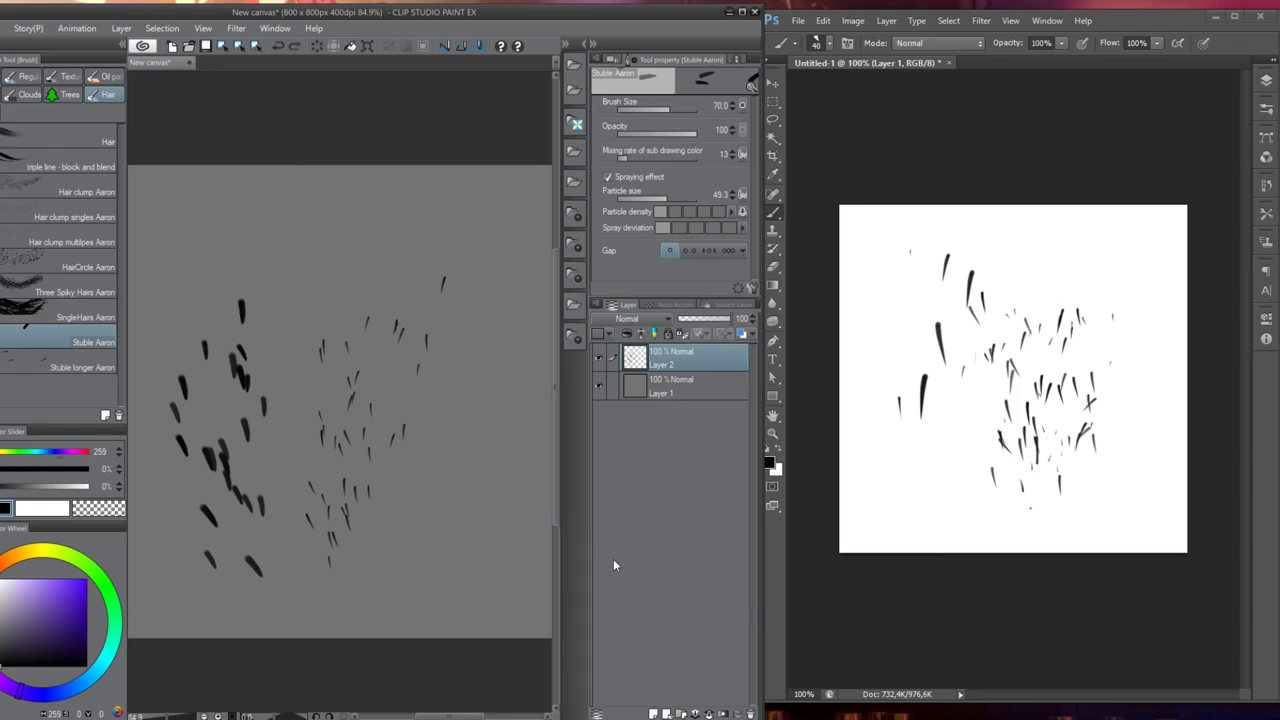
pyautogui.click(737, 288)
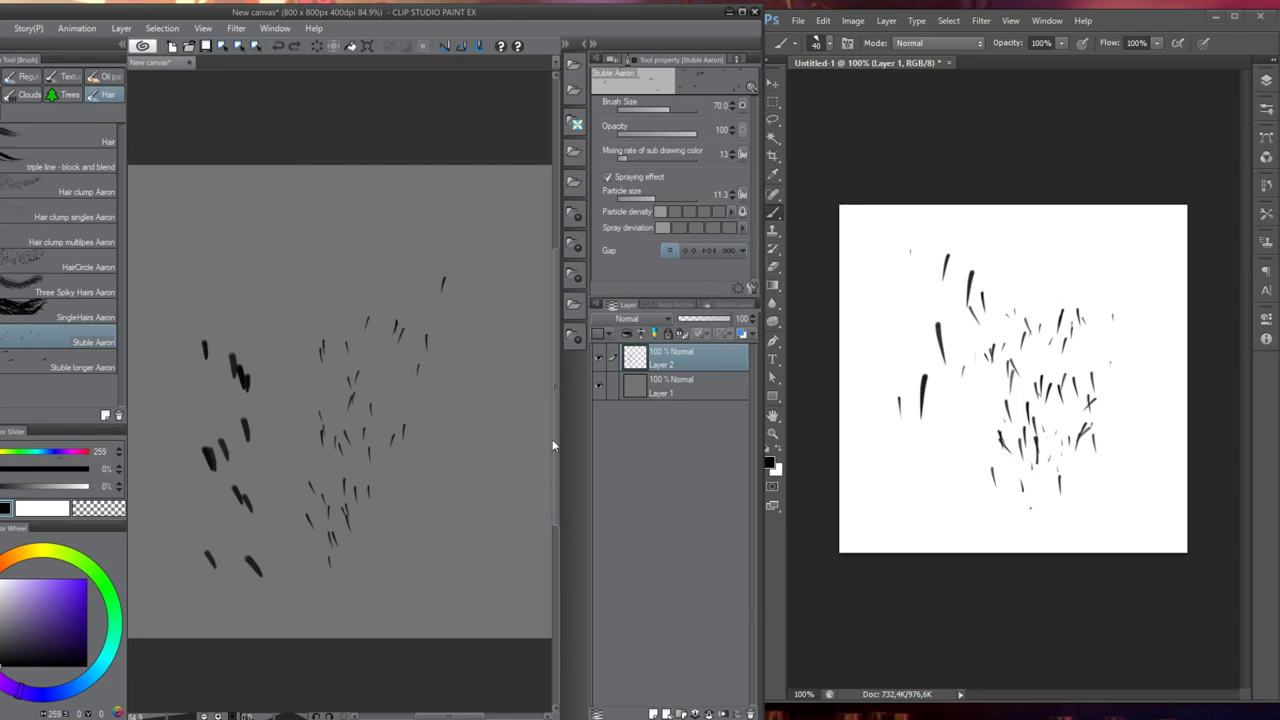
pyautogui.hotkey('ctrl', 'z')
pyautogui.hotkey('ctrl', 'z')
pyautogui.hotkey('ctrl', 'z')
pyautogui.hotkey('ctrl', 'z')
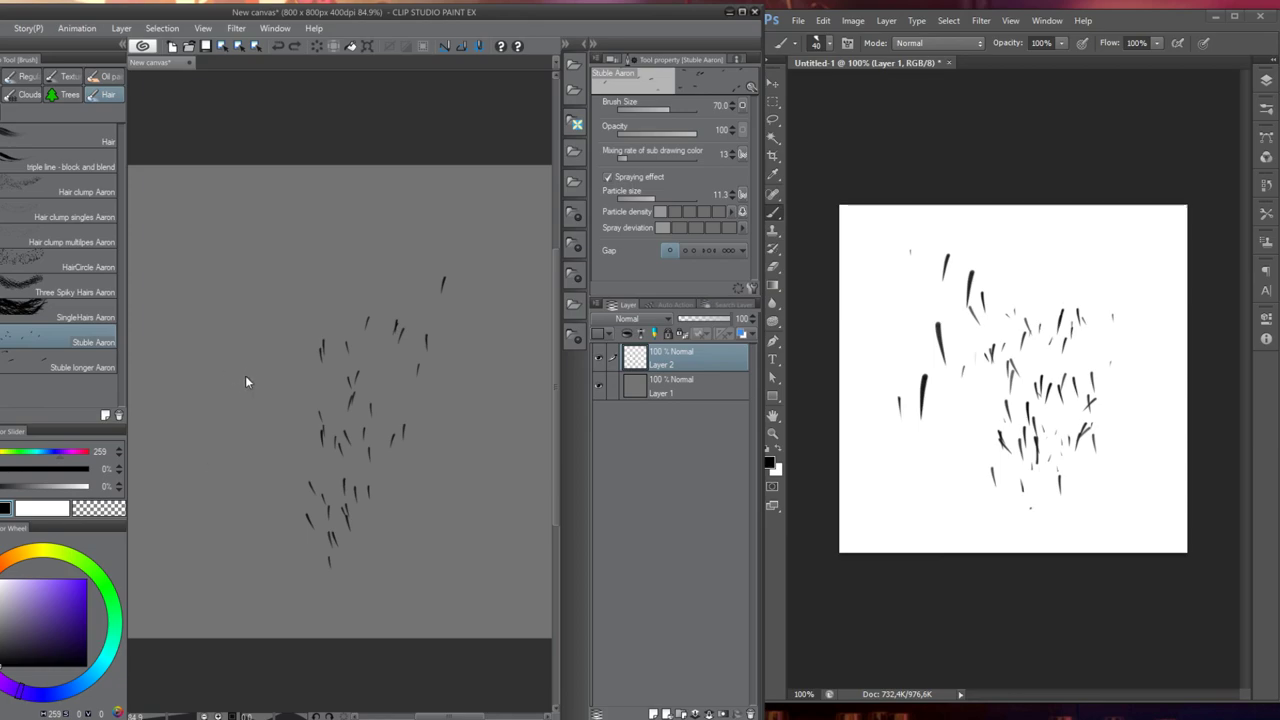
# Return to the Stuble longer Aaron brush and respray stubble along the left side
pyautogui.click(50, 367)
pyautogui.moveTo(240, 357)
pyautogui.mouseDown()
pyautogui.moveTo(255, 525)
pyautogui.moveTo(247, 394)
pyautogui.moveTo(239, 402)
pyautogui.moveTo(242, 577)
pyautogui.moveTo(246, 370)
pyautogui.moveTo(245, 542)
pyautogui.mouseUp()
pyautogui.hotkey('ctrl', 'z')
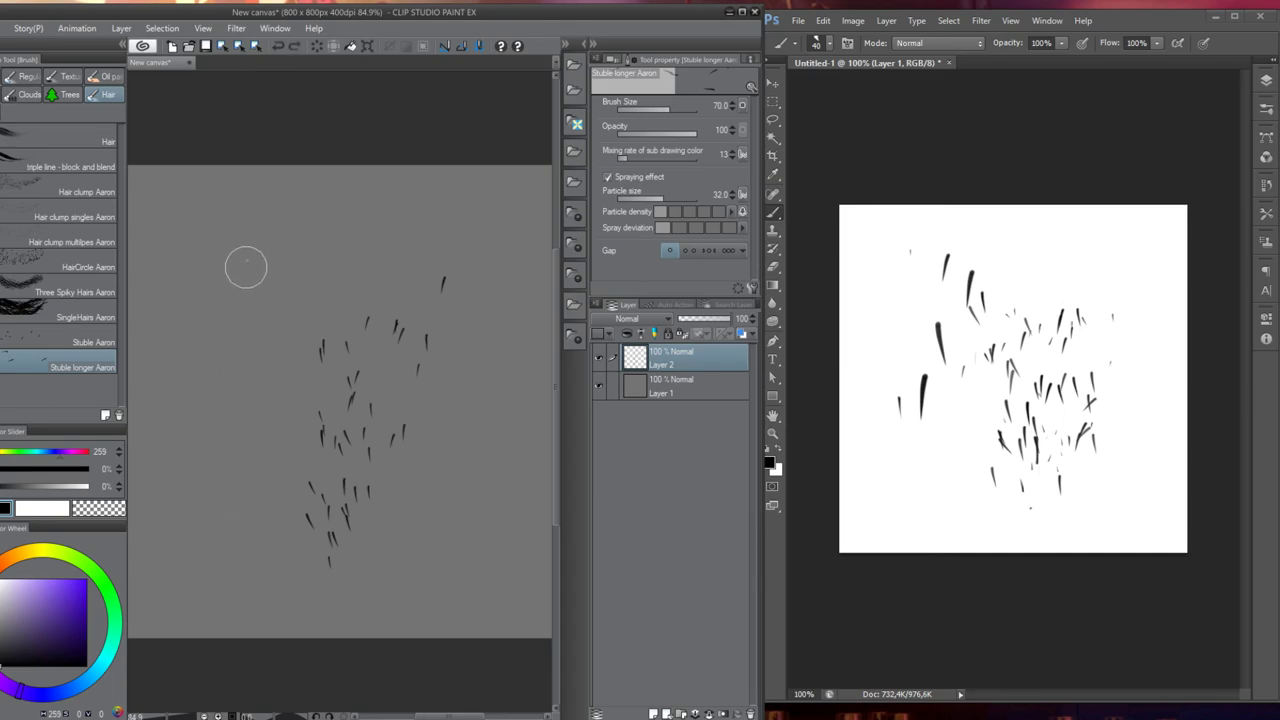
pyautogui.moveTo(240, 229)
pyautogui.mouseDown()
pyautogui.moveTo(251, 517)
pyautogui.moveTo(240, 274)
pyautogui.moveTo(240, 308)
pyautogui.moveTo(218, 295)
pyautogui.moveTo(240, 262)
pyautogui.moveTo(232, 296)
pyautogui.moveTo(230, 256)
pyautogui.moveTo(202, 250)
pyautogui.moveTo(291, 321)
pyautogui.mouseUp()
# Sketch circles with the pencil, undo the messy ones, and flip a circle vertically
pyautogui.press('p')
pyautogui.hotkey('ctrl', 'z')
pyautogui.press('x')
pyautogui.hotkey('ctrl', 'z')
pyautogui.press('m')
pyautogui.hotkey('ctrl', 't')
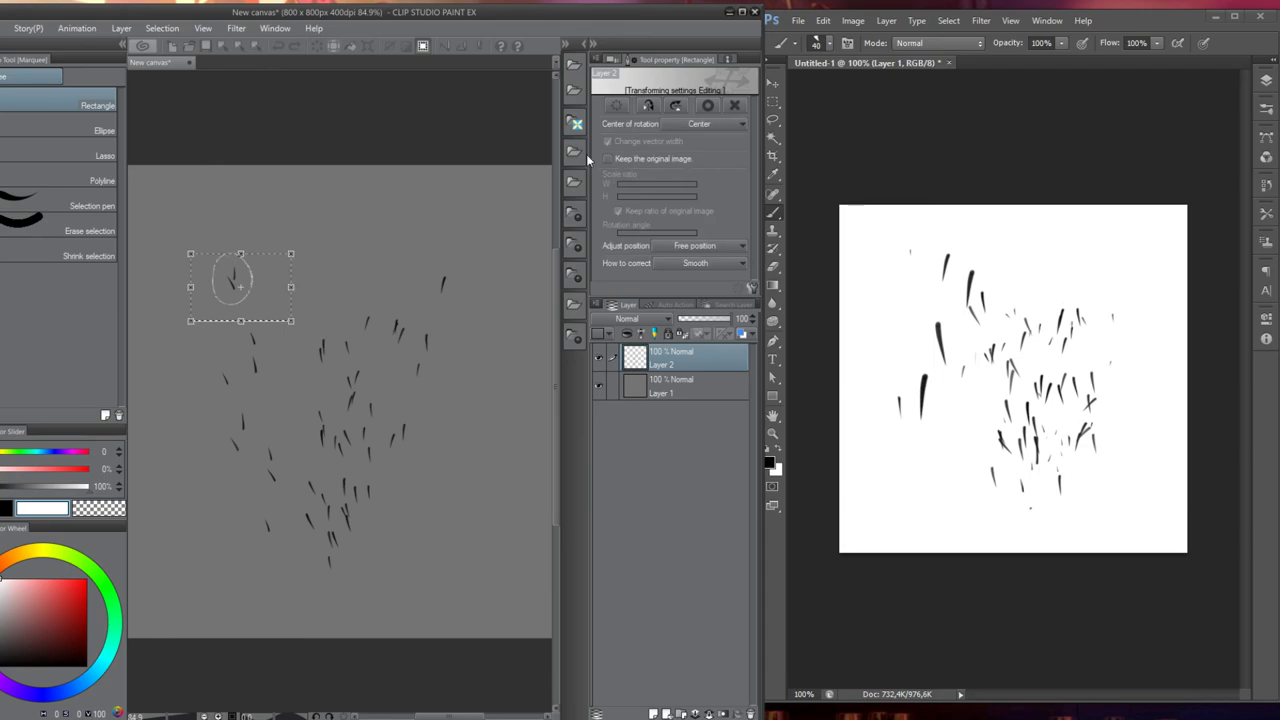
pyautogui.click(676, 106)
pyautogui.click(676, 106)
pyautogui.click(648, 106)
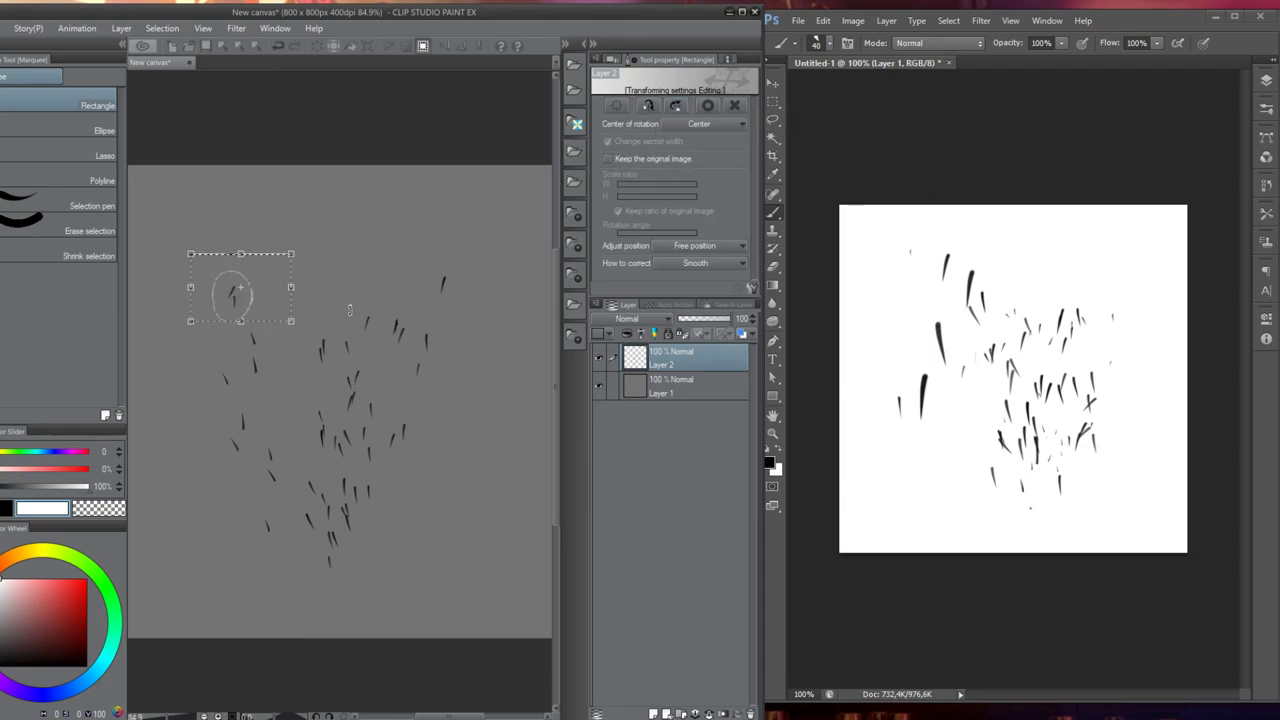
pyautogui.press('Return')
pyautogui.click(228, 254)
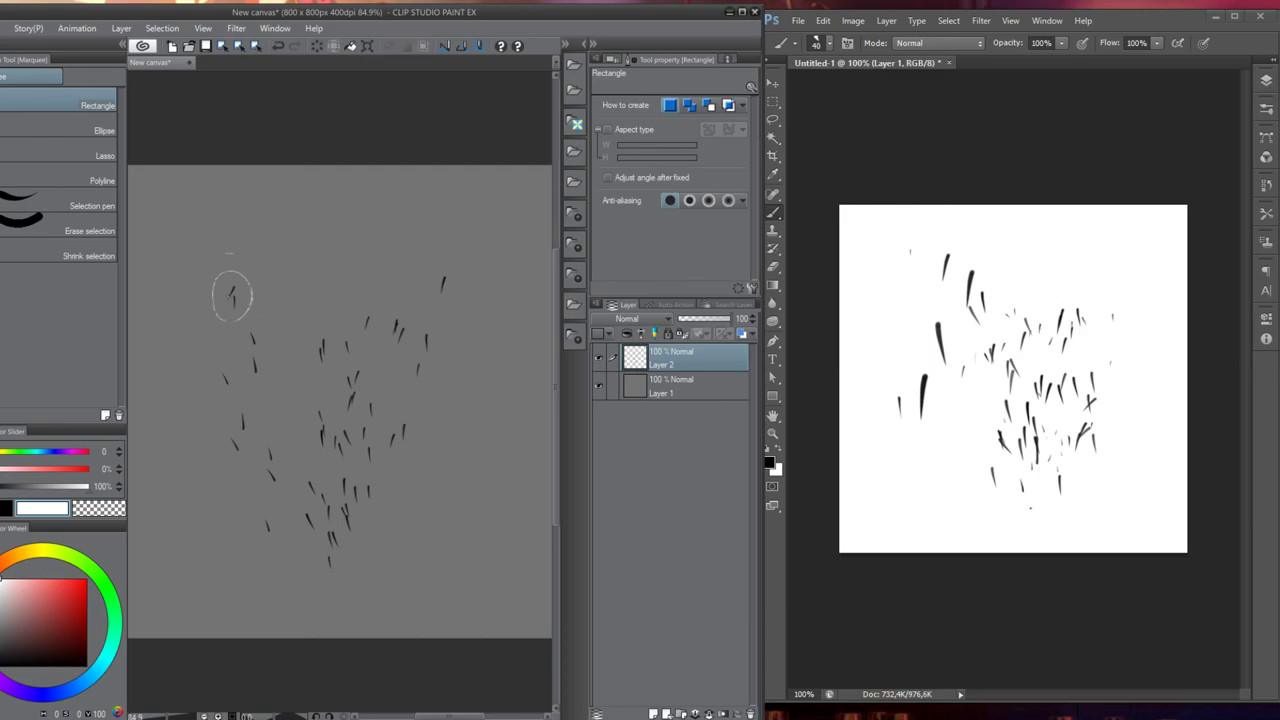
# Switch back to the brush in black and erase everything on Layer 2
pyautogui.press('b')
pyautogui.press('x')
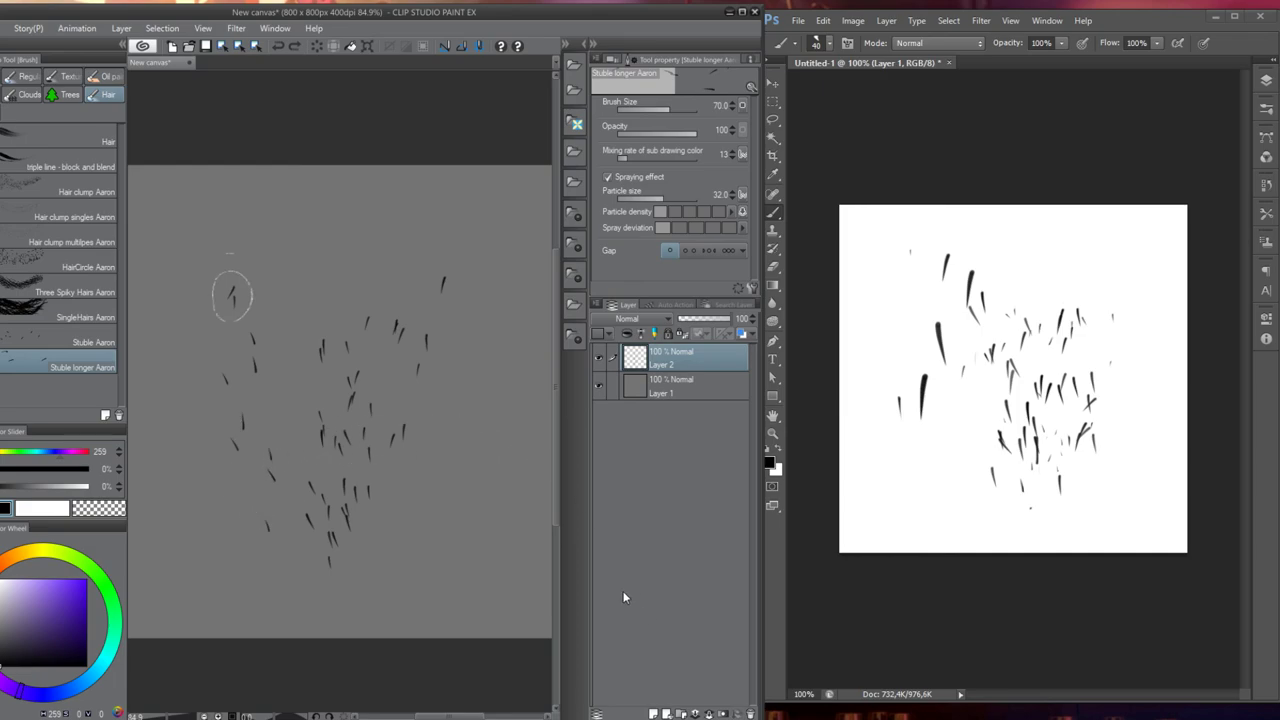
pyautogui.hotkey('ctrl', 'a')
pyautogui.press('Delete')
pyautogui.hotkey('ctrl', 'd')
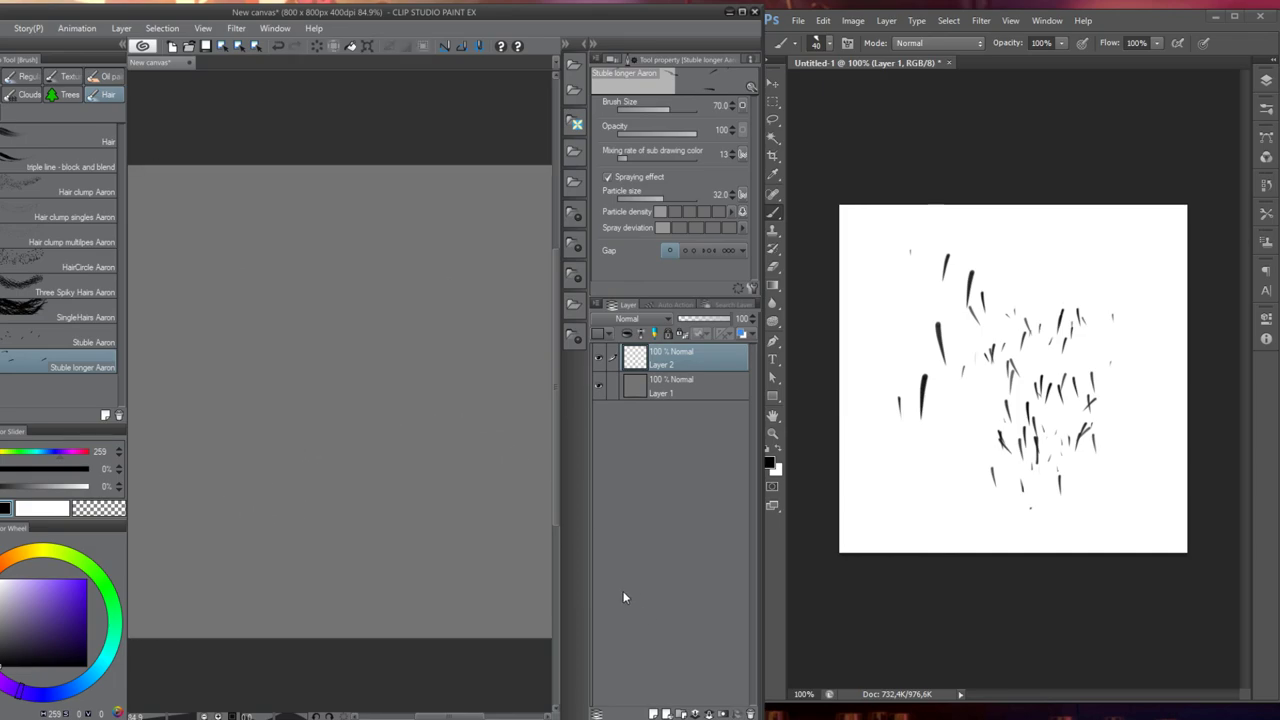
# Browse the brush's size, ink, anti-aliasing, shape and tip settings, ending at Spraying effect
pyautogui.click(752, 288)
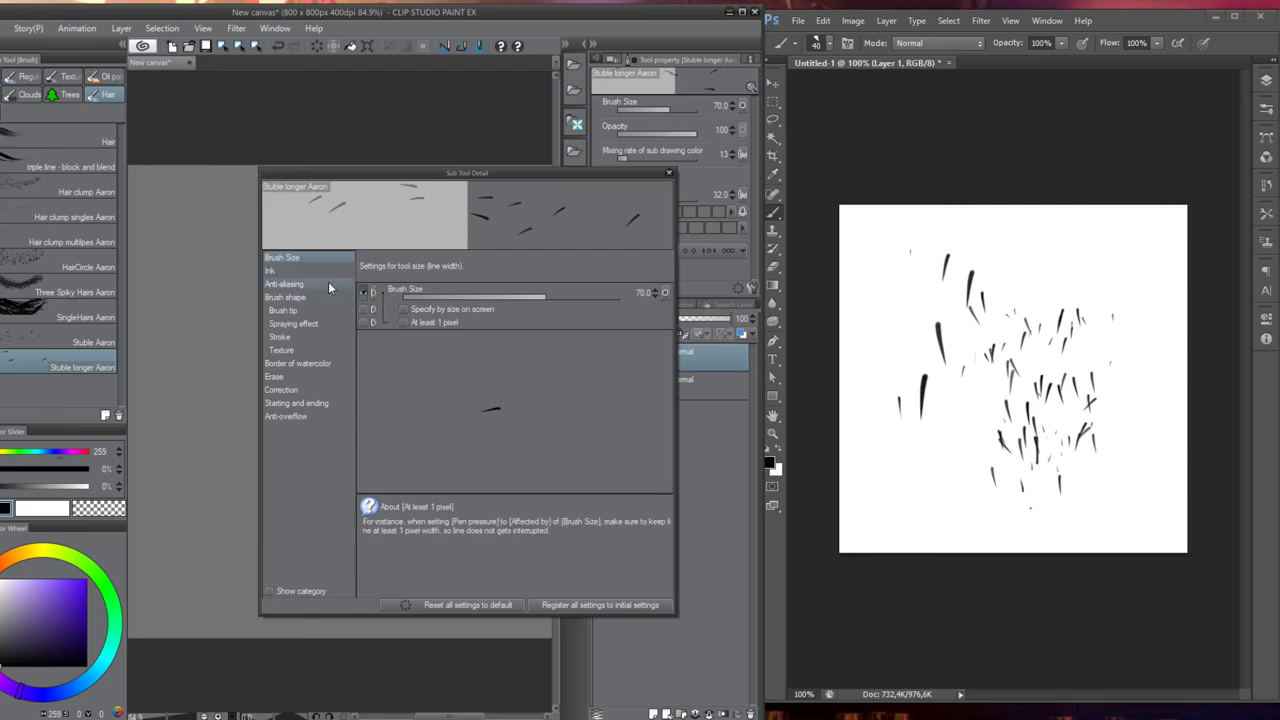
pyautogui.click(296, 309)
pyautogui.click(295, 259)
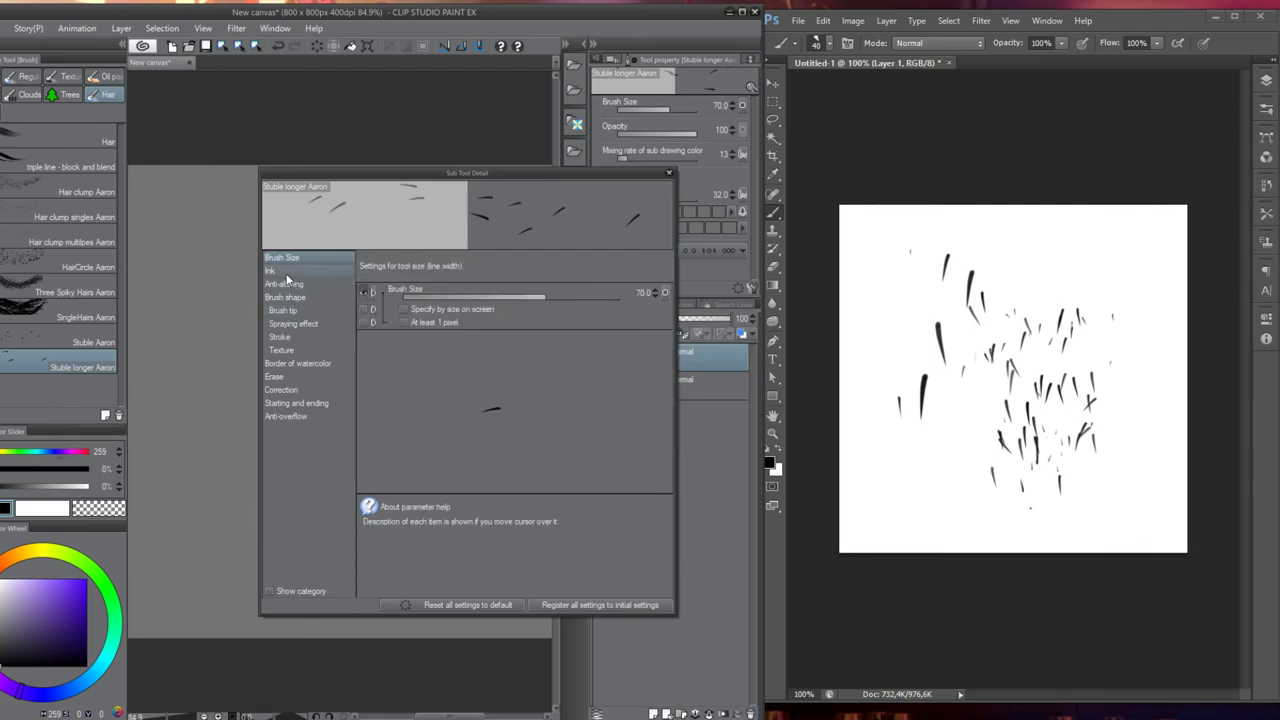
pyautogui.click(288, 270)
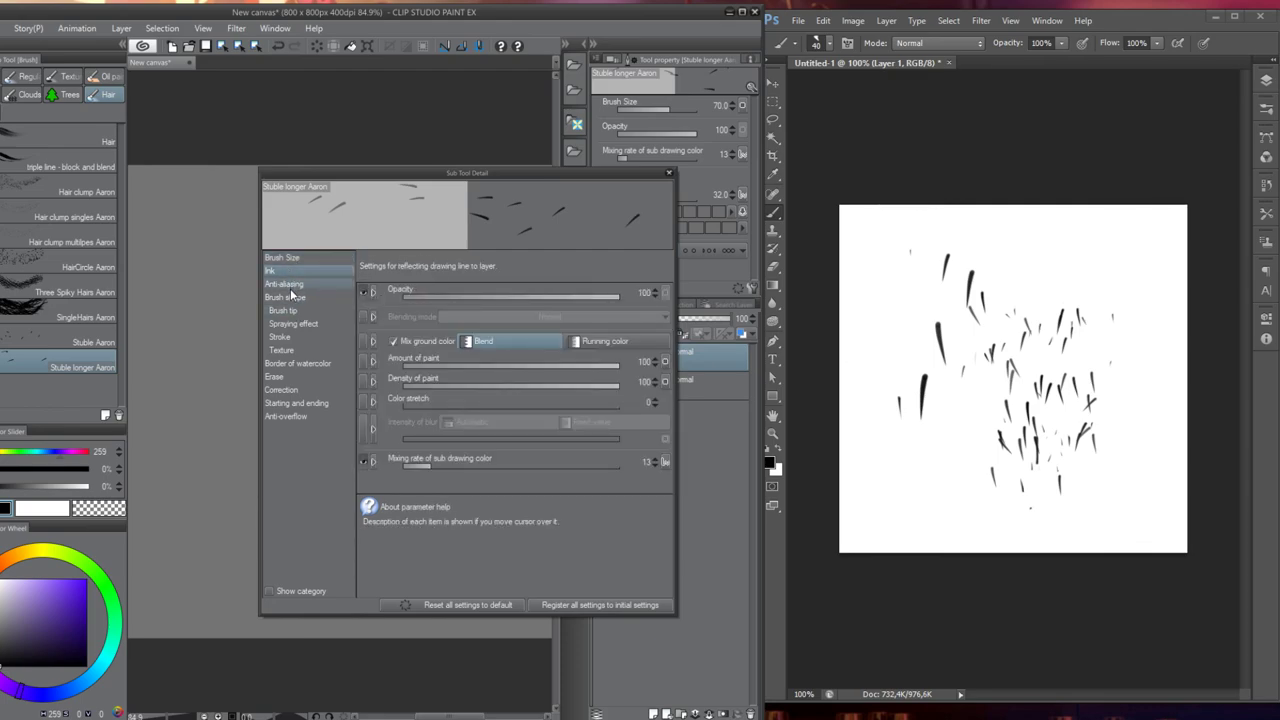
pyautogui.click(291, 287)
pyautogui.click(294, 298)
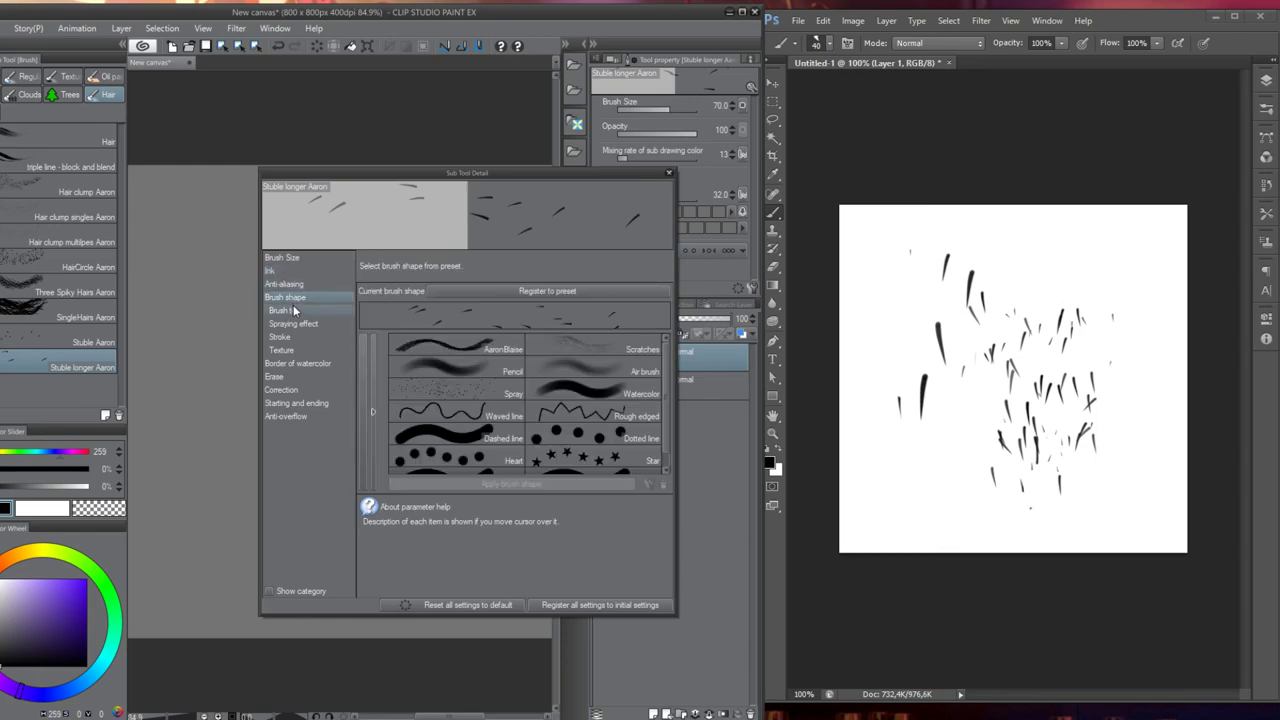
pyautogui.click(293, 311)
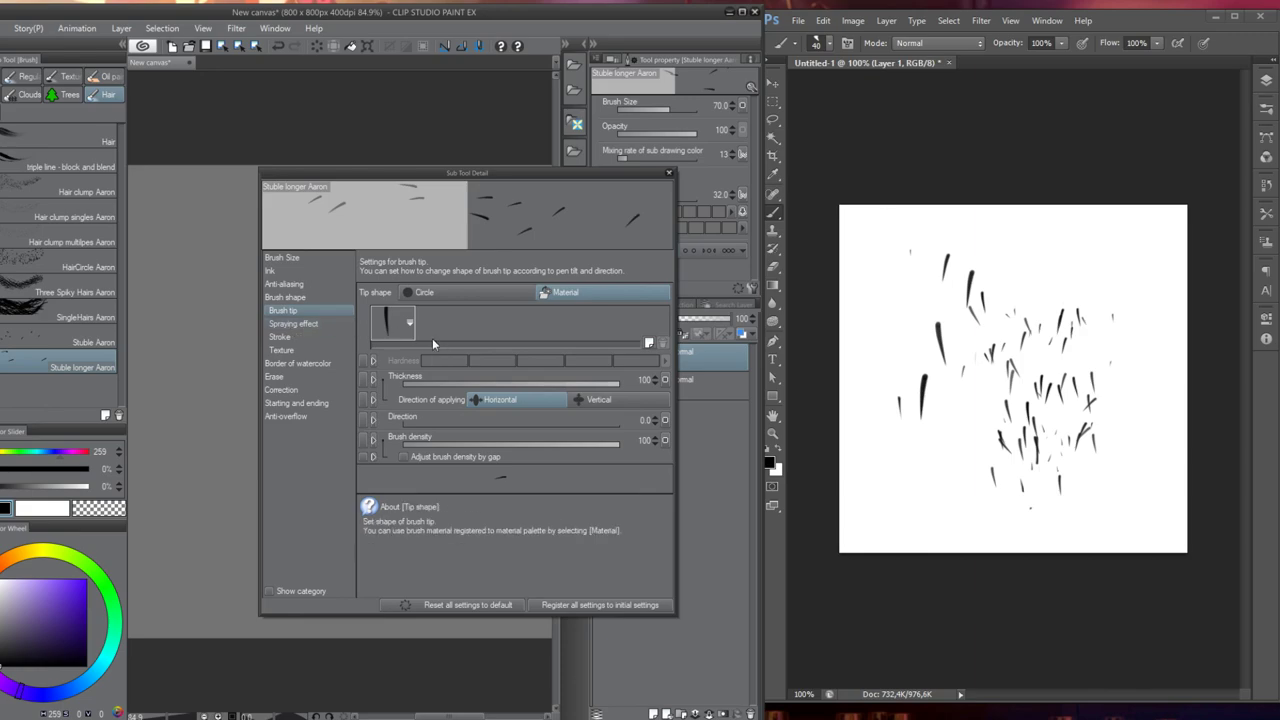
pyautogui.click(315, 327)
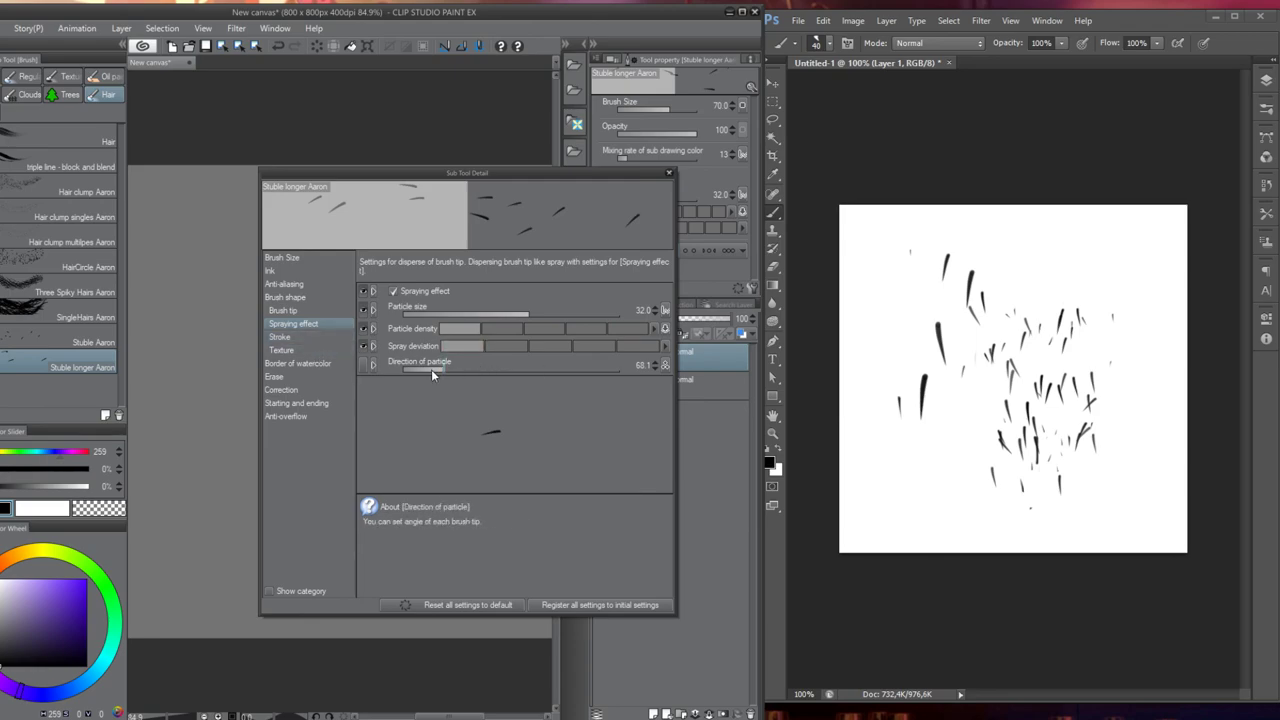
# Try particle directions 181, 0 and 54.2, settle on 264.2, and test-spray hairs
pyautogui.moveTo(448, 370); pyautogui.dragTo(540, 373)
pyautogui.click(406, 368)
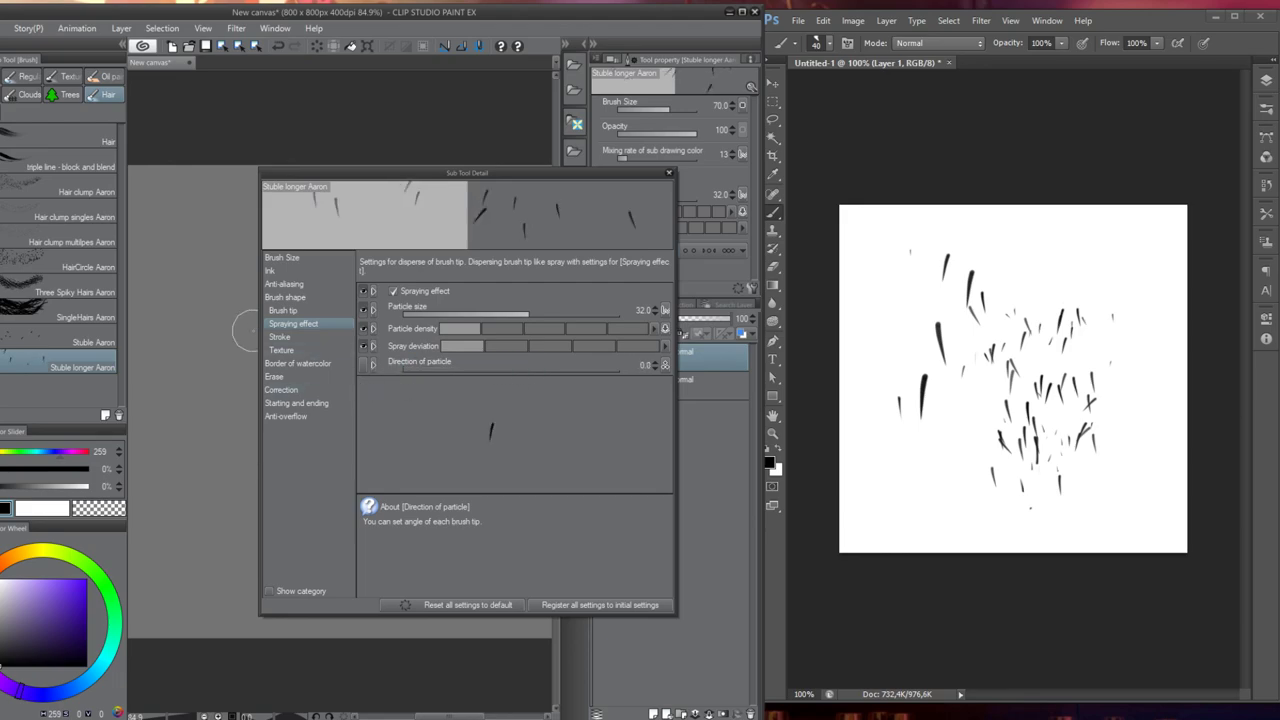
pyautogui.moveTo(232, 385); pyautogui.dragTo(228, 470)
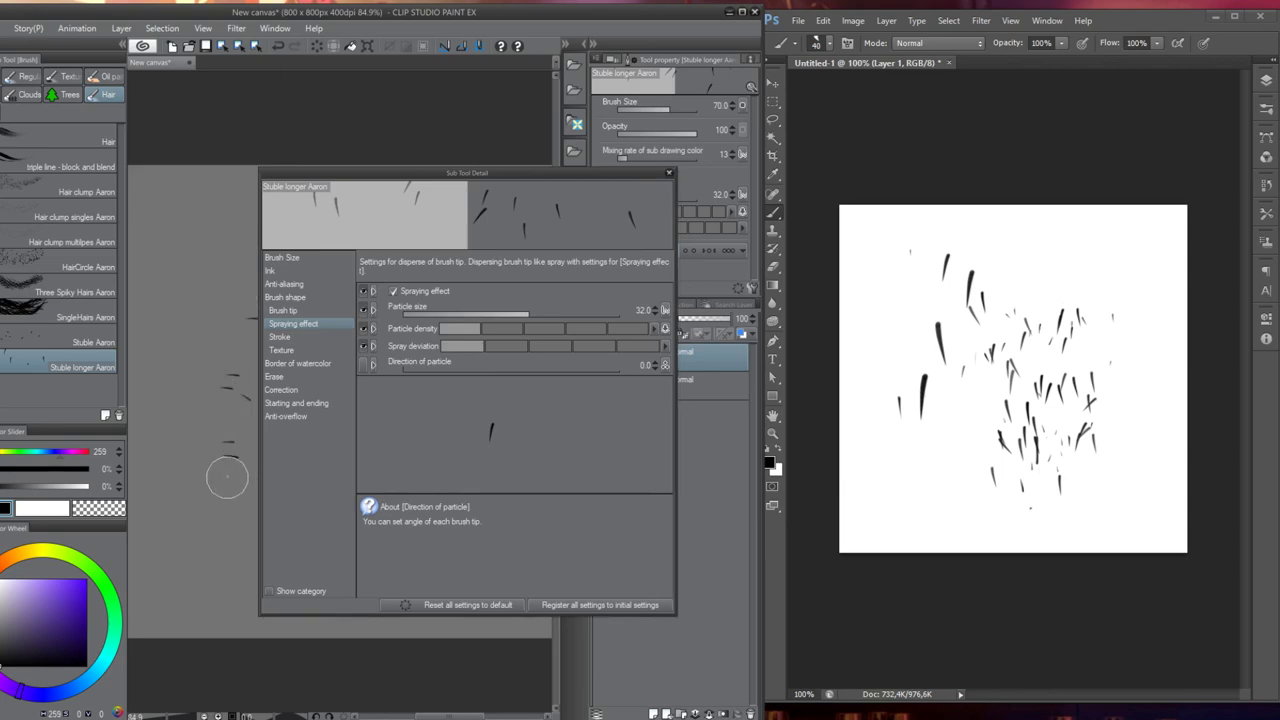
pyautogui.click(435, 368)
pyautogui.moveTo(197, 385); pyautogui.dragTo(200, 460)
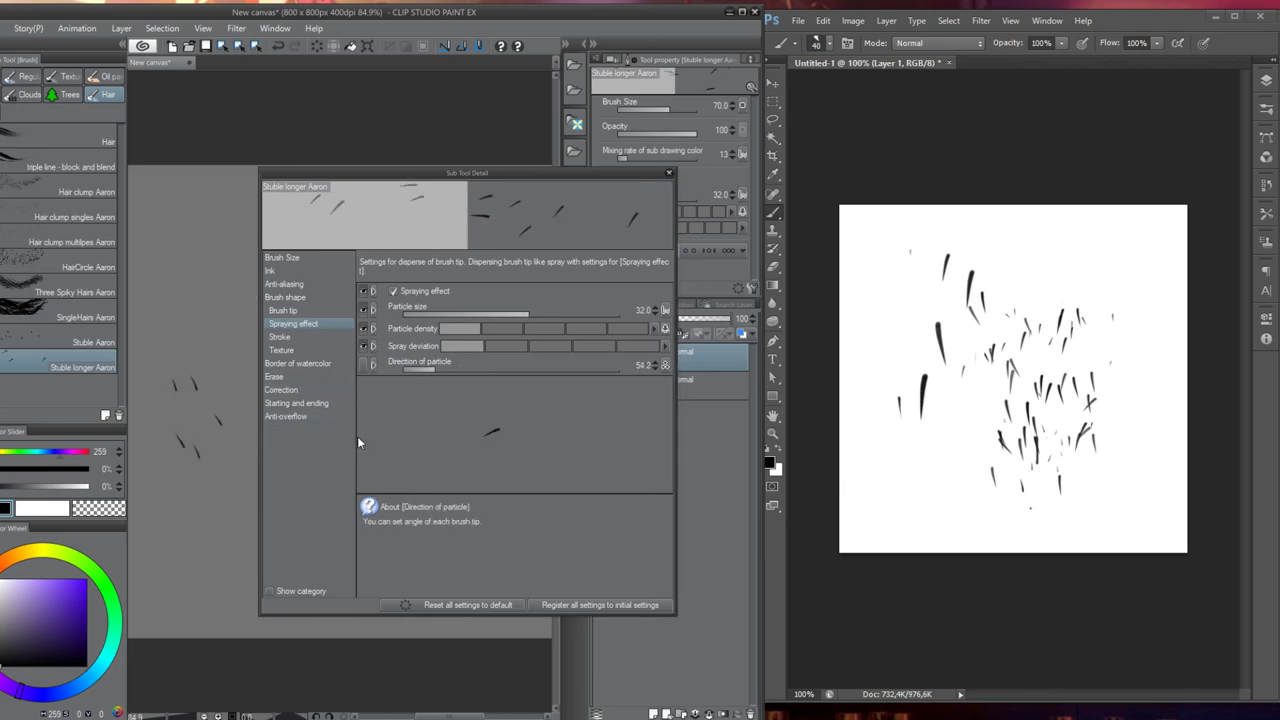
pyautogui.click(562, 367)
pyautogui.hotkey('ctrl', 'z')
pyautogui.moveTo(198, 307); pyautogui.dragTo(200, 404)
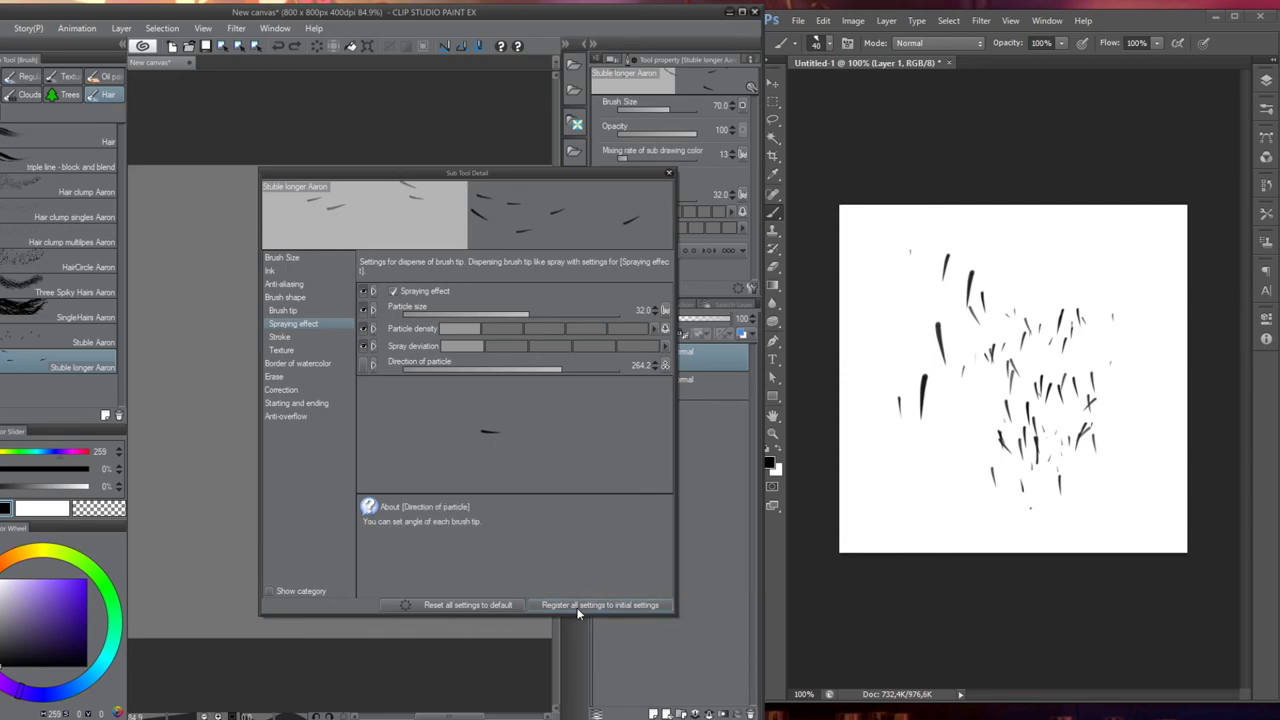
pyautogui.click(668, 173)
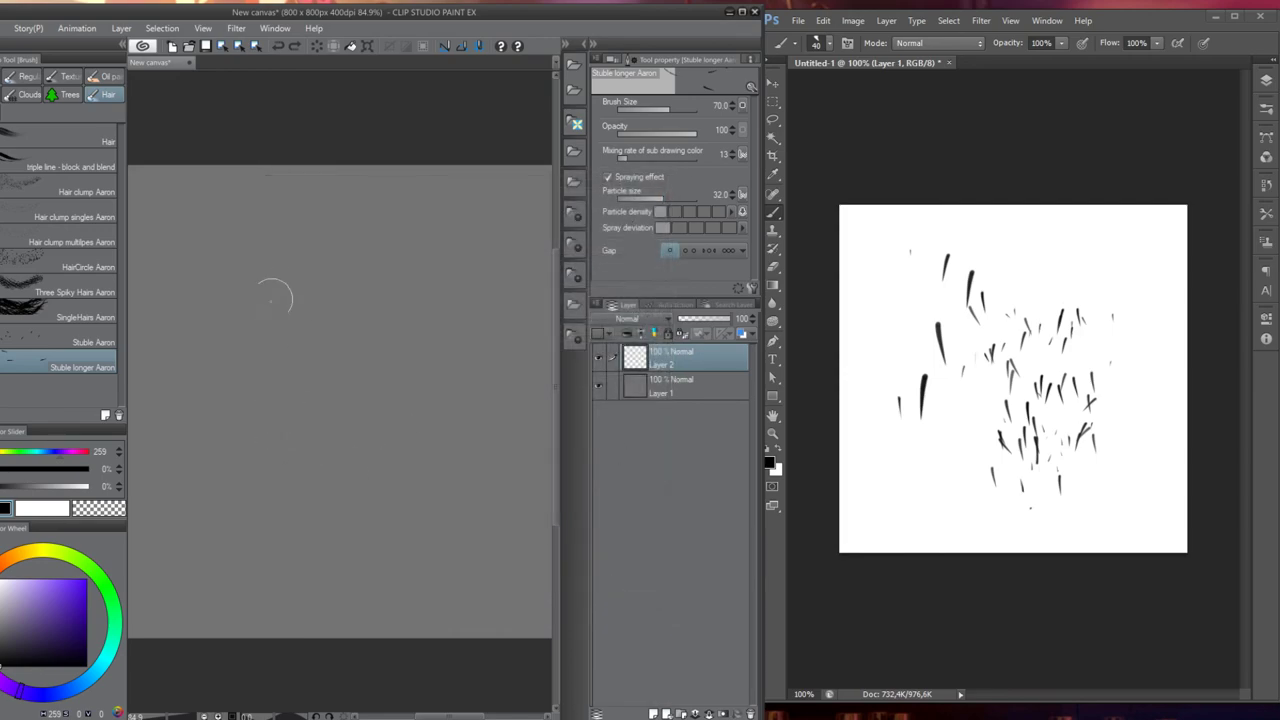
pyautogui.moveTo(234, 306)
pyautogui.mouseDown()
pyautogui.moveTo(248, 435)
pyautogui.moveTo(284, 548)
pyautogui.mouseUp()
pyautogui.hotkey('ctrl', 'z')
pyautogui.moveTo(207, 315); pyautogui.dragTo(280, 560)
pyautogui.moveTo(267, 358)
pyautogui.mouseDown()
pyautogui.moveTo(310, 554)
pyautogui.moveTo(280, 372)
pyautogui.moveTo(316, 367)
pyautogui.moveTo(323, 549)
pyautogui.mouseUp()
pyautogui.moveTo(400, 529); pyautogui.dragTo(397, 329)
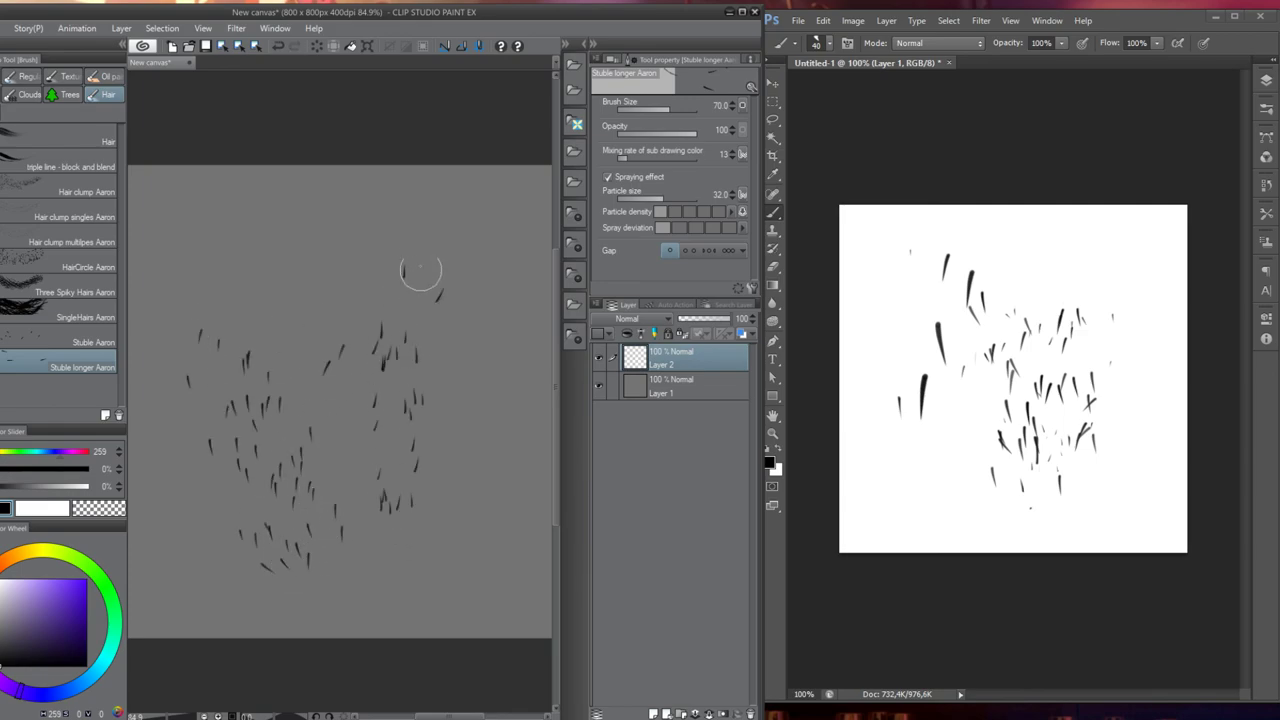
pyautogui.hotkey('ctrl', 'z')
pyautogui.moveTo(305, 382)
pyautogui.mouseDown()
pyautogui.moveTo(292, 544)
pyautogui.moveTo(296, 481)
pyautogui.moveTo(389, 299)
pyautogui.moveTo(325, 502)
pyautogui.moveTo(206, 457)
pyautogui.moveTo(277, 443)
pyautogui.moveTo(250, 470)
pyautogui.mouseUp()
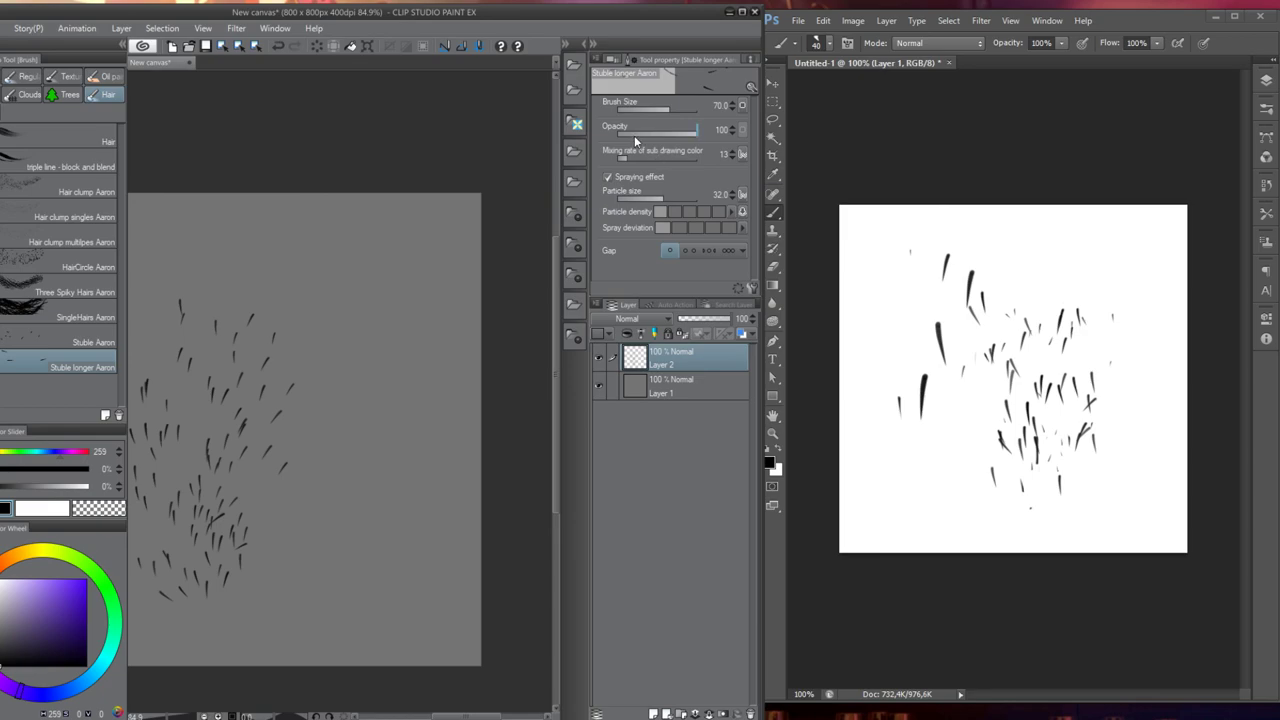
pyautogui.moveTo(667, 195); pyautogui.dragTo(676, 196)
pyautogui.moveTo(359, 403)
pyautogui.mouseDown()
pyautogui.moveTo(339, 435)
pyautogui.moveTo(368, 376)
pyautogui.moveTo(412, 333)
pyautogui.mouseUp()
pyautogui.click(735, 290)
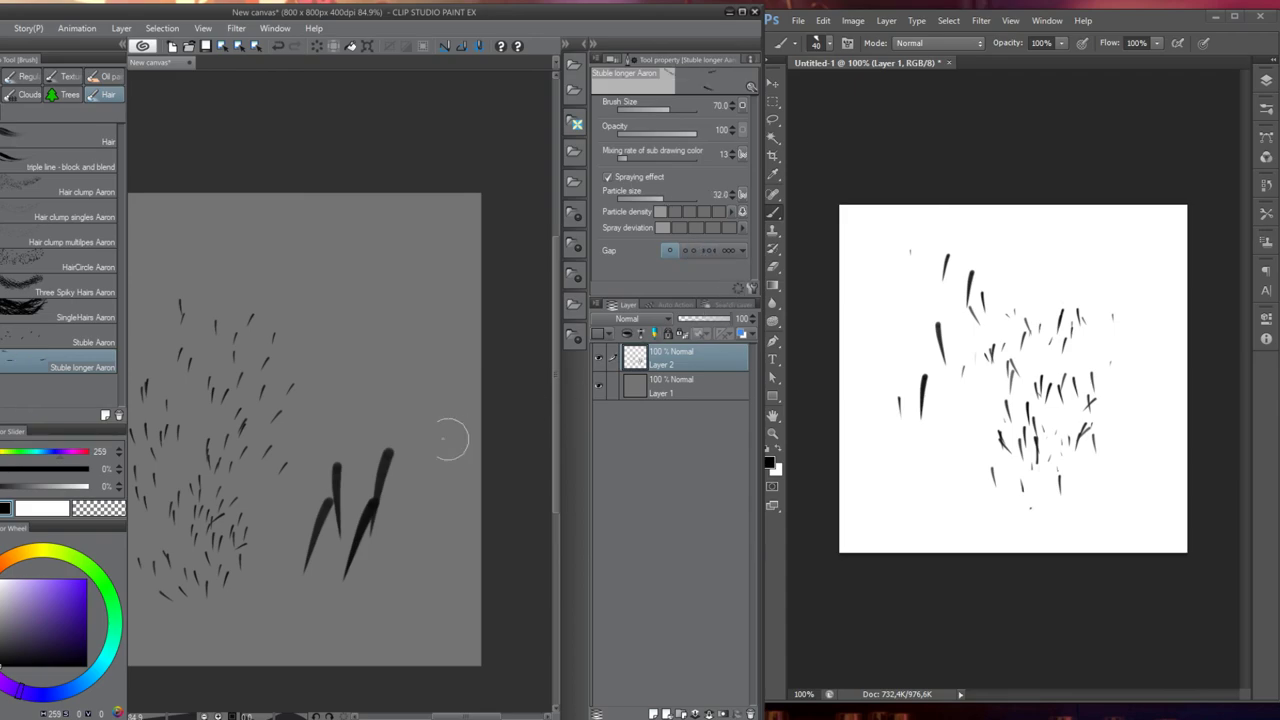
pyautogui.moveTo(443, 434)
pyautogui.mouseDown()
pyautogui.moveTo(403, 509)
pyautogui.moveTo(374, 344)
pyautogui.moveTo(379, 498)
pyautogui.moveTo(381, 294)
pyautogui.moveTo(346, 454)
pyautogui.moveTo(331, 374)
pyautogui.moveTo(324, 624)
pyautogui.moveTo(361, 355)
pyautogui.moveTo(382, 374)
pyautogui.moveTo(412, 488)
pyautogui.mouseUp()
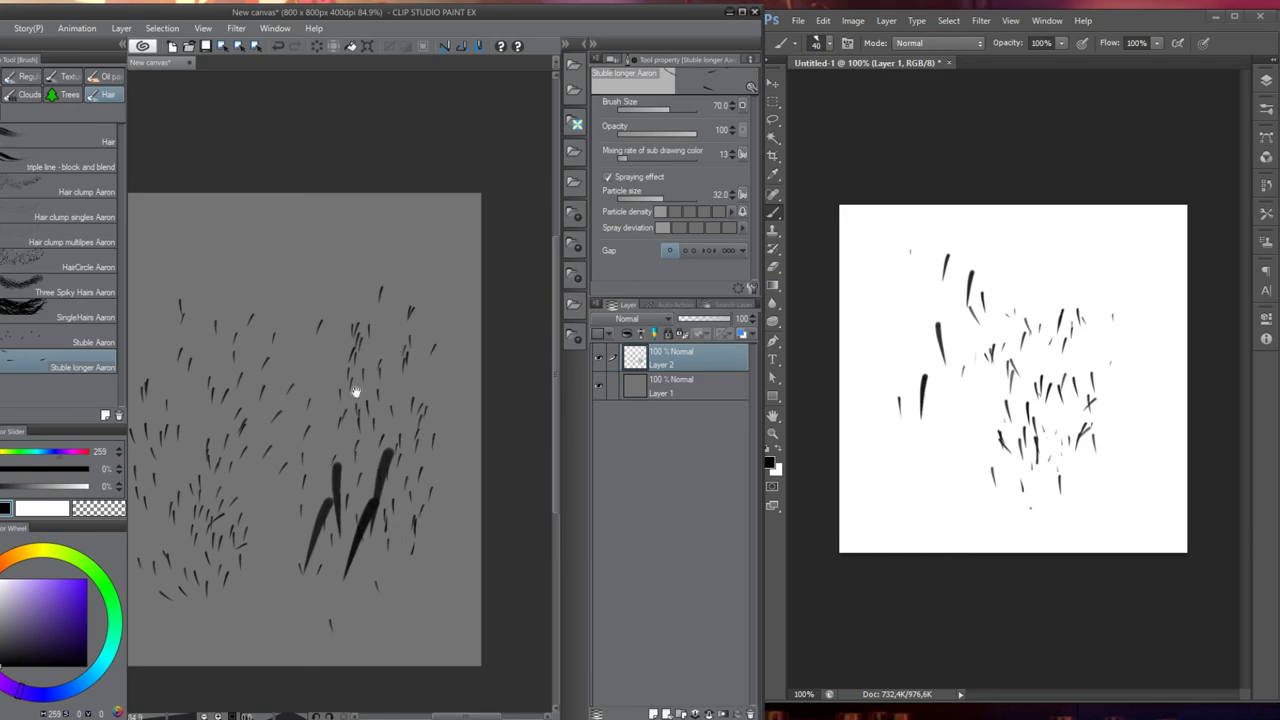
pyautogui.moveTo(357, 386)
pyautogui.mouseDown()
pyautogui.moveTo(429, 386)
pyautogui.moveTo(380, 380)
pyautogui.moveTo(325, 515)
pyautogui.moveTo(274, 499)
pyautogui.mouseUp()
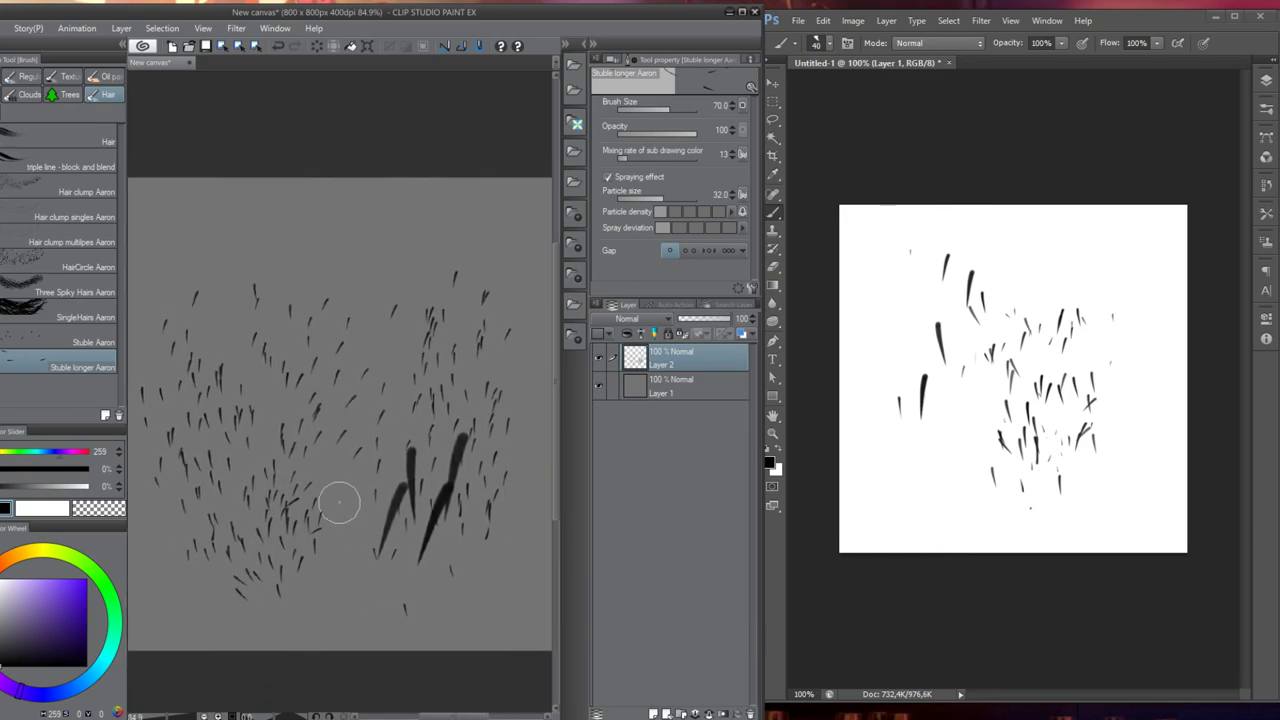
pyautogui.hotkey('ctrl', 'a')
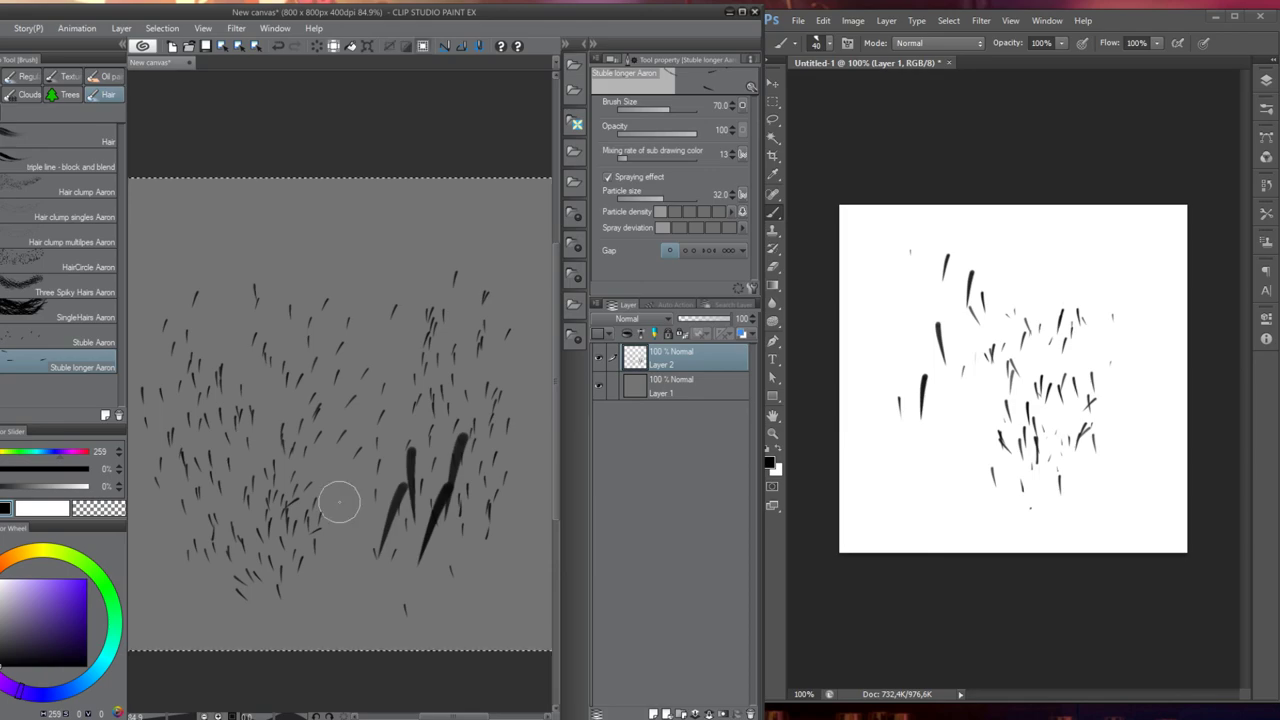
pyautogui.press('Delete')
pyautogui.hotkey('ctrl', 'd')
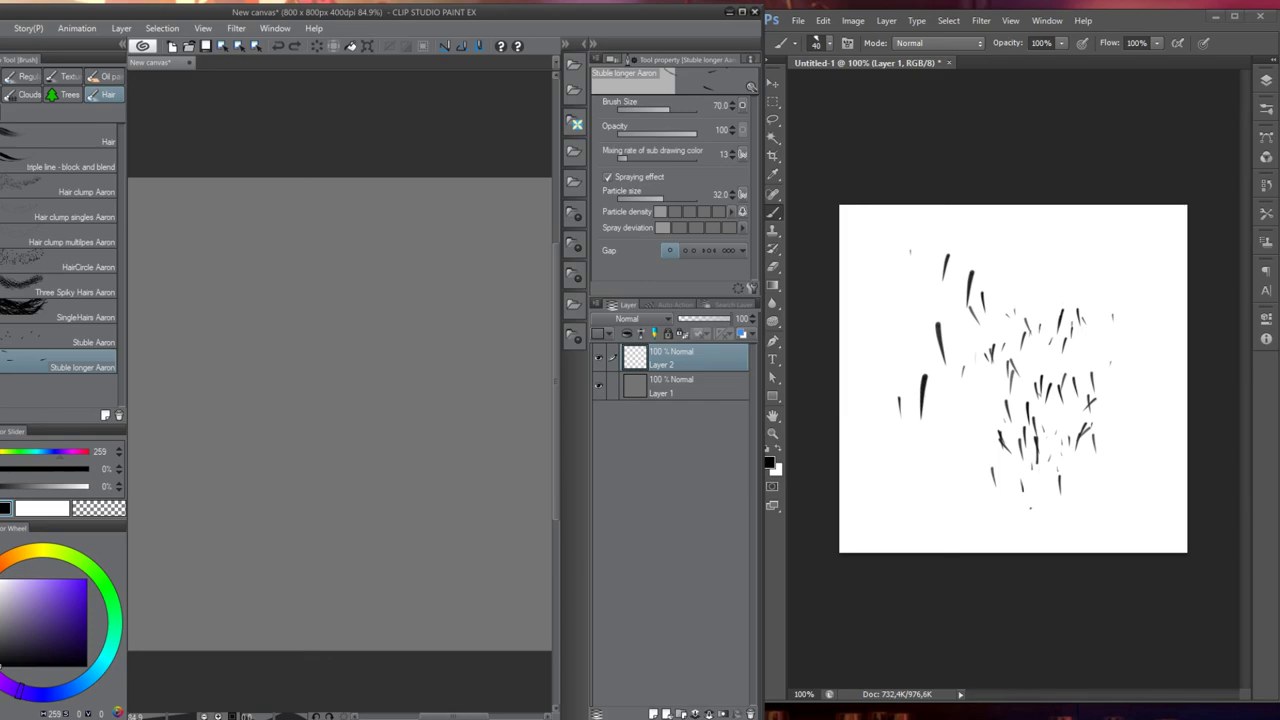
# Remove Directional Hair_8.png from the heere hair-image folder, then close Explorer
pyautogui.rightClick(373, 711)
pyautogui.click(359, 500)
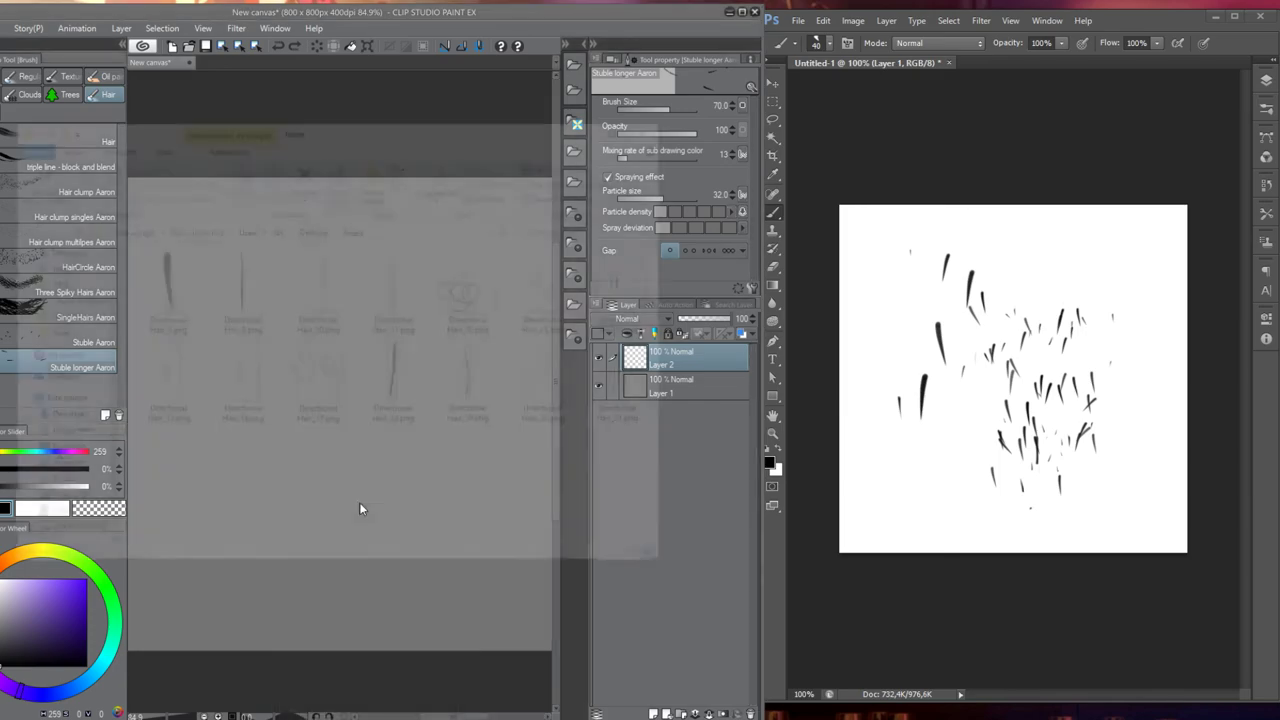
pyautogui.click(173, 302)
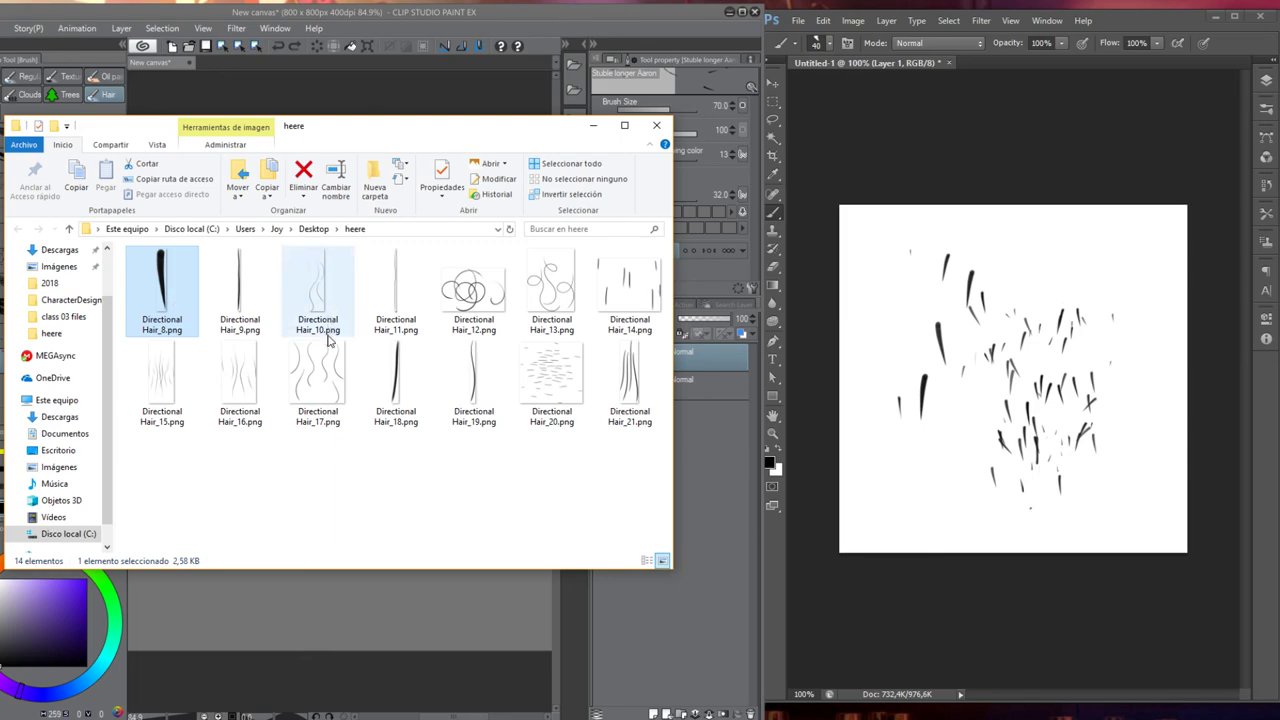
pyautogui.click(242, 292)
pyautogui.click(179, 291)
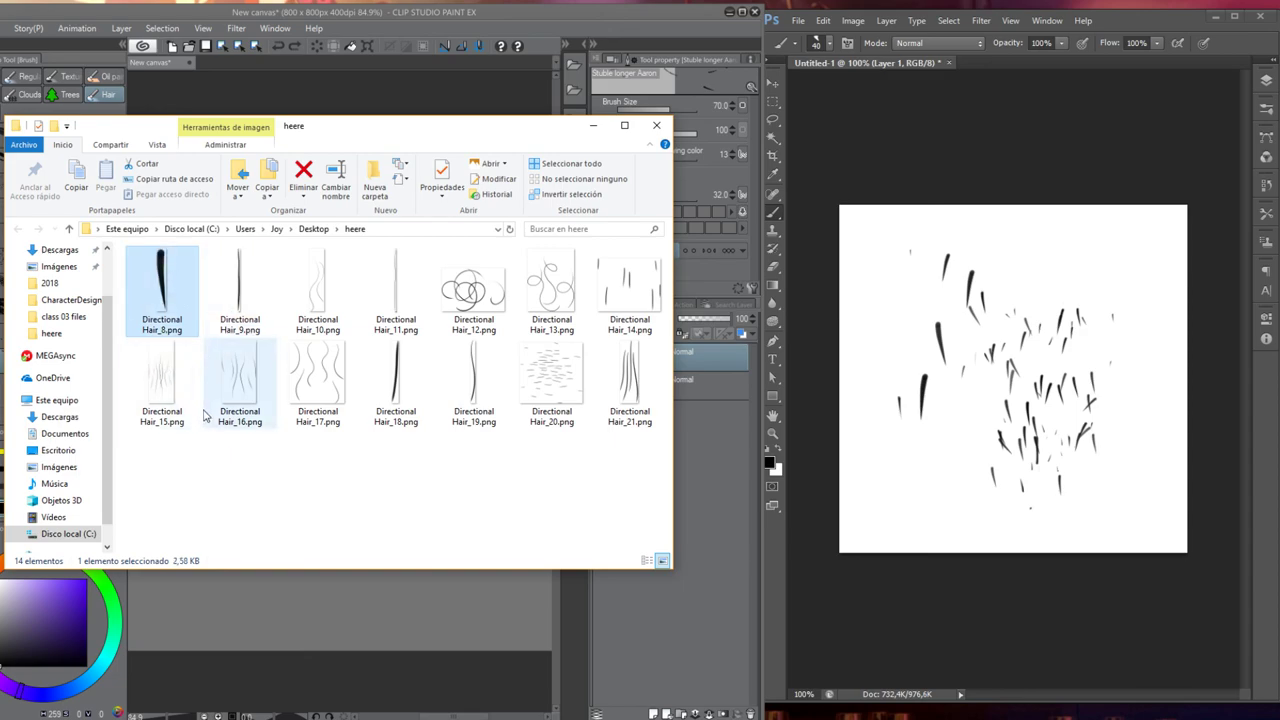
pyautogui.press('Delete')
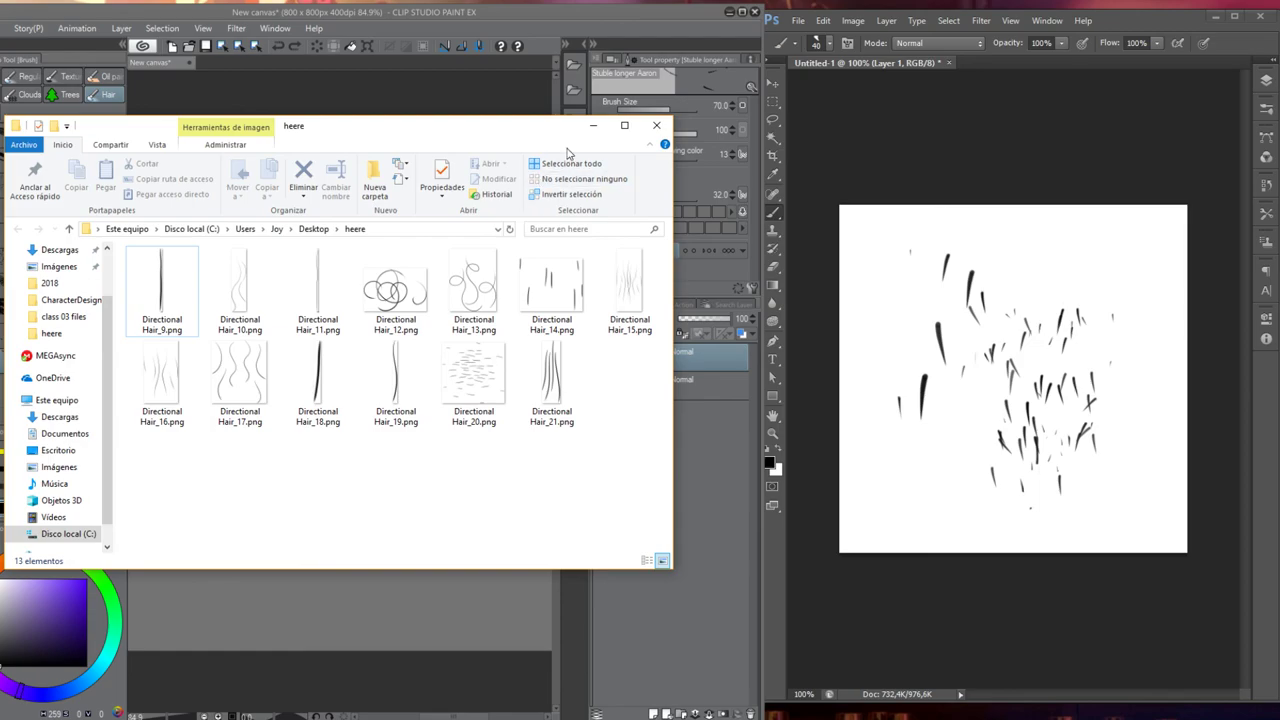
pyautogui.click(656, 126)
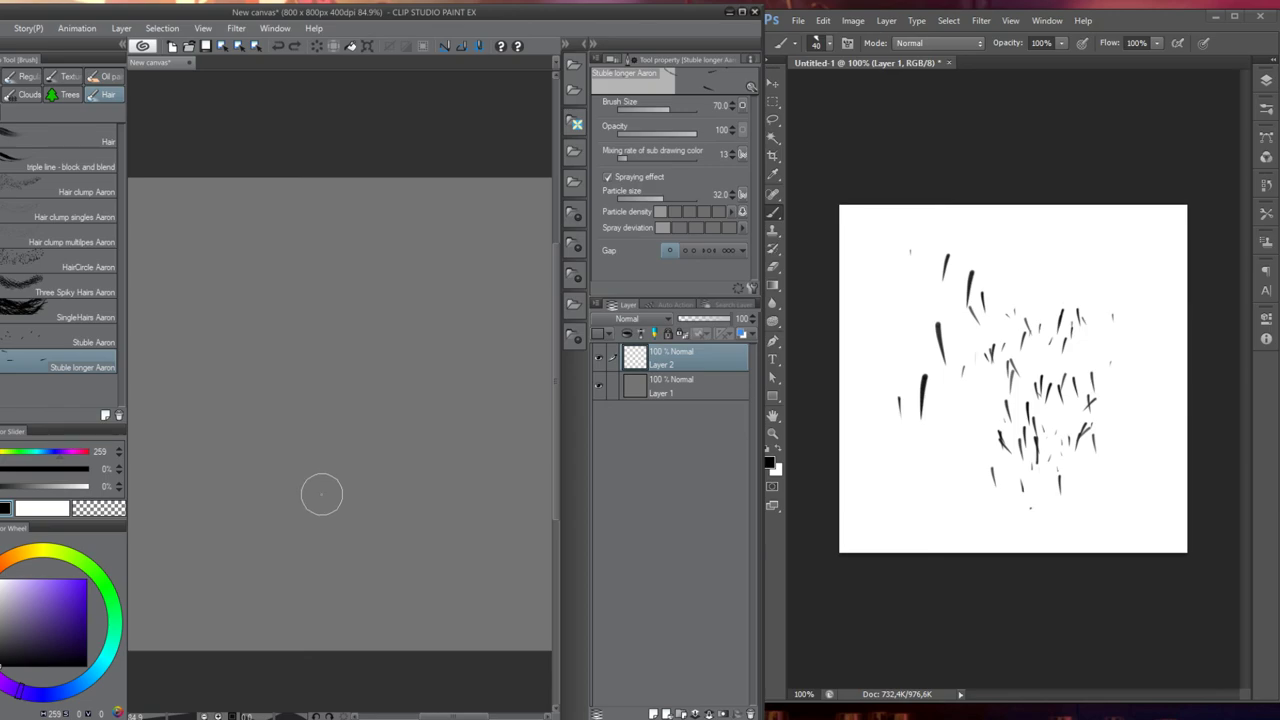
# Handwrite 'Thank you' with the AaronBlaise pencil at size 15 in purple
pyautogui.press('p')
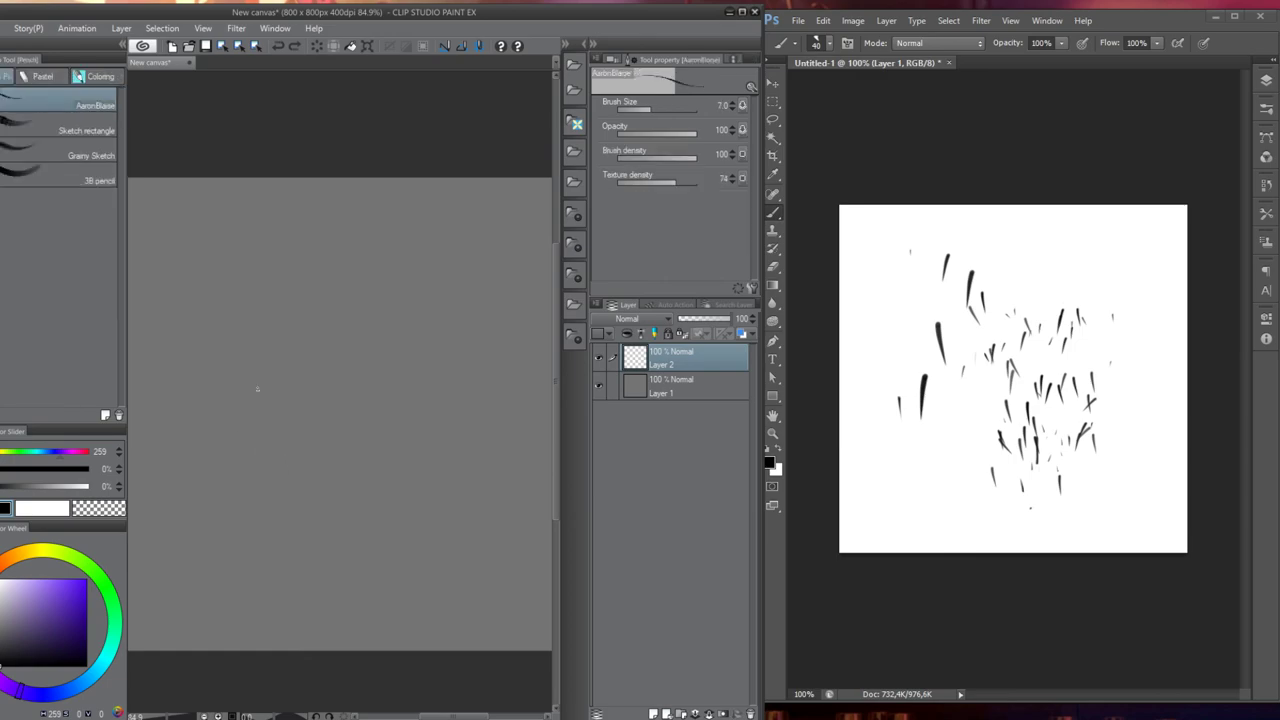
pyautogui.press(']')
pyautogui.press(']')
pyautogui.press(']')
pyautogui.press(']')
pyautogui.click(67, 595)
pyautogui.moveTo(190, 345)
pyautogui.mouseDown()
pyautogui.moveTo(253, 283)
pyautogui.moveTo(260, 420)
pyautogui.moveTo(274, 357)
pyautogui.moveTo(346, 350)
pyautogui.mouseUp()
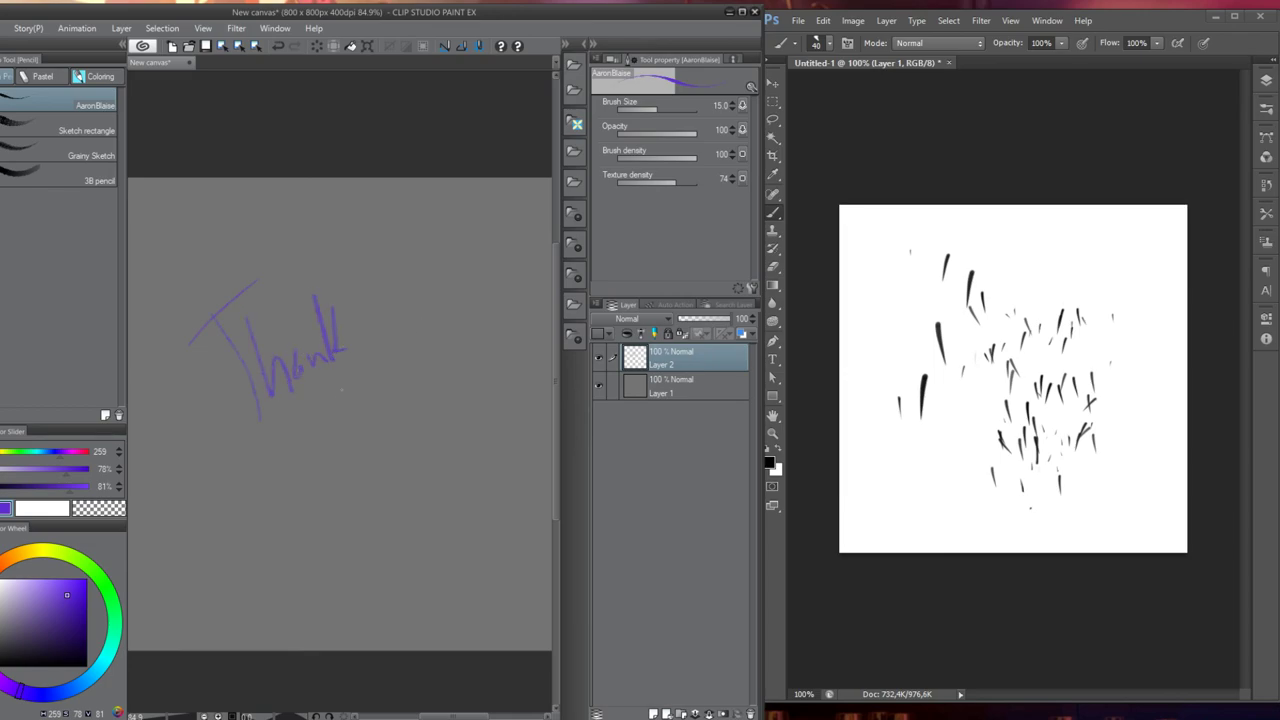
pyautogui.moveTo(277, 437); pyautogui.dragTo(298, 470)
pyautogui.moveTo(312, 448)
pyautogui.mouseDown()
pyautogui.moveTo(322, 520)
pyautogui.moveTo(352, 410)
pyautogui.mouseUp()
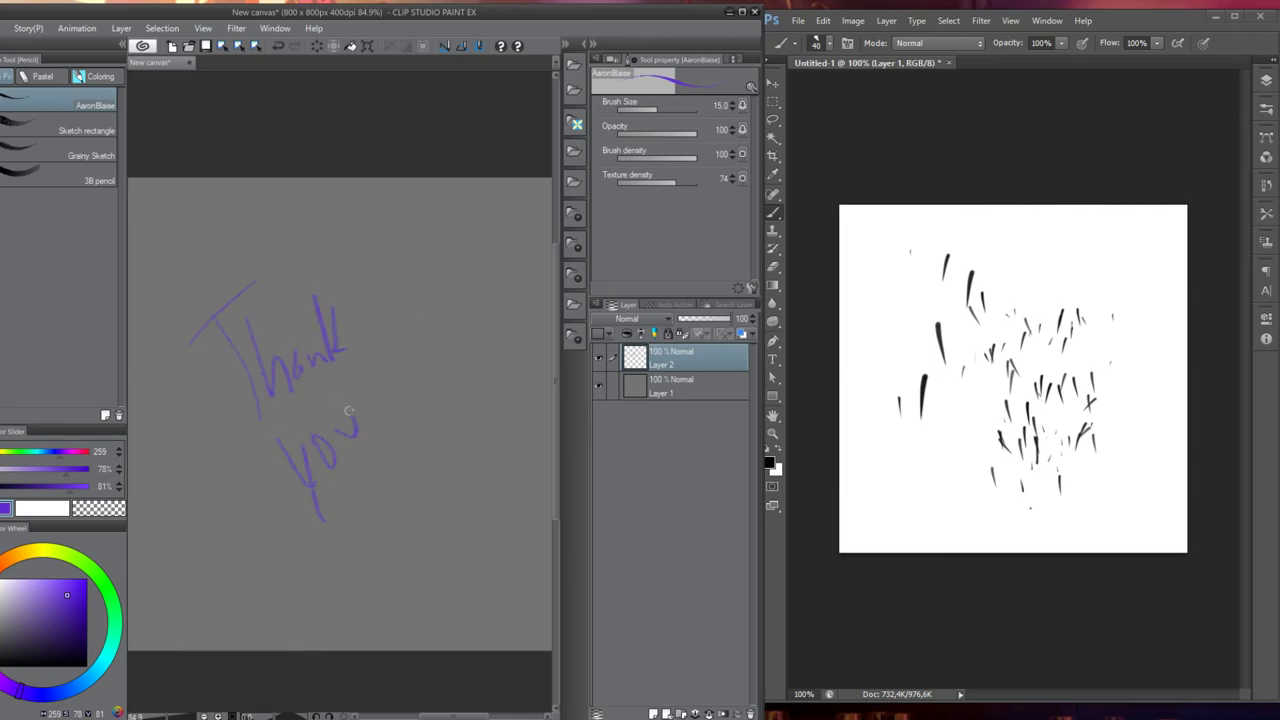
# Add a smiley and a heart, then write and circle a name above the message
pyautogui.click(390, 365)
pyautogui.click(407, 355)
pyautogui.moveTo(372, 368); pyautogui.dragTo(456, 315)
pyautogui.moveTo(414, 522); pyautogui.dragTo(441, 592)
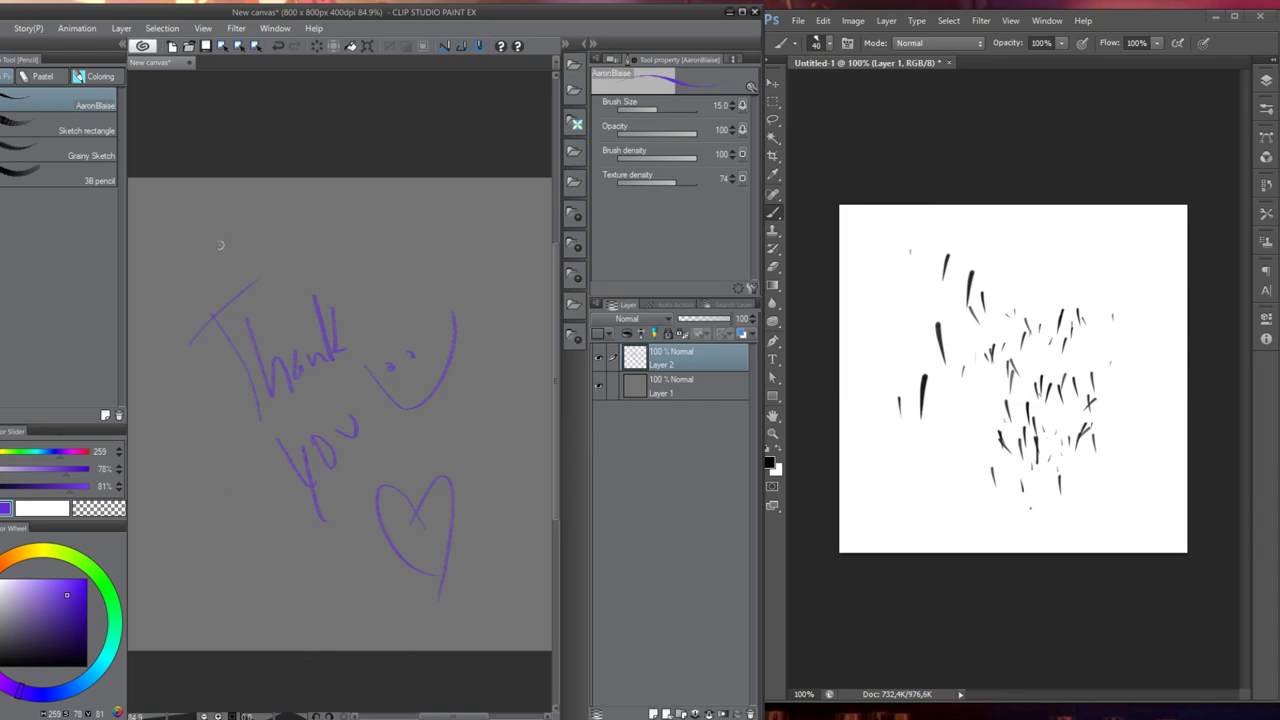
pyautogui.moveTo(212, 226)
pyautogui.mouseDown()
pyautogui.moveTo(238, 252)
pyautogui.moveTo(322, 244)
pyautogui.moveTo(352, 226)
pyautogui.mouseUp()
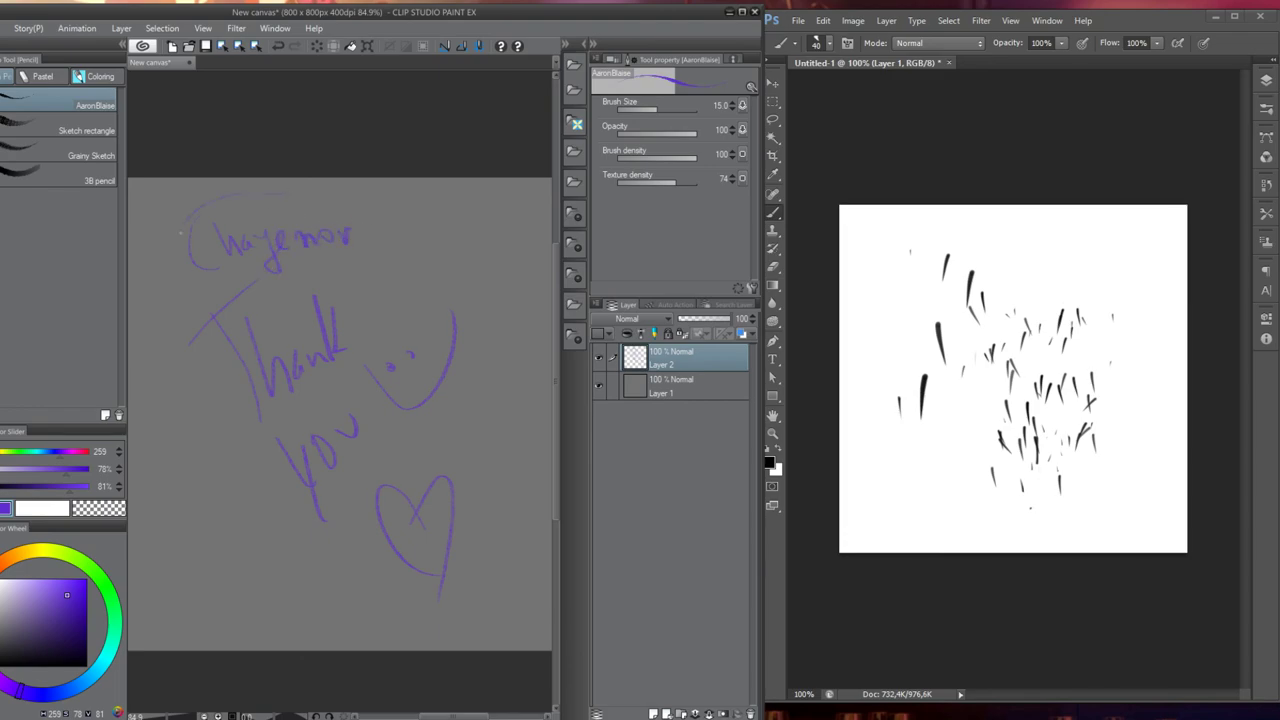
pyautogui.moveTo(181, 232)
pyautogui.mouseDown()
pyautogui.moveTo(336, 162)
pyautogui.moveTo(205, 282)
pyautogui.mouseUp()
pyautogui.rightClick(403, 718)
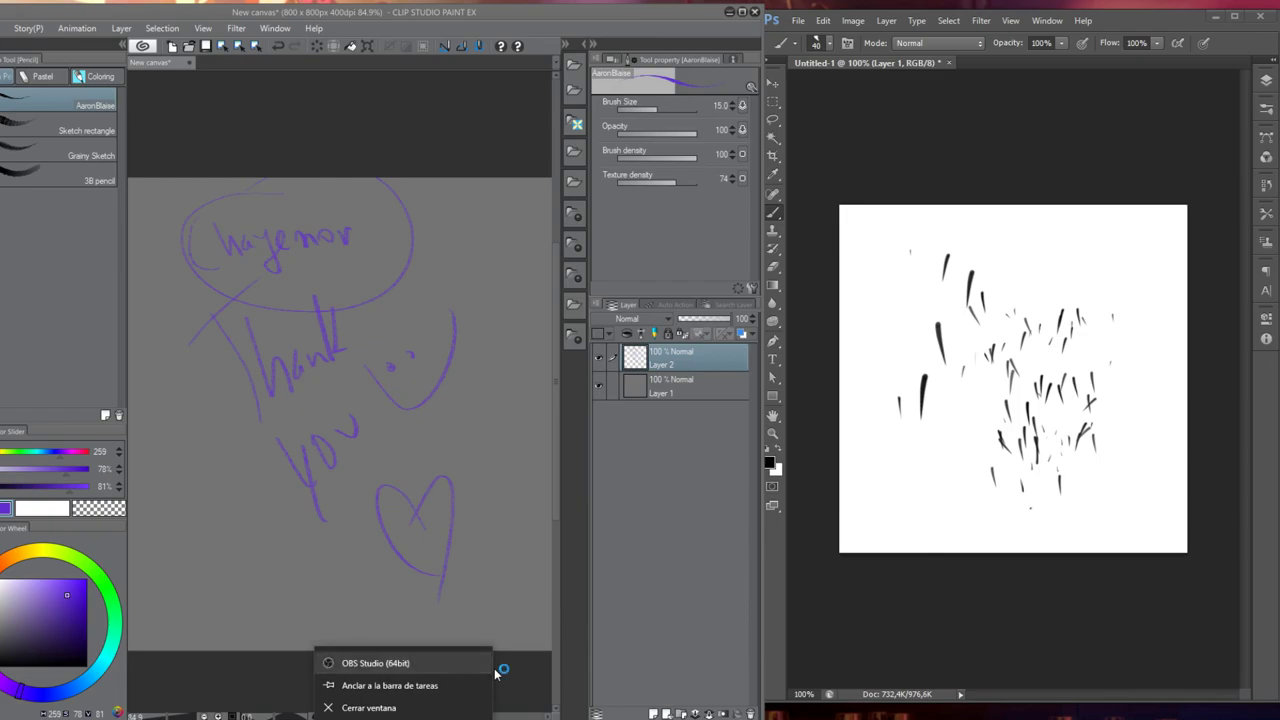